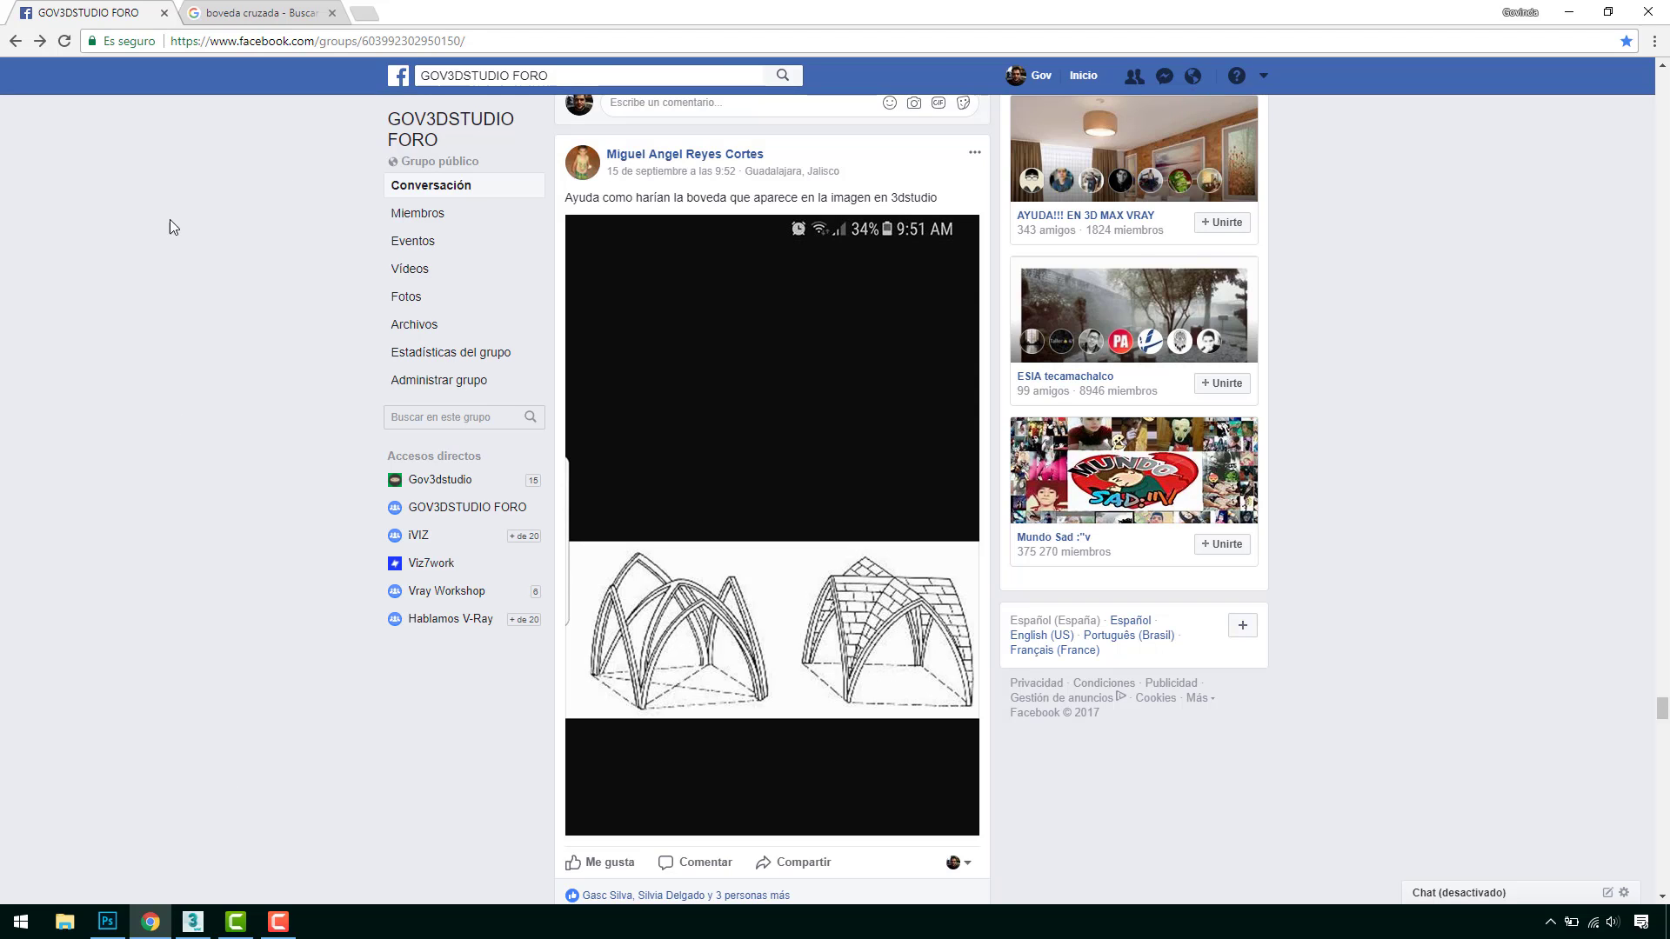
Open the forum group's main page in a new tab, look it over, and return to the vault help post.
middle_click(397, 148)
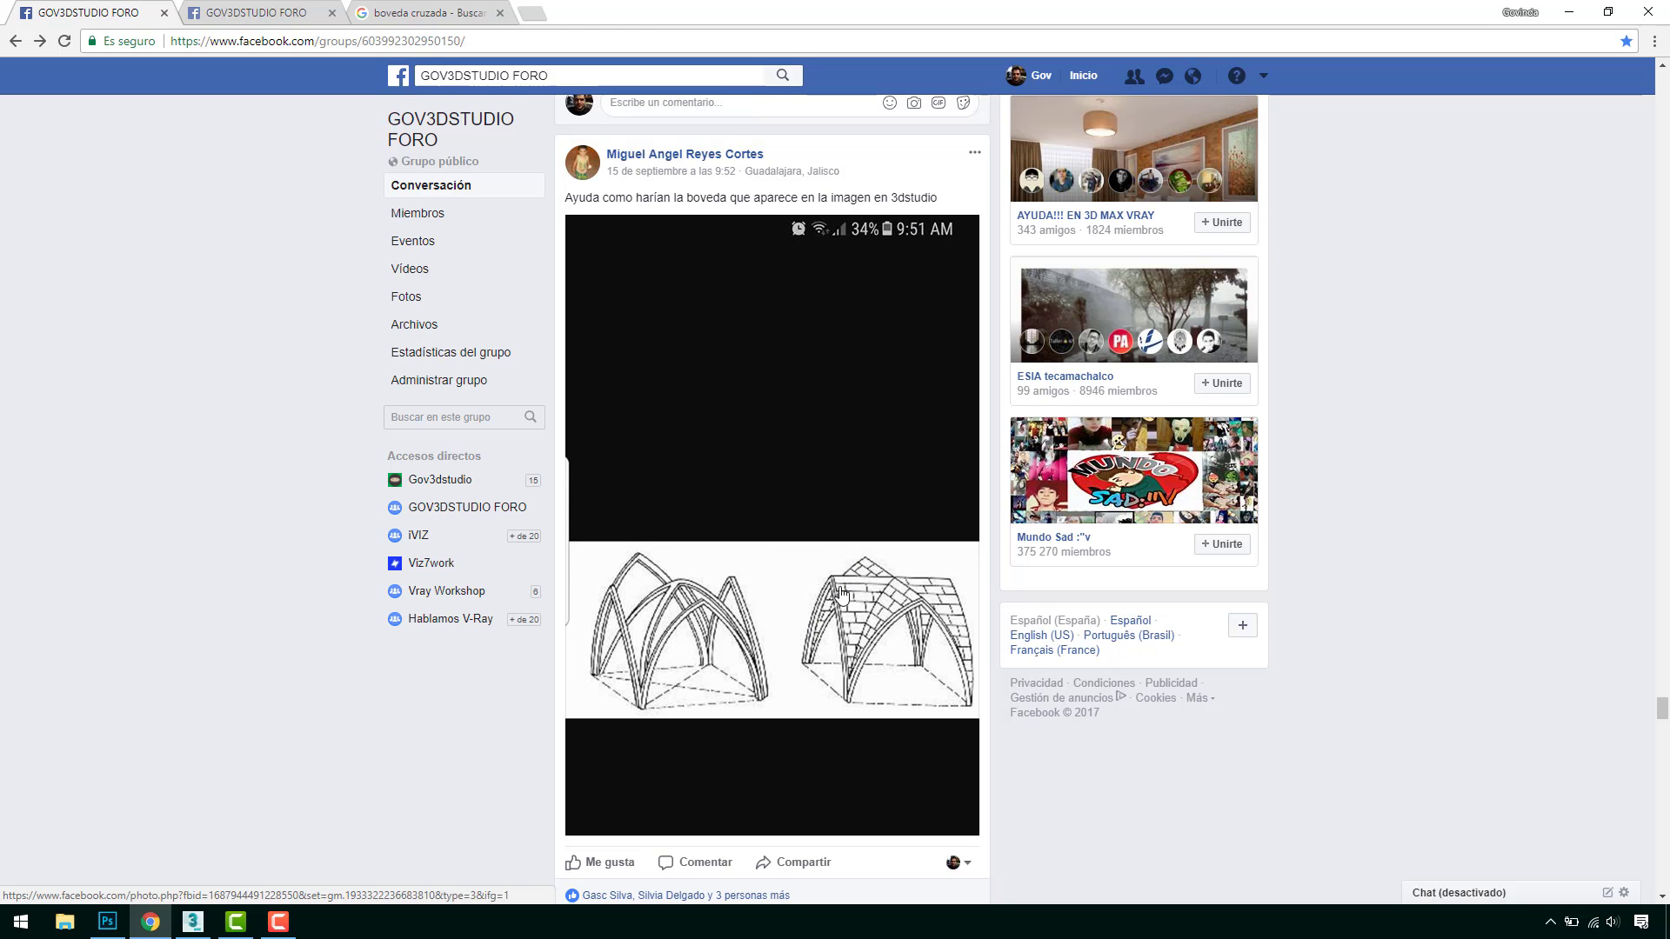
left_click(249, 13)
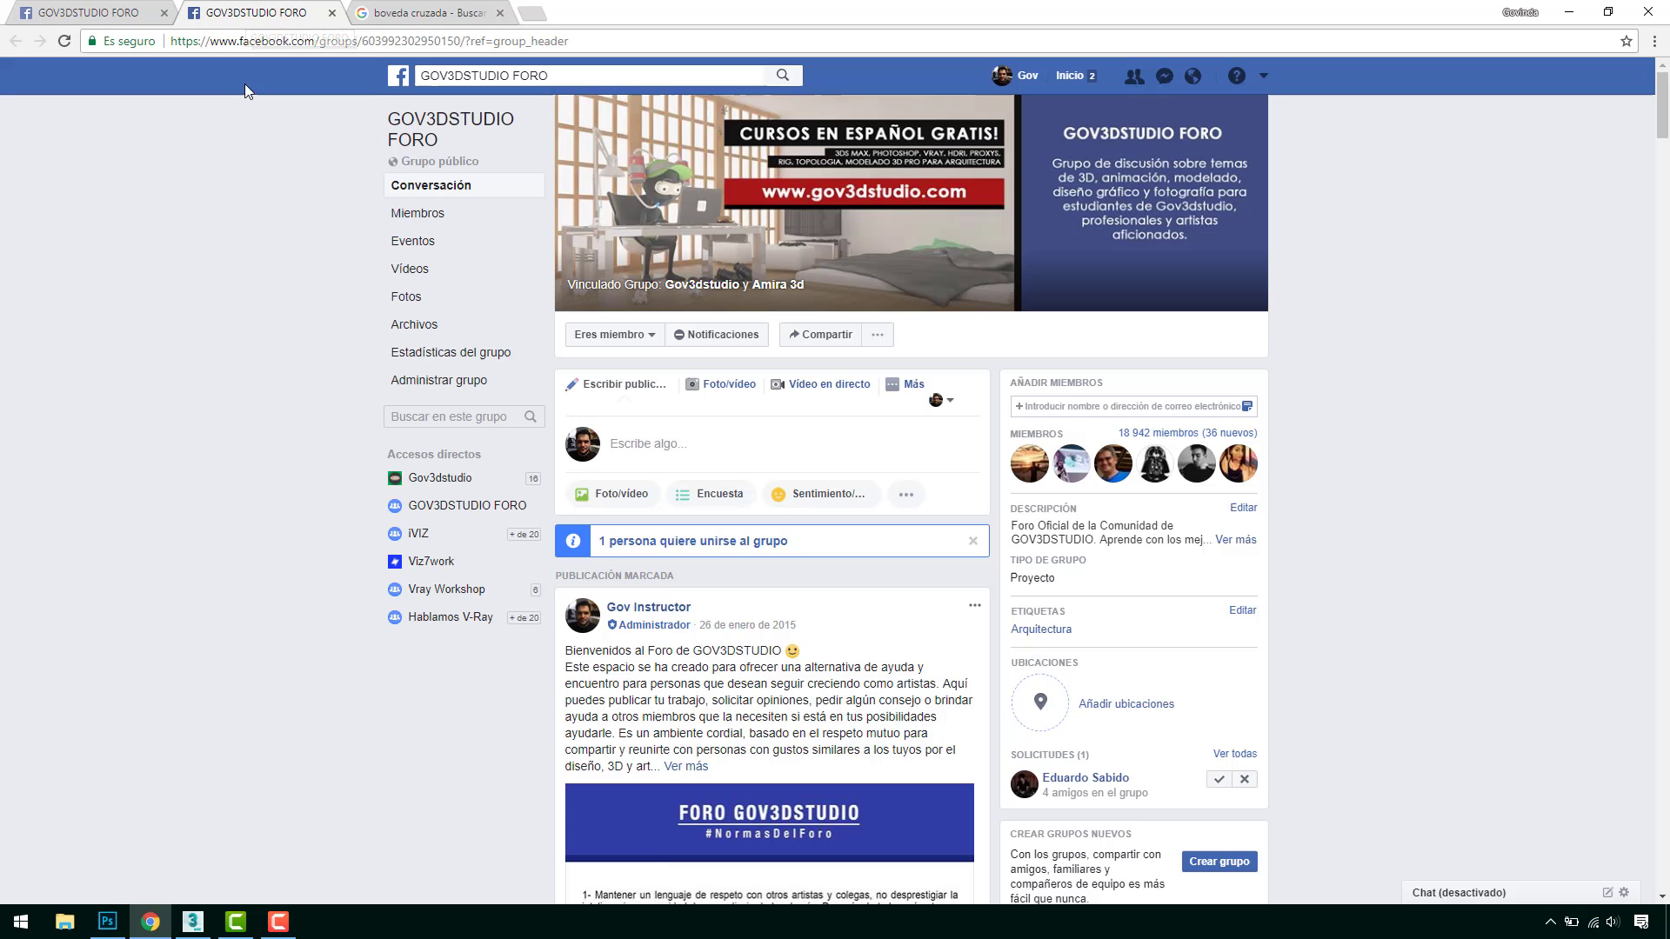
left_click(559, 75)
left_click(221, 304)
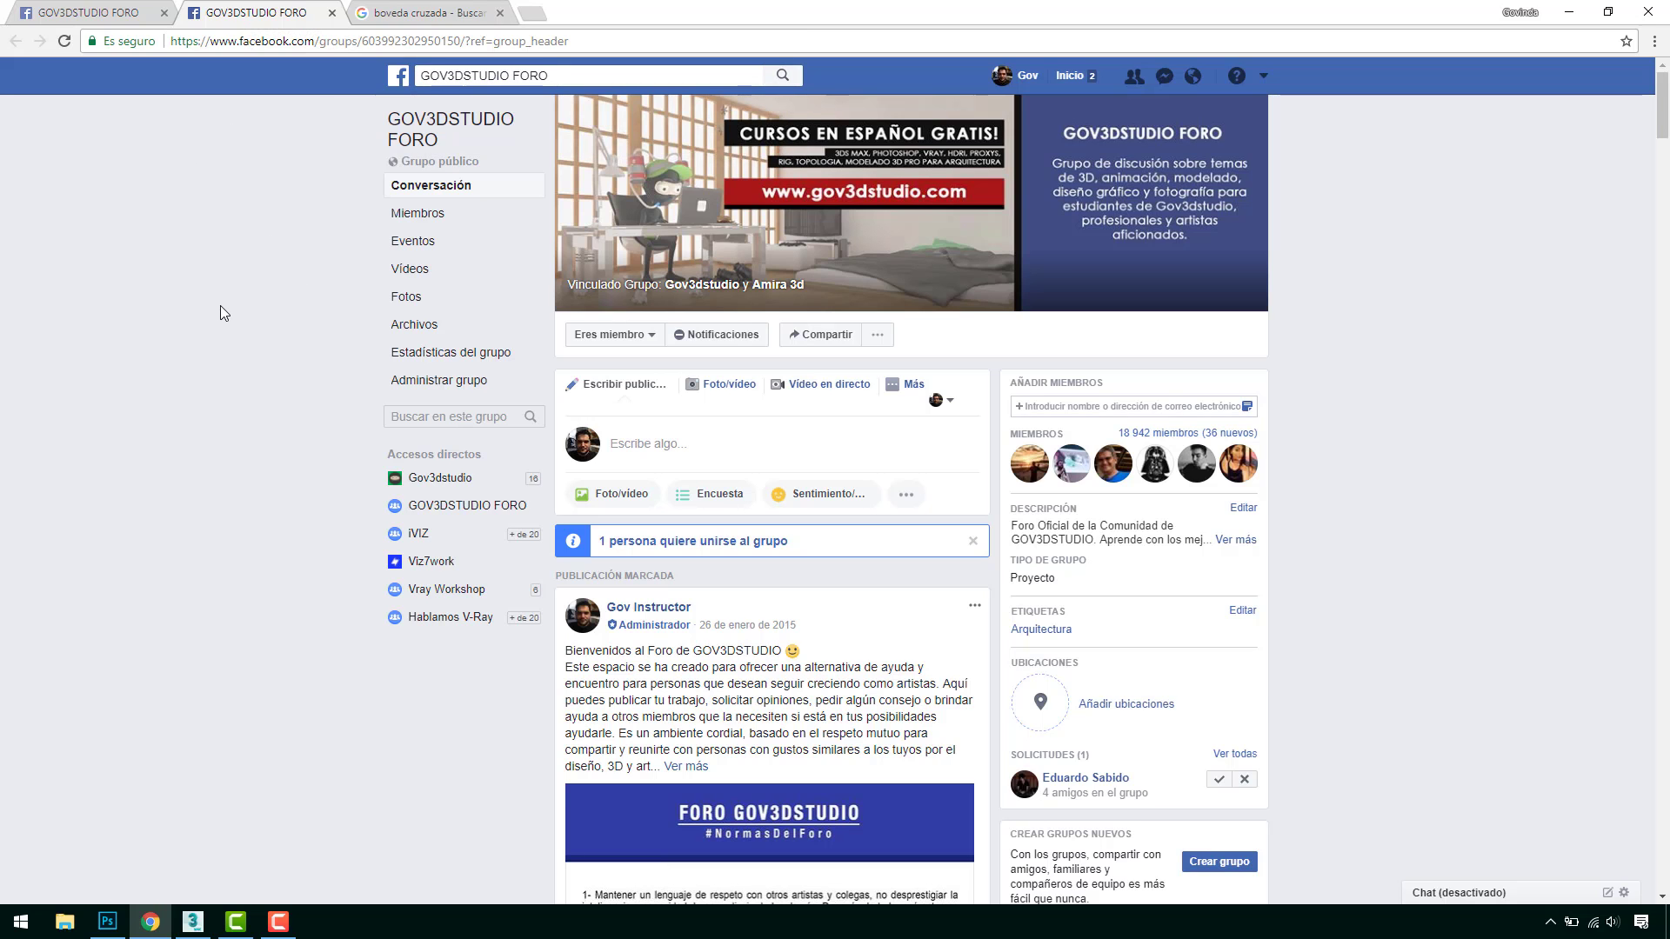
left_click(115, 13)
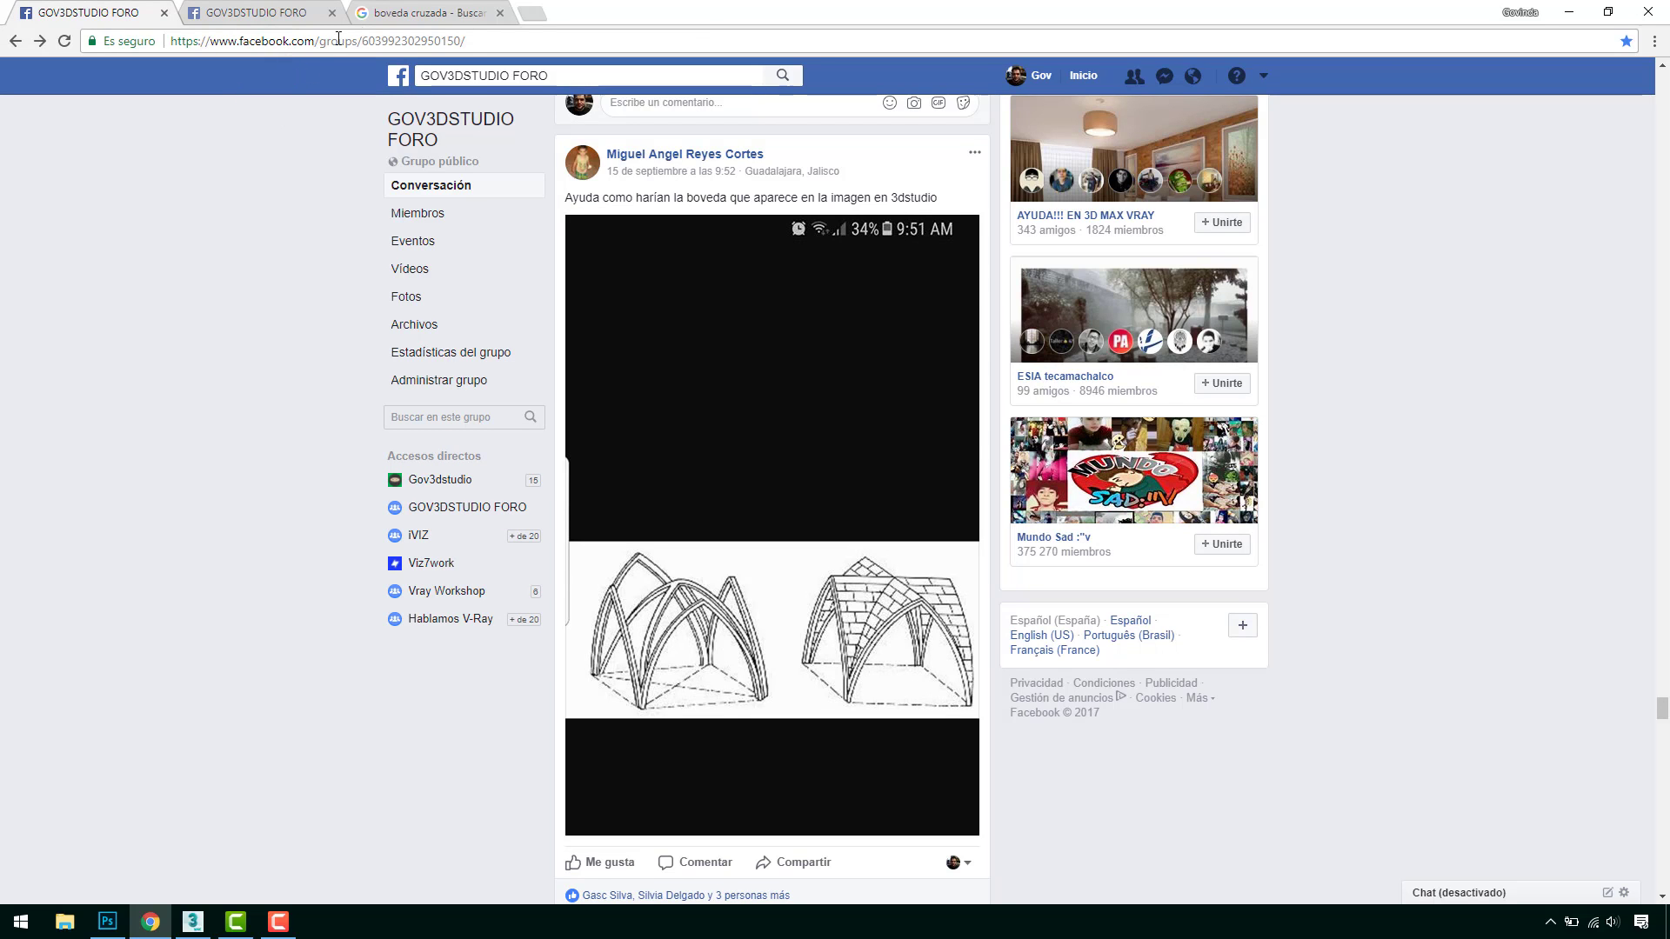
Review the "boveda cruzada" image search results for cross-vault references.
left_click(414, 12)
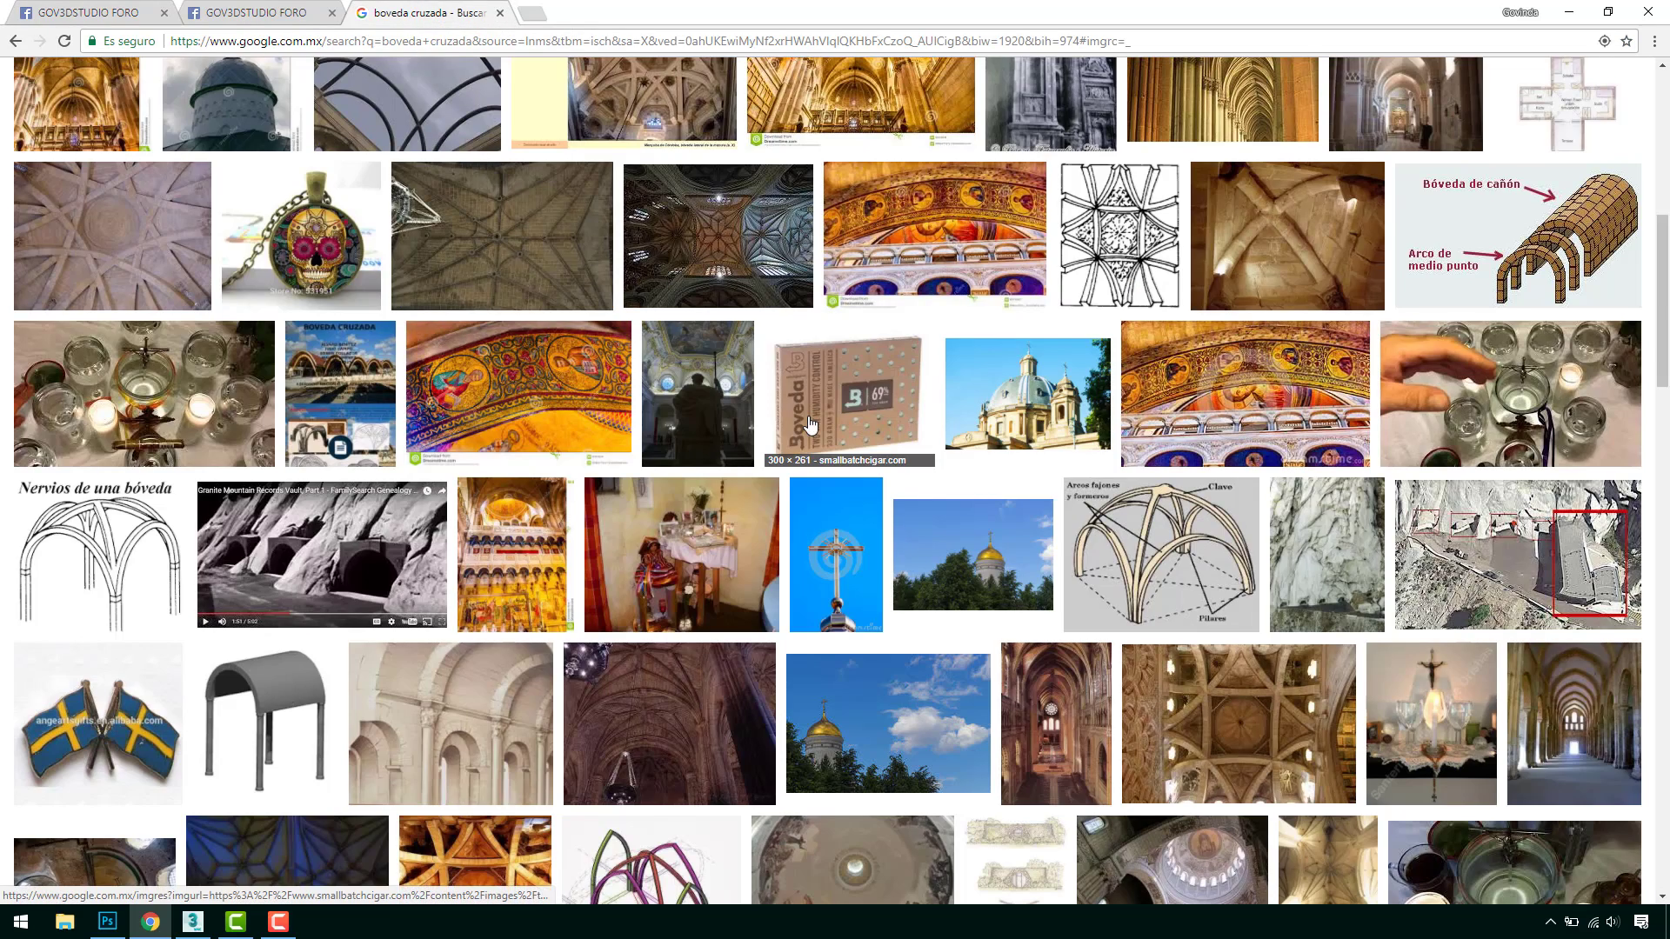
scroll(782, 418, "up", 4)
scroll(758, 412, "up", 4)
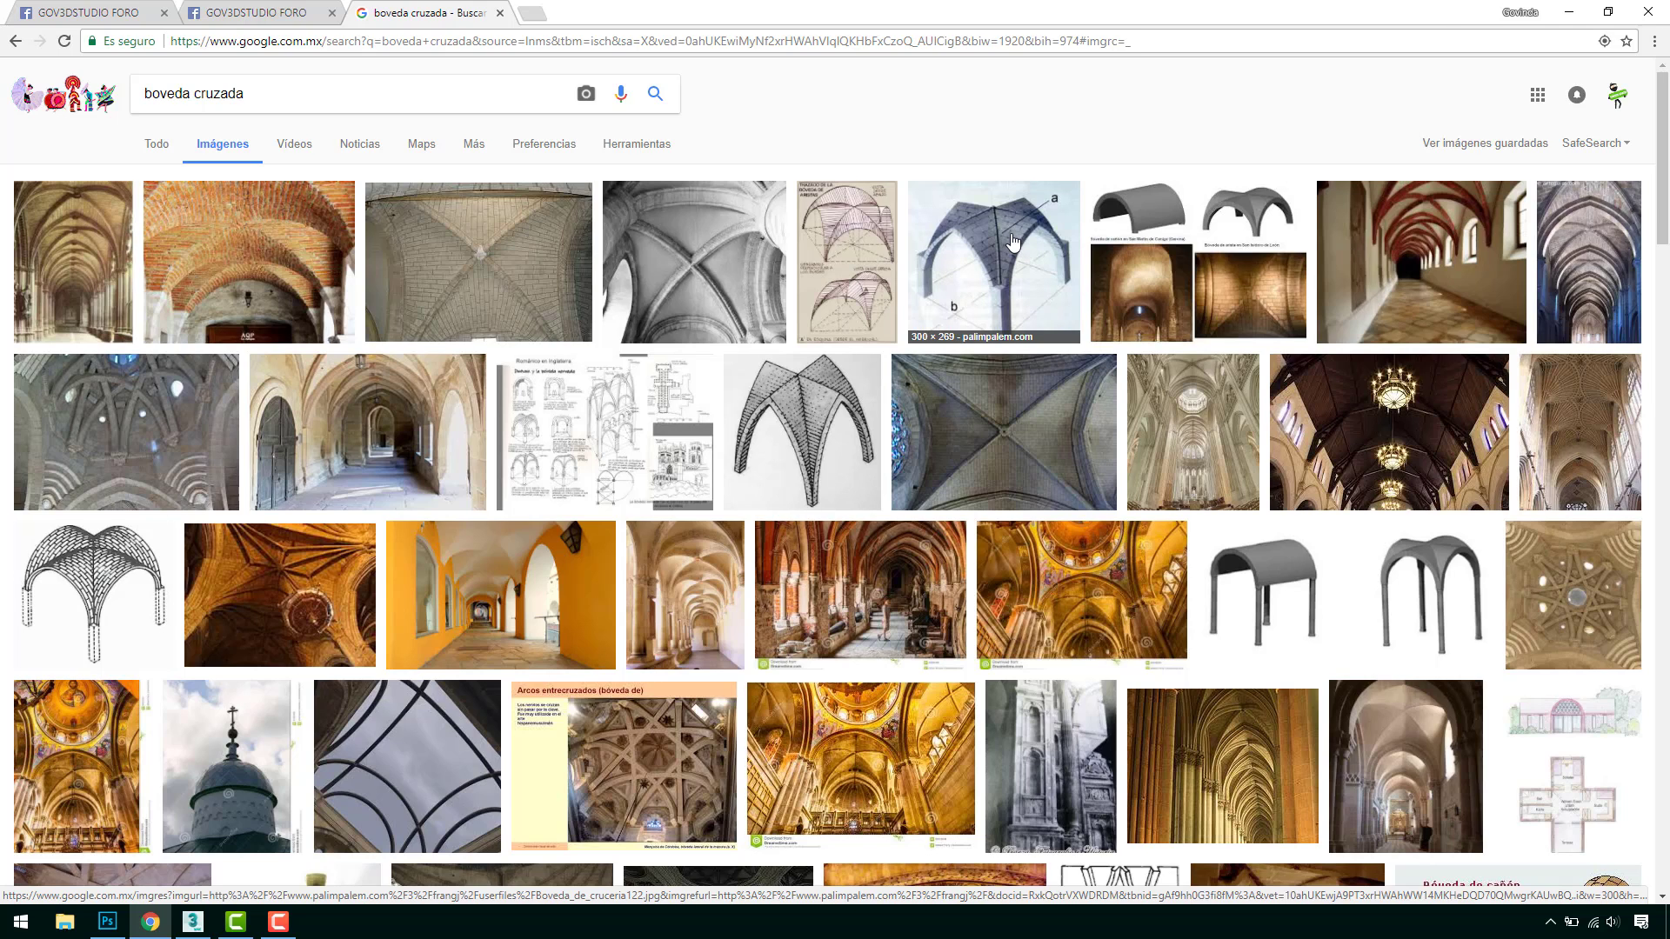
Switch to 3ds Max and examine the floor grid of blue corners and red cross, checking one polygon of the blue plane.
left_click(1569, 14)
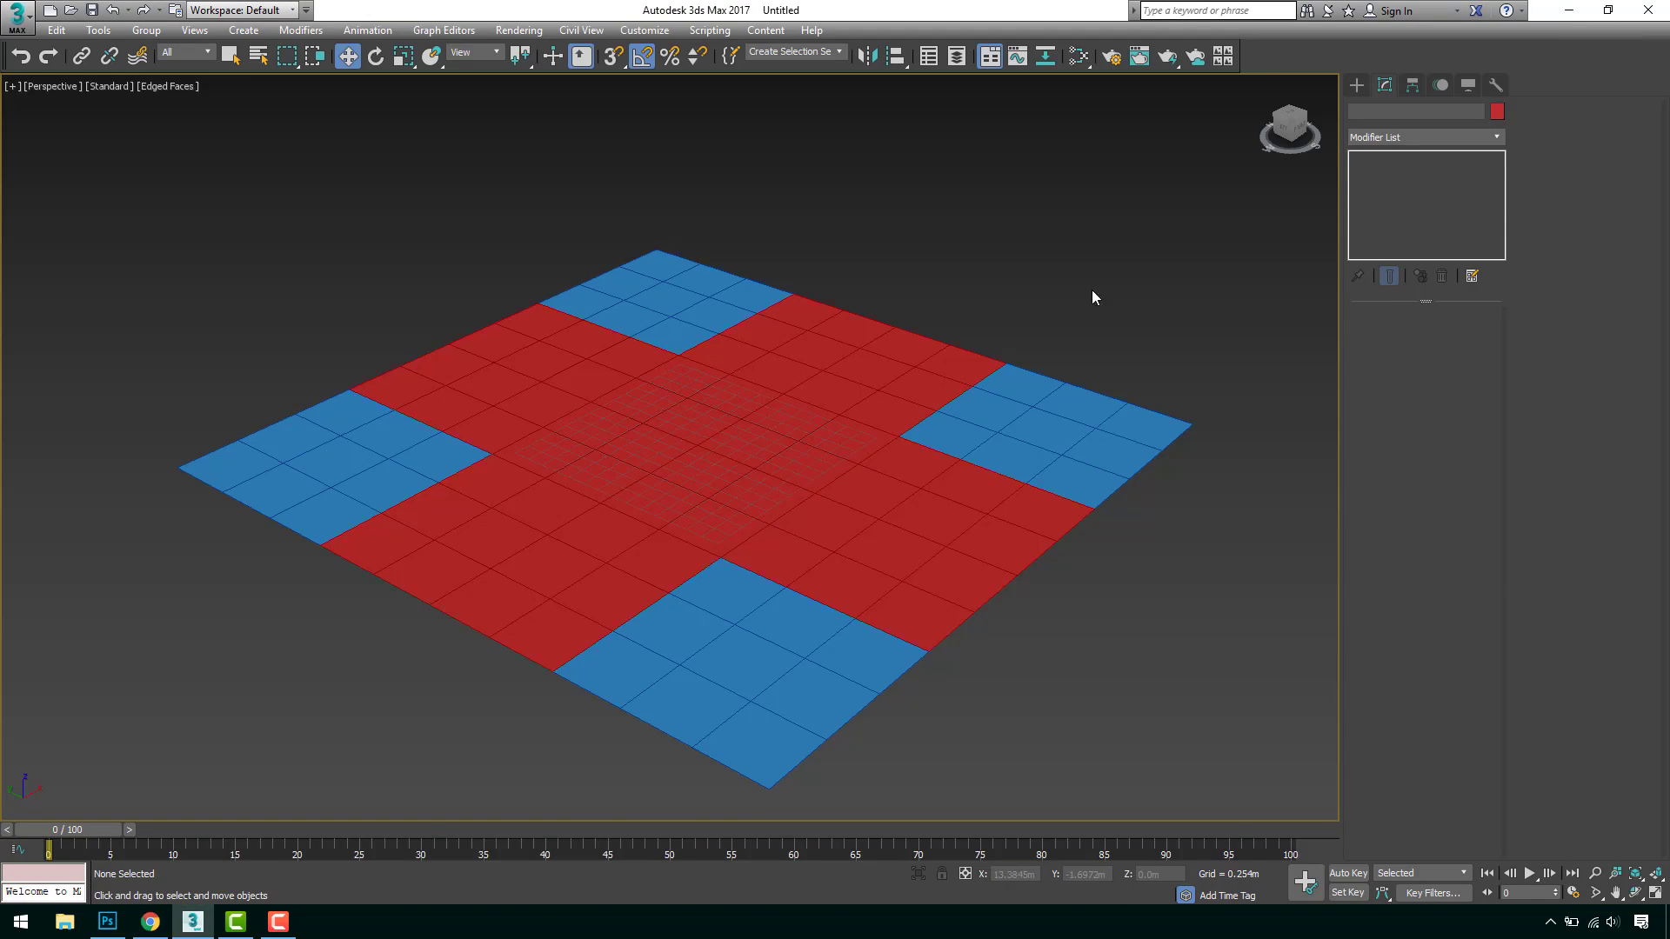
middle_click_drag(951, 318, 956, 329, "alt")
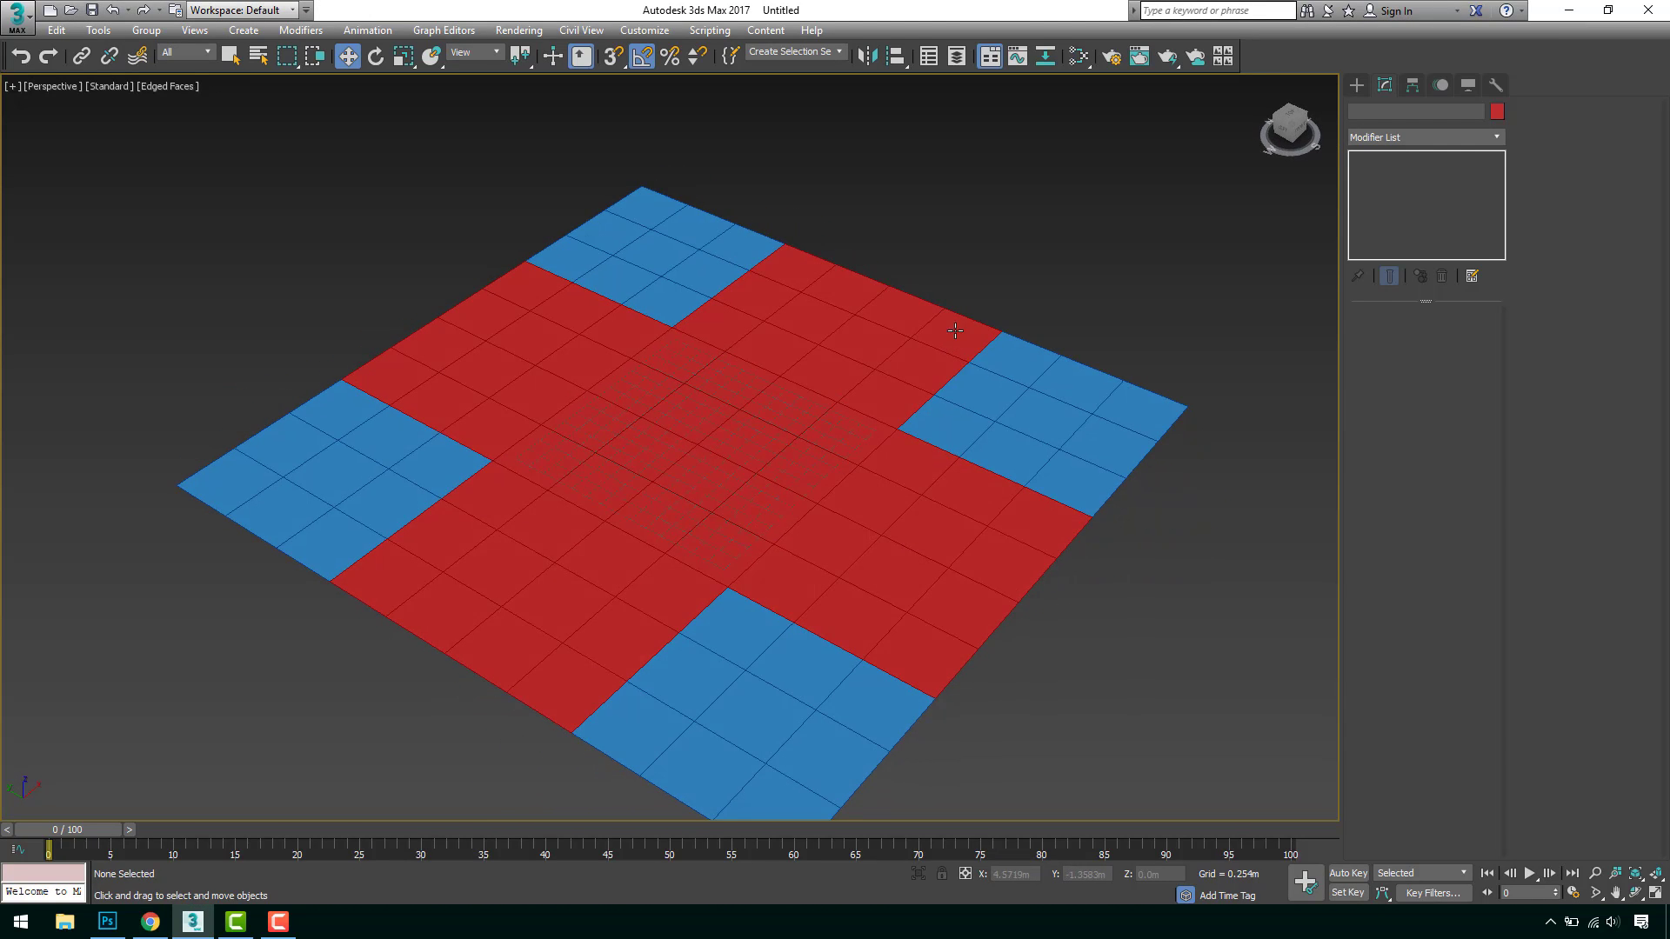
scroll(1008, 347, "down", 5)
scroll(1048, 327, "up", 2)
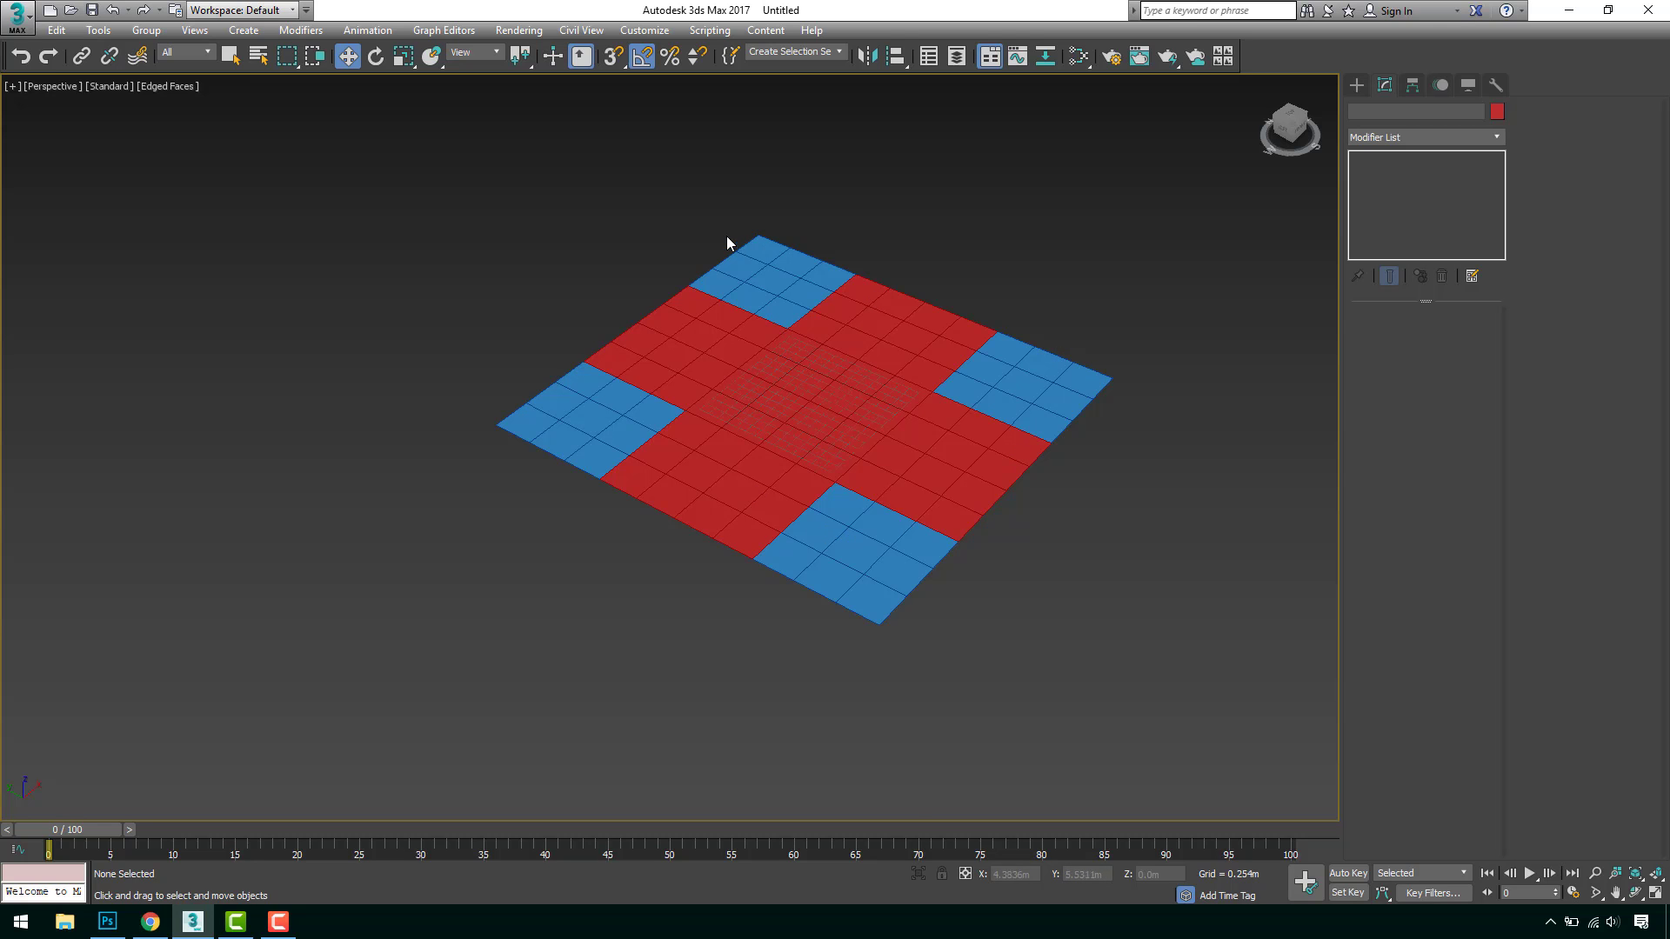
scroll(809, 352, "up", 3)
left_click(844, 715)
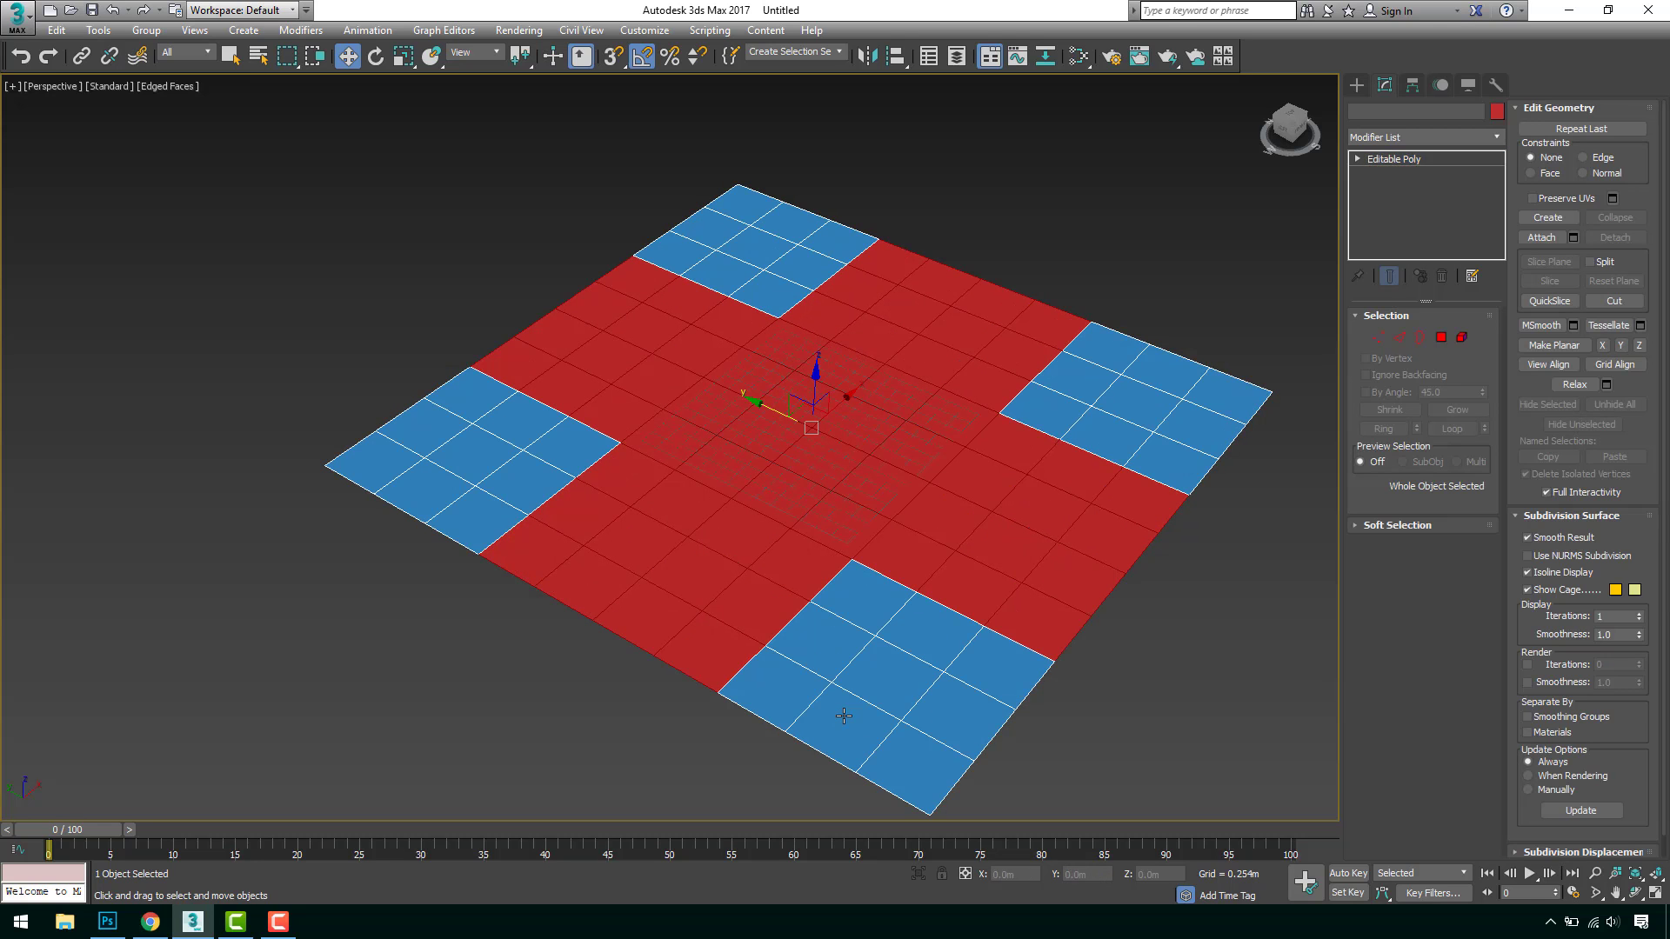
left_click(1441, 337)
left_click(821, 661)
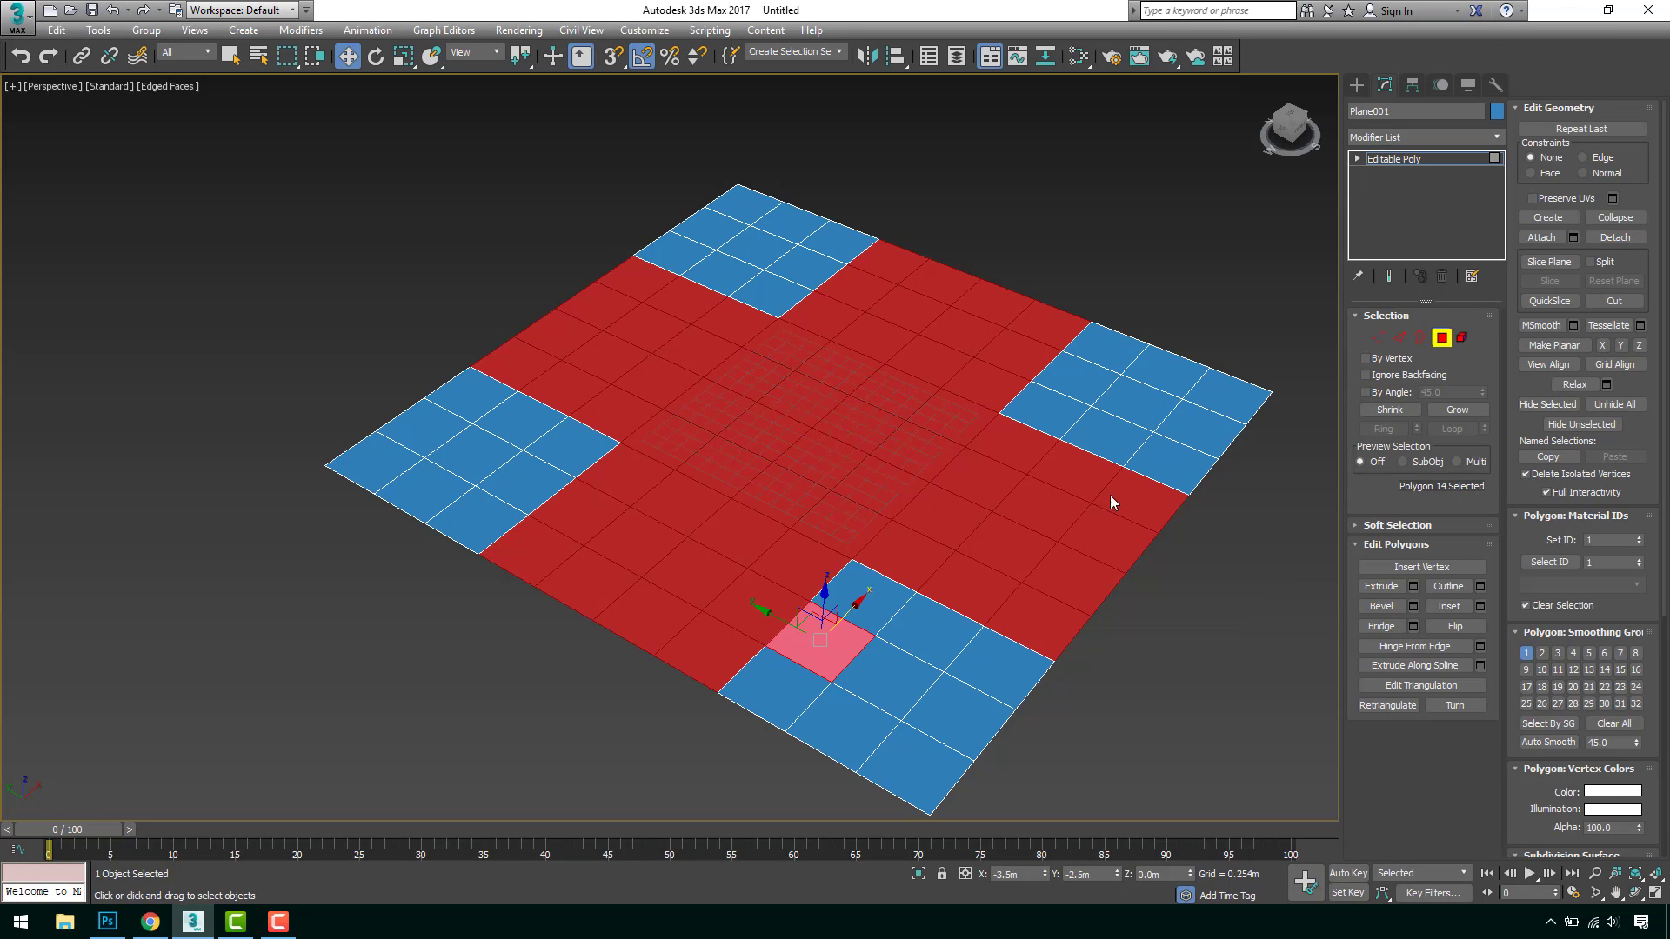
left_click(1441, 338)
scroll(883, 451, "down", 3)
middle_click_drag(883, 452, 948, 501, "alt")
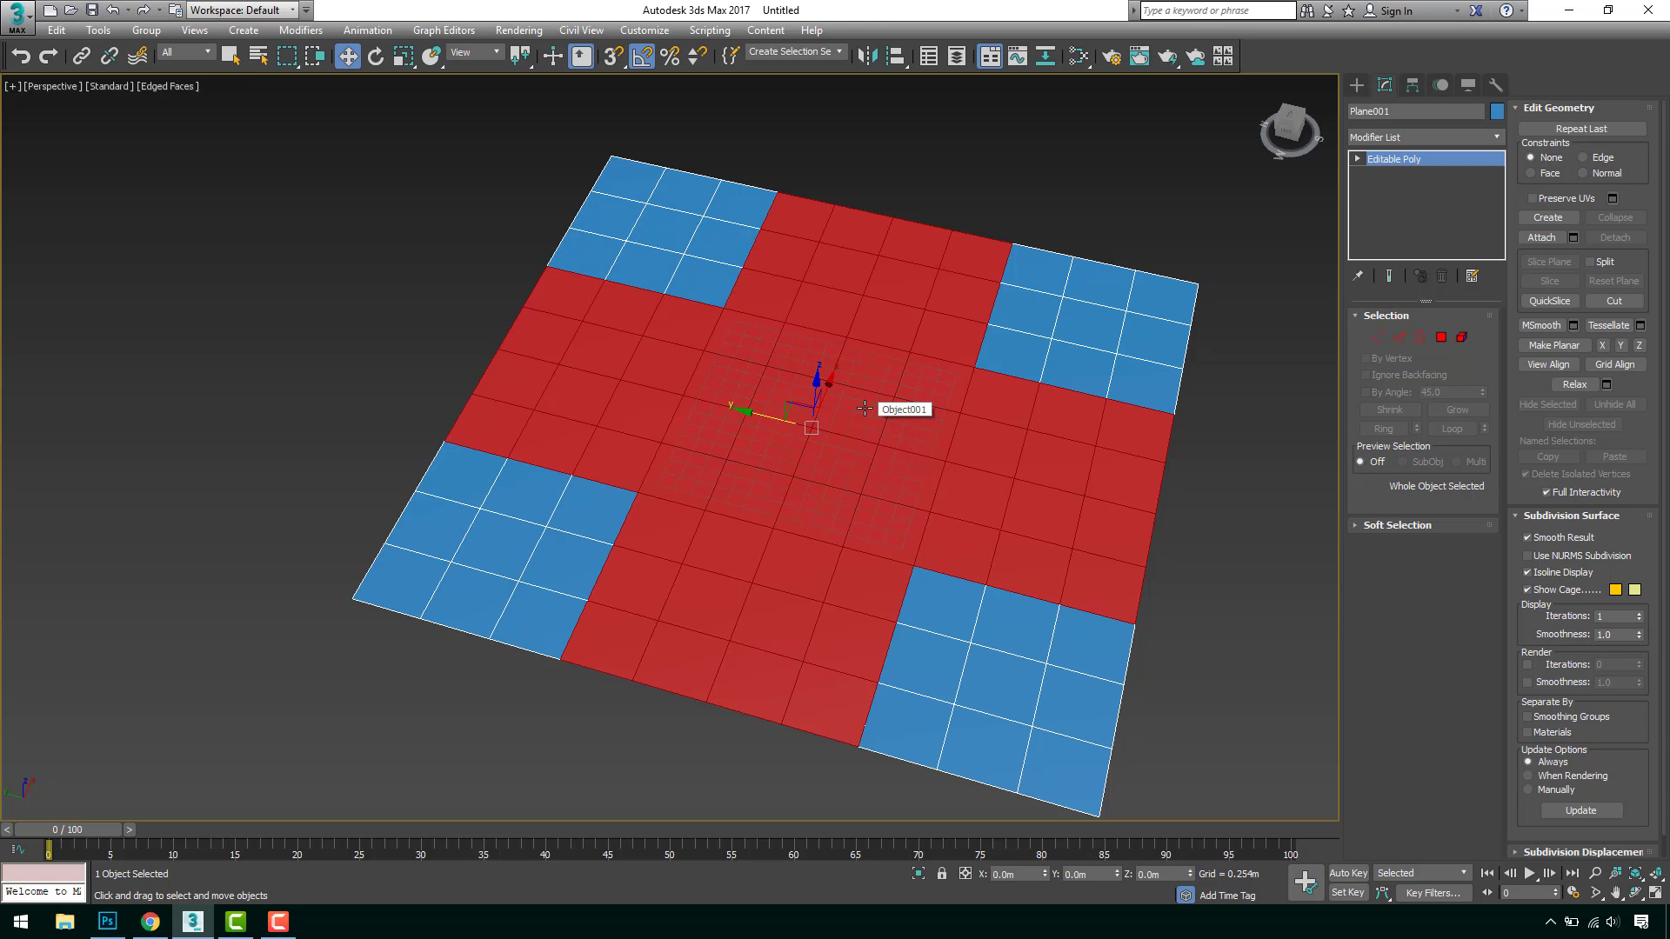
Create a box snapped to the vertices of one full arm of the red cross, 10 m long, 4 m wide and about 4.06 m high.
left_click(1356, 84)
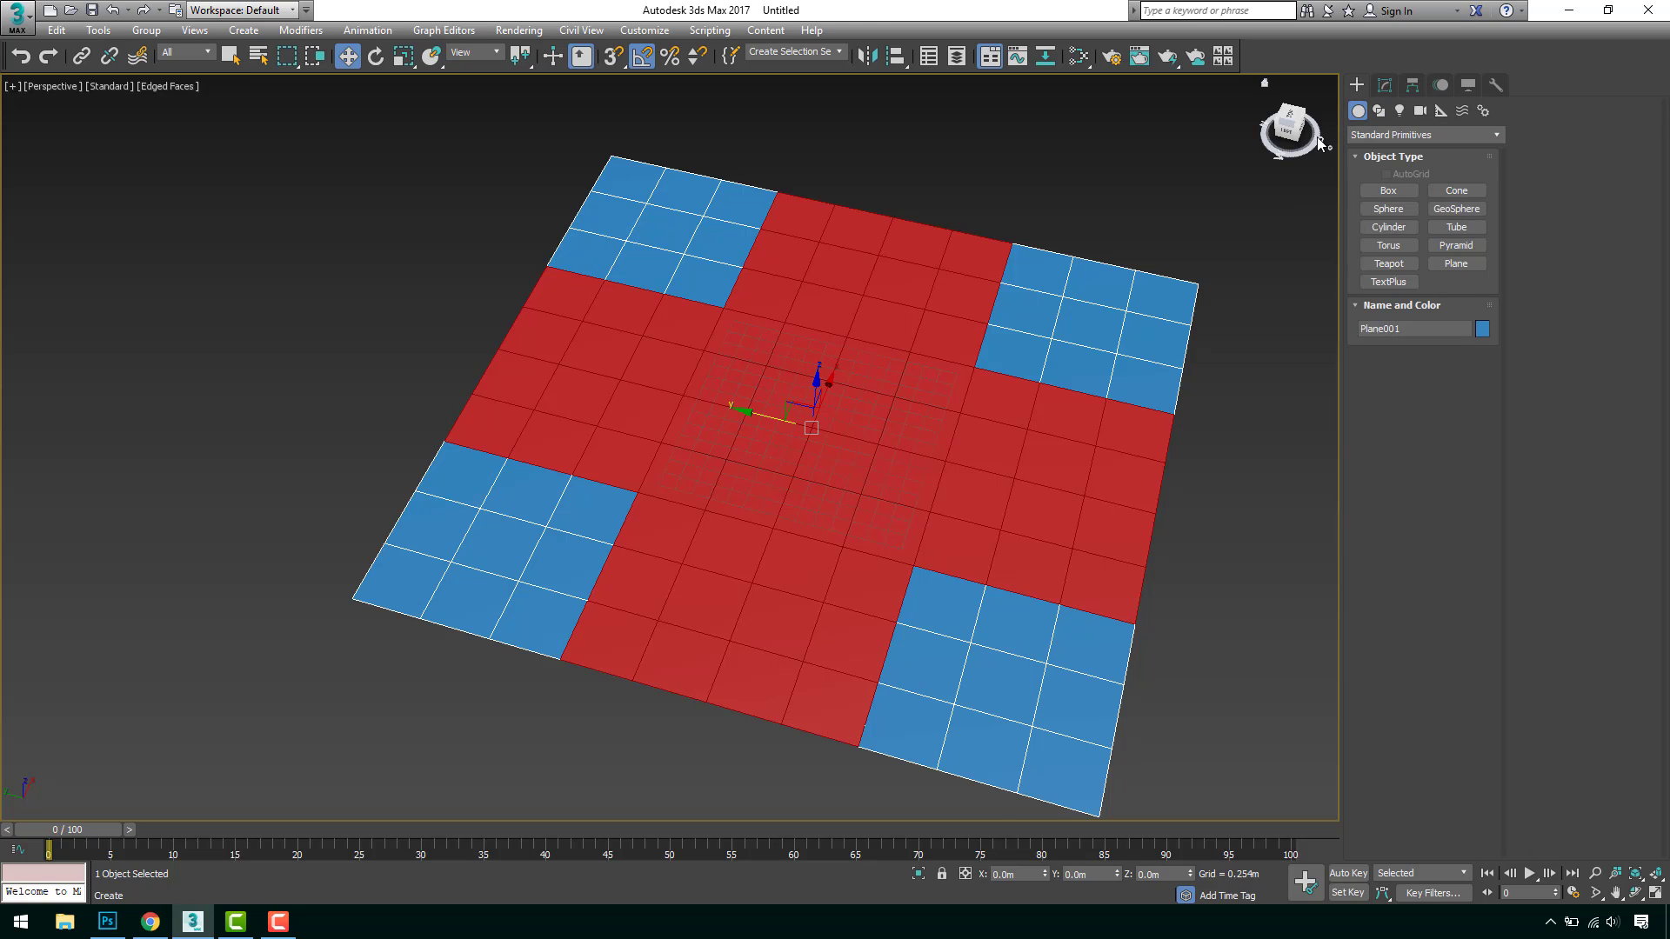
left_click(1315, 137)
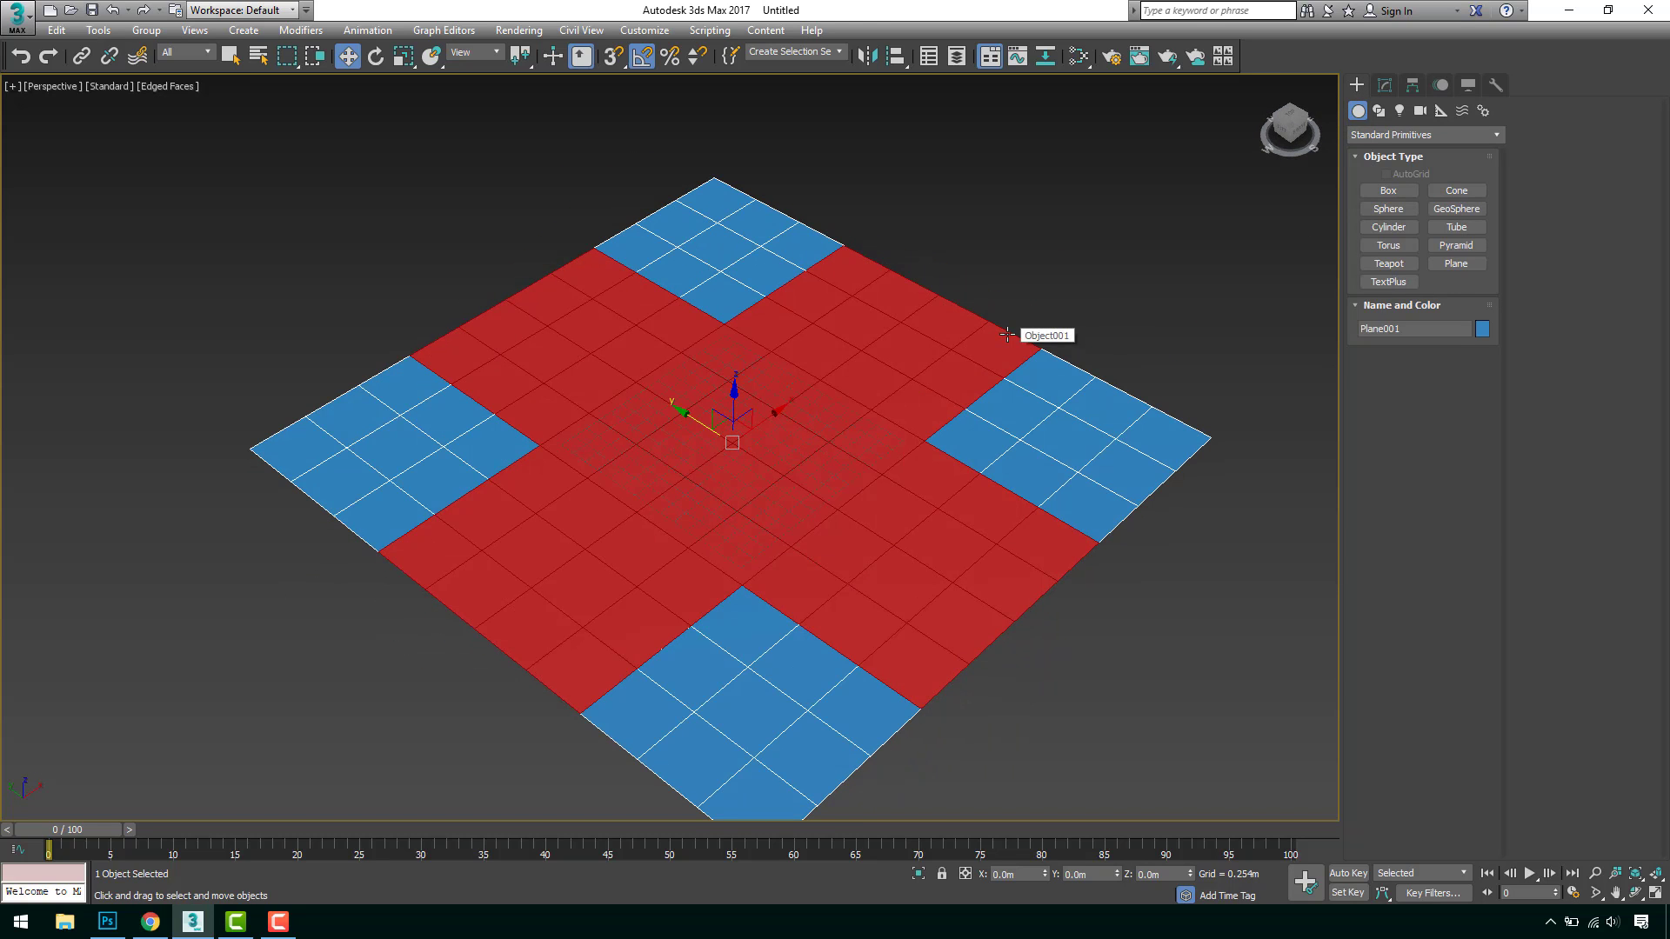
left_click(1394, 196)
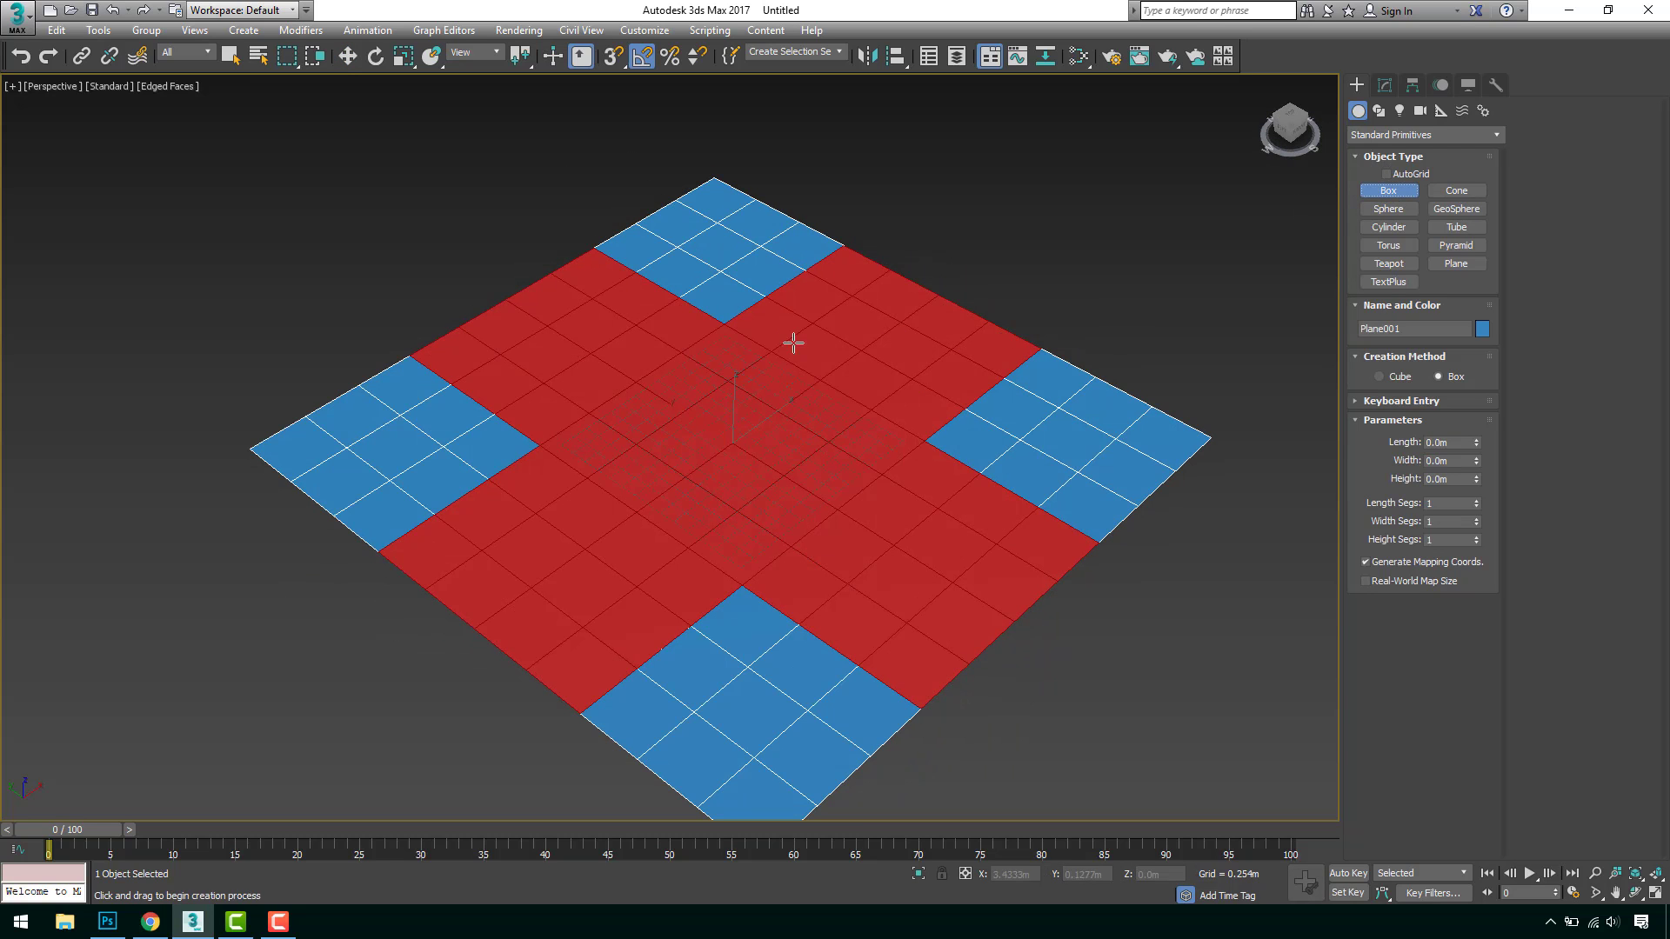
key("s")
left_click_drag(597, 253, 909, 696)
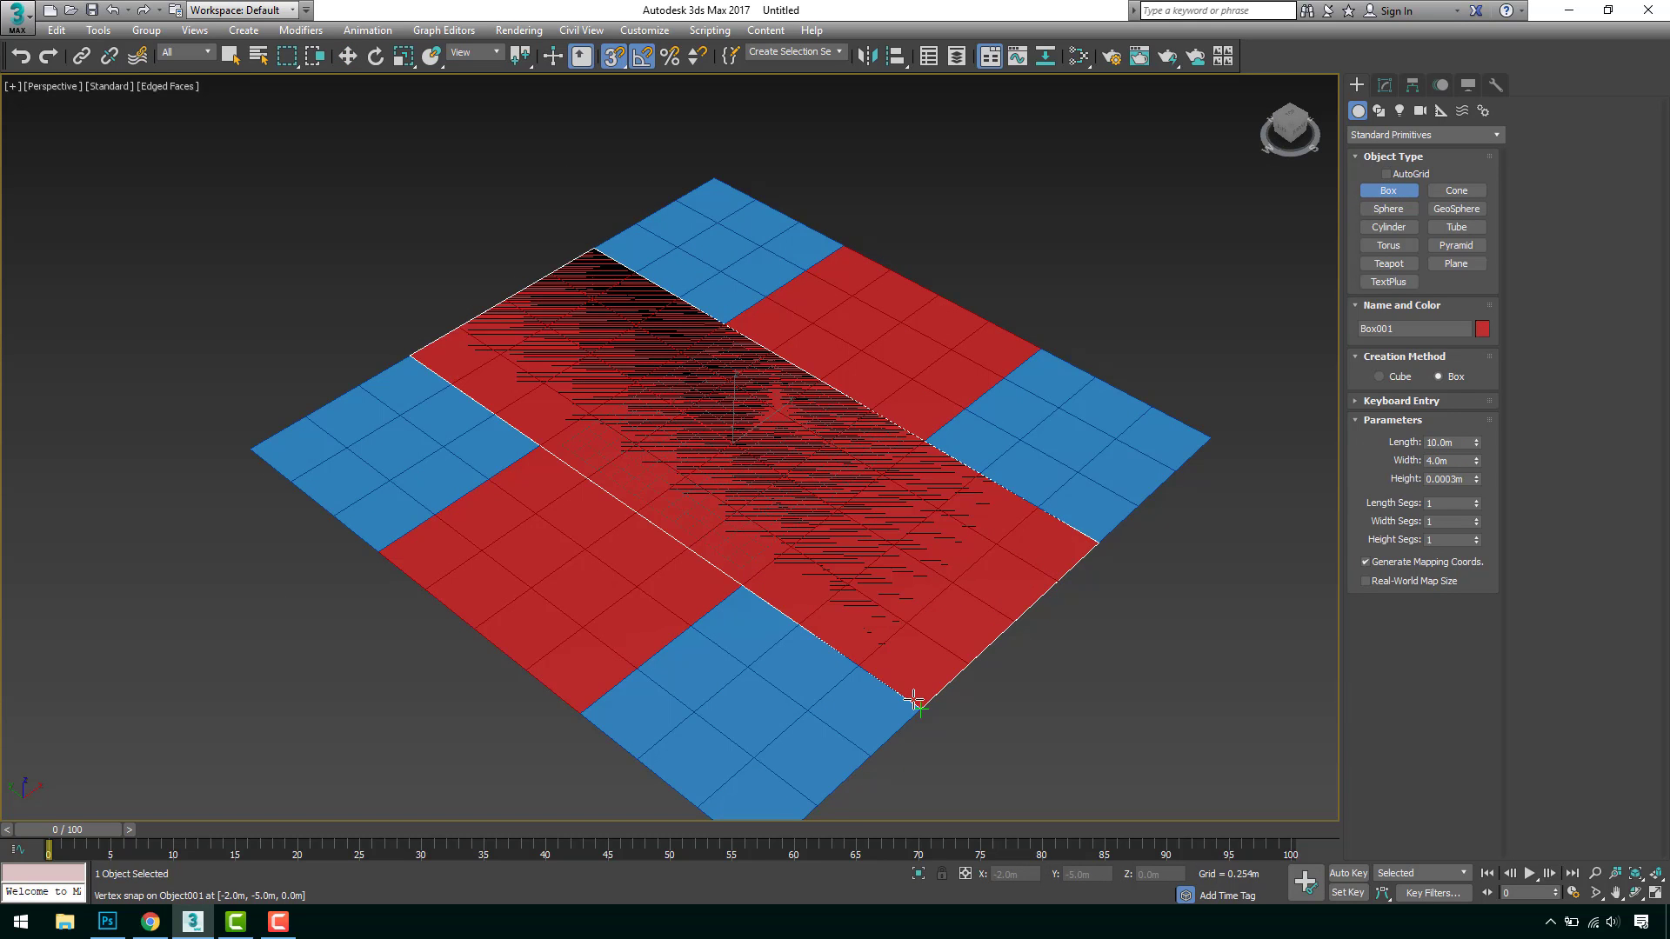
left_click(843, 455)
right_click(852, 453)
scroll(852, 453, "down", 3)
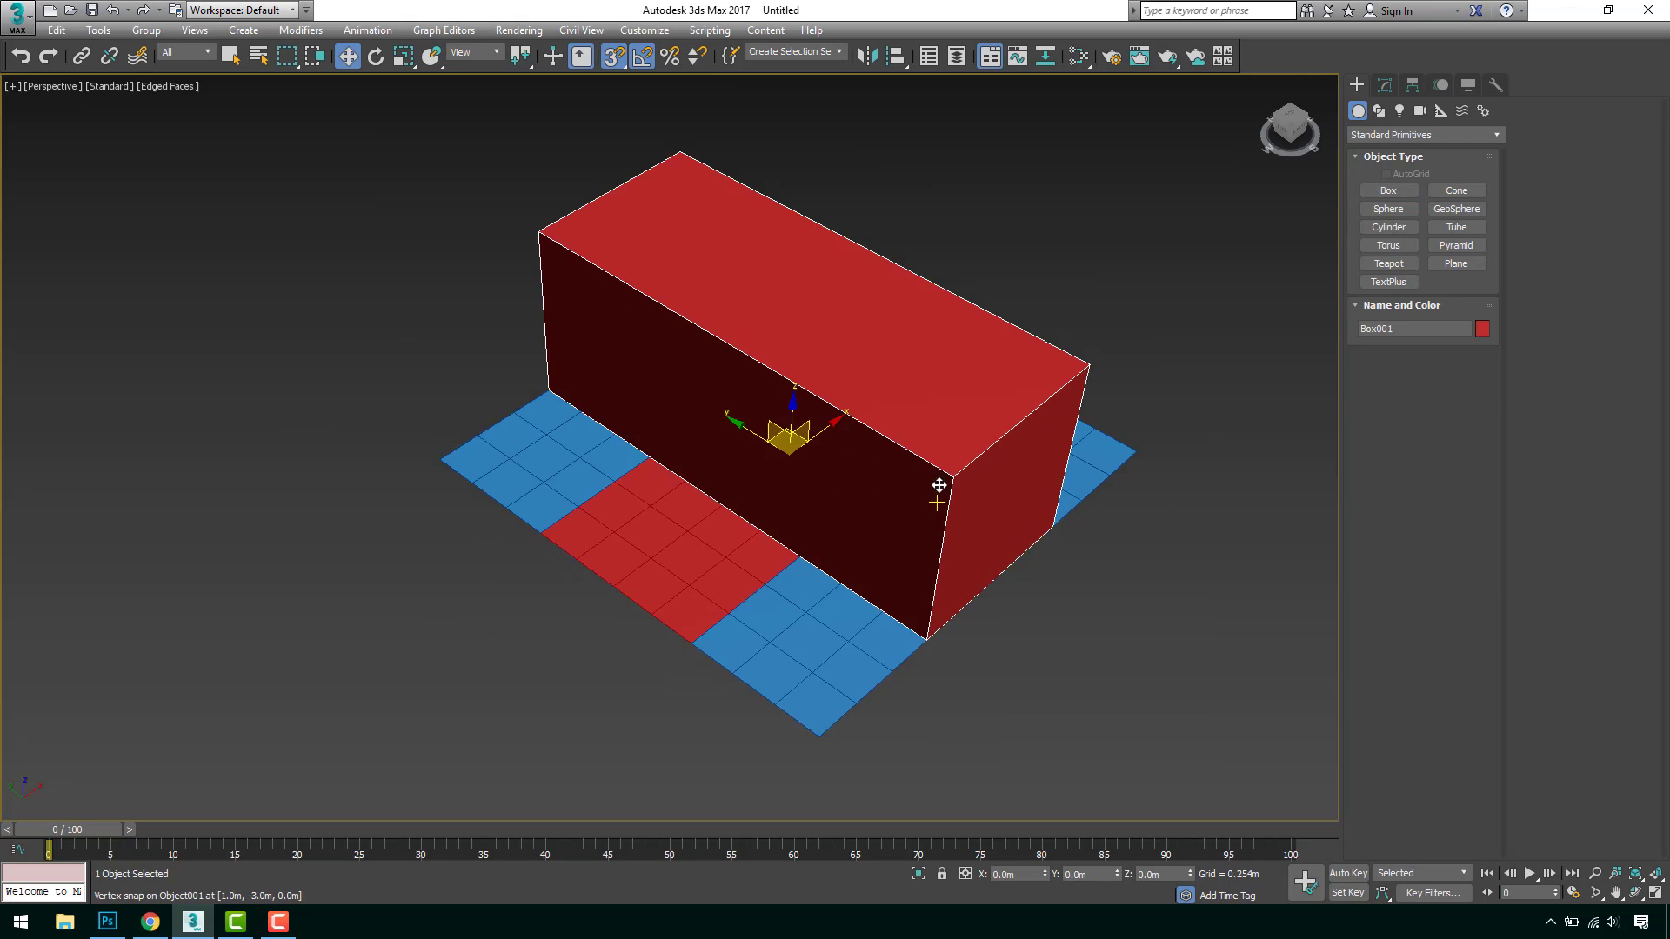
middle_click_drag(939, 485, 853, 421, "alt")
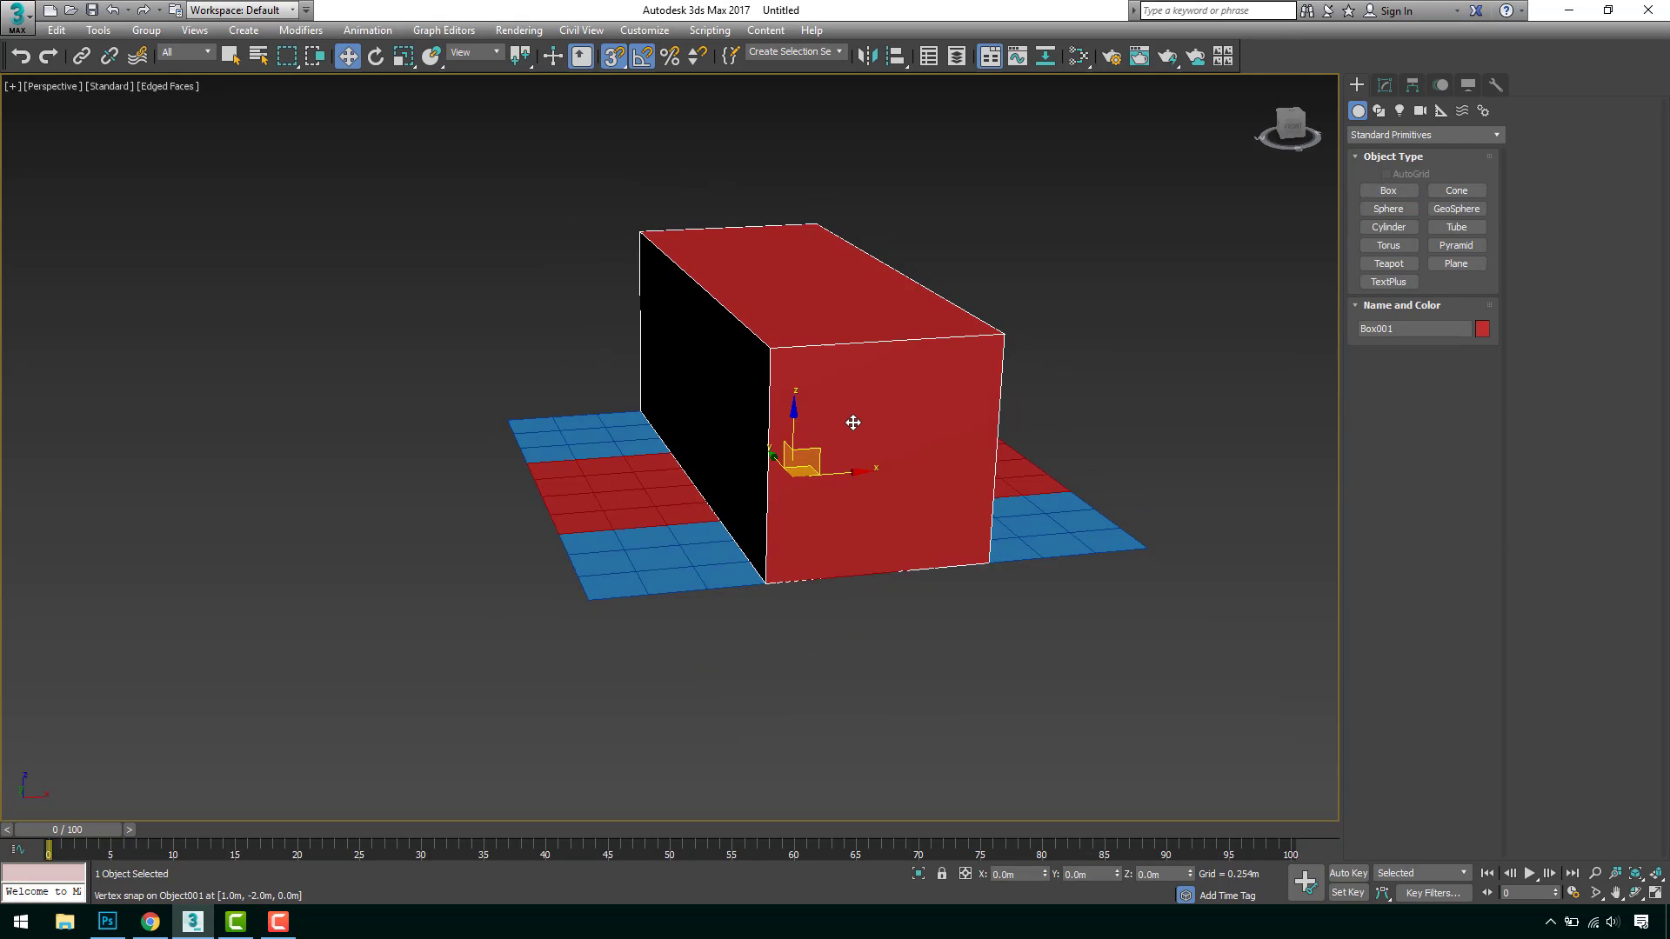
Set the box's height to 4 m after trying a 5 m height.
left_click(1387, 86)
scroll(911, 363, "up", 3)
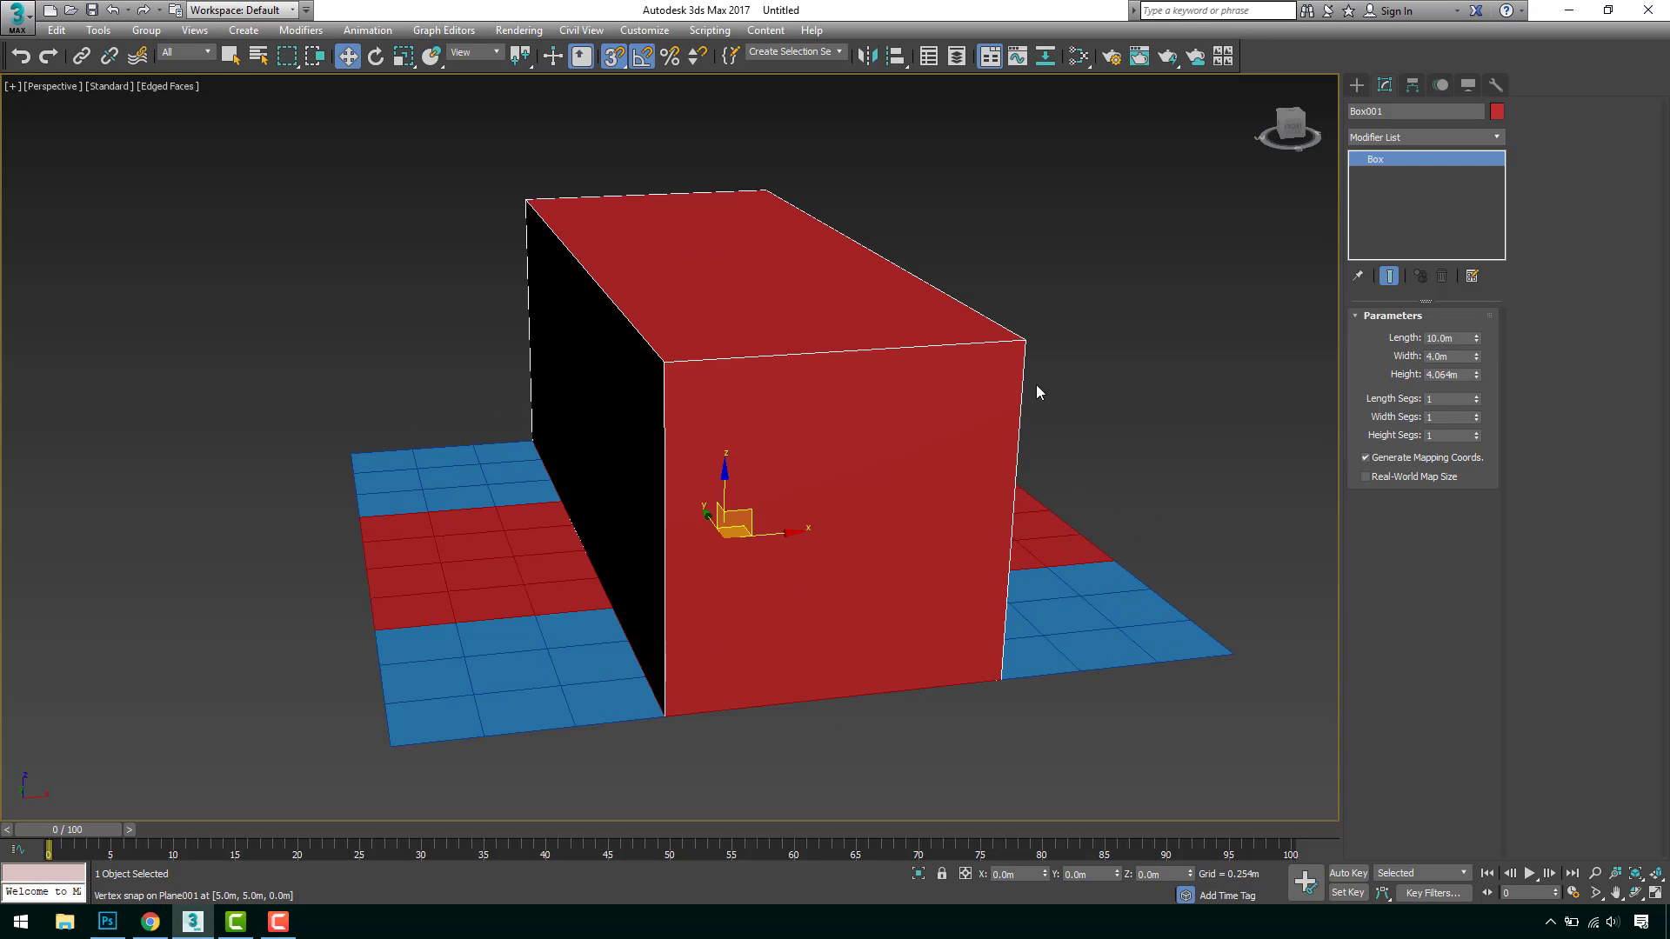
left_click_drag(1465, 359, 1345, 353)
left_click_drag(1461, 373, 1340, 368)
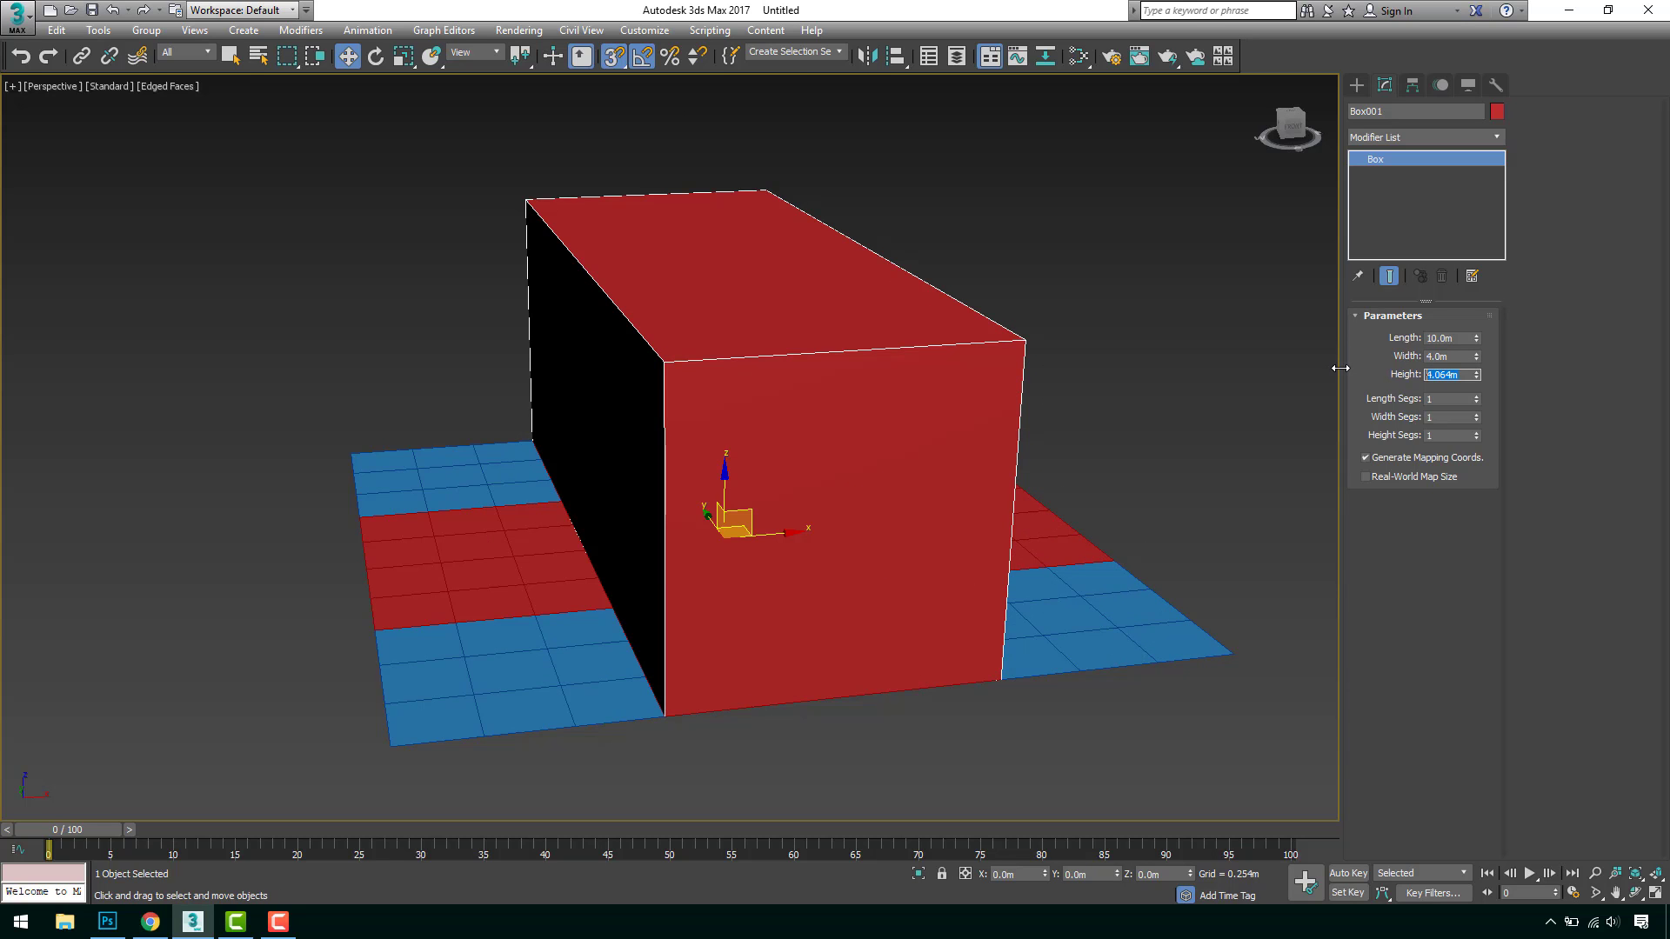
type("6")
key("Return")
middle_click_drag(1110, 402, 1021, 417, "alt")
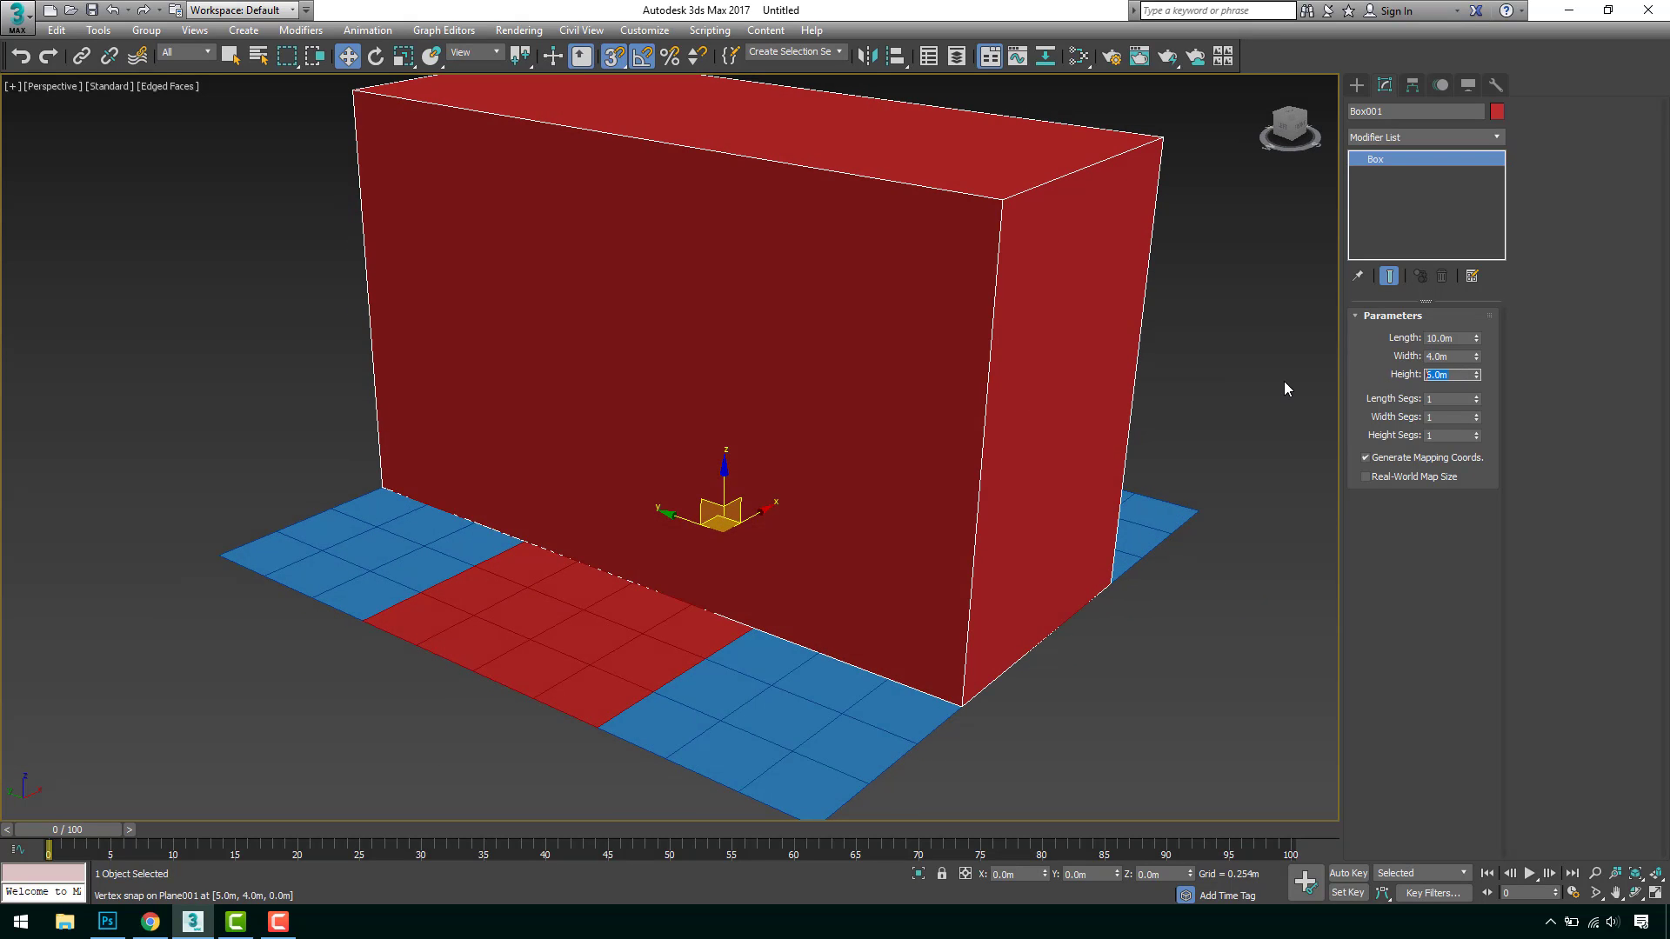
type("4")
key("Return")
mouse_move(928, 444)
middle_mouse_down("alt")
mouse_move(929, 467)
mouse_move(913, 444)
middle_mouse_up("alt")
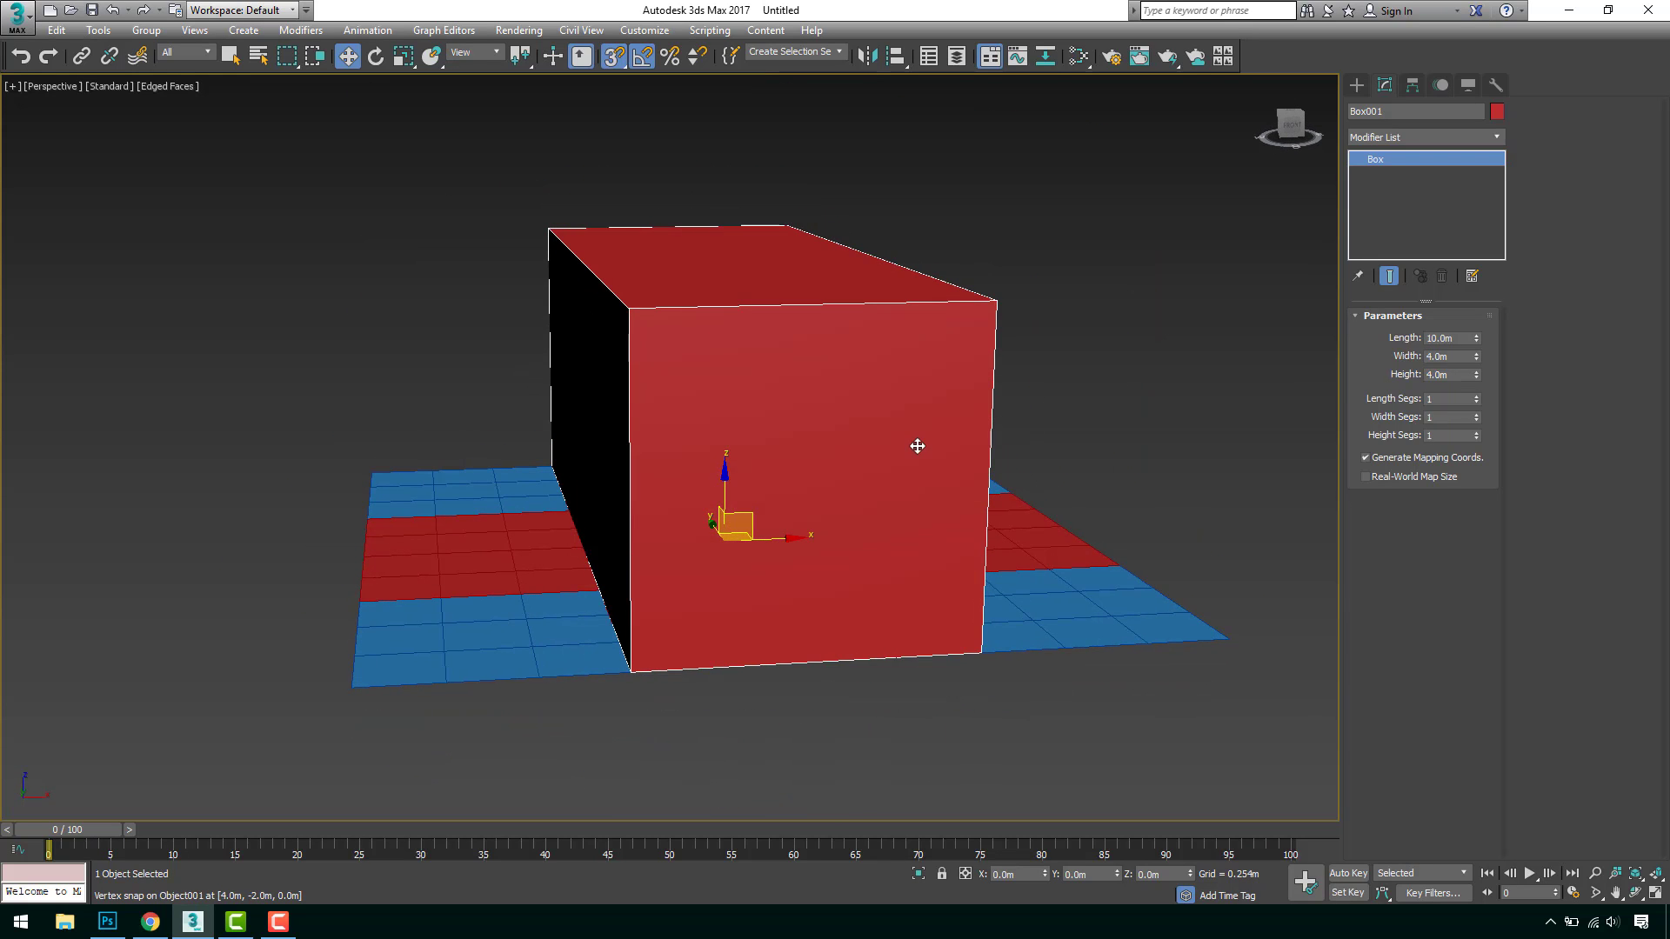
Turn off snapping and divide the box into two width segments.
left_click(613, 57)
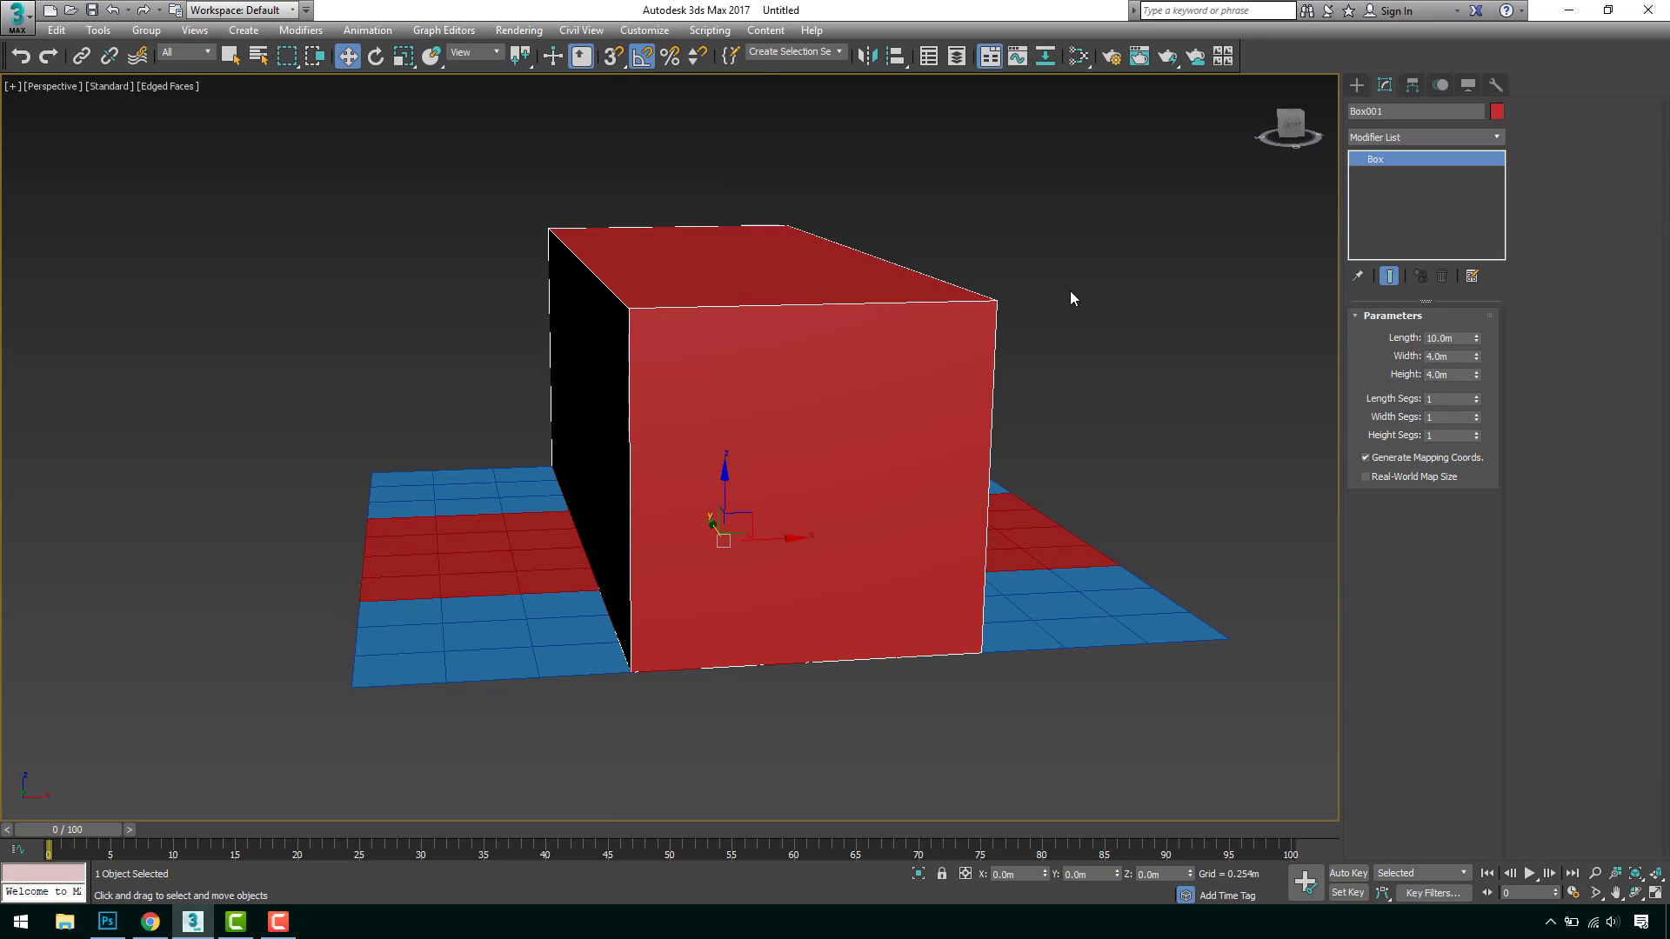
left_click(1478, 414)
middle_click_drag(805, 428, 752, 426, "alt")
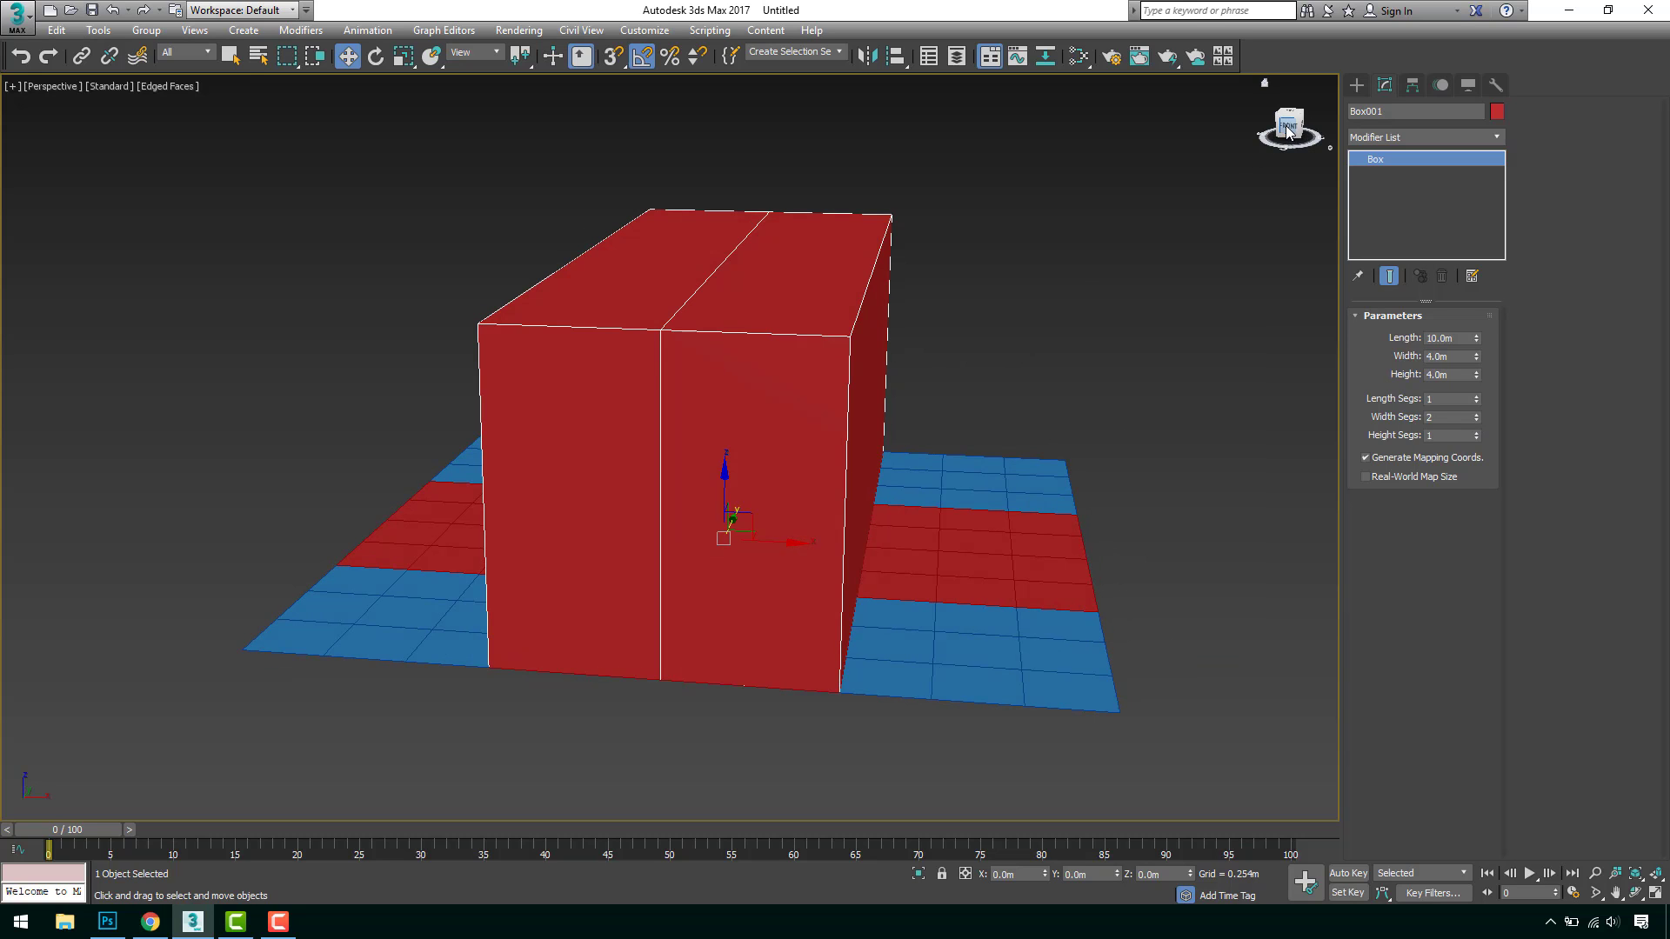
Show the box in the front view, framed in the viewport, with the grid hidden.
key("f")
key("z")
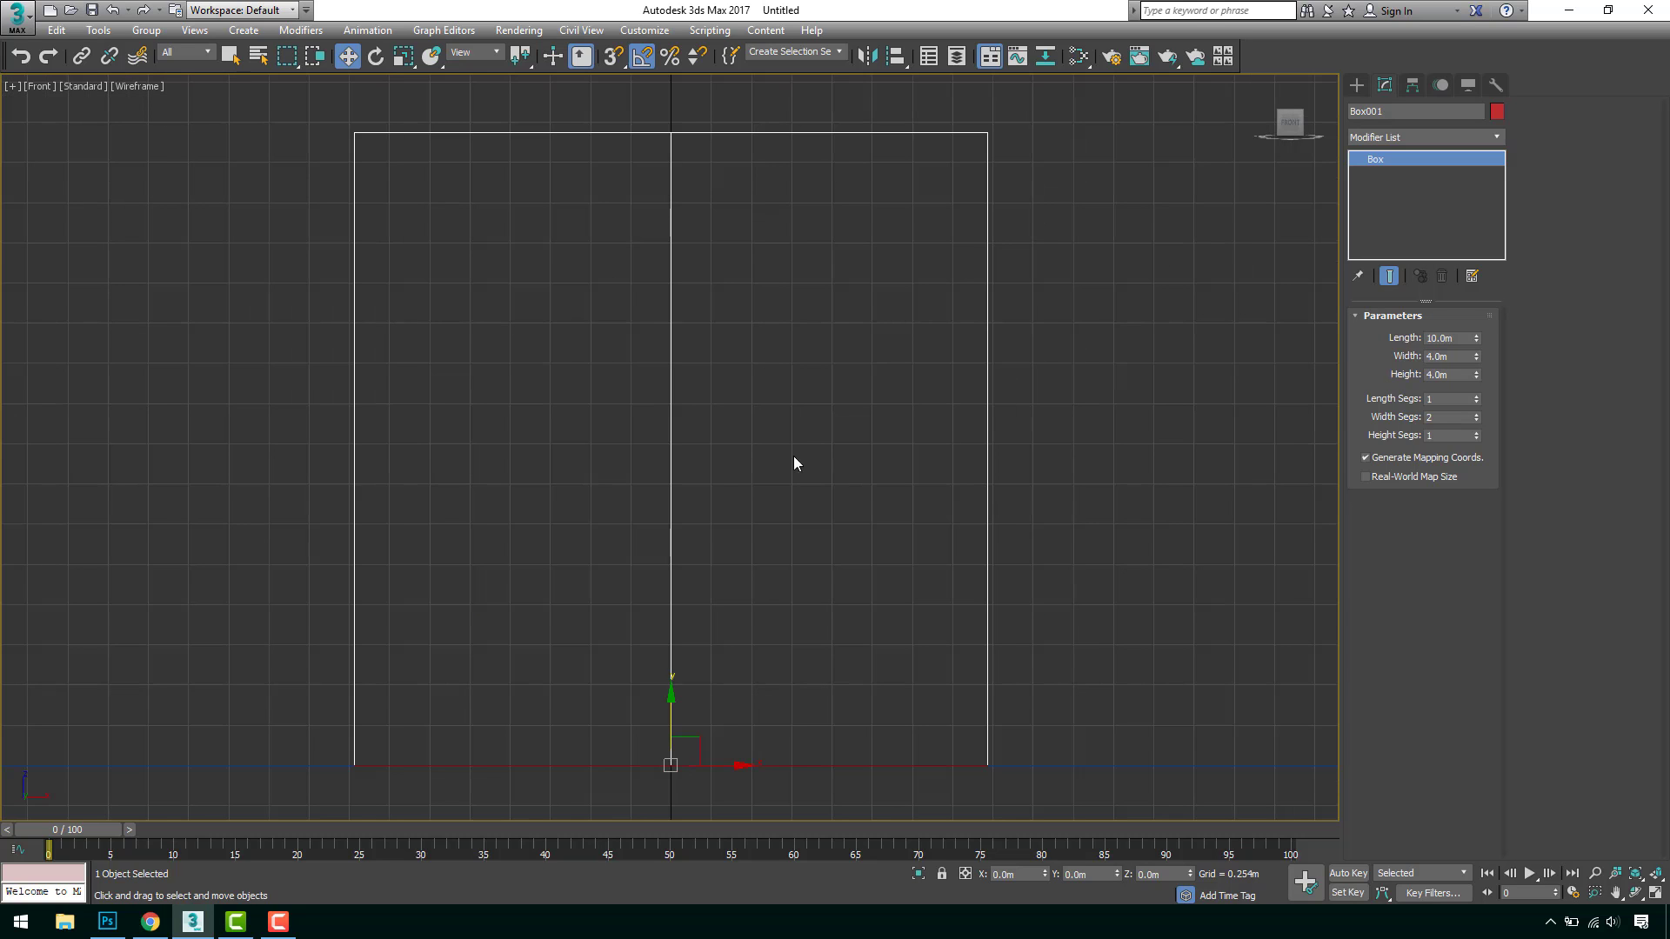
scroll(787, 456, "down", 3)
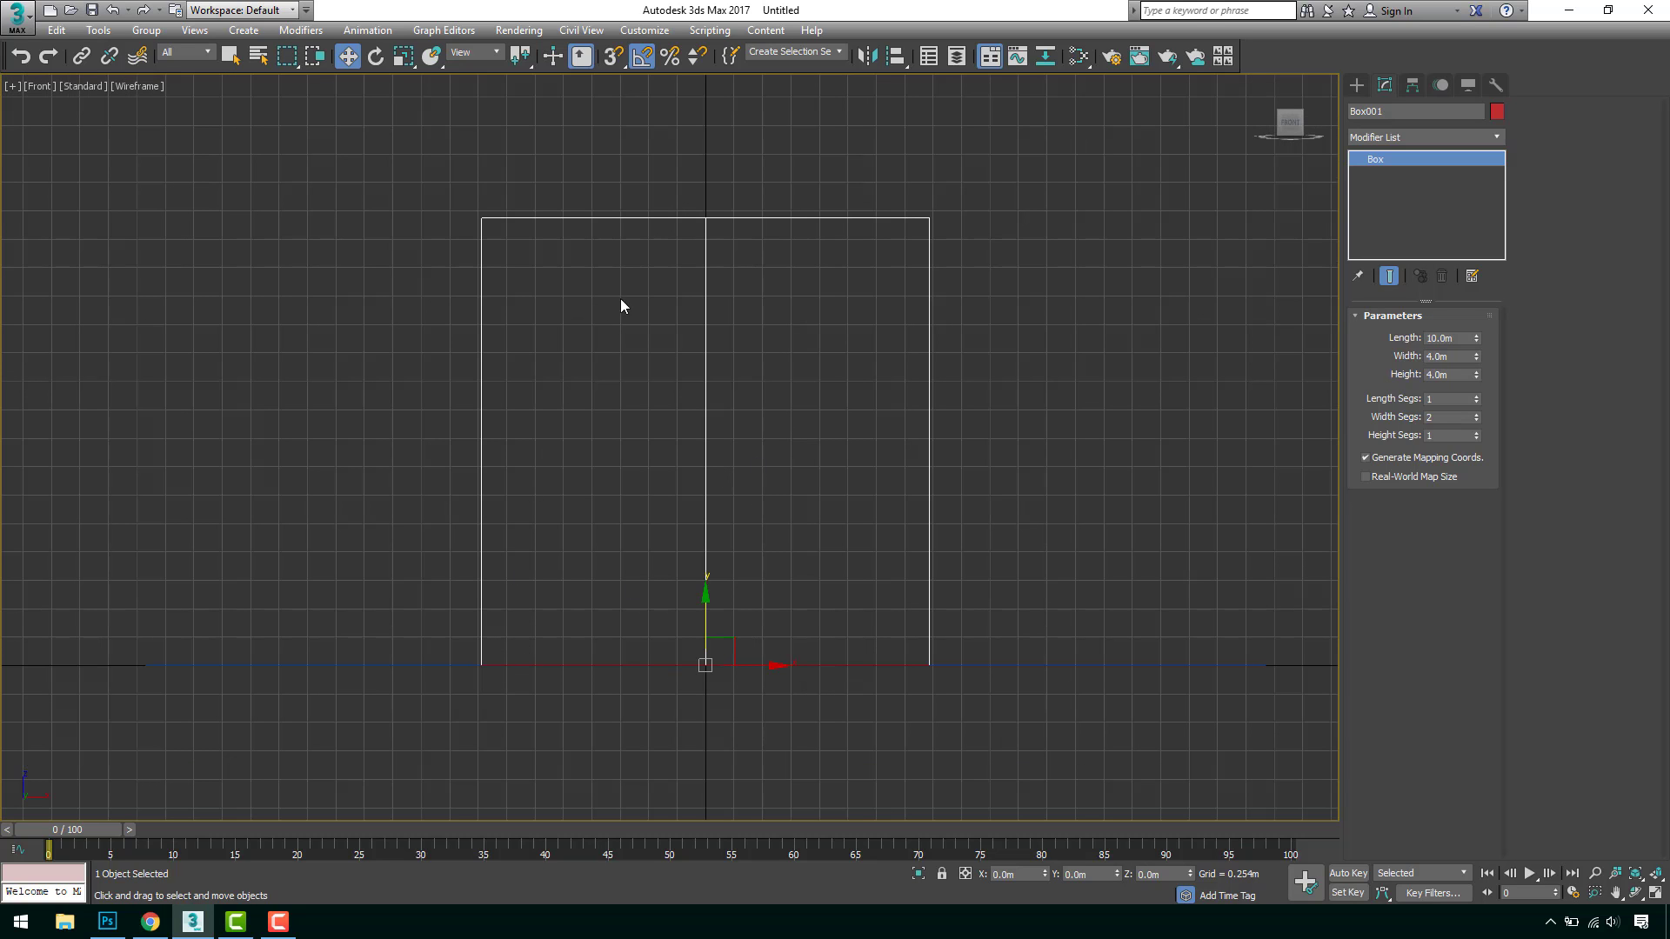
left_click(1004, 588)
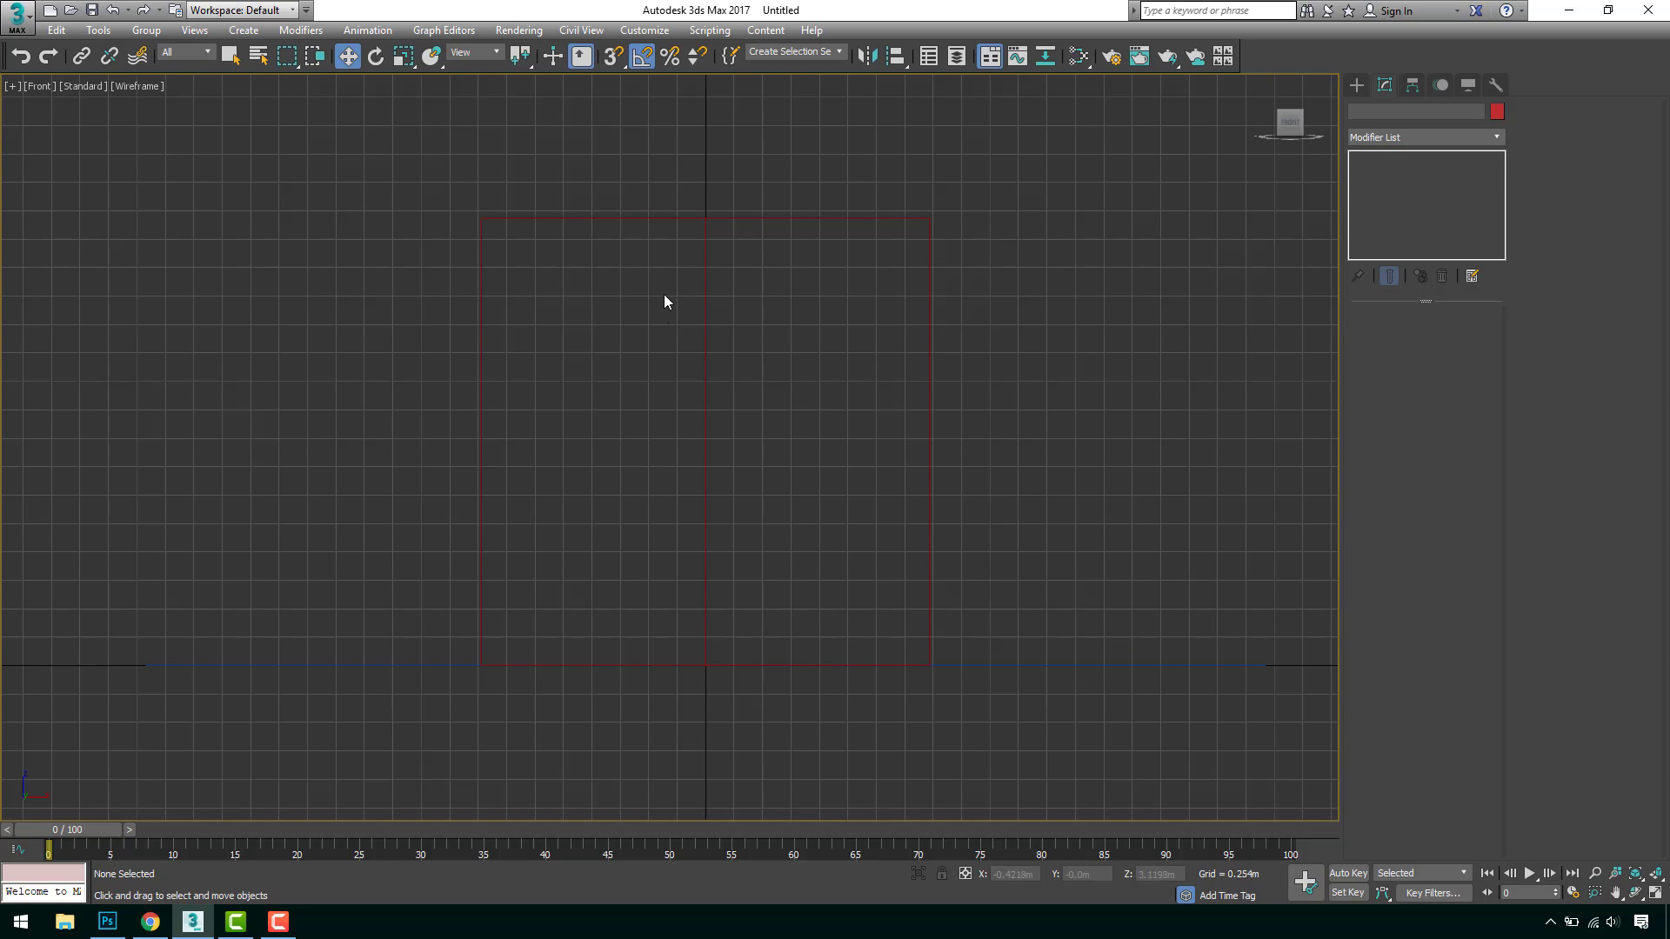
key("g")
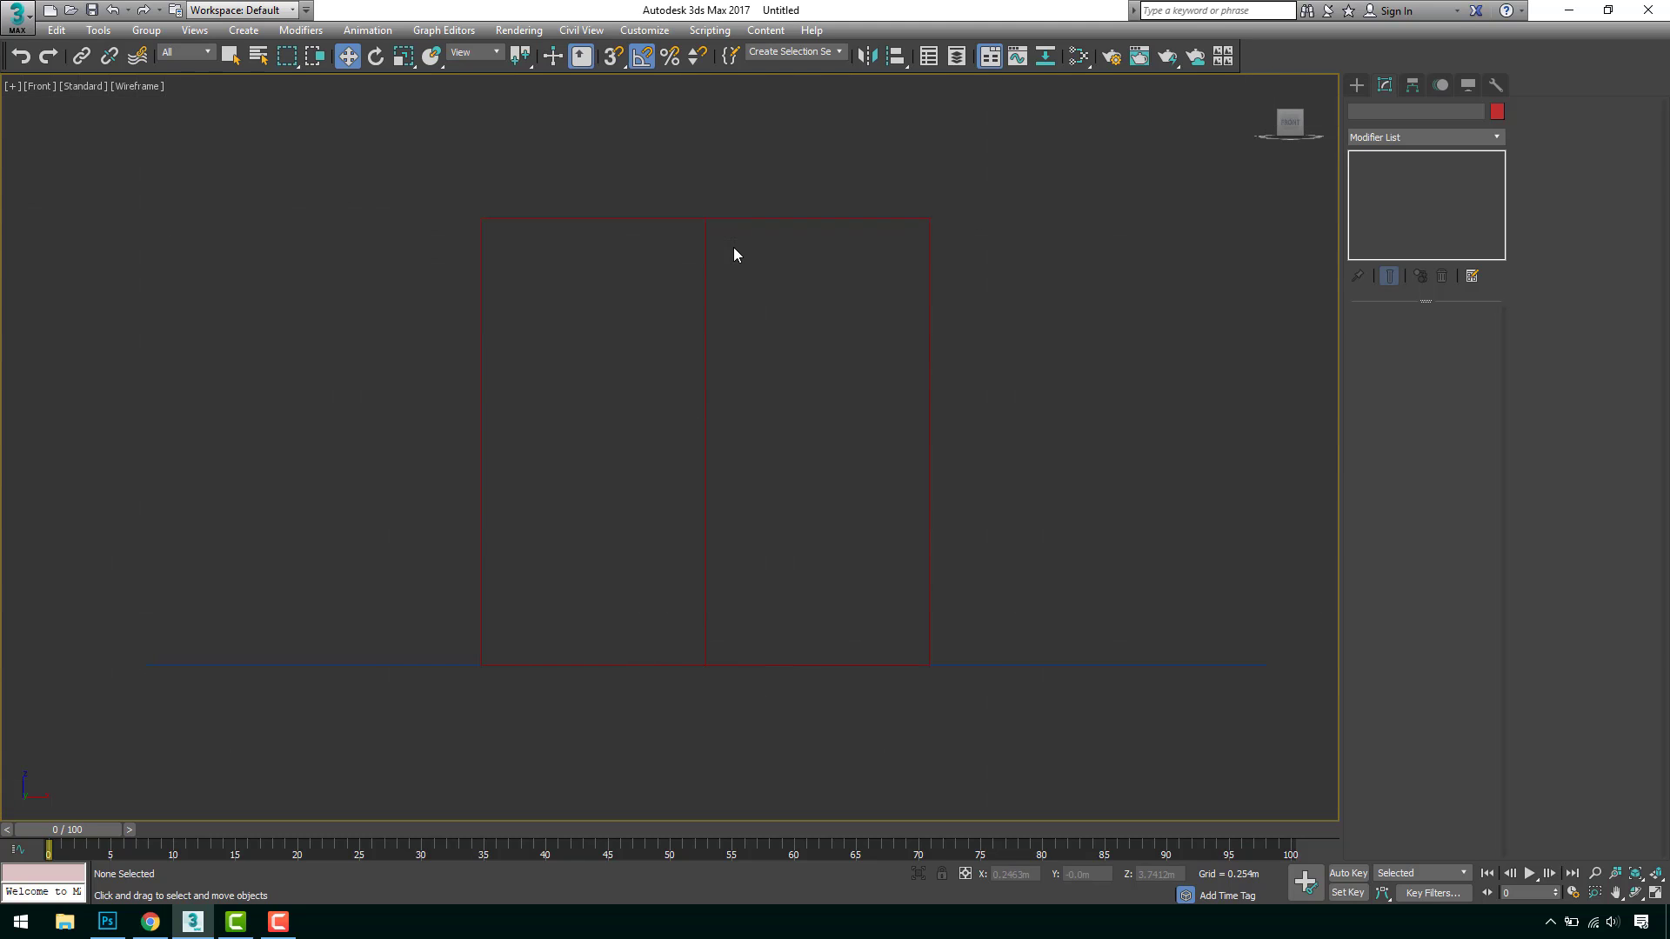
Change the box's object color to teal green and deselect it.
left_click(701, 236)
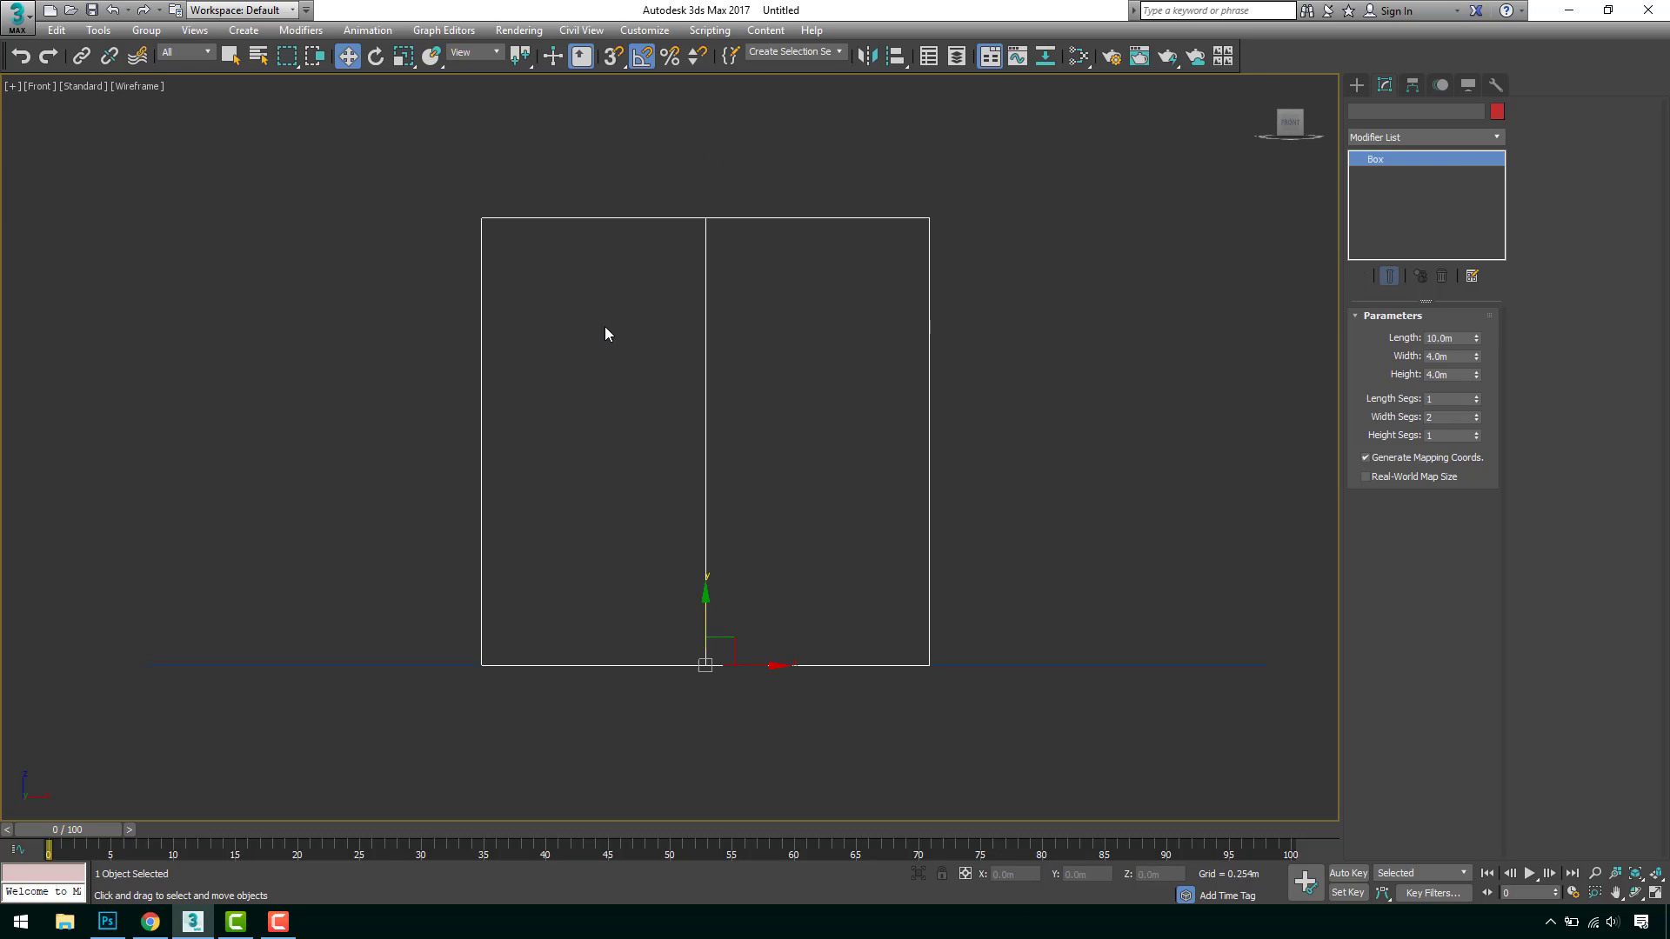
left_click(1491, 115)
left_click(806, 453)
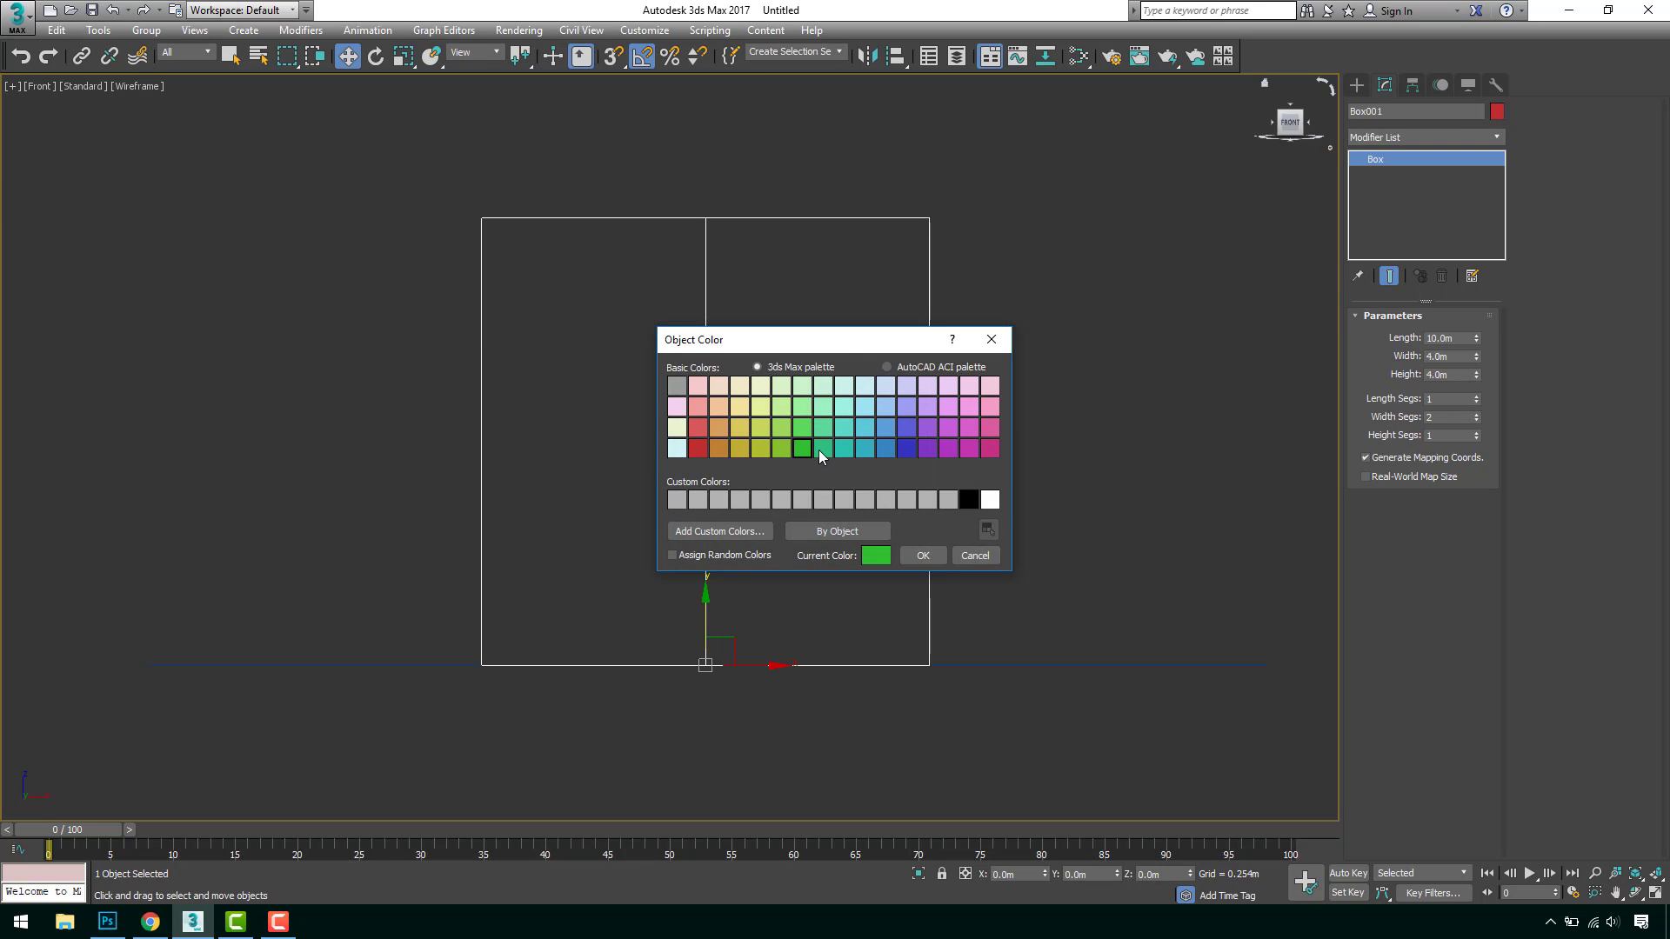
left_click(920, 556)
left_click(1010, 533)
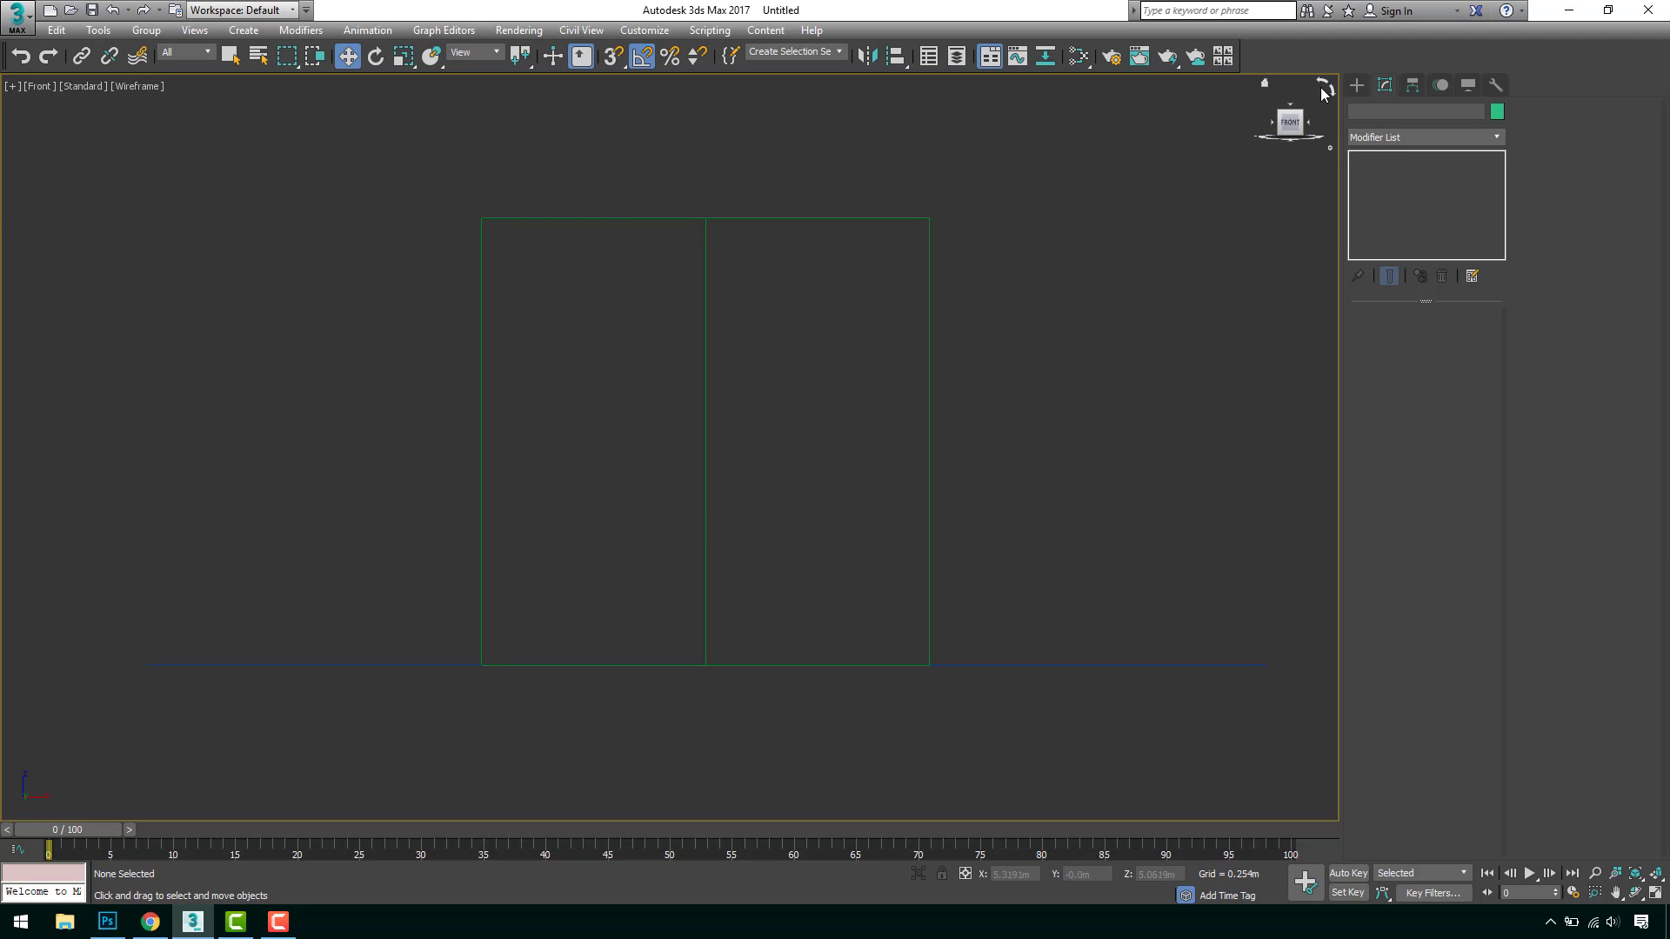
Draw a straight two-point Line spline running diagonally across the box in the front view.
left_click(1356, 84)
left_click(1379, 110)
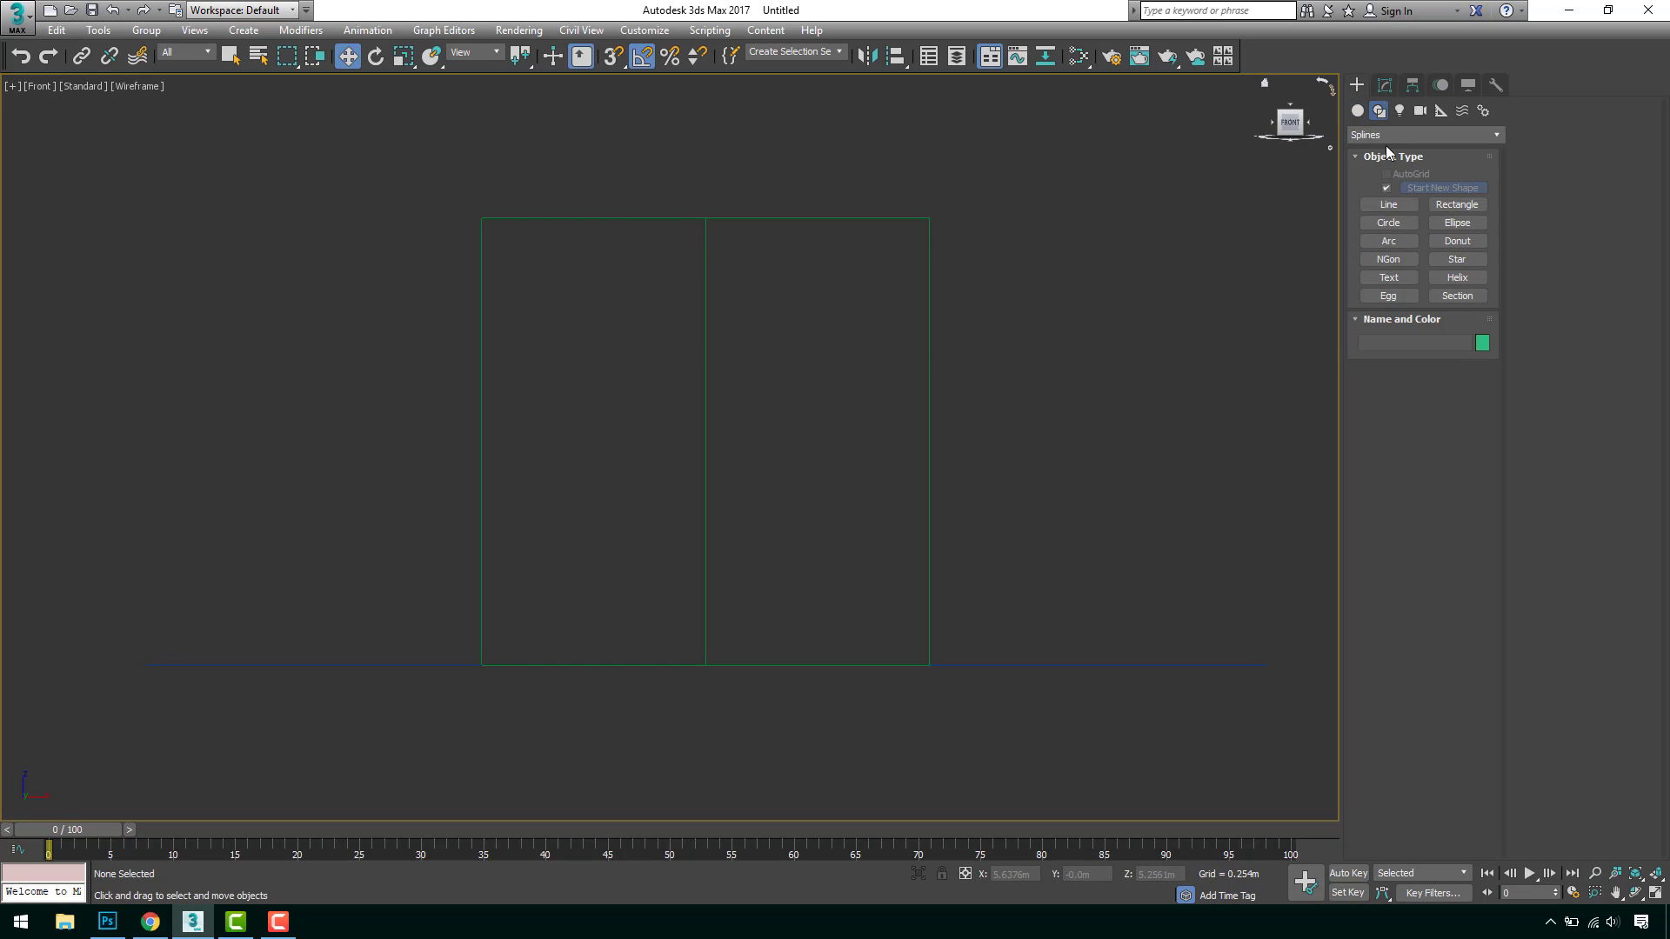
left_click(1391, 205)
middle_click_drag(702, 358, 822, 323)
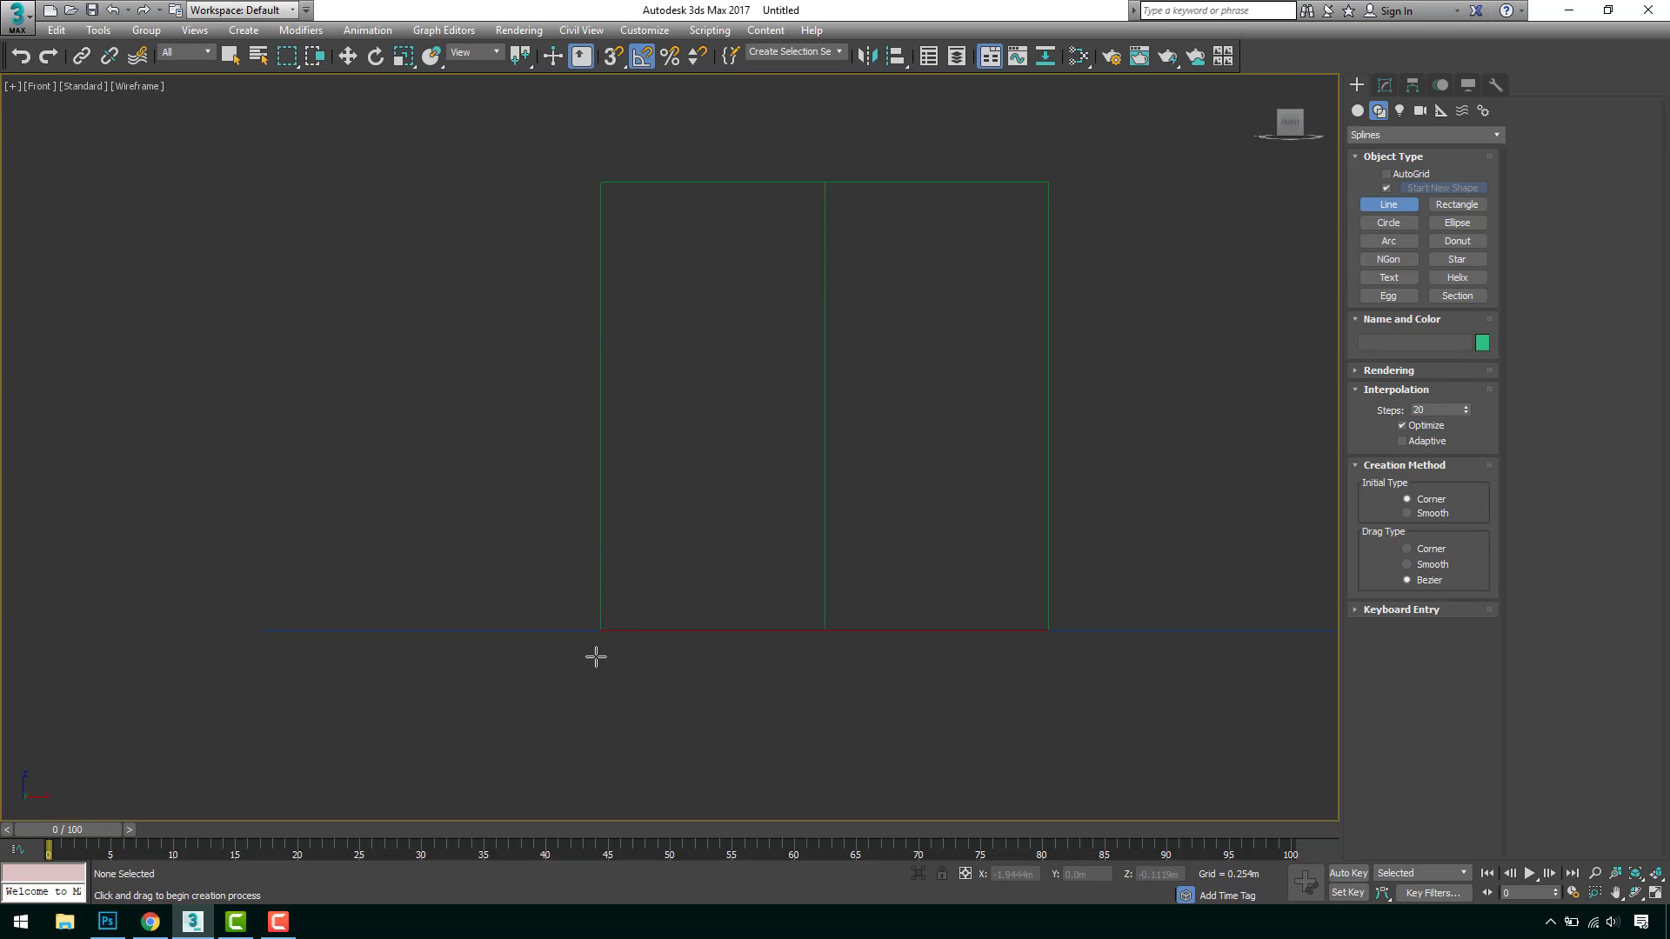
left_click(204, 394)
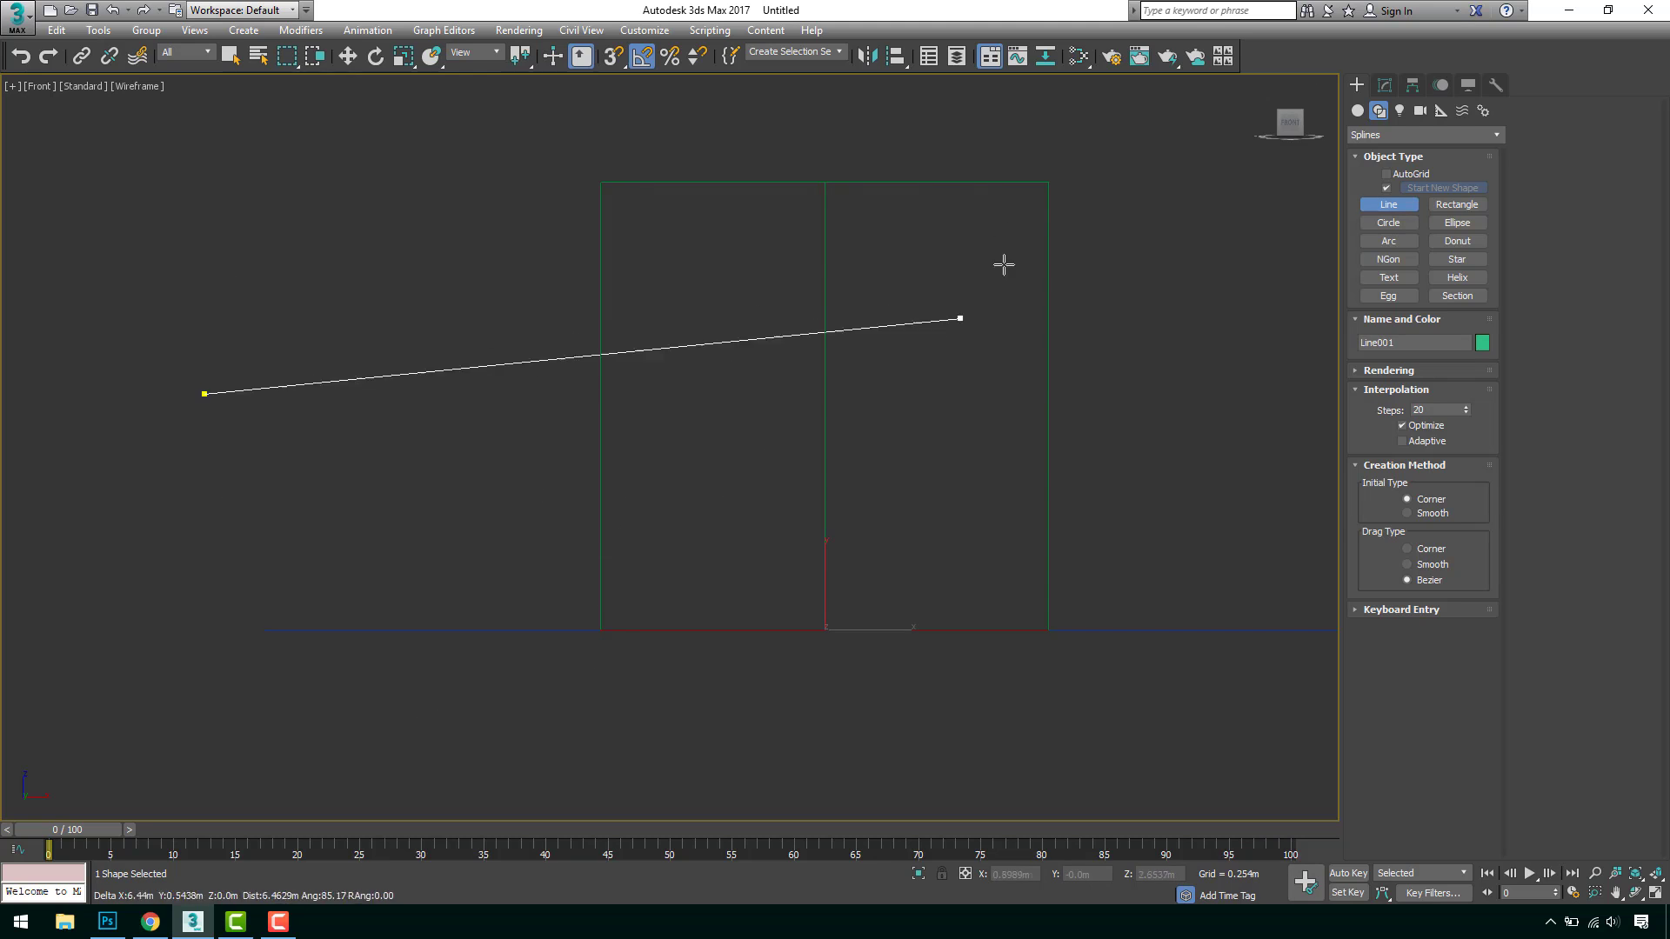
left_click(1007, 211)
right_click(1093, 406)
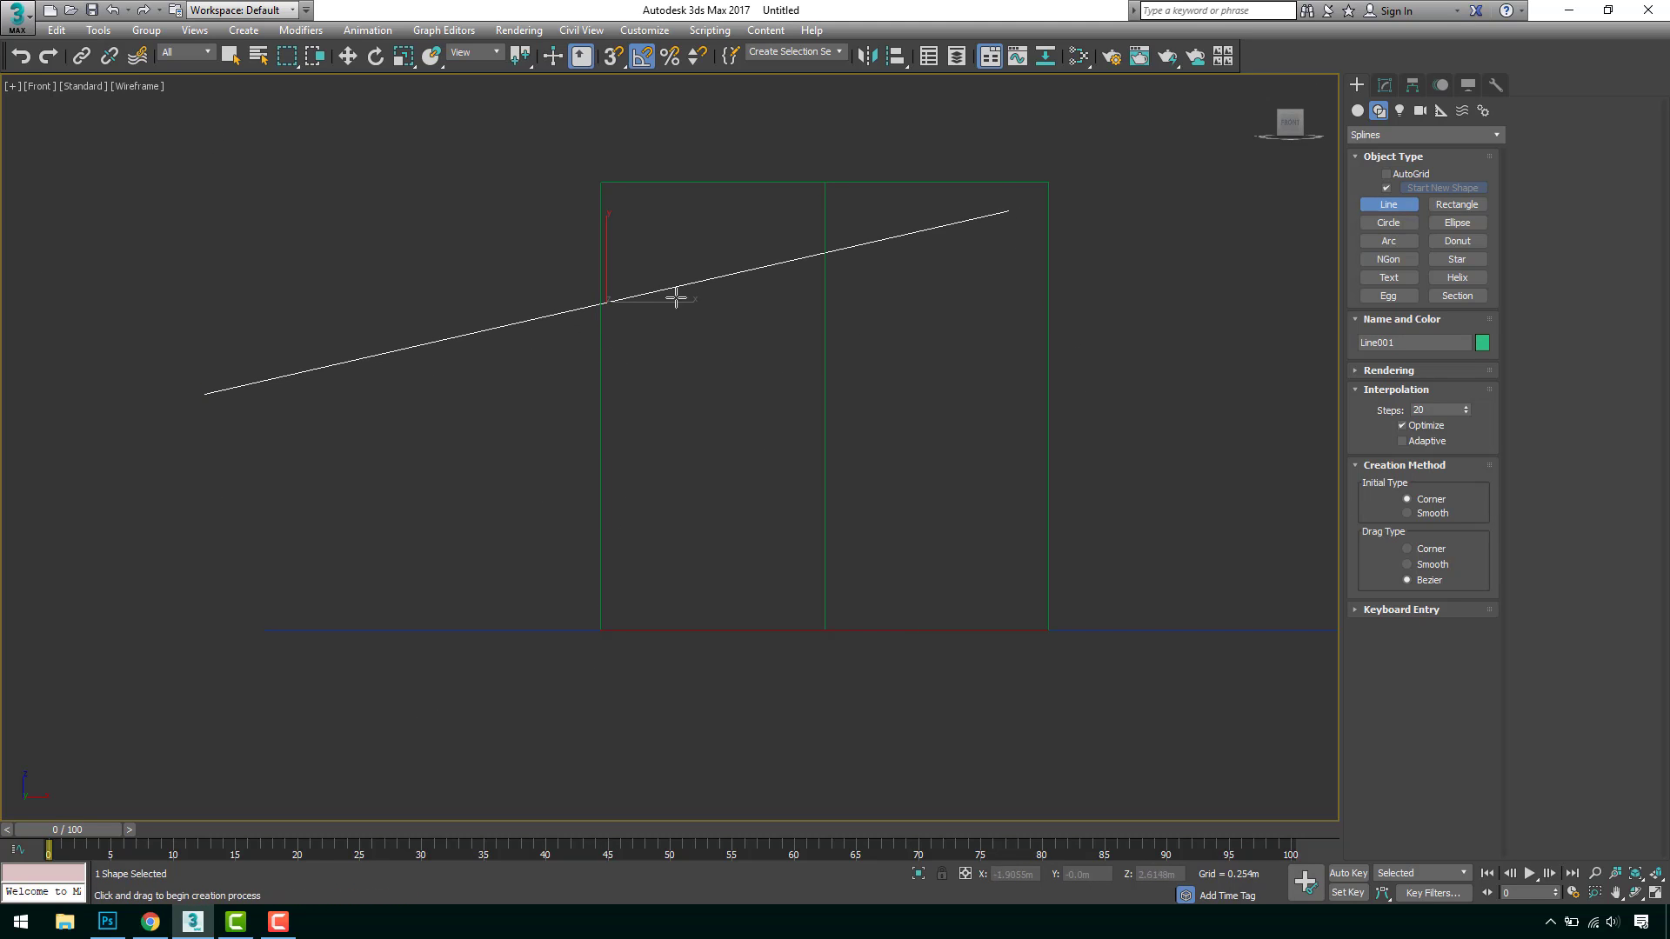
Undo the straight line and draw a curved two-point Line spline from outside the box to just below its top centre.
key("ctrl+z")
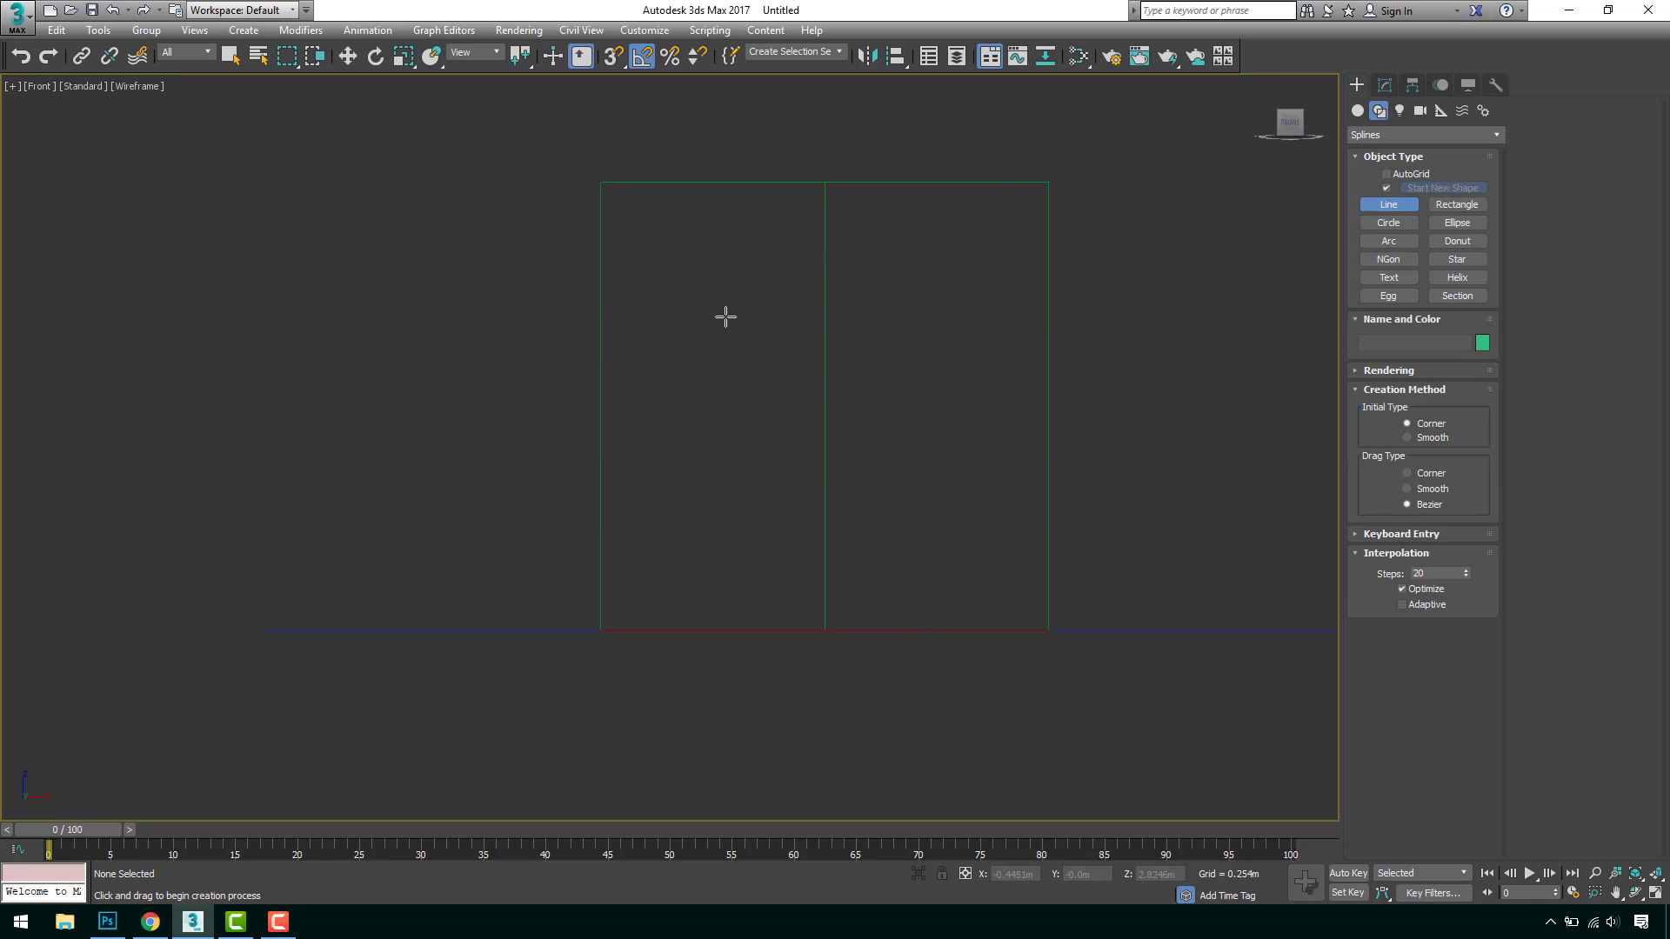
left_click(275, 334)
left_click(791, 238)
left_click_drag(791, 296, 663, 622)
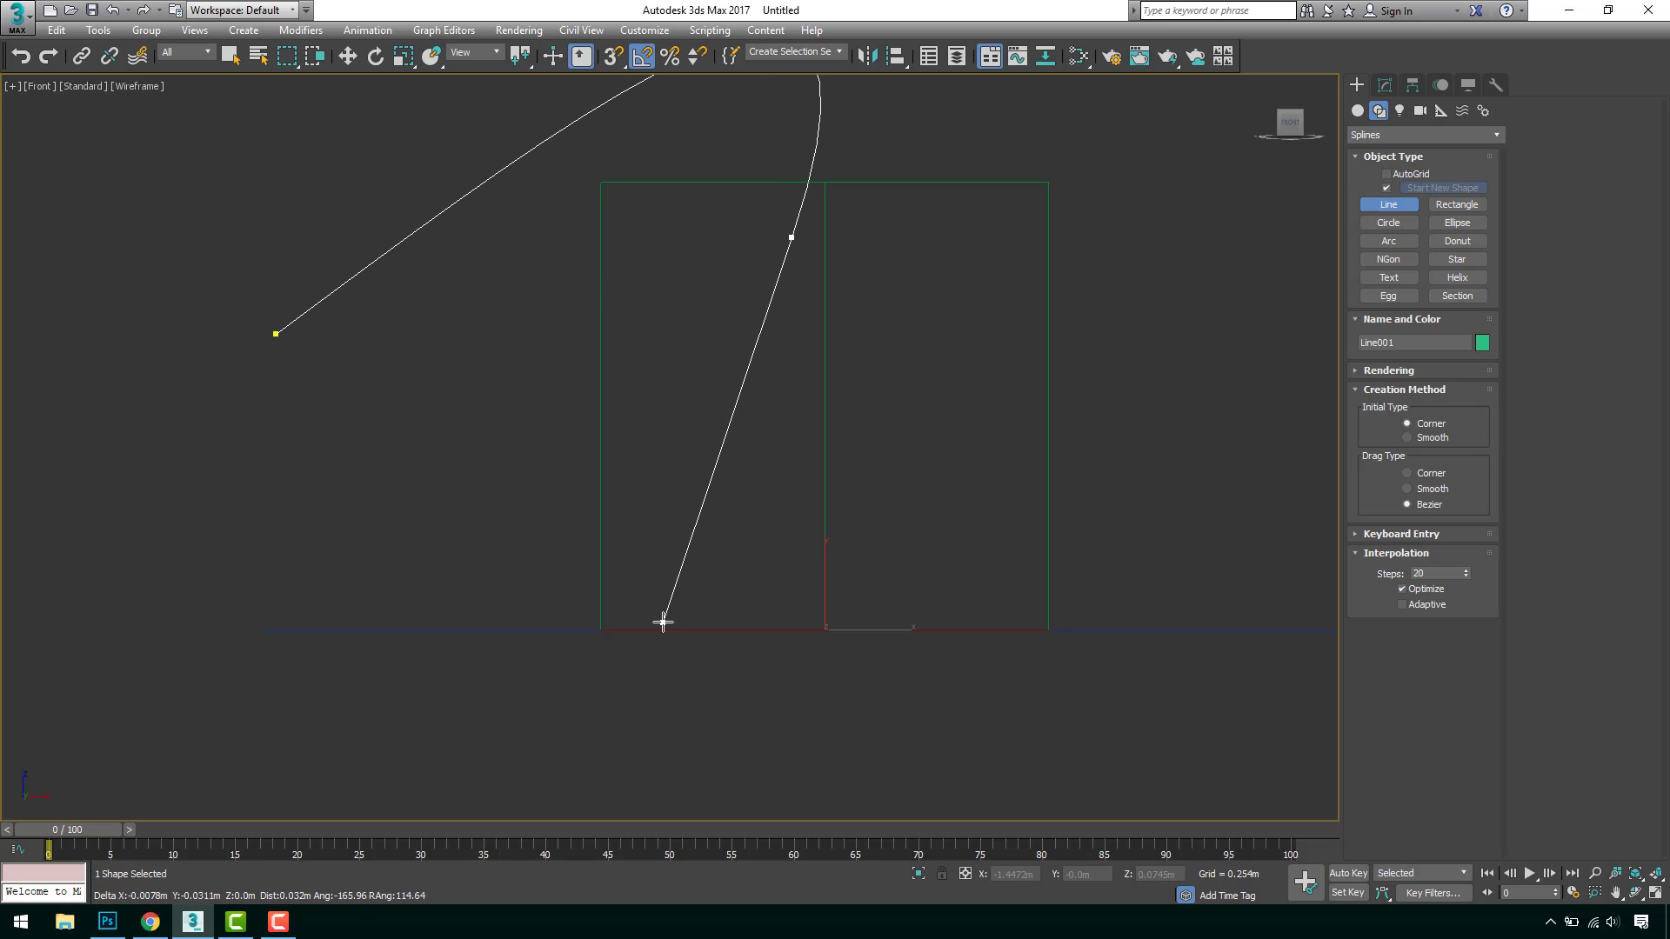
scroll(839, 489, "down", 3)
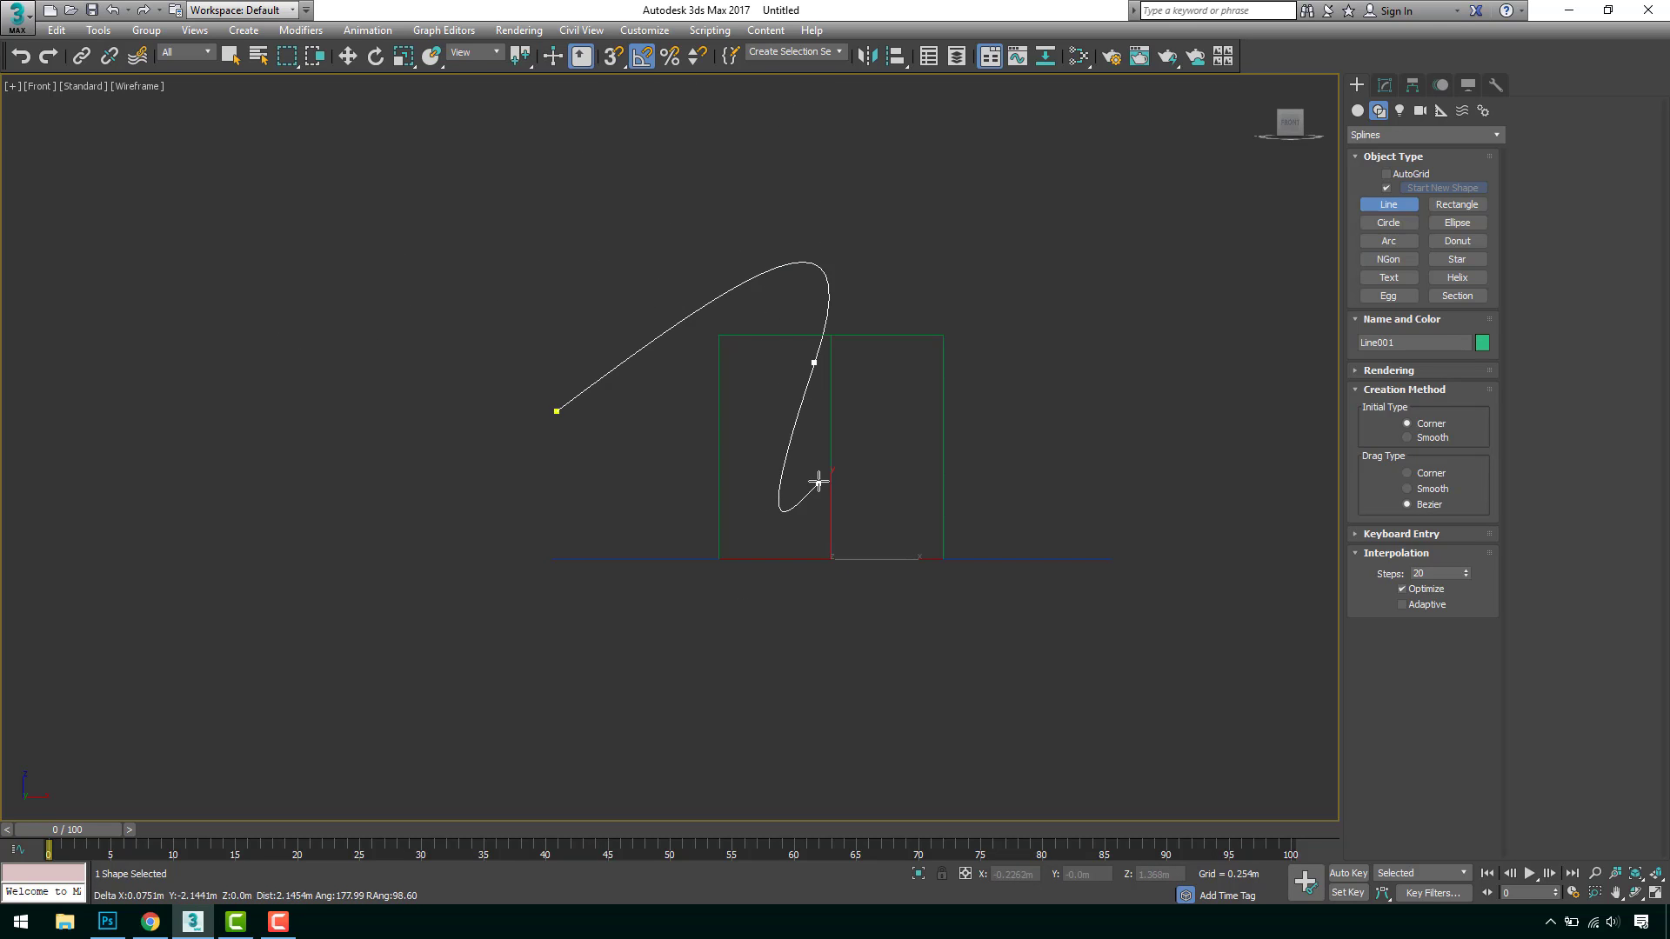
right_click(814, 435)
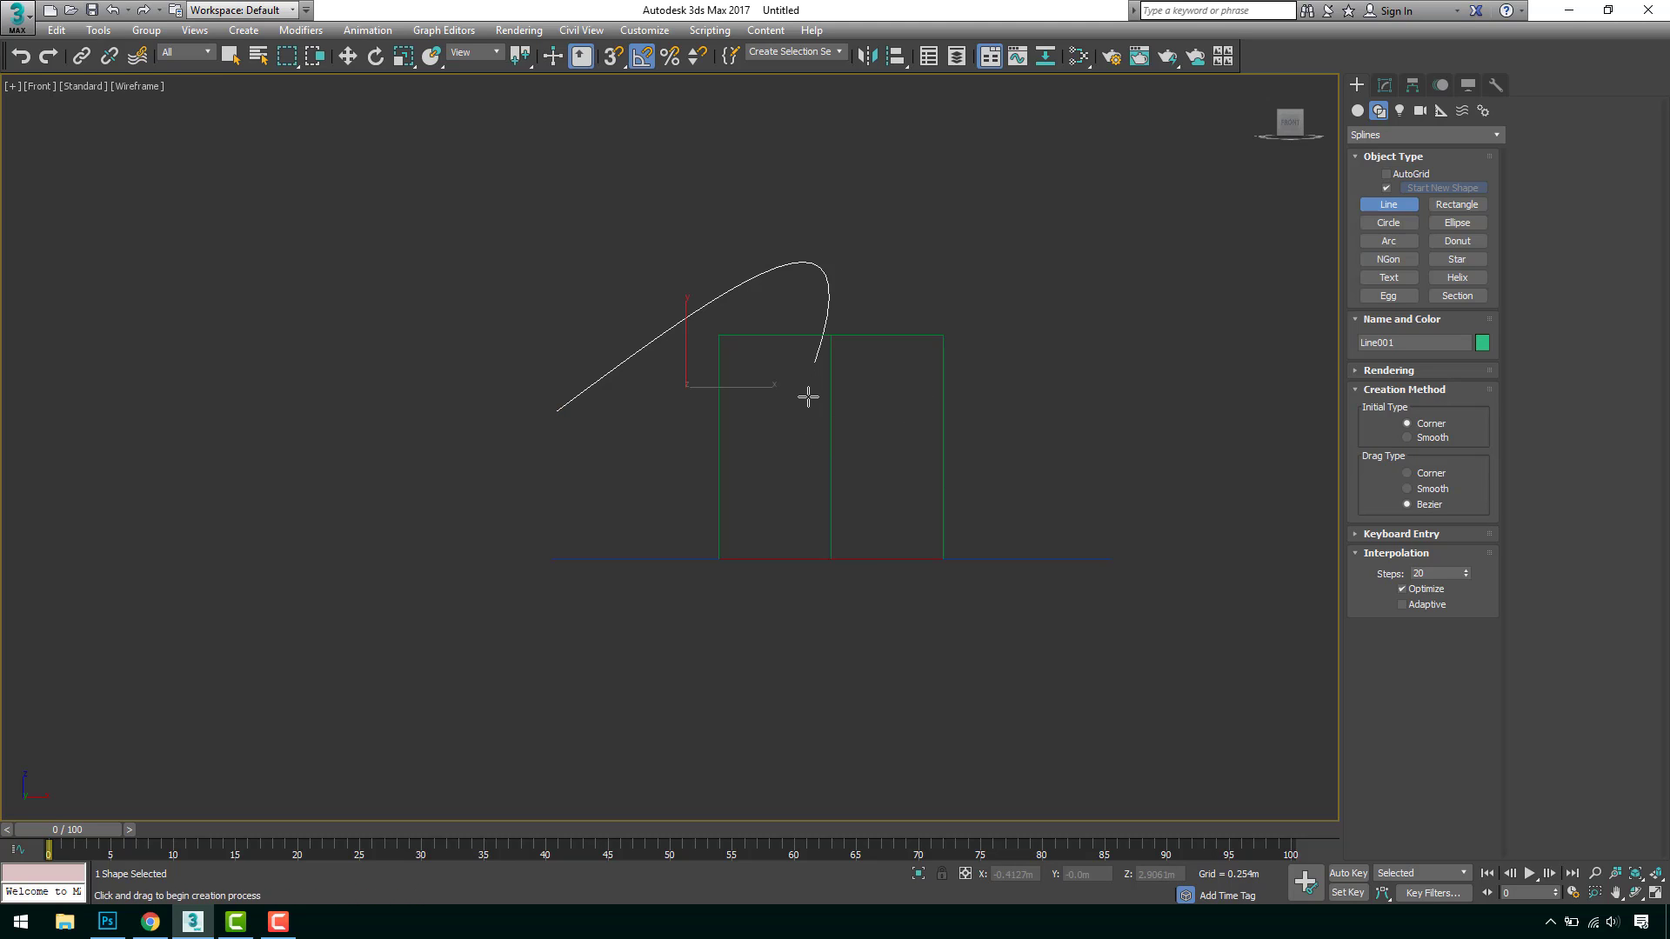
Select both vertices of the new spline and convert them to Corner type.
key("w")
left_click(1384, 86)
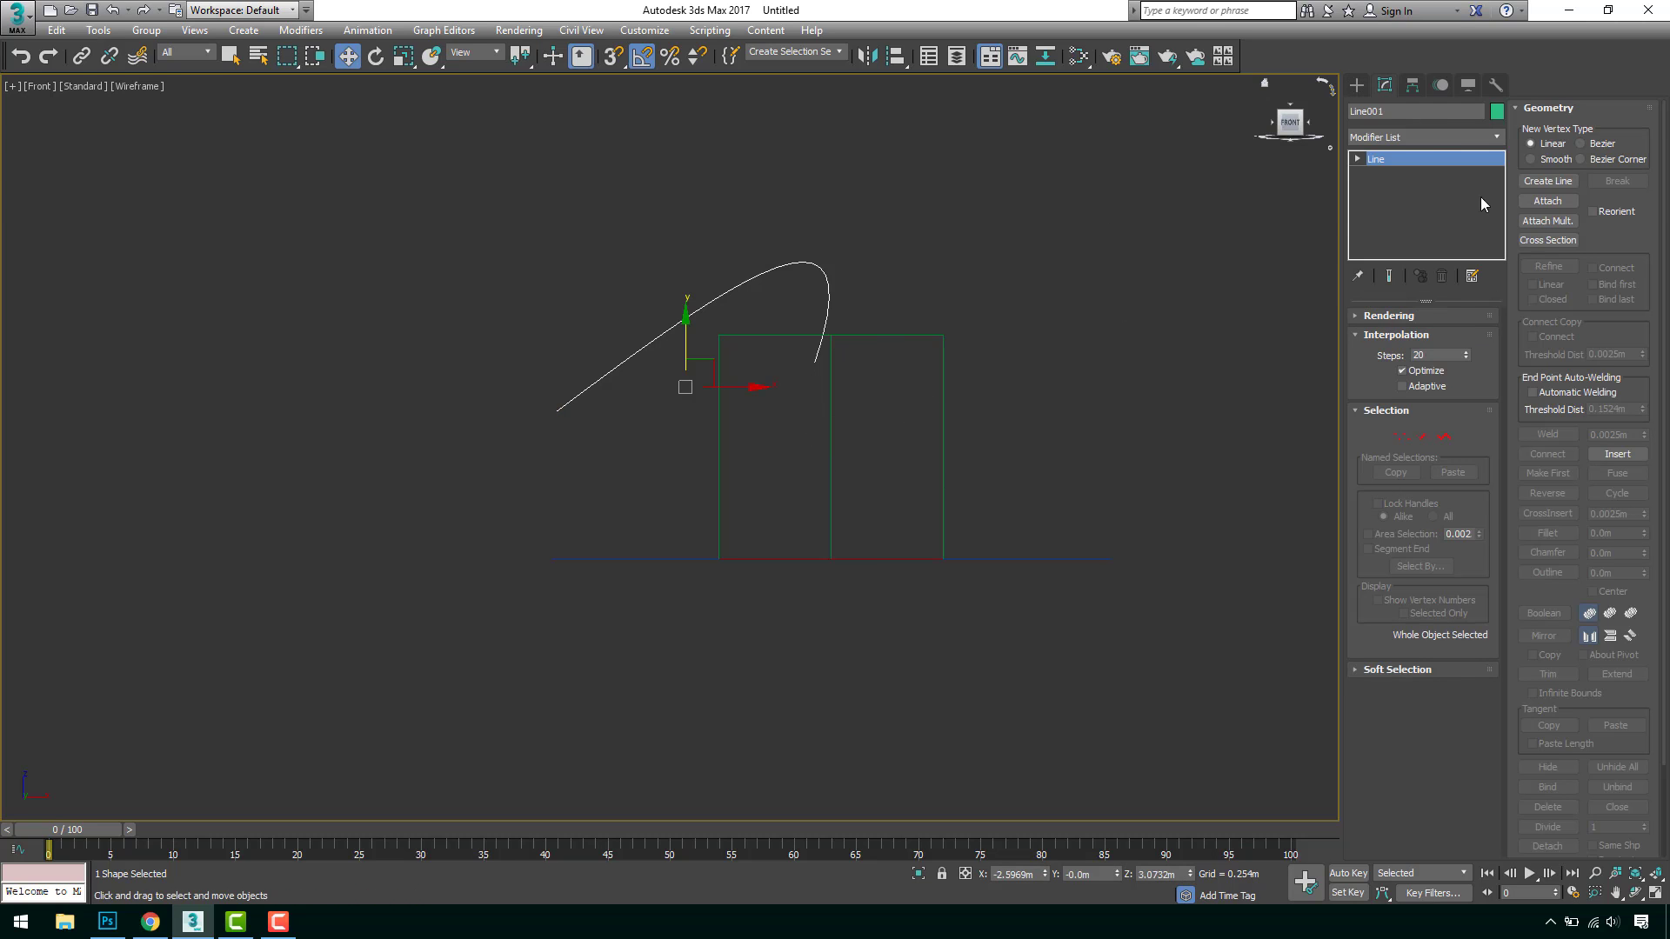
left_click(1403, 436)
middle_click_drag(760, 384, 719, 399)
left_click_drag(385, 236, 899, 566)
right_click(574, 386)
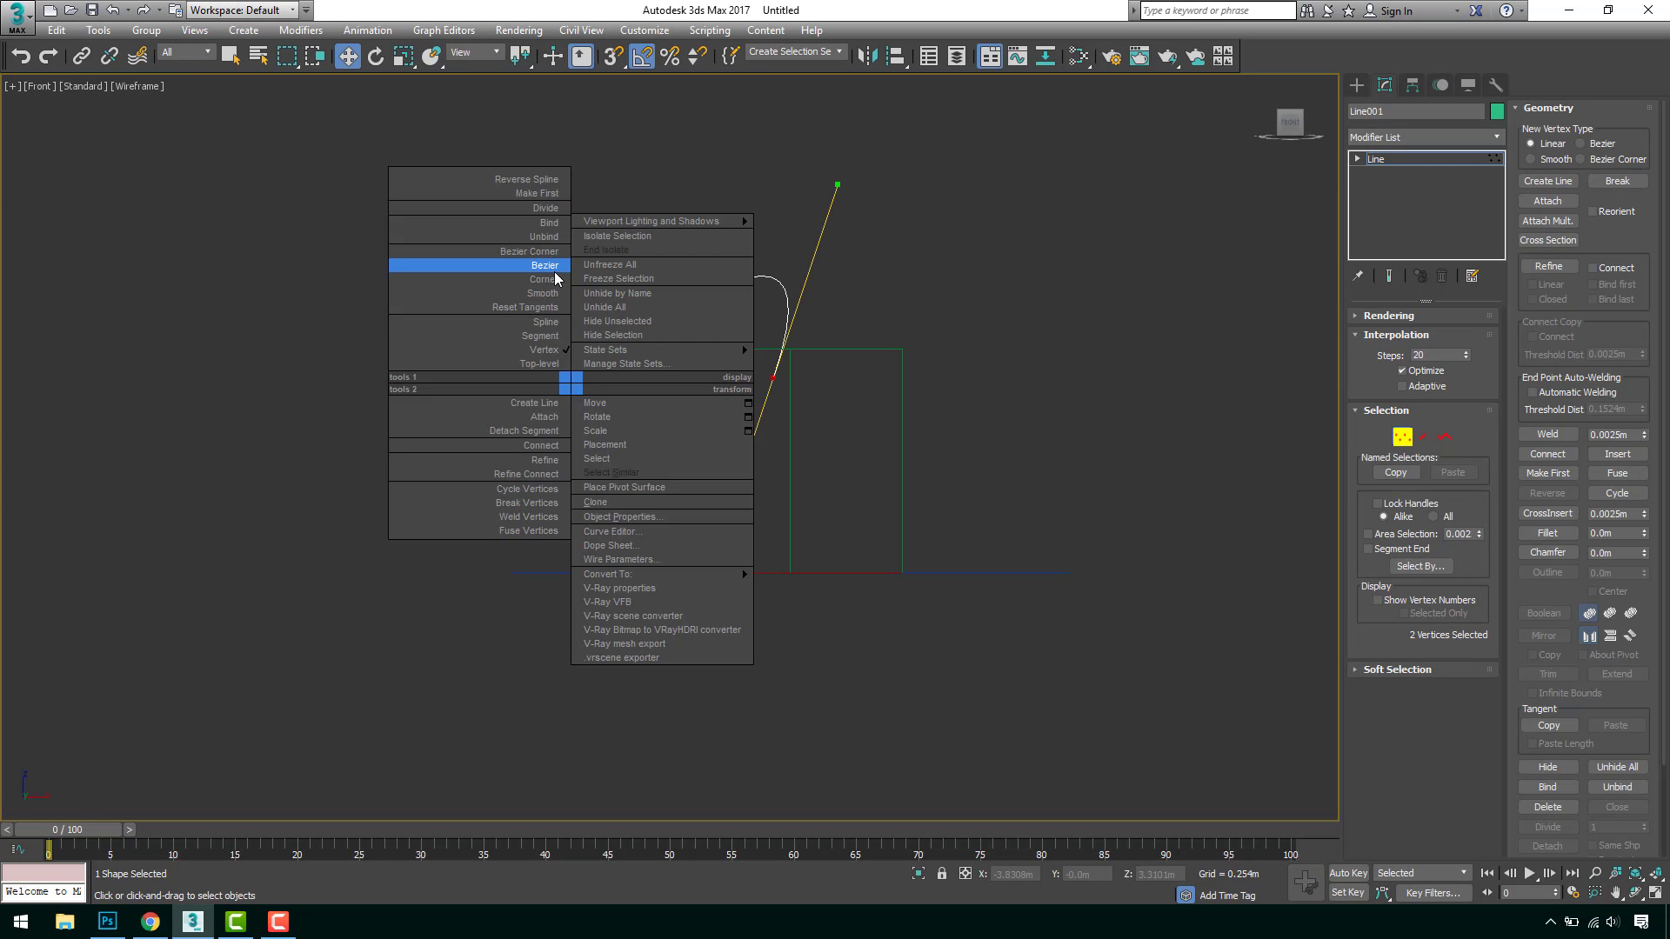
left_click(558, 280)
Move the spline's upper end vertex onto the midpoint of the box's top edge.
scroll(822, 396, "up", 5)
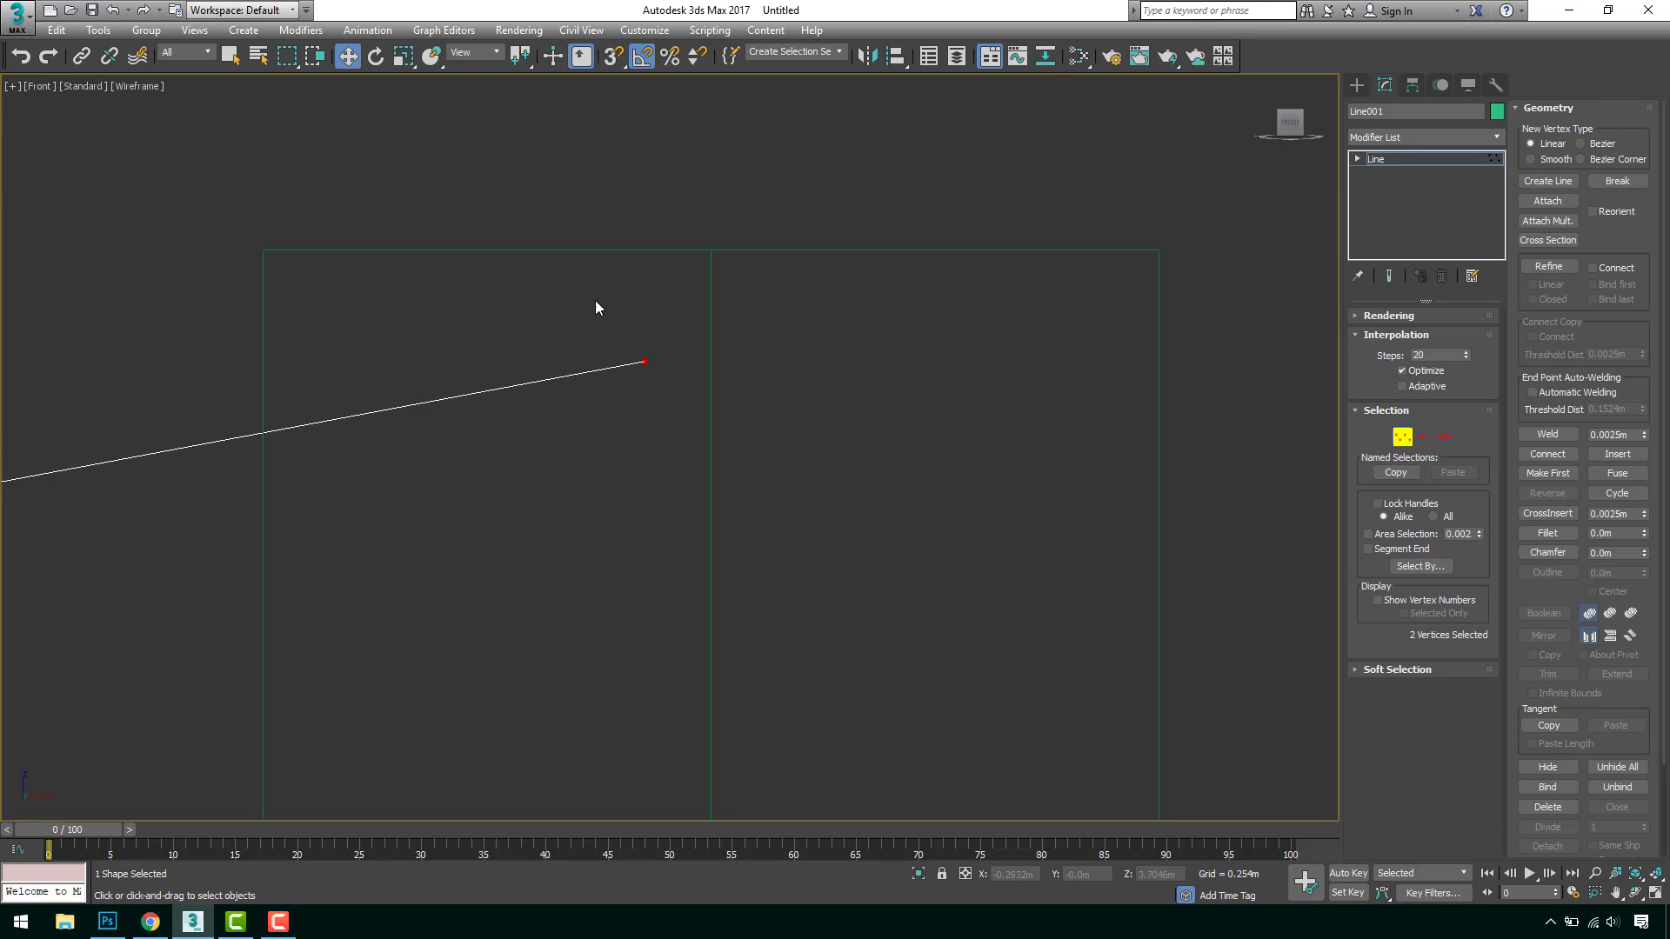
left_click(645, 361)
scroll(645, 329, "up", 6)
middle_click_drag(673, 504, 708, 532)
scroll(714, 522, "down", 4)
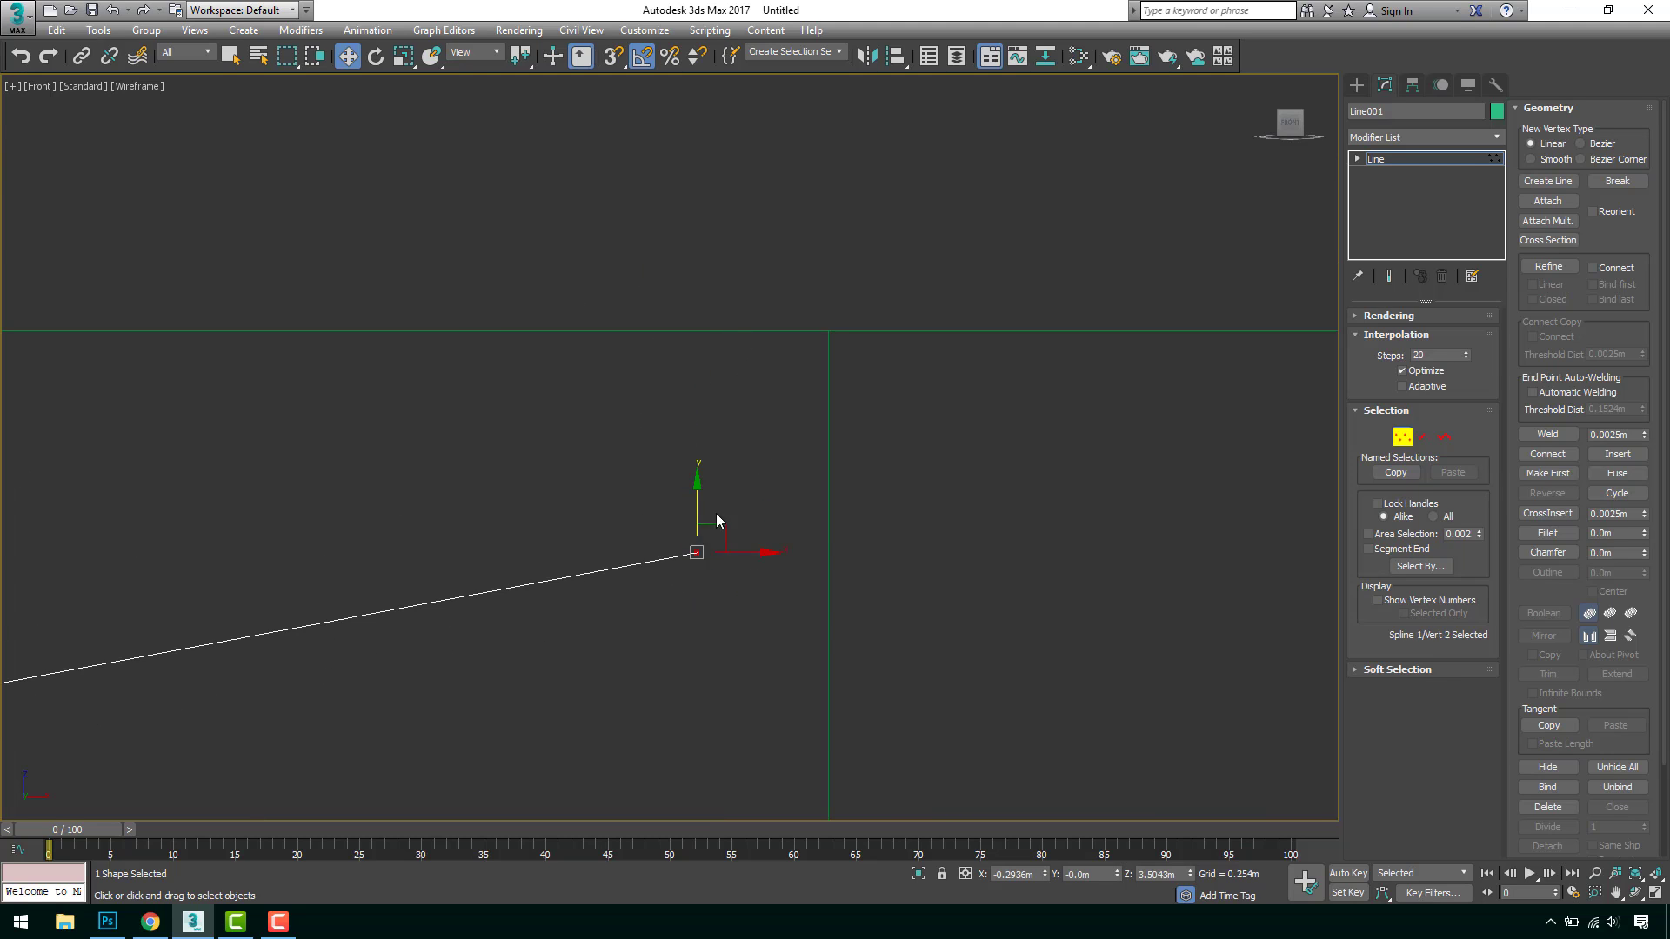
left_click_drag(727, 529, 855, 307)
middle_click_drag(874, 294, 736, 440)
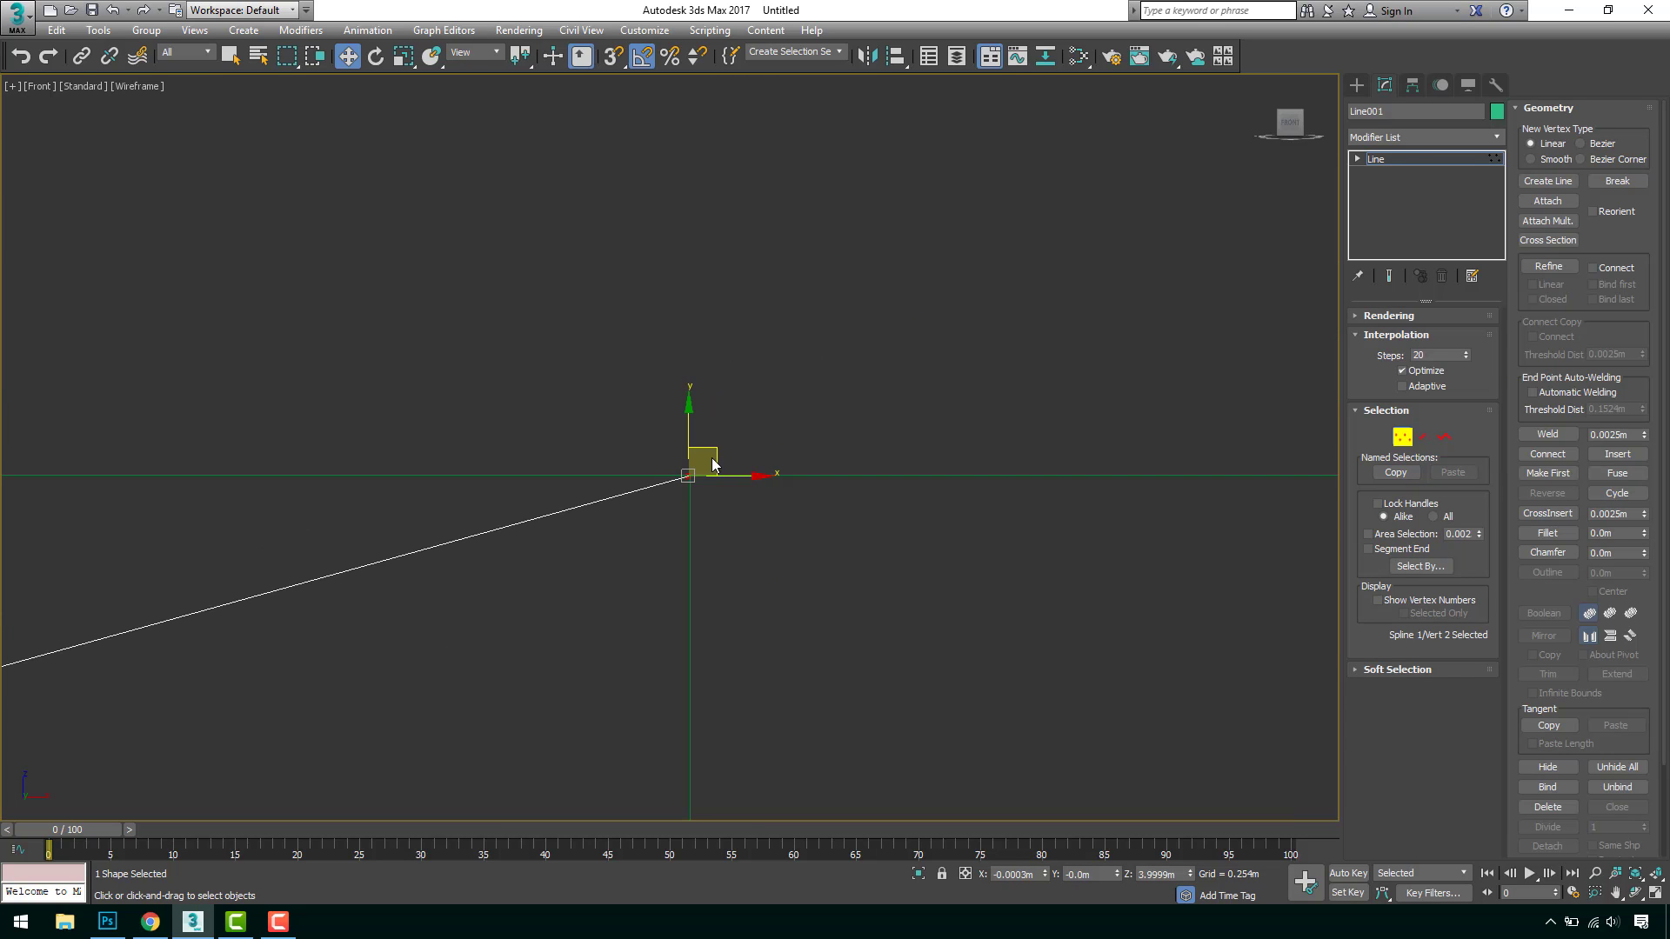
left_click_drag(715, 450, 808, 422)
scroll(741, 347, "down", 5)
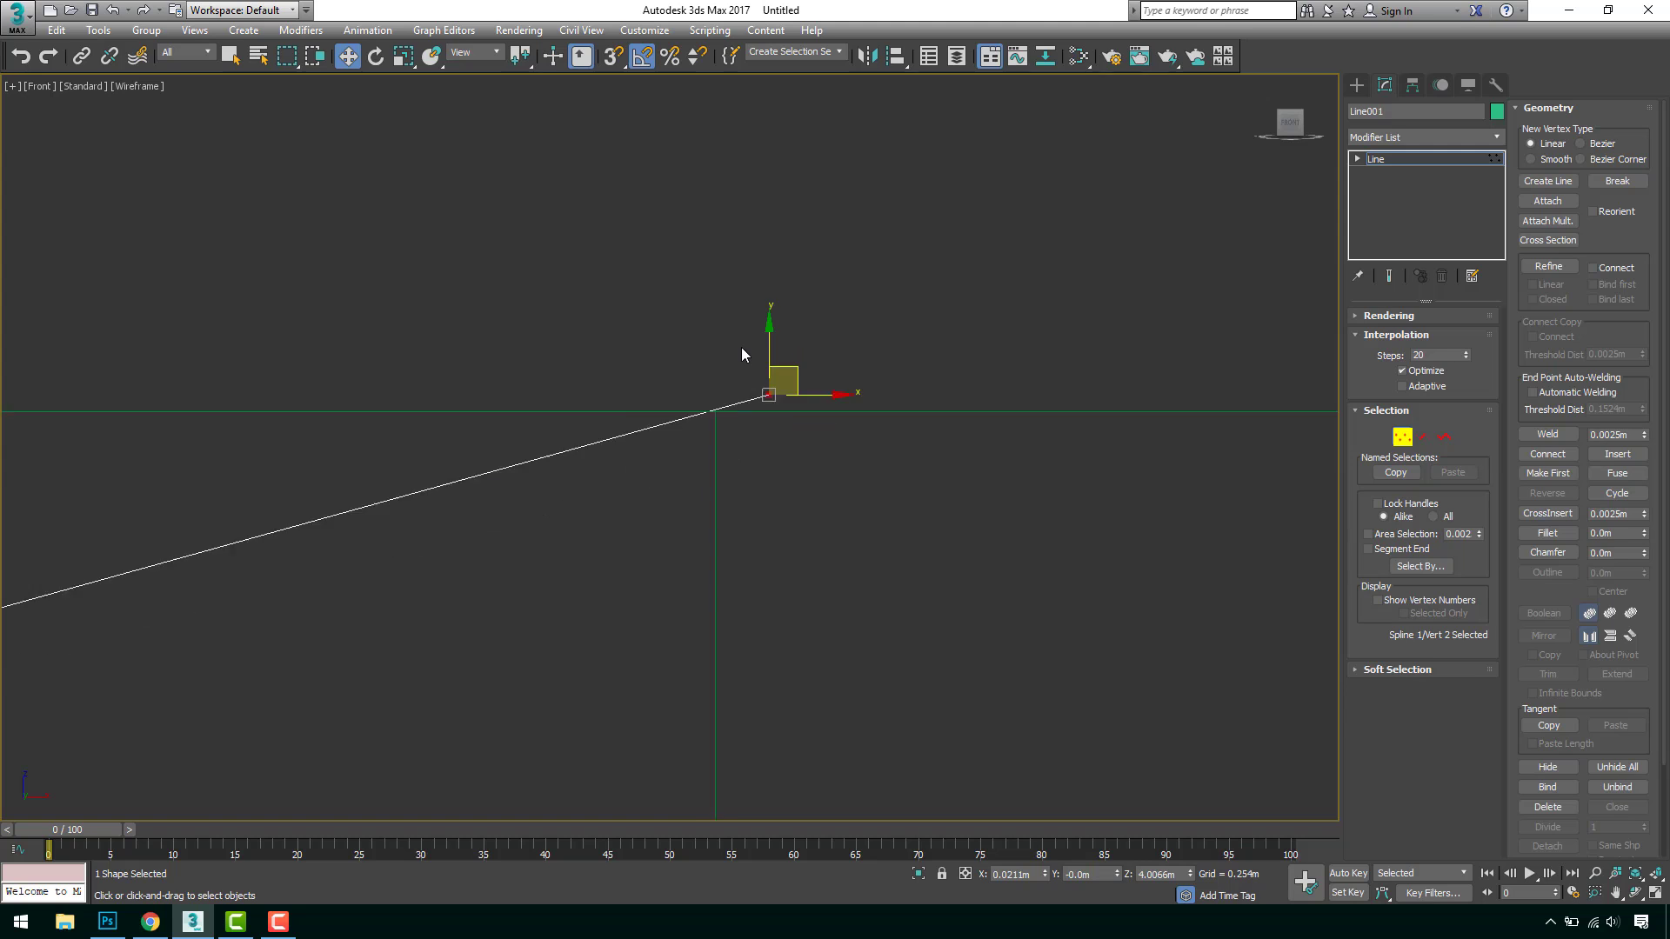
Move the spline's other end vertex onto the box's lower-left corner.
left_click(304, 415)
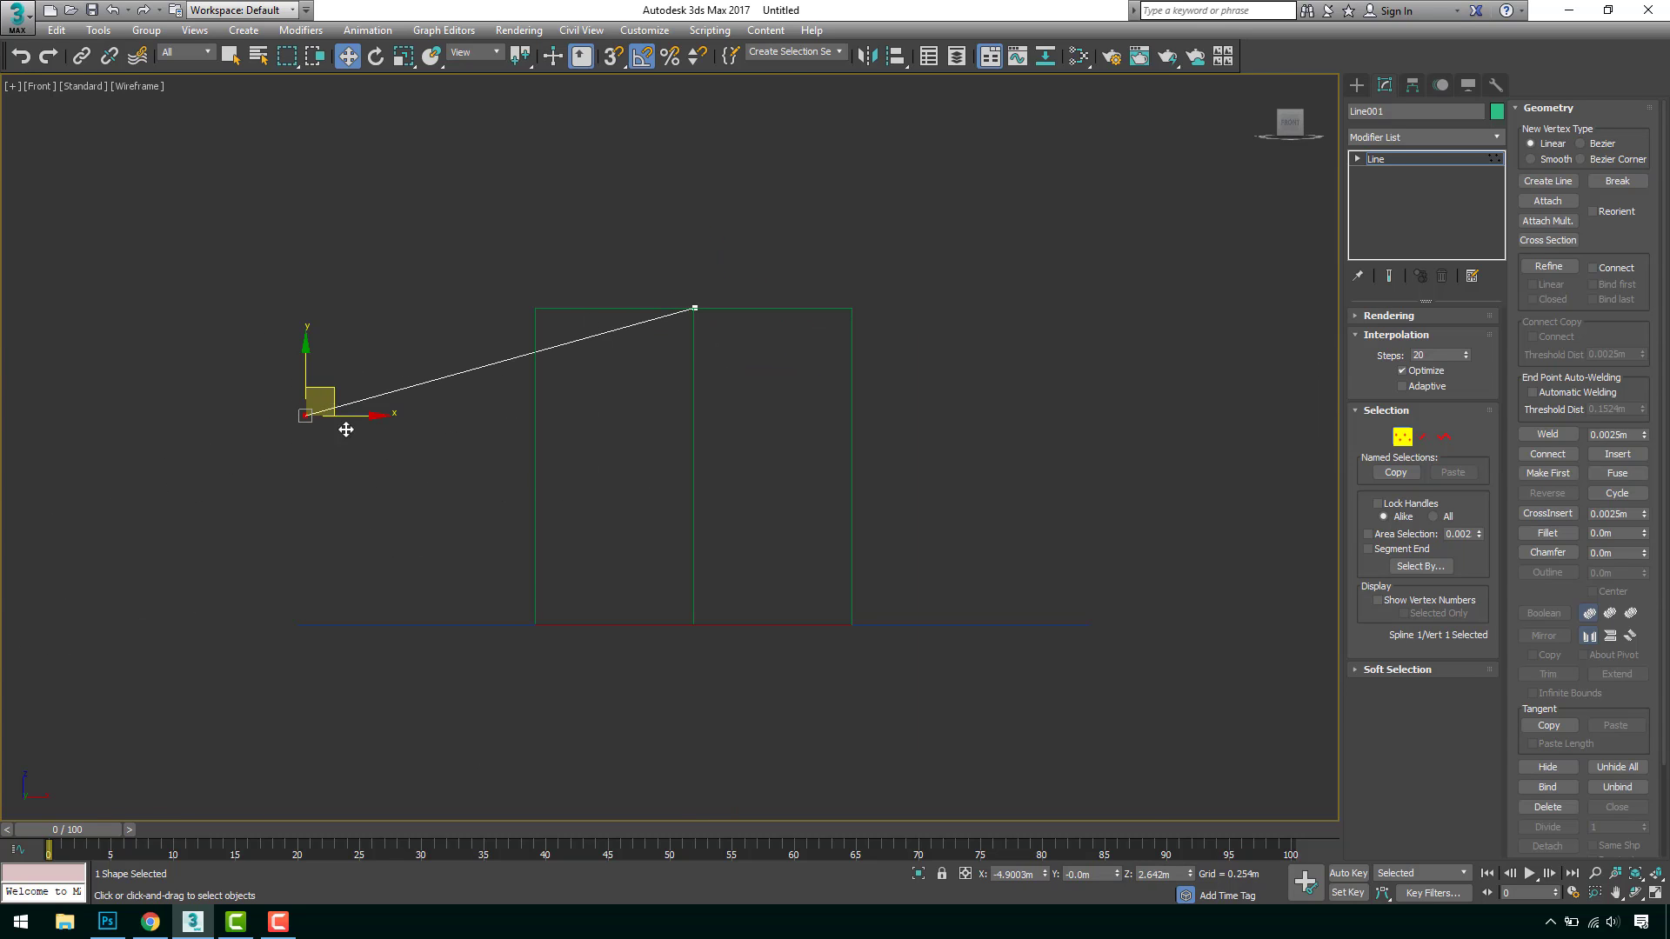
left_click_drag(342, 429, 561, 604)
scroll(566, 584, "up", 3)
scroll(568, 568, "up", 5)
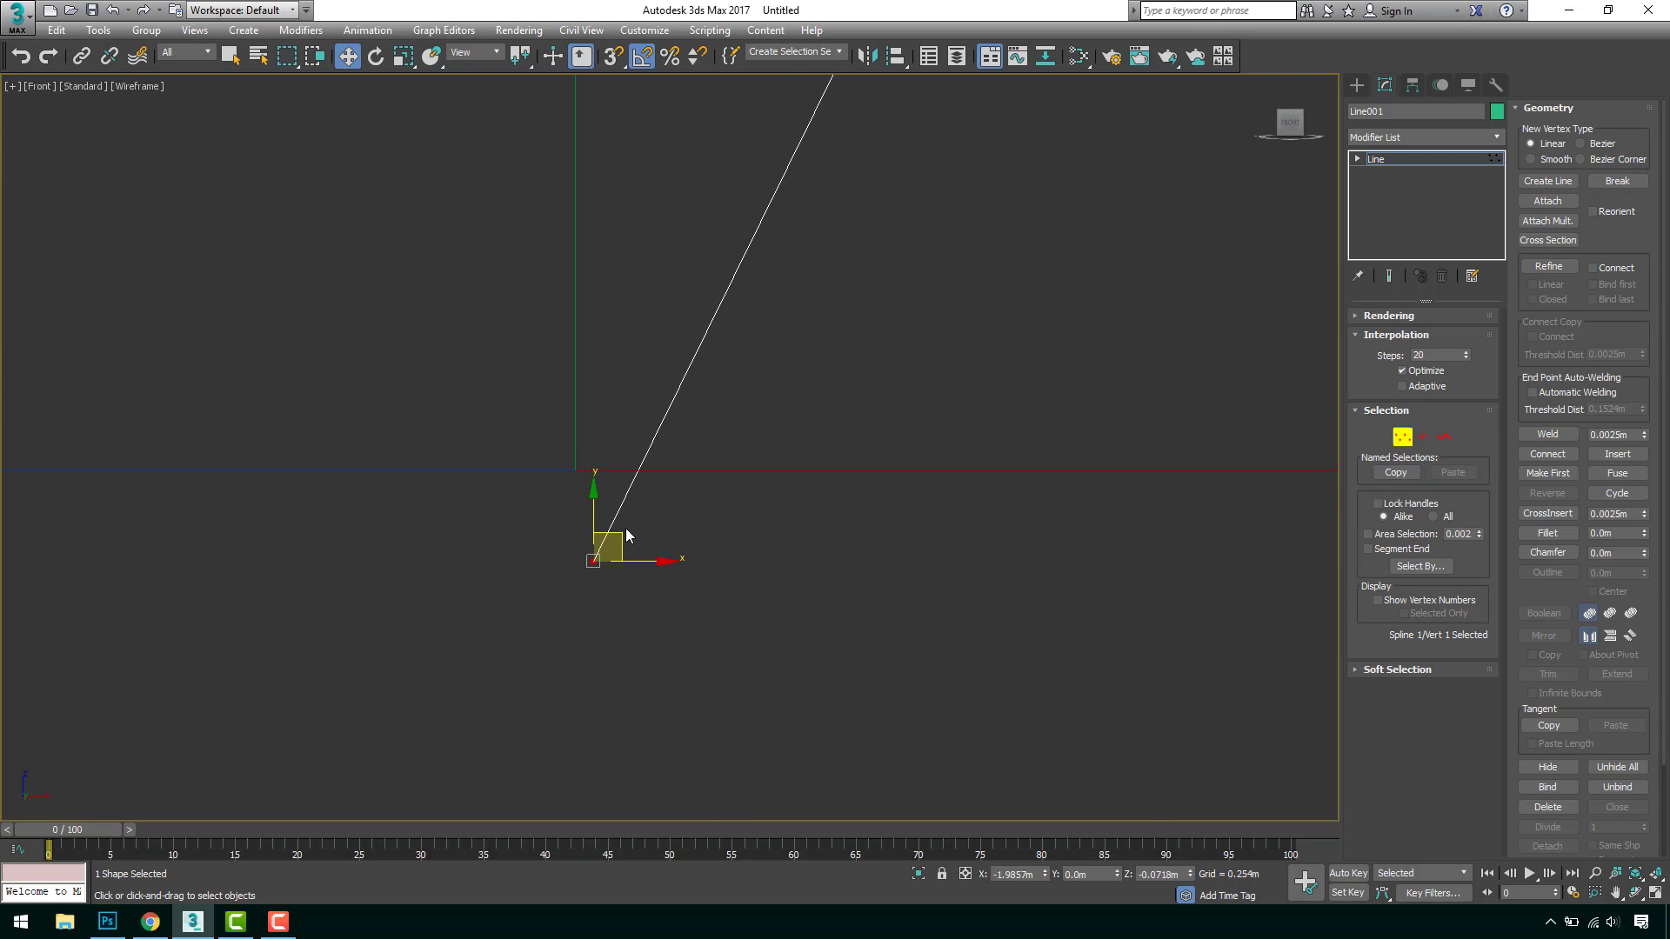
left_click_drag(627, 535, 605, 476)
scroll(499, 546, "down", 10)
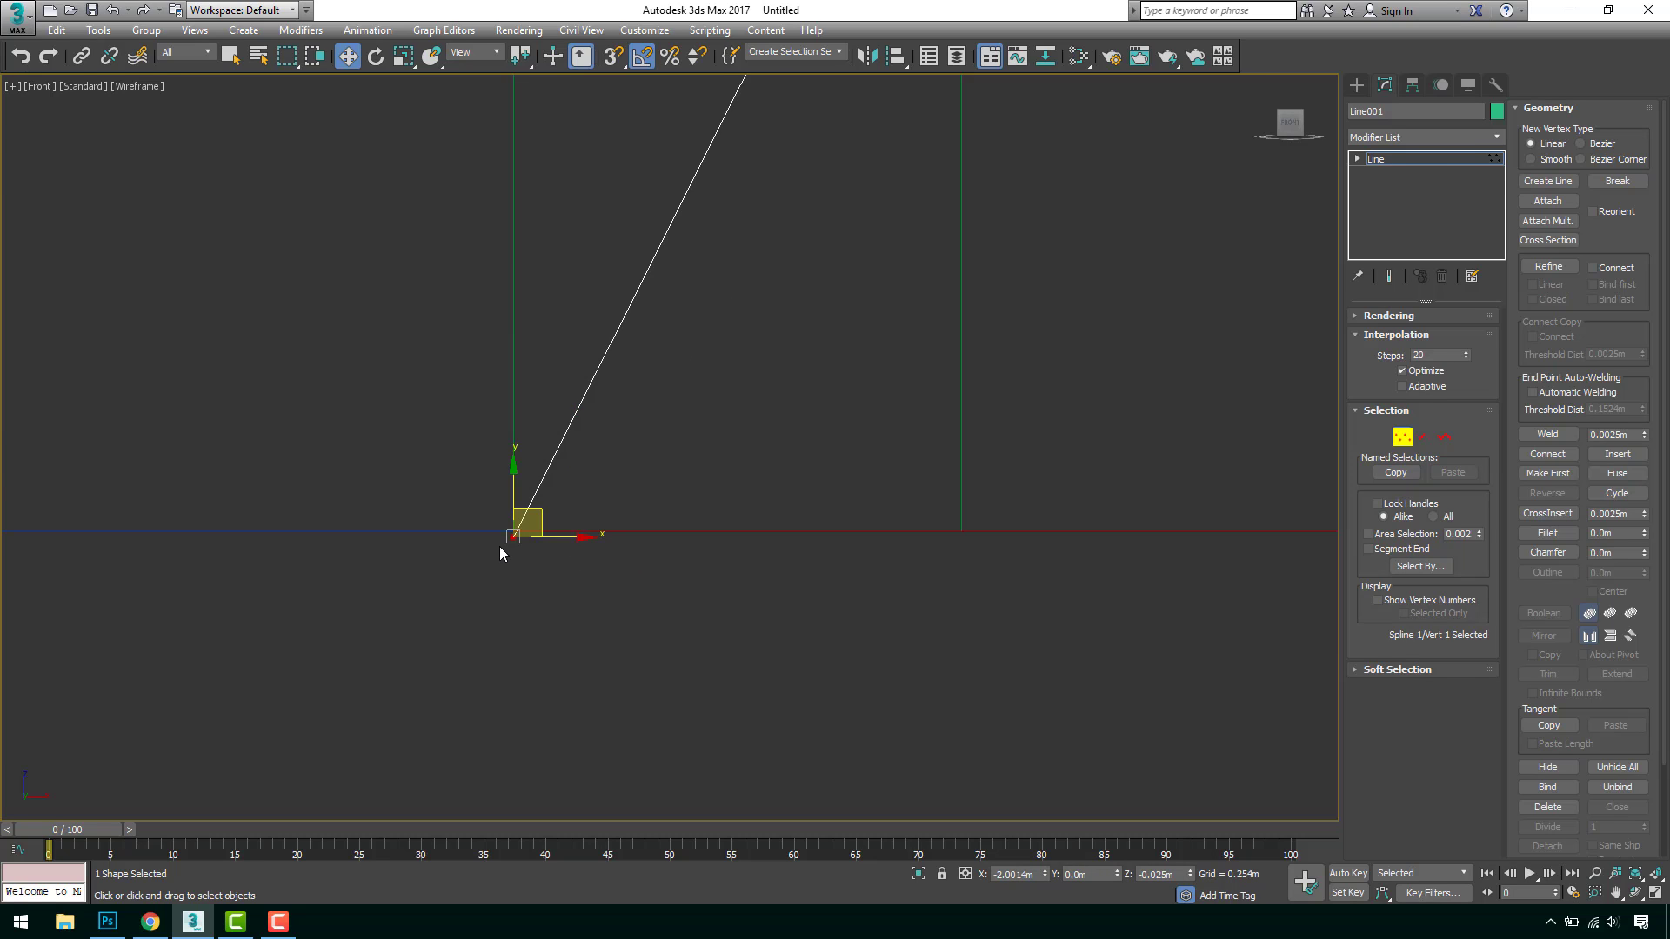
middle_click_drag(498, 382, 547, 362)
scroll(547, 359, "up", 2)
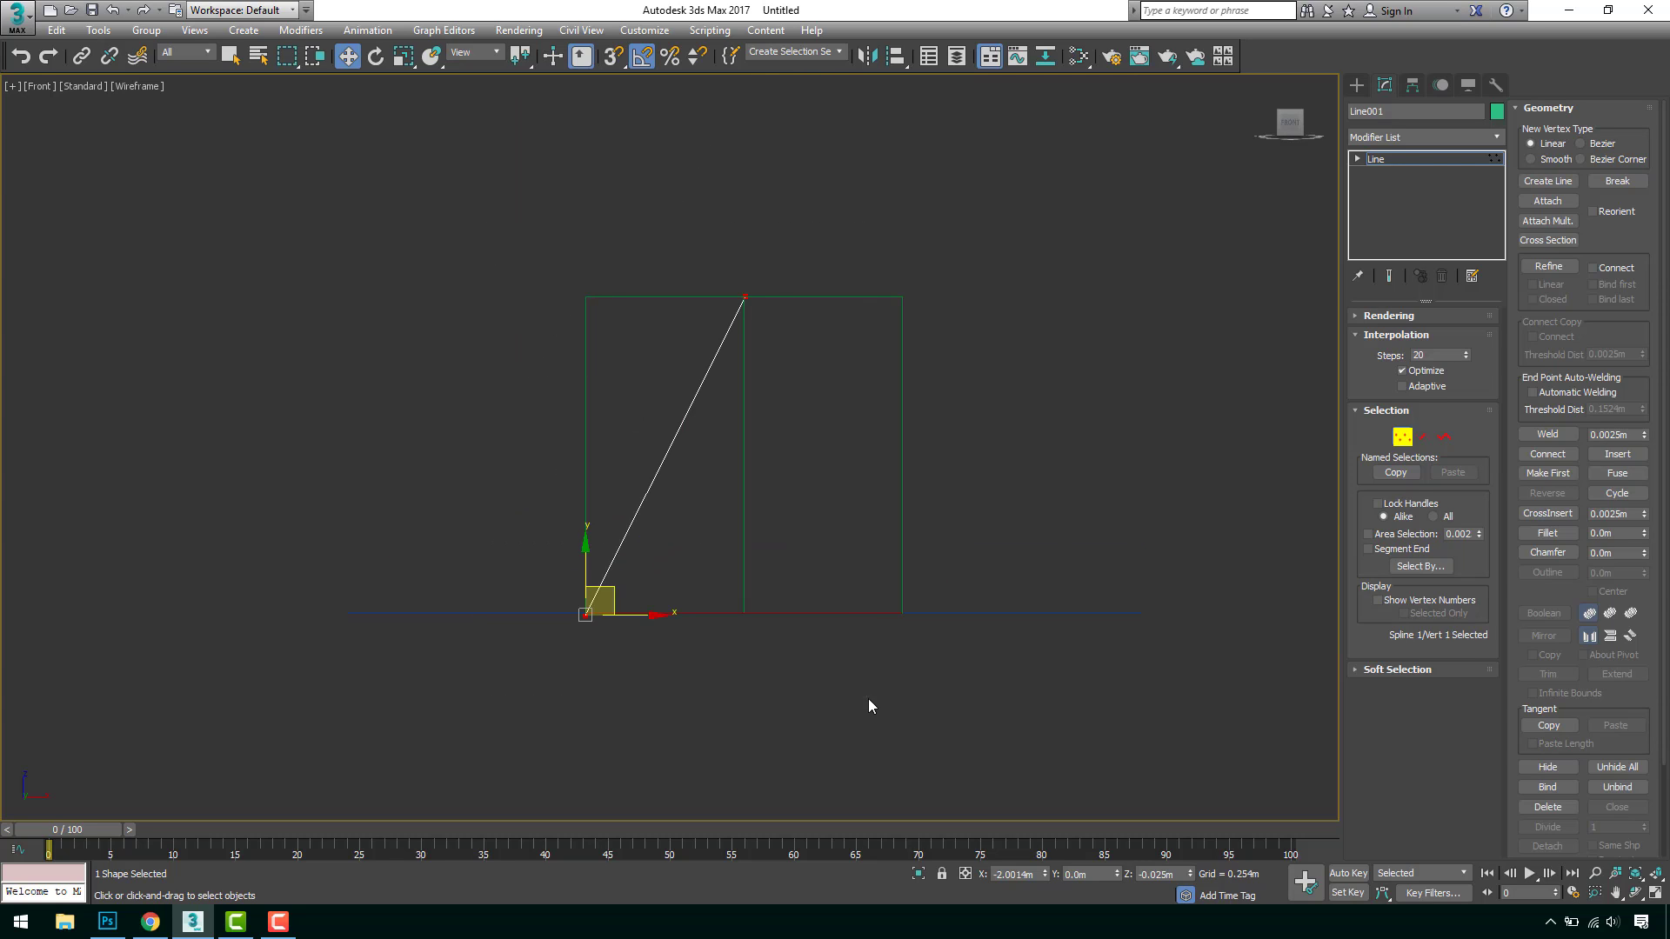
Give both spline vertices Bezier handles and adjust them into a half pointed arch, vertical at the base and shallow at the apex.
right_click(758, 492)
left_click(716, 367)
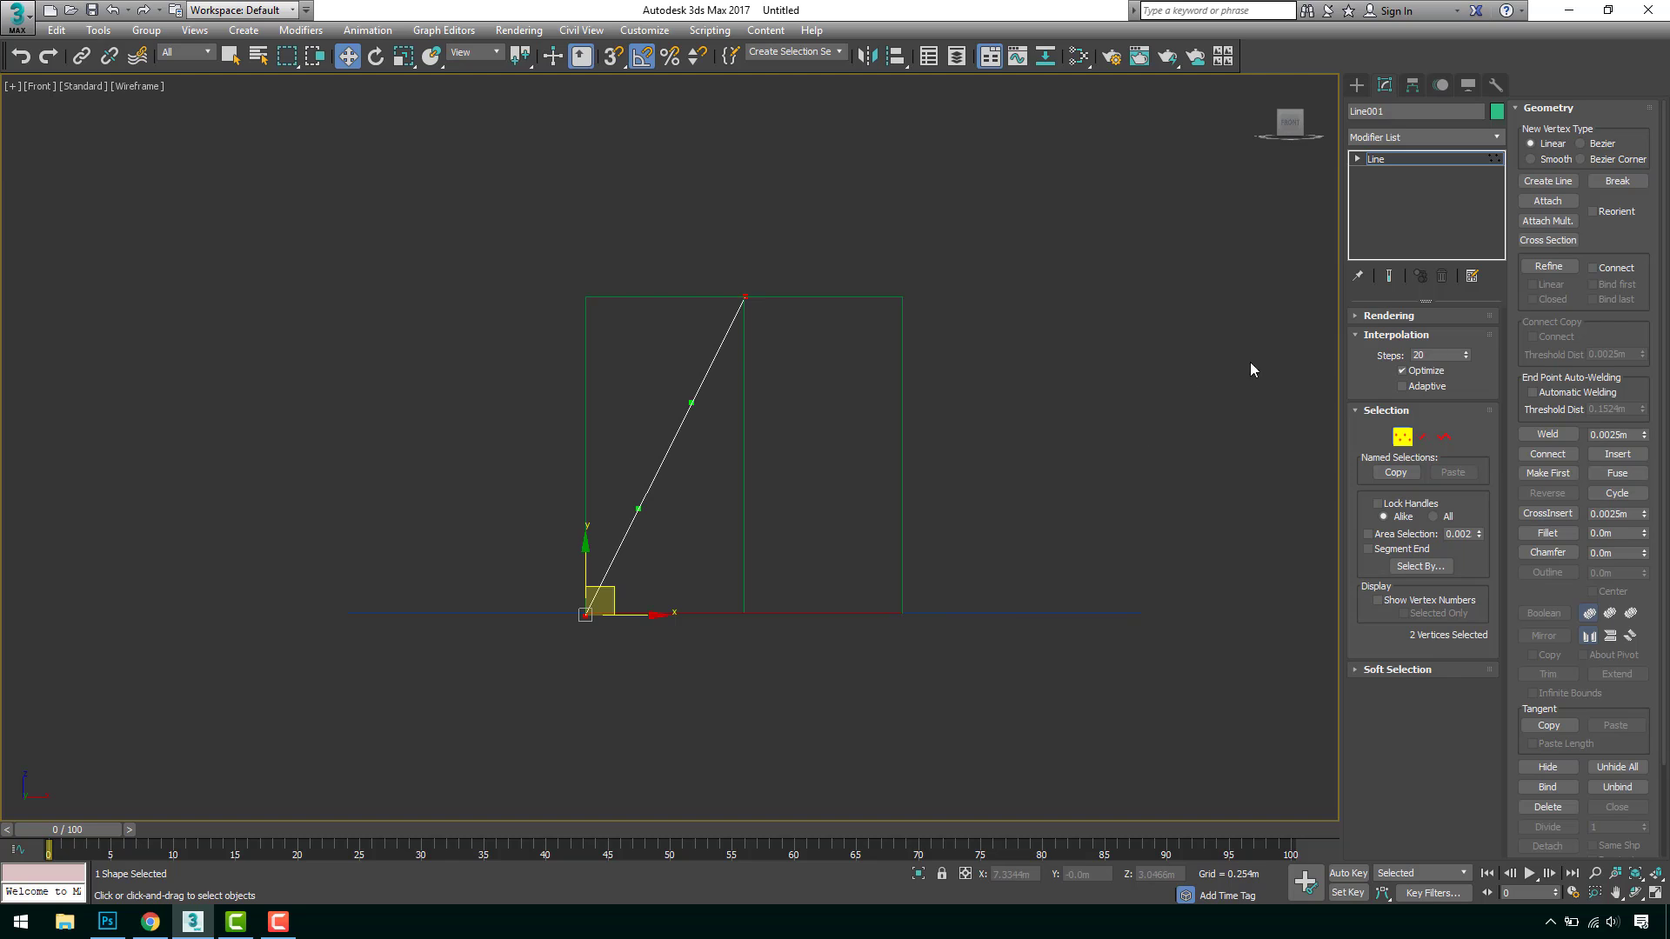
scroll(621, 556, "up", 2)
left_click_drag(651, 483, 577, 432)
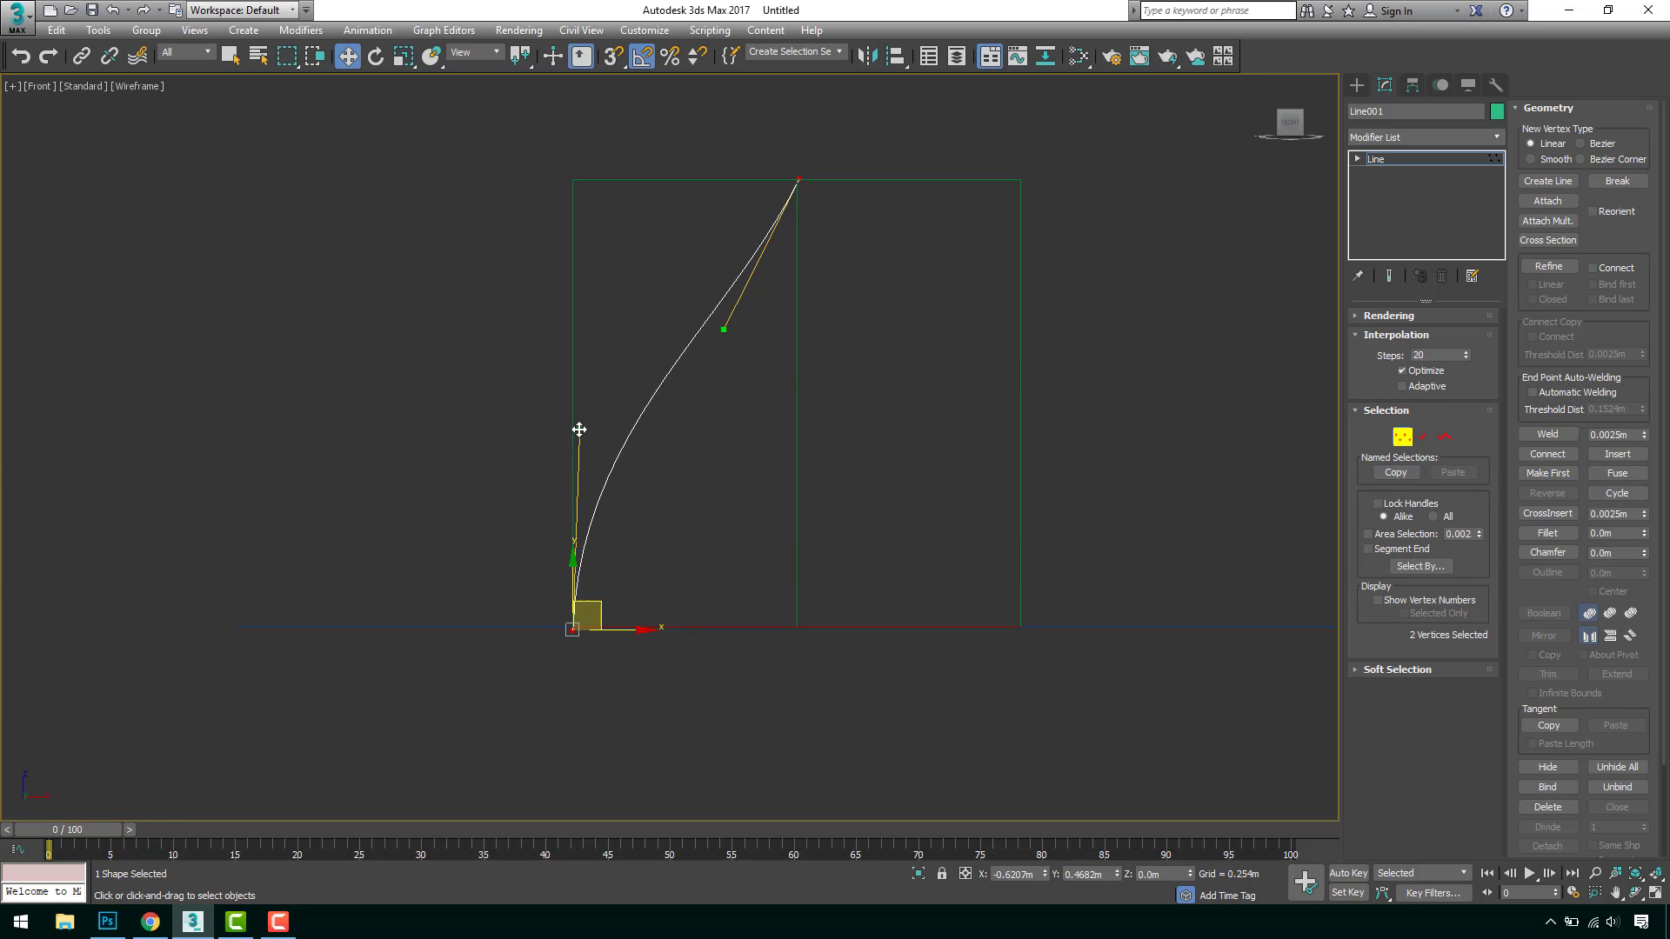
left_click_drag(724, 332, 663, 227)
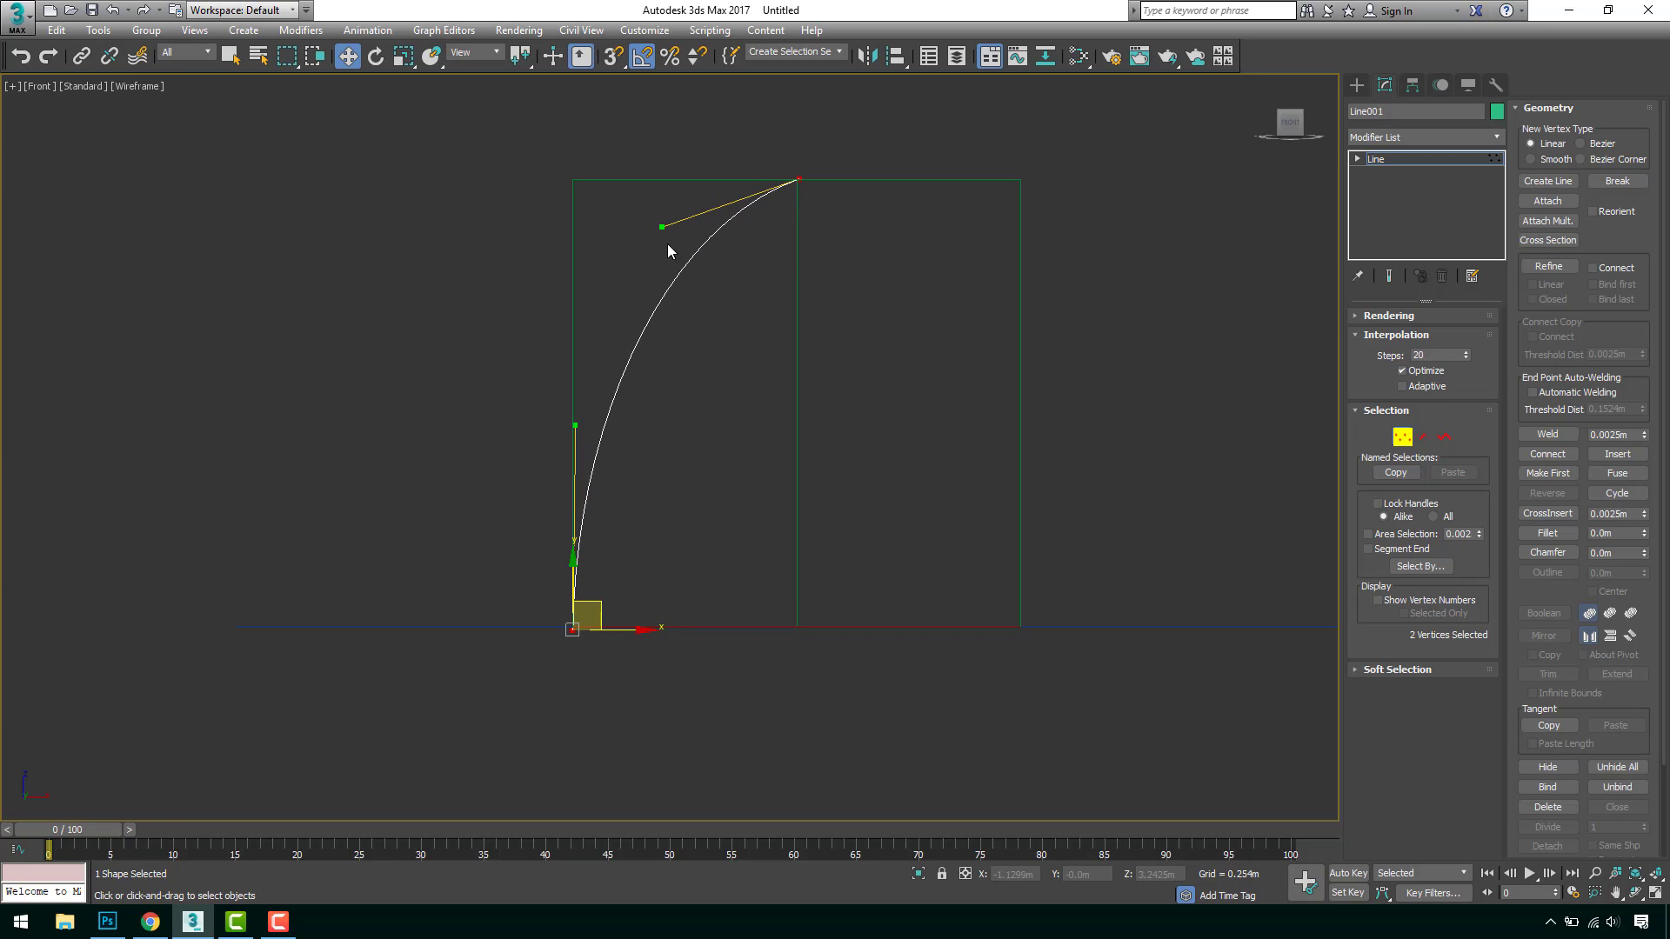
Set the arch spline's interpolation to 3 steps and back to 20 to compare its smoothness.
left_click_drag(1436, 354, 1339, 344)
type("3")
key("Return")
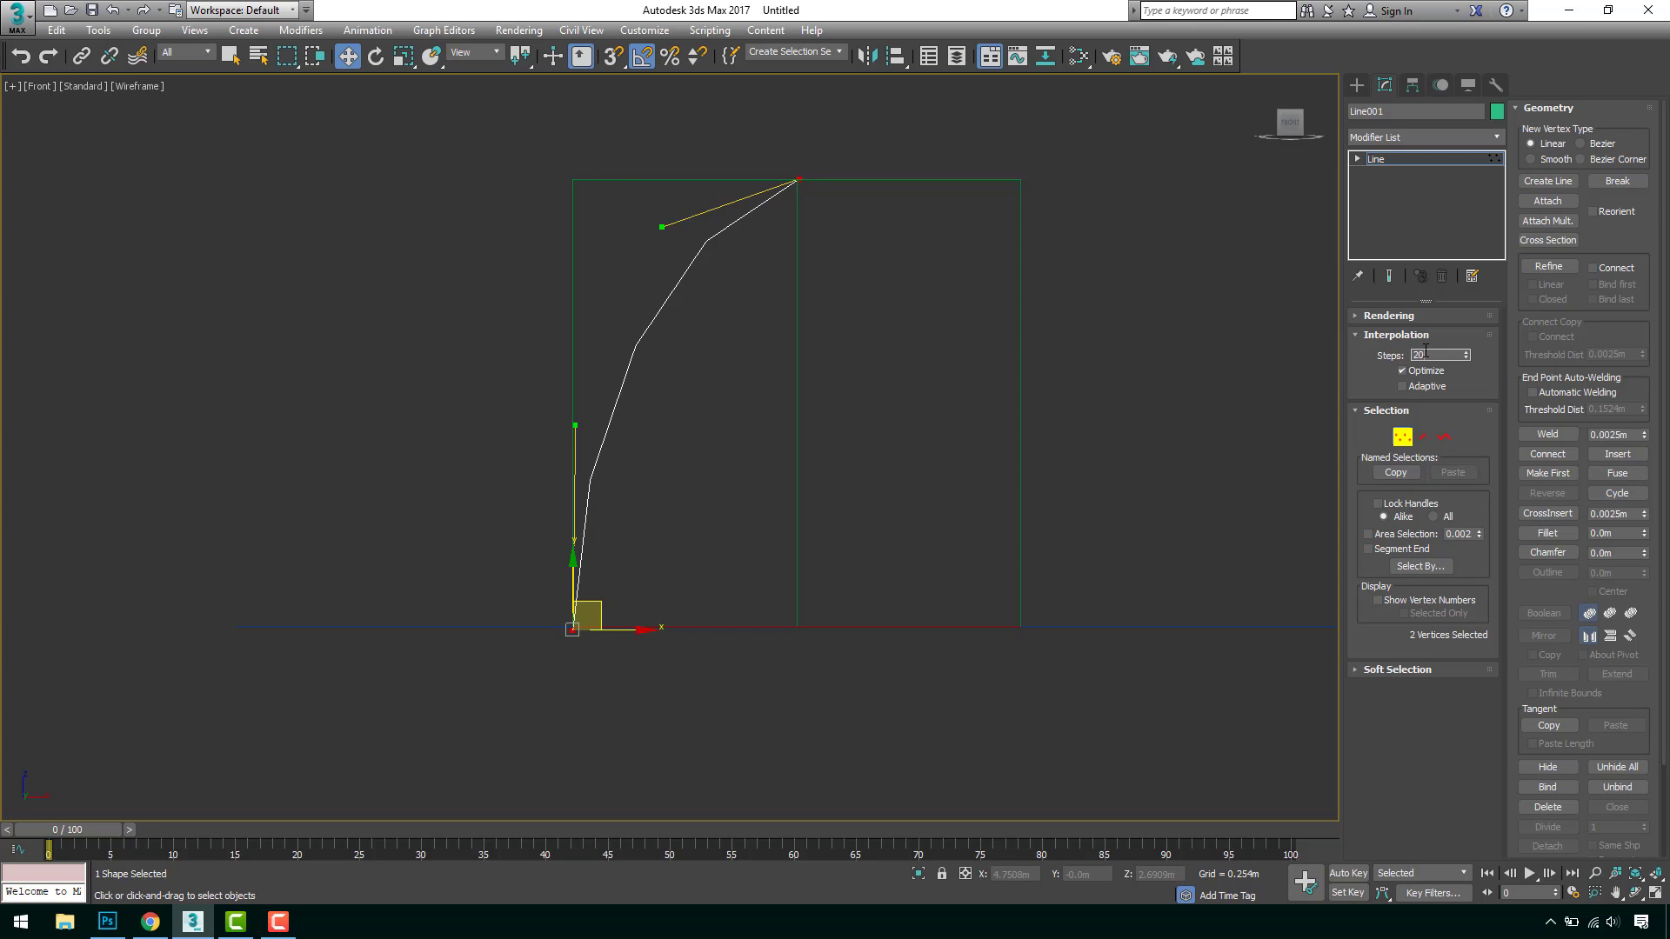
type("20")
key("Return")
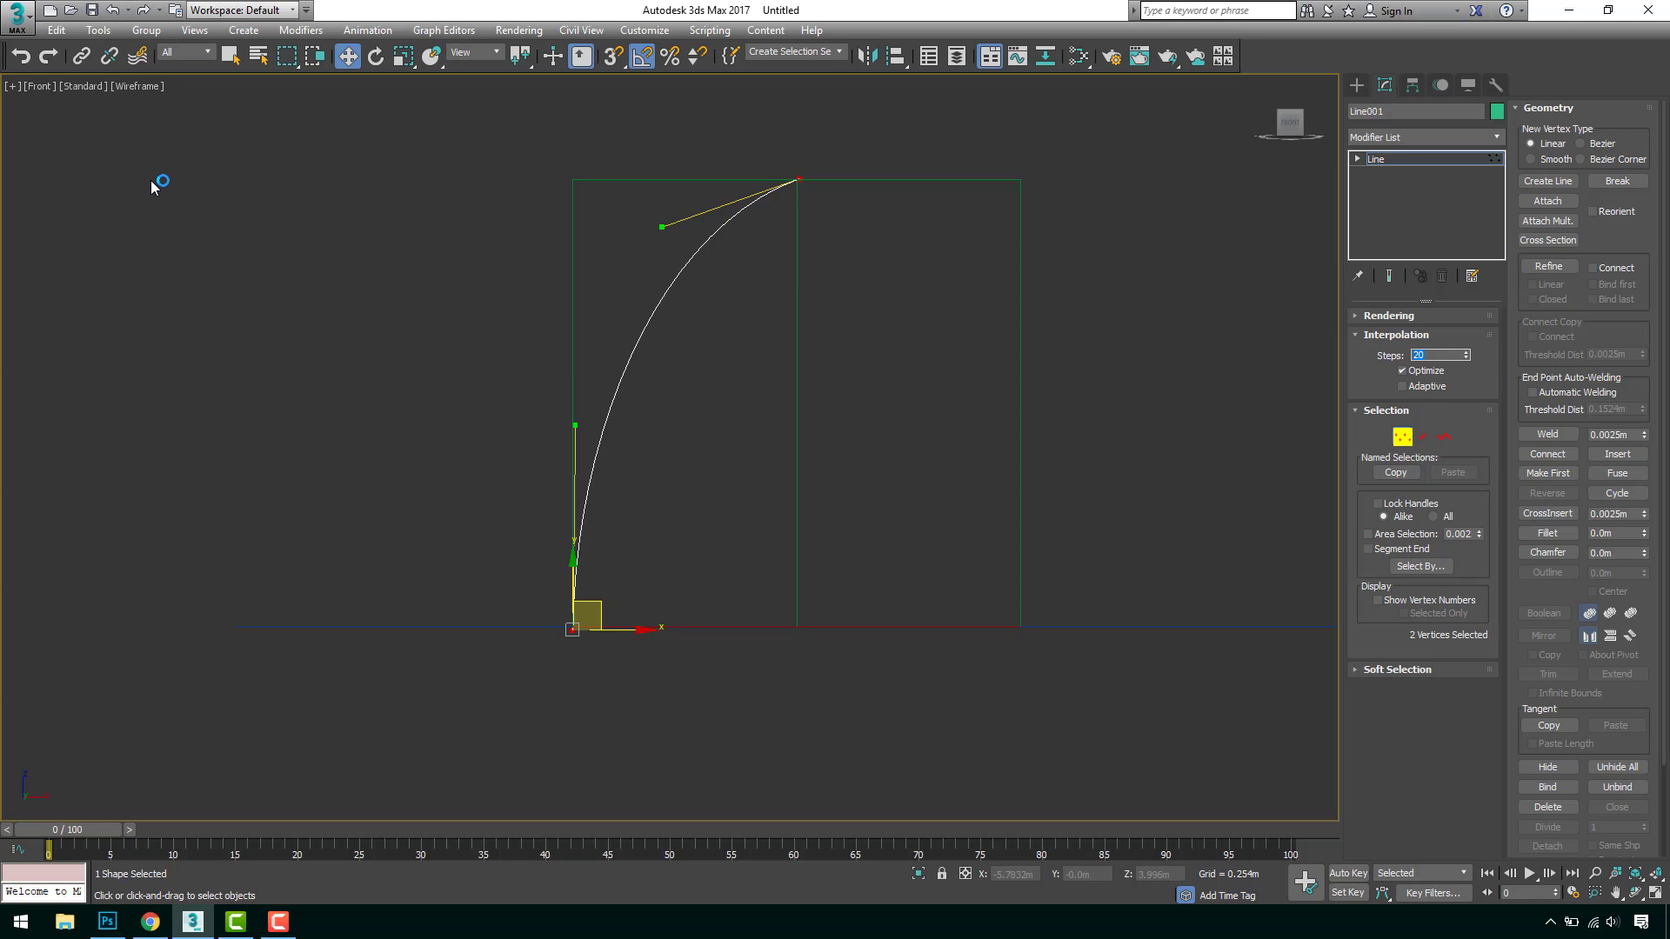
Display polygon statistics in the front view, set the arch spline's interpolation to 20 steps and leave vertex editing.
left_click(220, 267)
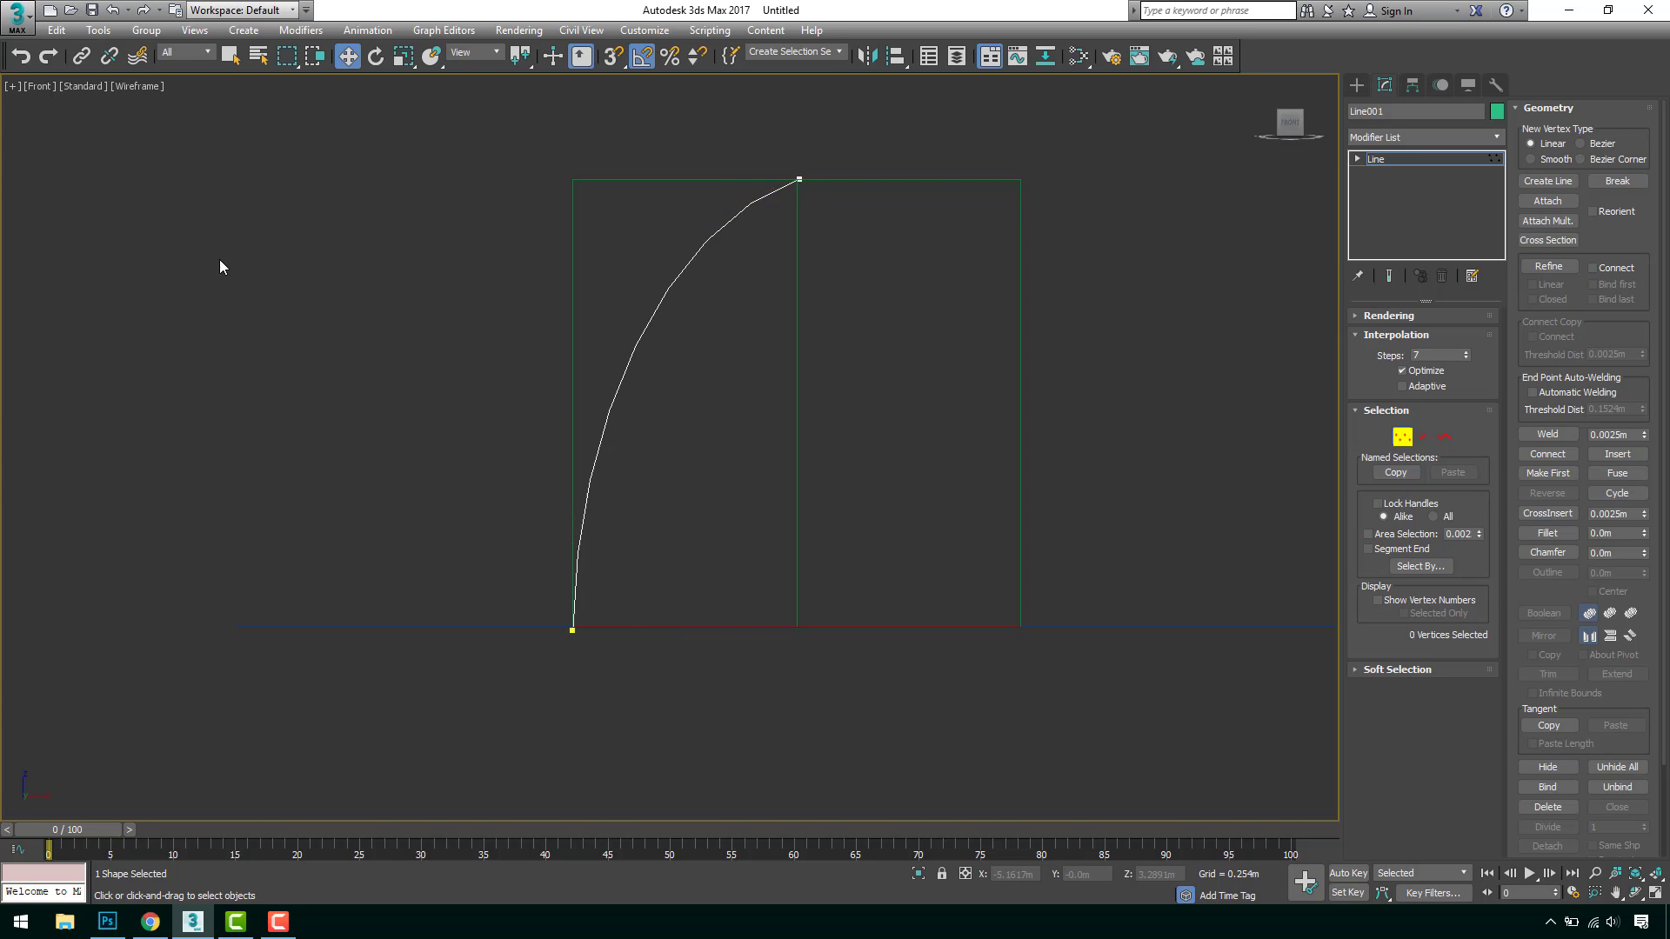
key("7")
left_click_drag(442, 151, 999, 840)
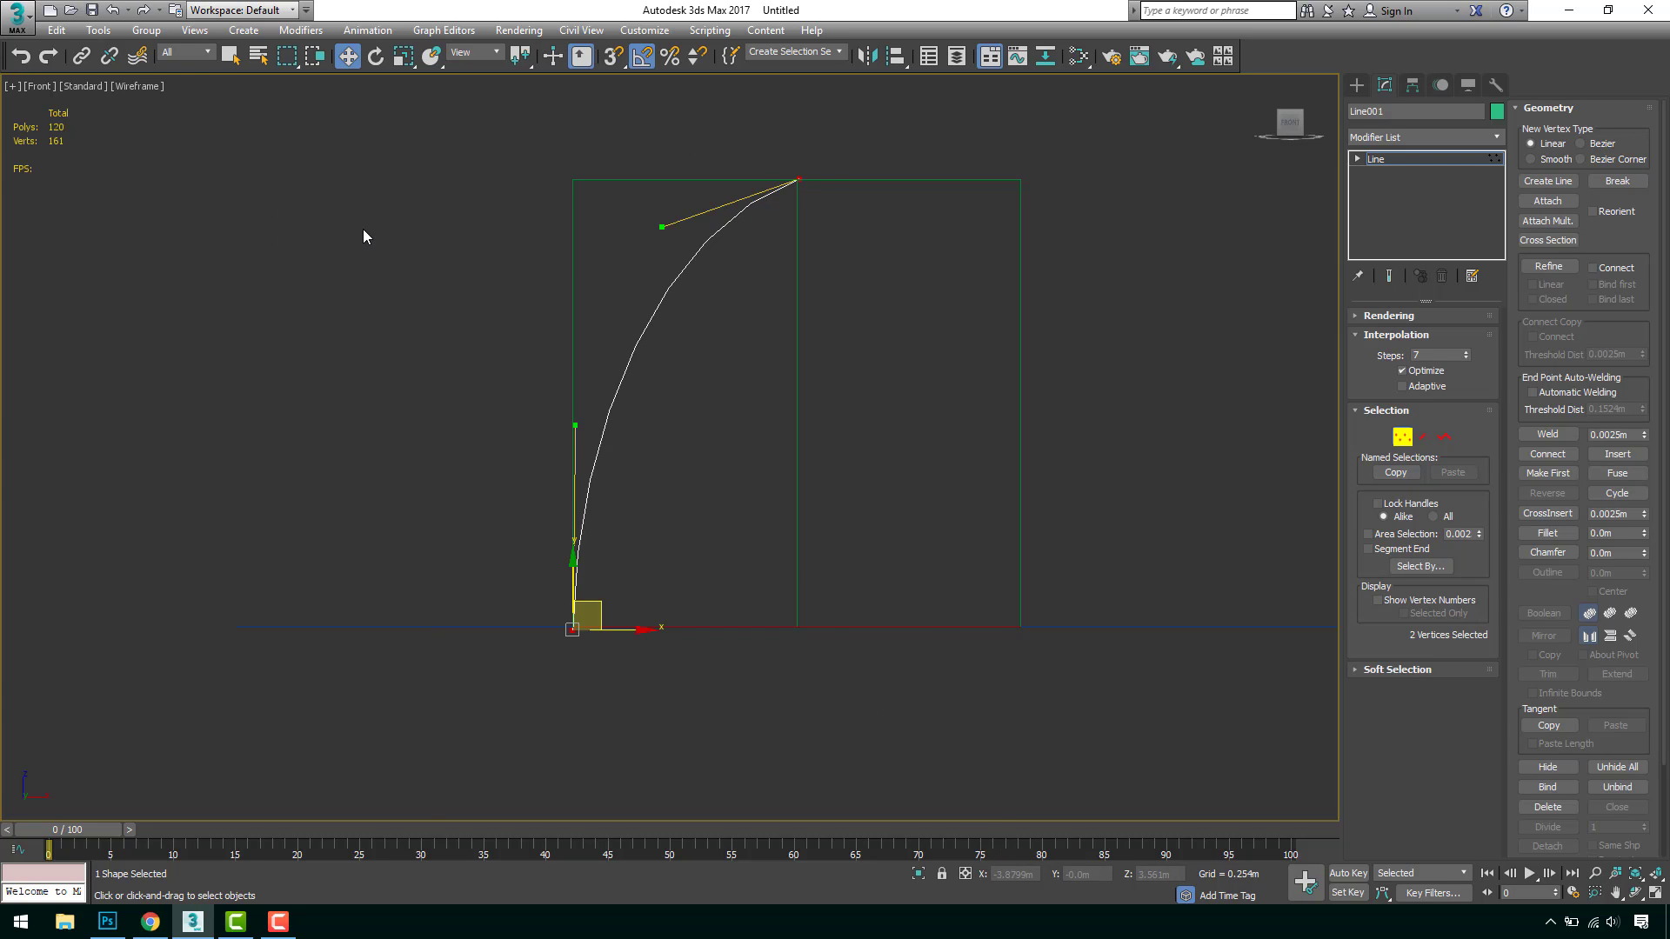
double_click(1426, 355)
type("20")
key("Return")
left_click(1402, 436)
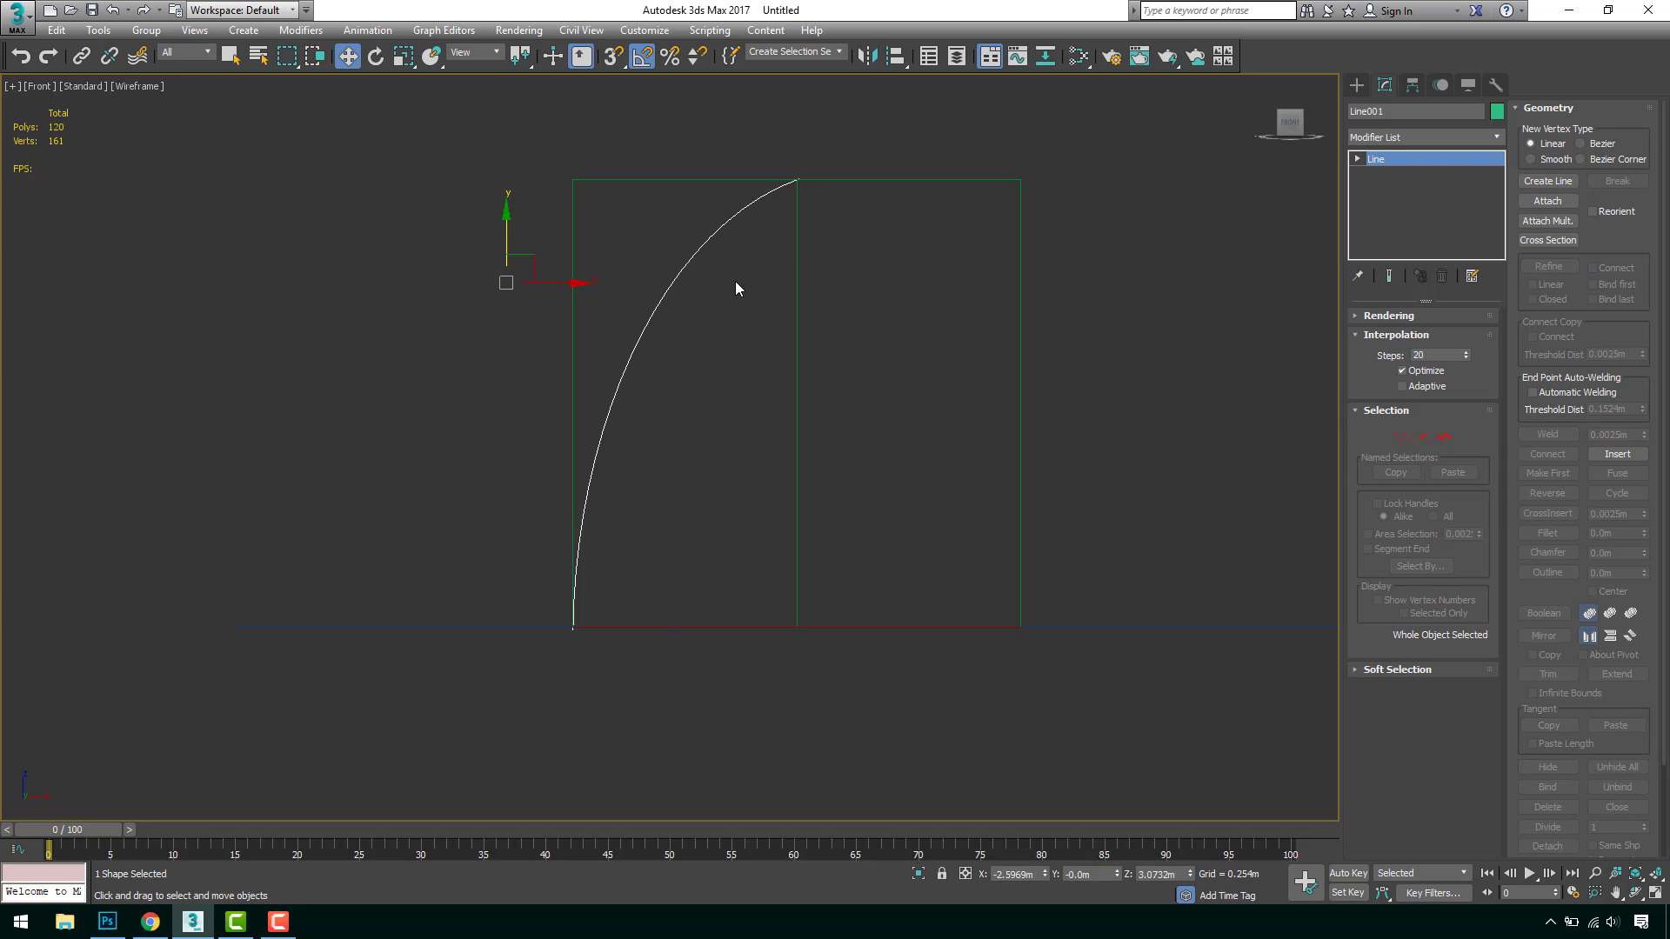
Show the scene in the perspective view and make the box see-through so the arch spline can be seen inside.
key("p")
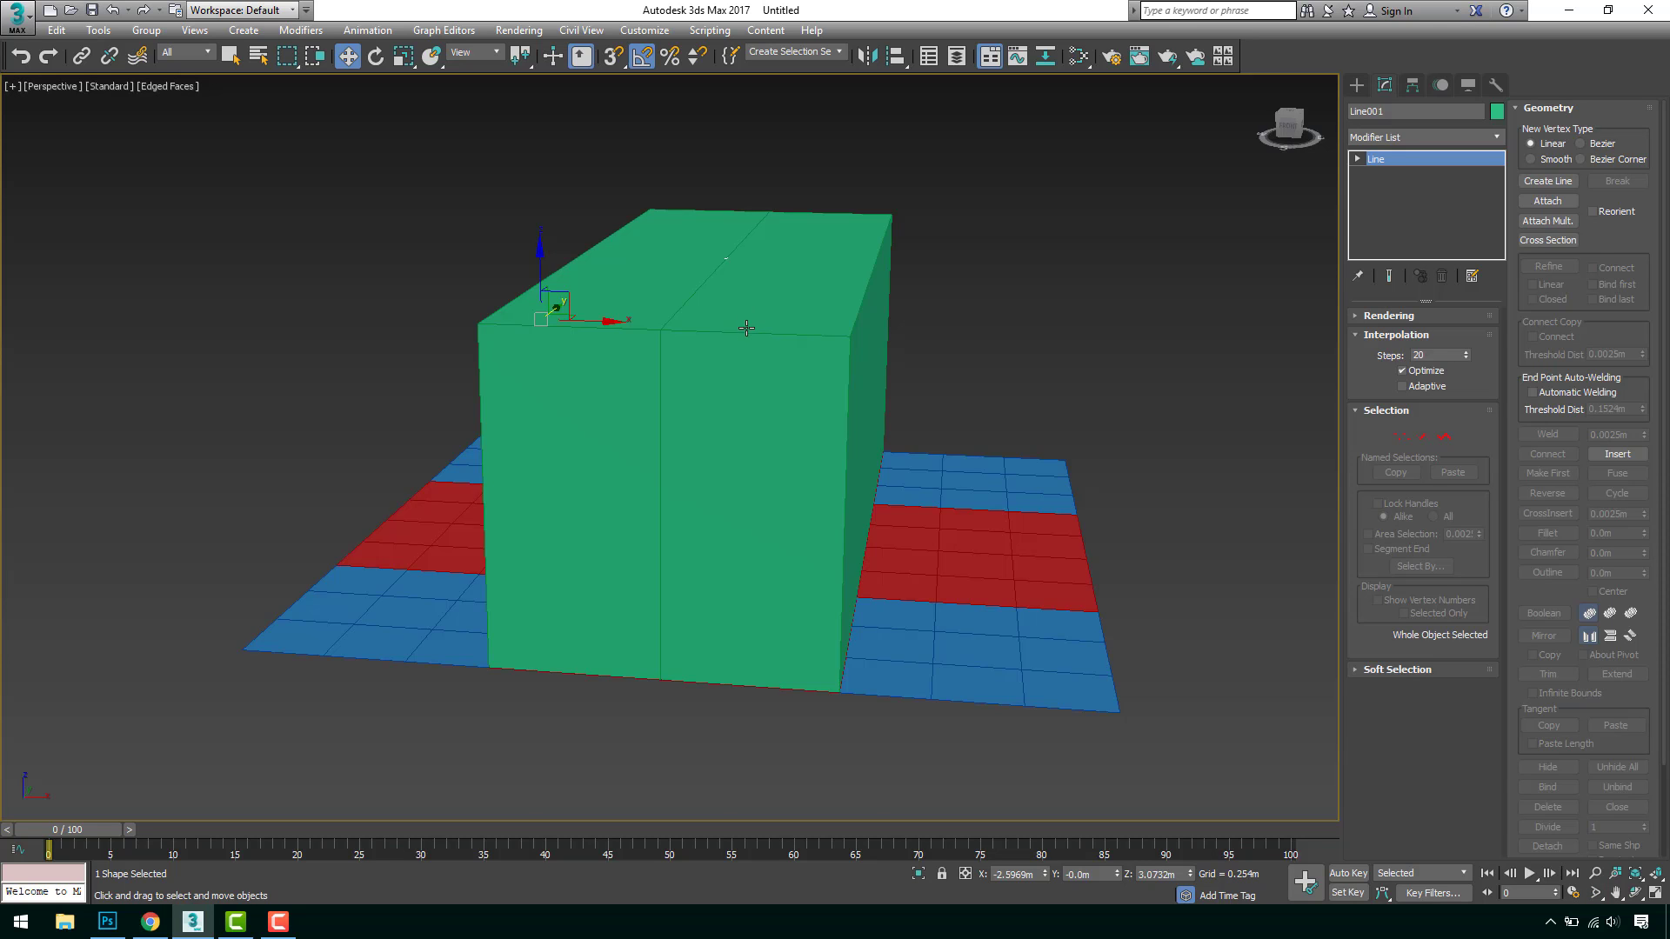
middle_click_drag(738, 372, 844, 387, "alt")
left_click(874, 361)
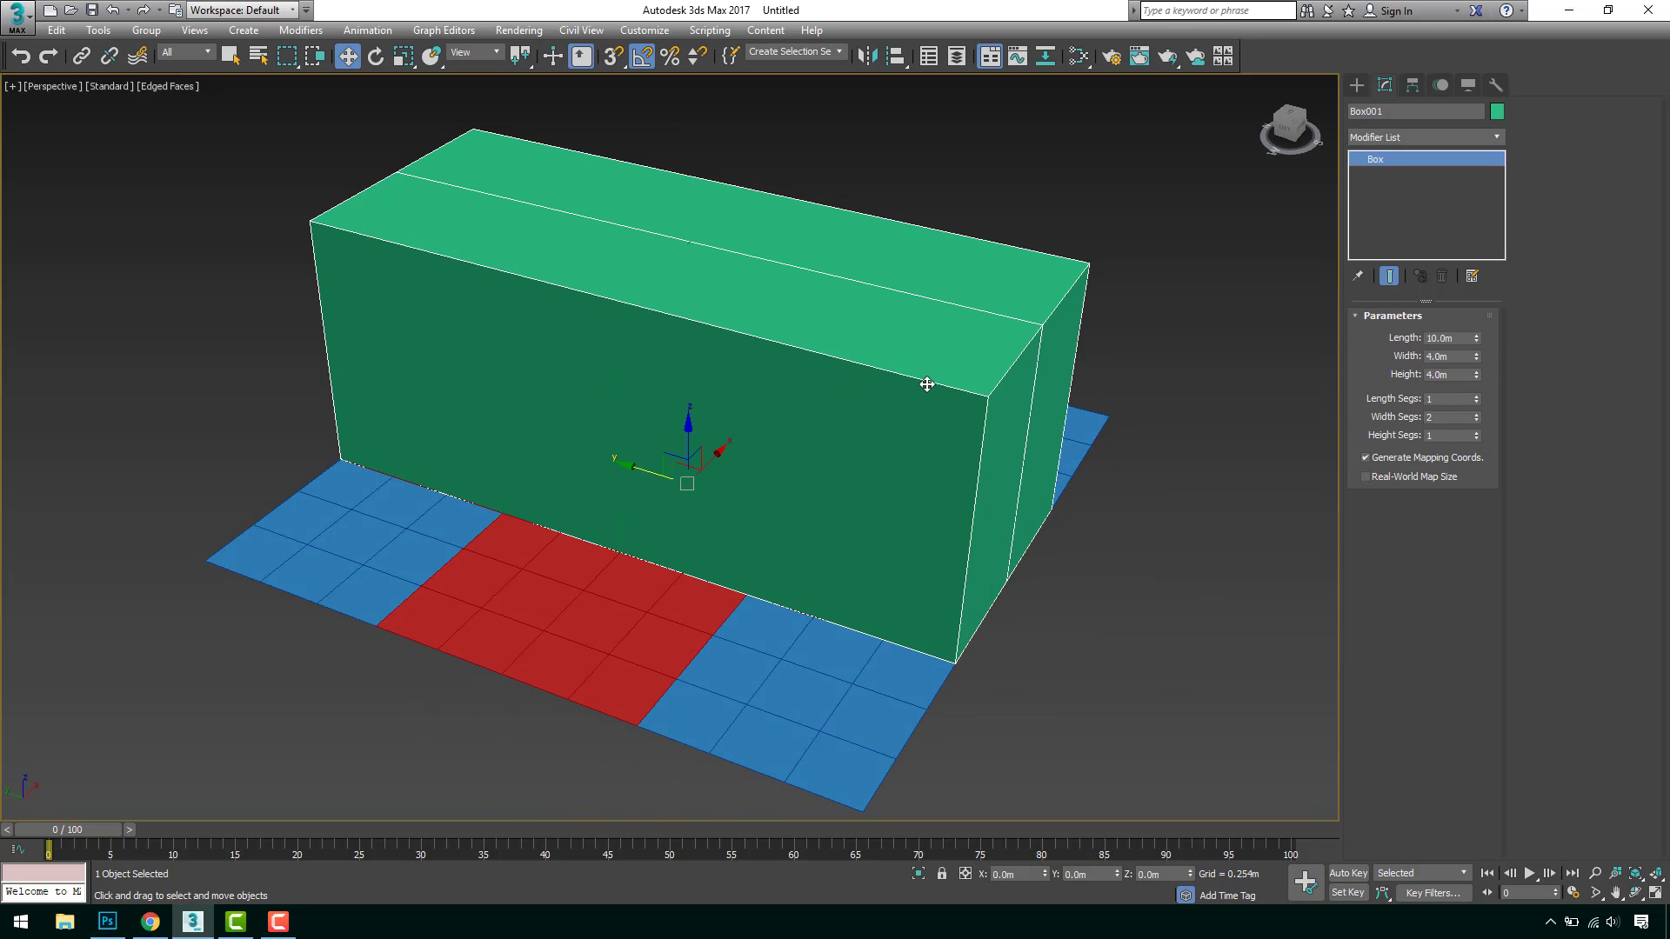
key("alt+x")
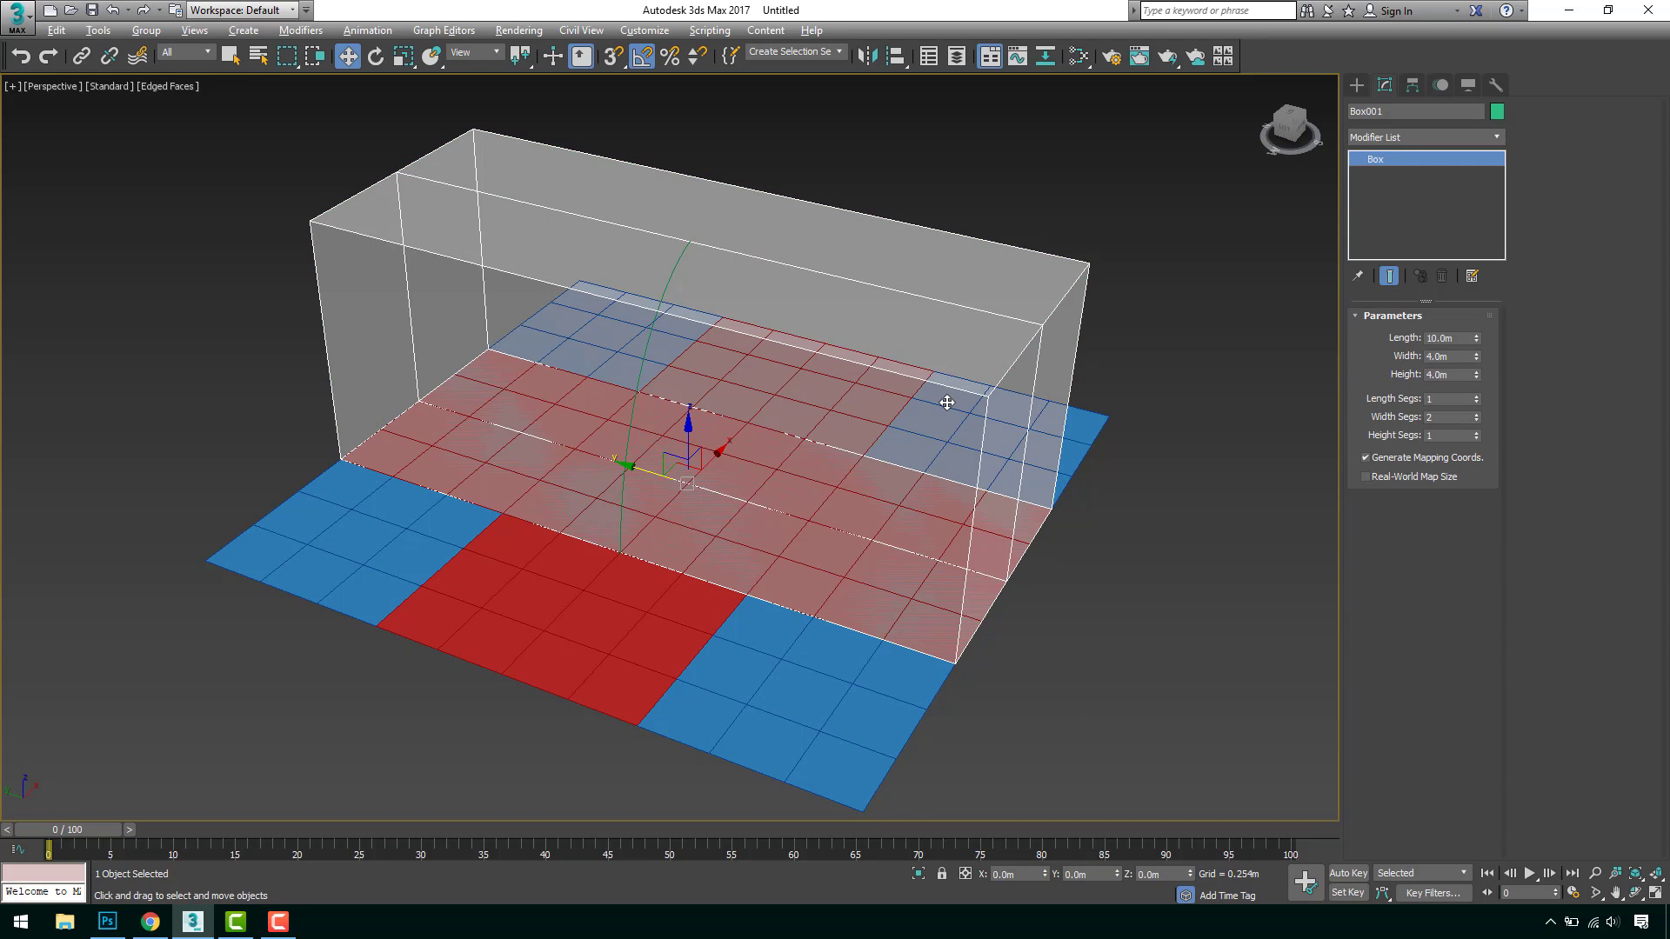
middle_click_drag(947, 404, 903, 383, "alt")
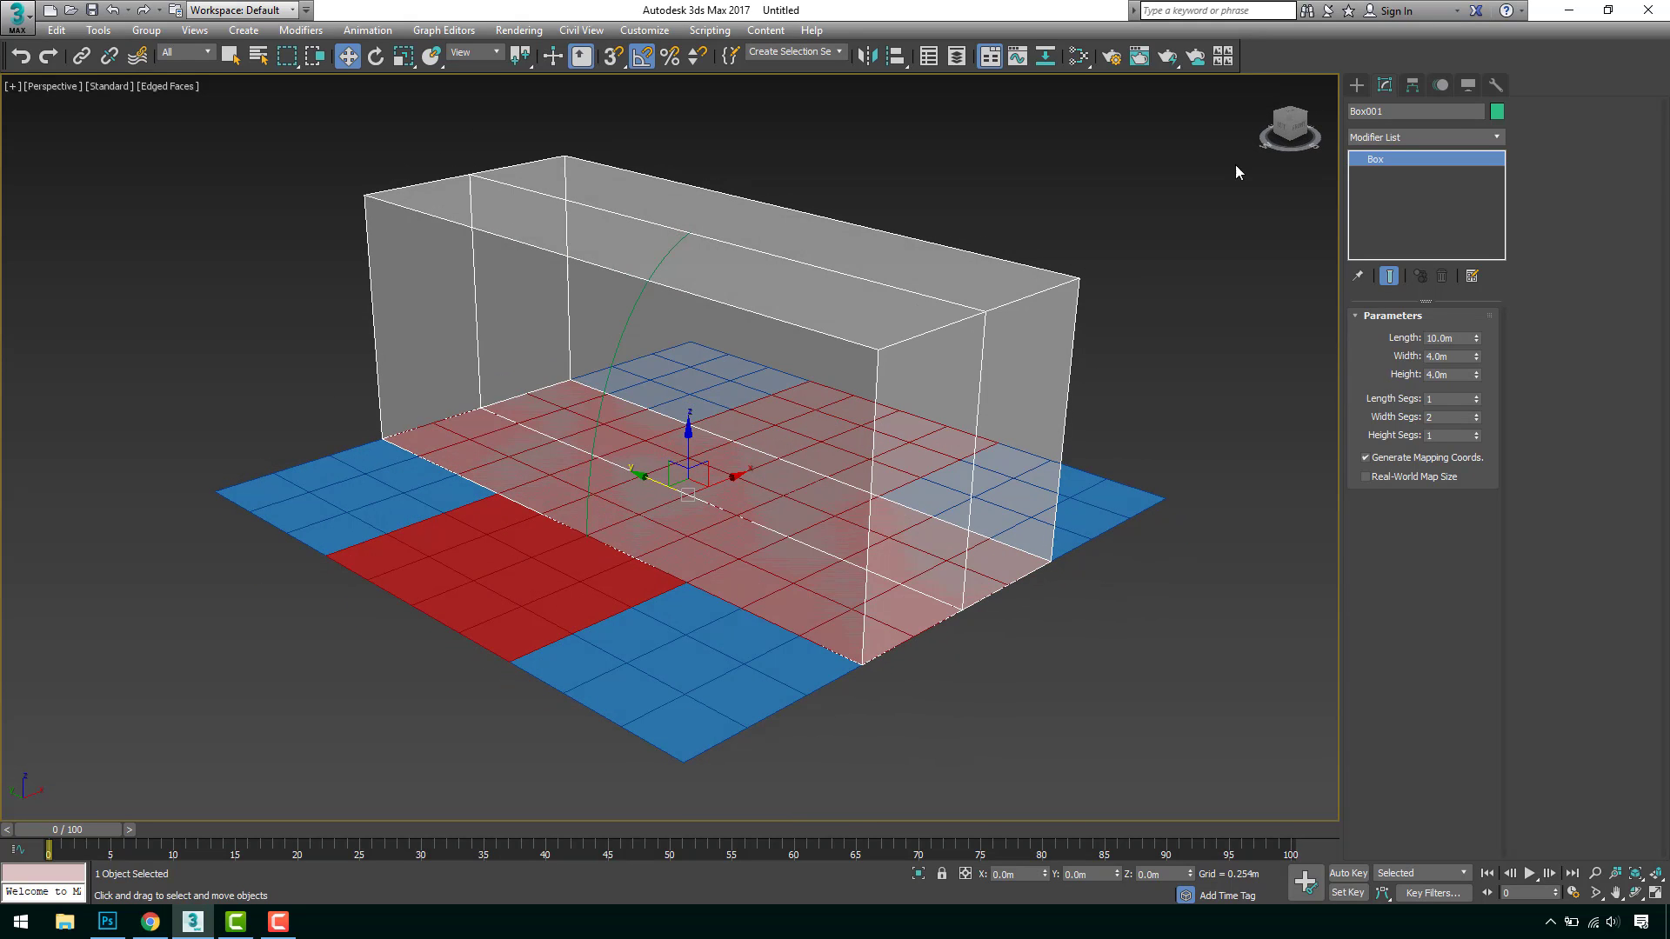
Turn the box's See-Through display property off and back on.
left_click(1496, 84)
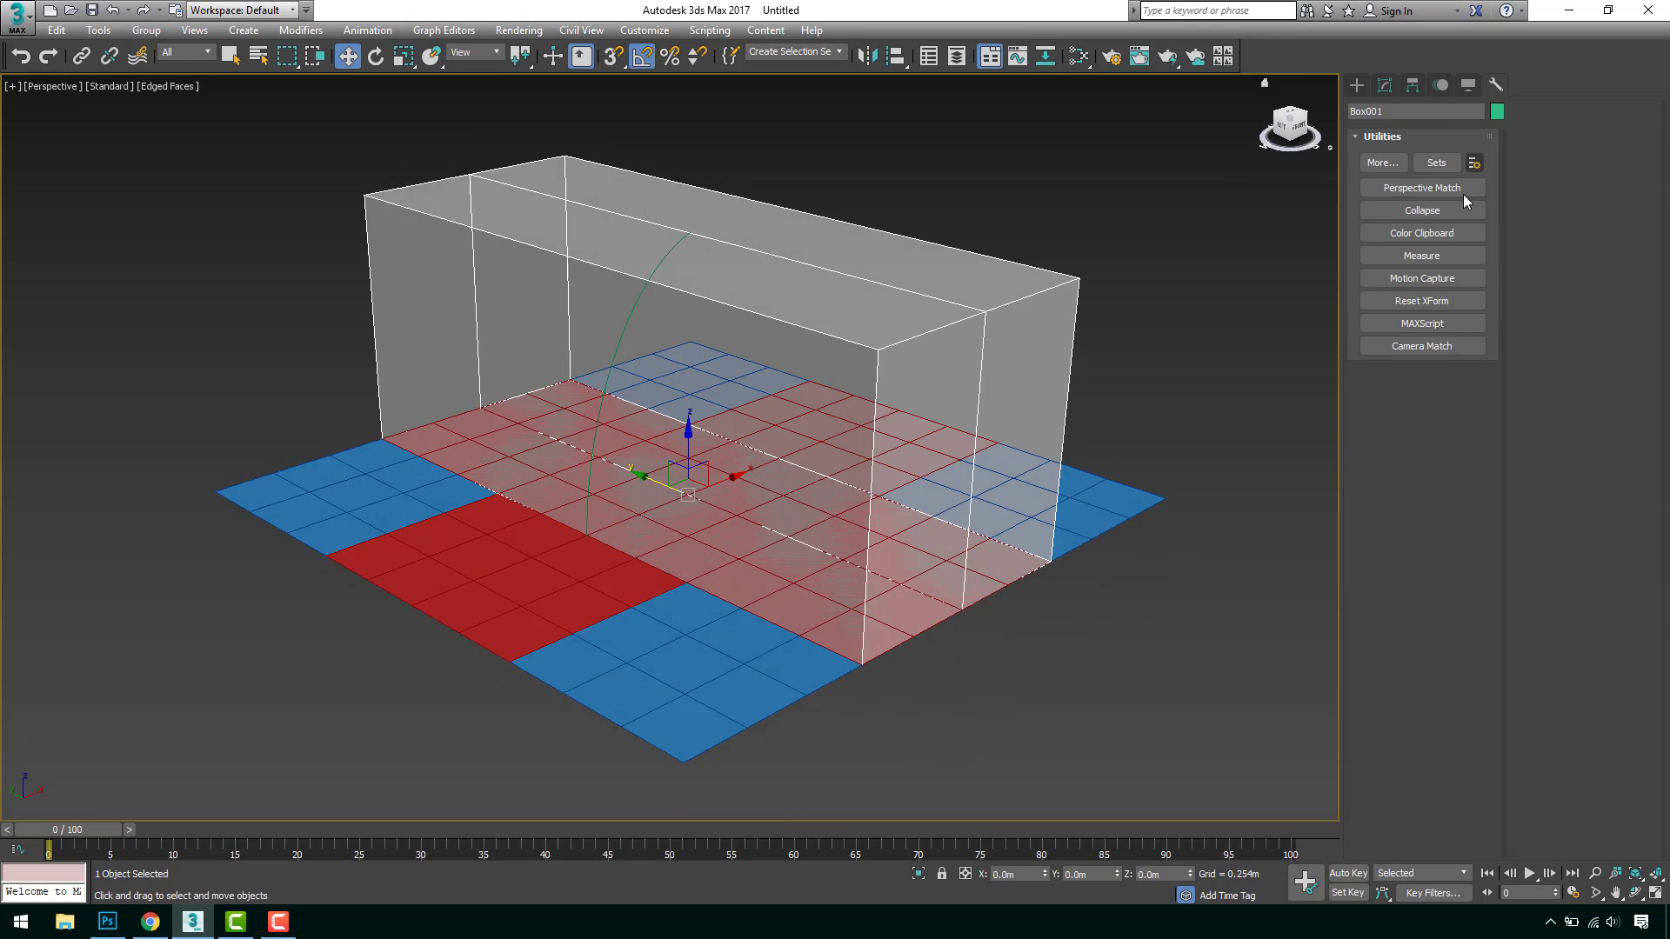
left_click(1468, 86)
left_click(1562, 405)
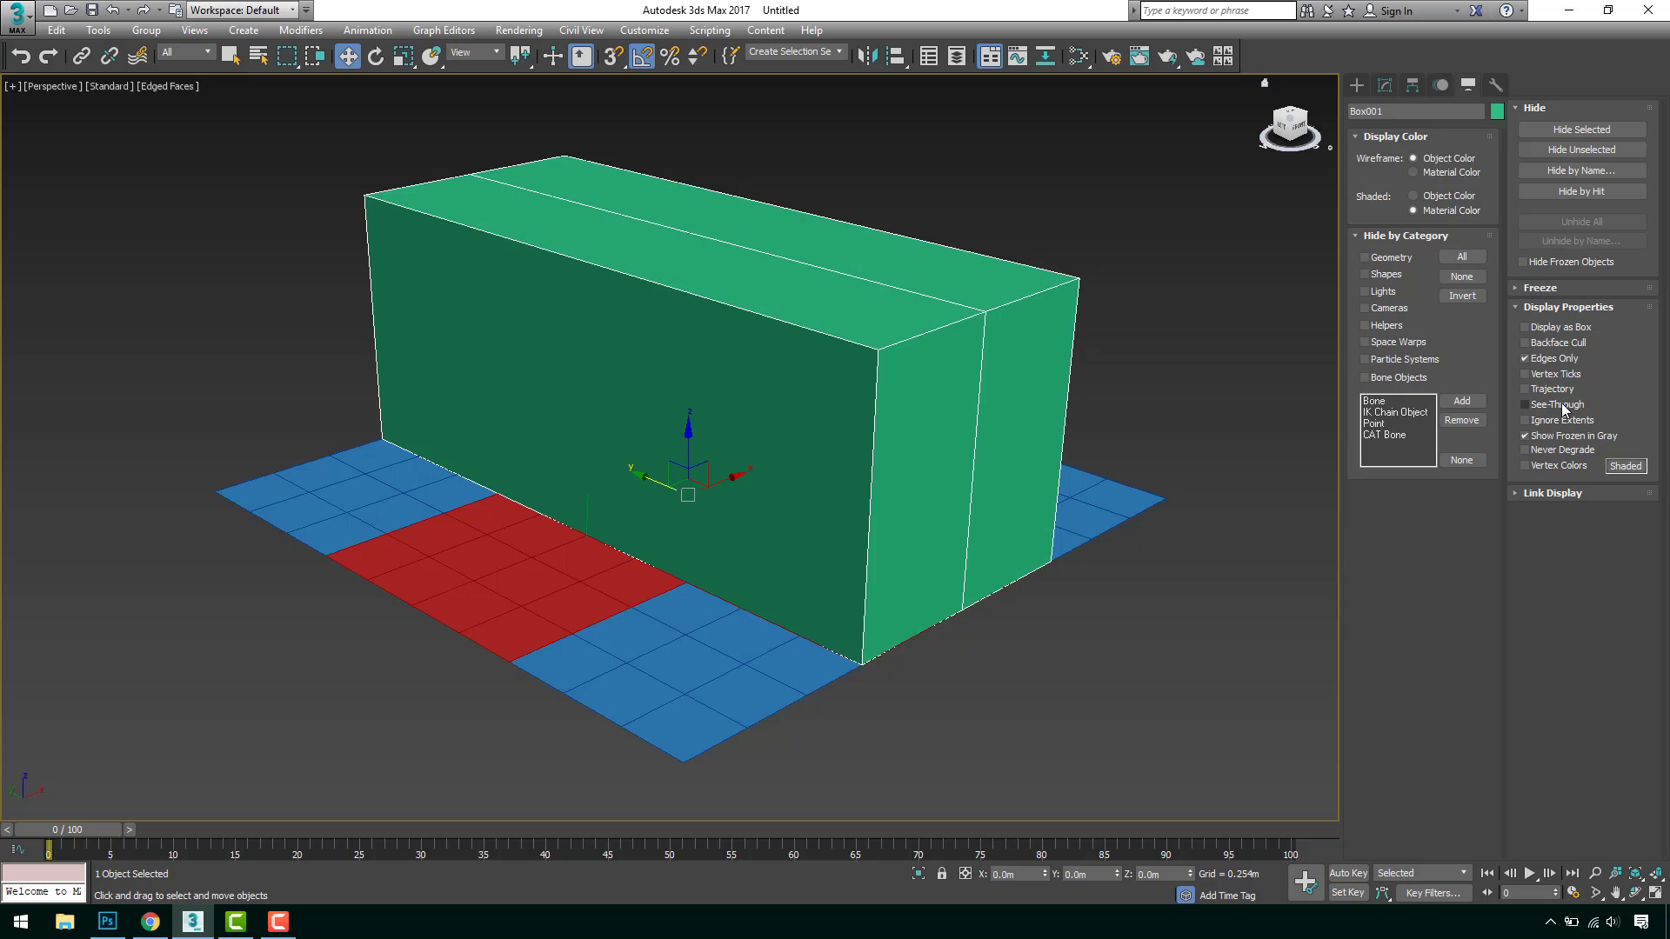
left_click(1562, 405)
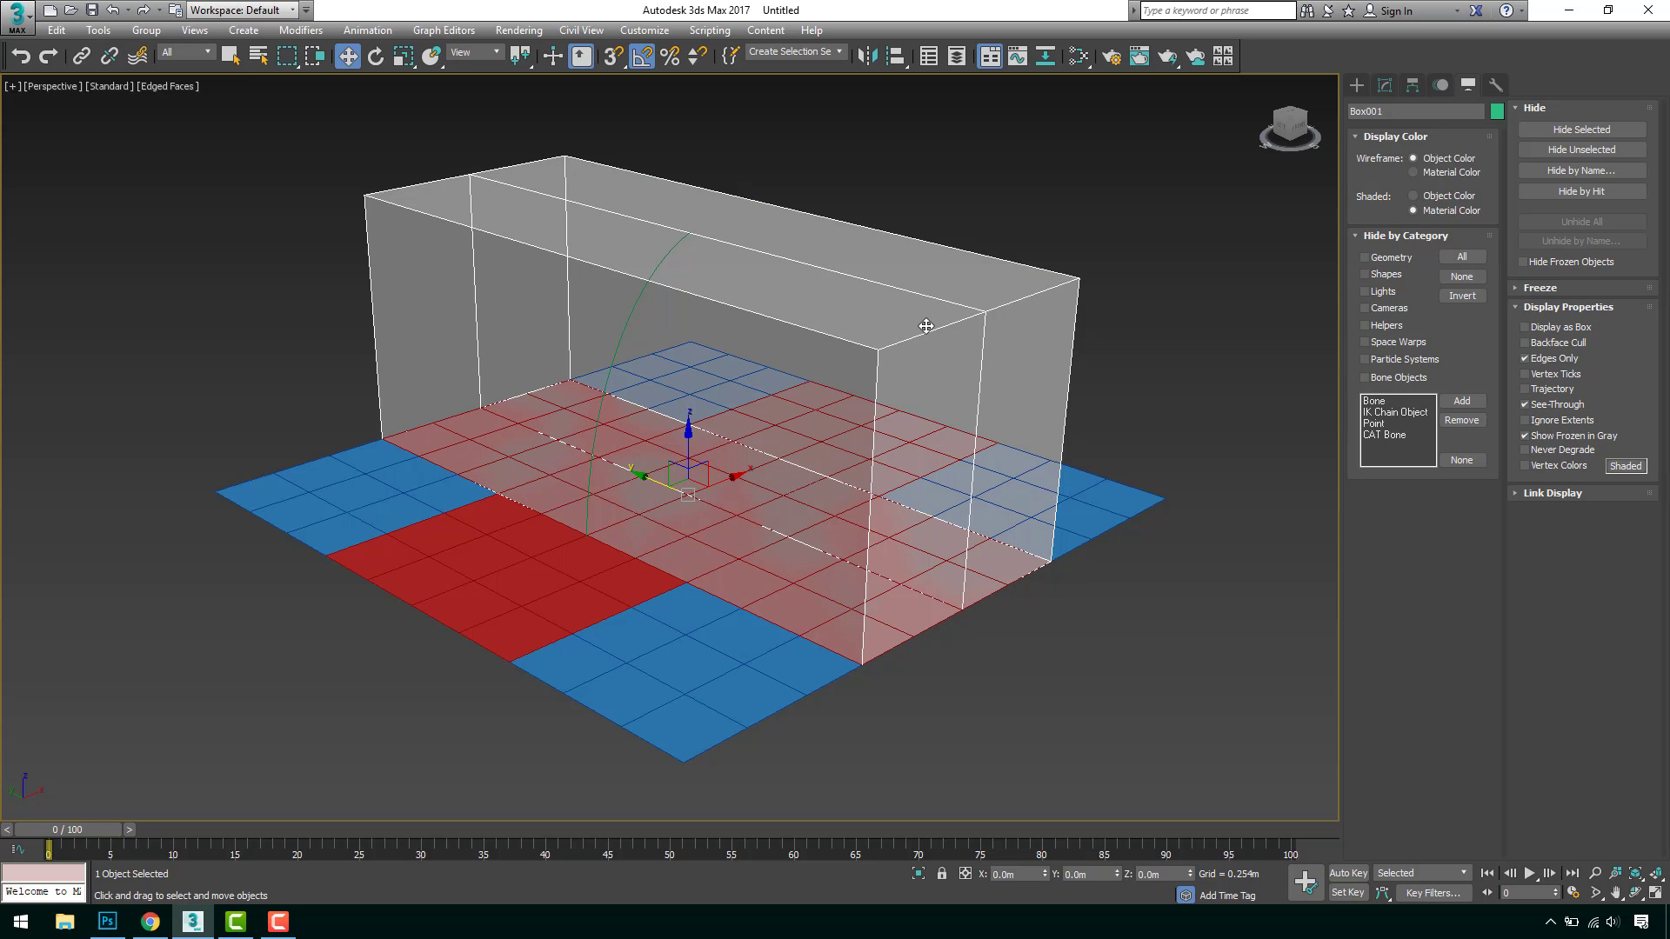
Freeze the see-through box and move the arch spline along Y to the box's end face, at about -5.01 m.
right_click(887, 306)
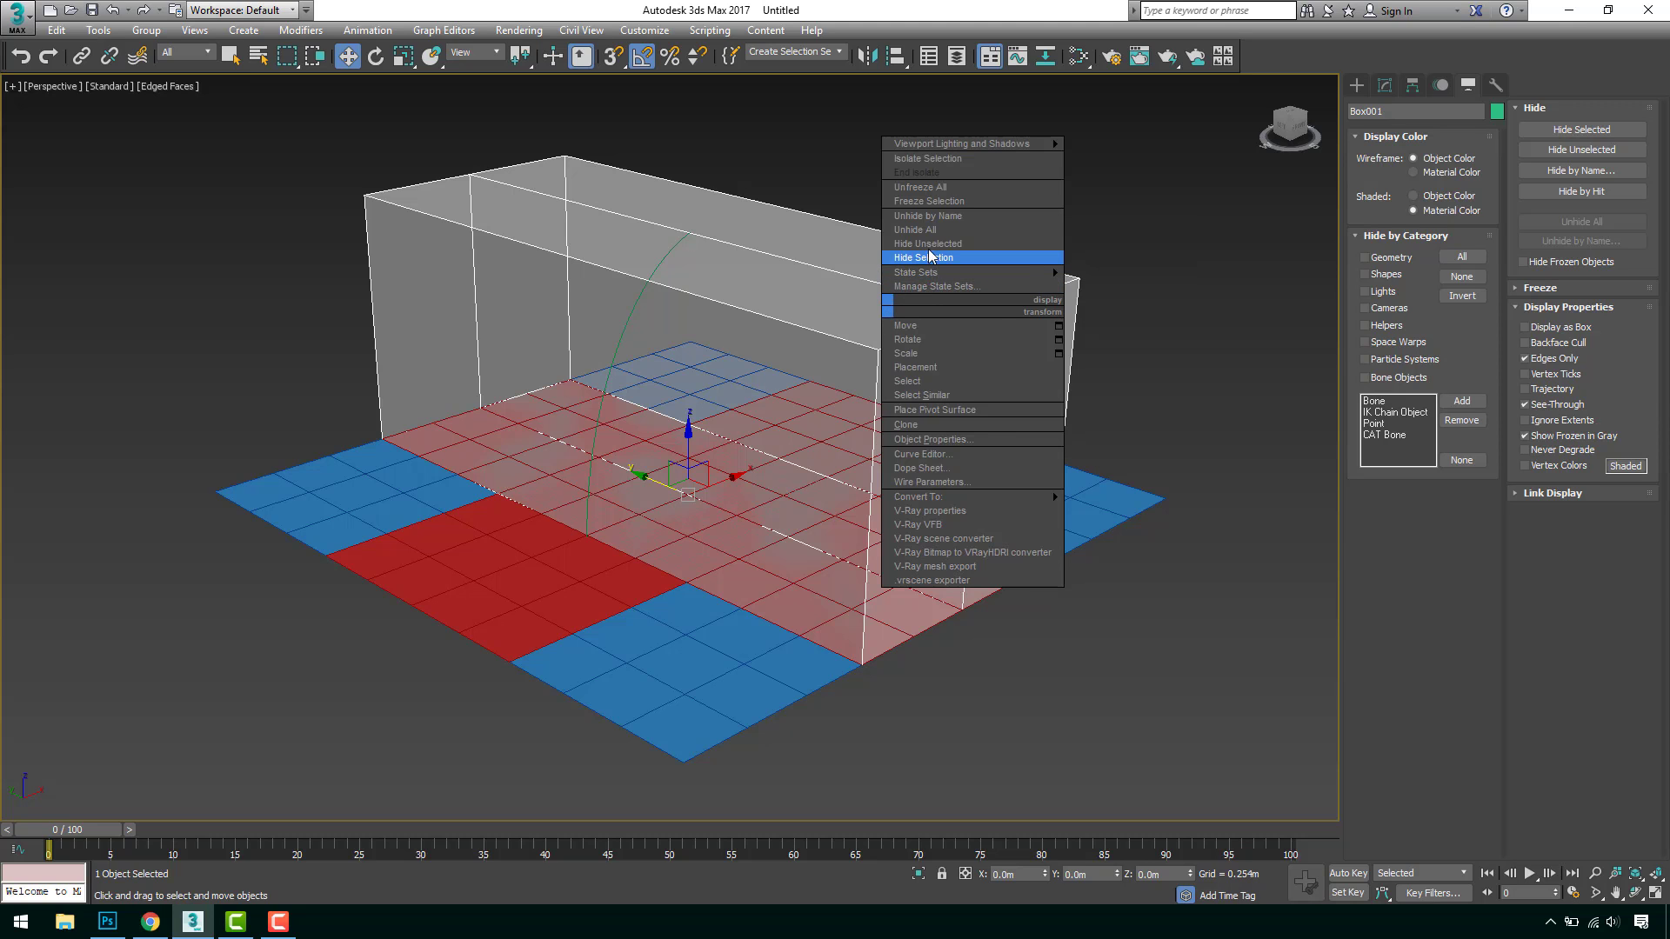
left_click(930, 202)
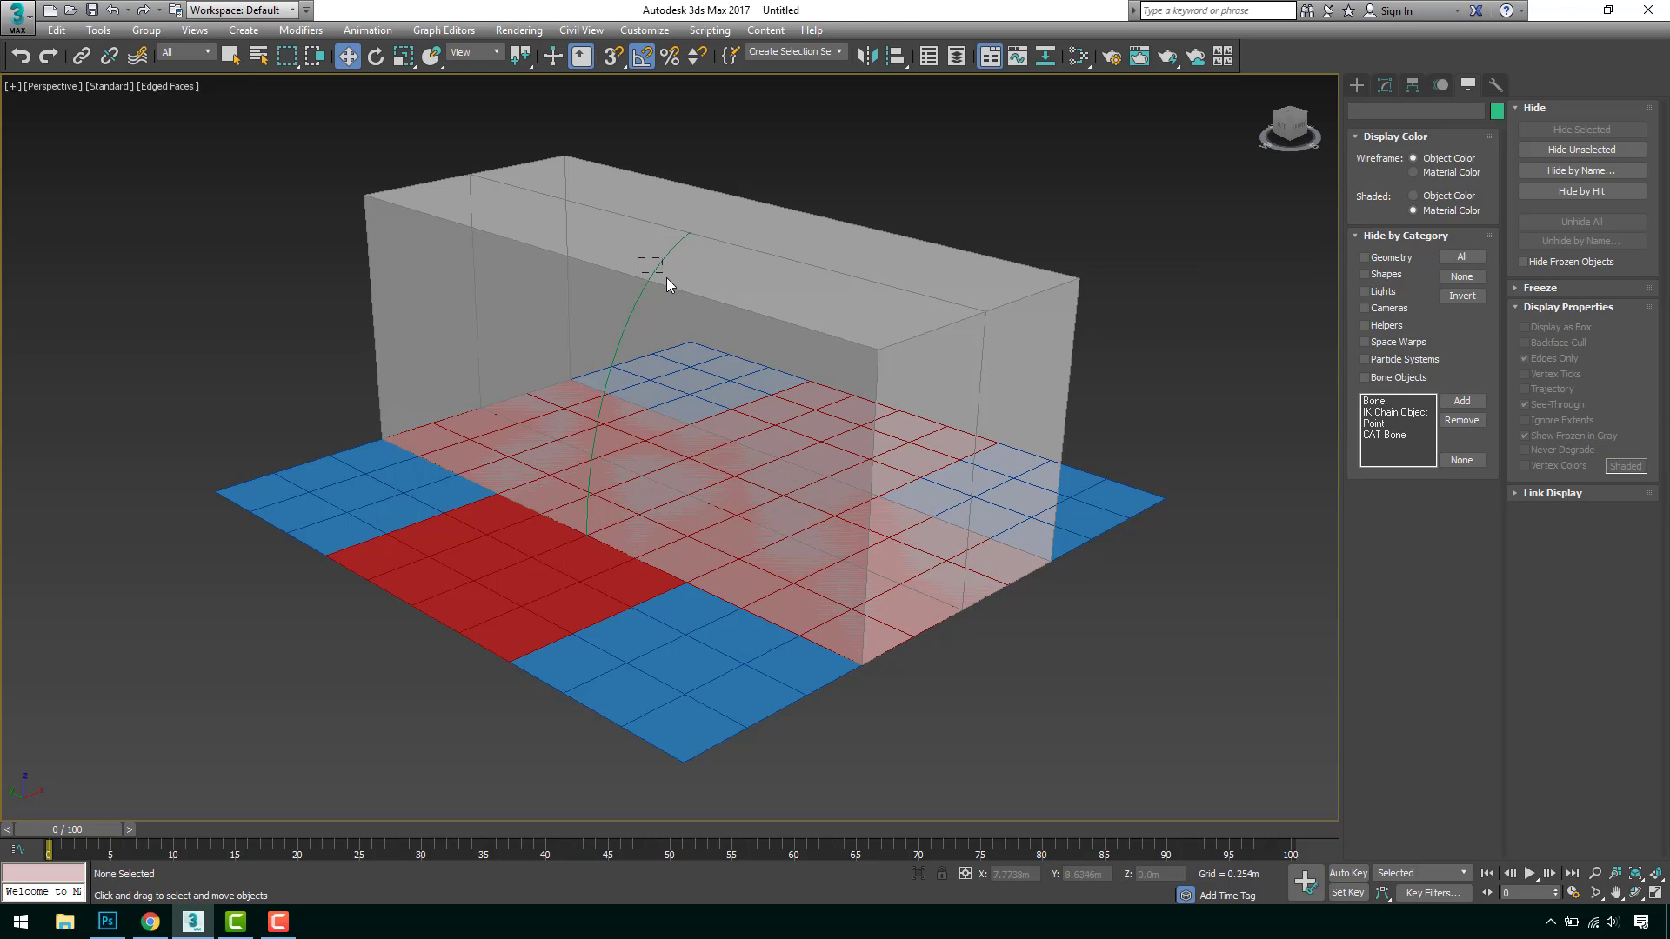
left_click_drag(666, 278, 669, 282)
middle_click_drag(732, 332, 771, 391, "alt")
left_click_drag(604, 410, 967, 448)
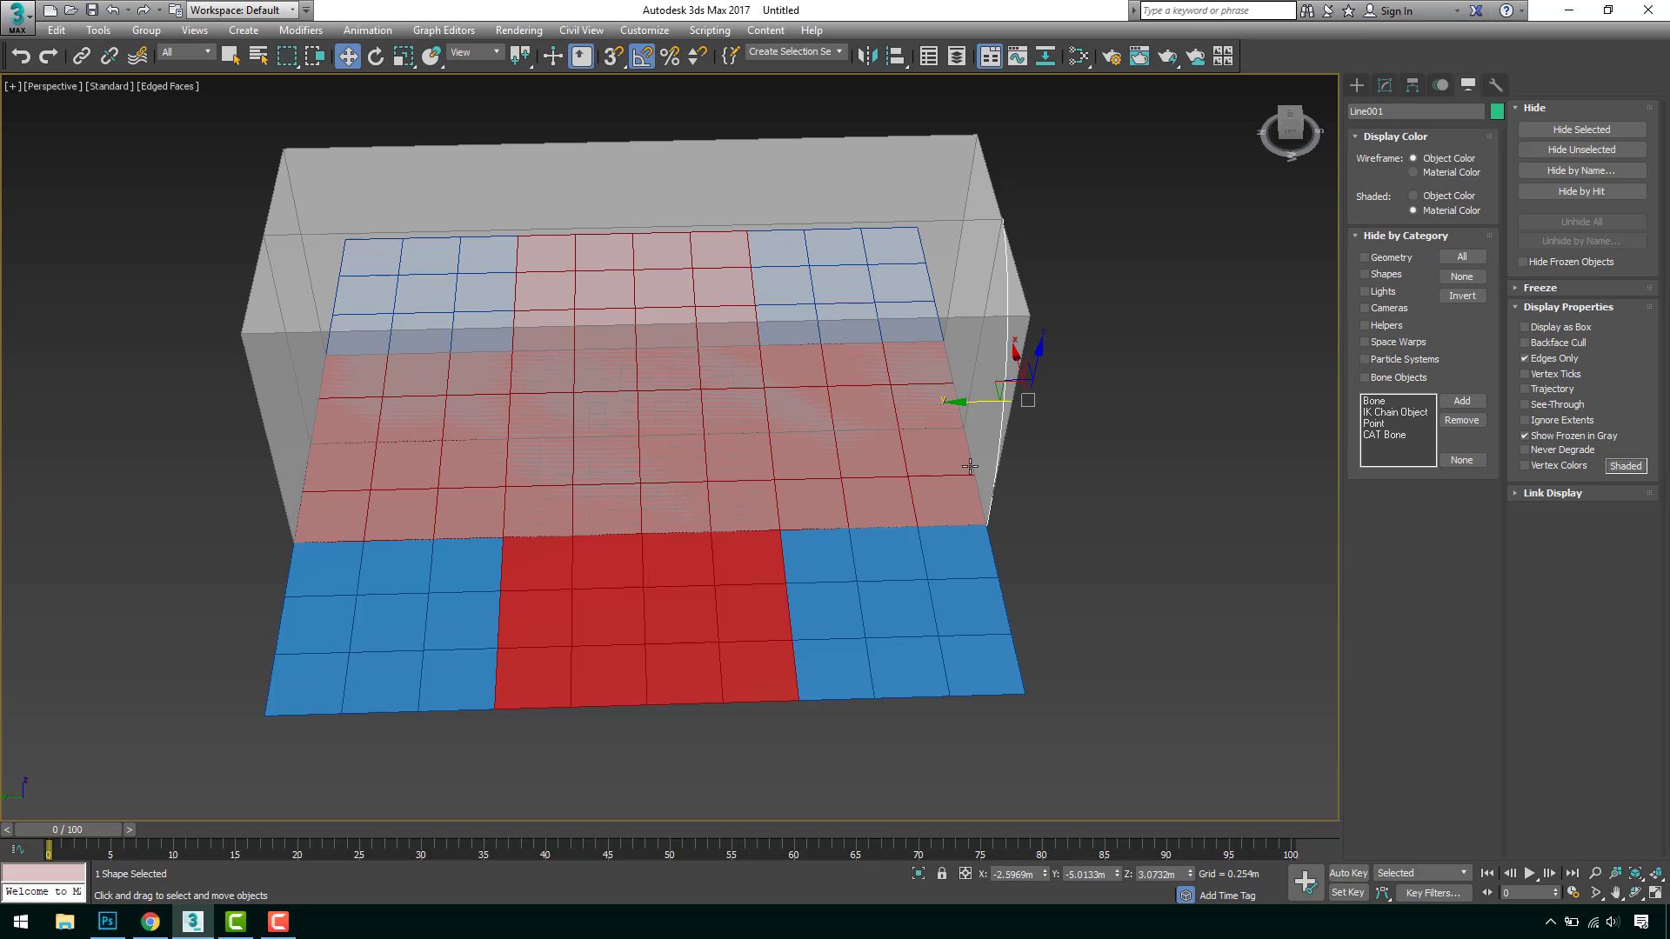
middle_click_drag(970, 466, 947, 534, "alt")
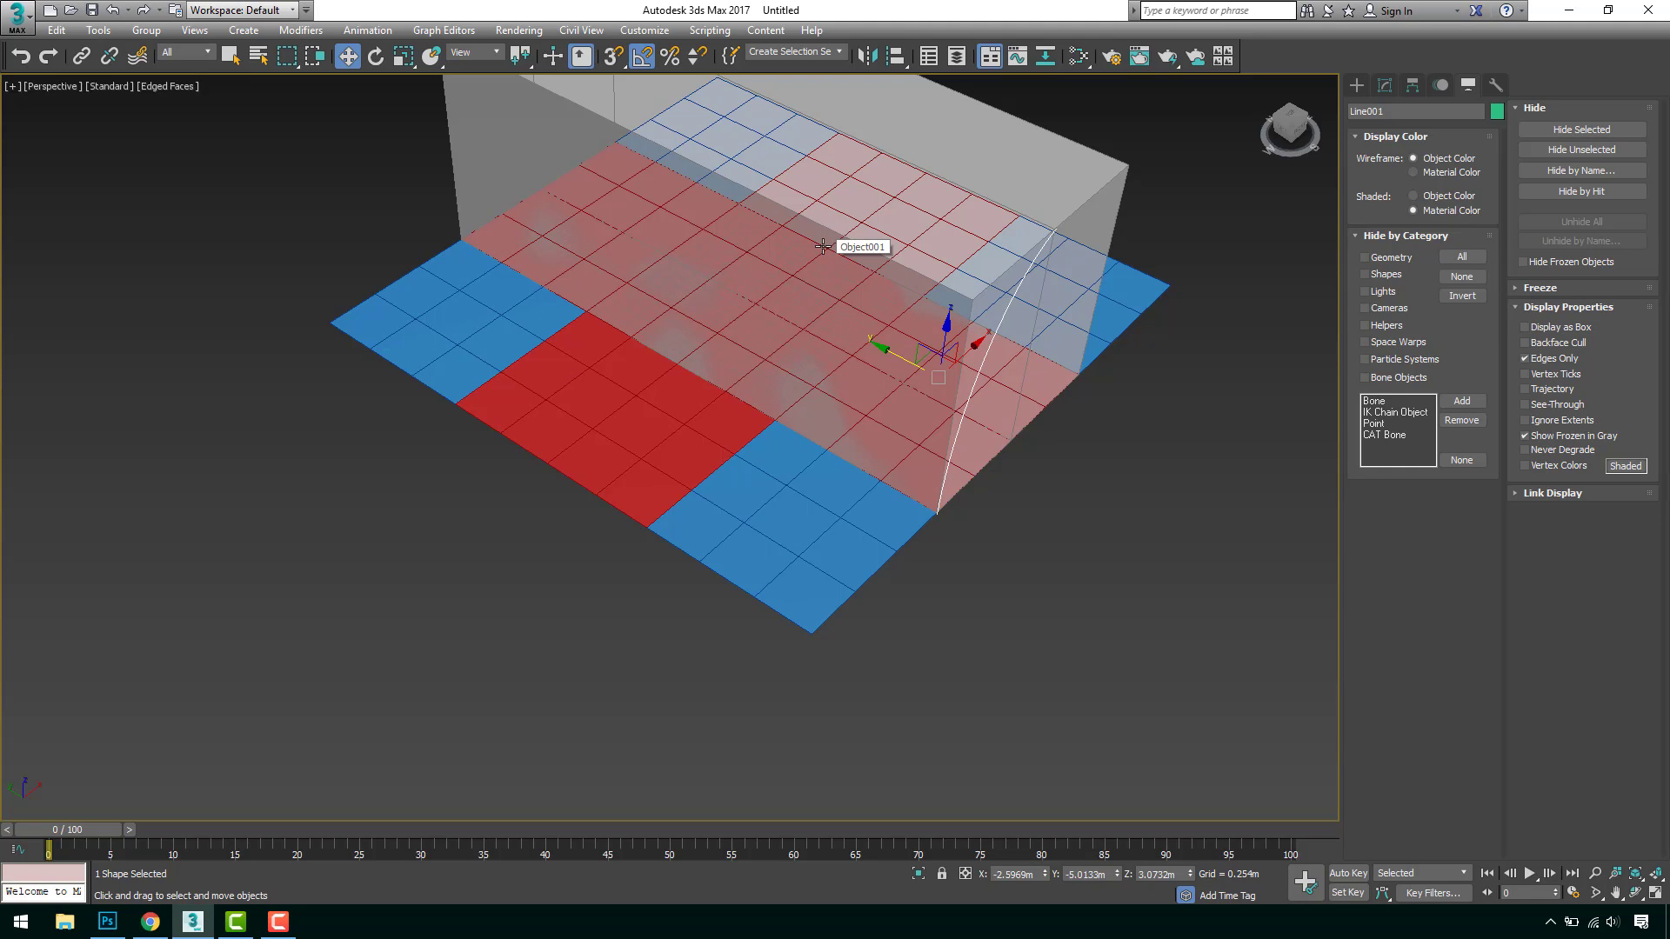
middle_click_drag(893, 385, 938, 483)
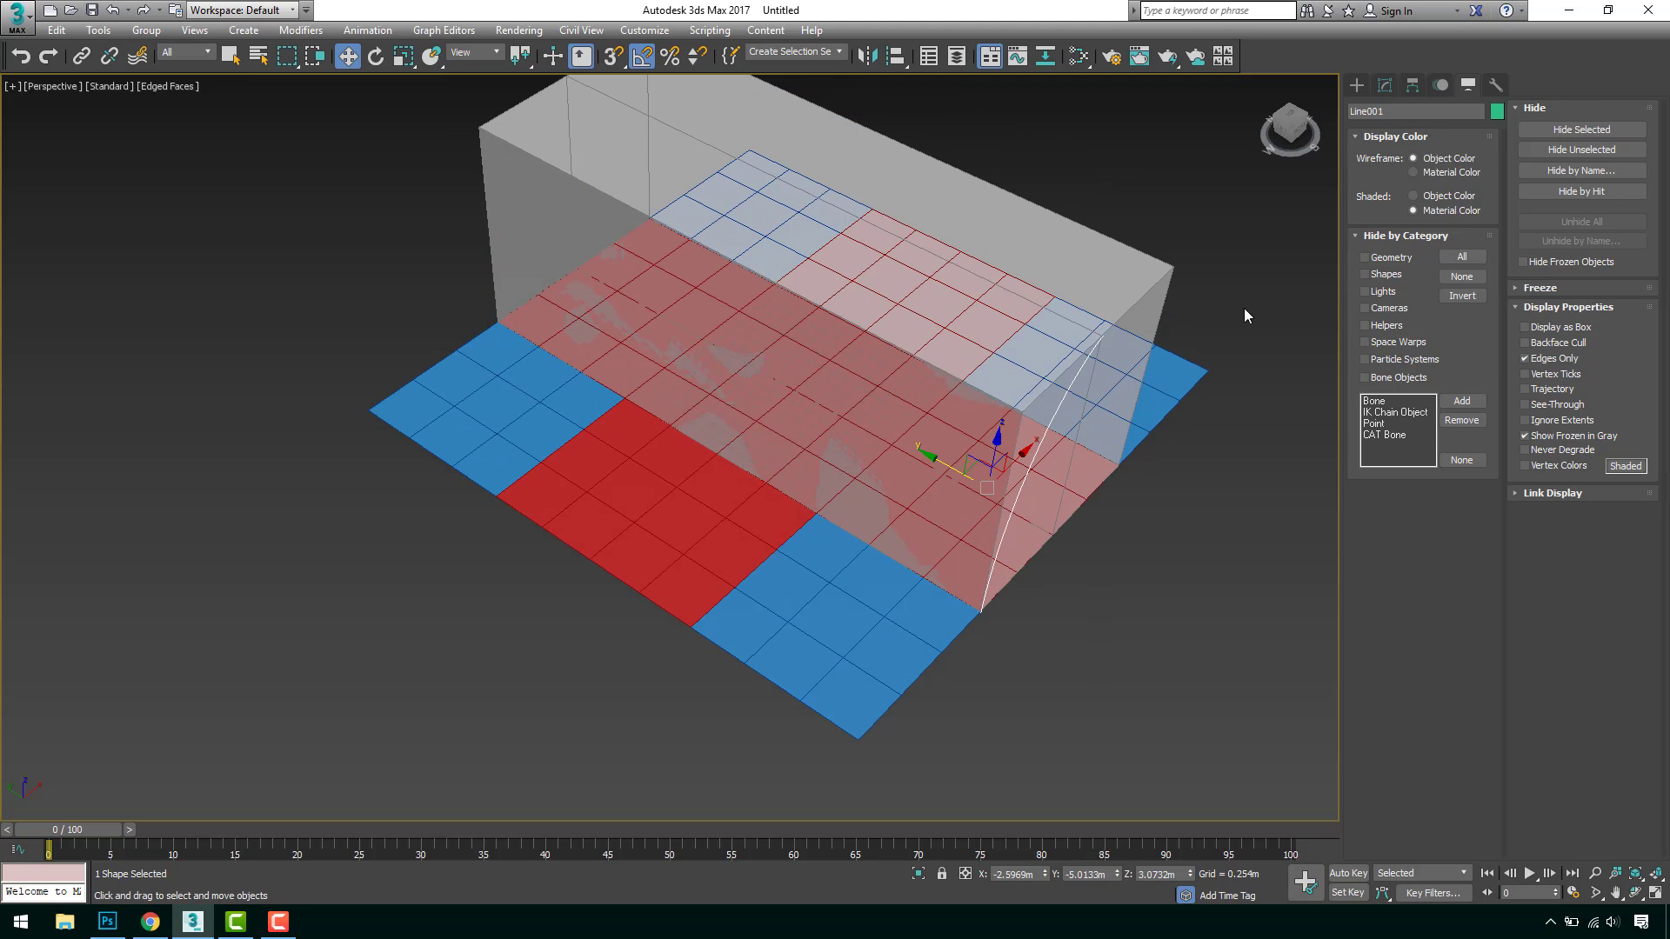
Apply an Extrude modifier to the arch spline with an amount of -10 m.
left_click(1384, 85)
left_click(1421, 137)
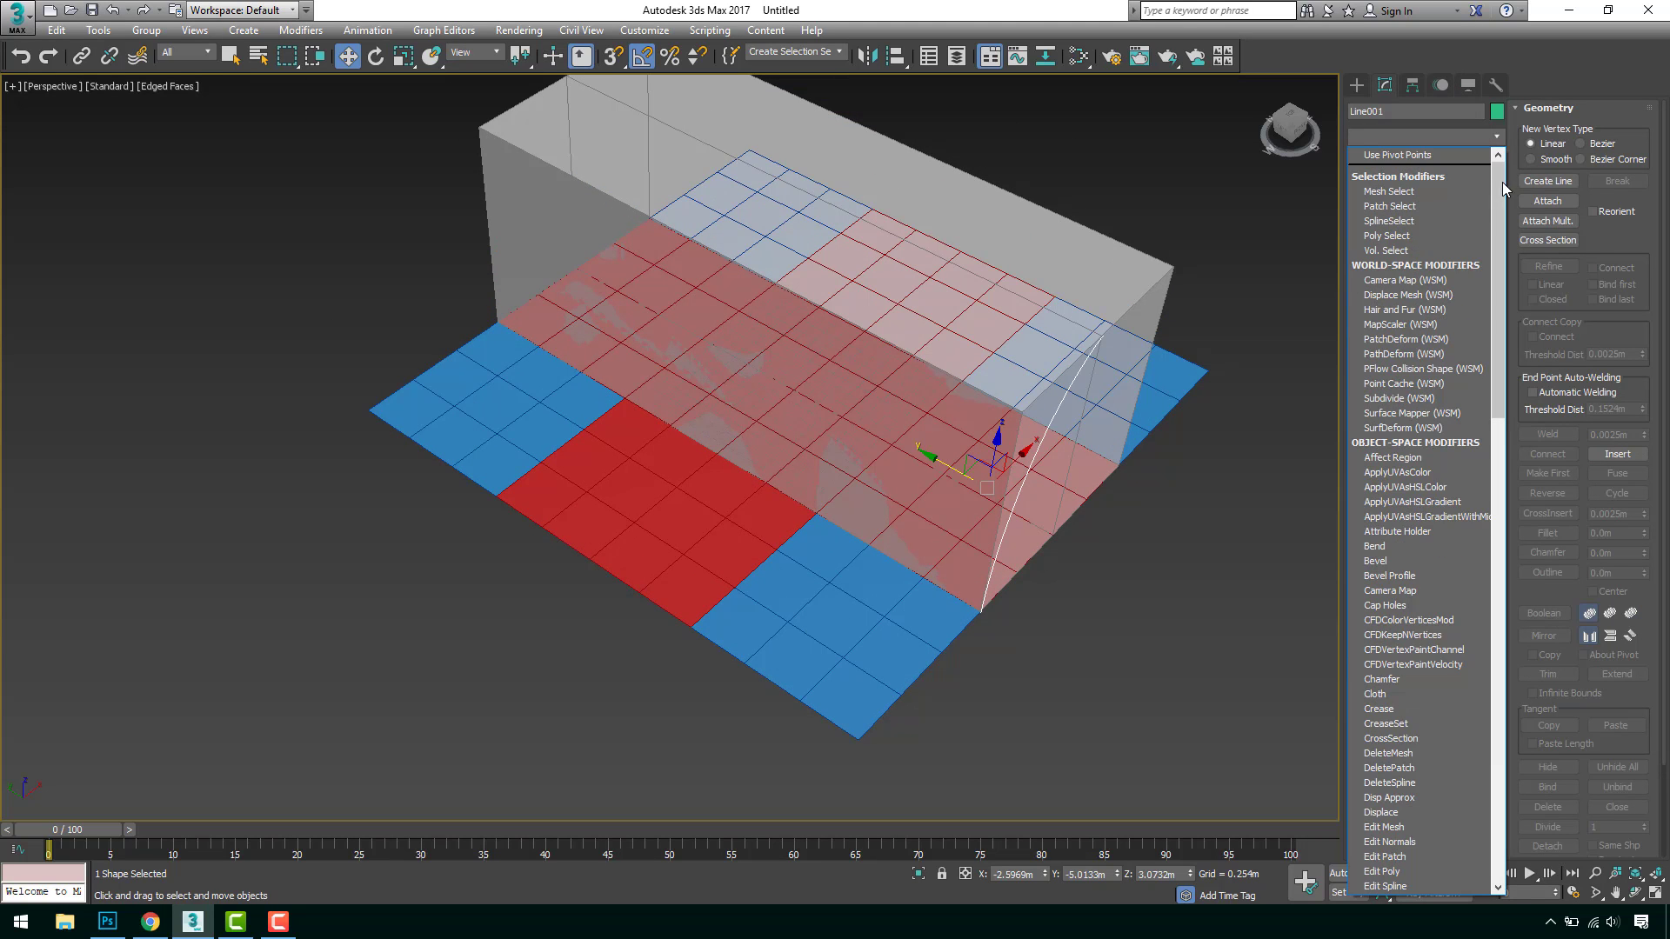
left_click_drag(1501, 181, 1510, 257)
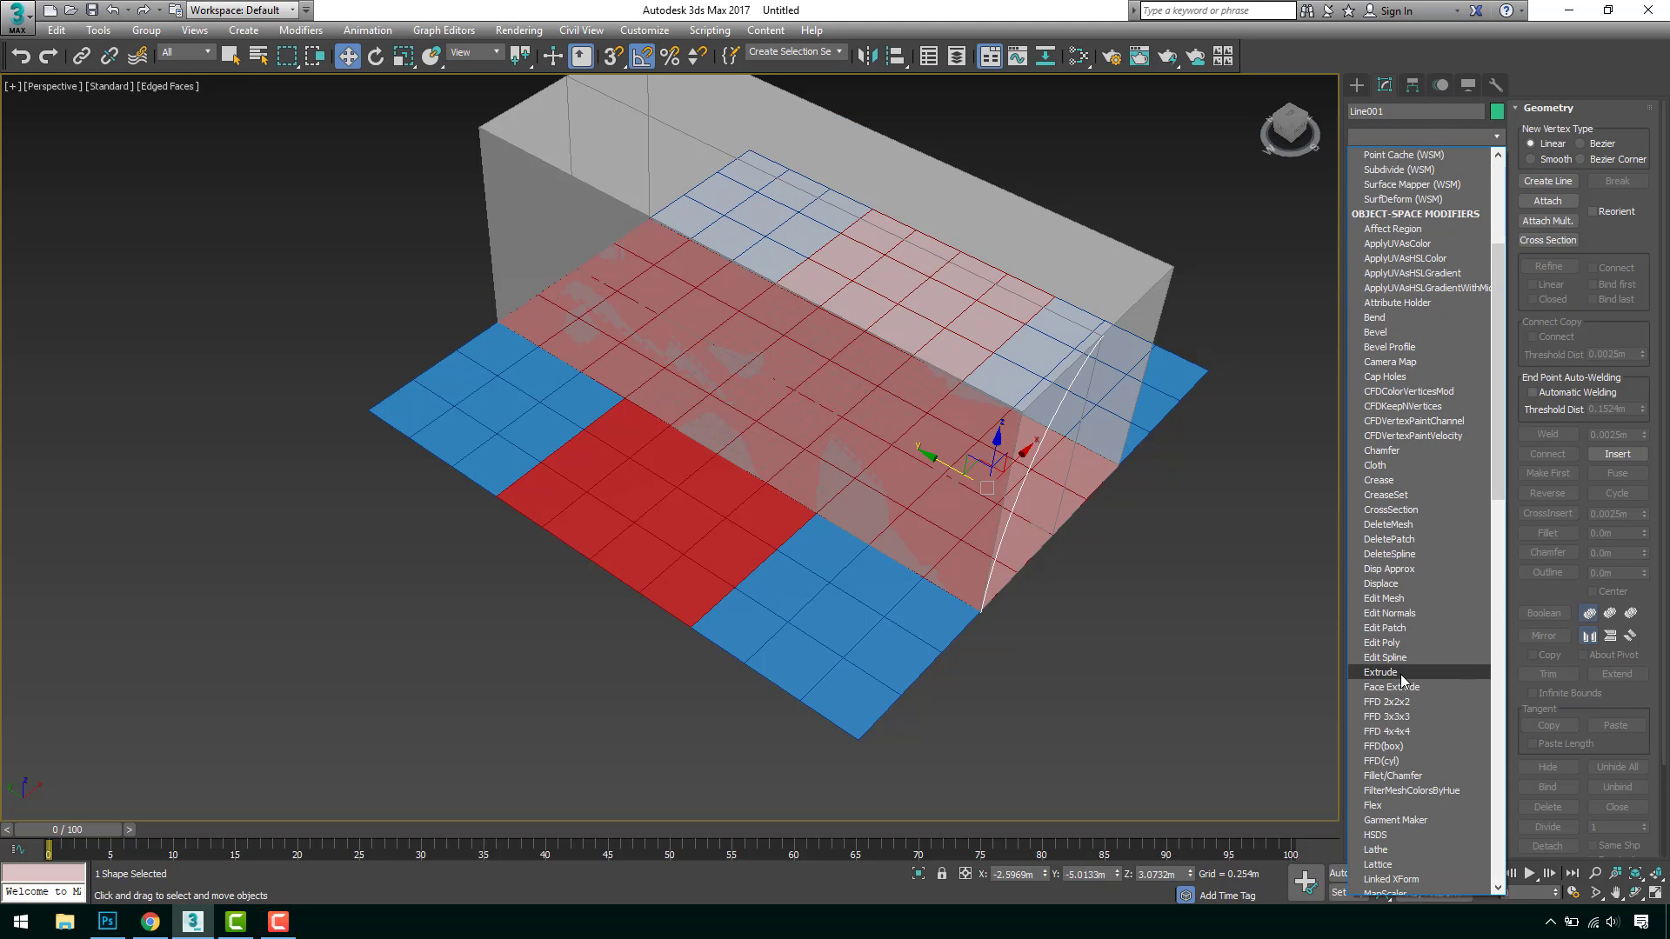
left_click(1400, 675)
middle_click_drag(1088, 477, 1019, 451)
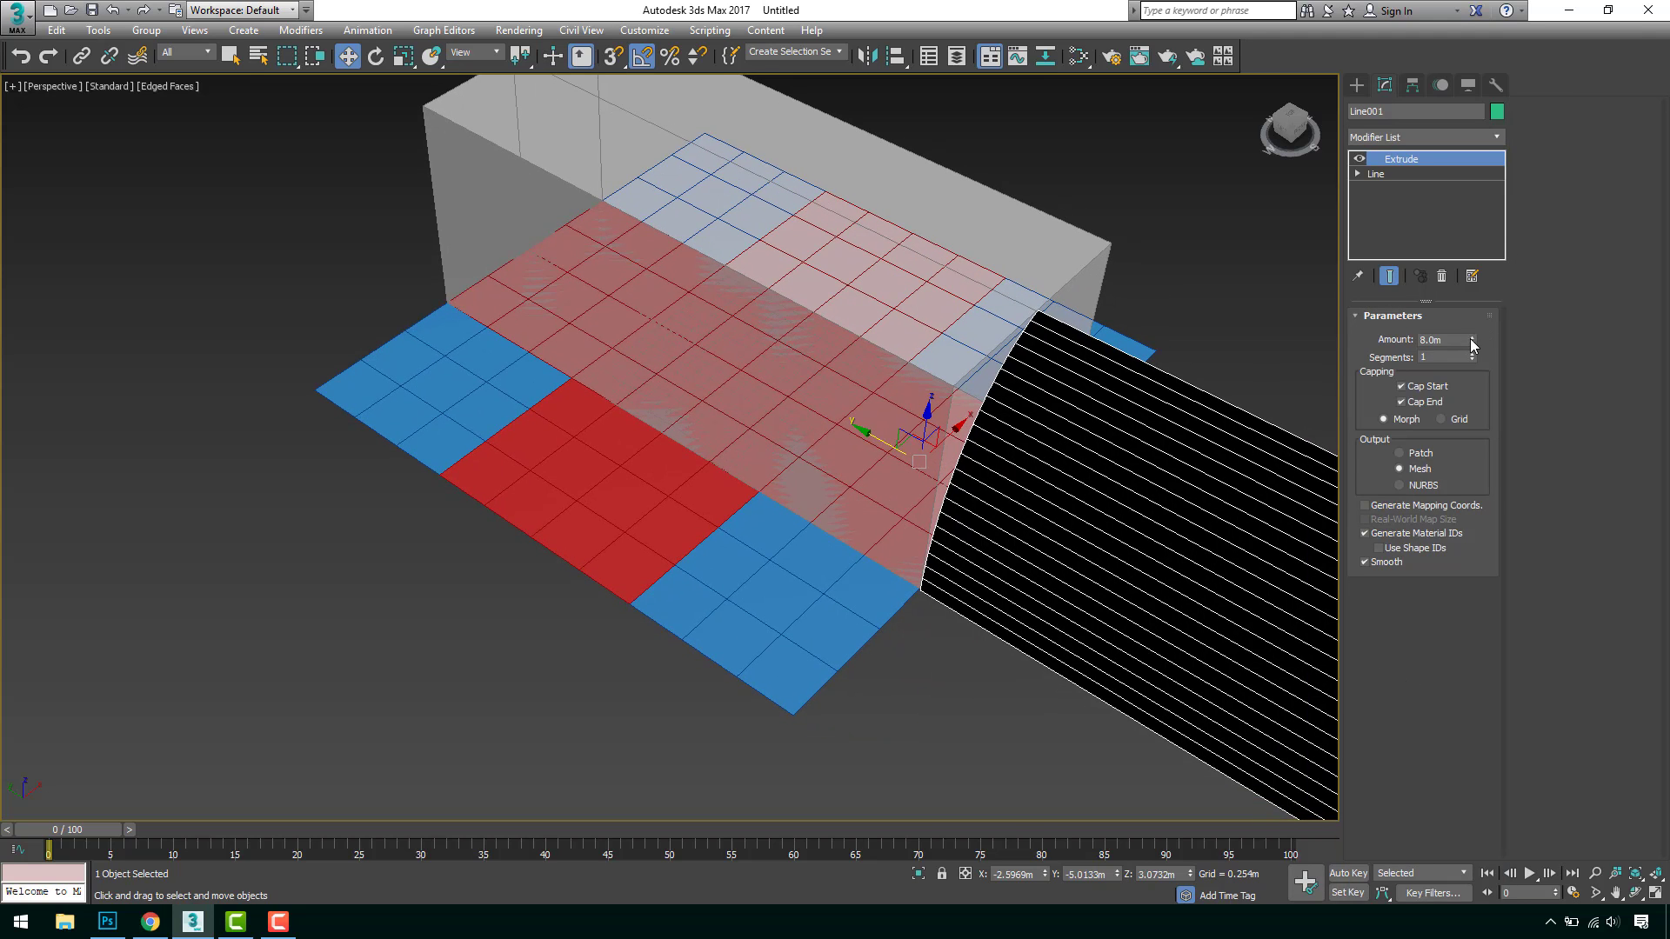
left_click_drag(1470, 338, 1571, 800)
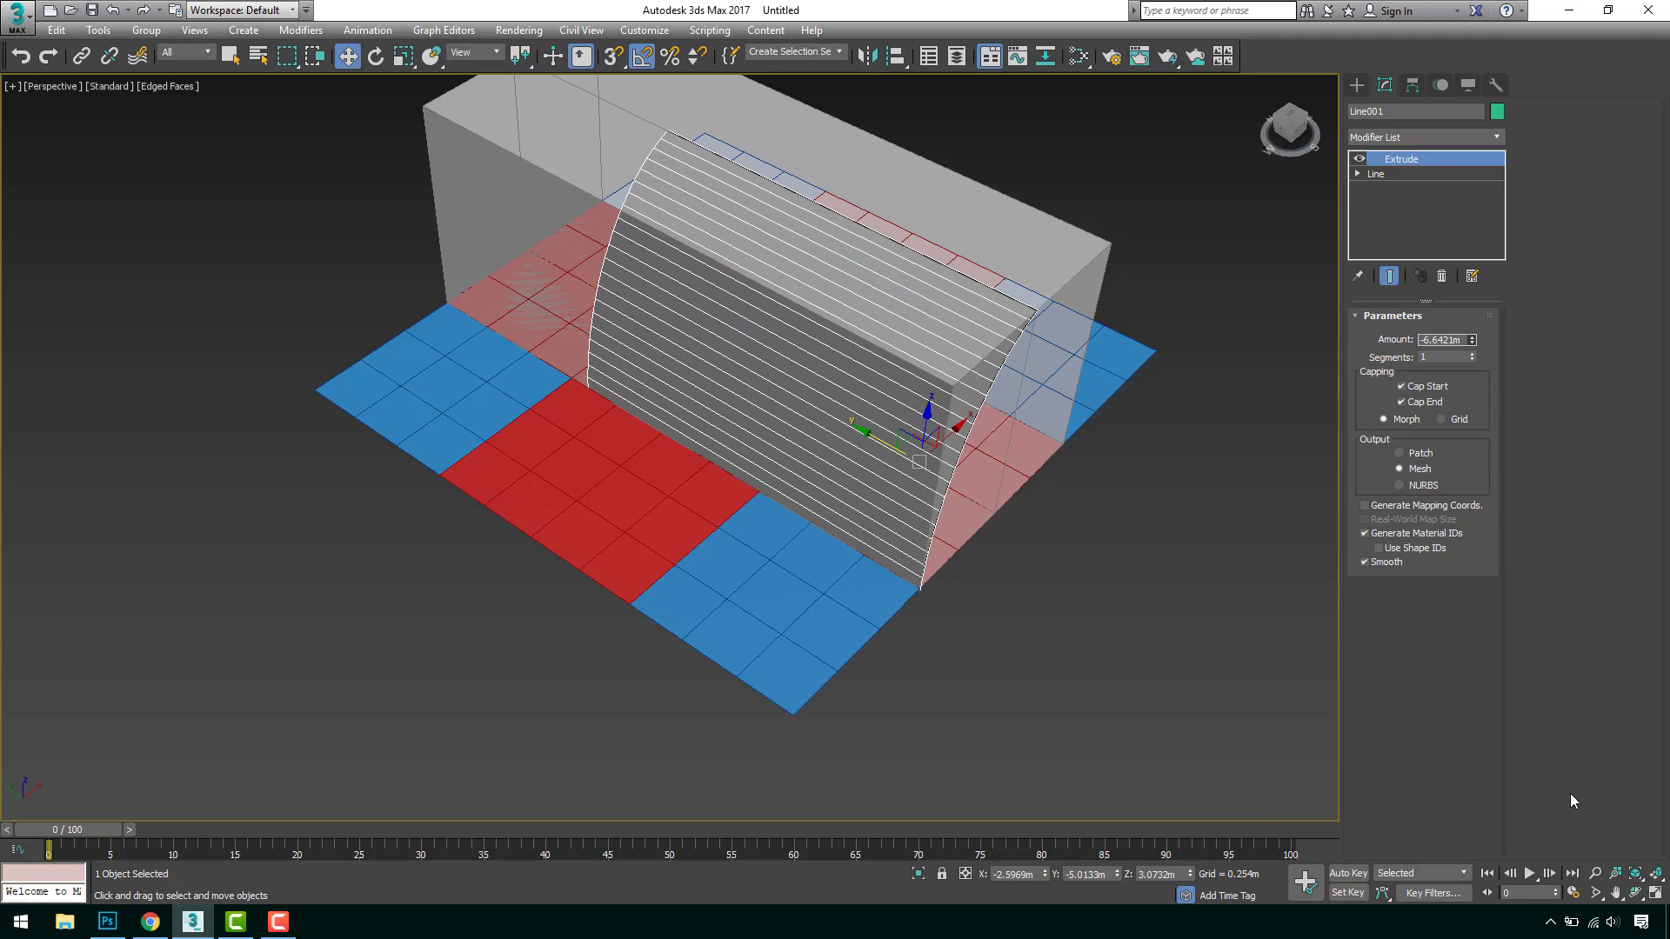
left_click_drag(1463, 340, 1297, 338)
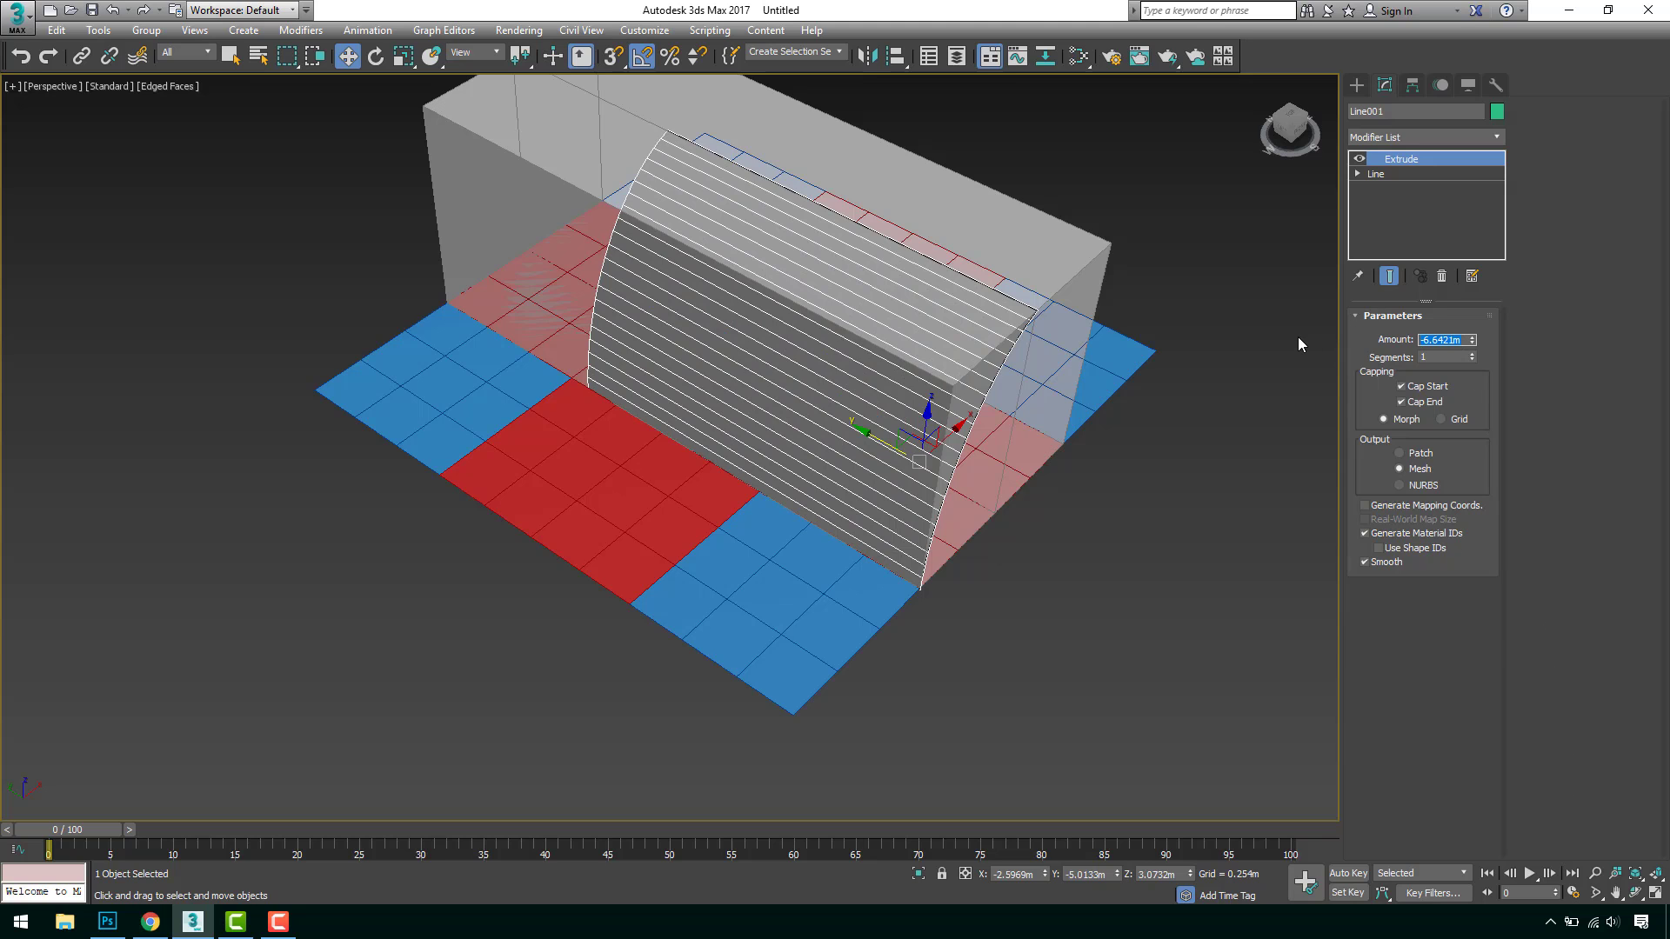
type("10")
key("Return")
type("-")
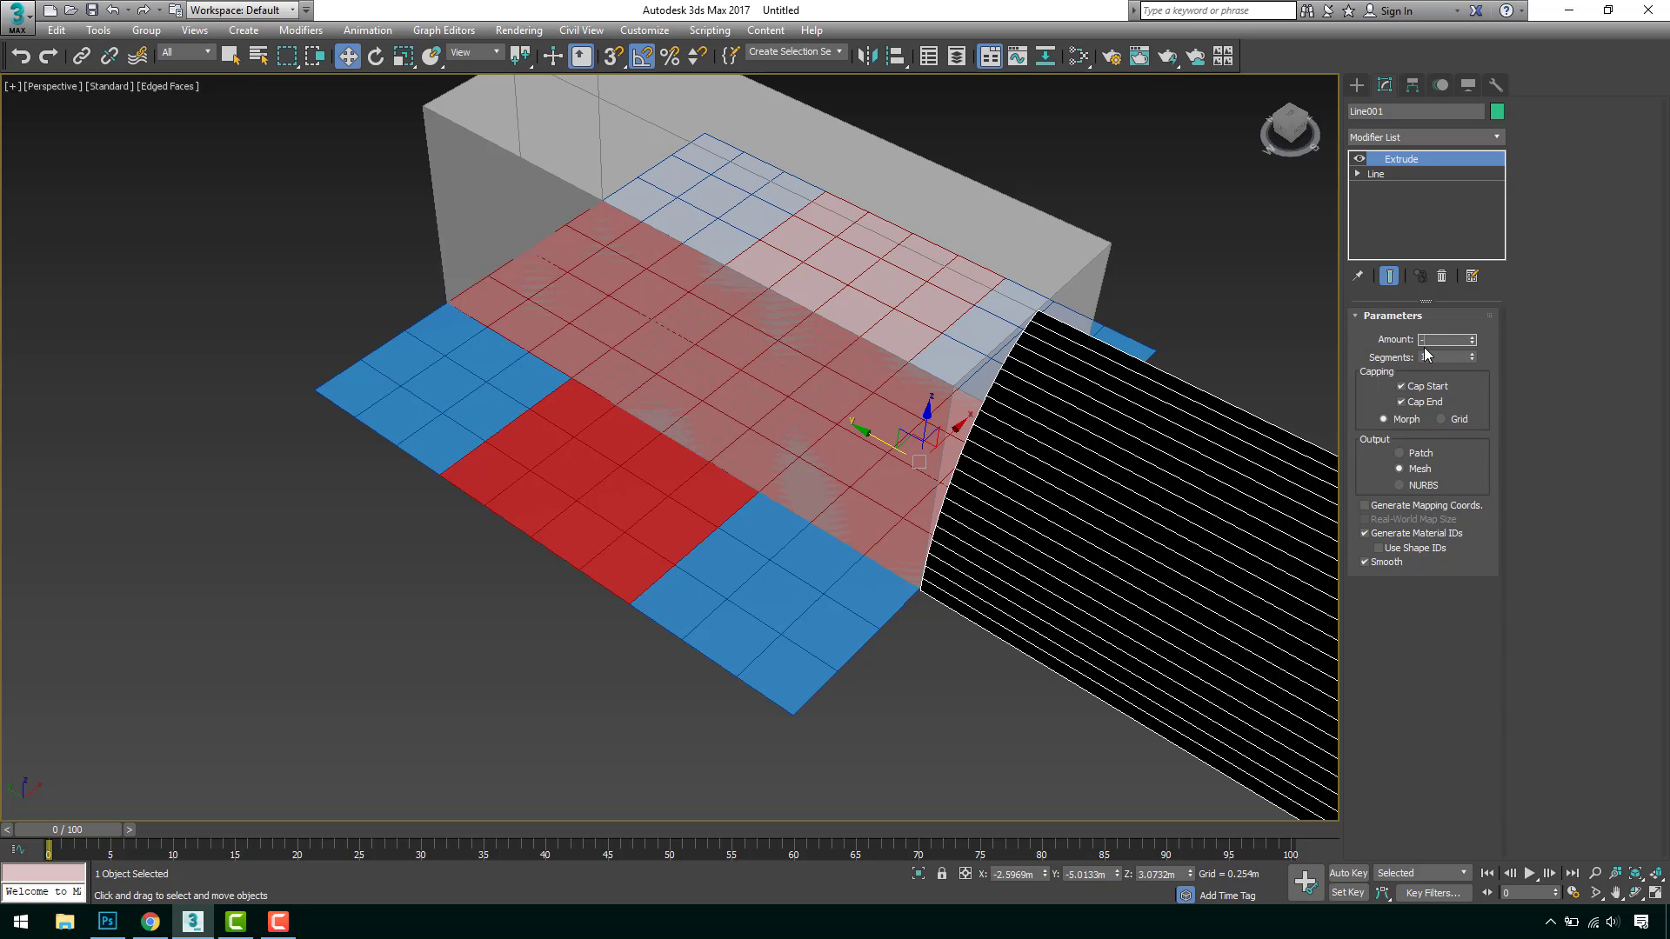
type("10")
key("Return")
Move the extruded half vault along Y to about -4.998 m to line it up with the box's end face.
middle_click_drag(1048, 374, 710, 437, "alt")
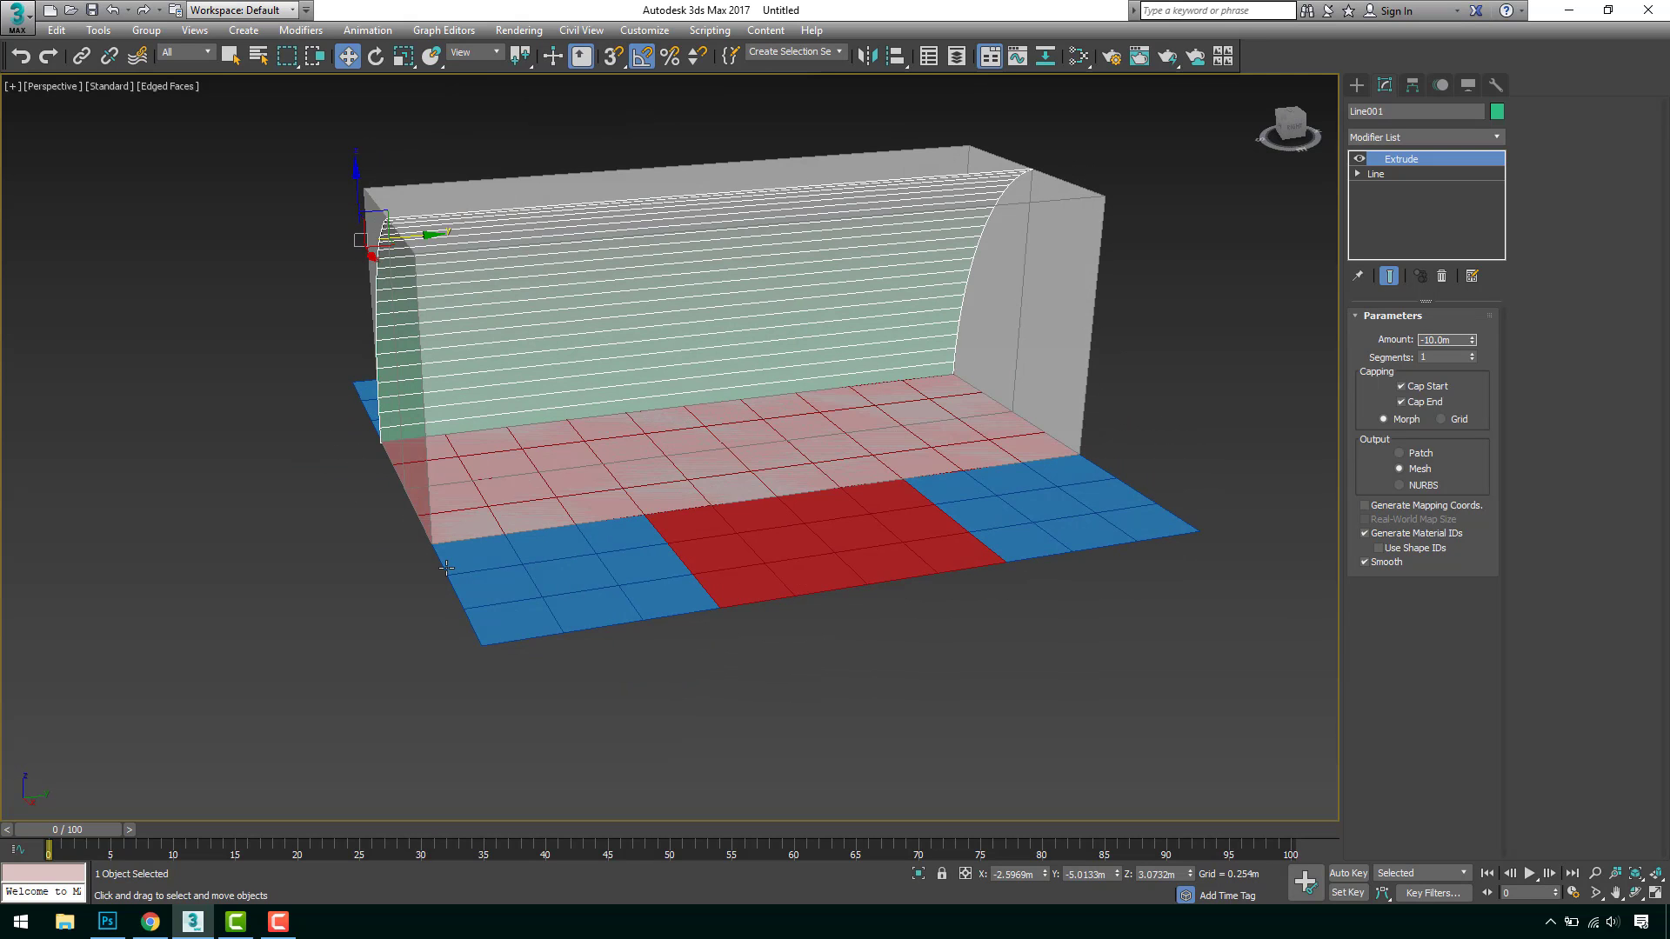
middle_click_drag(708, 363, 845, 426, "alt")
scroll(989, 351, "up", 5)
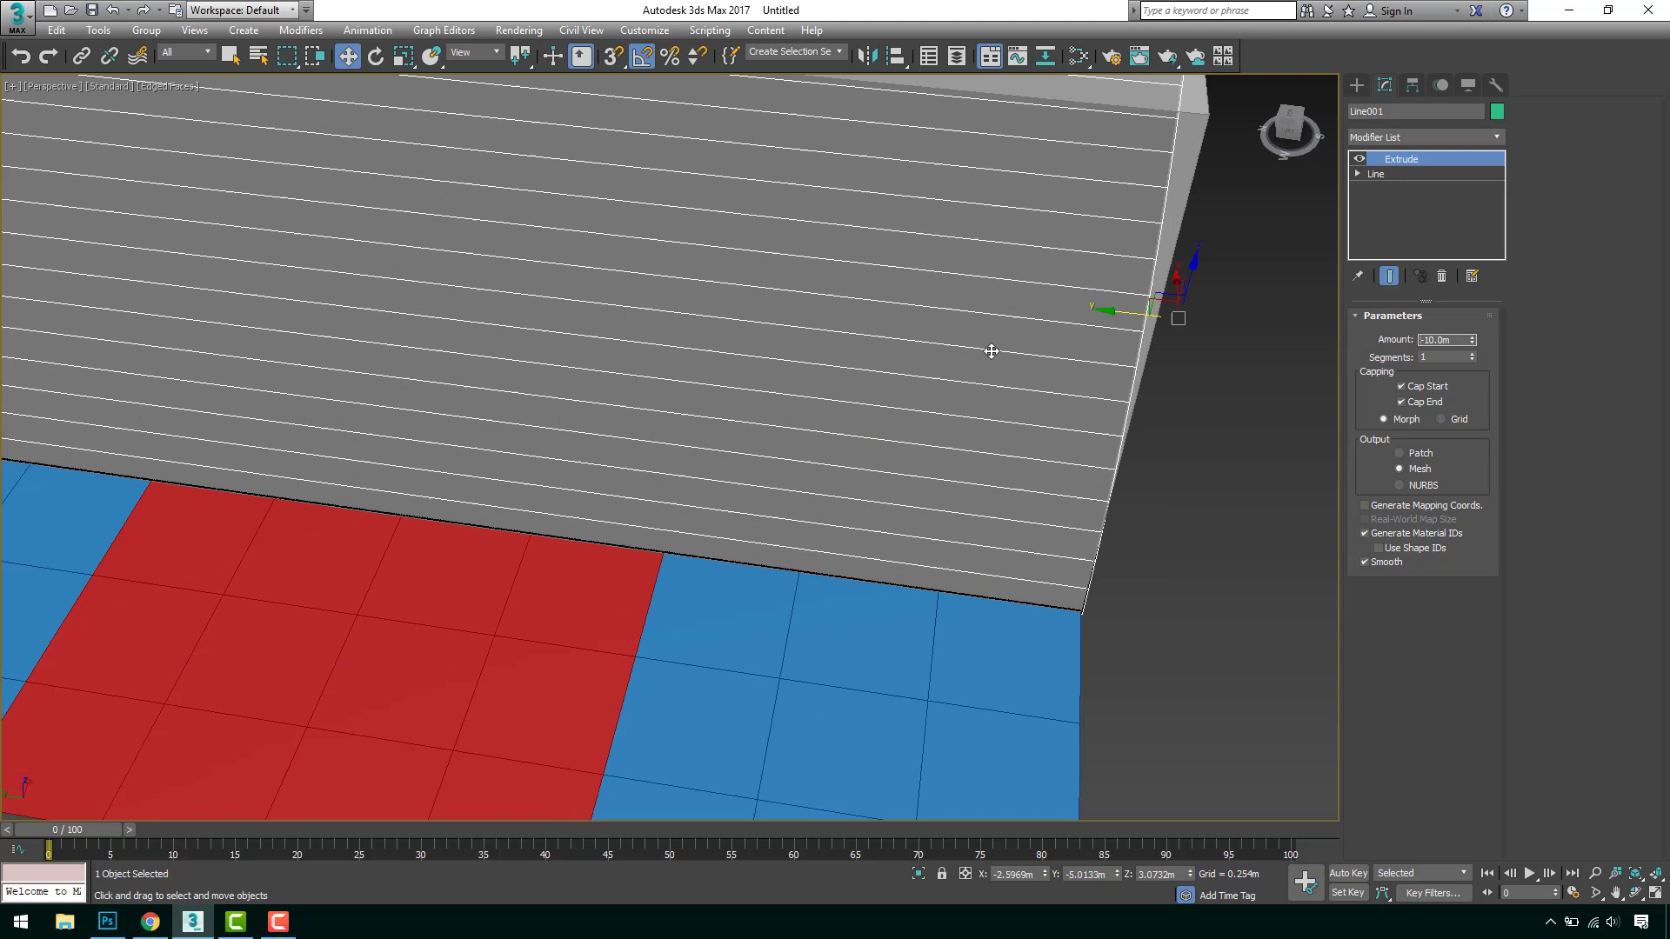
left_click_drag(1125, 312, 1125, 312)
scroll(1088, 375, "down", 4)
middle_click_drag(1082, 374, 926, 328, "alt")
Show the front view and add a Shell modifier to the extruded half vault.
key("f")
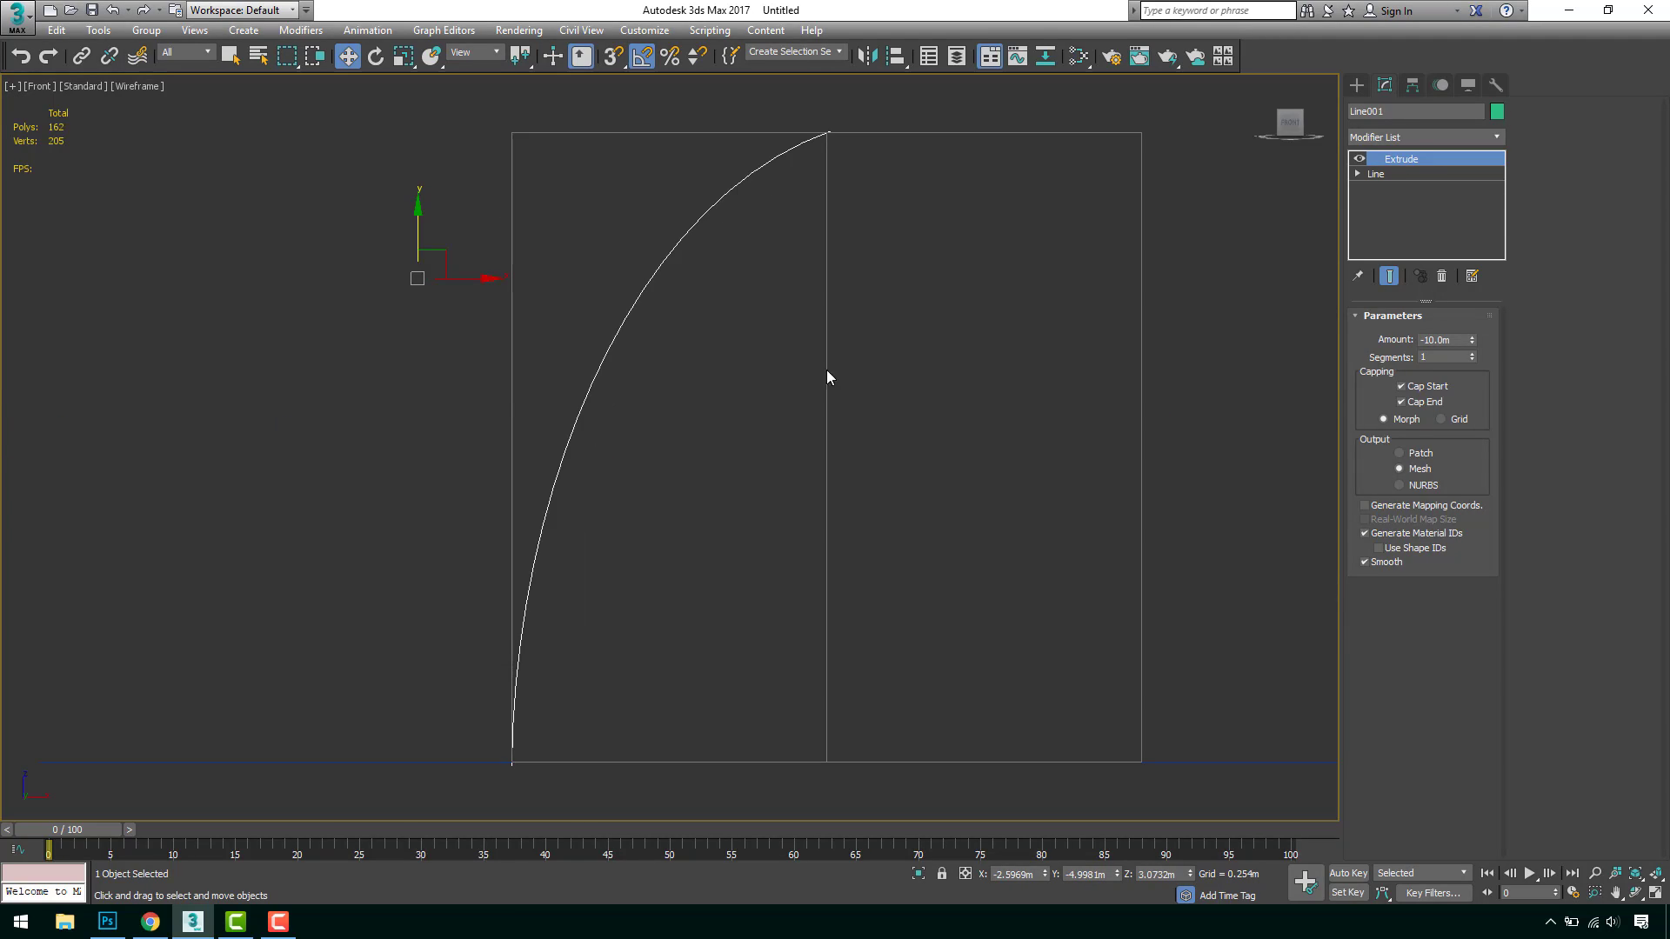
left_click(1444, 136)
left_click_drag(1500, 211, 1507, 608)
left_click(1398, 405)
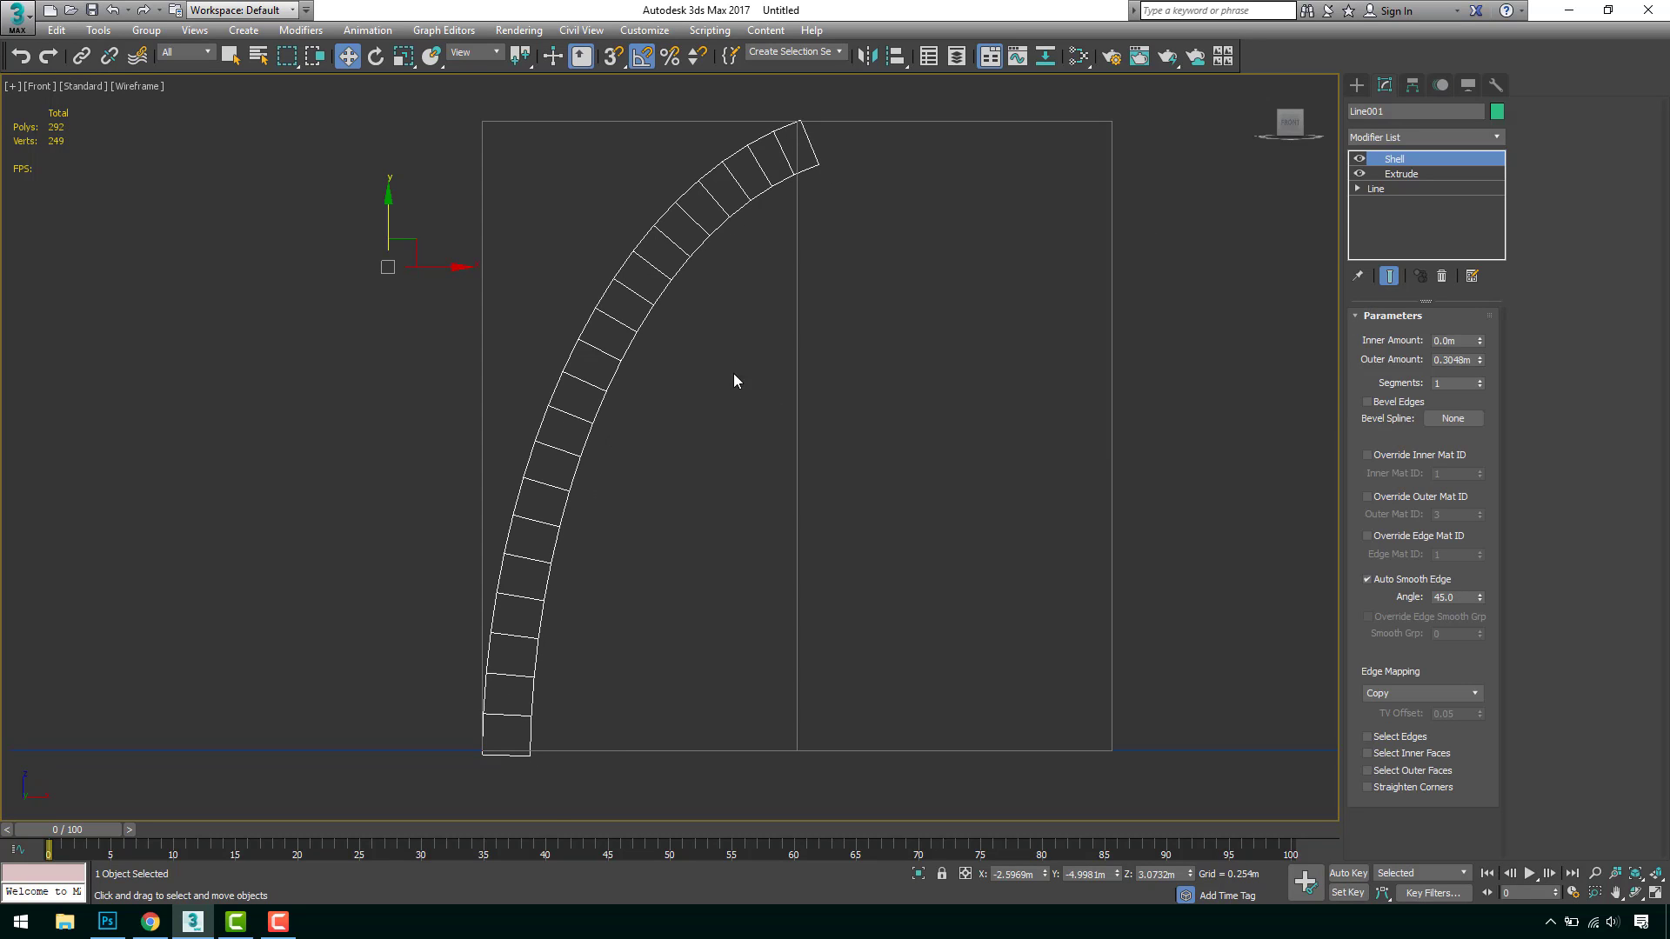
Try the Shell with a zero outer amount and an inner amount of about 0.286 m, and reset the inner amount to 0.
right_click(1480, 359)
left_click_drag(1480, 340, 1301, 253)
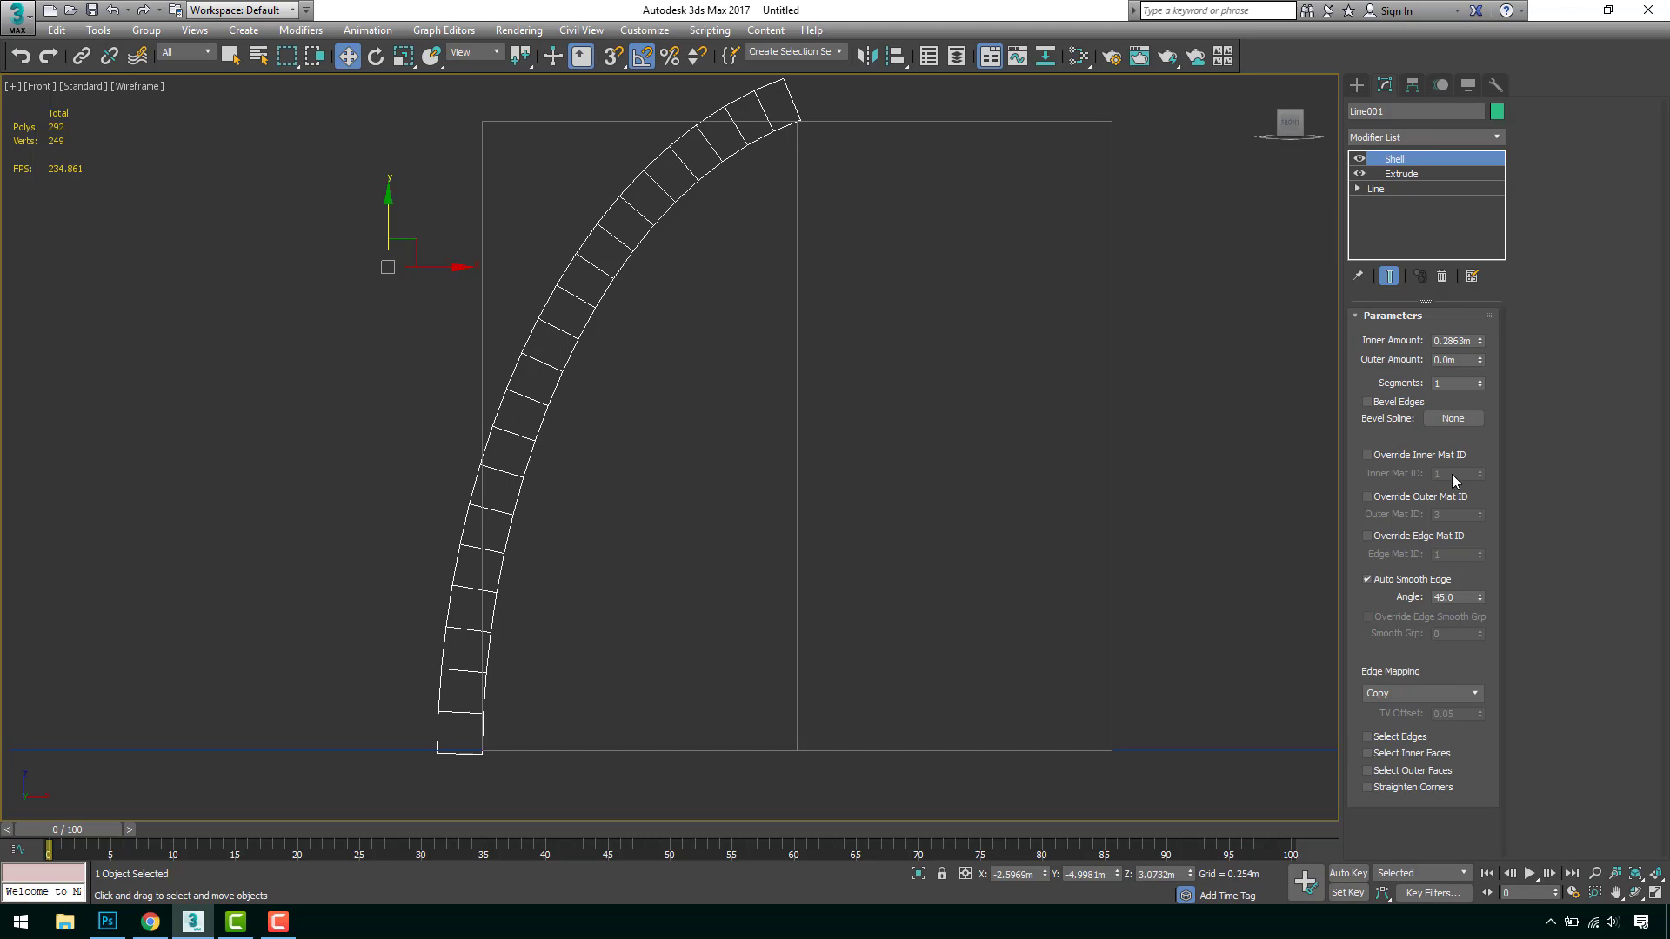
right_click(1481, 342)
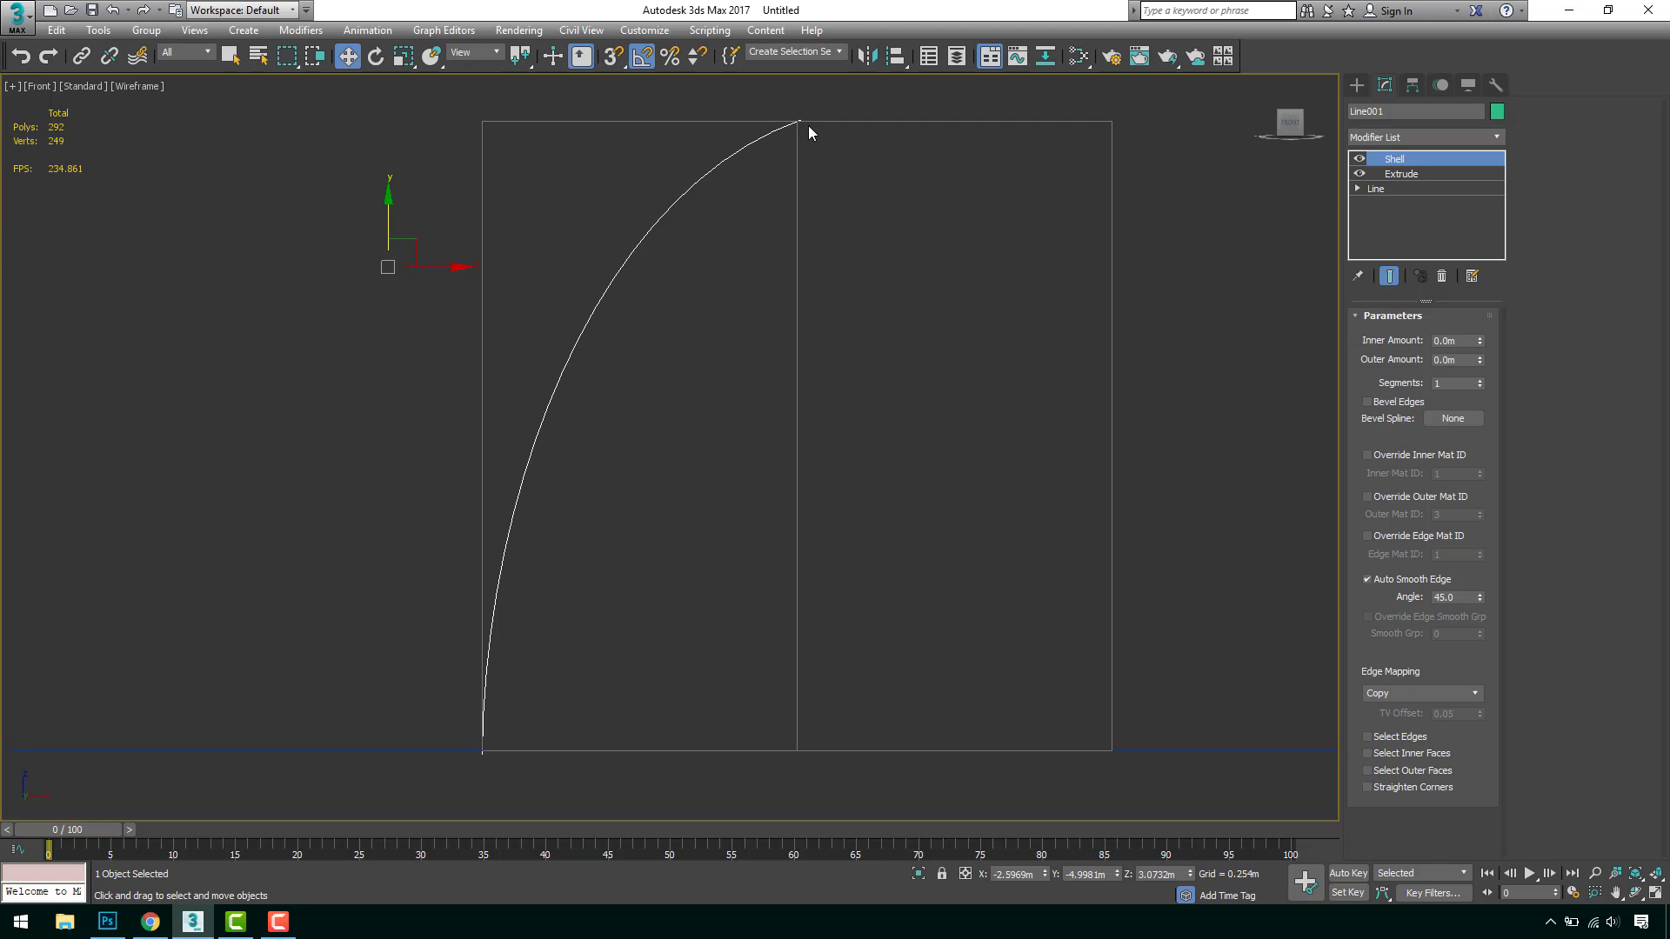
Thicken the half vault towards its inside by setting the Shell's outer amount to 0.25 m.
left_click_drag(1480, 357, 1475, 396)
double_click(1474, 360)
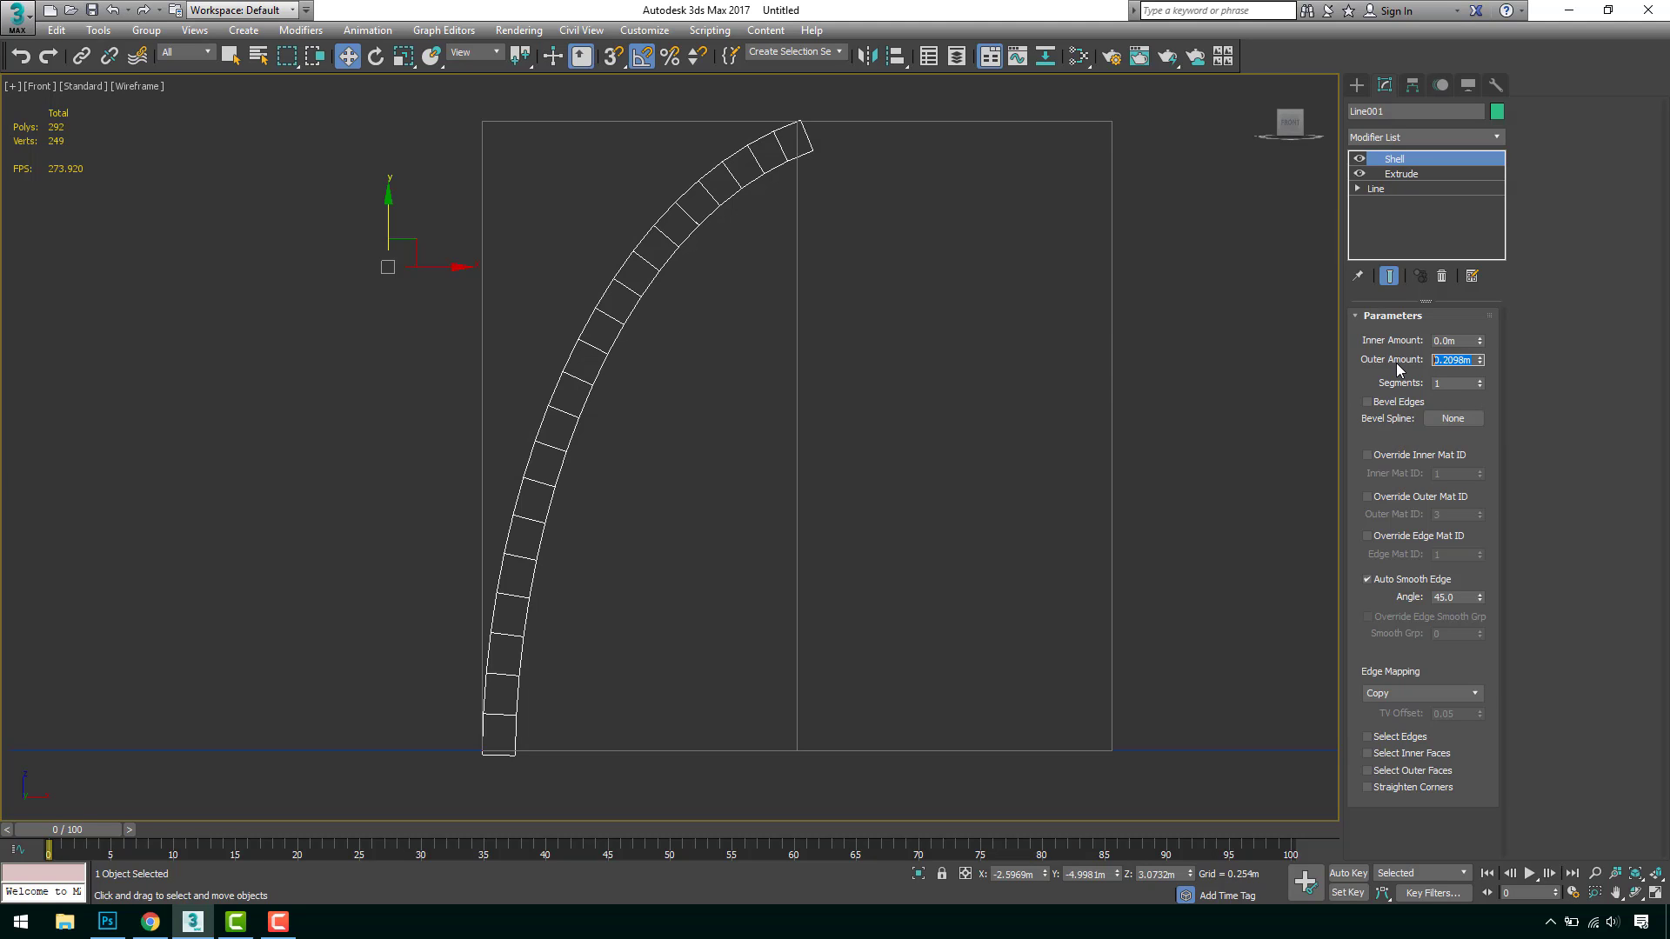
type("0.35")
key("Return")
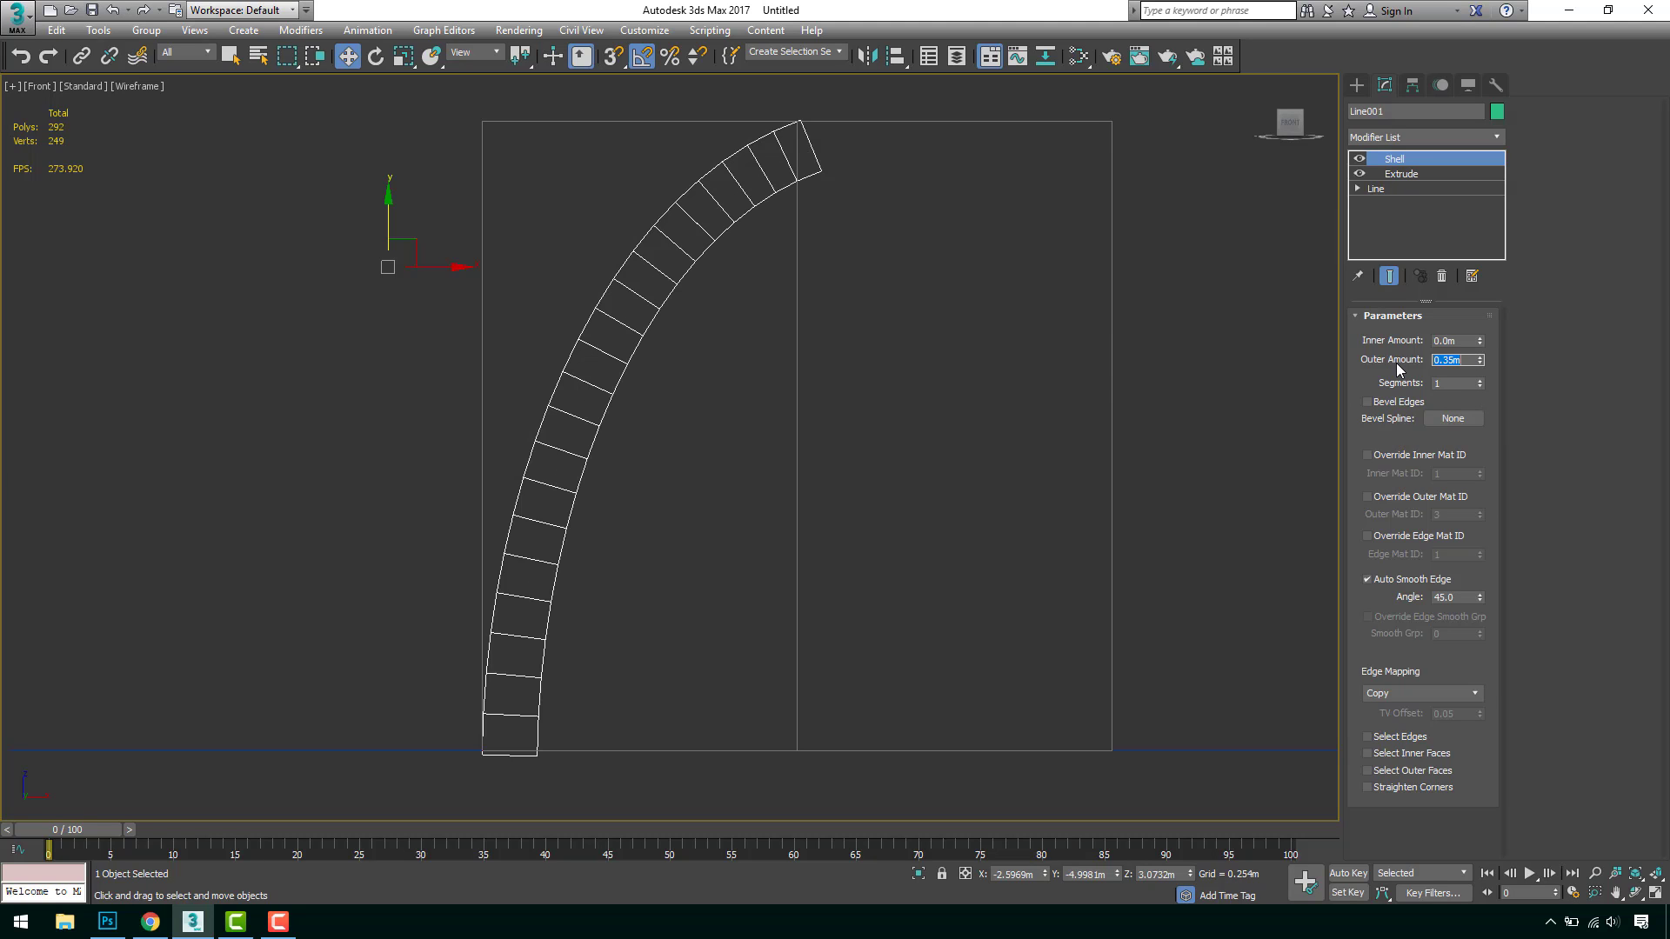
type(".25")
key("Return")
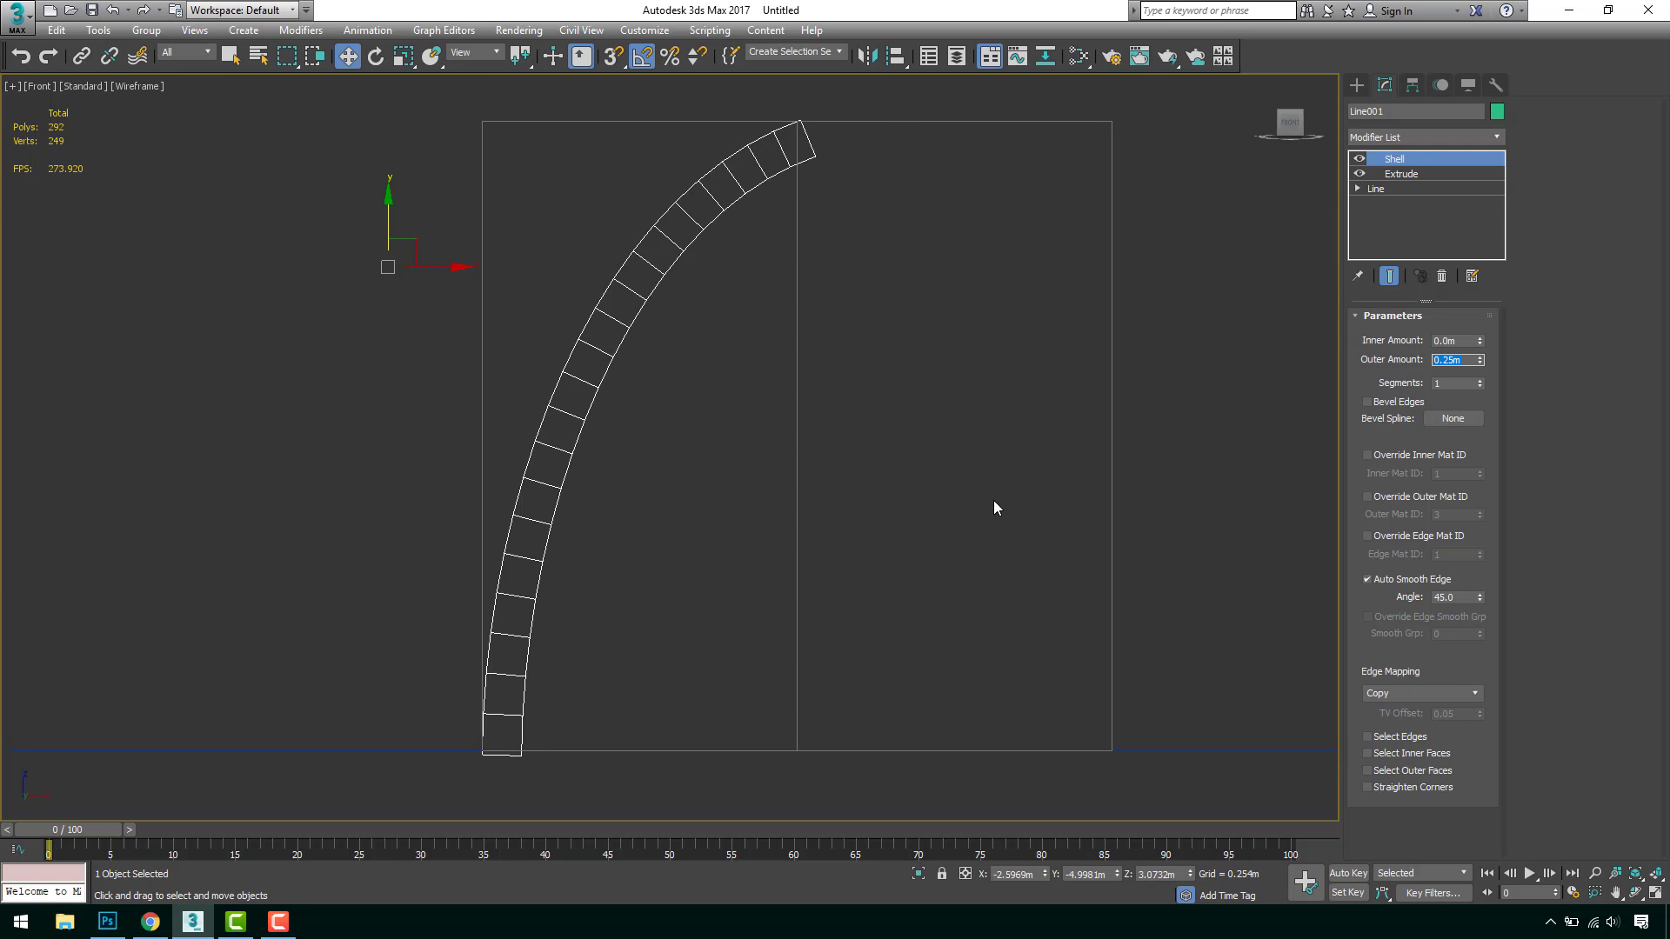
Return to the perspective view and add a Symmetry modifier to the shelled half vault.
middle_click_drag(880, 400, 910, 298)
scroll(544, 675, "up", 2)
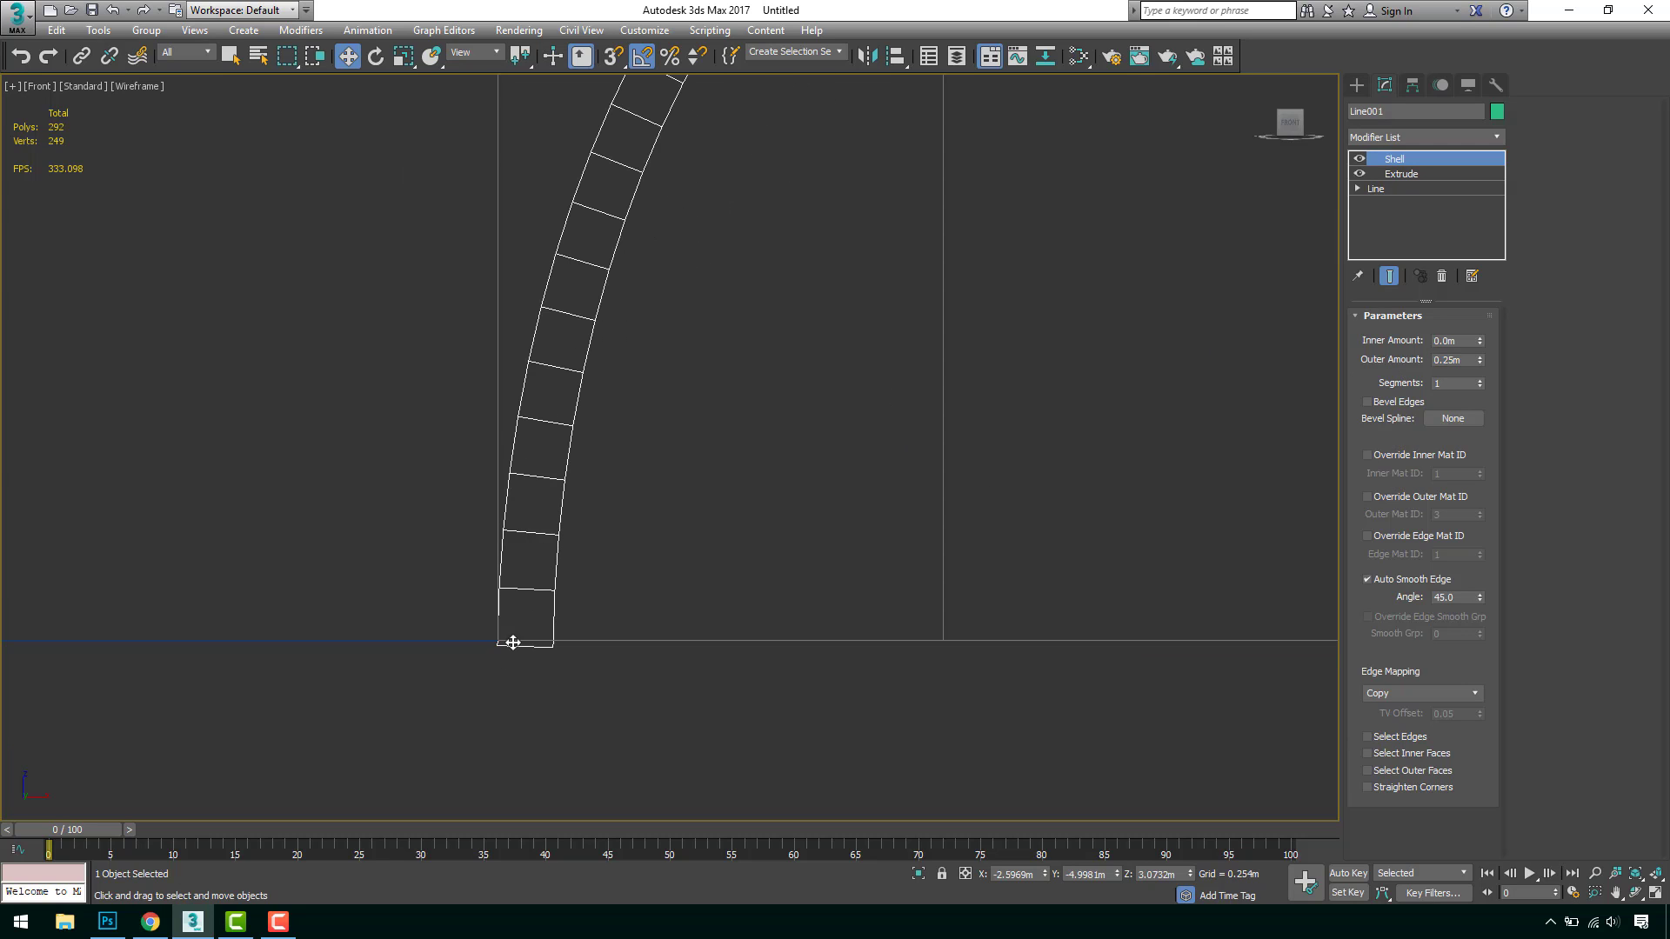
scroll(613, 624, "down", 3)
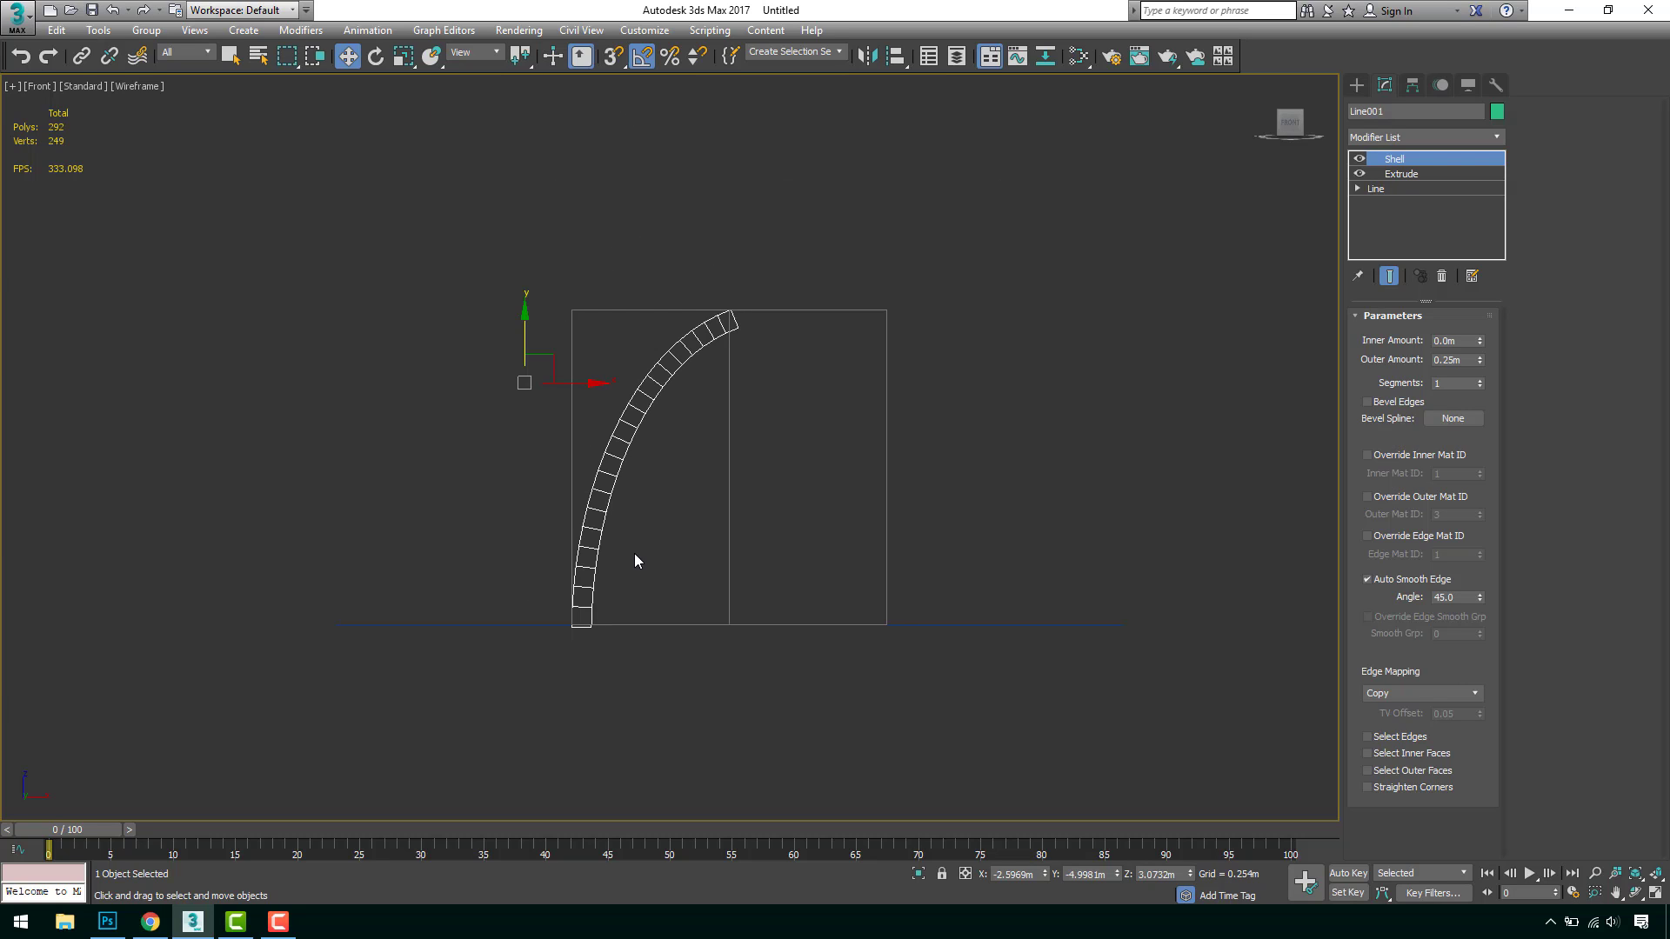
scroll(691, 431, "up", 2)
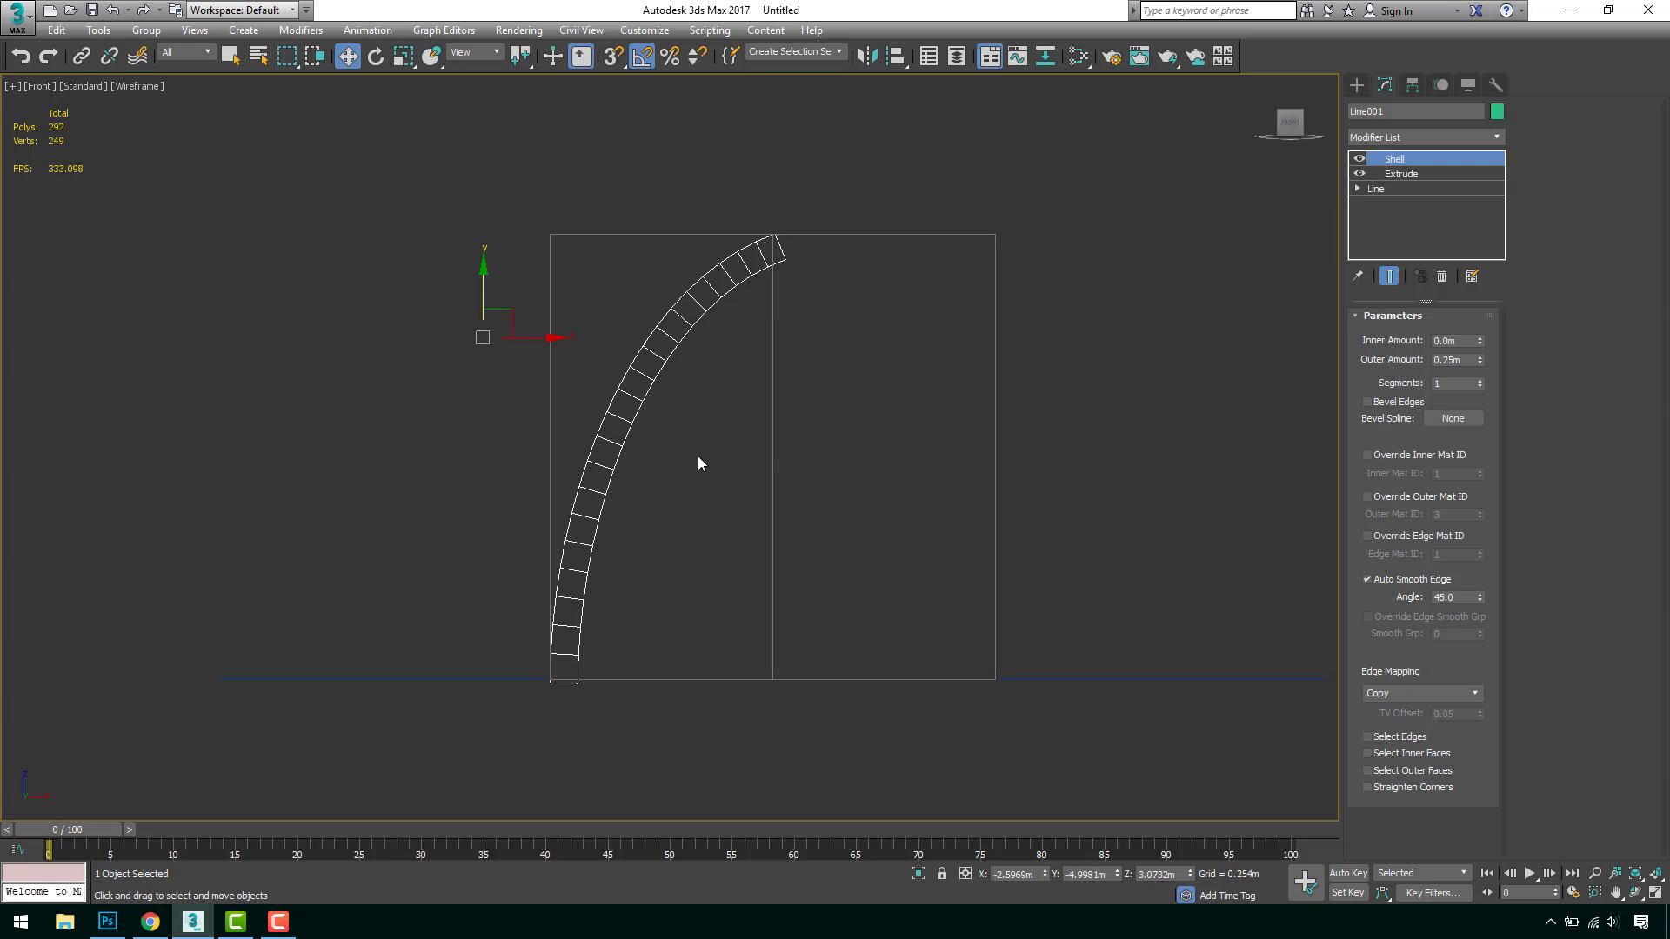
middle_click_drag(759, 324, 798, 260)
key("p")
middle_click_drag(790, 391, 853, 355, "alt")
scroll(910, 328, "down", 3)
left_click(1451, 136)
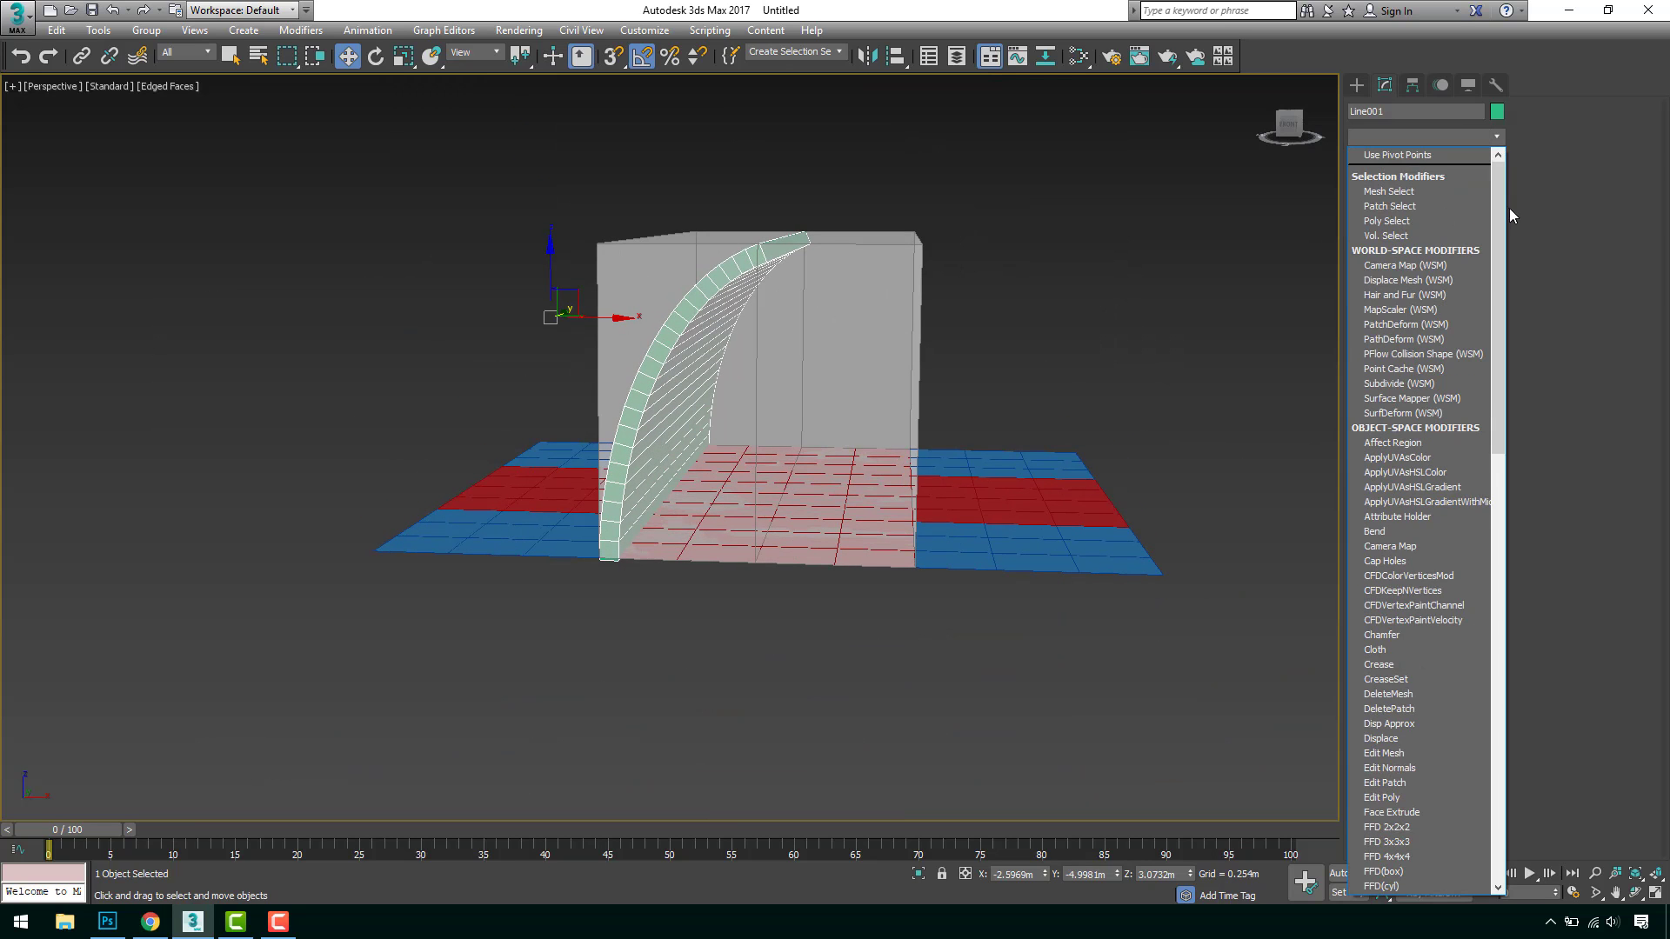
left_click_drag(1507, 207, 1506, 630)
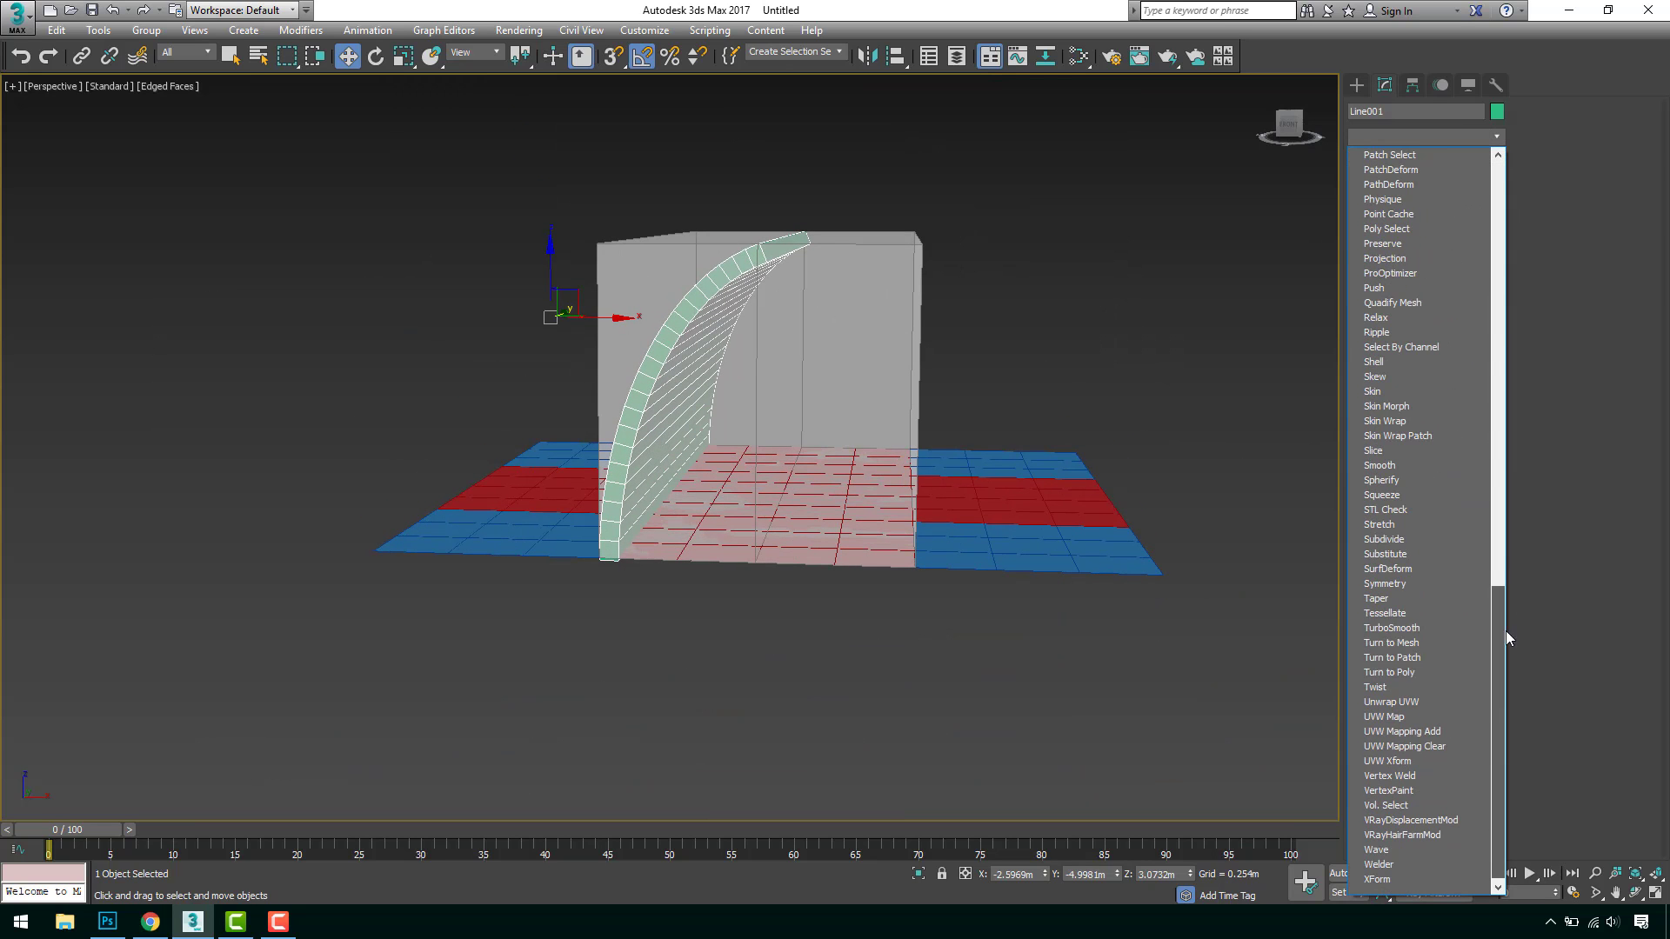
left_click(1442, 586)
In the front view, move the Symmetry mirror along X to about -0.74 m and flip the mirrored side.
middle_click_drag(887, 522, 791, 400)
key("f")
key("z")
scroll(845, 439, "down", 4)
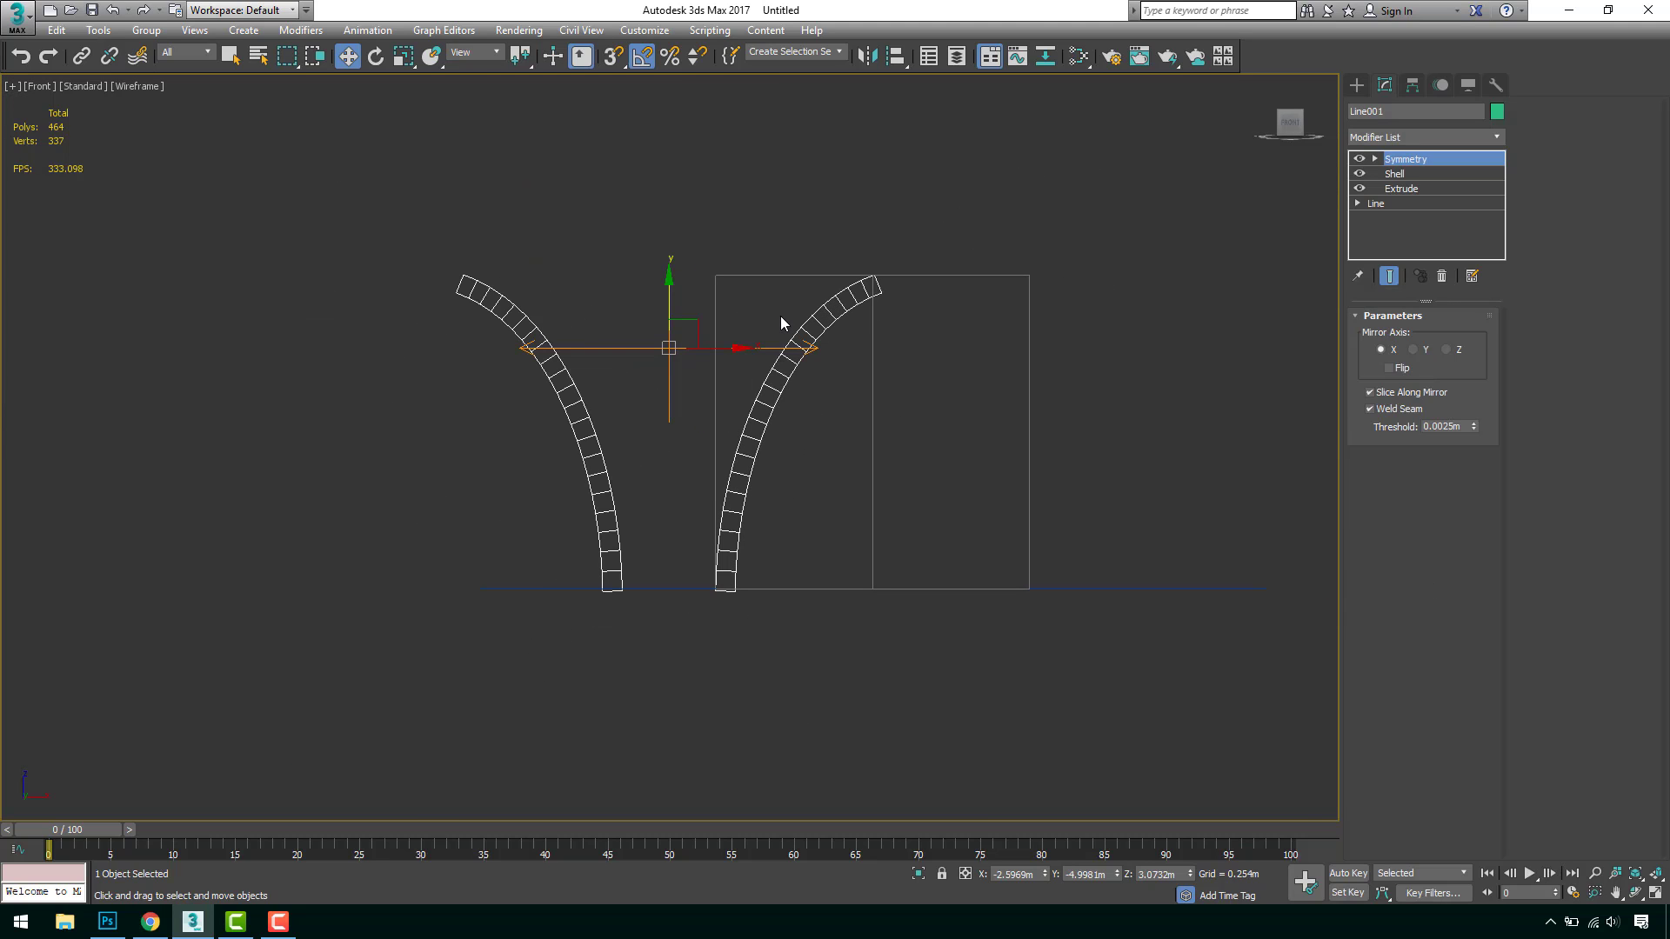
middle_click_drag(916, 337, 847, 331)
left_click(1375, 158)
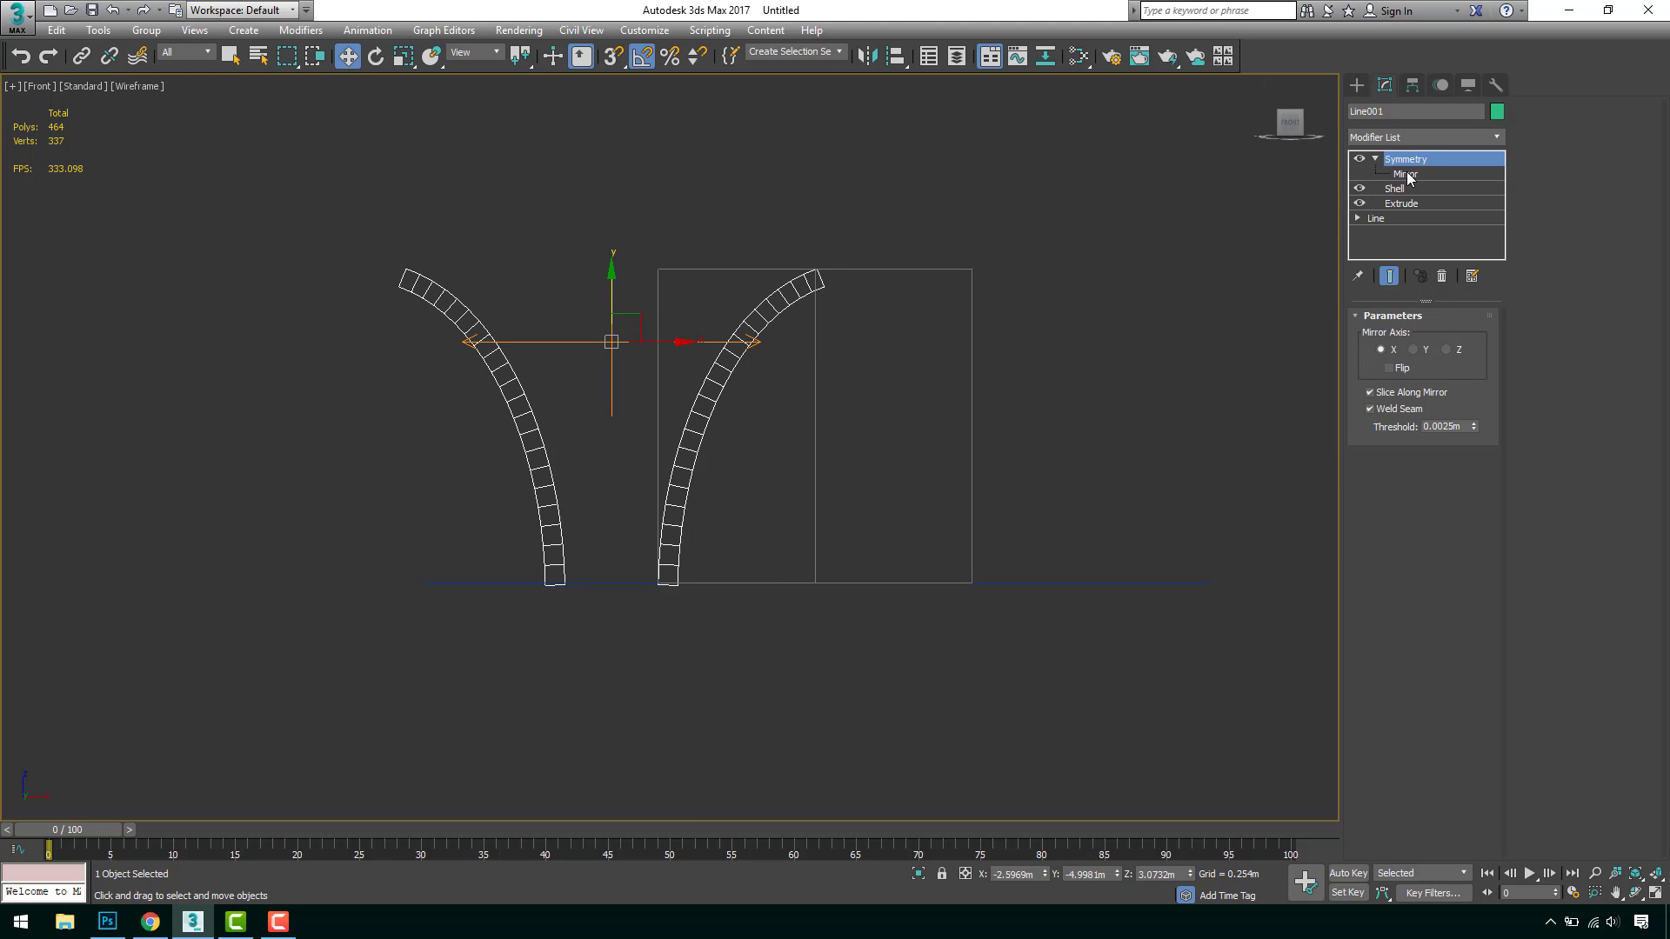
left_click(1406, 173)
scroll(756, 348, "up", 2)
left_click_drag(608, 341, 801, 354)
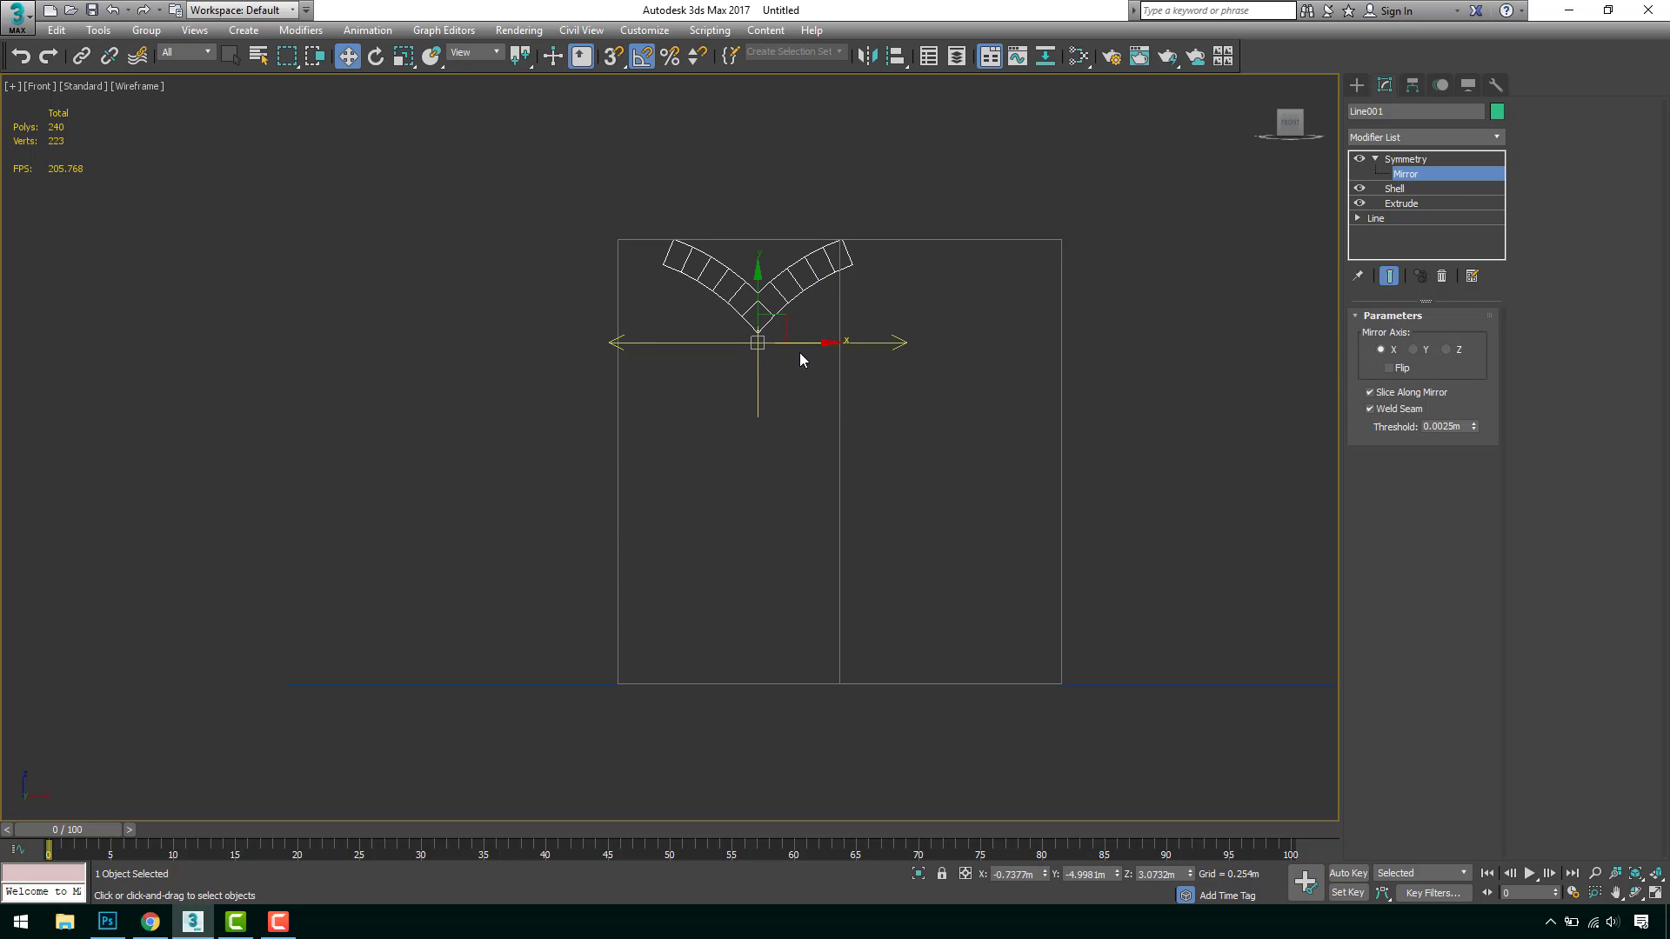
left_click(1389, 368)
Move the Symmetry mirror along X to about -0.0005 m, aligning the mirrored leg's outer foot with the box edge.
middle_click_drag(776, 363, 694, 365)
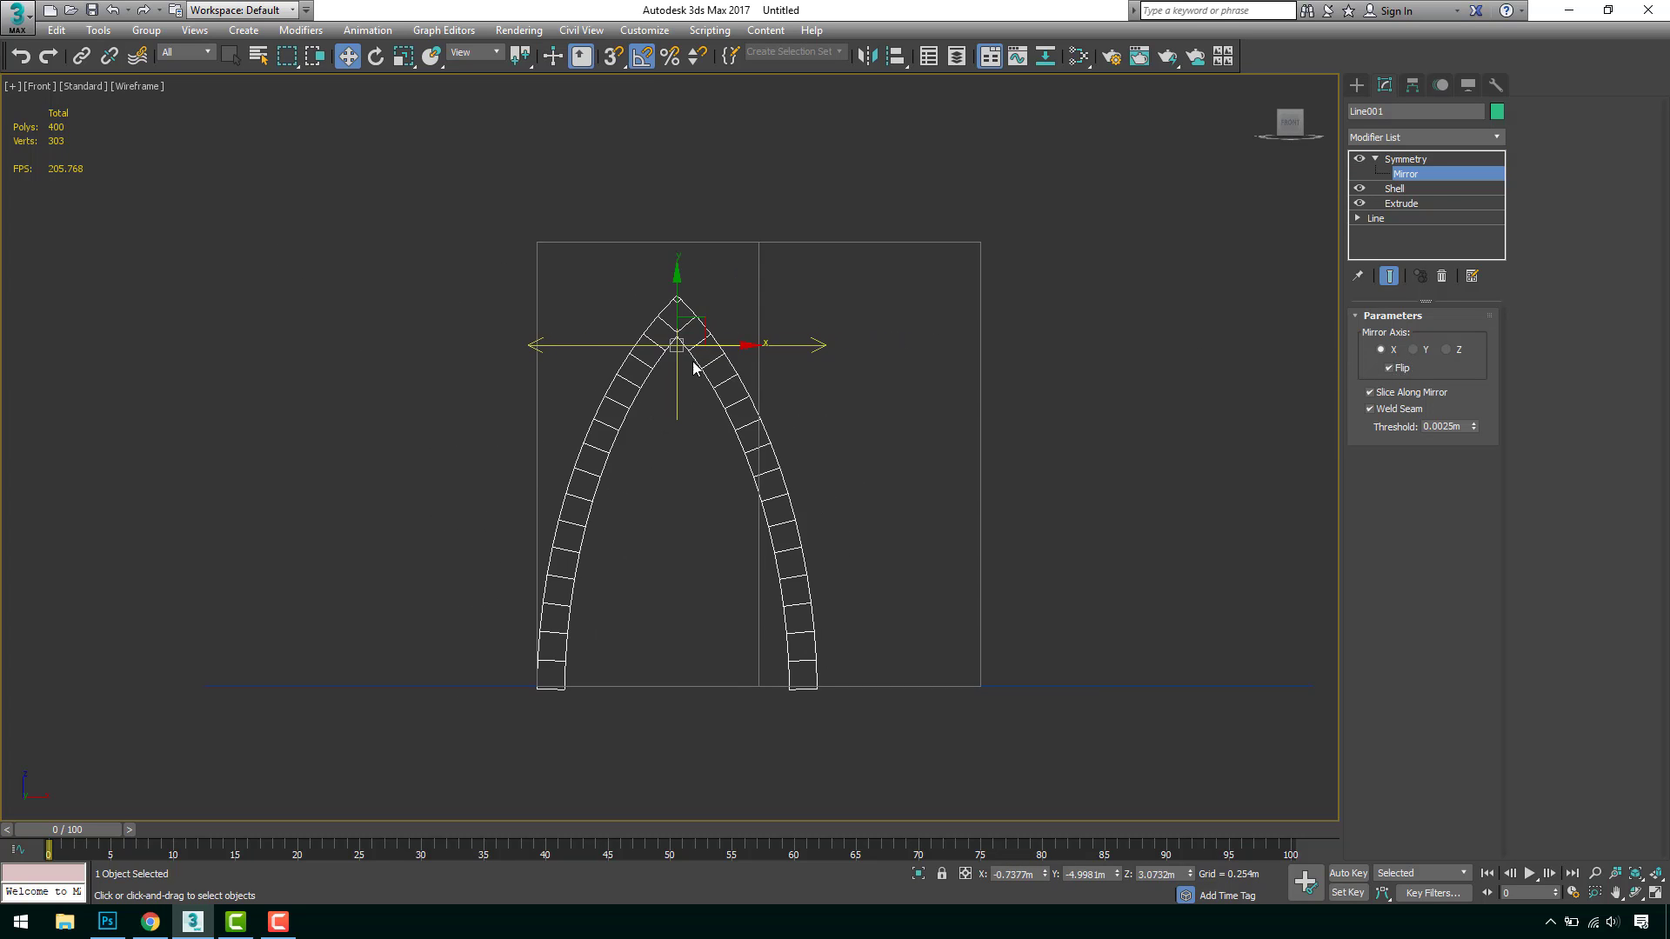
scroll(691, 370, "up", 2)
left_click_drag(713, 338, 824, 362)
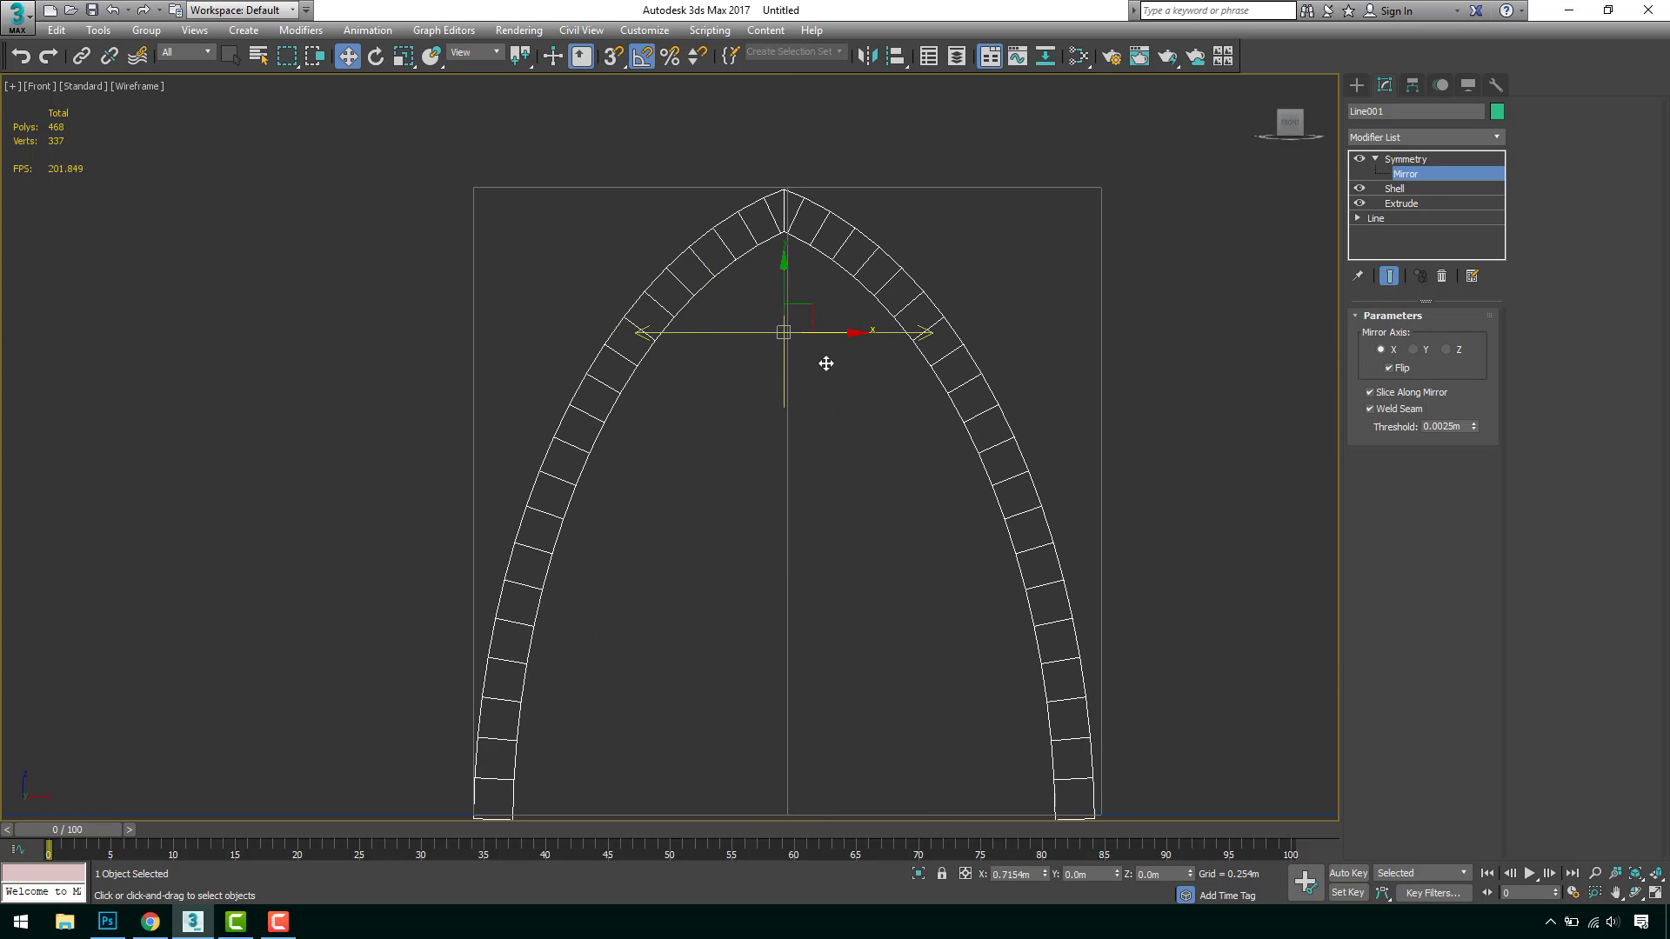
middle_click_drag(876, 320, 815, 222)
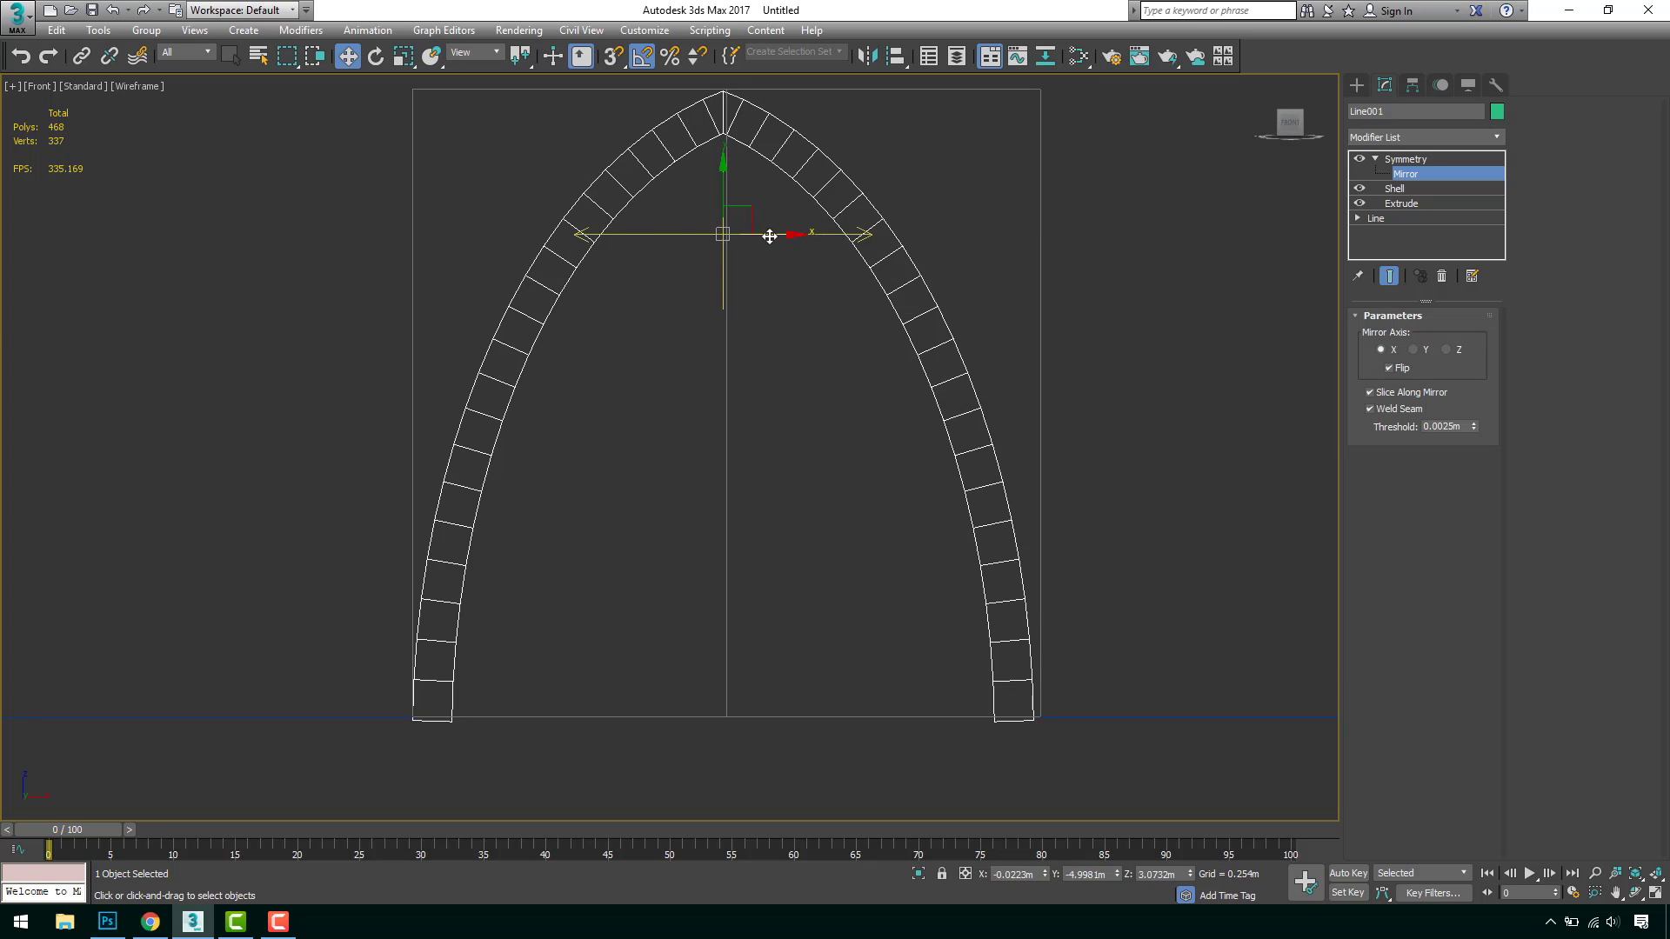
left_click_drag(781, 239, 751, 254)
middle_click_drag(953, 466, 815, 311)
scroll(861, 539, "up", 5)
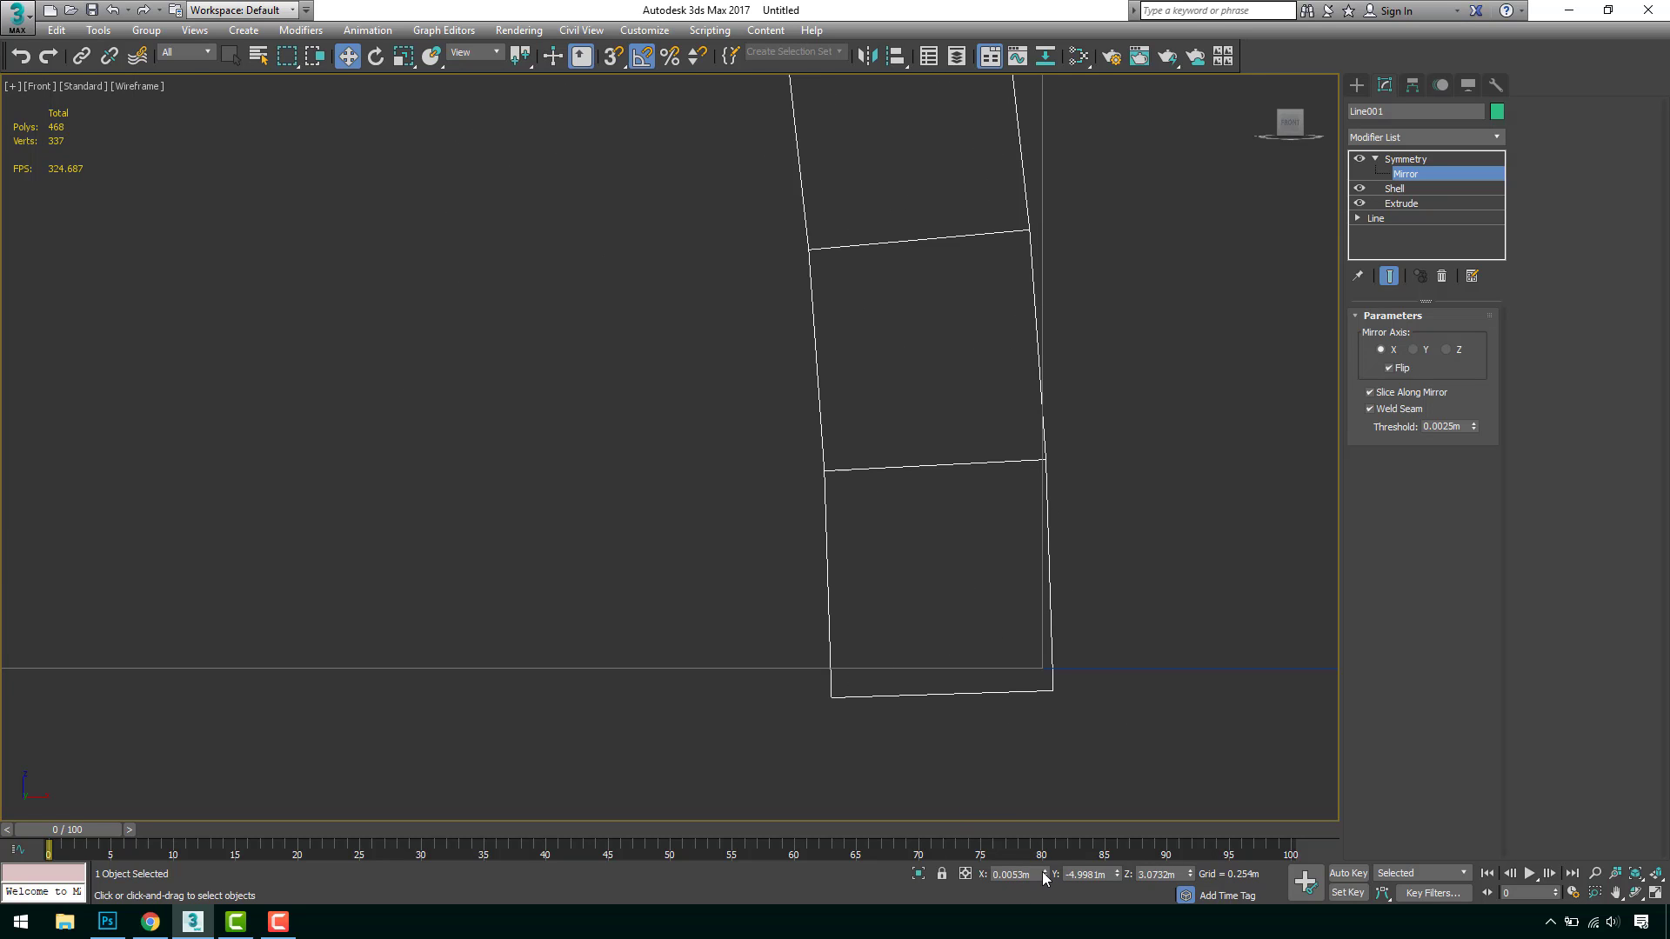
left_click_drag(1044, 879, 1035, 875)
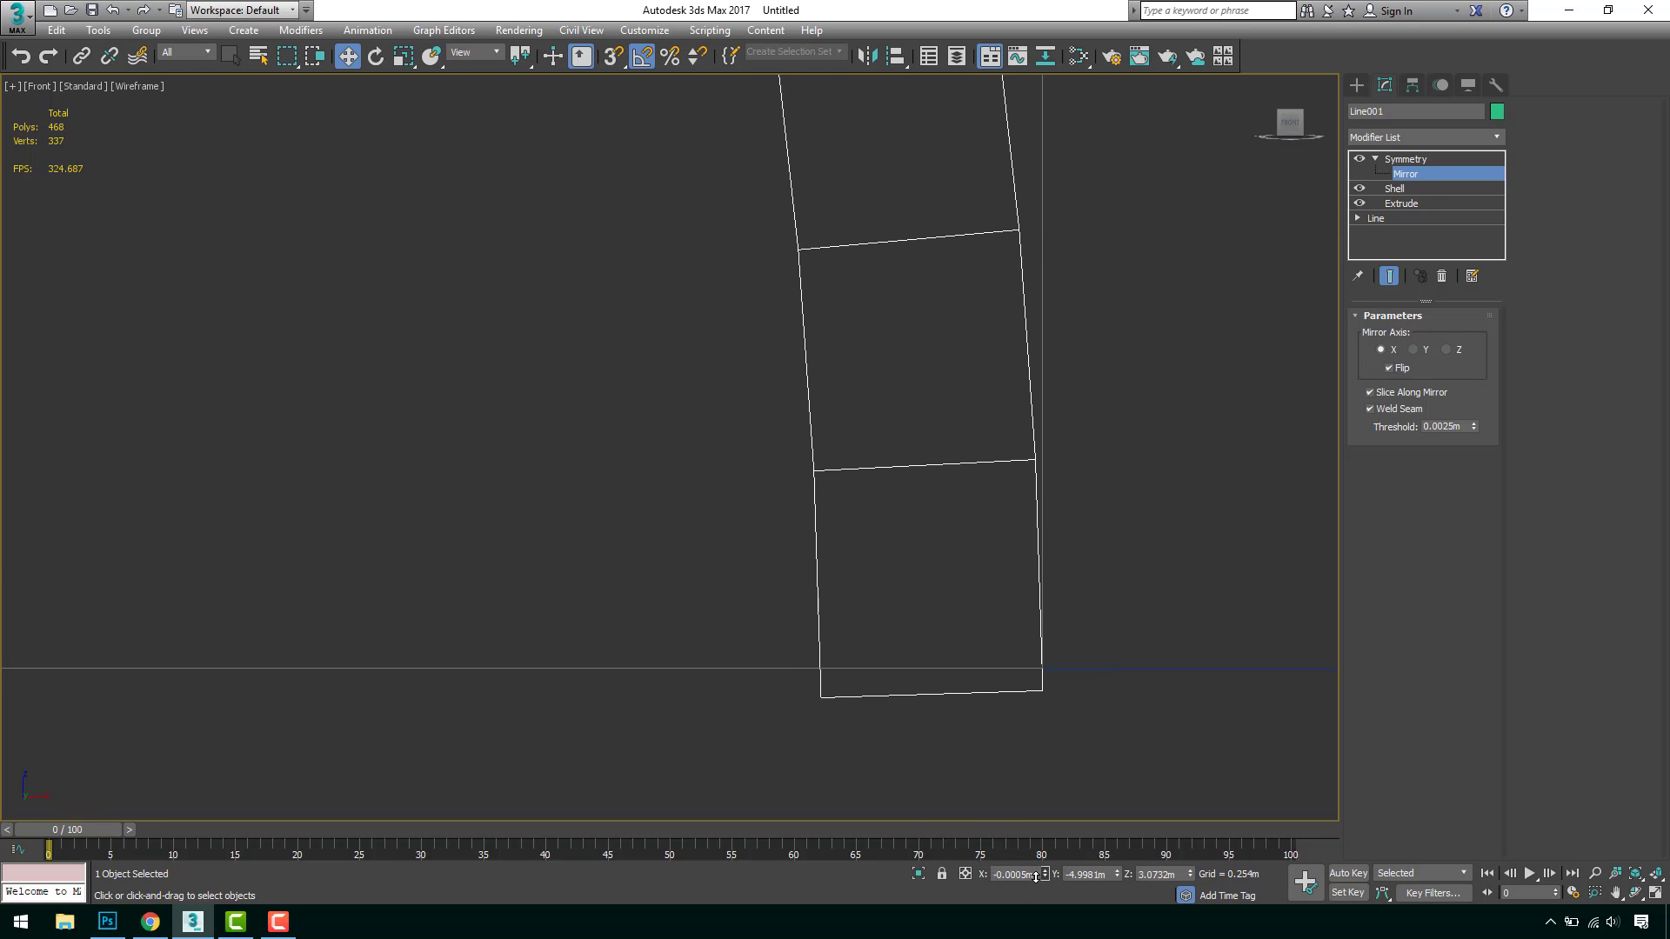
scroll(1031, 630, "down", 5)
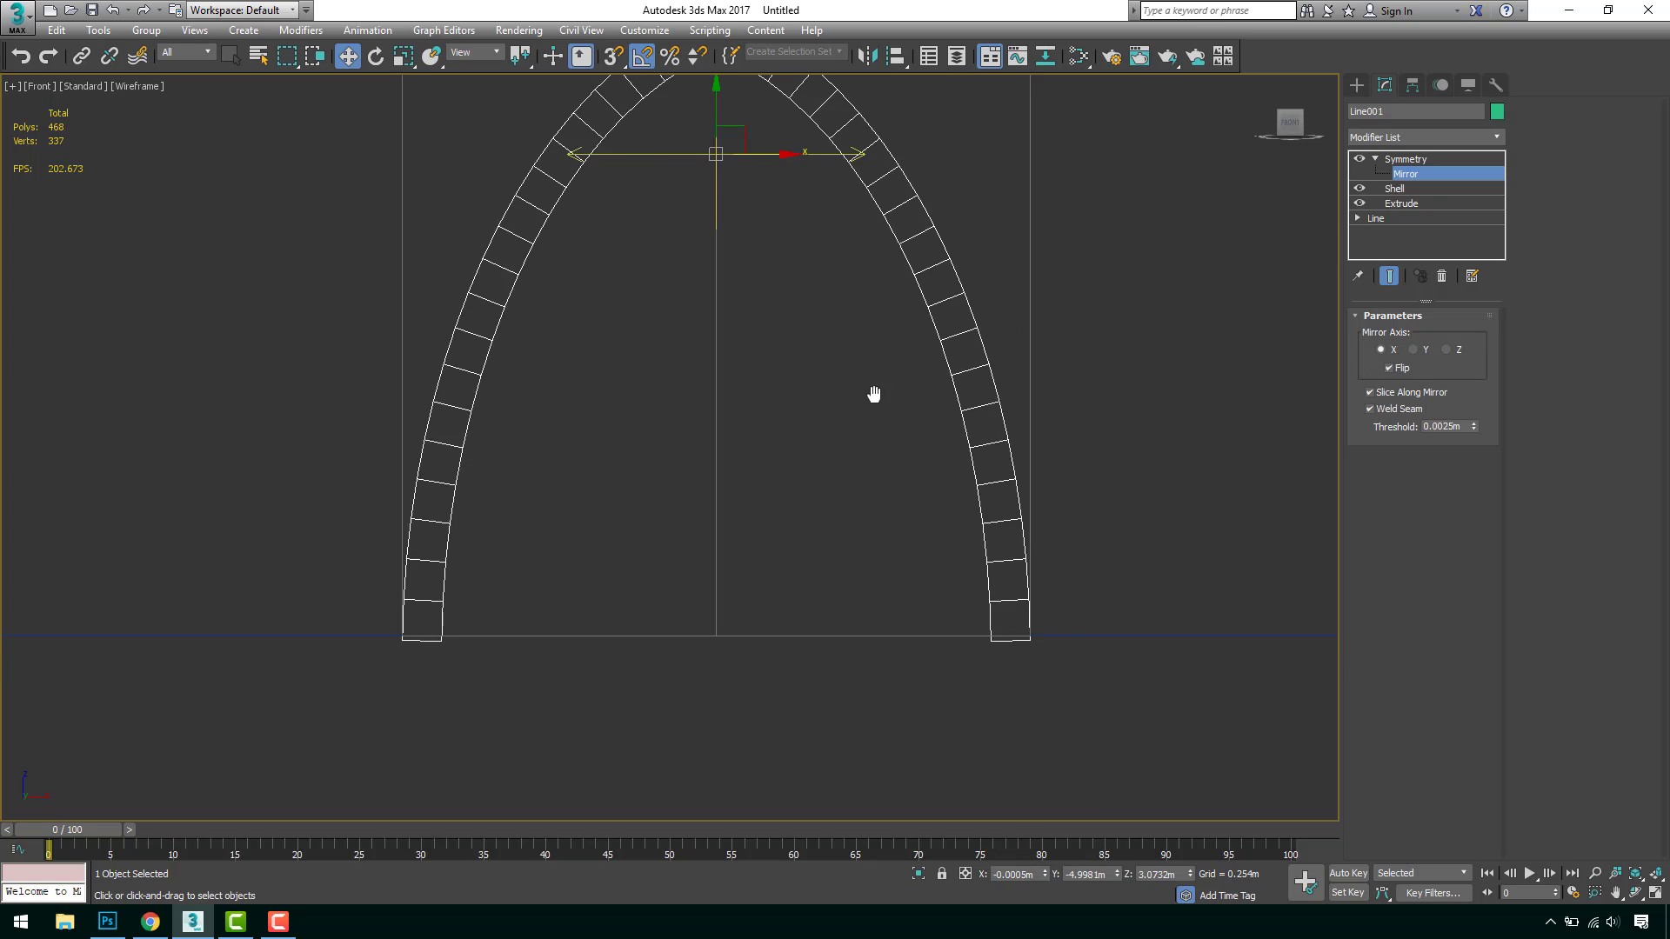
middle_click_drag(873, 395, 938, 628)
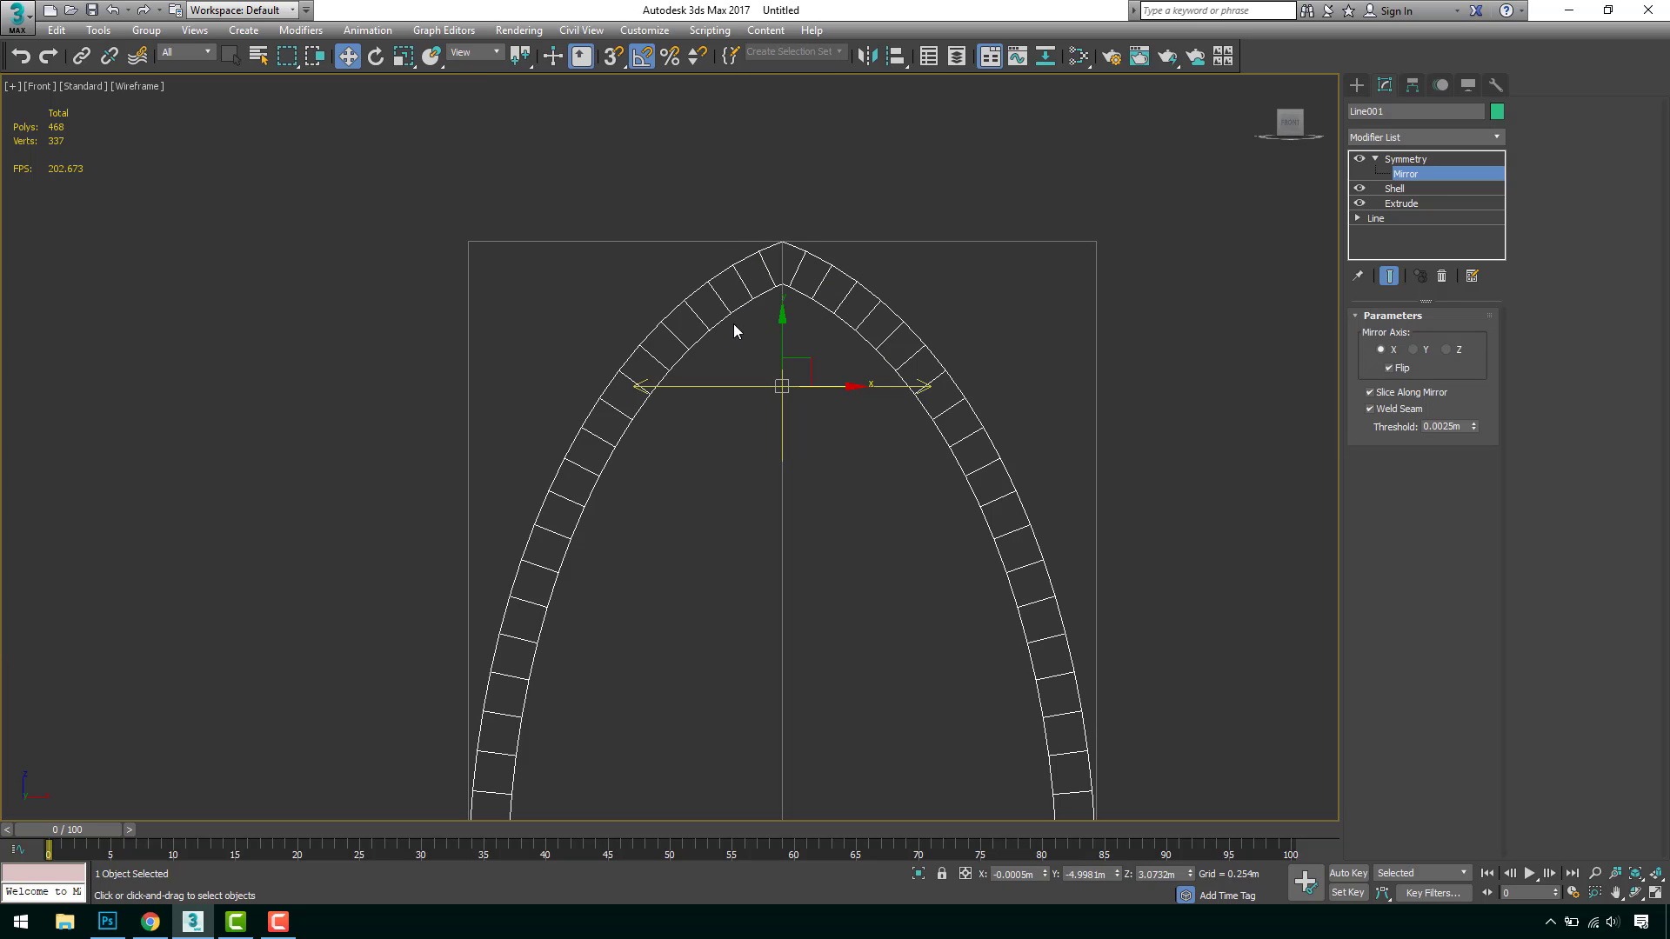
Leave mirror editing, show the perspective view and convert the complete pointed vault to an Editable Poly.
left_click(1406, 159)
scroll(796, 341, "down", 3)
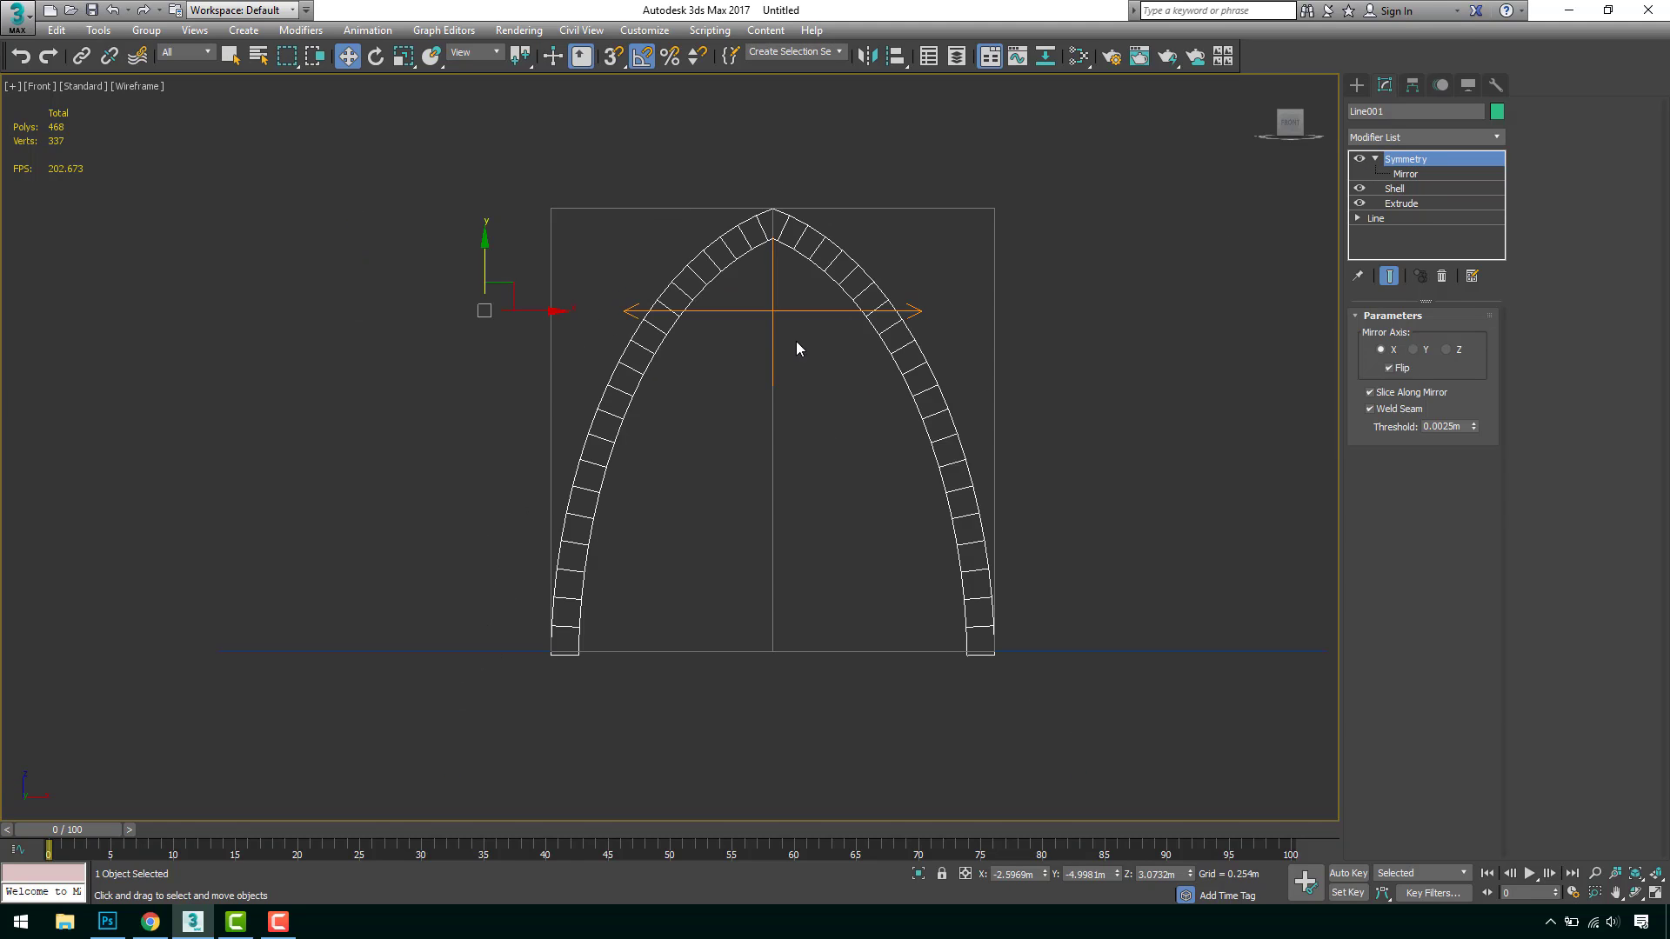
key("p")
scroll(796, 357, "up", 8)
scroll(976, 439, "down", 4)
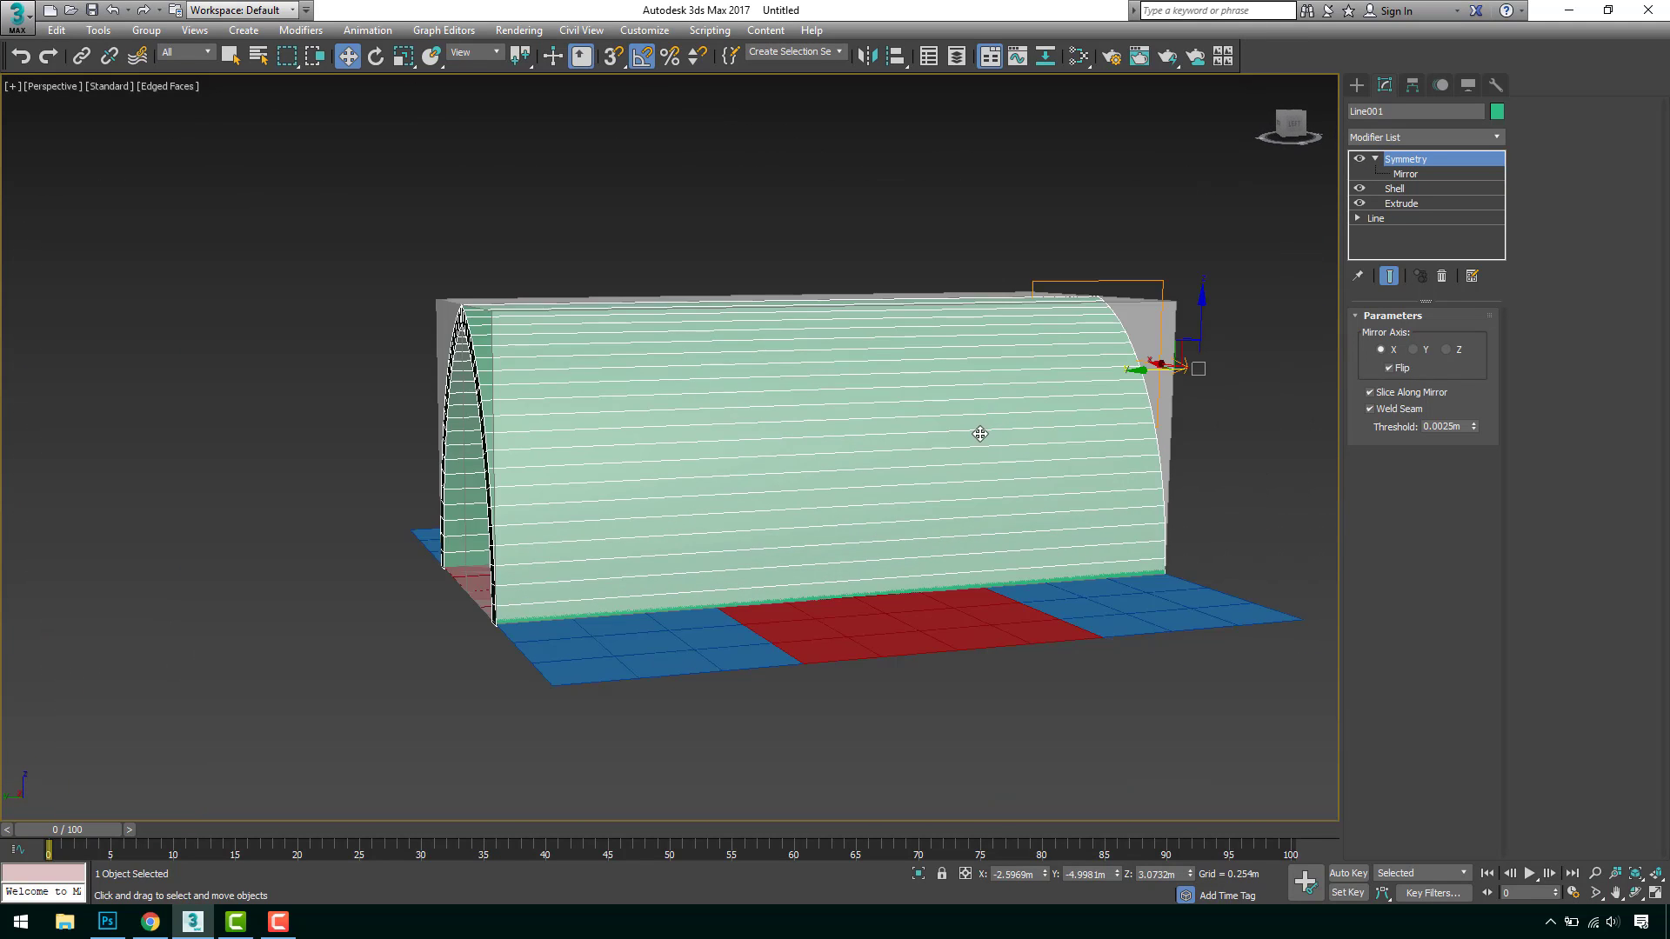
middle_click_drag(976, 440, 848, 383, "alt")
right_click(842, 372)
mouse_move(957, 563)
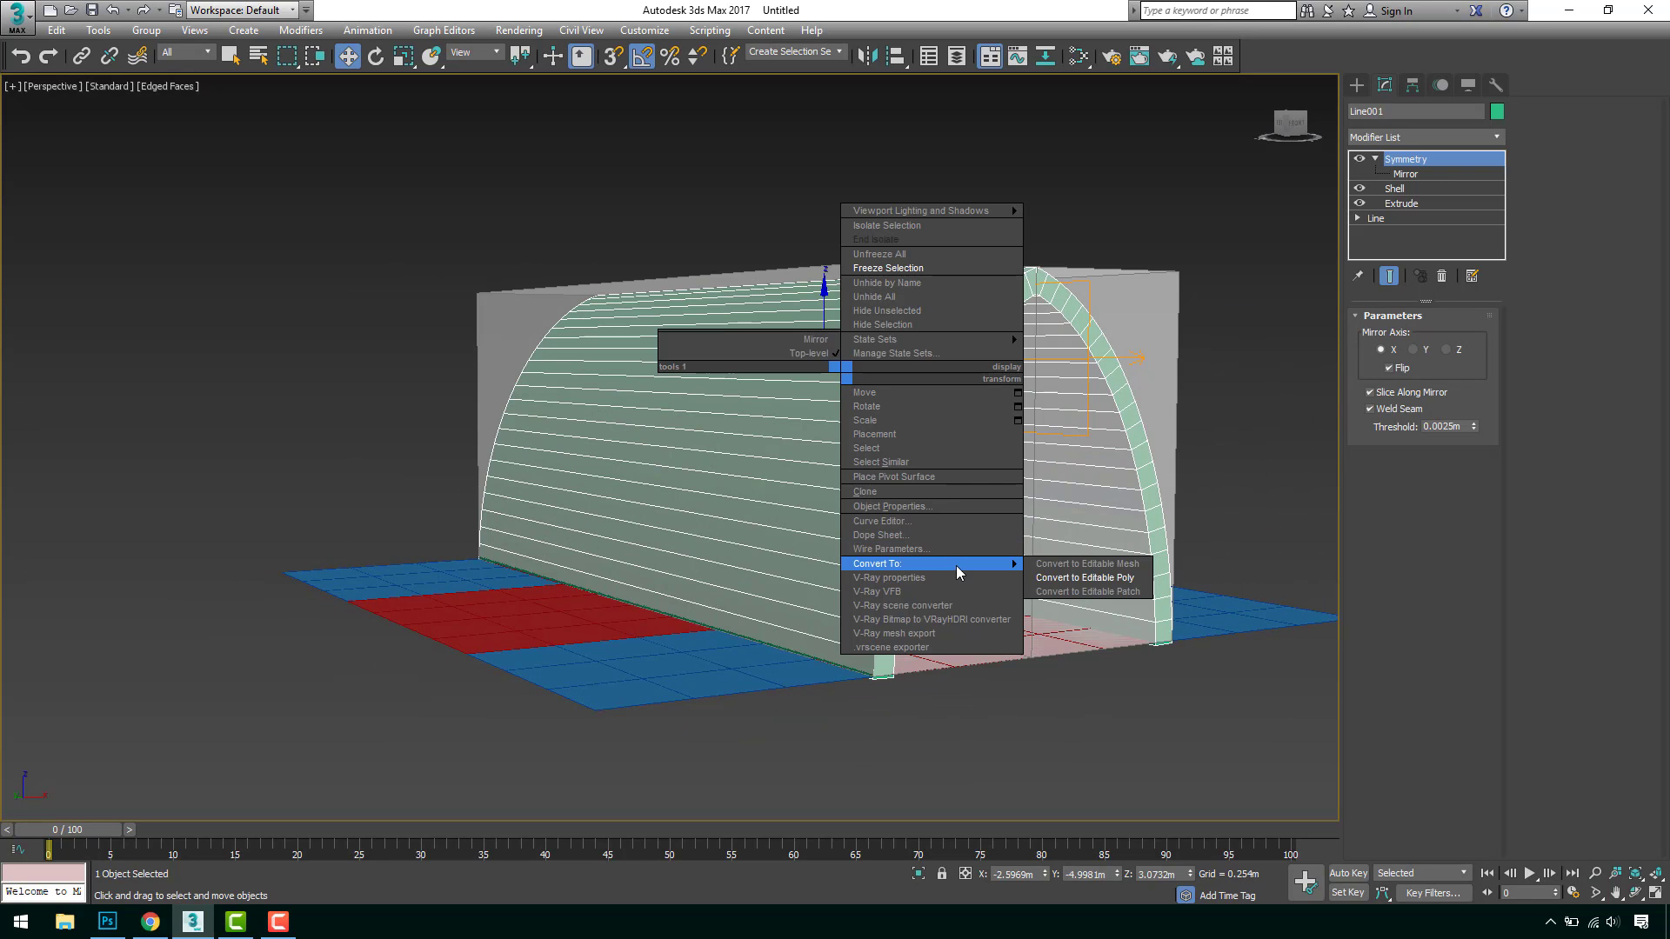
left_click(1082, 584)
Center the pivot of the complete pointed vault on the object itself.
middle_click_drag(1027, 493, 1046, 521, "alt")
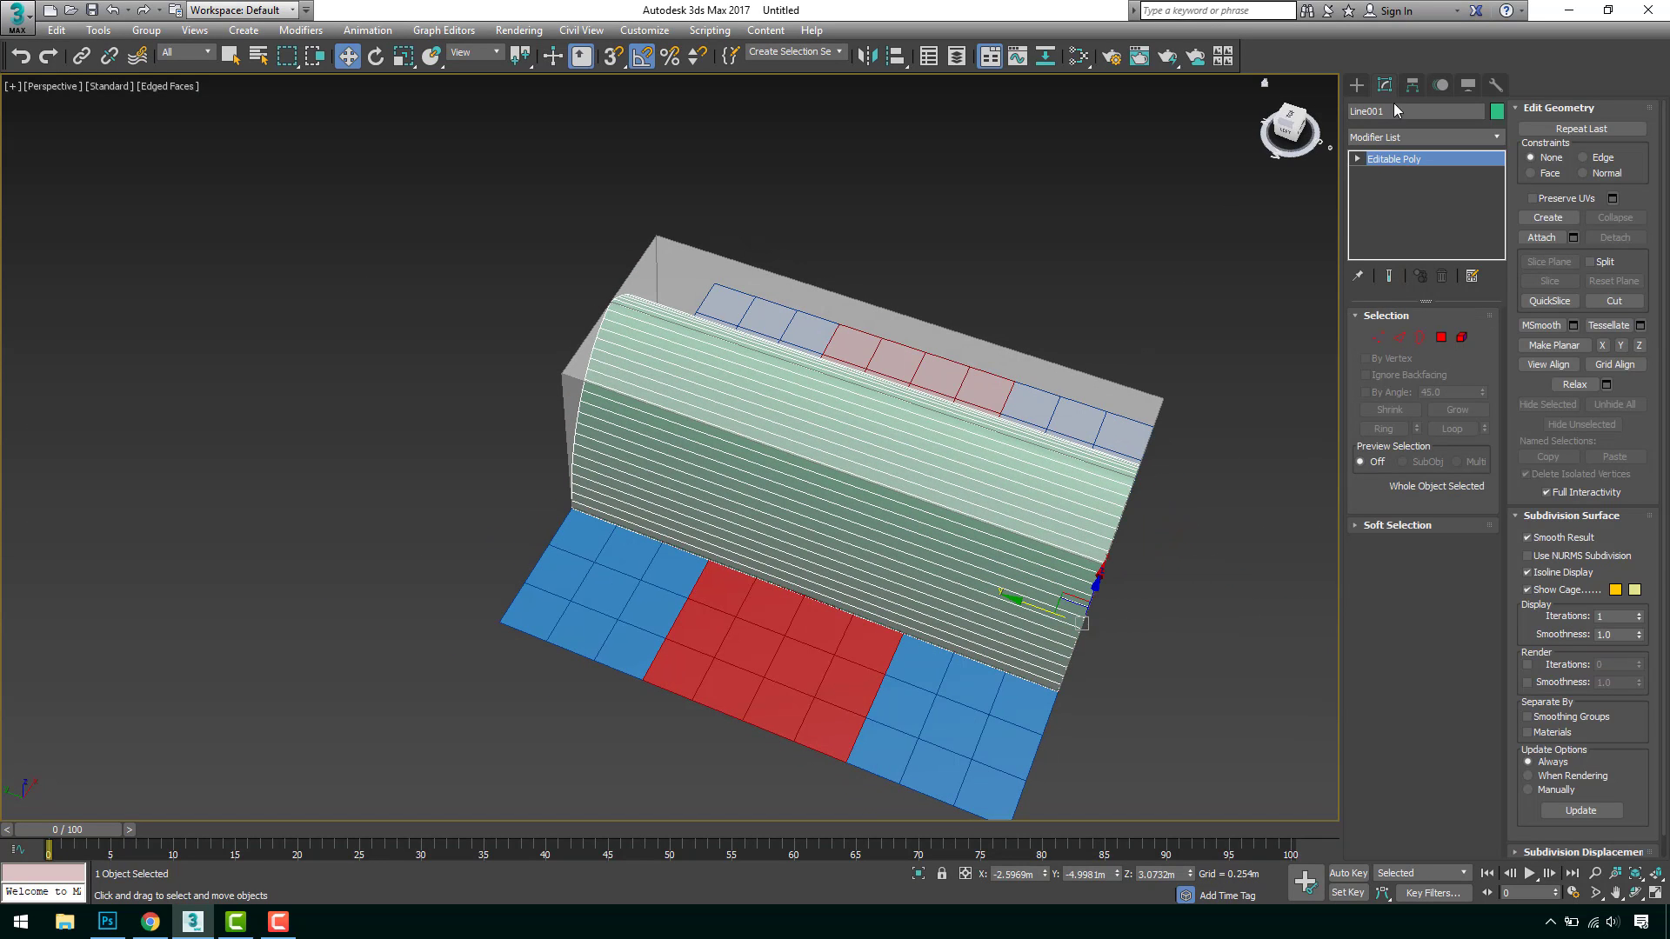
left_click(1413, 84)
left_click(1423, 203)
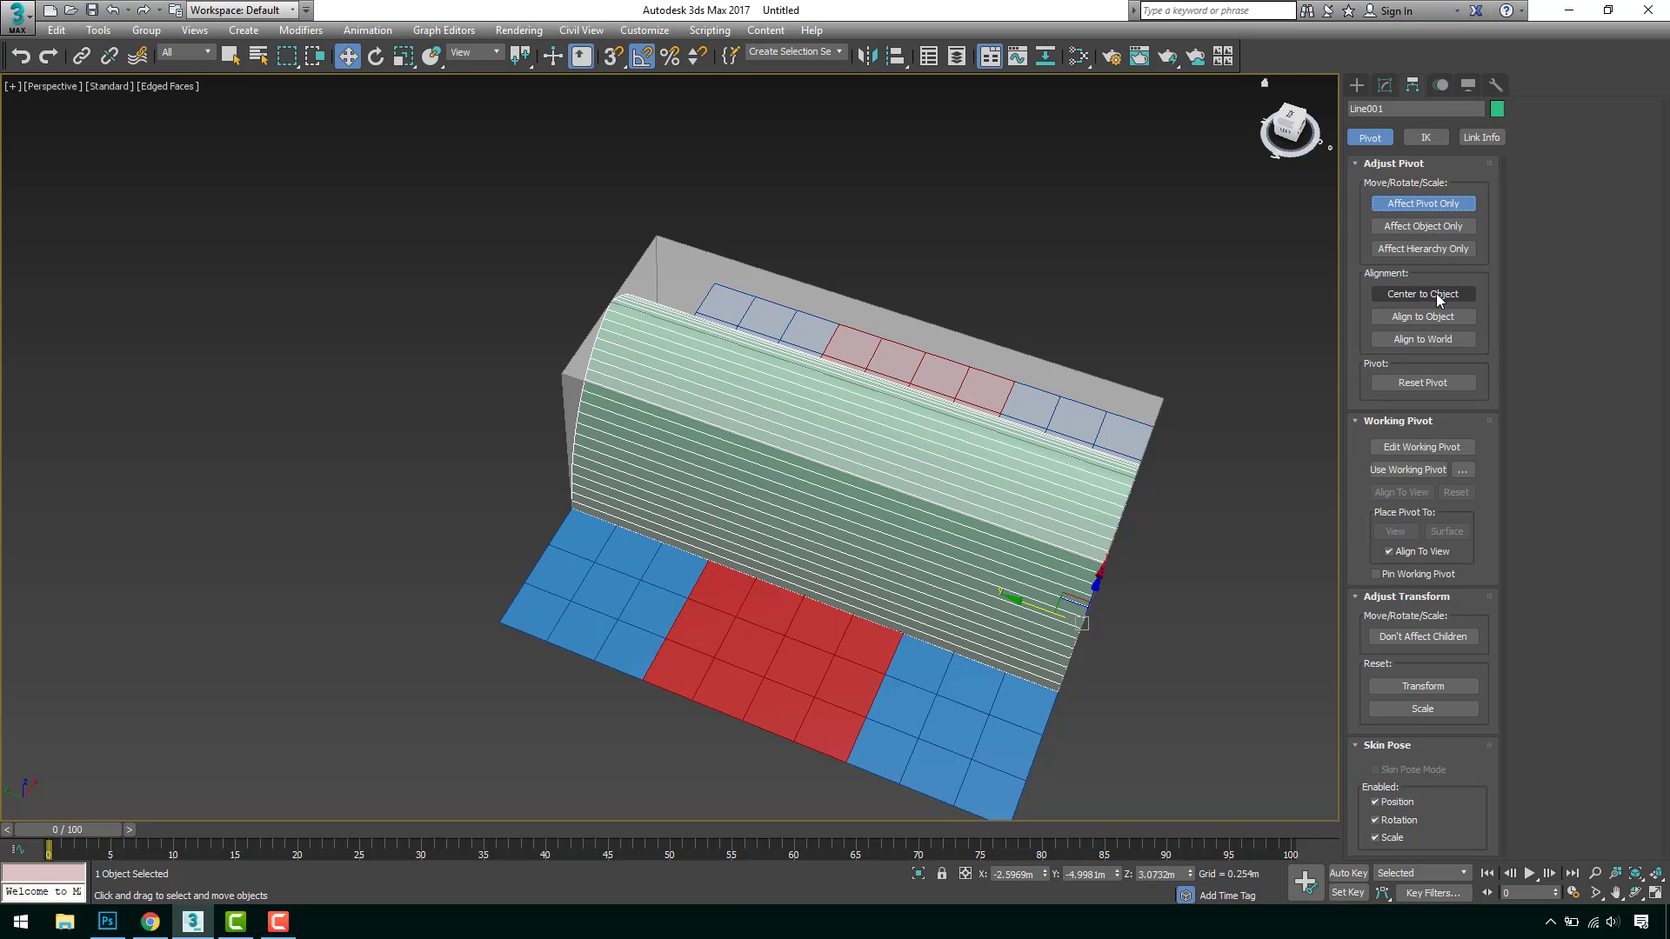
left_click(1435, 294)
left_click(1421, 205)
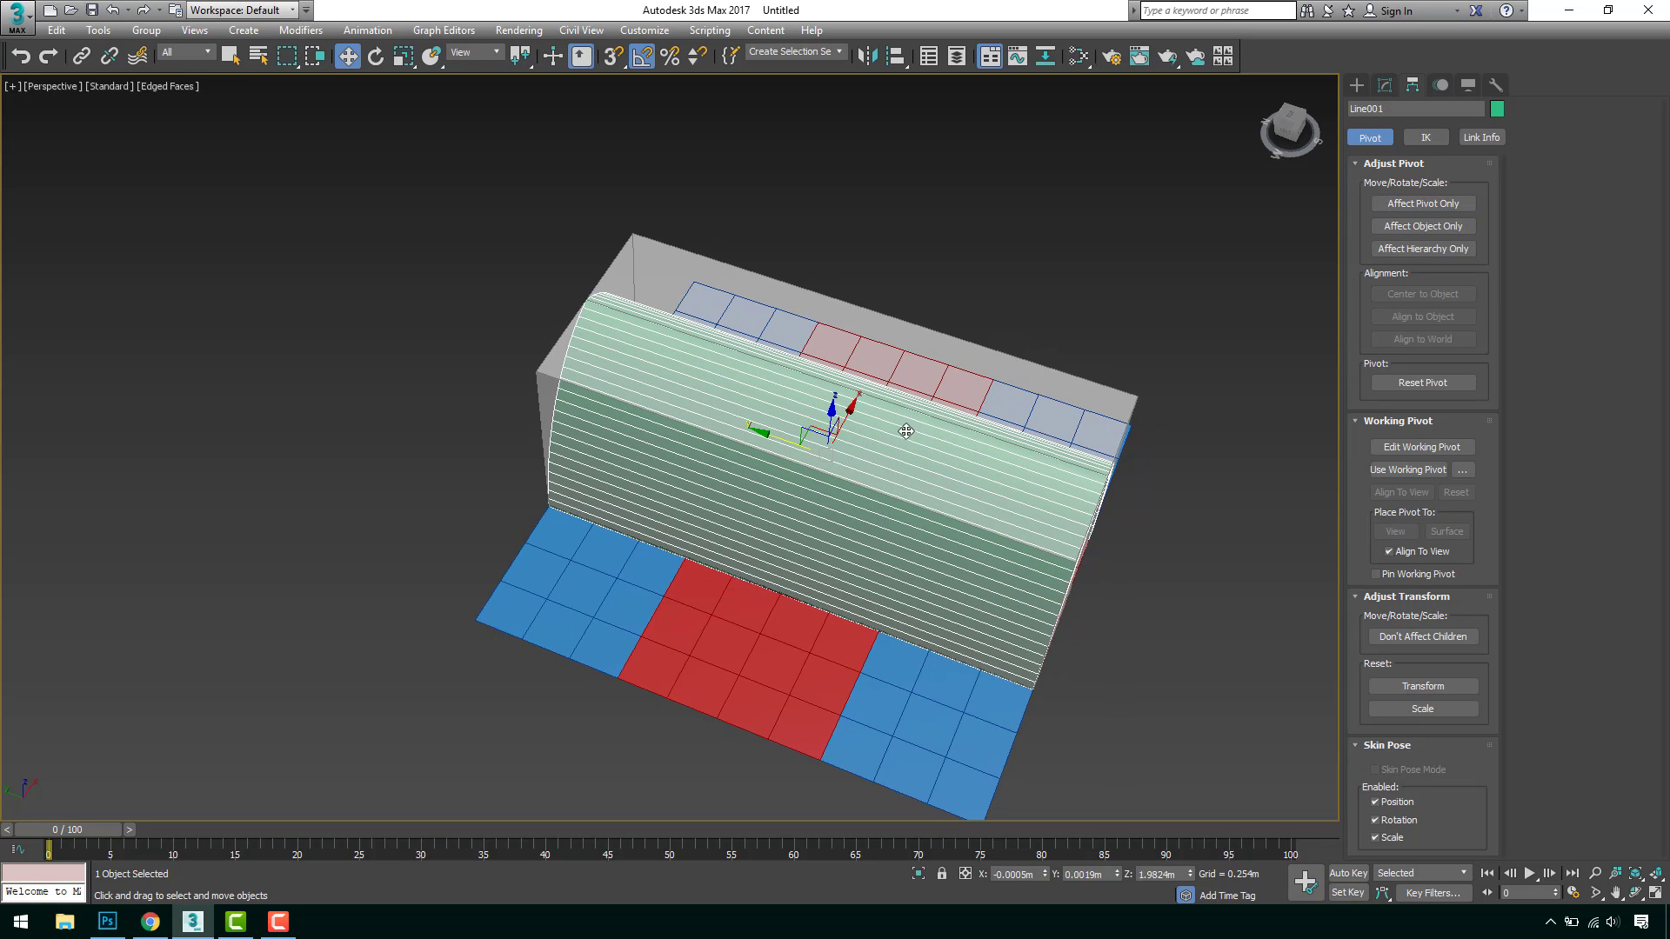
In the top view, copy the vault rotated 90° about its center and check the crossing in the perspective view.
key("t")
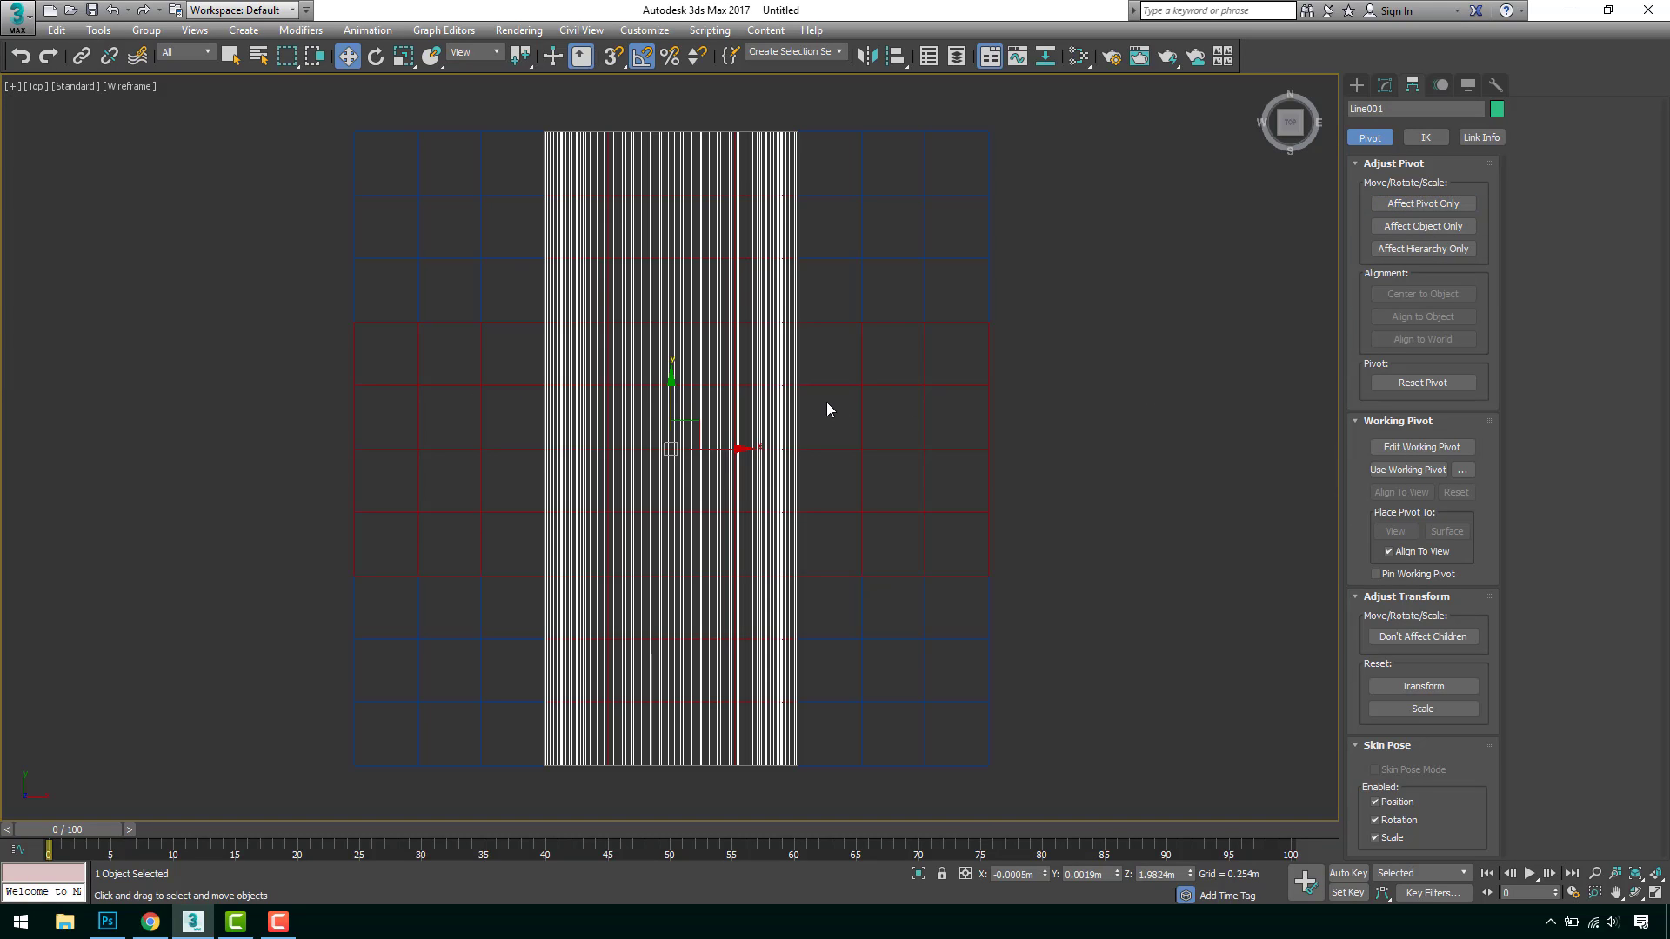
middle_click_drag(741, 383, 754, 390)
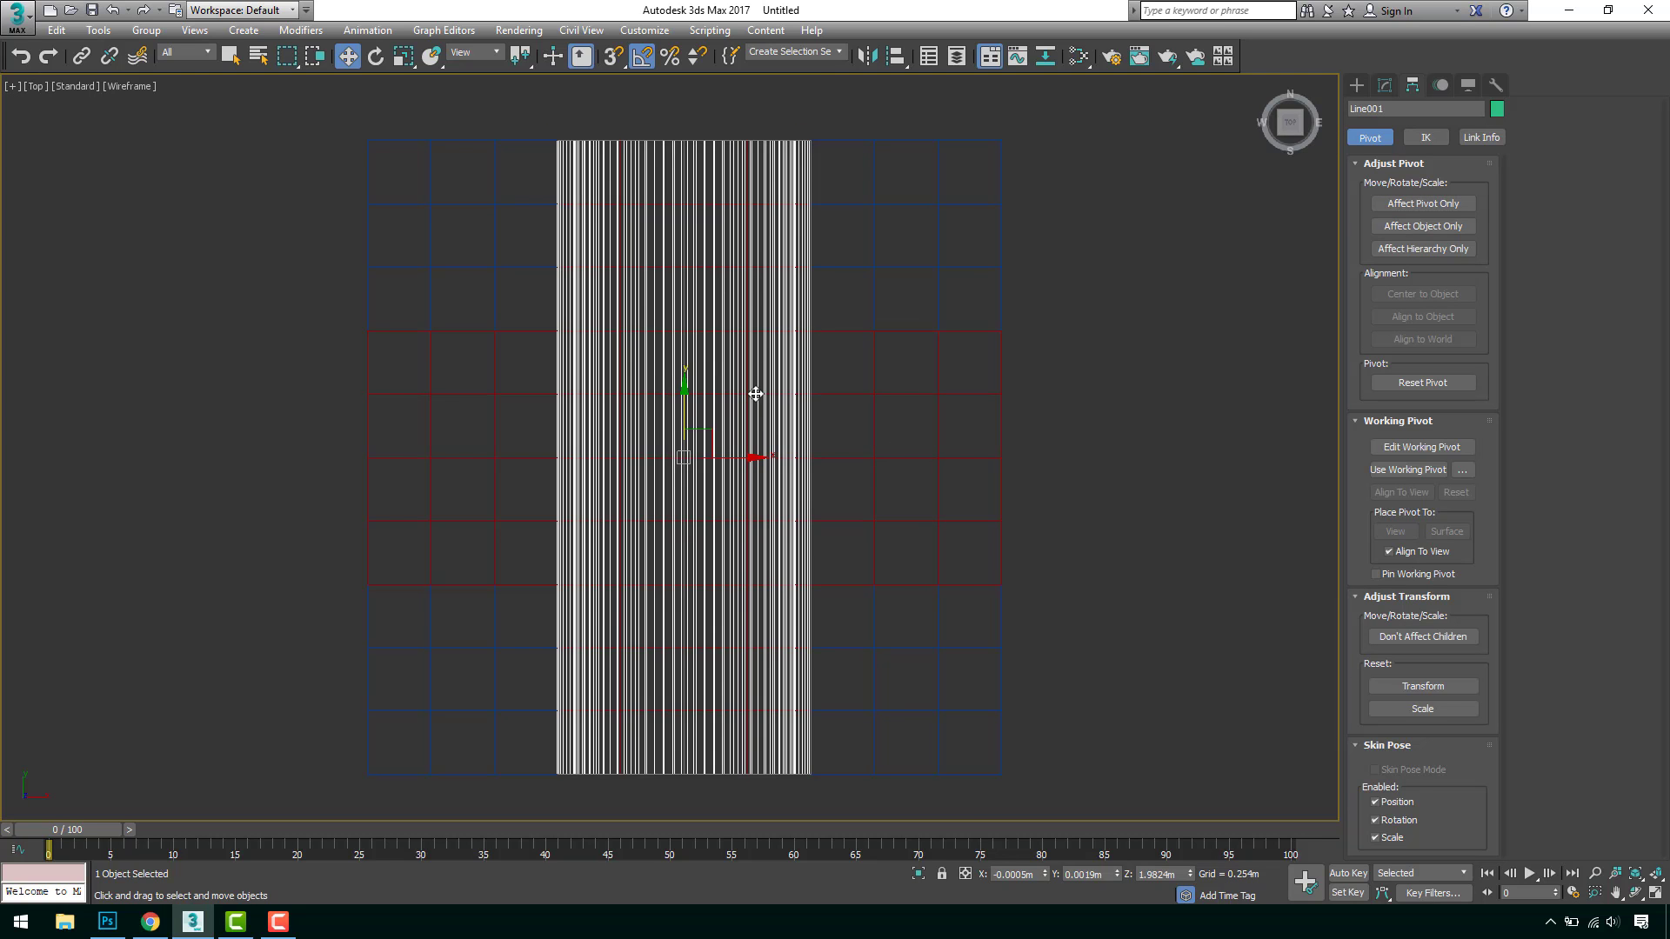
key("r")
key("e")
left_click_drag(720, 404, 794, 450)
left_click(837, 534)
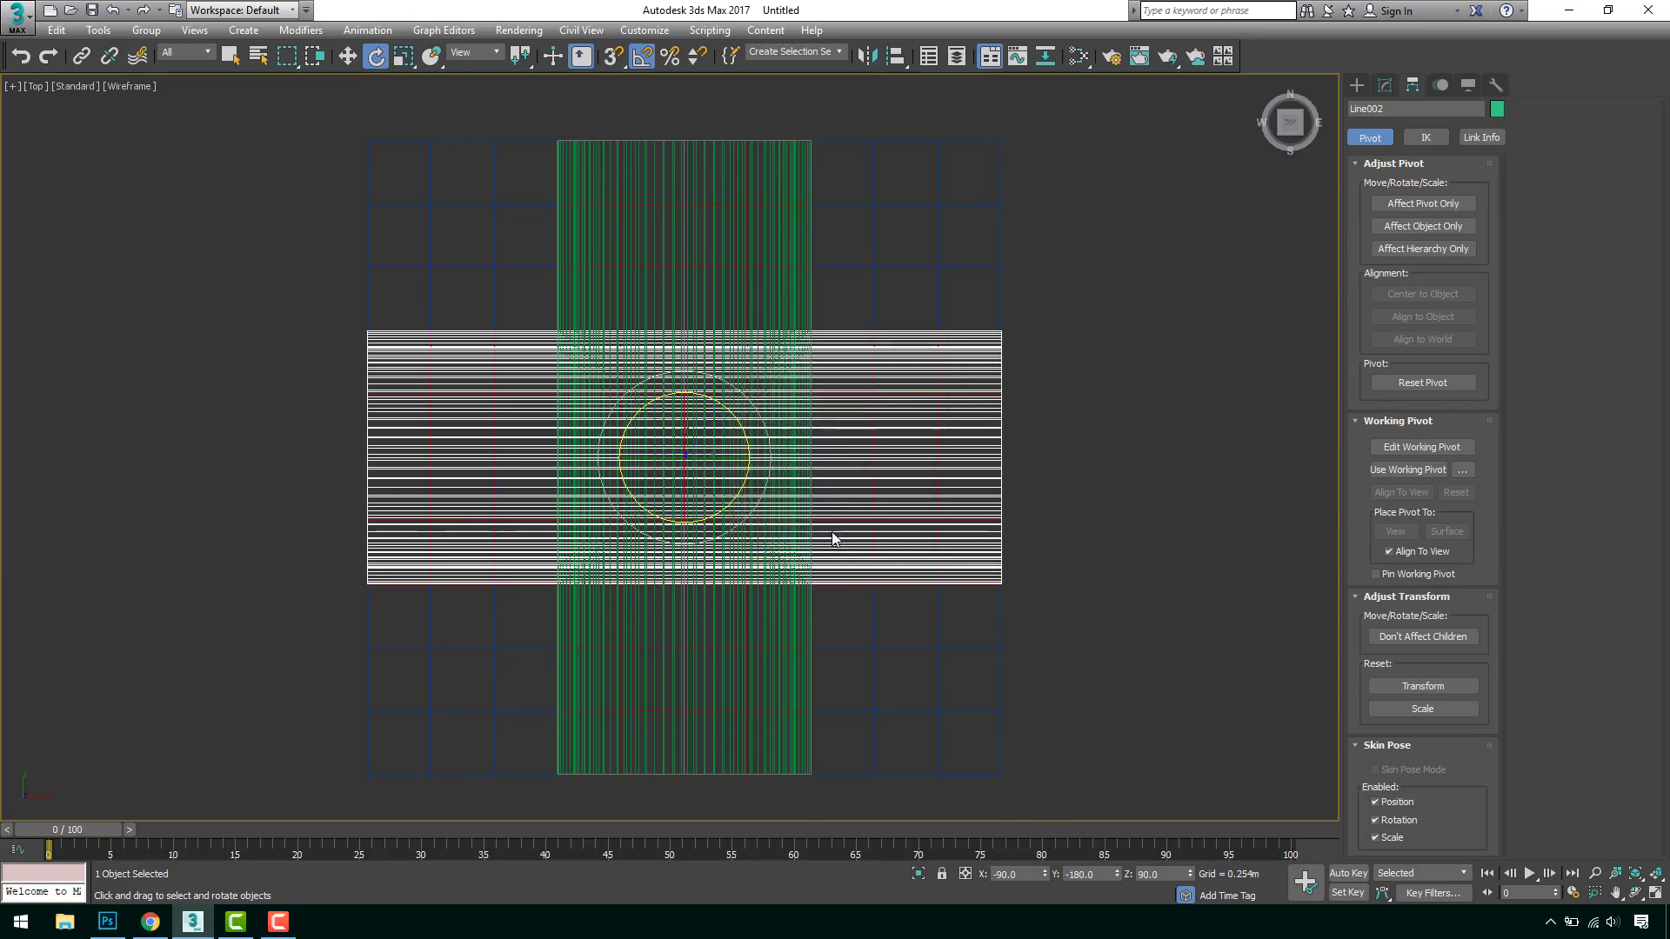
key("p")
key("F3")
key("F3")
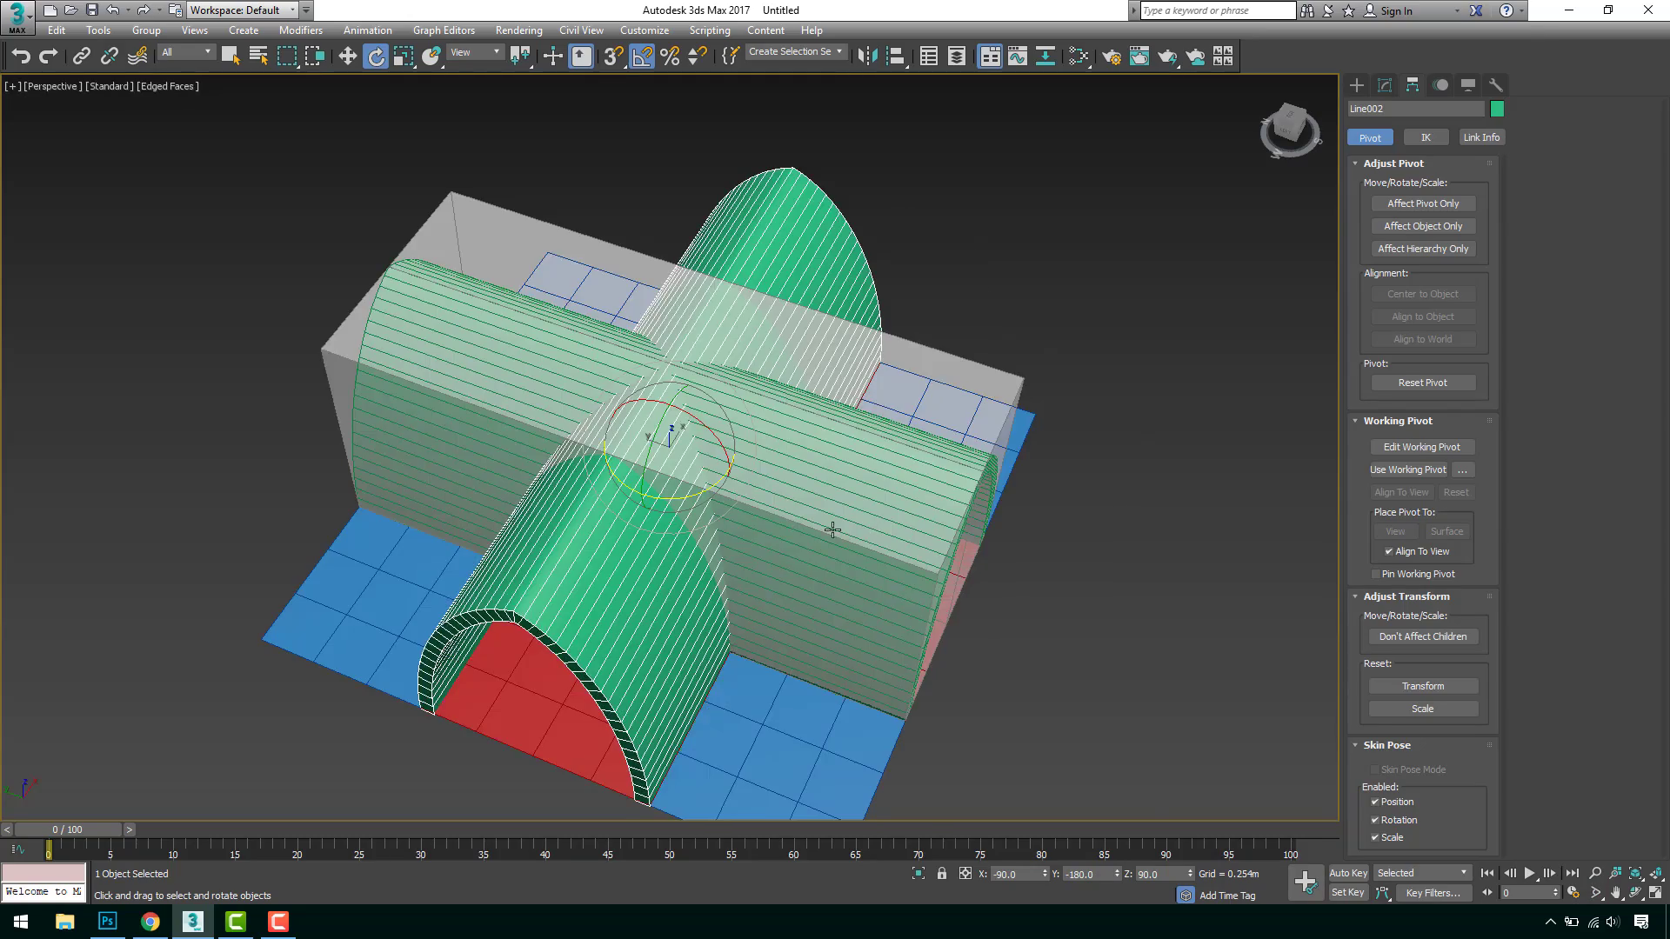
mouse_move(749, 497)
middle_mouse_down("alt")
mouse_move(687, 470)
mouse_move(943, 414)
mouse_move(962, 435)
mouse_move(849, 459)
middle_mouse_up("alt")
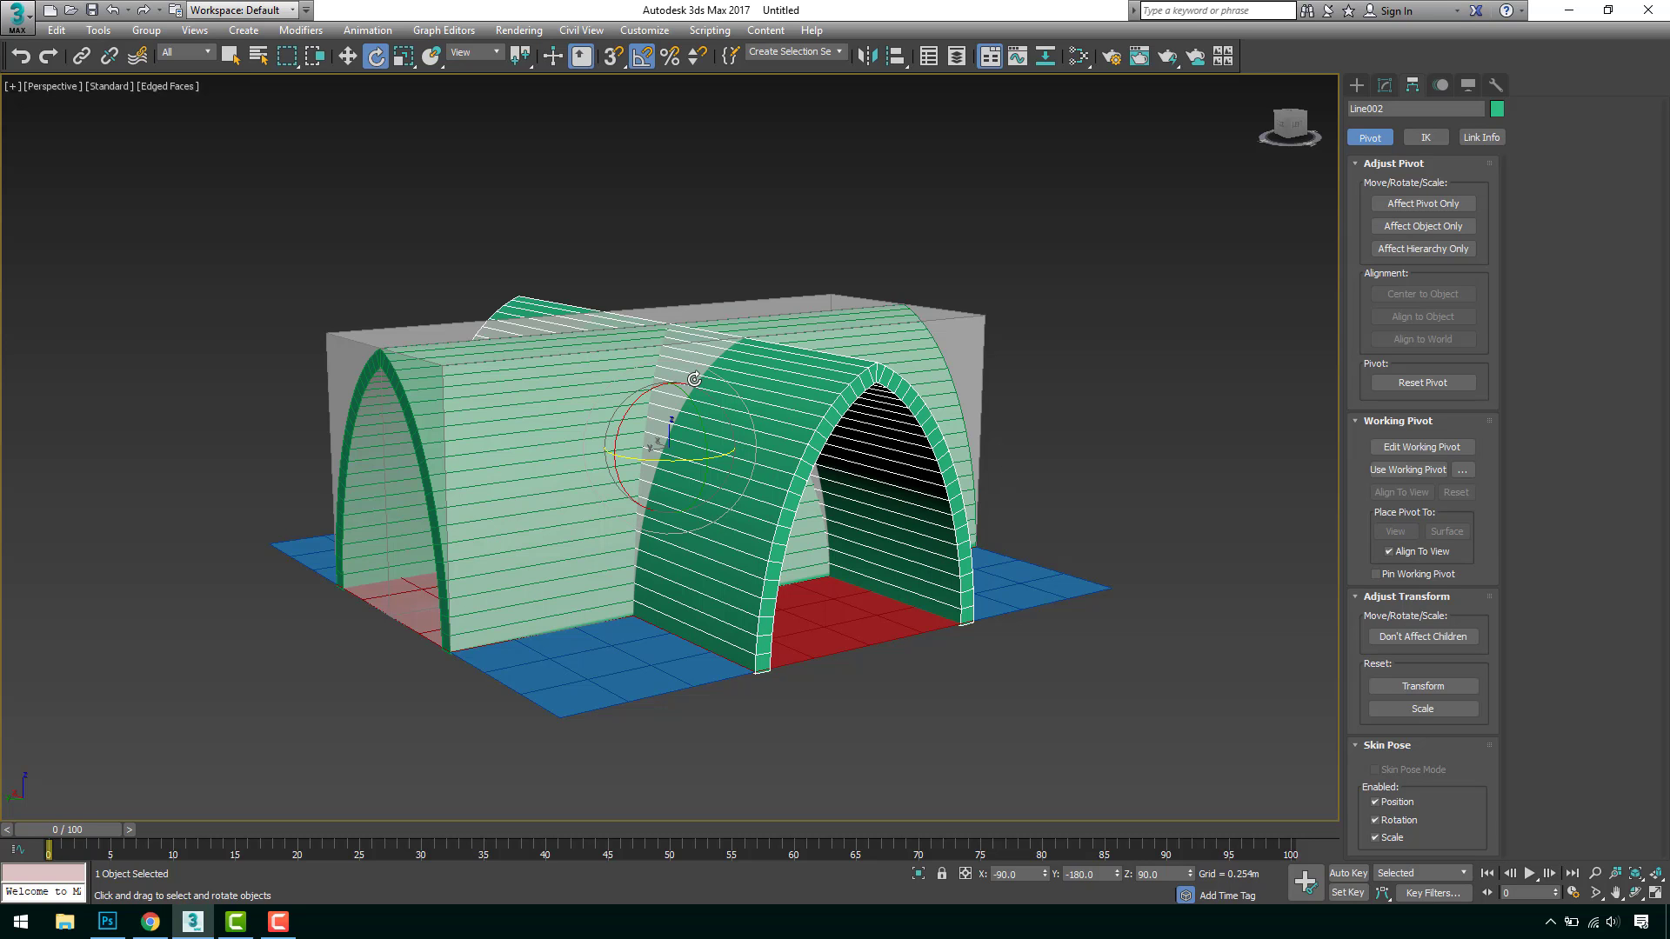
In the top view, remove the rotated copy and add a Symmetry modifier to the original vault.
key("t")
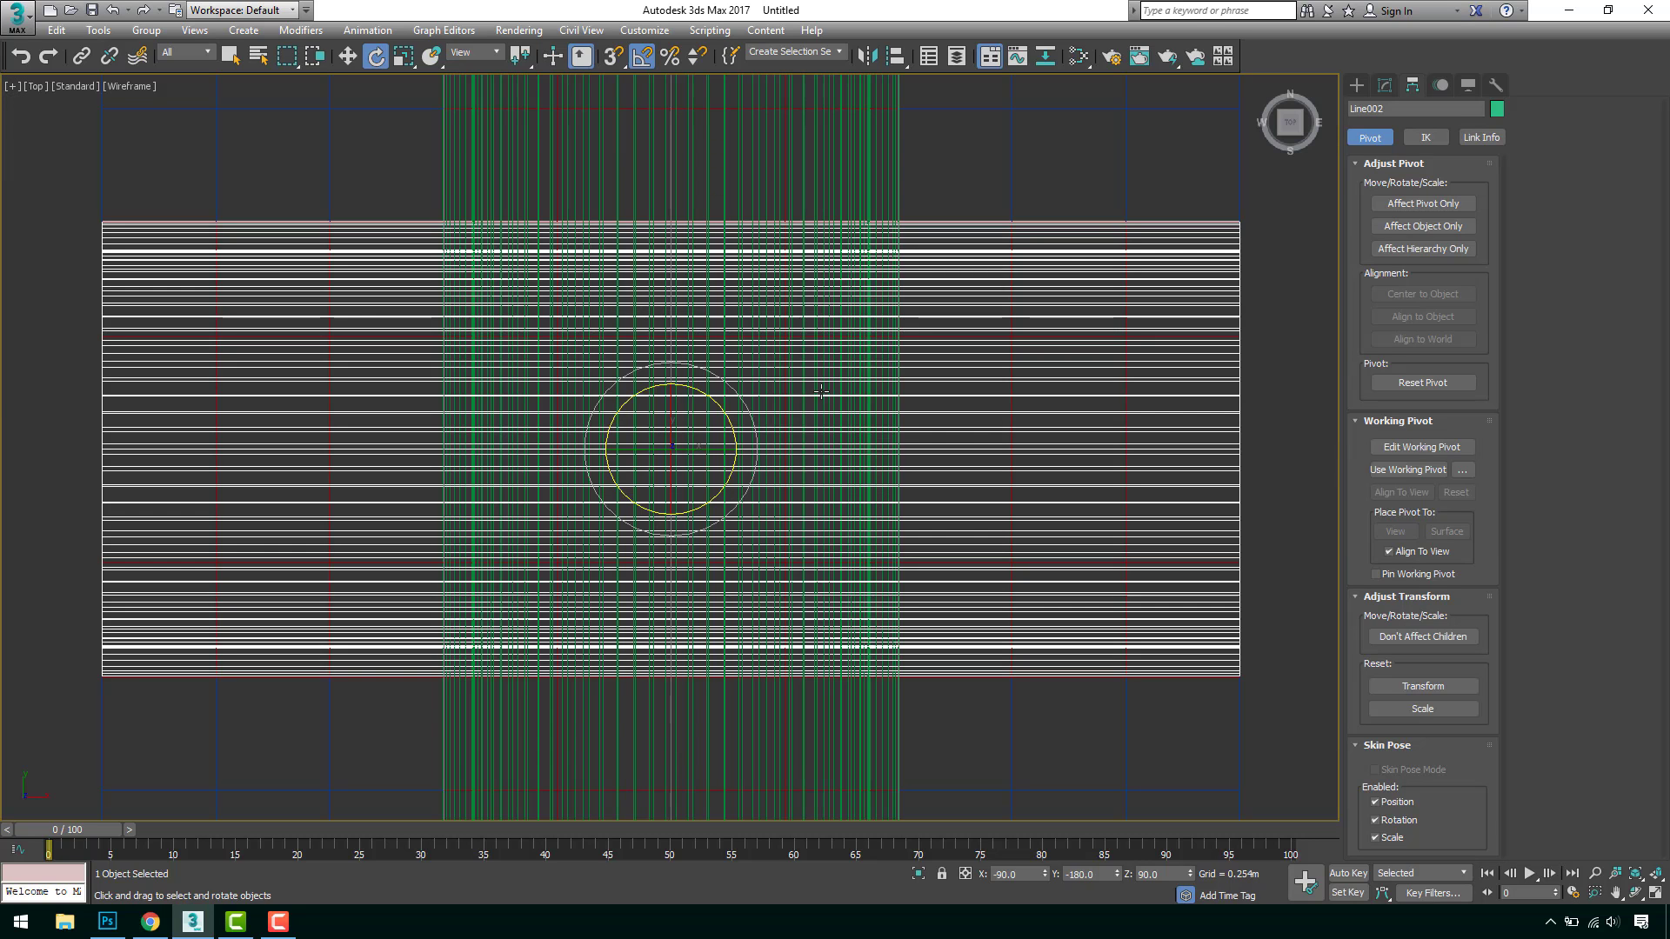
scroll(821, 392, "down", 3)
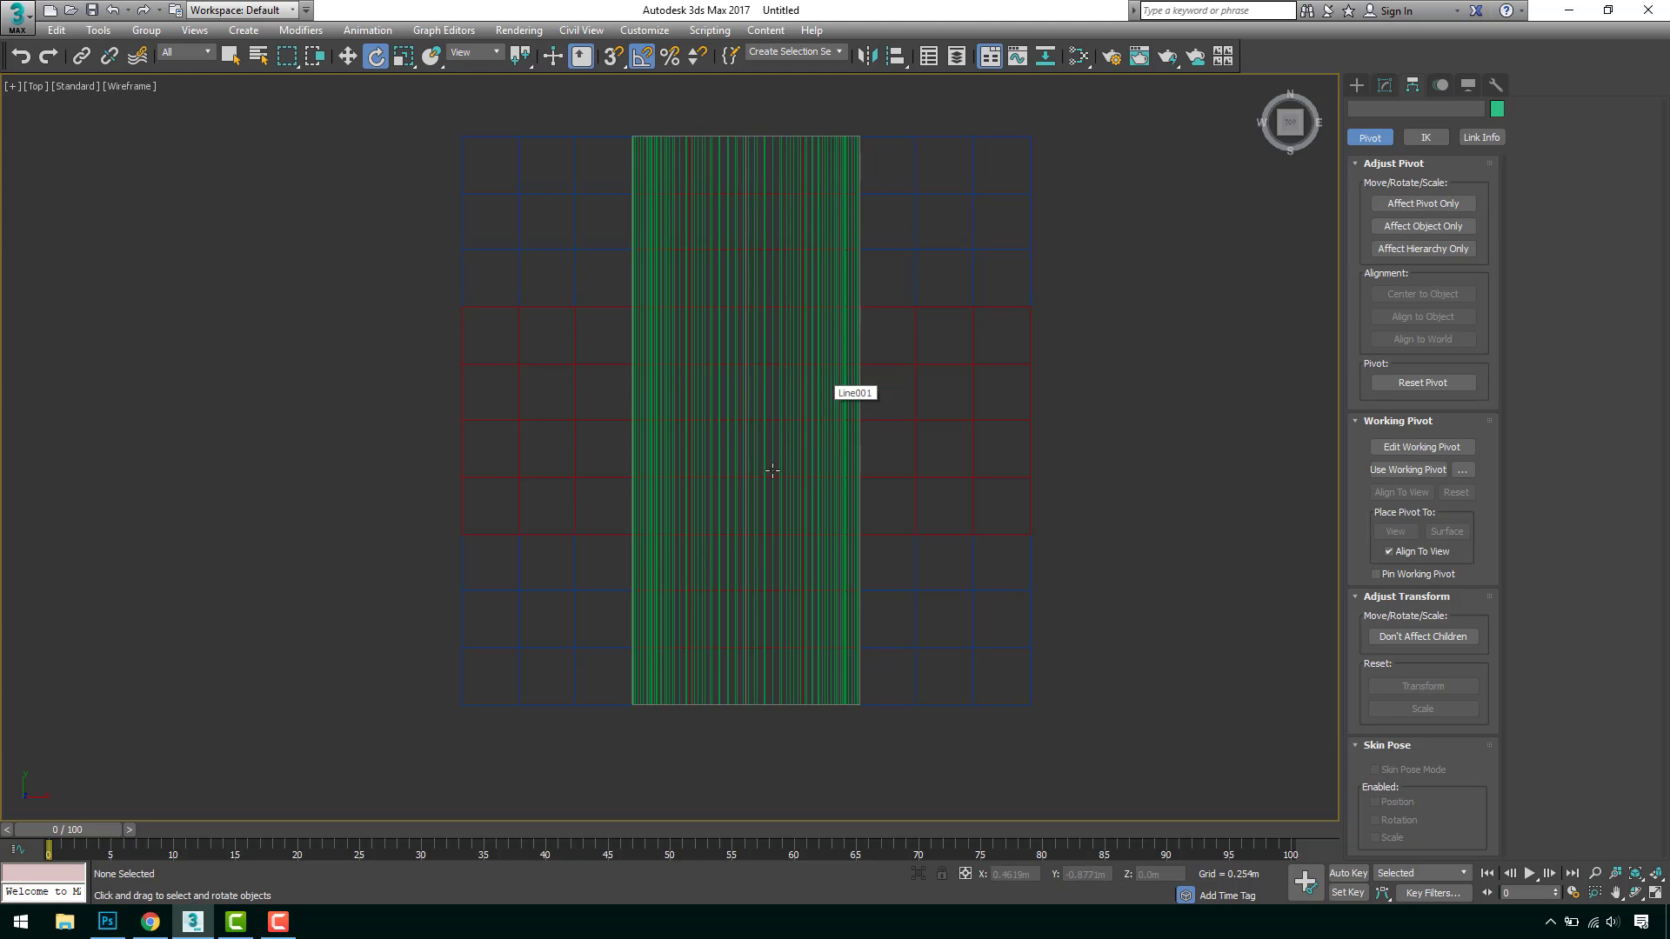
left_click(820, 392)
left_click(1386, 85)
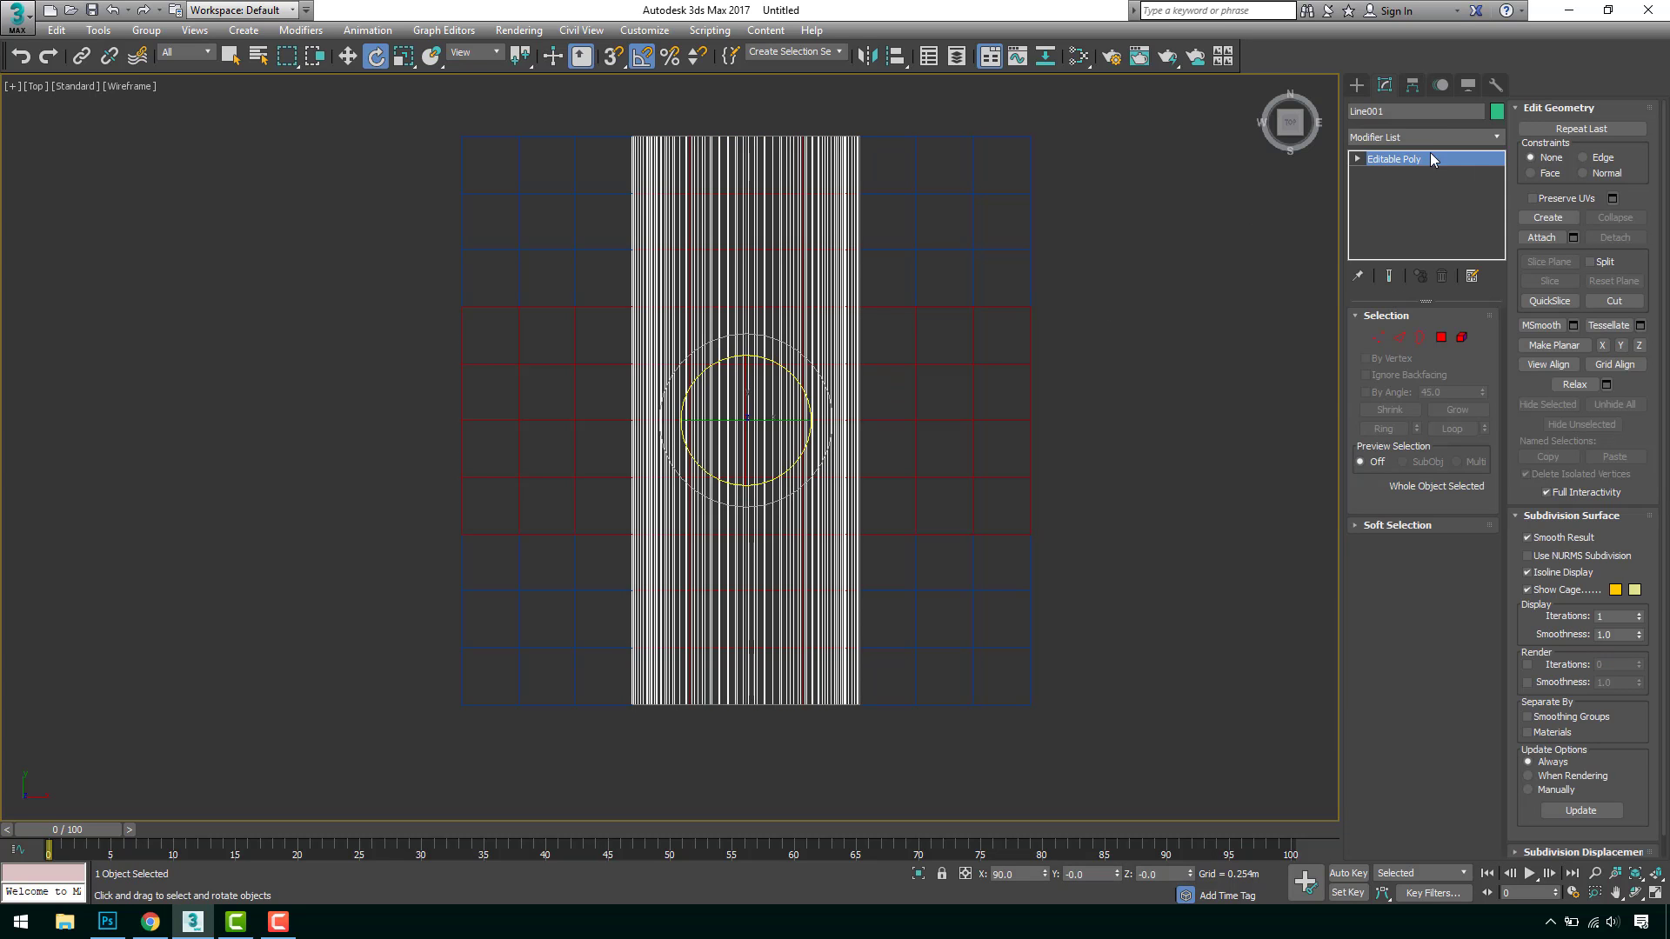
left_click(1427, 136)
left_click_drag(1496, 227, 1480, 717)
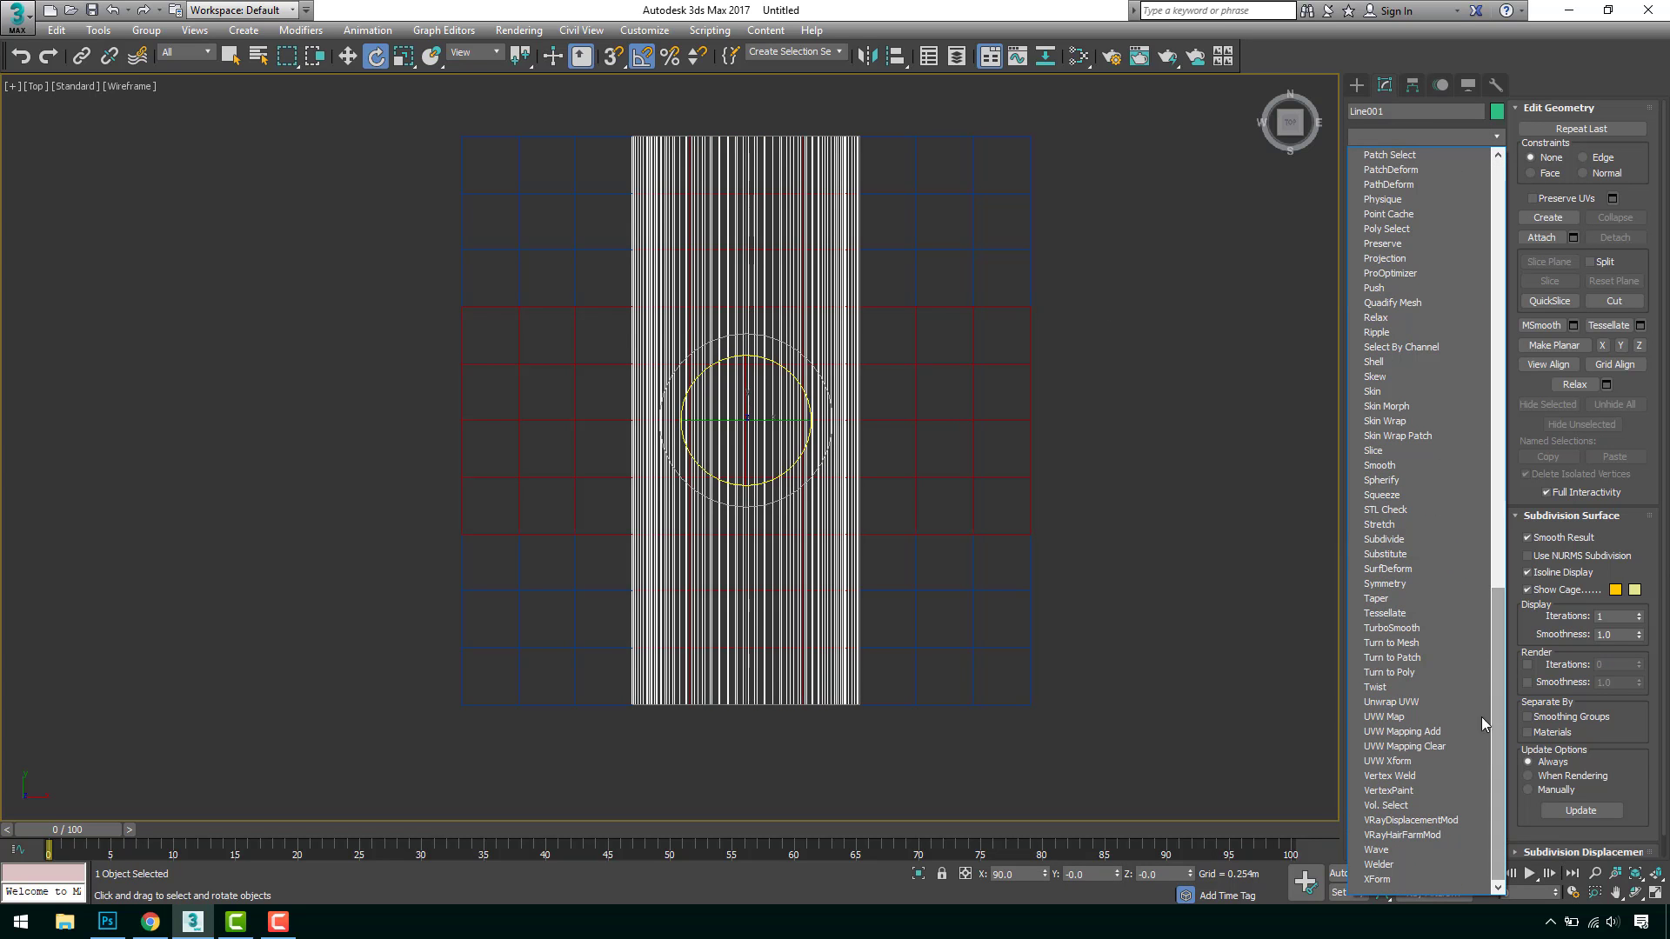
left_click(1438, 578)
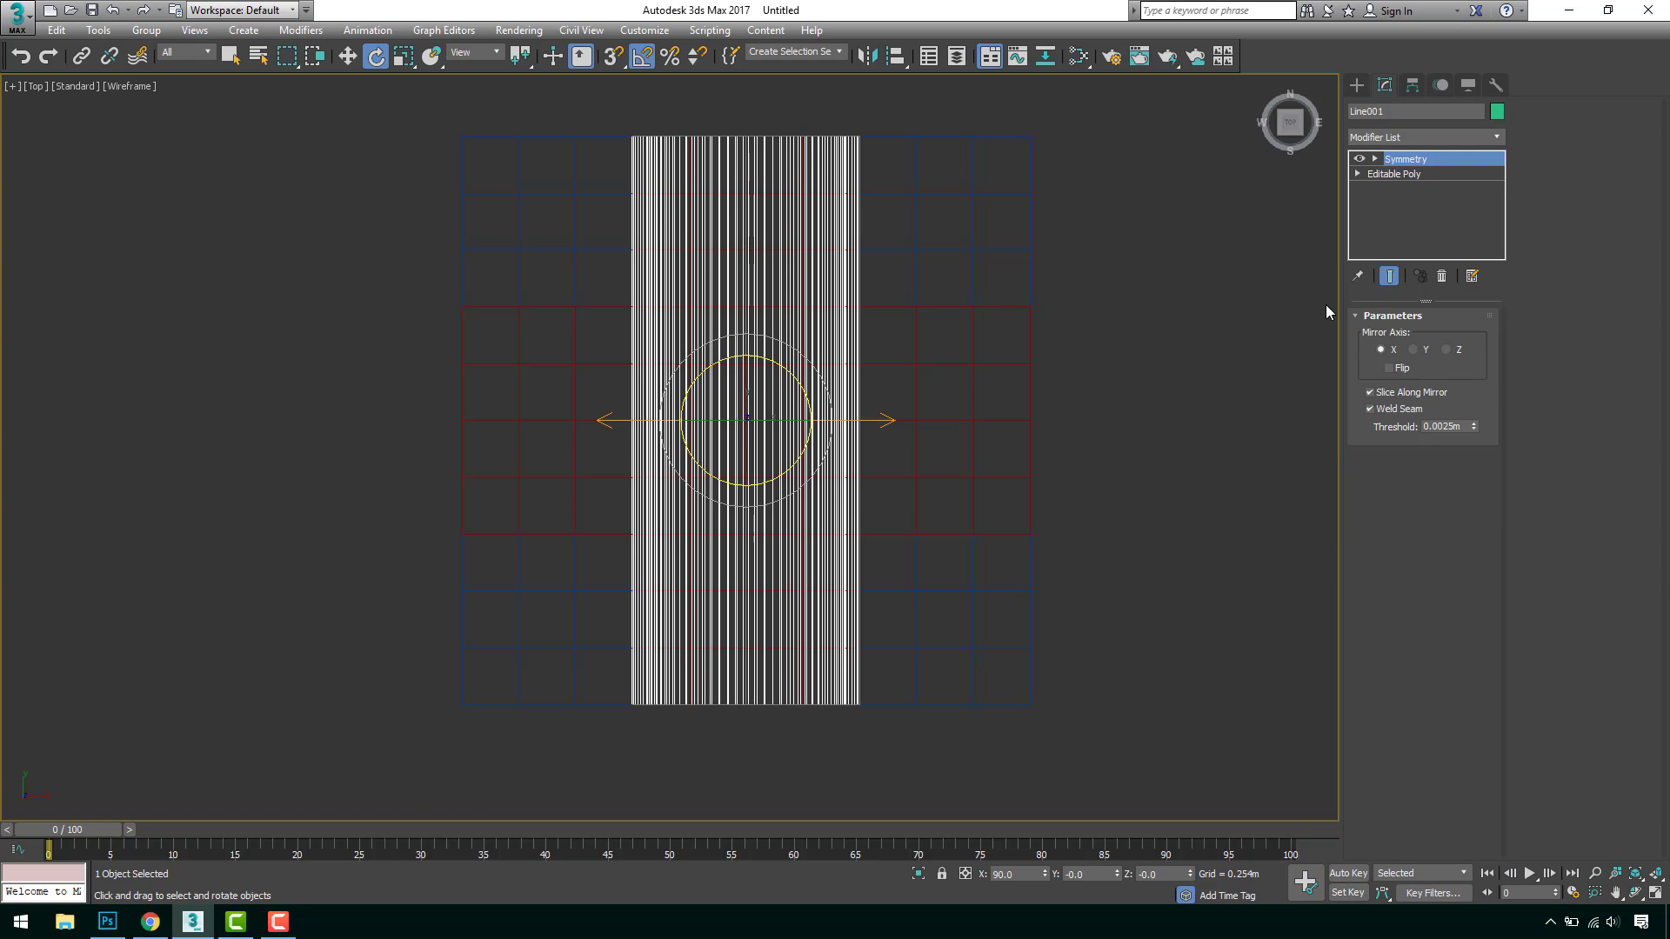
Rotate the Symmetry mirror 45° so the vault forms an L-shaped corner, and check the angle snap settings.
left_click(1375, 159)
left_click(1404, 174)
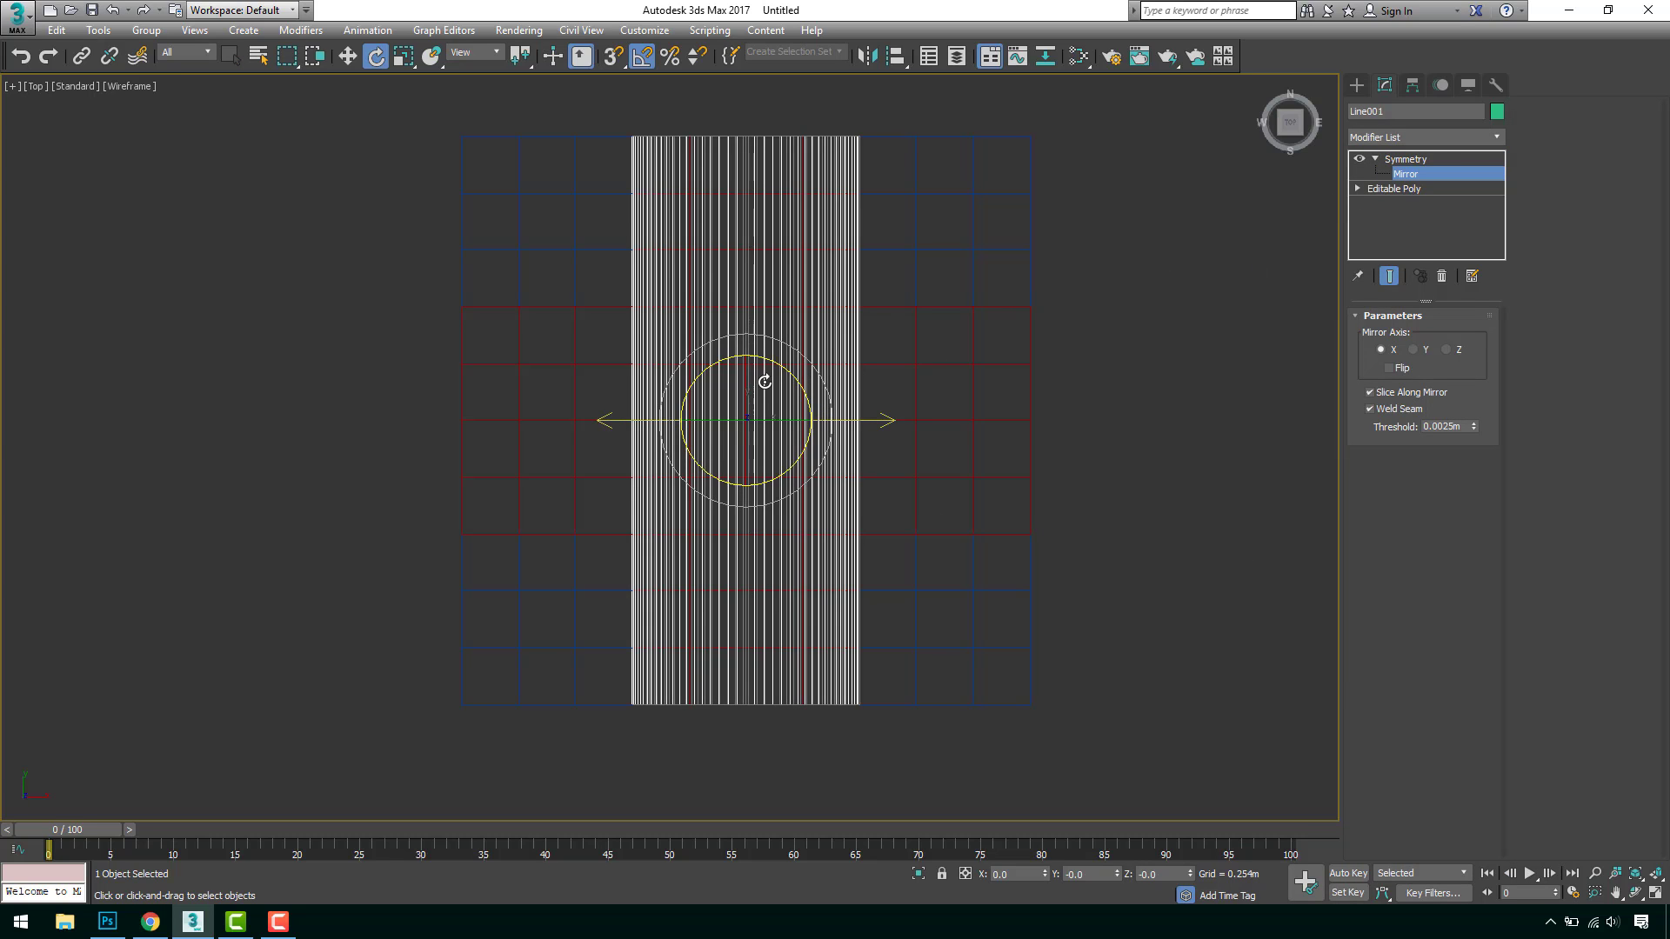
left_click_drag(790, 374, 819, 398)
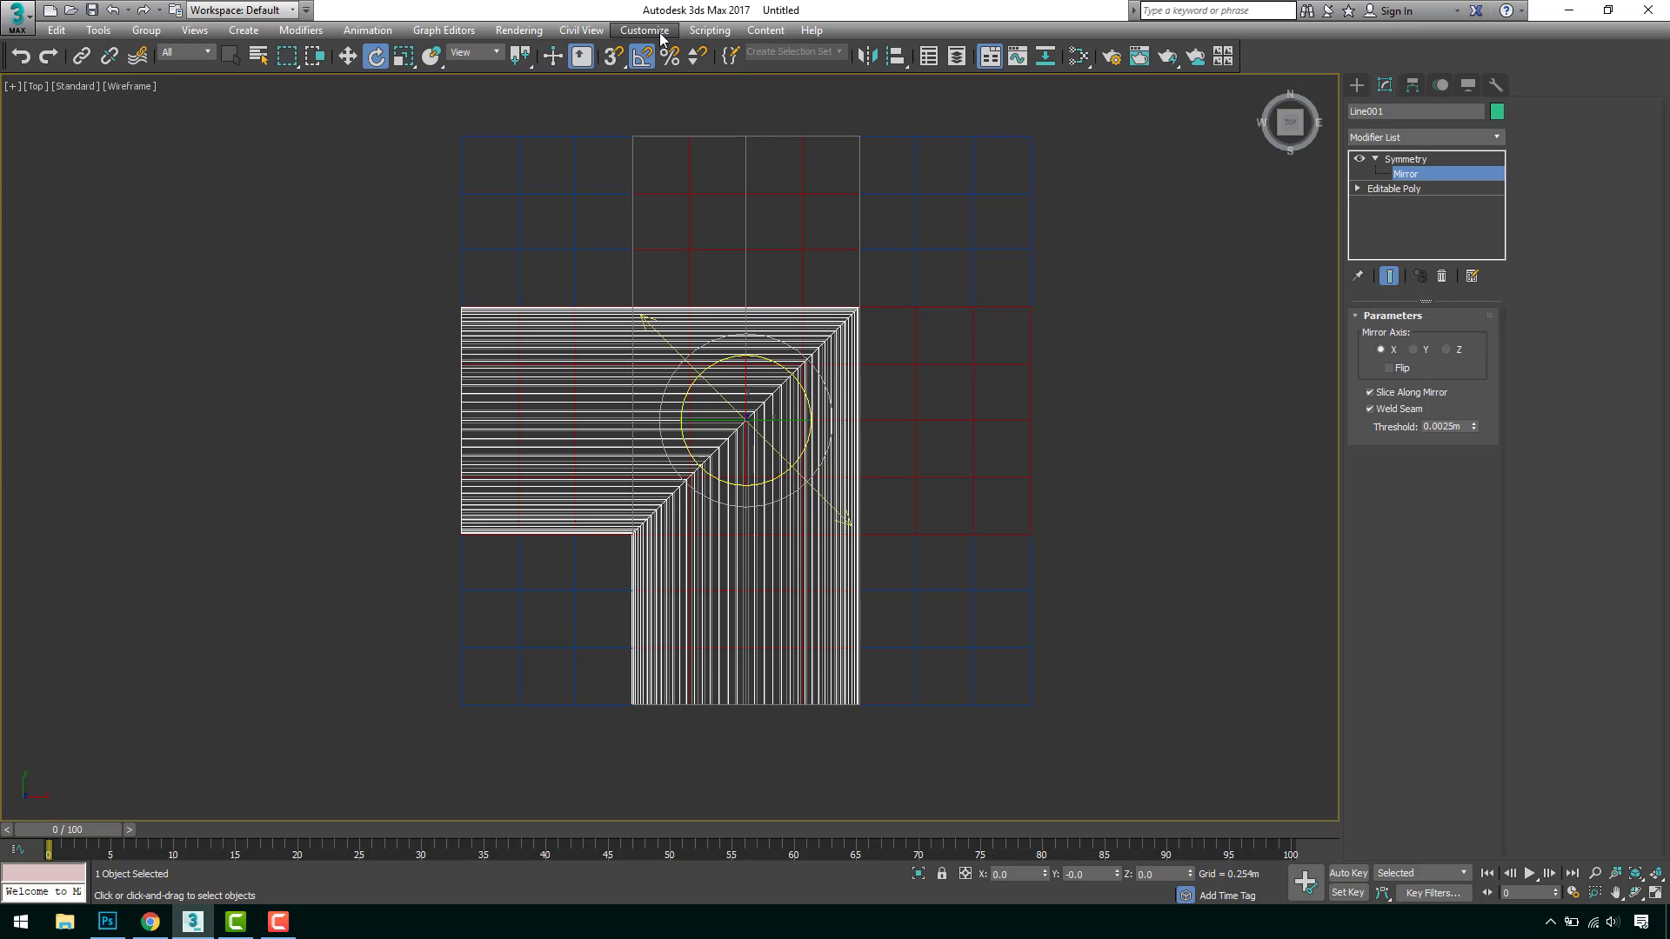
right_click(641, 56)
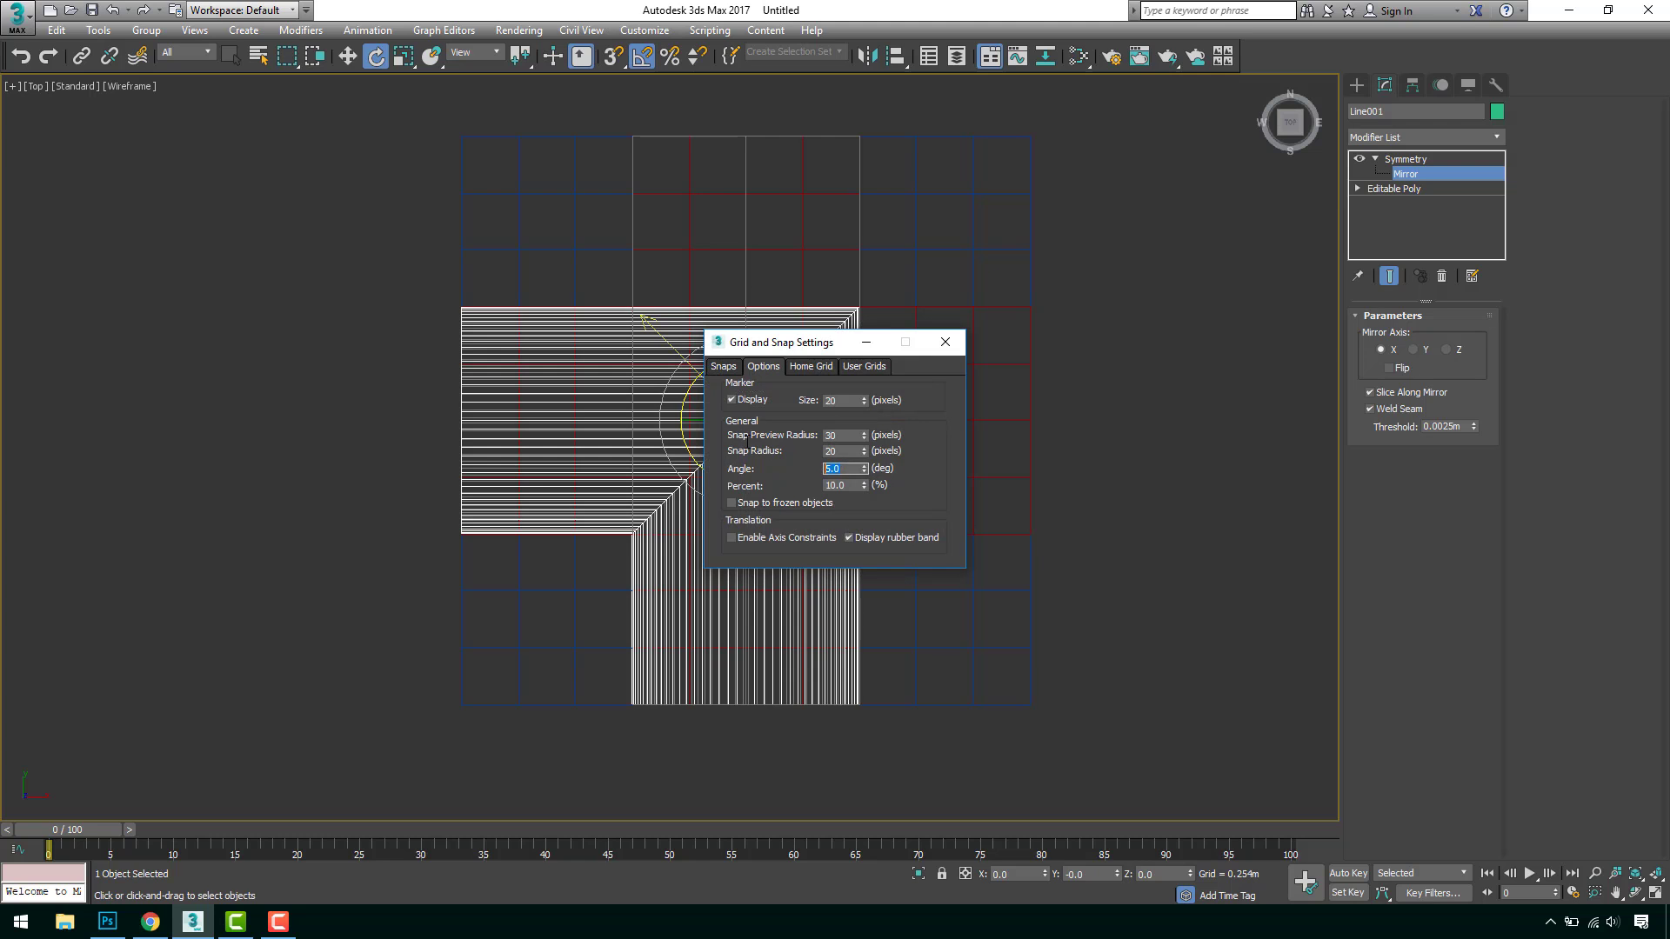
left_click(945, 342)
Fine-tune the position of the diagonal Symmetry mirror, moving it about -0.0002 m along Y.
middle_click_drag(665, 421, 667, 418)
scroll(667, 419, "up", 3)
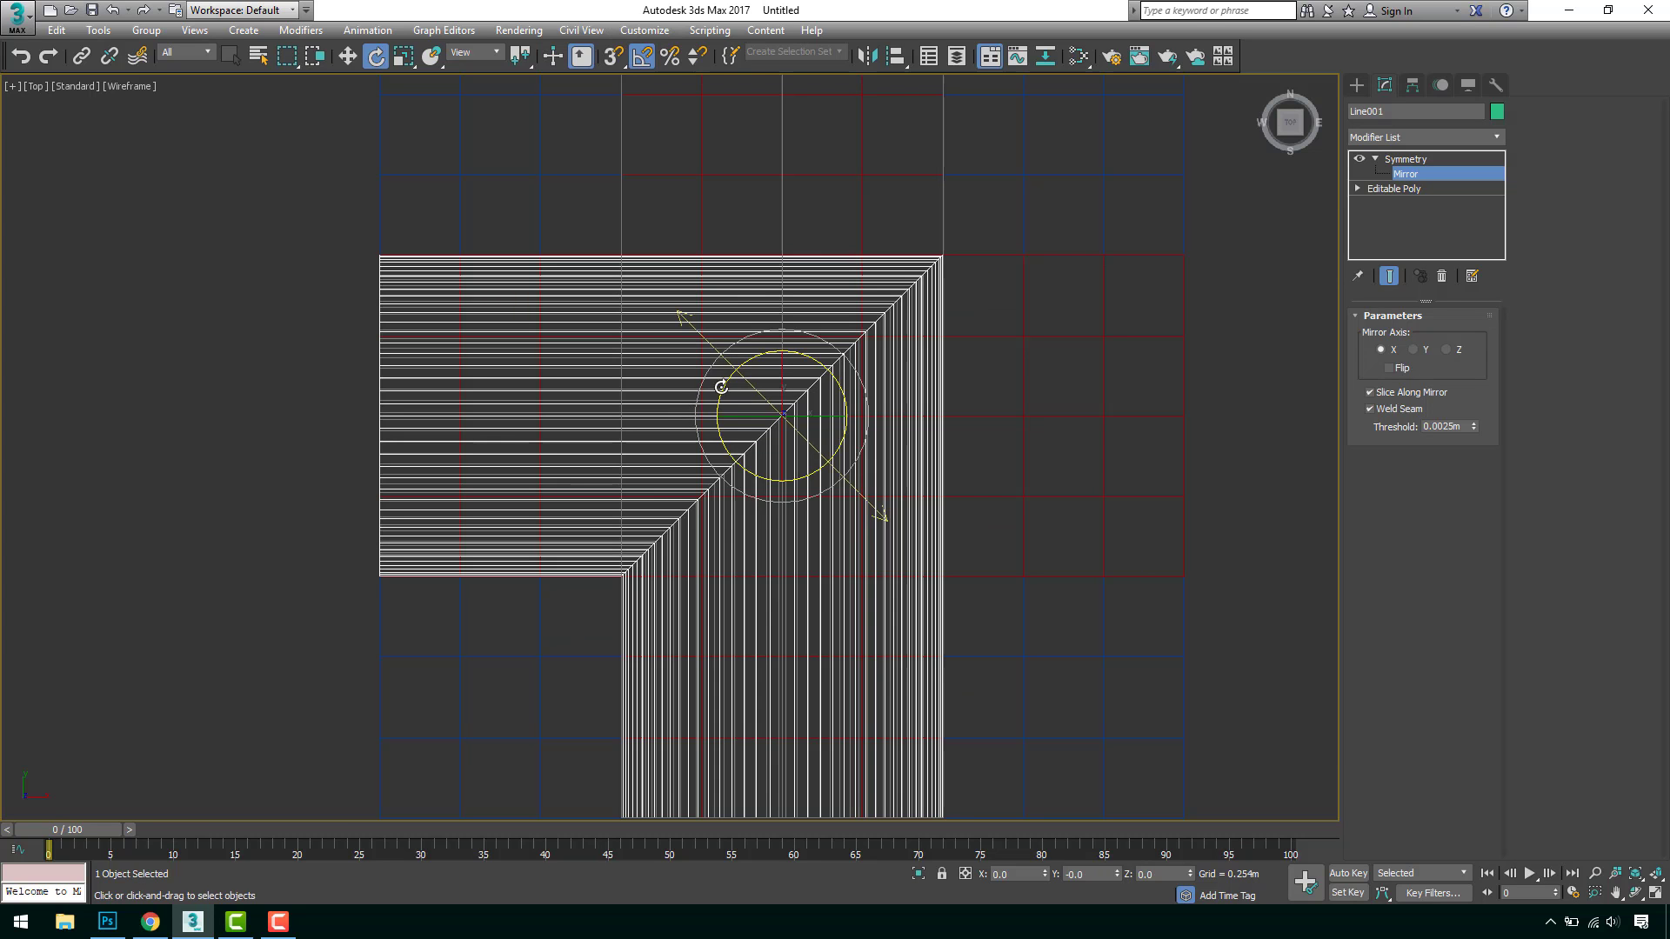
key("w")
left_click_drag(780, 369, 739, 366)
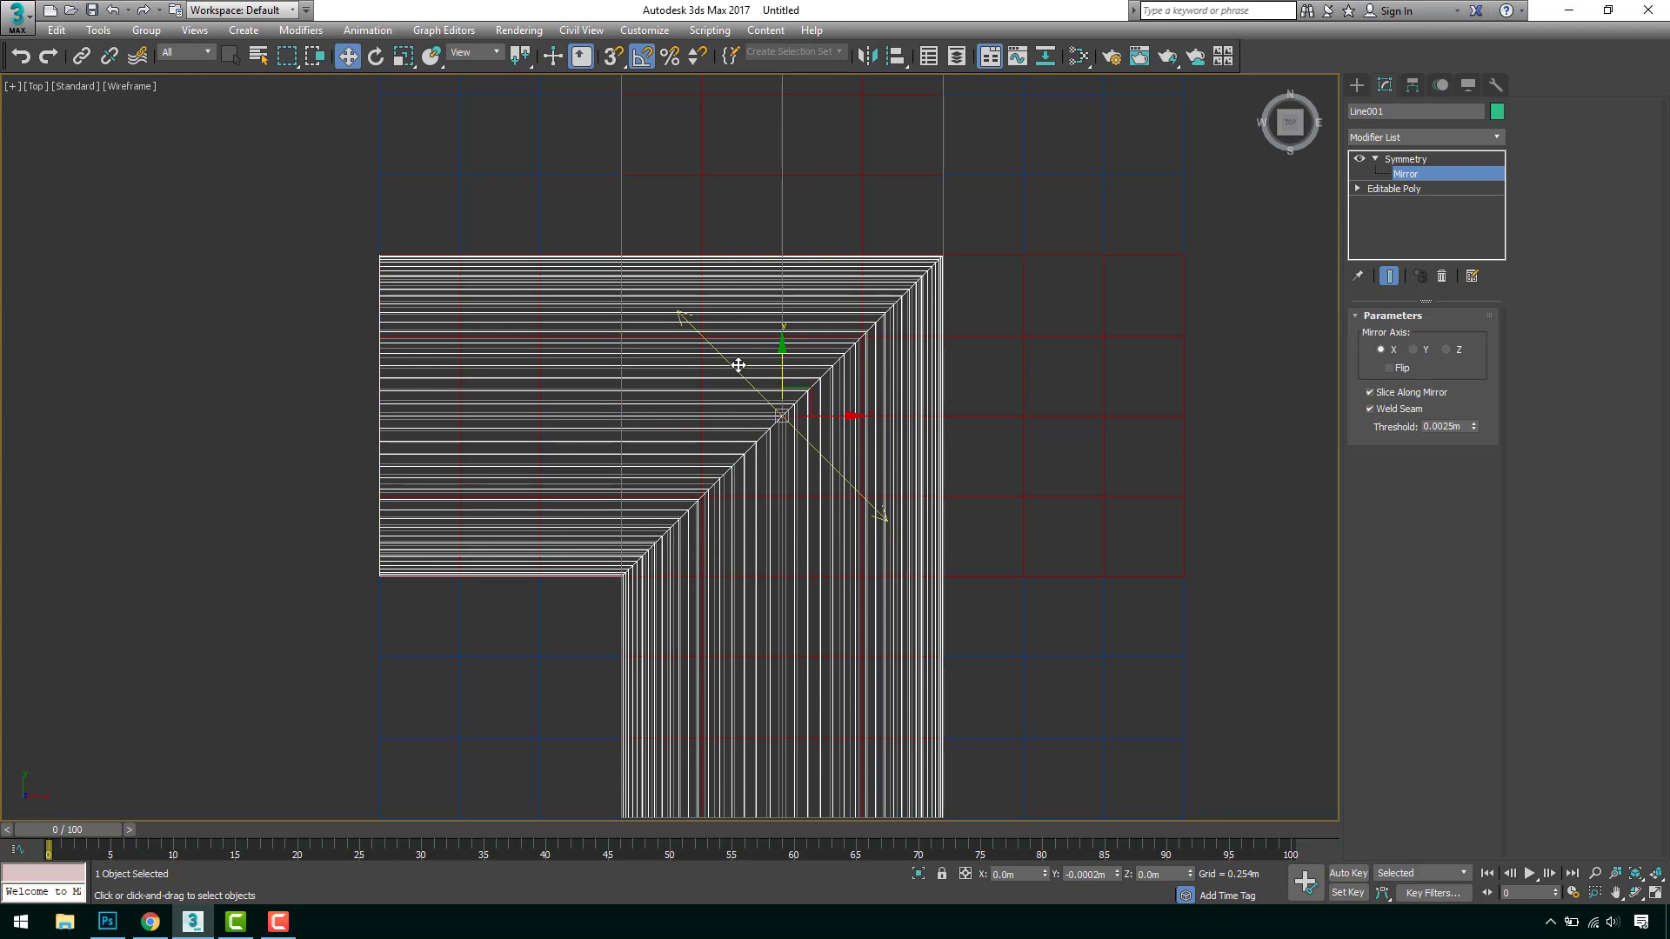
scroll(570, 278, "down", 2)
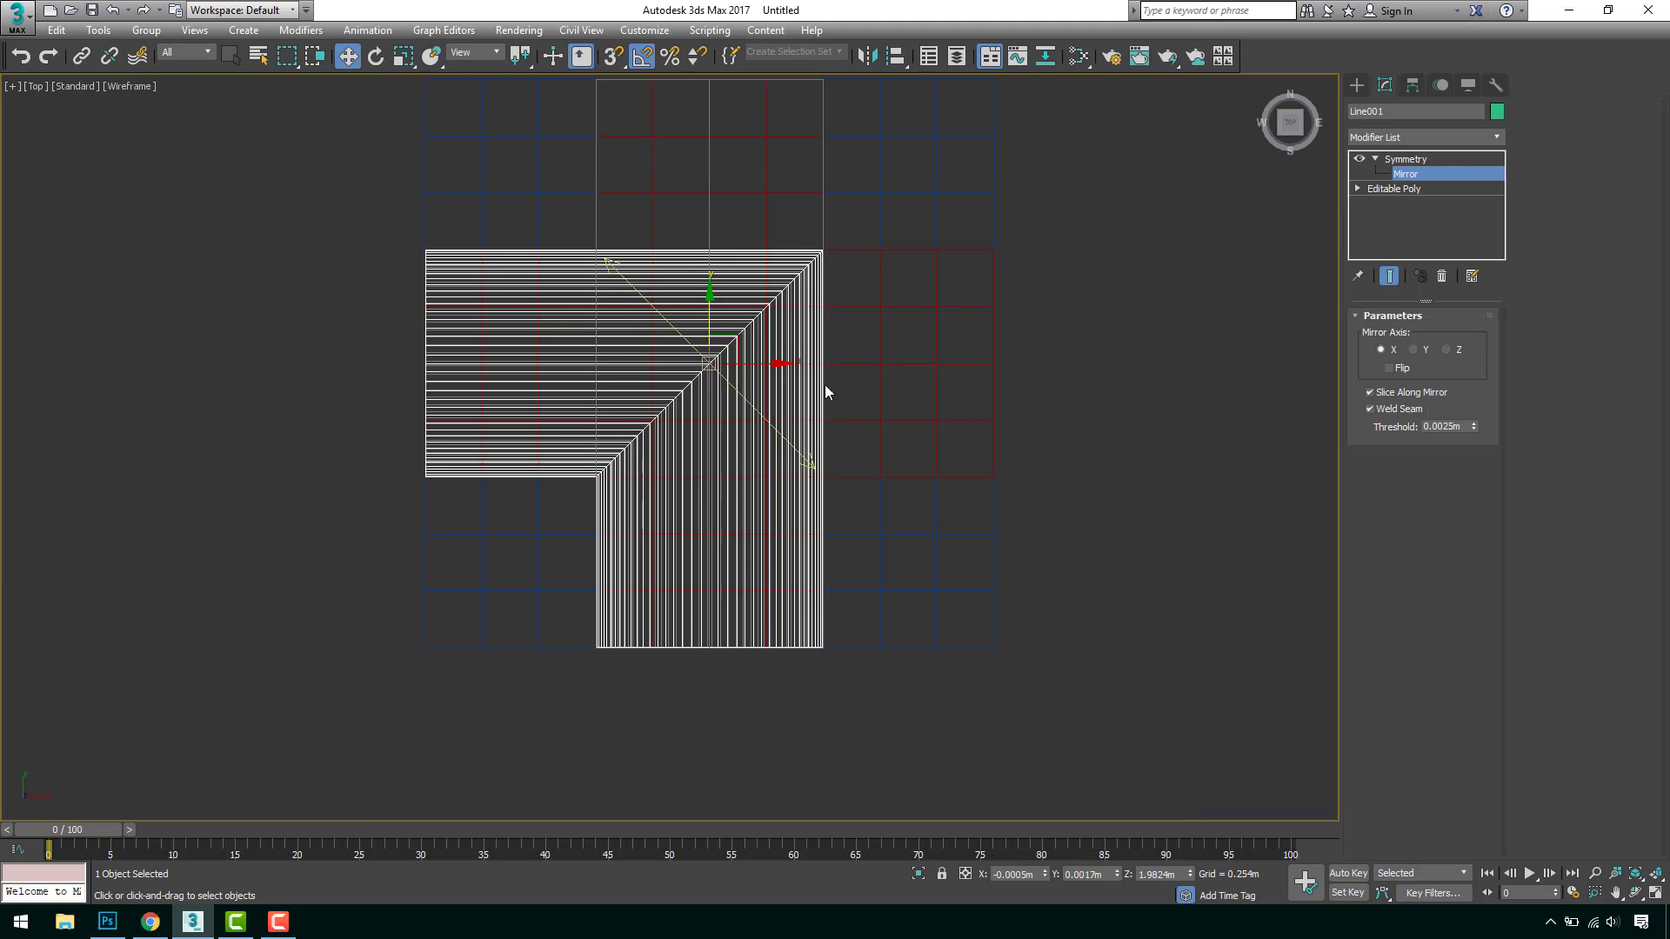
Duplicate the Symmetry modifier by copying and pasting it above the original in the stack.
left_click(1413, 164)
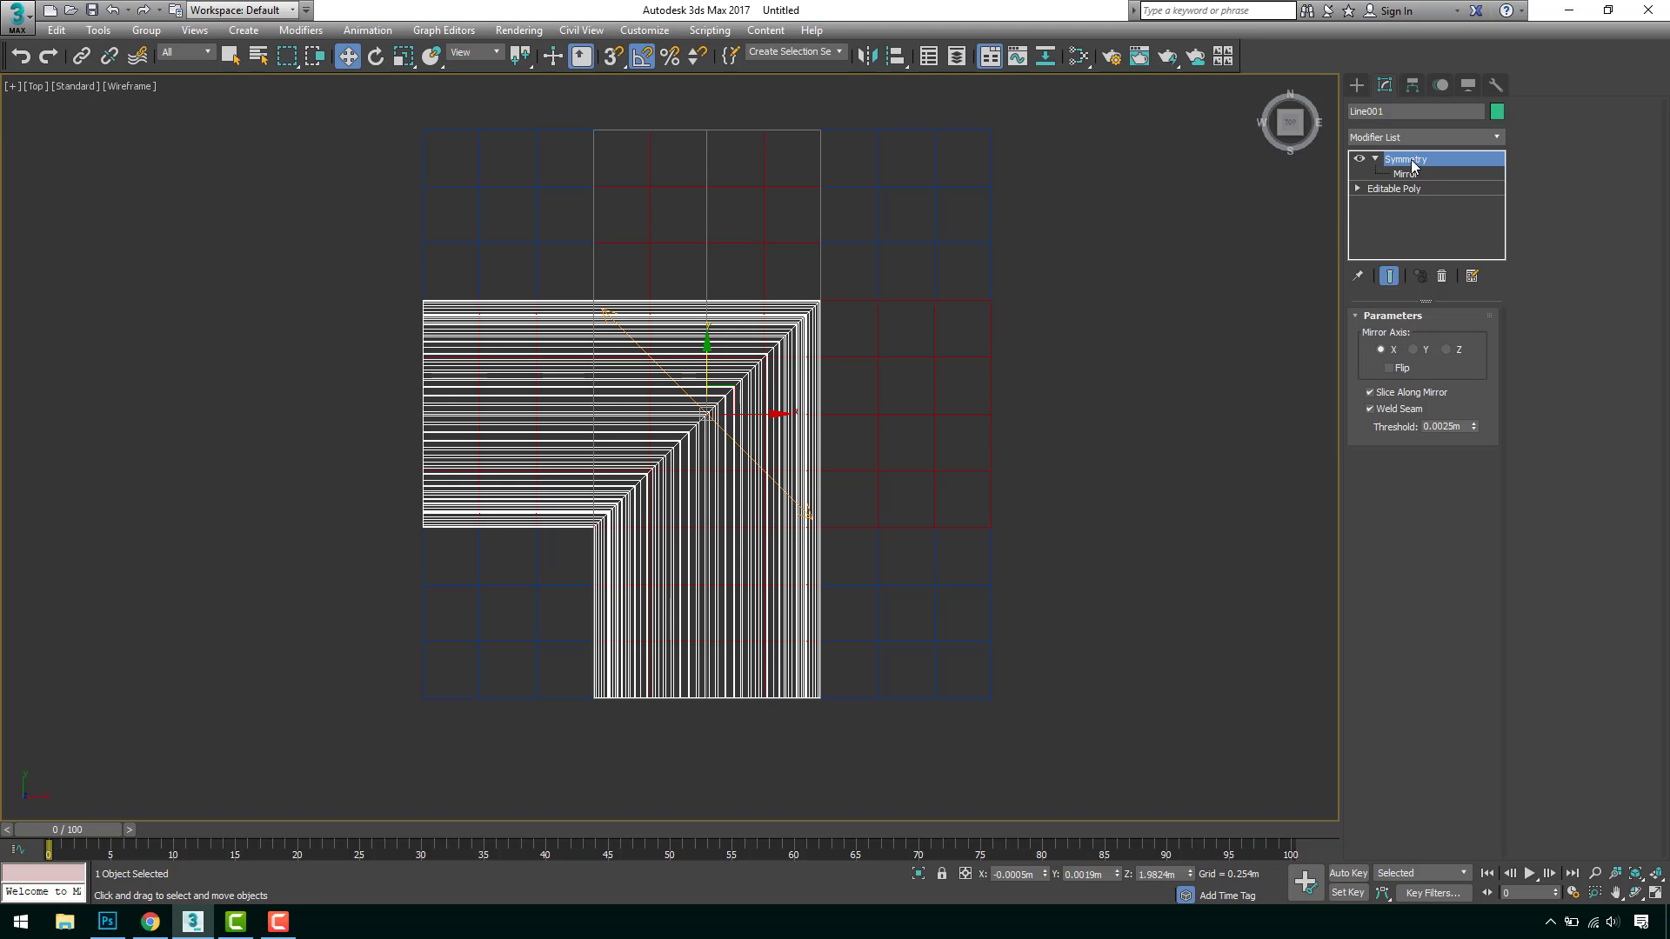
right_click(1413, 165)
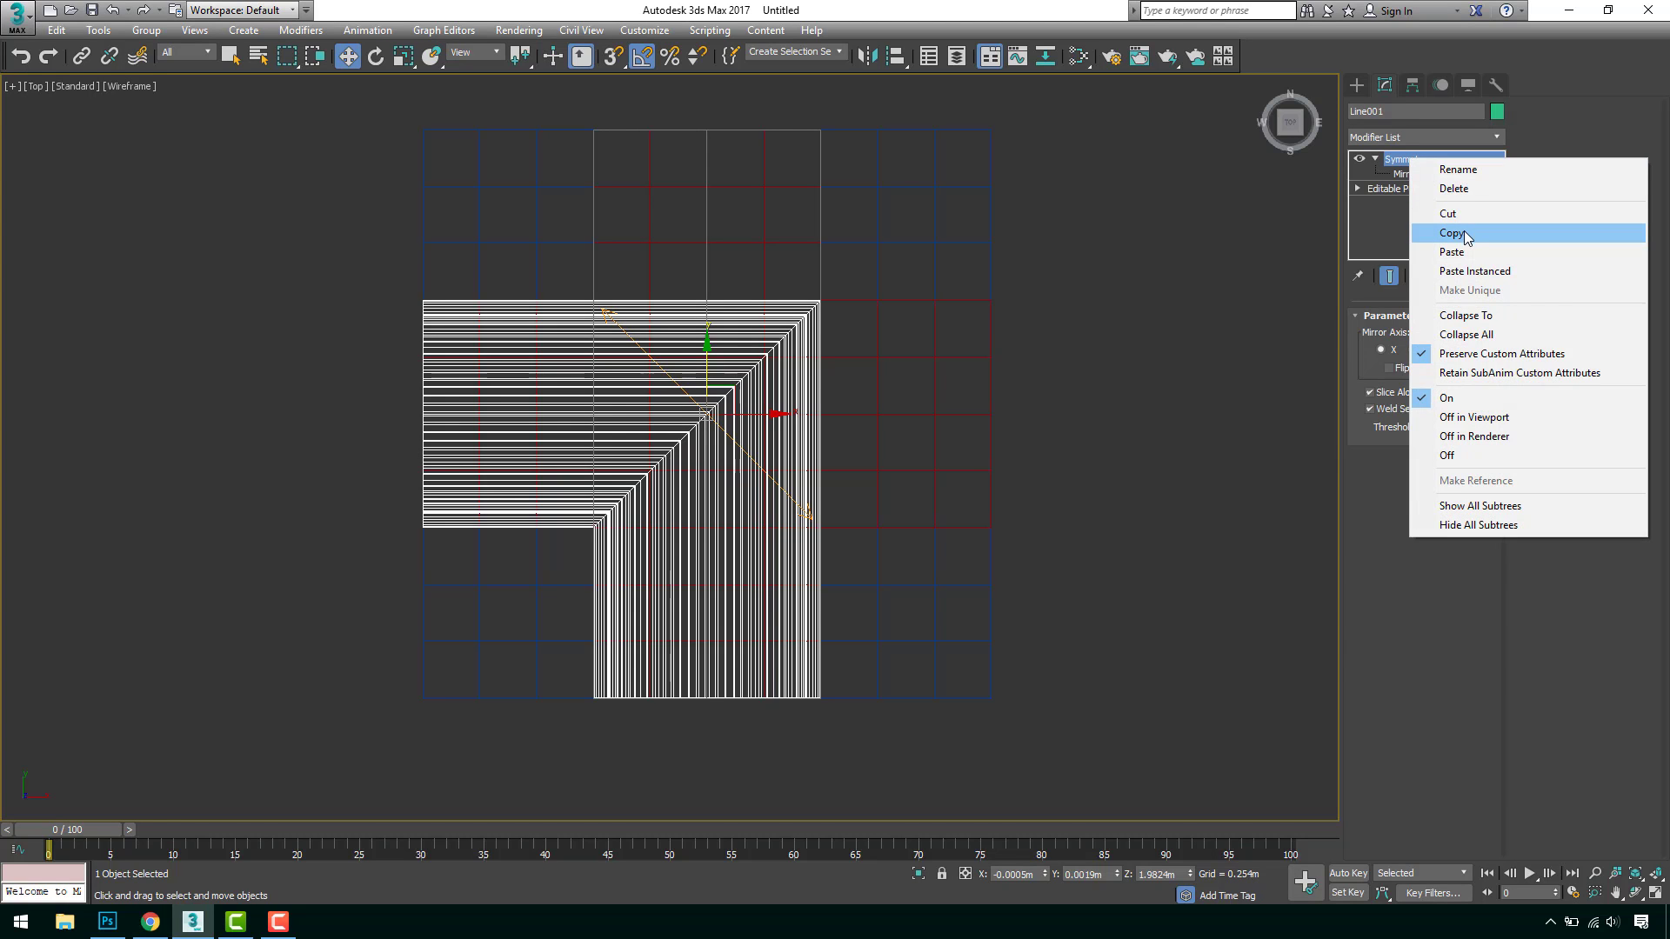
left_click(1465, 232)
right_click(1407, 165)
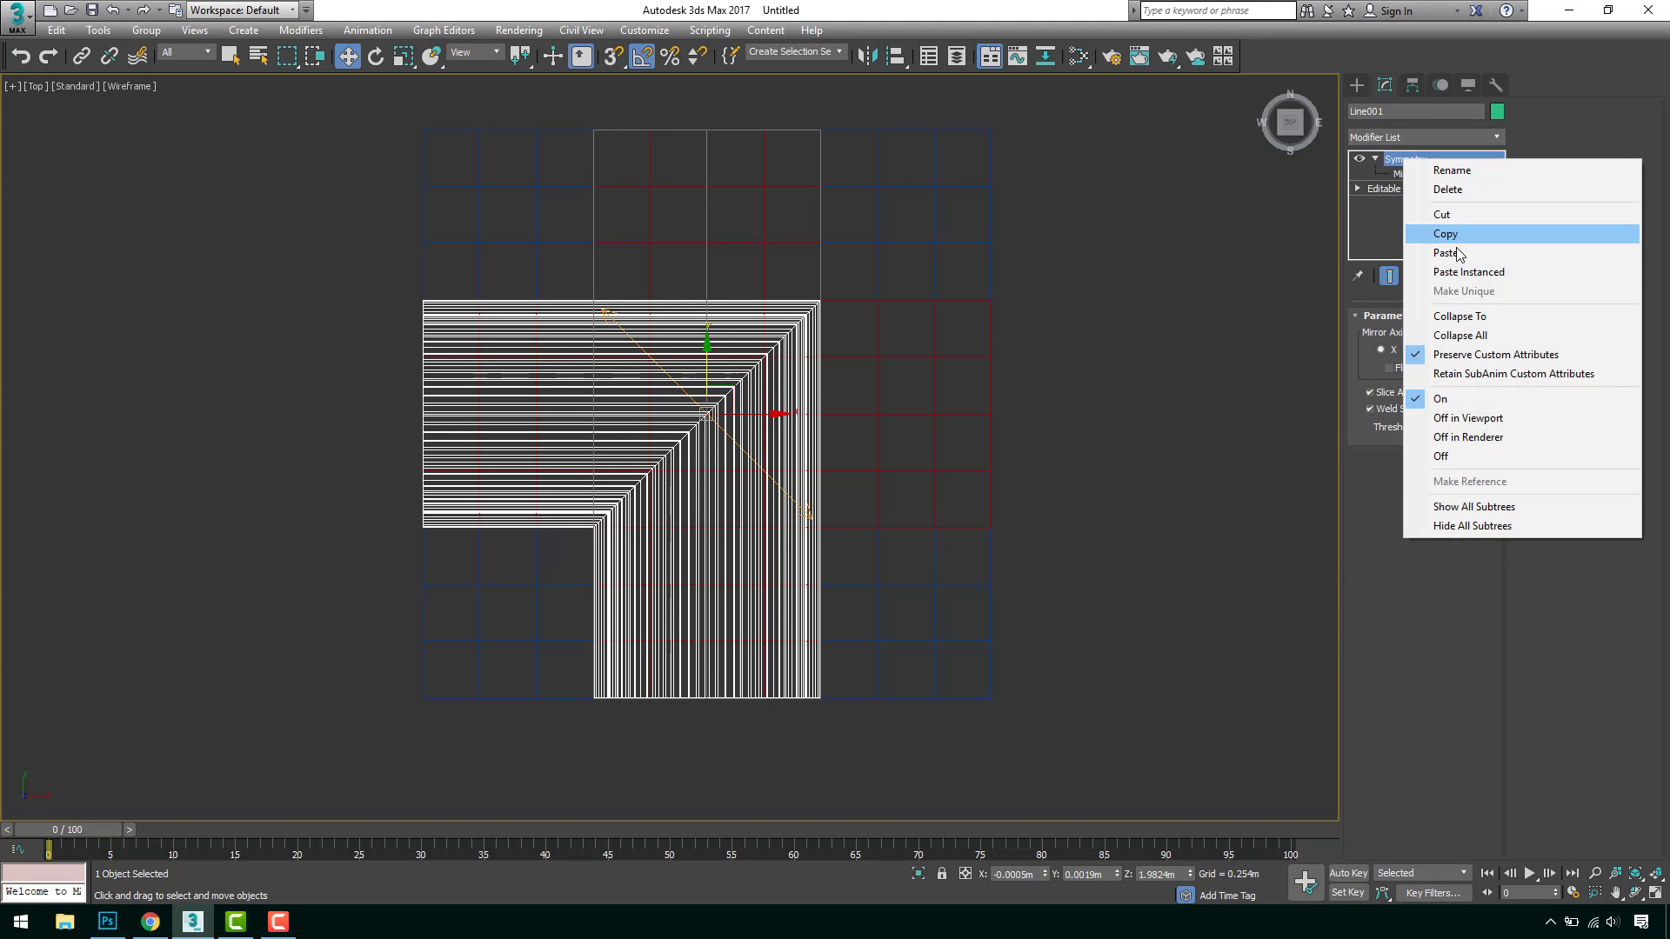
left_click(1440, 248)
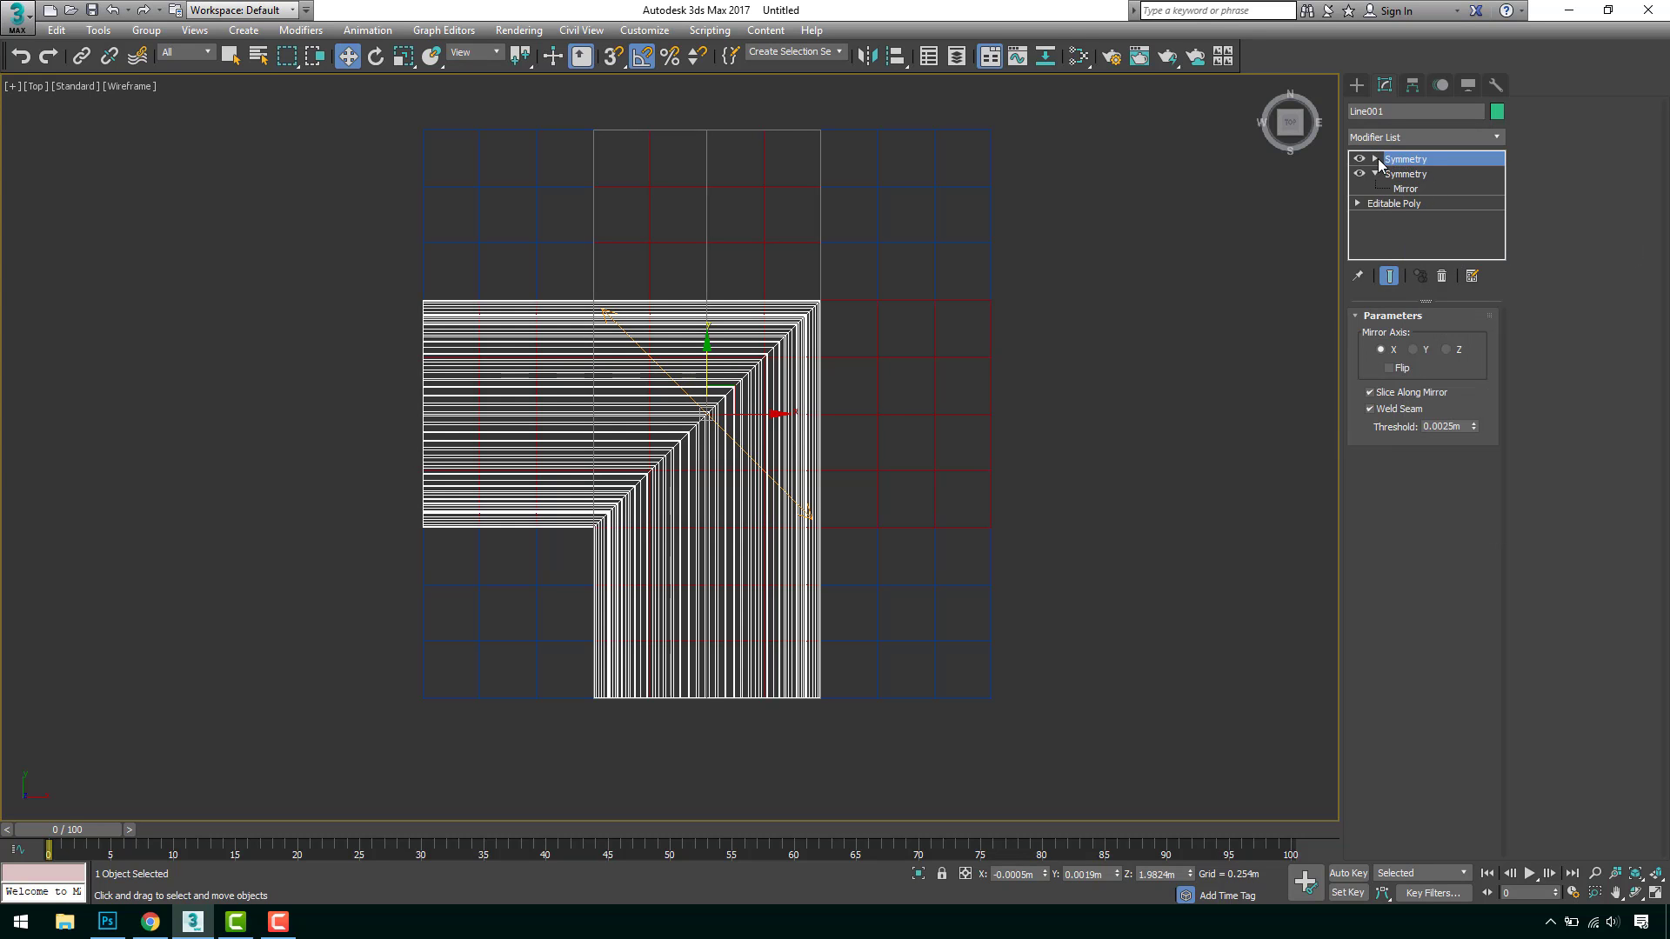
Rotate the mirror of the upper Symmetry modifier by -90° about Z, completing the four-armed cross, and leave mirror editing.
left_click(1375, 159)
left_click(1405, 174)
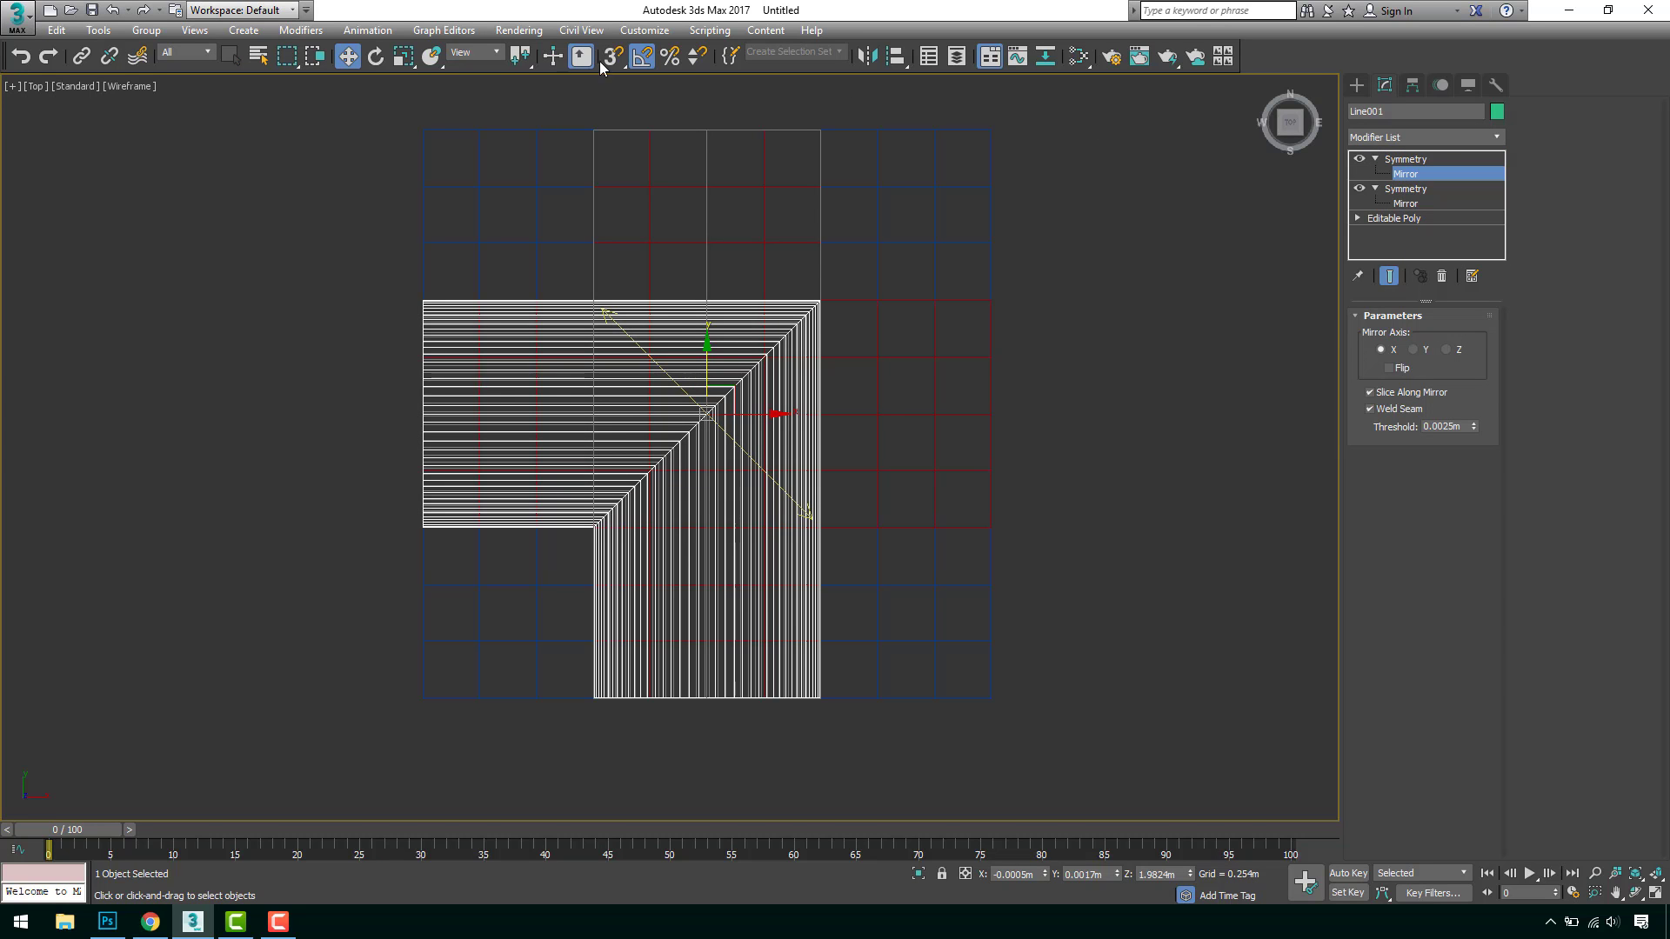
left_click(375, 57)
left_click_drag(738, 355, 807, 386)
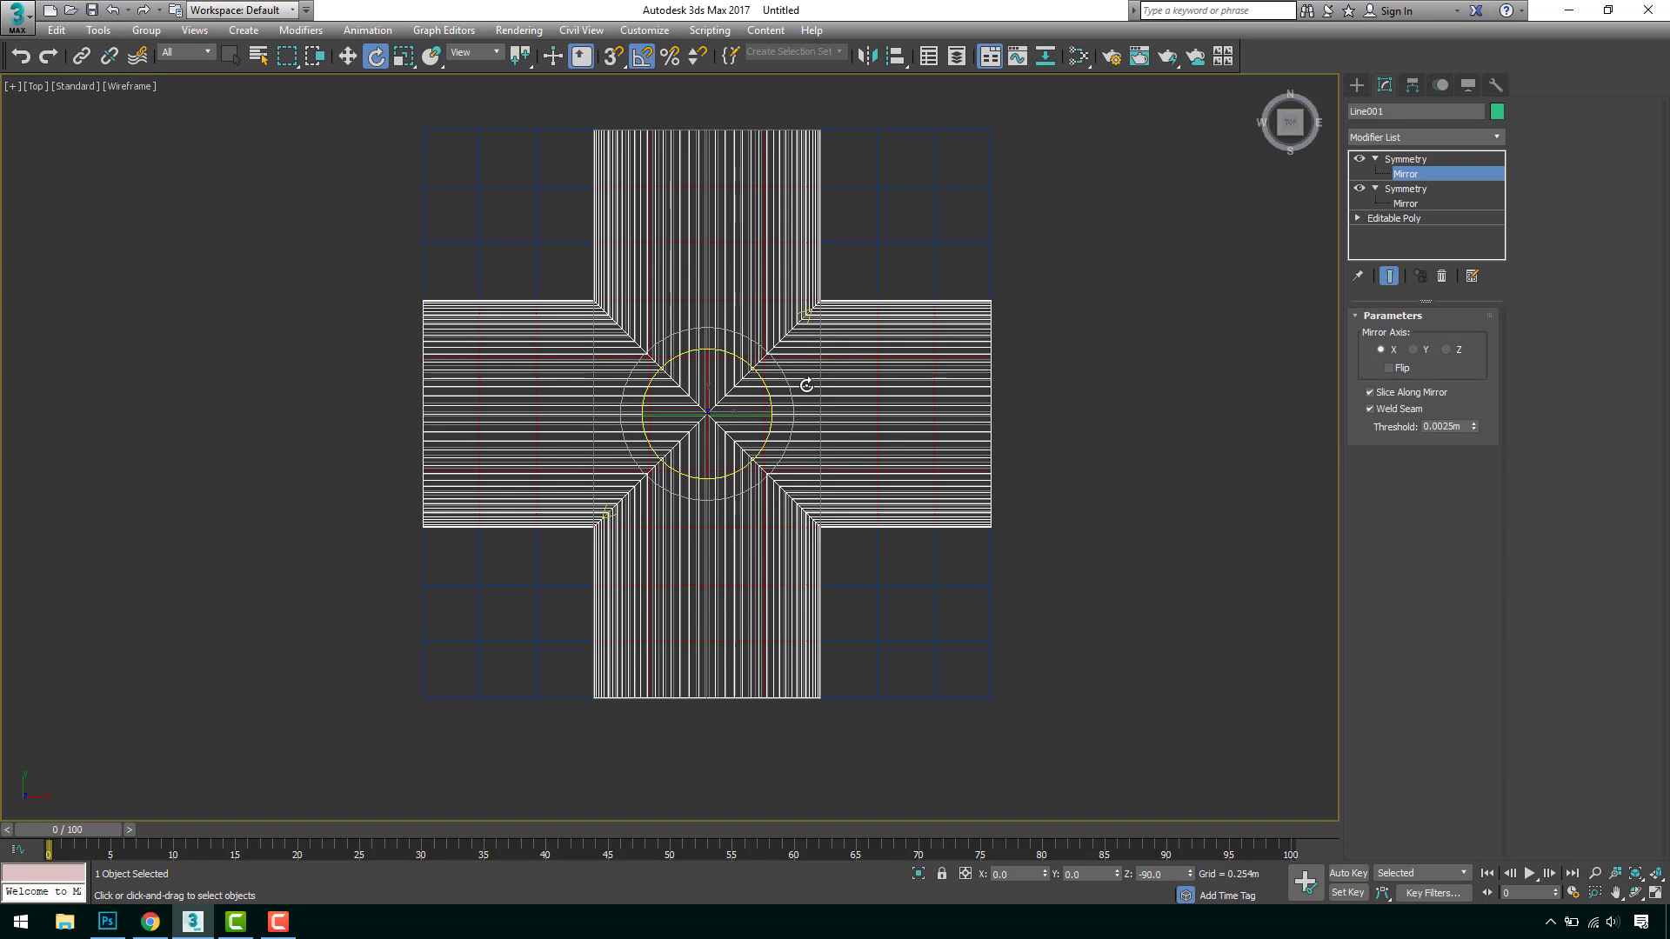
left_click(1407, 161)
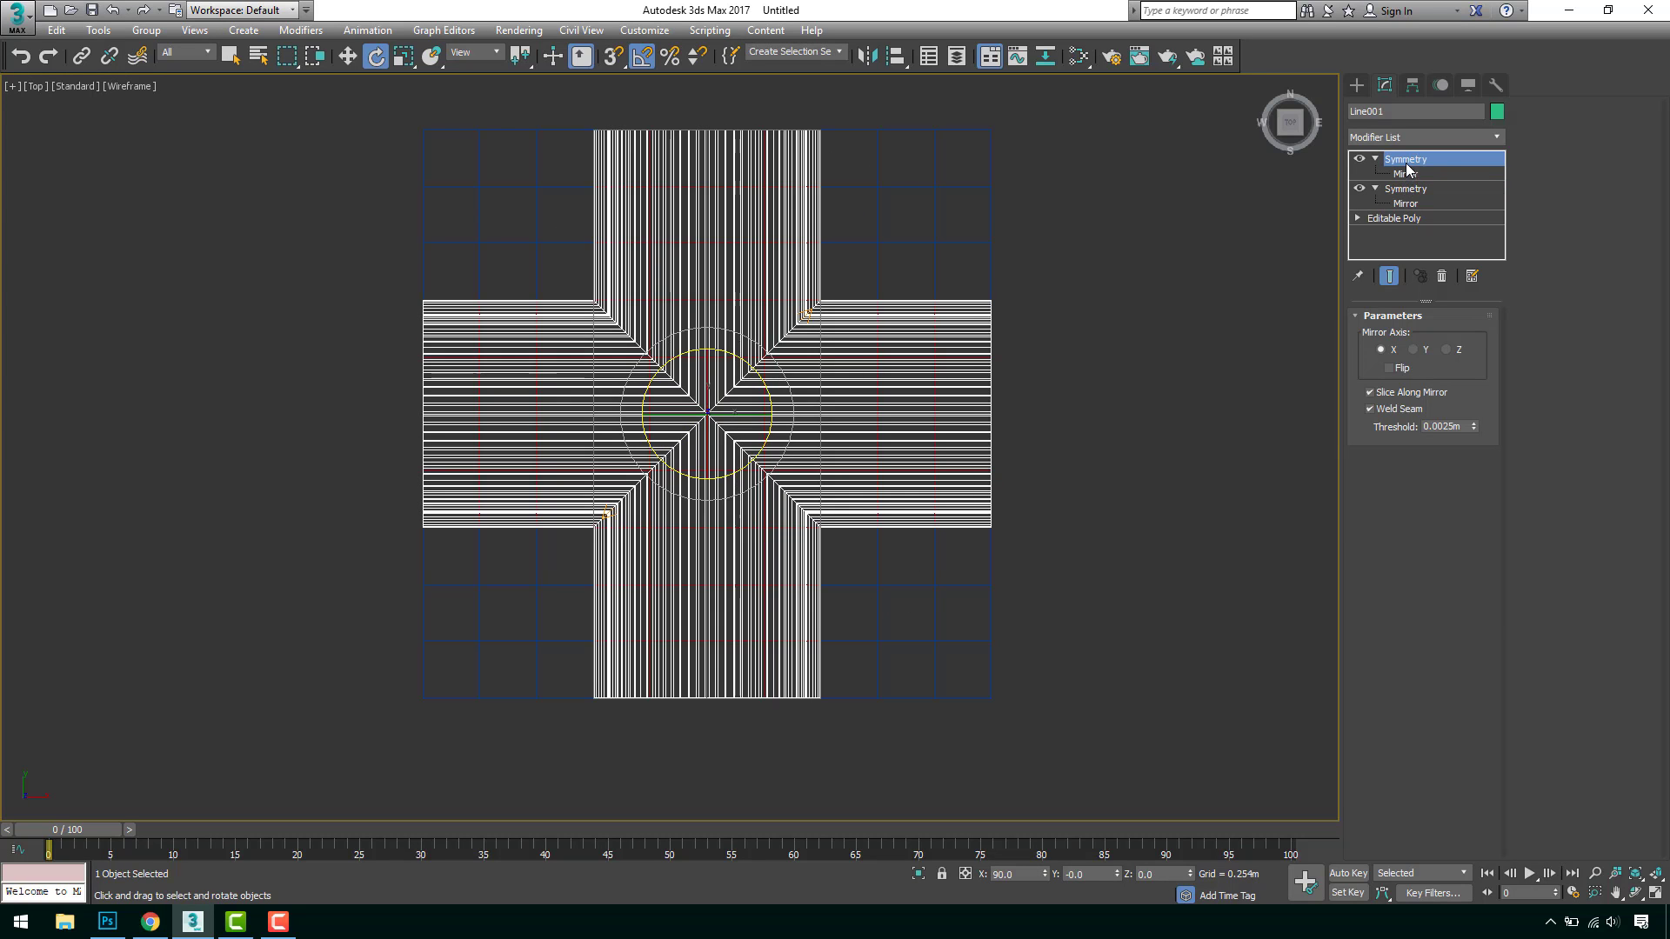
Show the cross vault isolated in the perspective view, with edged faces and the grid hidden.
middle_click_drag(849, 385, 812, 377)
key("p")
key("z")
scroll(644, 447, "up", 8)
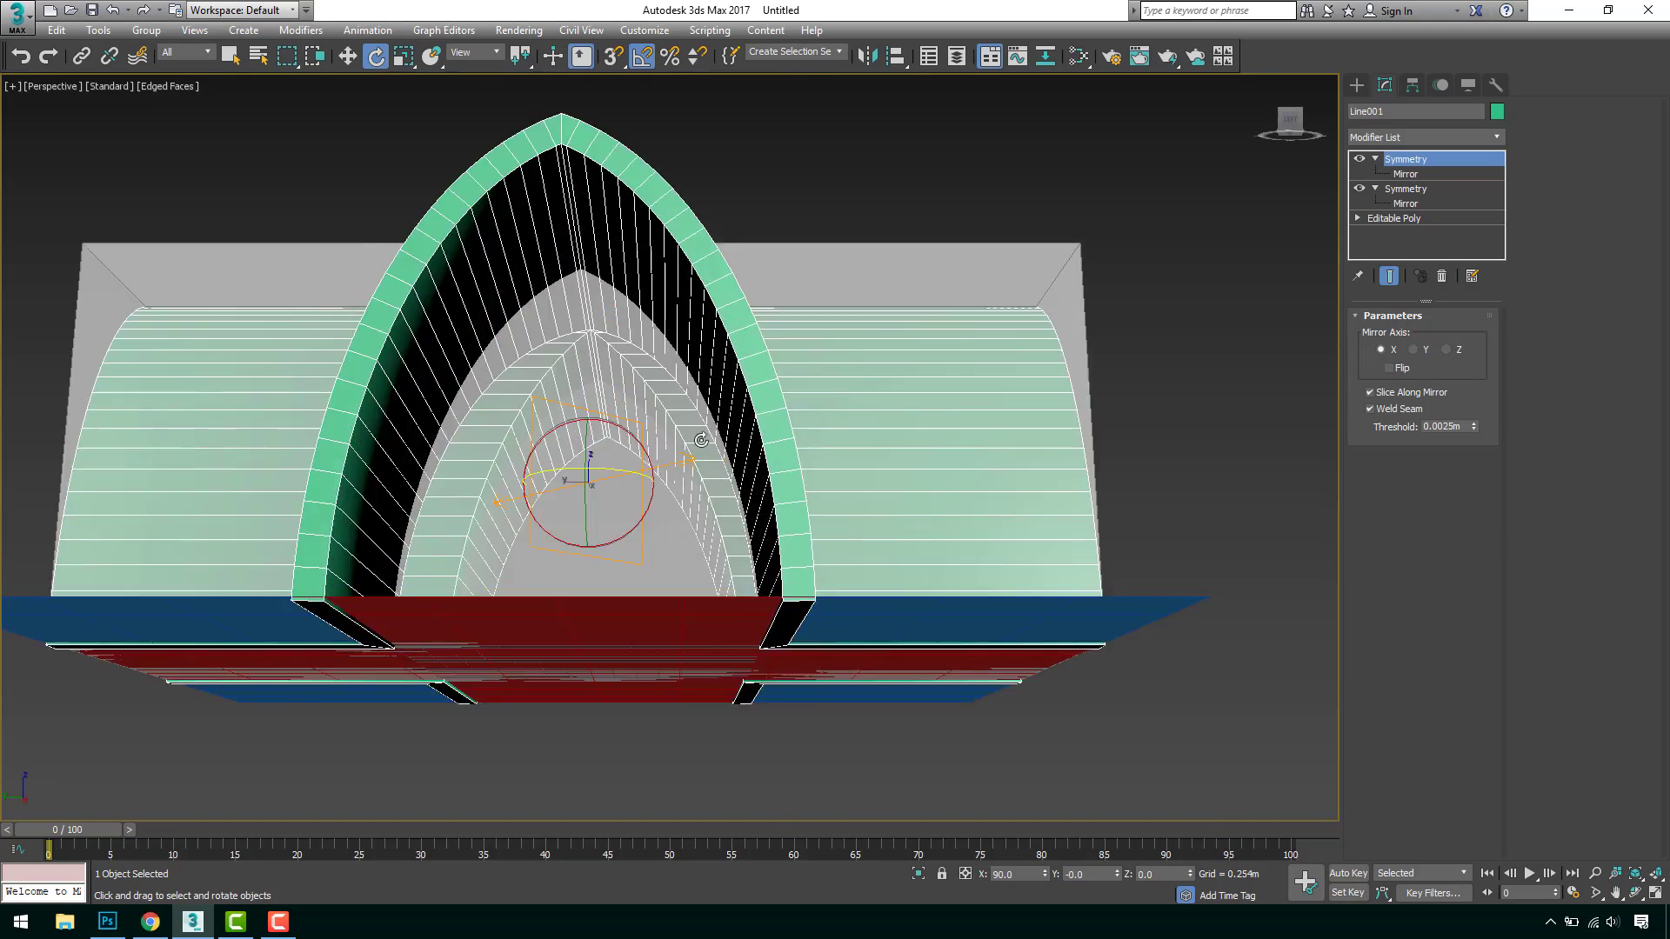
mouse_move(645, 447)
middle_mouse_down("alt")
mouse_move(719, 455)
mouse_move(750, 376)
mouse_move(756, 409)
mouse_move(840, 325)
mouse_move(965, 394)
mouse_move(950, 409)
middle_mouse_up("alt")
scroll(719, 455, "down", 7)
key("alt+q")
key("F4")
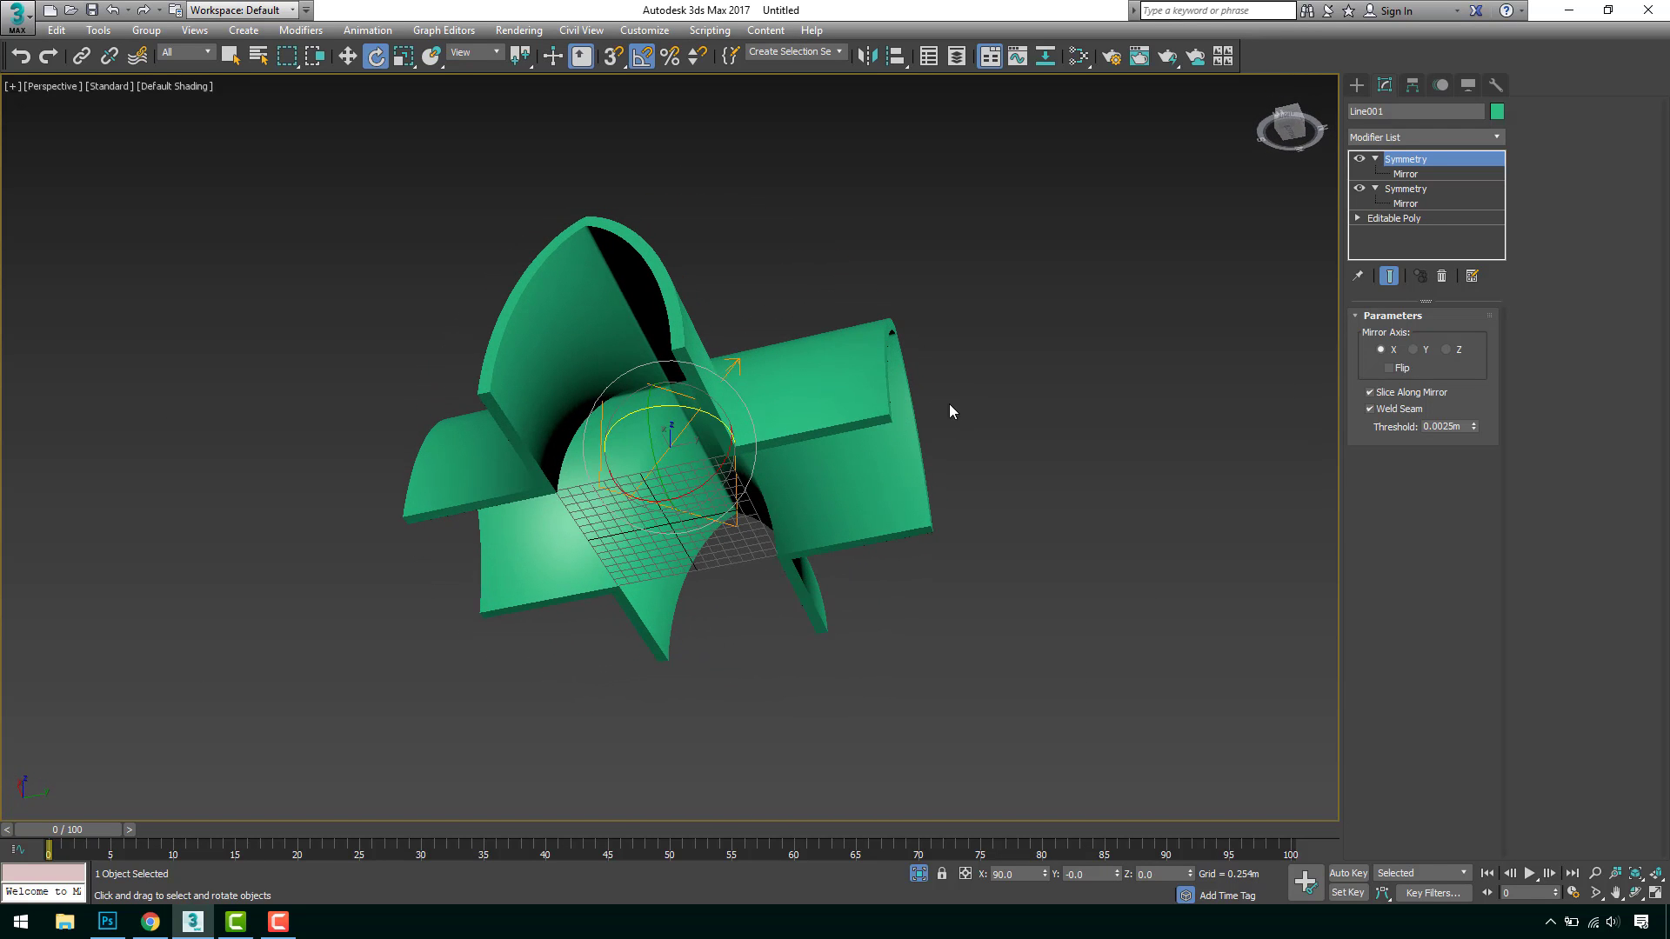
key("g")
scroll(771, 444, "up", 5)
middle_click_drag(854, 427, 756, 467, "alt")
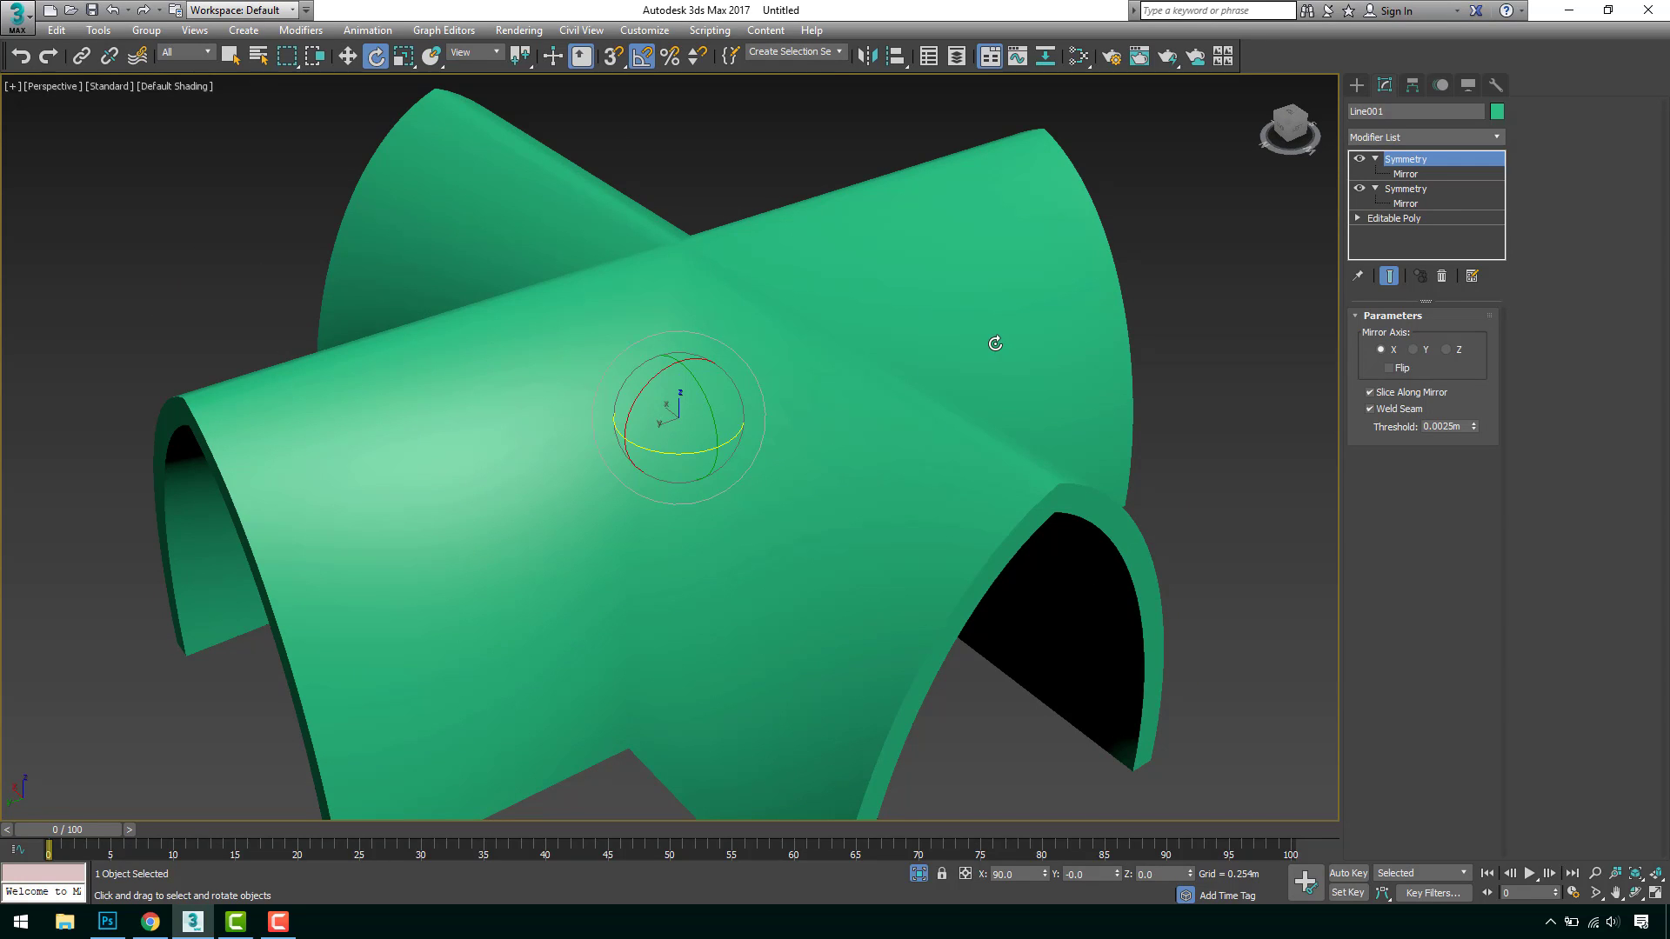
scroll(762, 291, "down", 2)
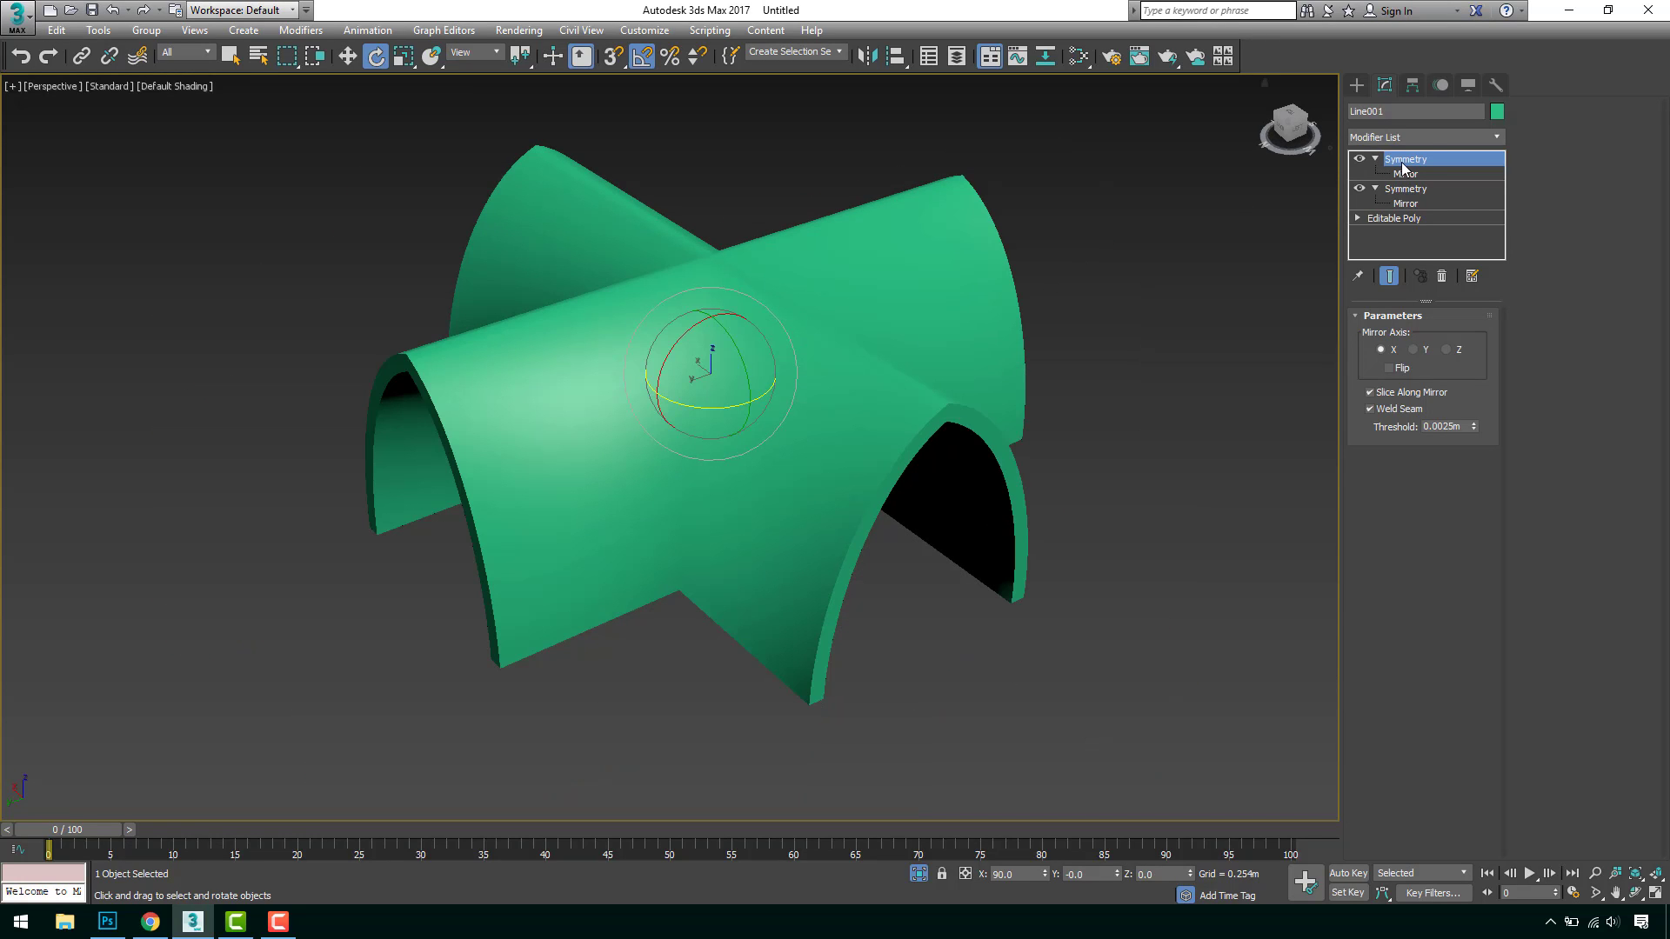
Add a Smooth modifier above the Symmetry modifiers and enable Auto Smooth.
left_click(1426, 138)
left_click_drag(1496, 195, 1452, 590)
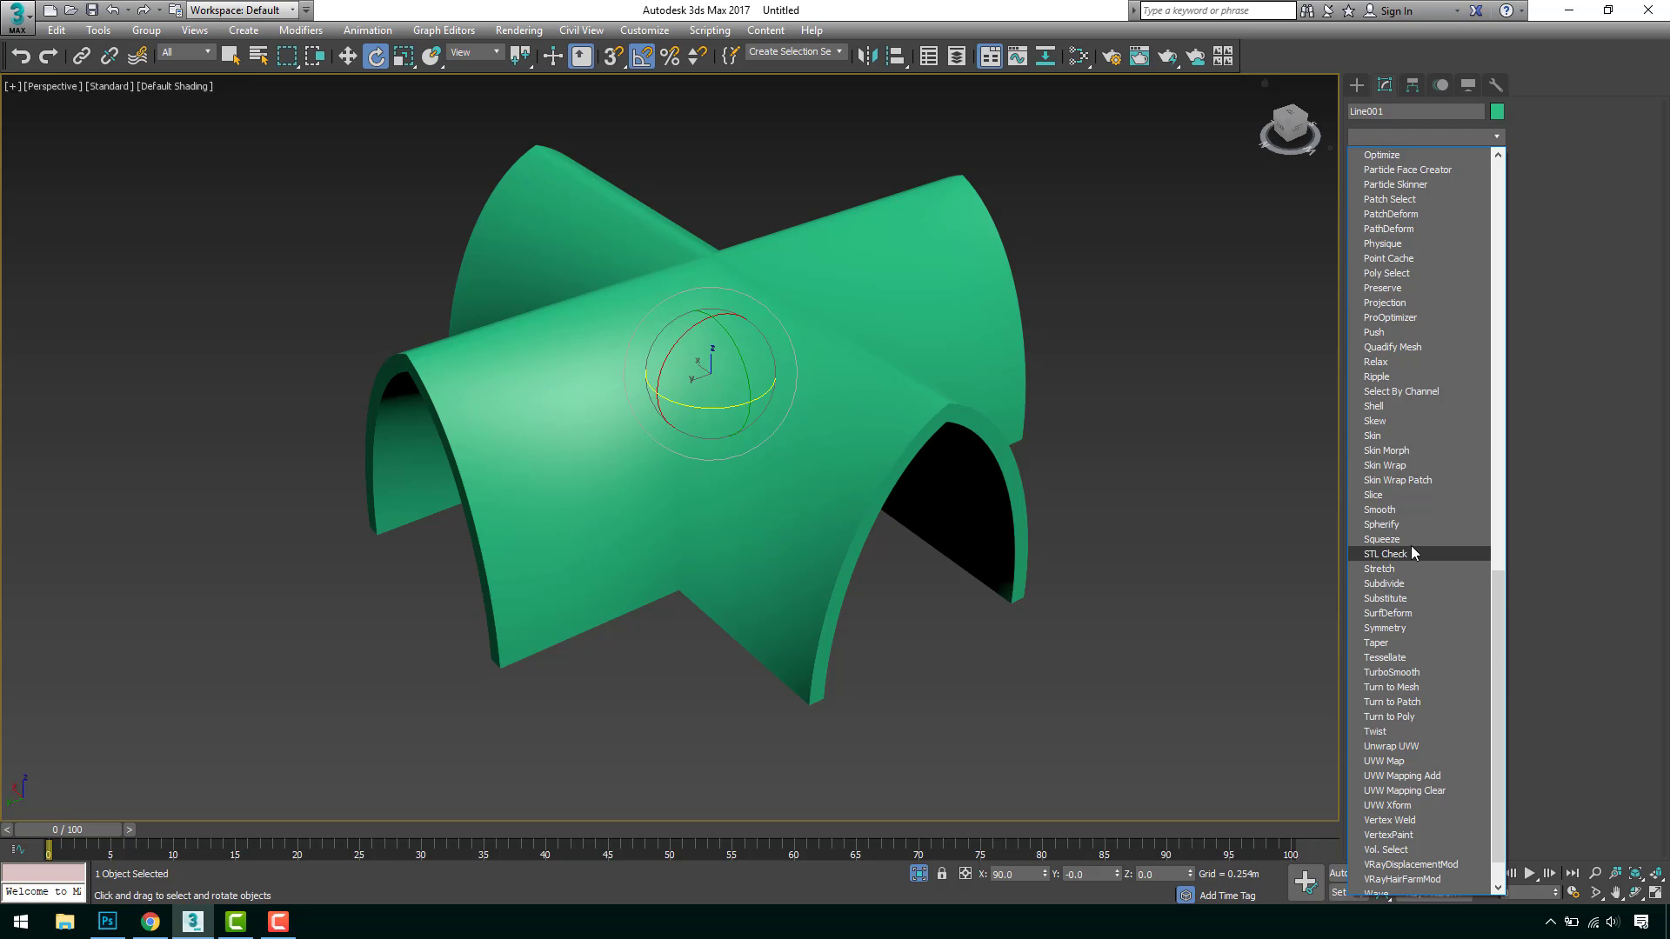
left_click(1406, 509)
scroll(902, 478, "up", 3)
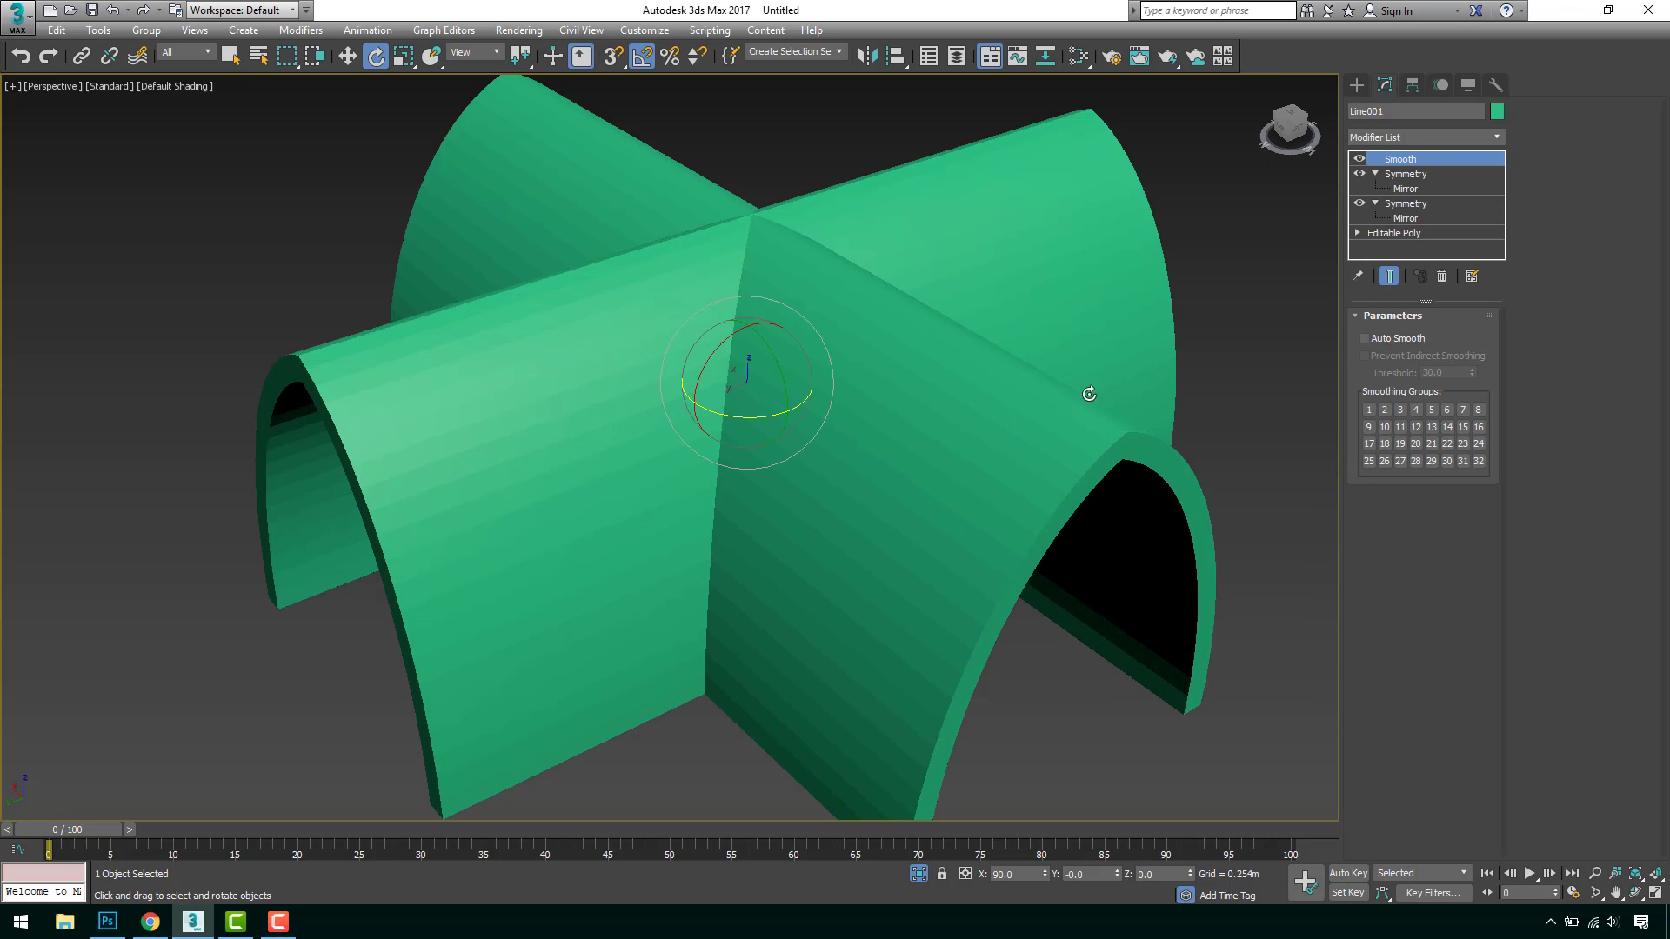
middle_click_drag(1089, 394, 881, 521, "alt")
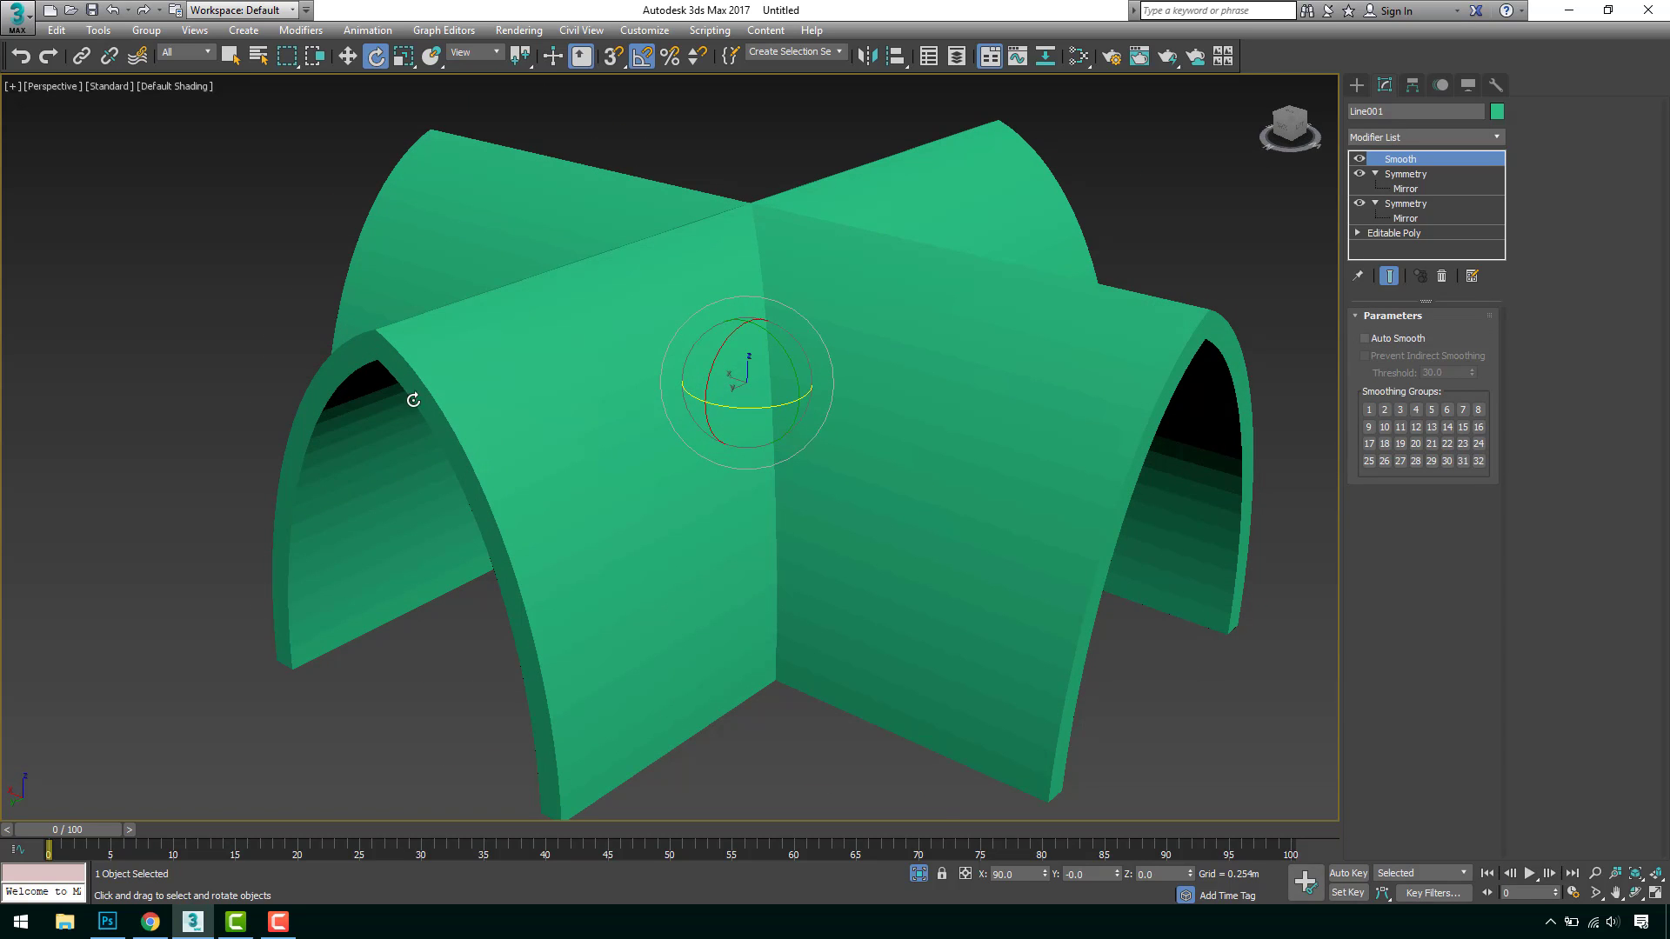
left_click(1395, 339)
Examine the smoothed cross vault from several angles, with its edged faces displayed again.
middle_click_drag(957, 444, 820, 271, "alt")
middle_click_drag(695, 374, 768, 275, "alt")
key("F4")
mouse_move(932, 365)
middle_mouse_down("alt")
mouse_move(954, 362)
mouse_move(947, 342)
mouse_move(698, 264)
middle_mouse_up("alt")
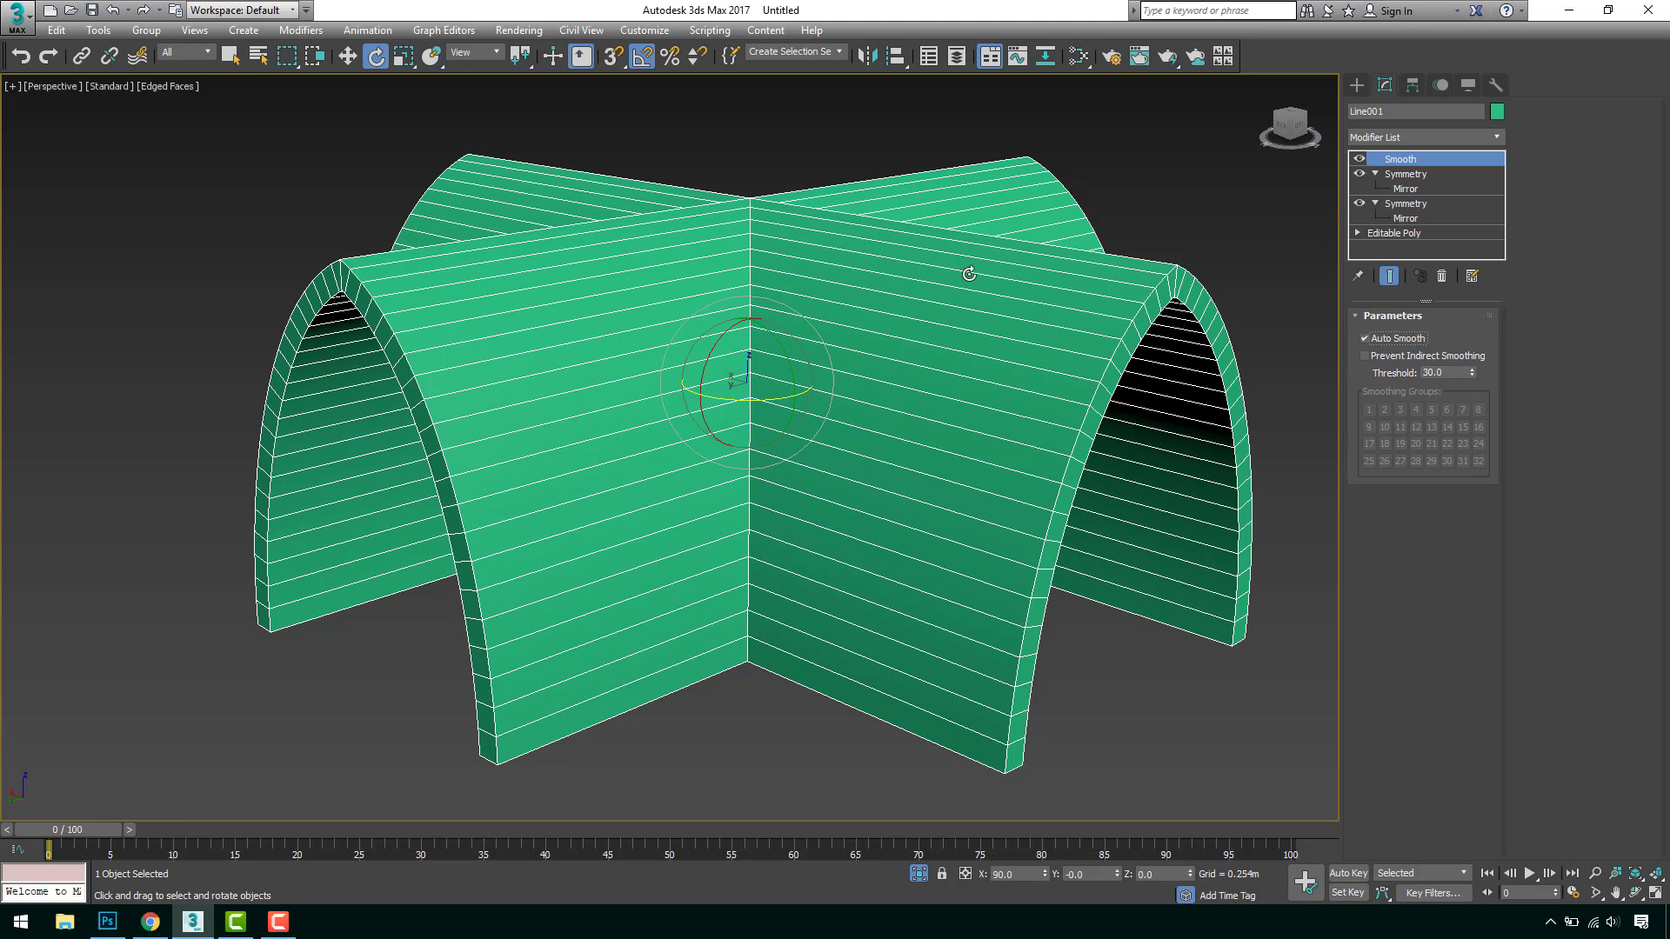
middle_click_drag(1092, 283, 1023, 298, "alt")
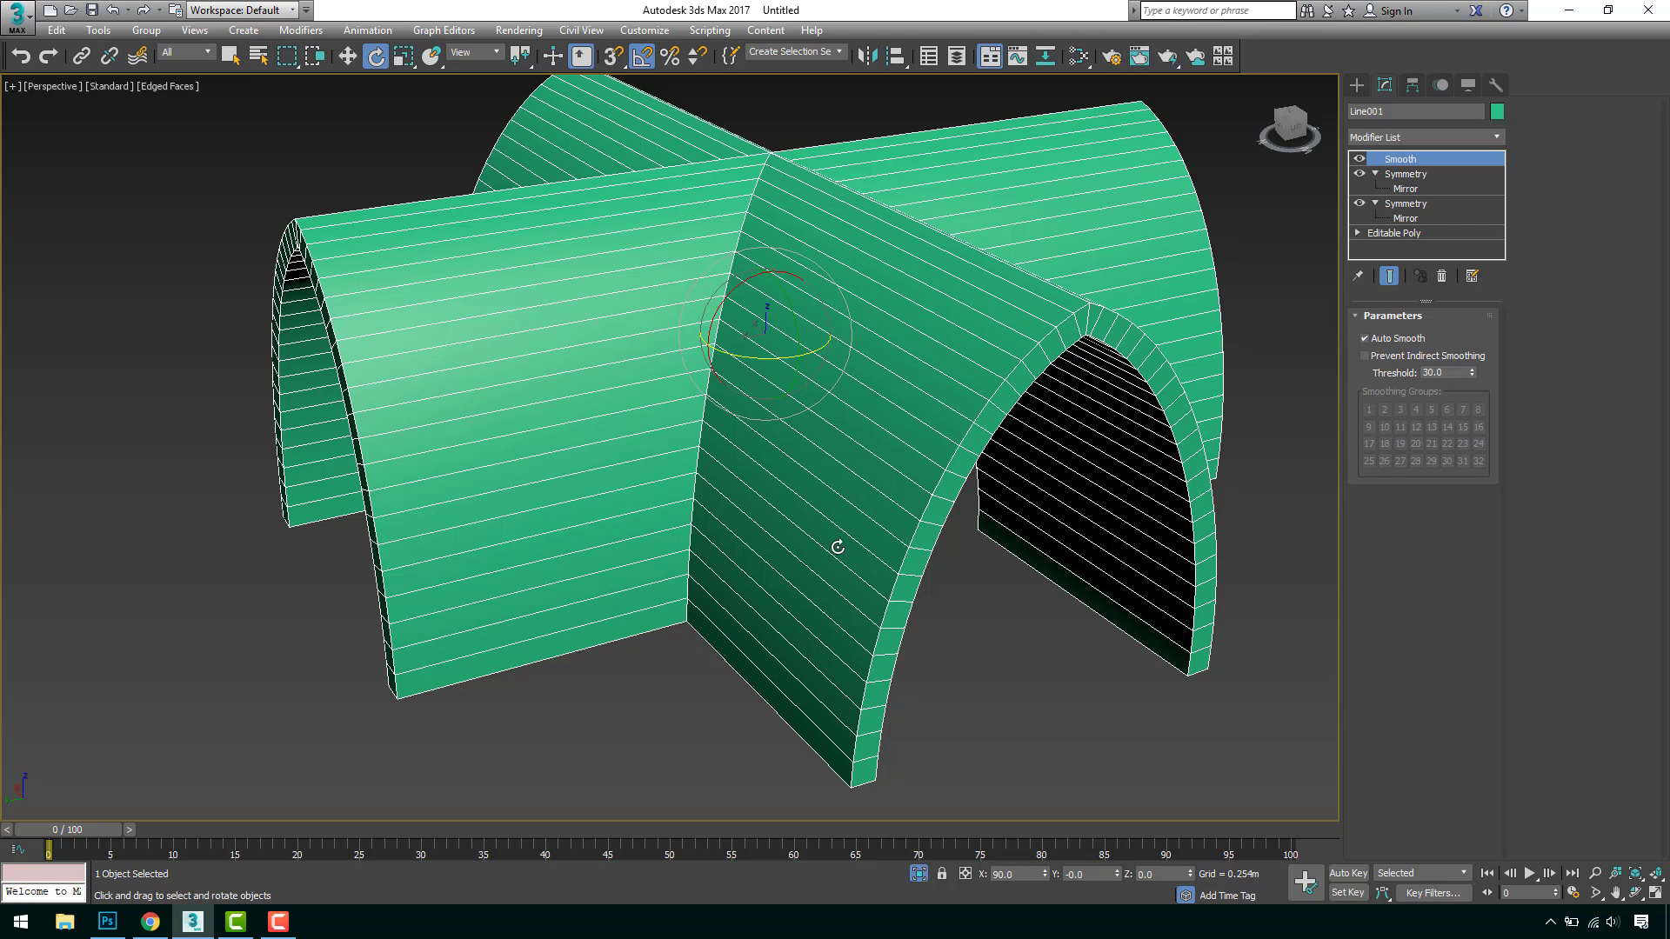
Go back to the vault's base Editable Poly level and enter Polygon sub-object mode.
middle_click_drag(885, 608, 669, 323, "alt")
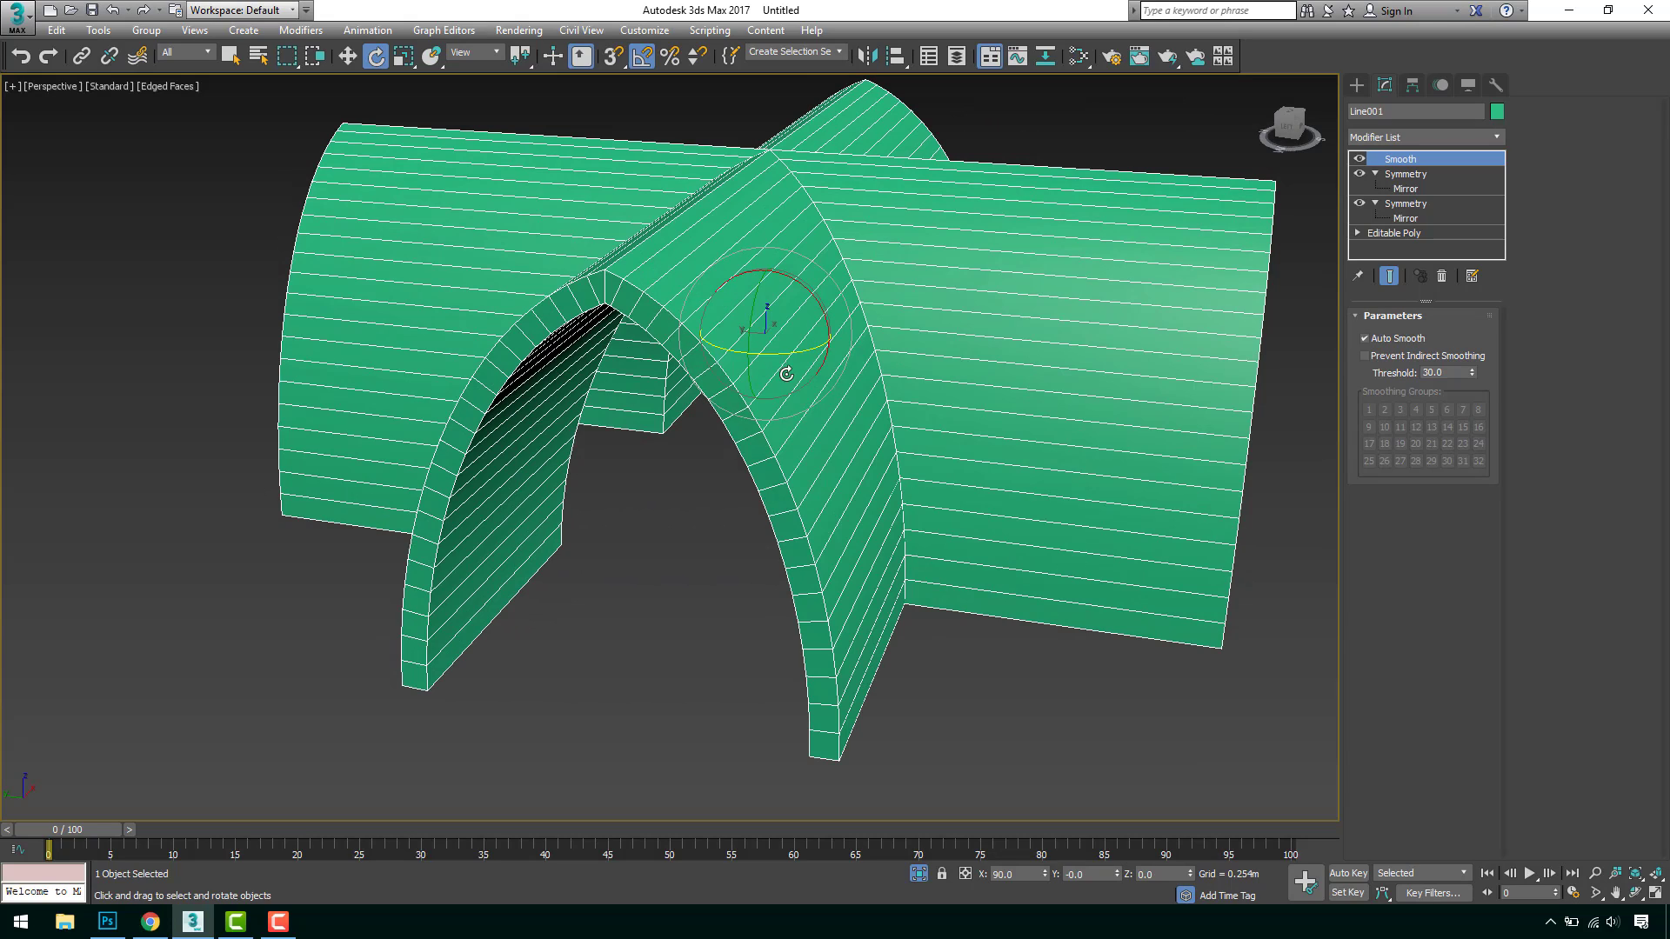
middle_click_drag(837, 693, 948, 334, "alt")
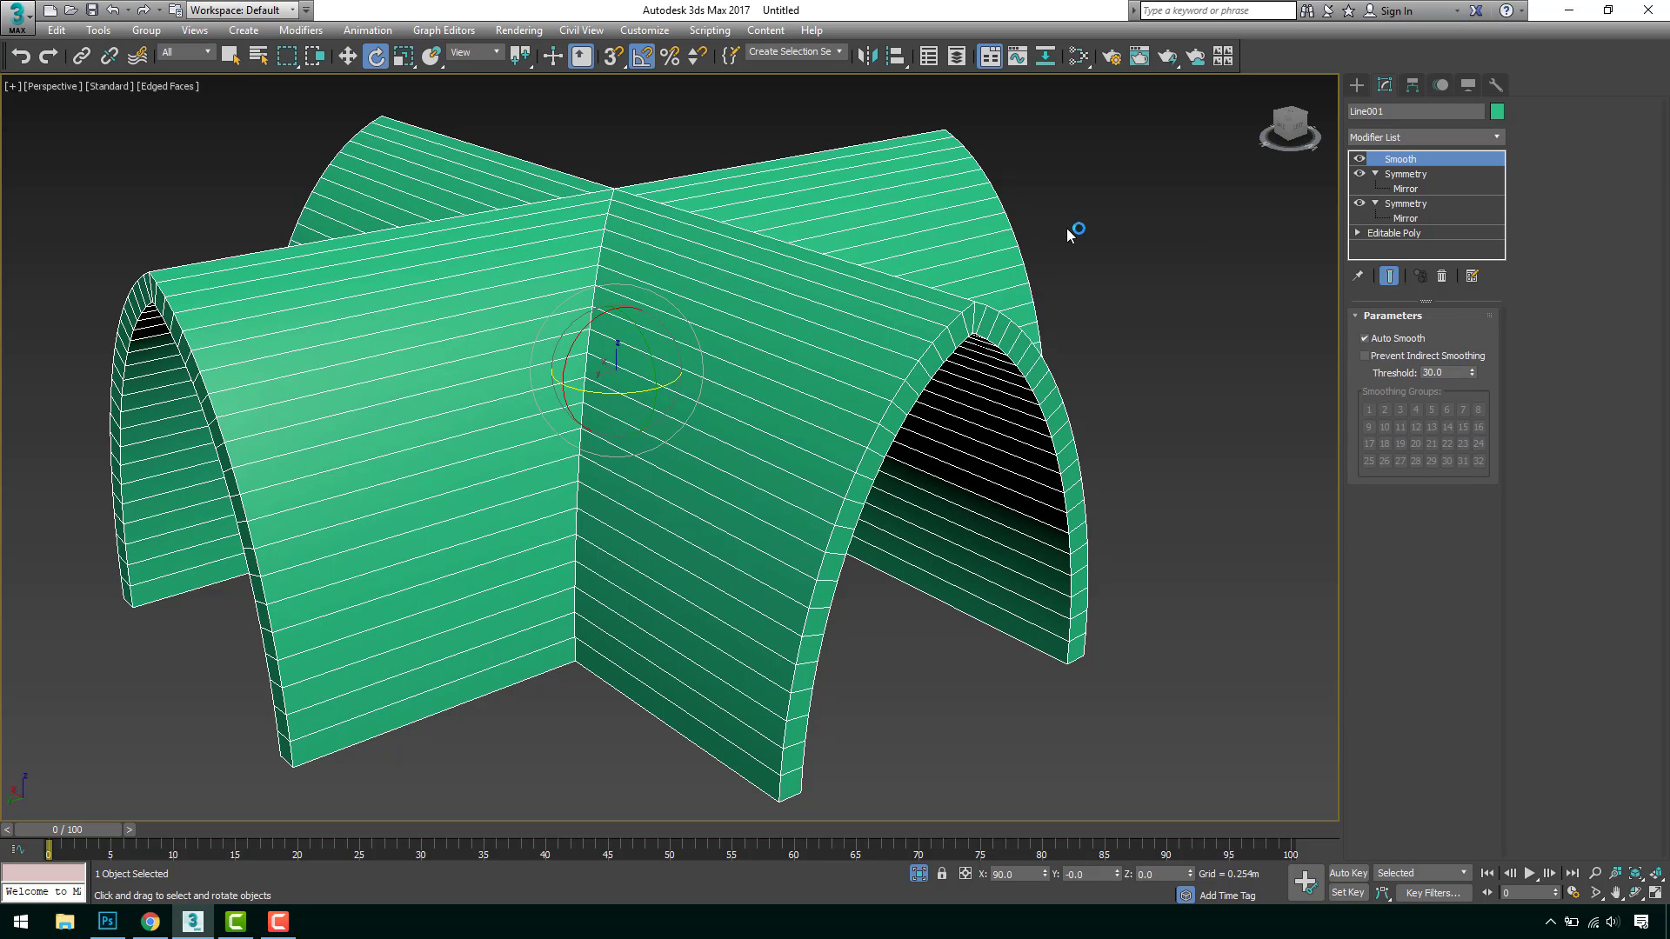
left_click(1391, 232)
middle_click_drag(657, 416, 728, 404, "alt")
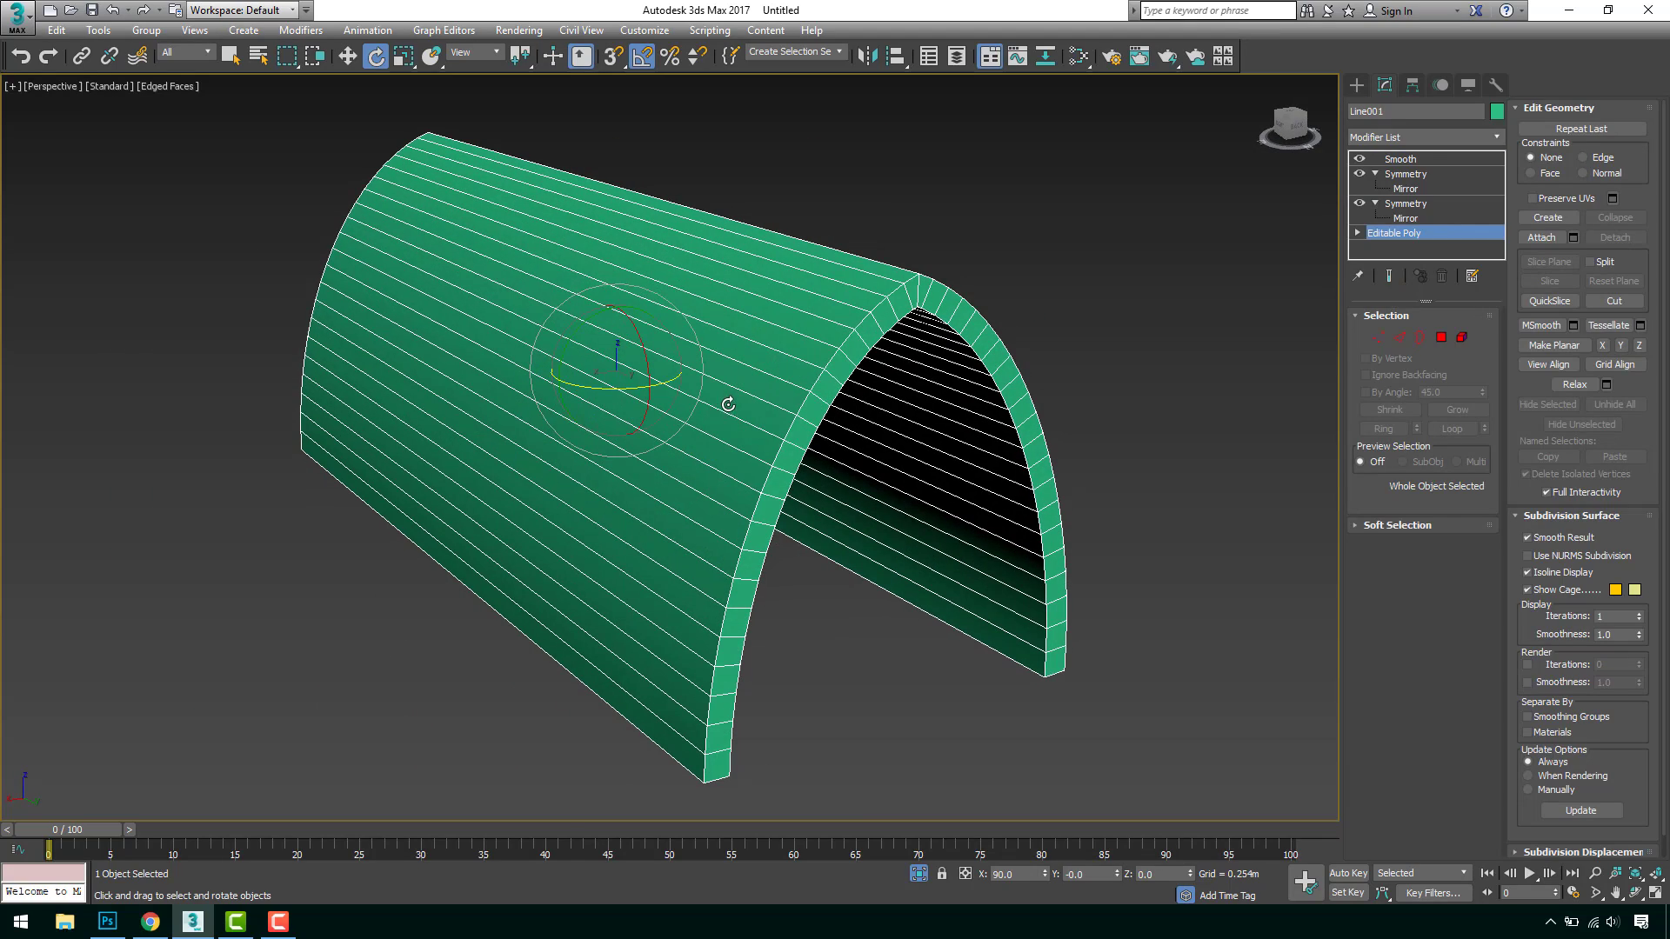
left_click(1441, 337)
scroll(852, 320, "up", 5)
Select all end-face polygons on one half of the pointed arch, from the apex down to its base.
left_click(772, 254)
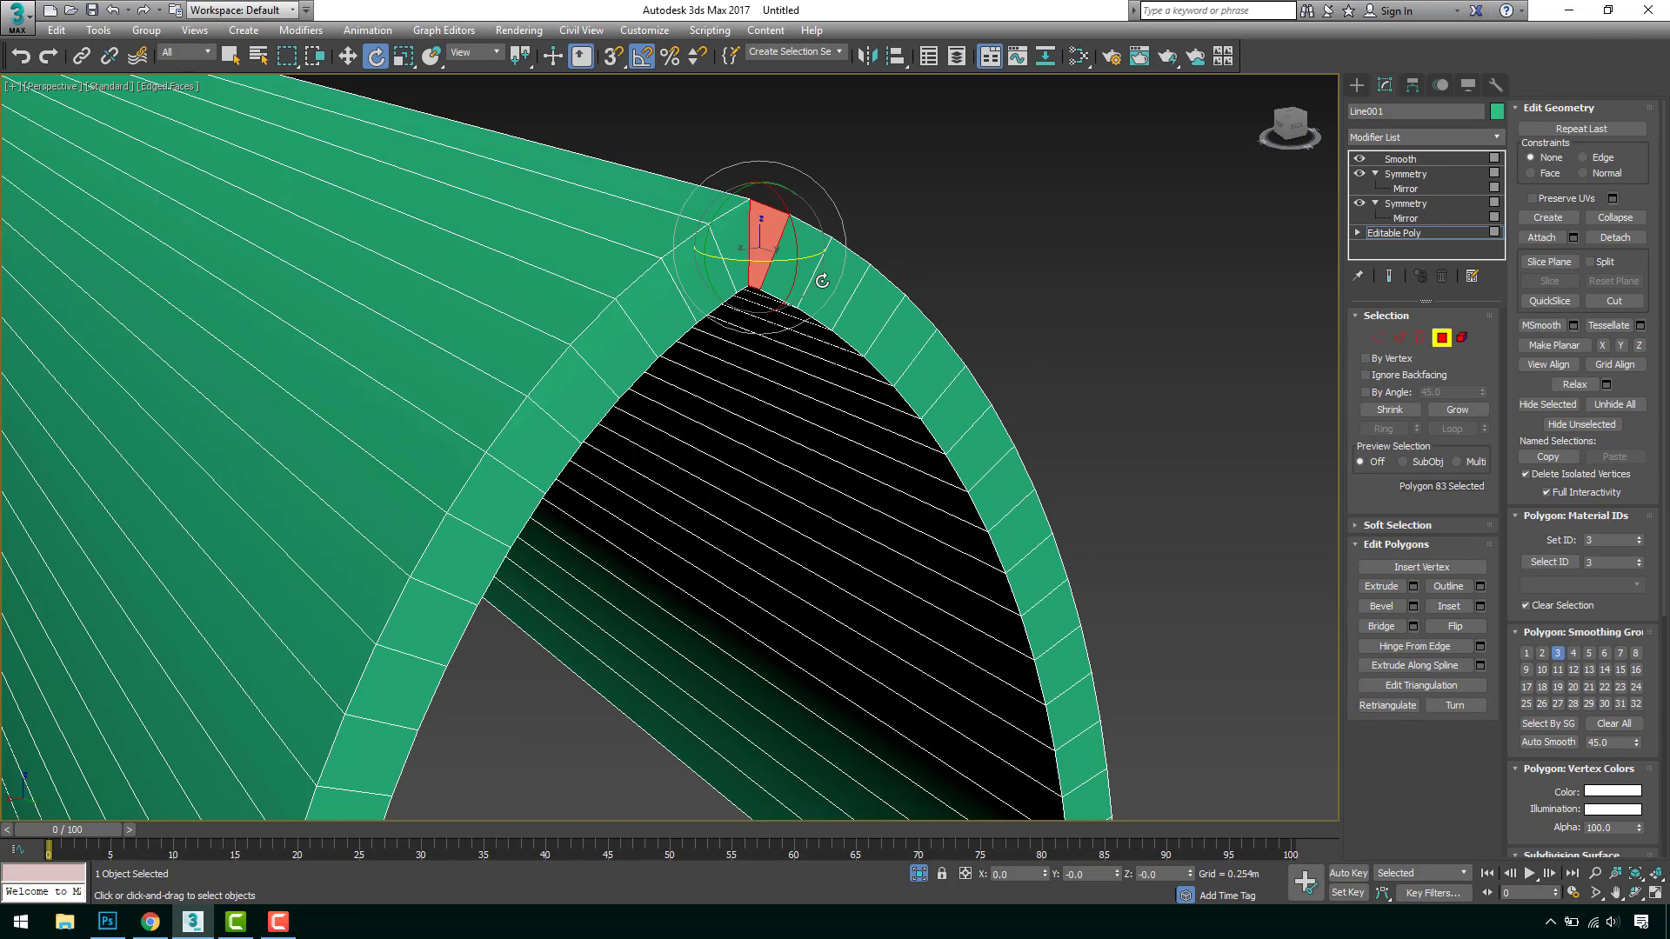
scroll(998, 418, "down", 5)
middle_click_drag(999, 418, 954, 344, "alt")
scroll(954, 345, "up", 3)
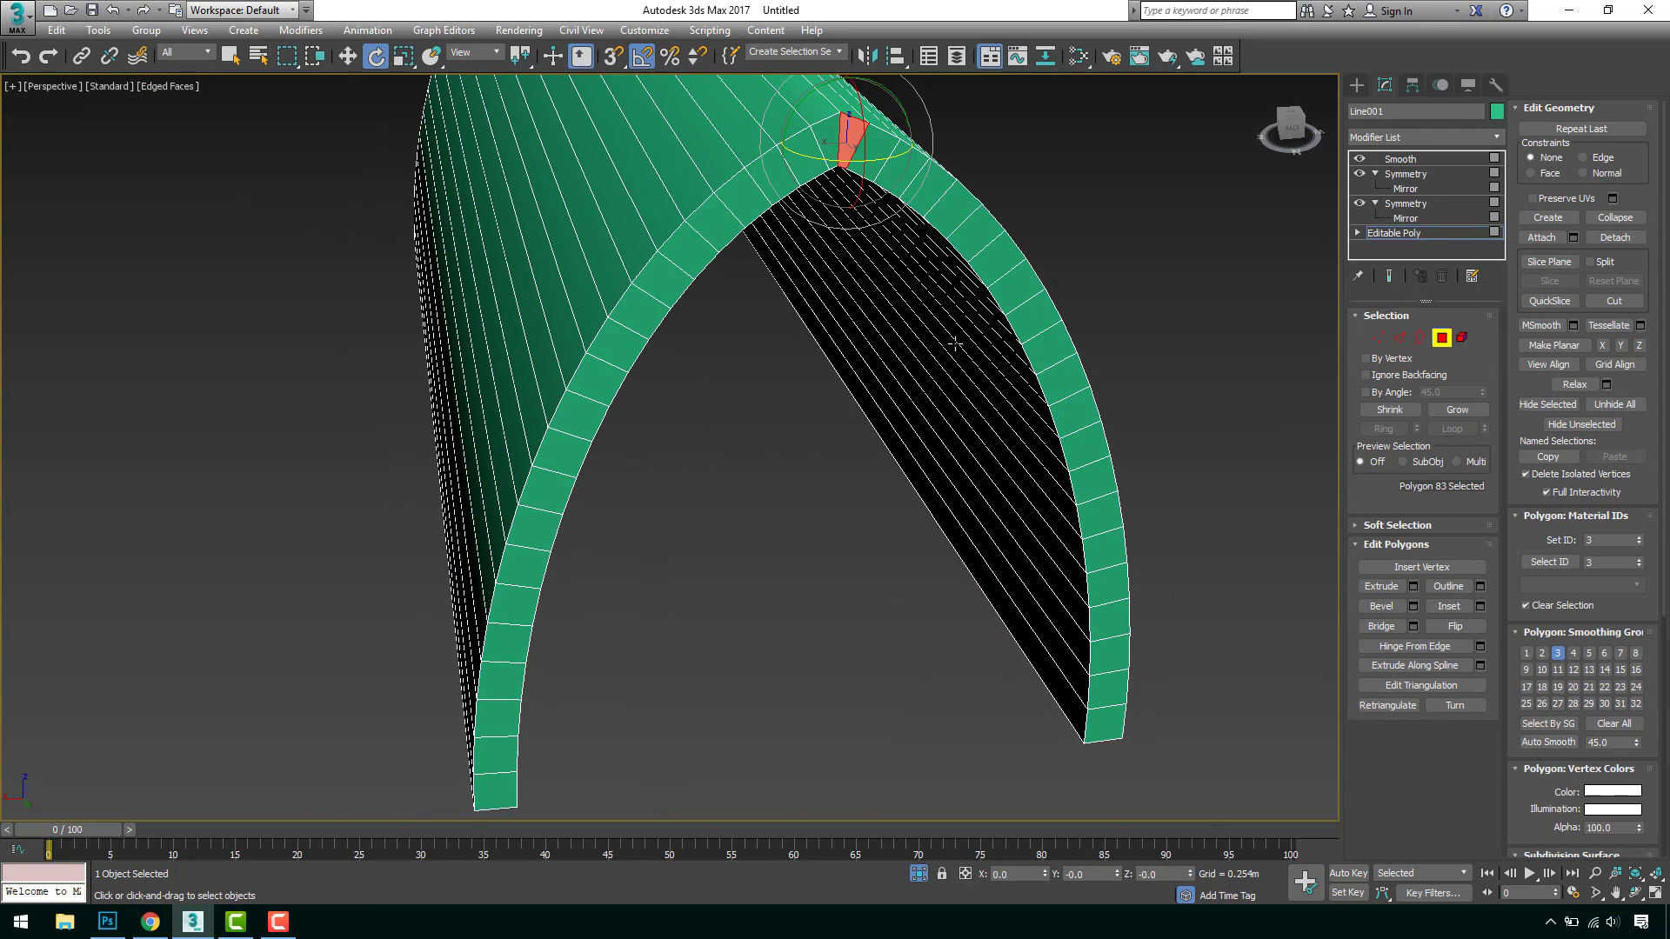
key("w")
middle_click_drag(859, 239, 829, 261, "alt")
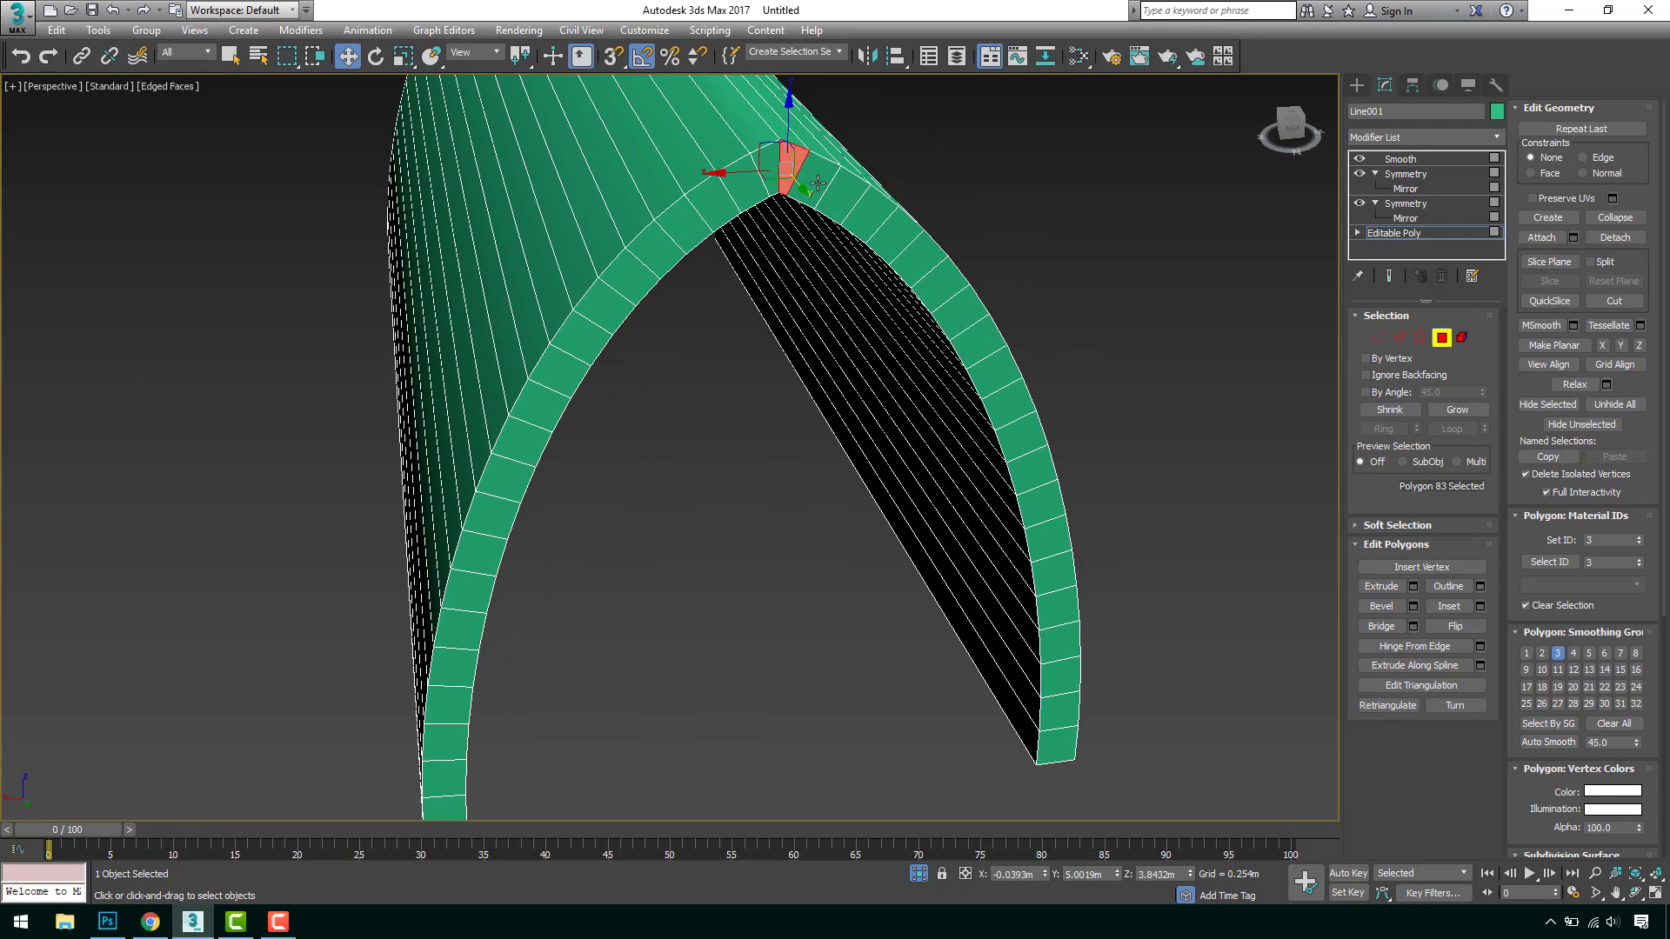
left_click(817, 183, "ctrl")
left_click(844, 201, "ctrl")
left_click(870, 224, "ctrl")
key("q")
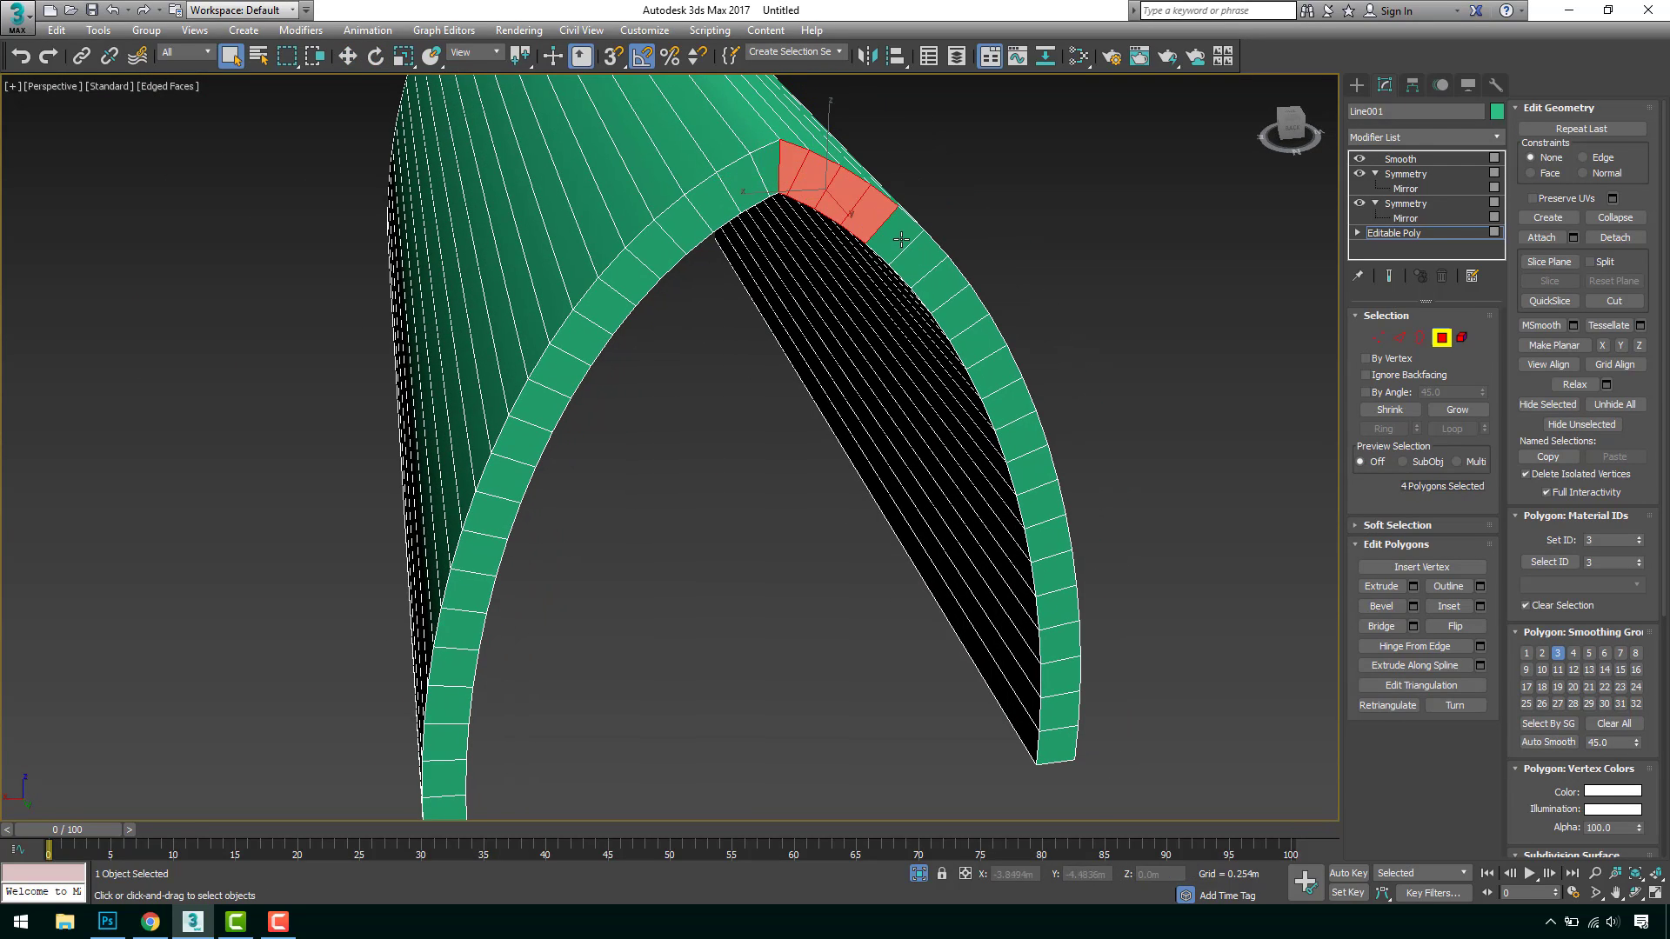
left_click(898, 233, "ctrl")
left_click(919, 258, "ctrl")
left_click(941, 285, "ctrl")
left_click(961, 313, "ctrl")
left_click(980, 342, "ctrl")
left_click(996, 372, "ctrl")
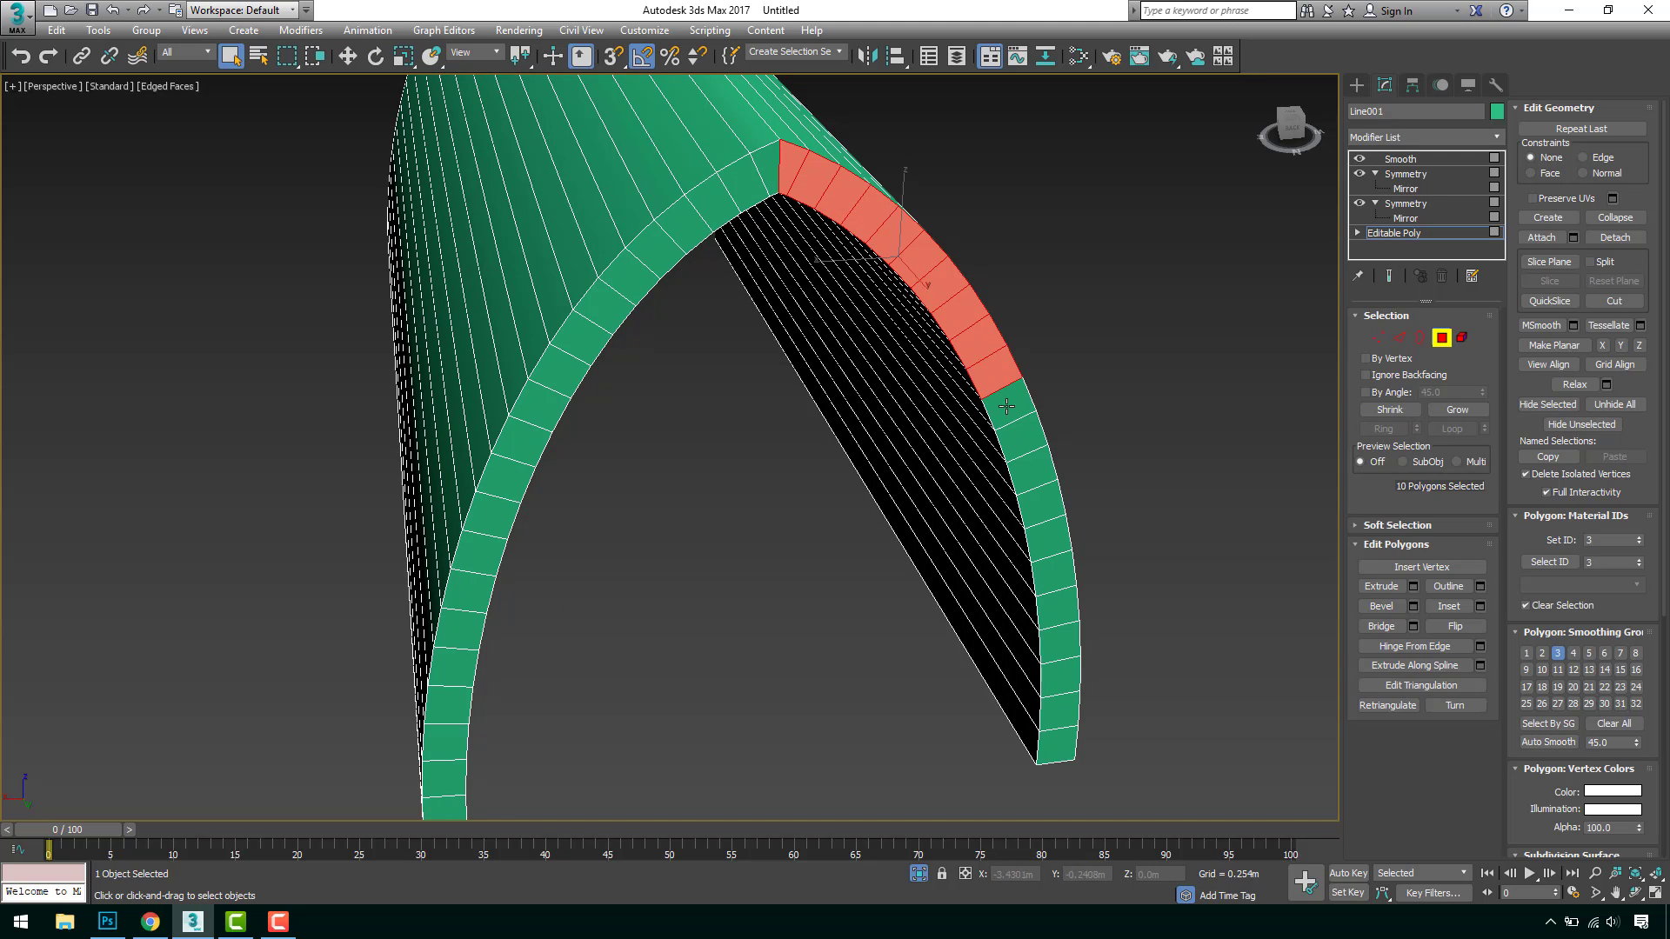
left_click(1009, 409, "ctrl")
left_click(1023, 444, "ctrl")
left_click(1036, 483, "ctrl")
left_click(1049, 548, "ctrl")
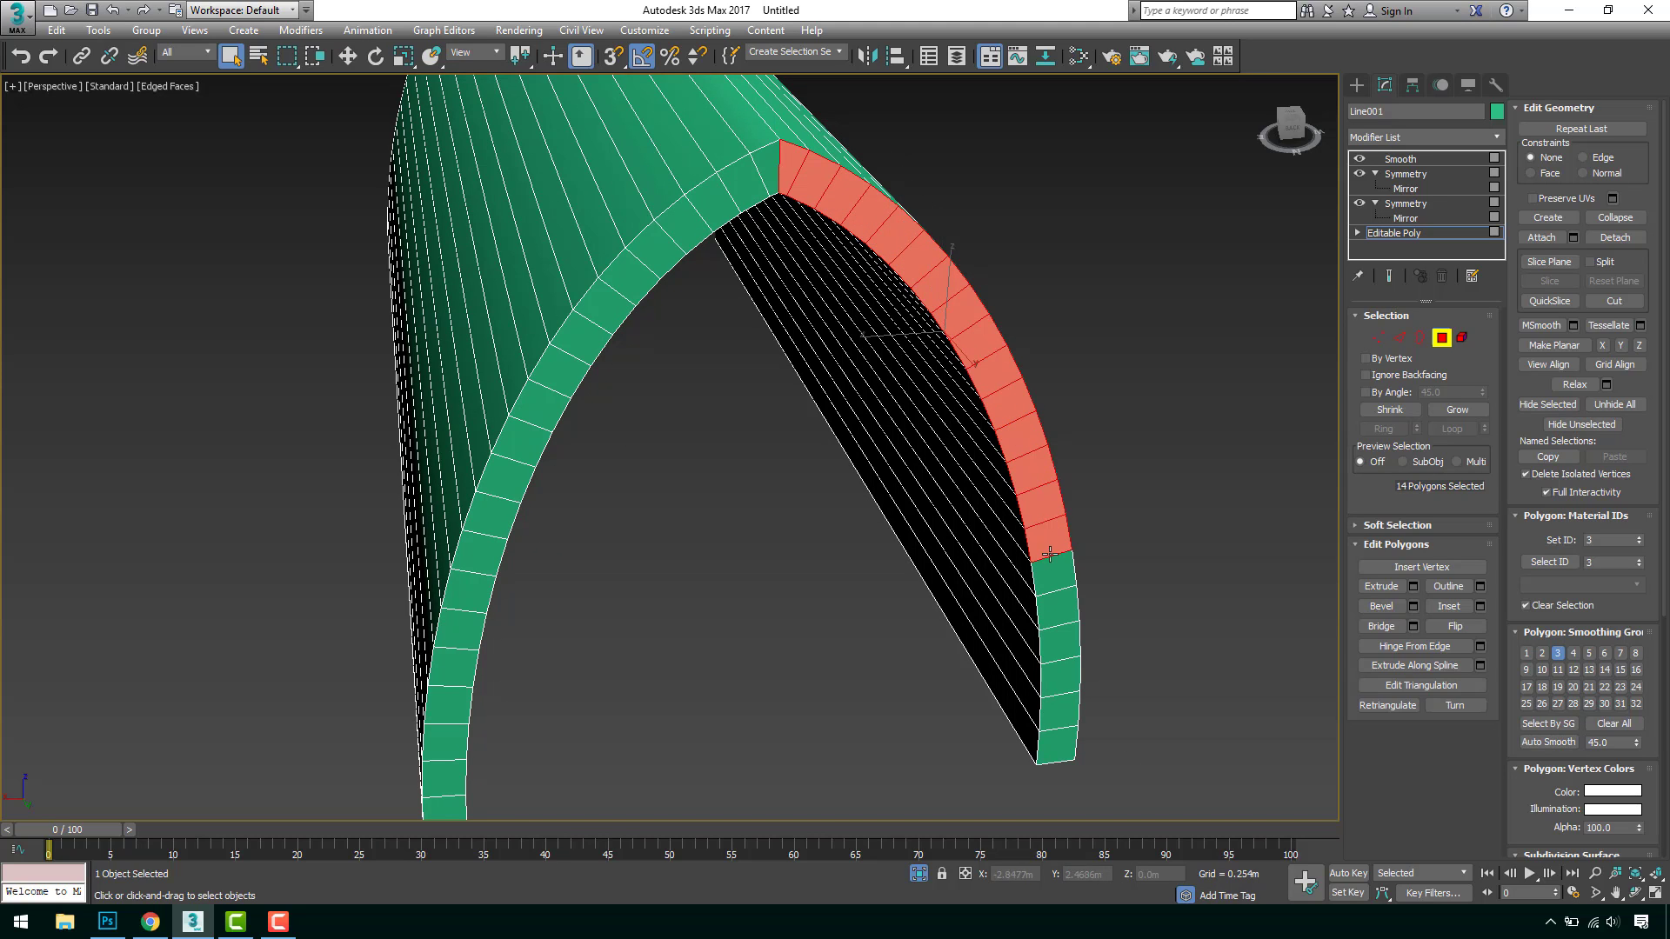
left_click(1052, 575, "ctrl")
left_click(1055, 609, "ctrl")
left_click(1058, 643, "ctrl")
left_click(1059, 677, "ctrl")
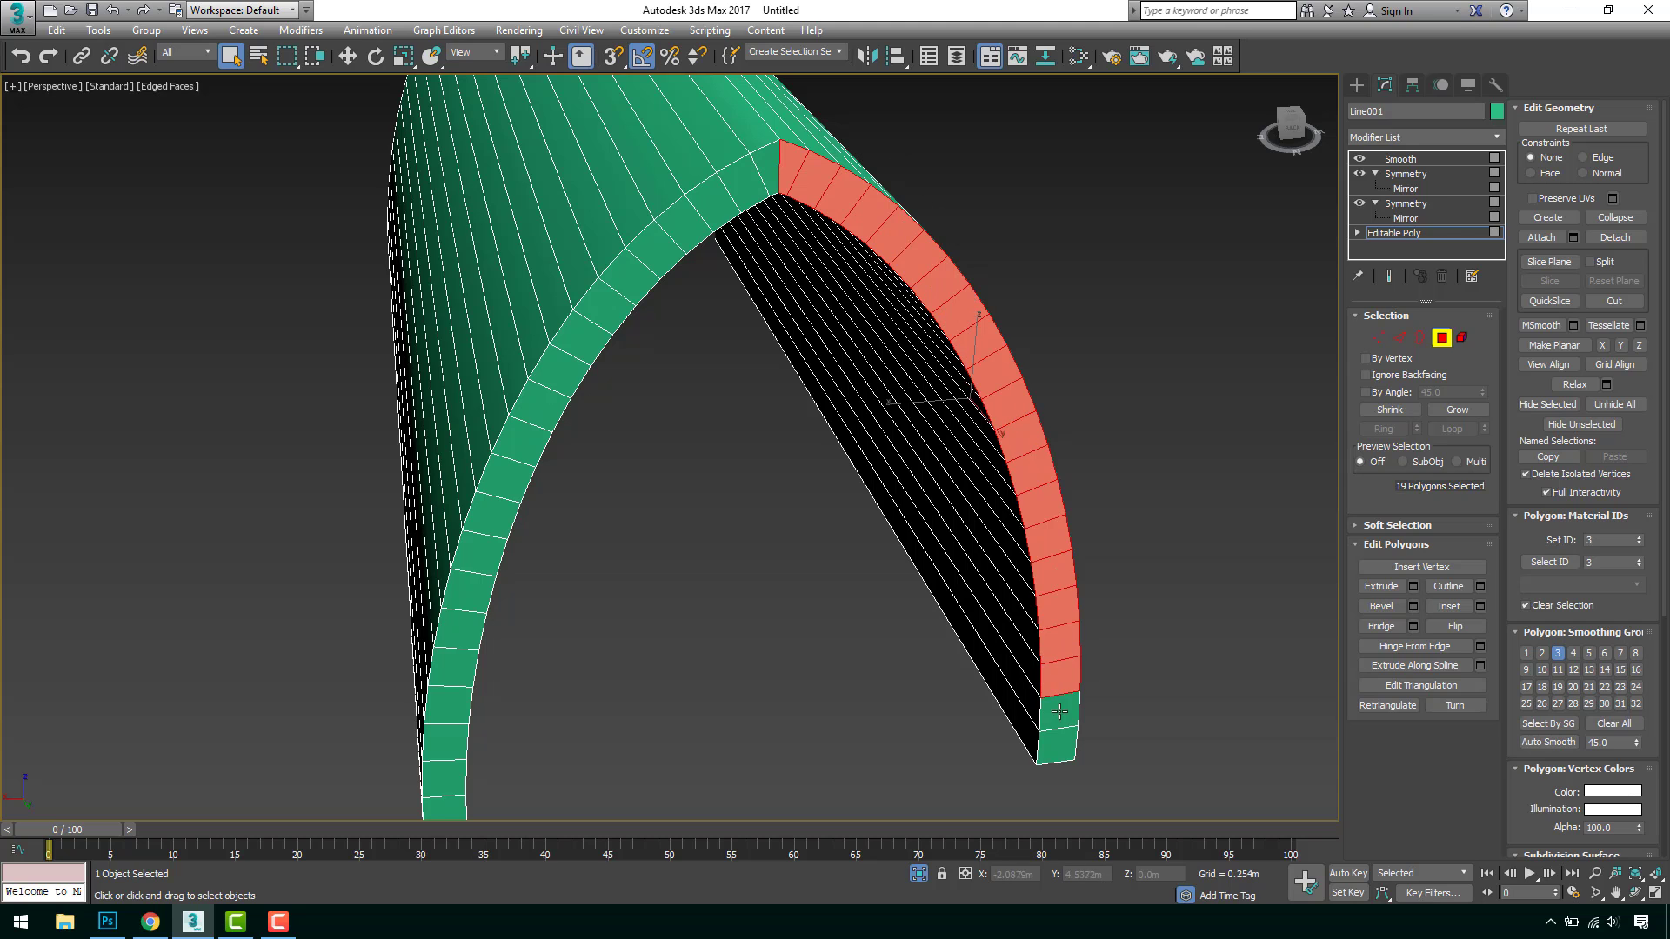
left_click(1059, 711, "ctrl")
left_click(1056, 746, "ctrl")
Extend the selection over the other half of the arch's end face up to the apex, then clear the selection.
middle_click_drag(601, 553, 614, 481)
left_click(460, 747, "ctrl")
left_click(458, 720, "ctrl")
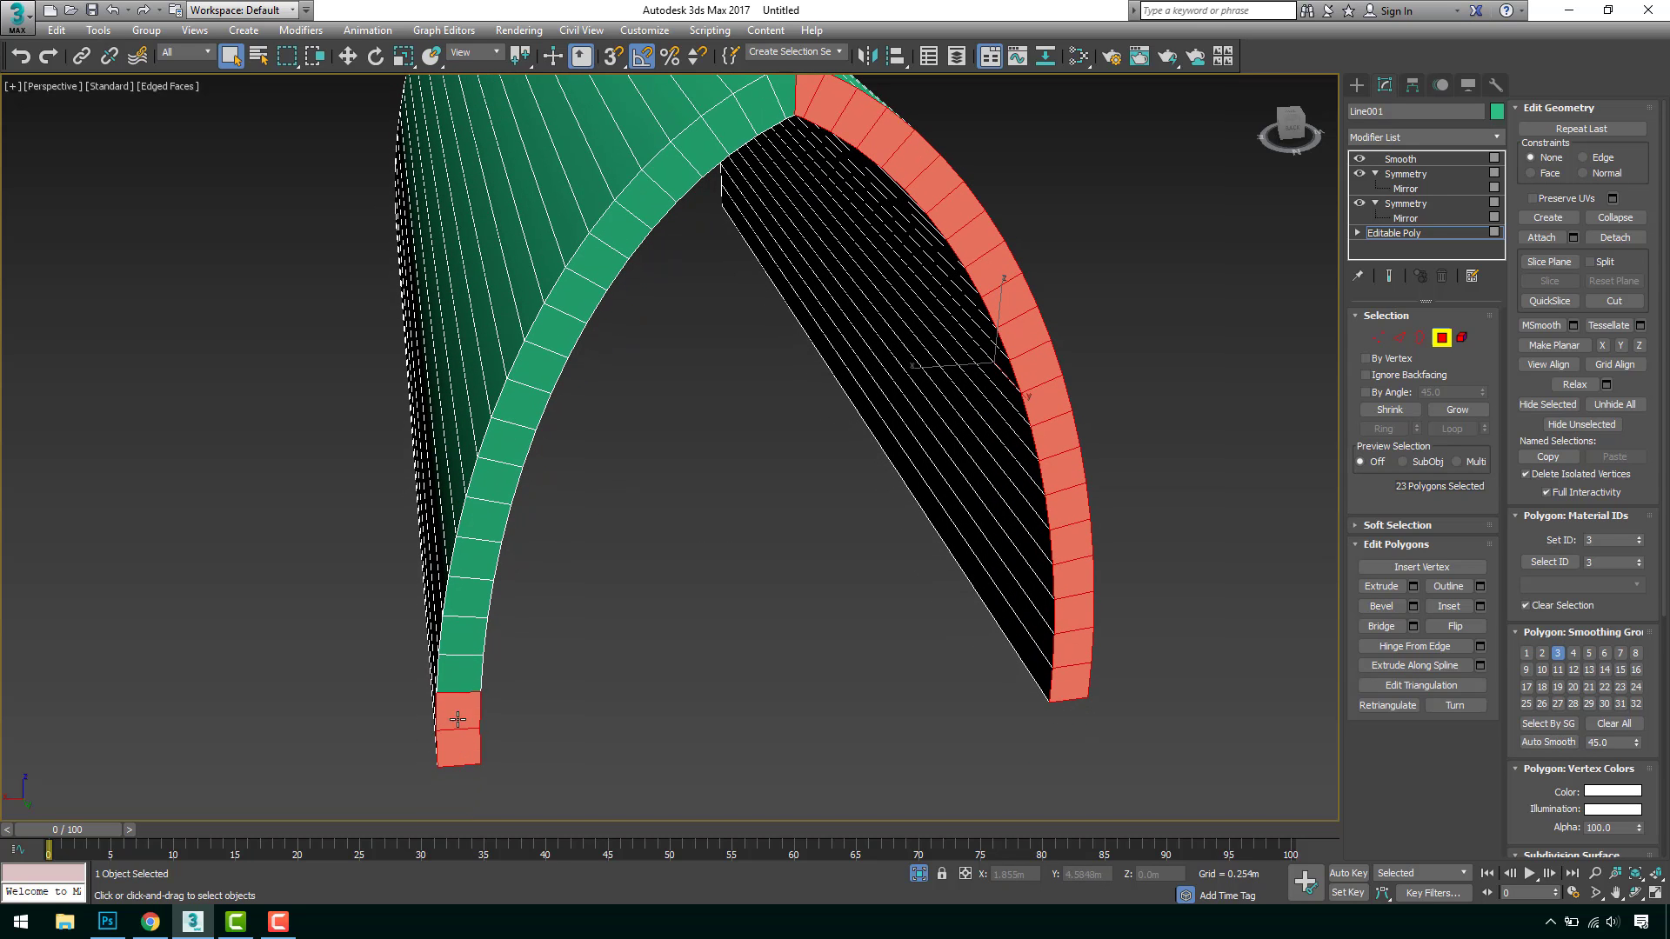
left_click(459, 673, "ctrl")
left_click(462, 635, "ctrl")
left_click(466, 597, "ctrl")
left_click(472, 558, "ctrl")
left_click(480, 519, "ctrl")
left_click(491, 481, "ctrl")
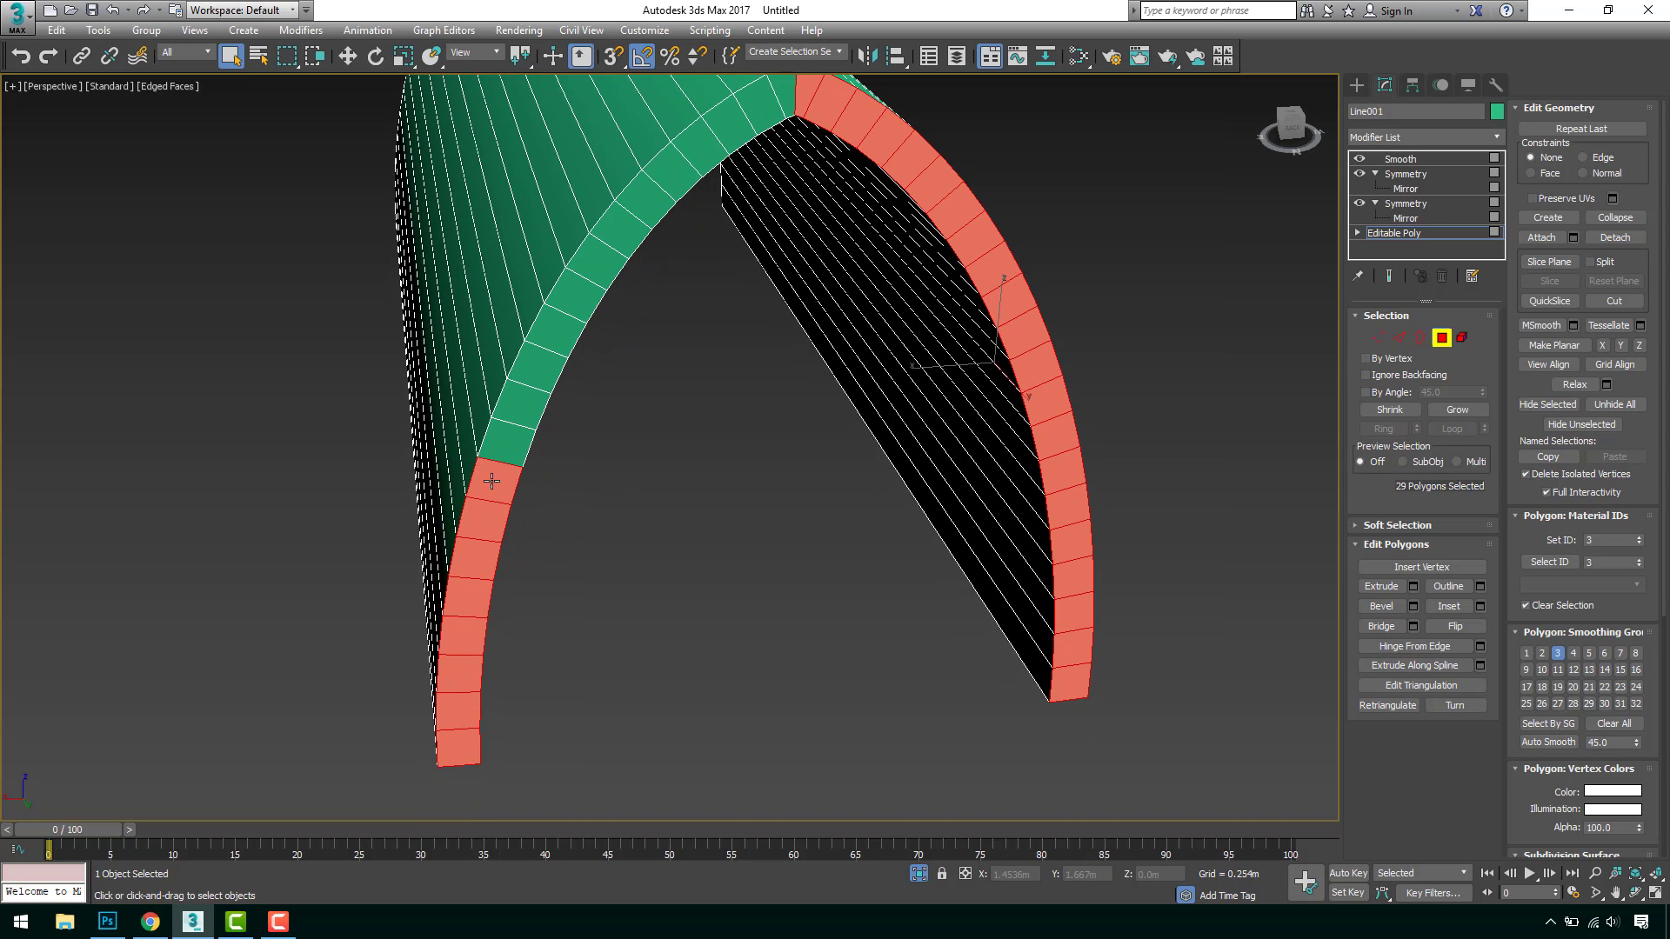
left_click(503, 439, "ctrl")
left_click(521, 399, "ctrl")
left_click(543, 360, "ctrl")
left_click(562, 329, "ctrl")
left_click(575, 294, "ctrl")
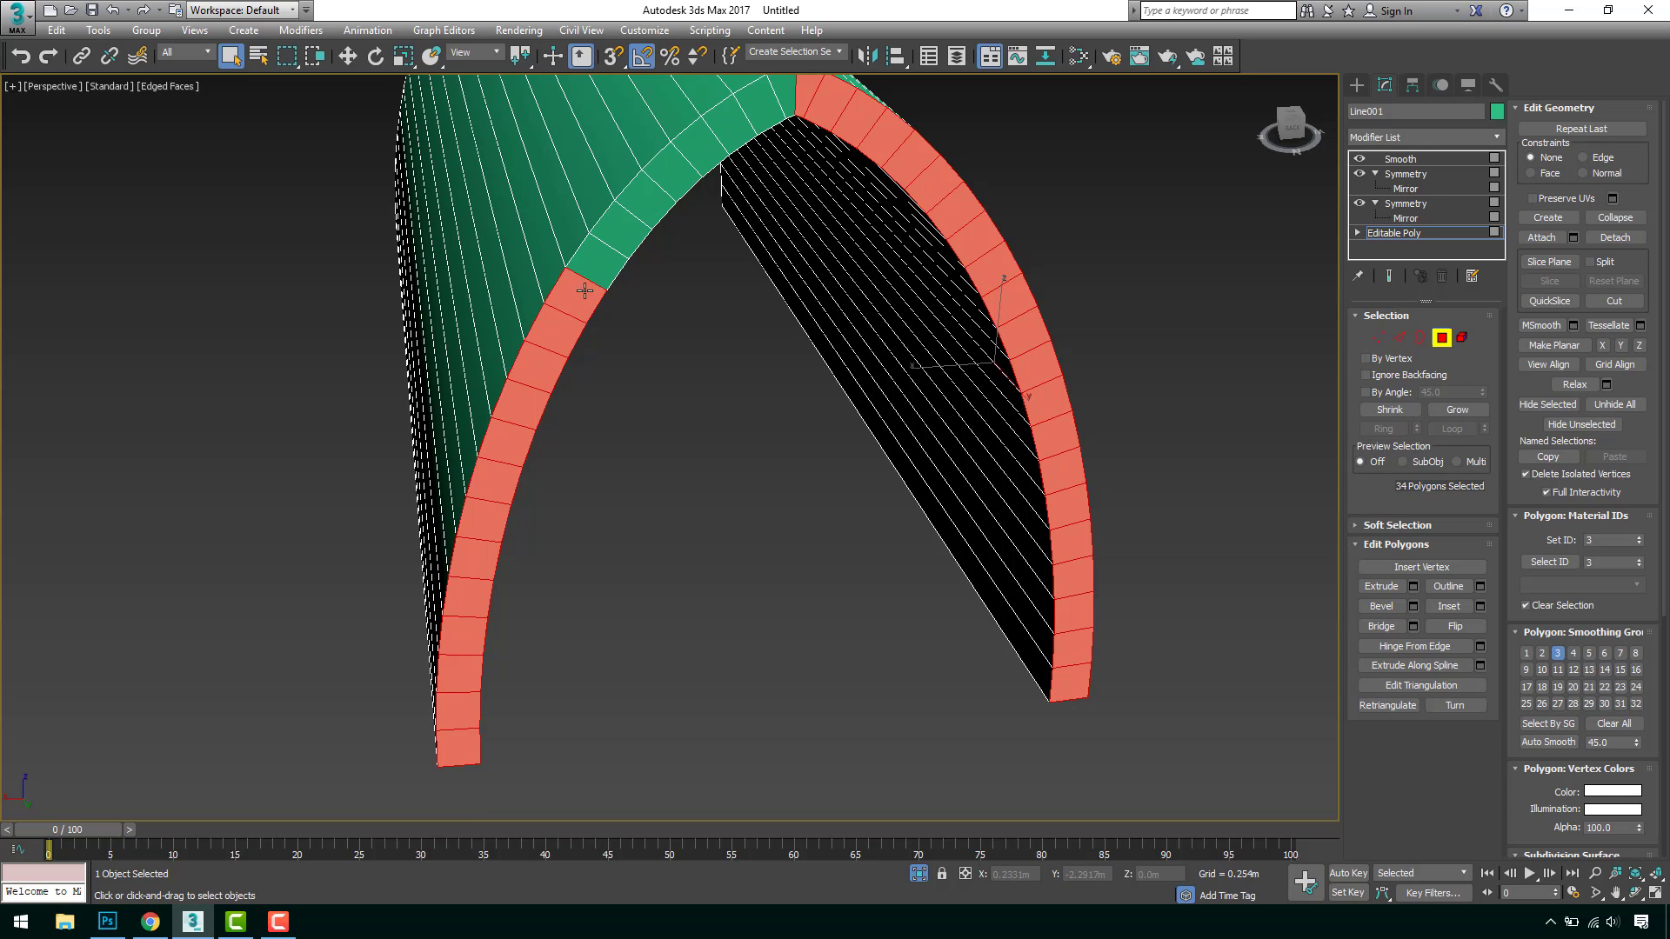
left_click(597, 261, "ctrl")
left_click(623, 229, "ctrl")
left_click(647, 198, "ctrl")
left_click(683, 171, "ctrl")
left_click(710, 152, "ctrl")
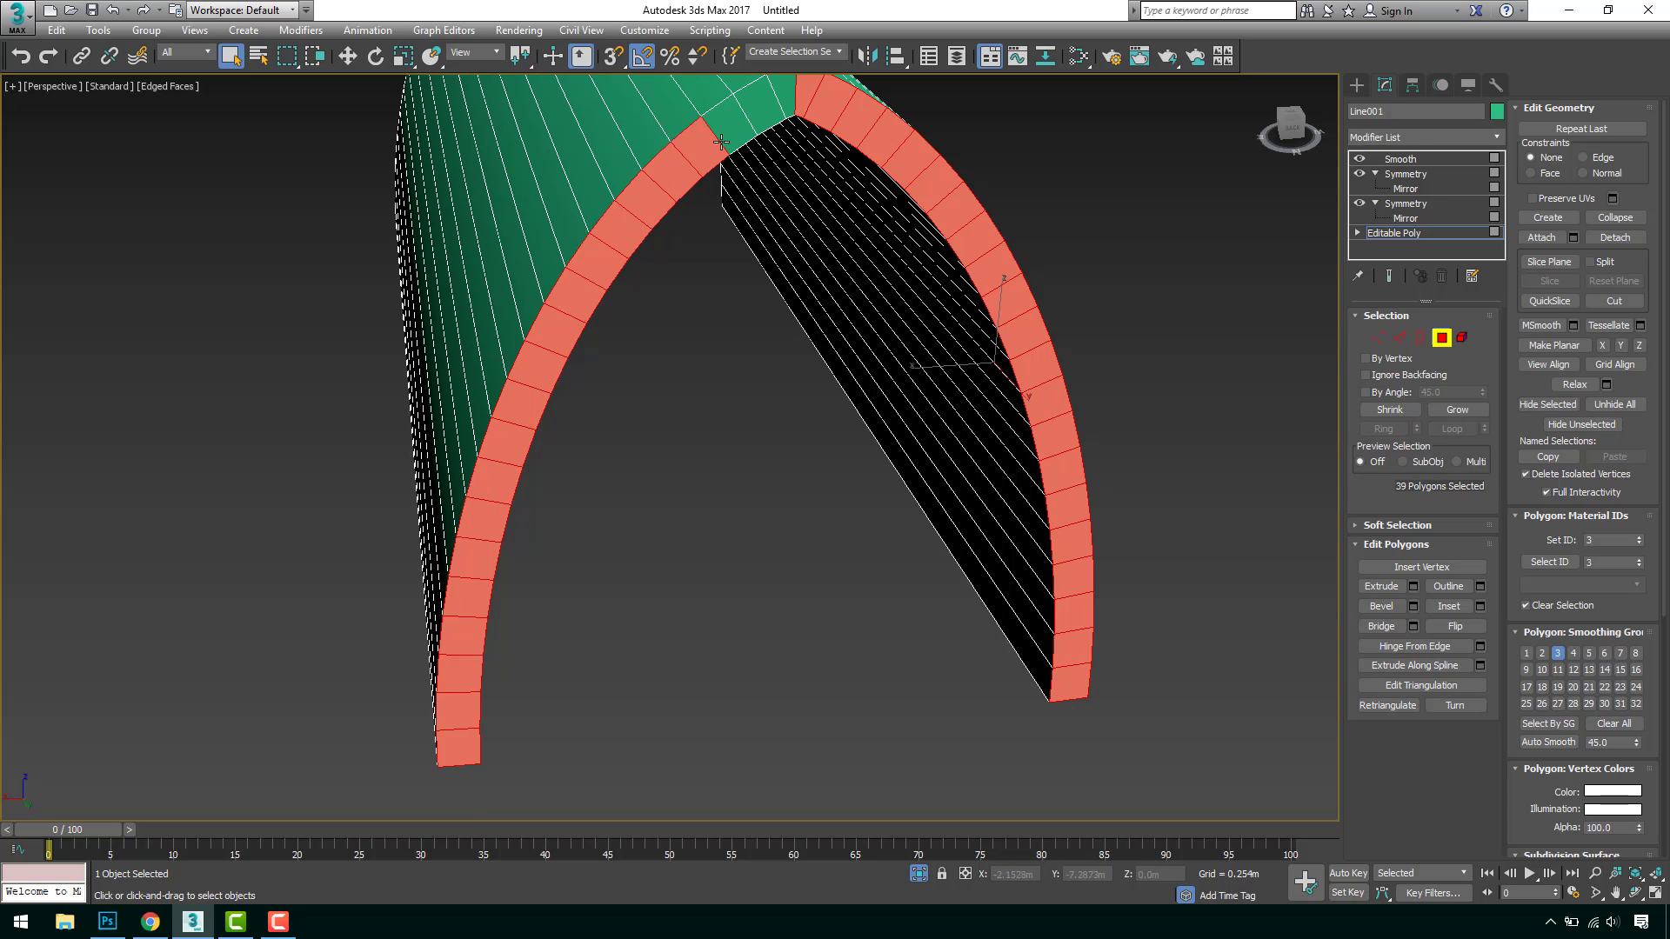
left_click(740, 128, "ctrl")
left_click(776, 110, "ctrl")
left_click(790, 100, "ctrl")
middle_click_drag(796, 182, 825, 288)
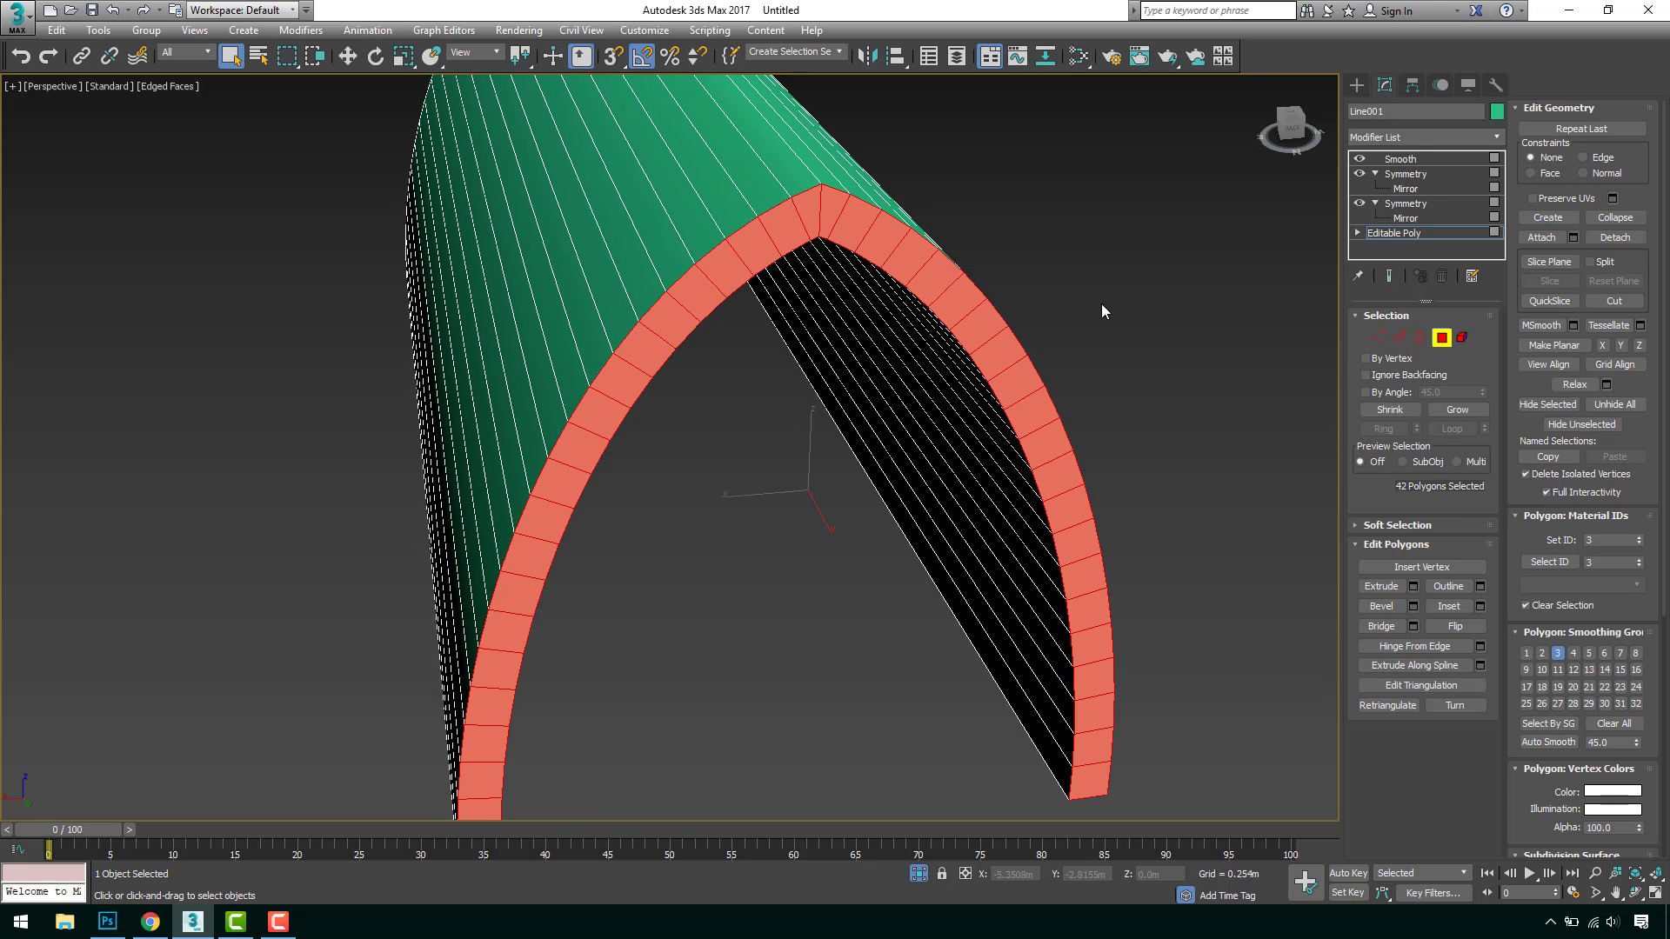
middle_click_drag(1087, 345, 1063, 311)
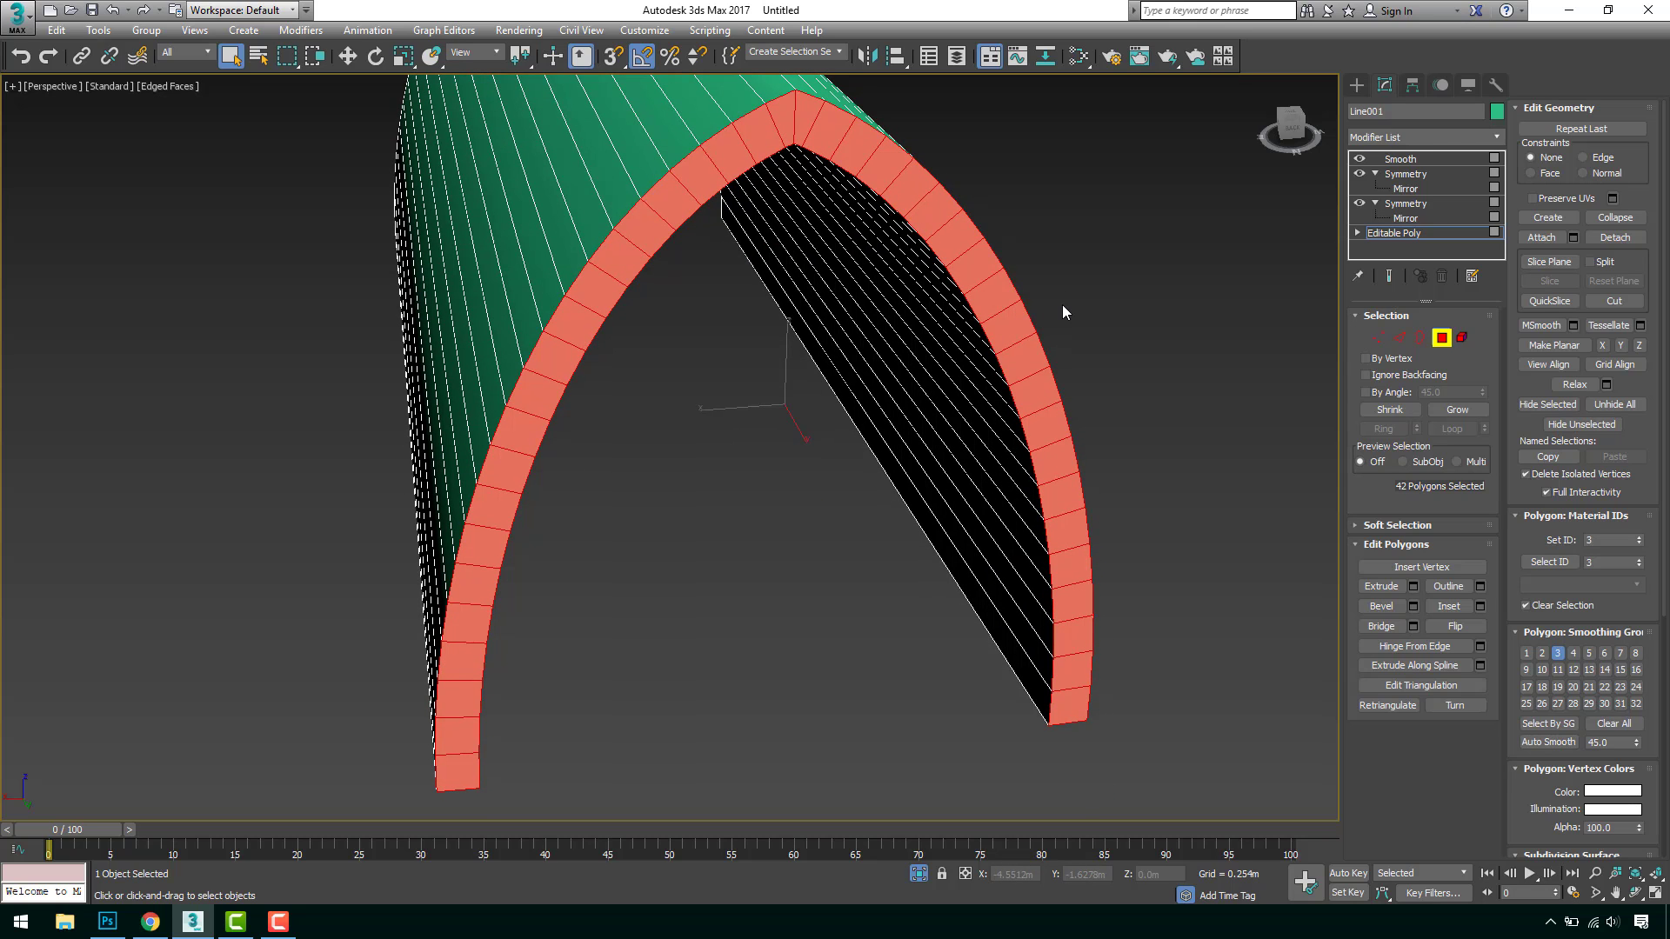
left_click(743, 477)
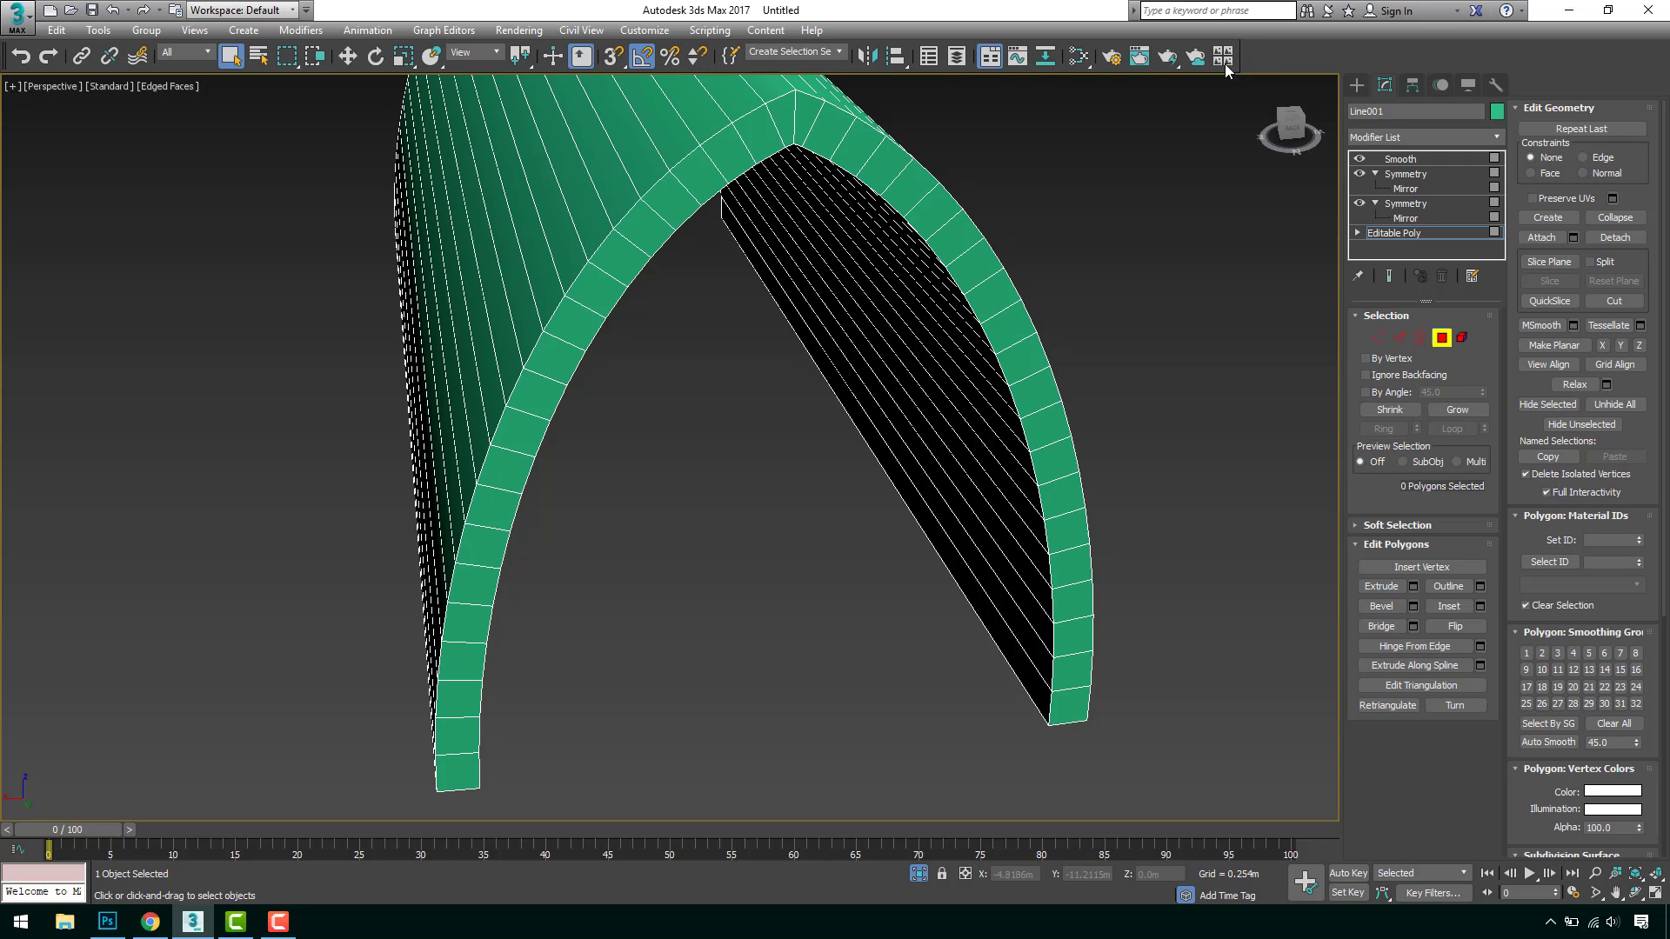
Insert Swift Loop edge loops near the outer and inner rims on both halves of the arch's end face.
left_click(991, 61)
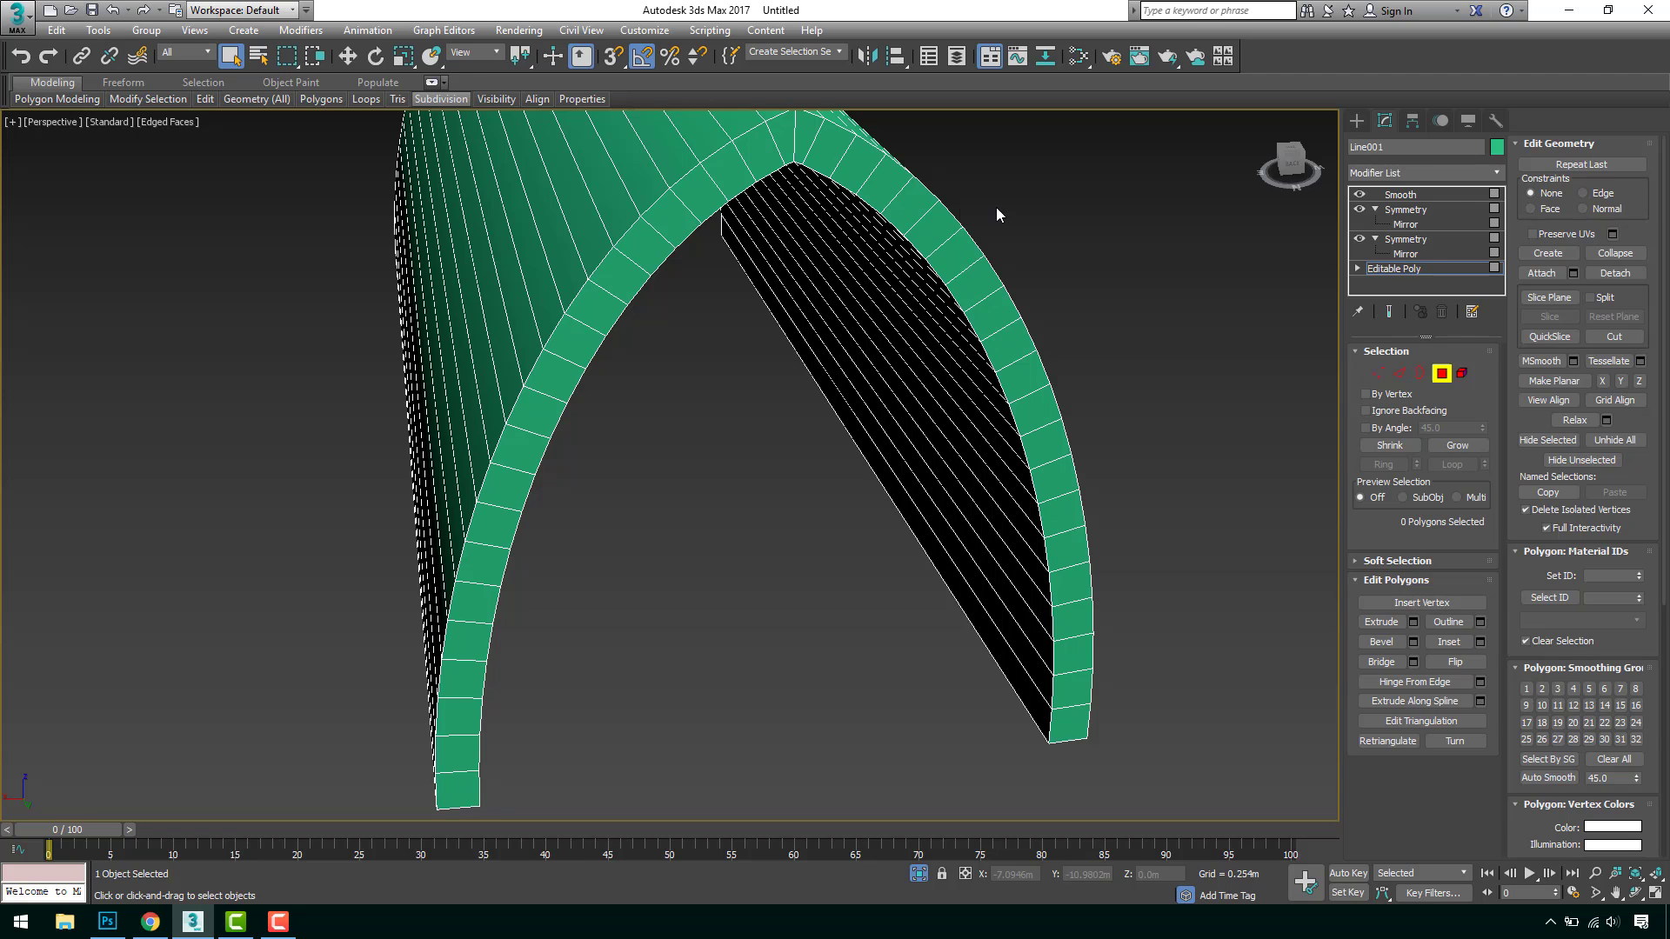
left_click(1399, 441)
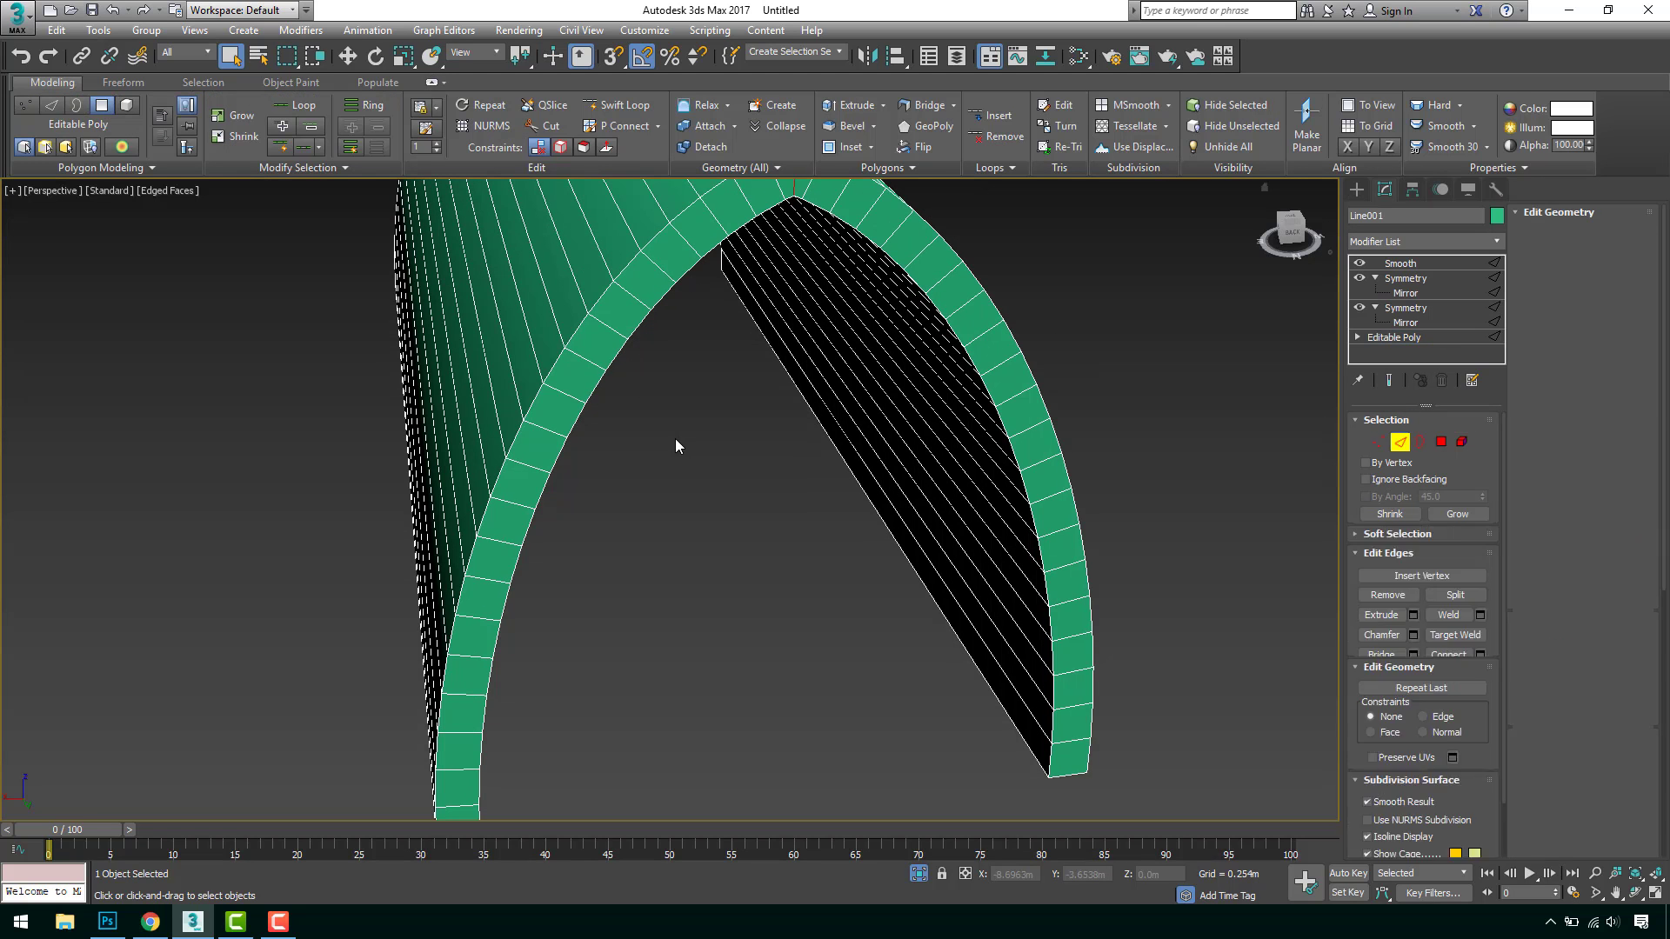
key("shift+alt+l")
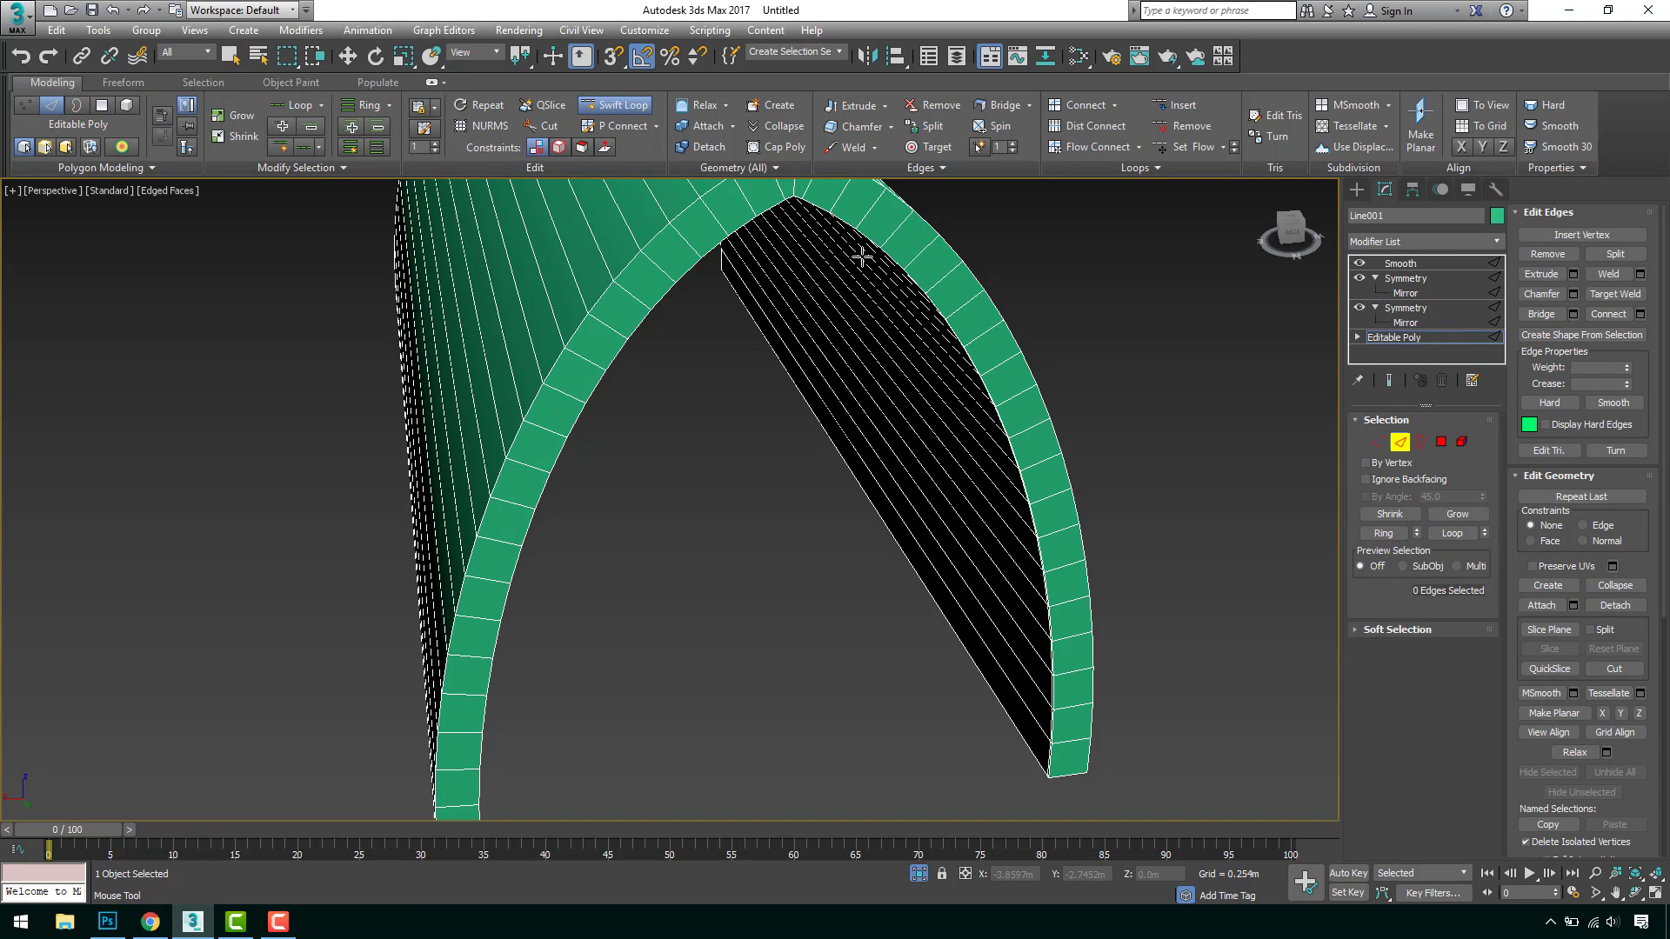
middle_click_drag(862, 257, 883, 289)
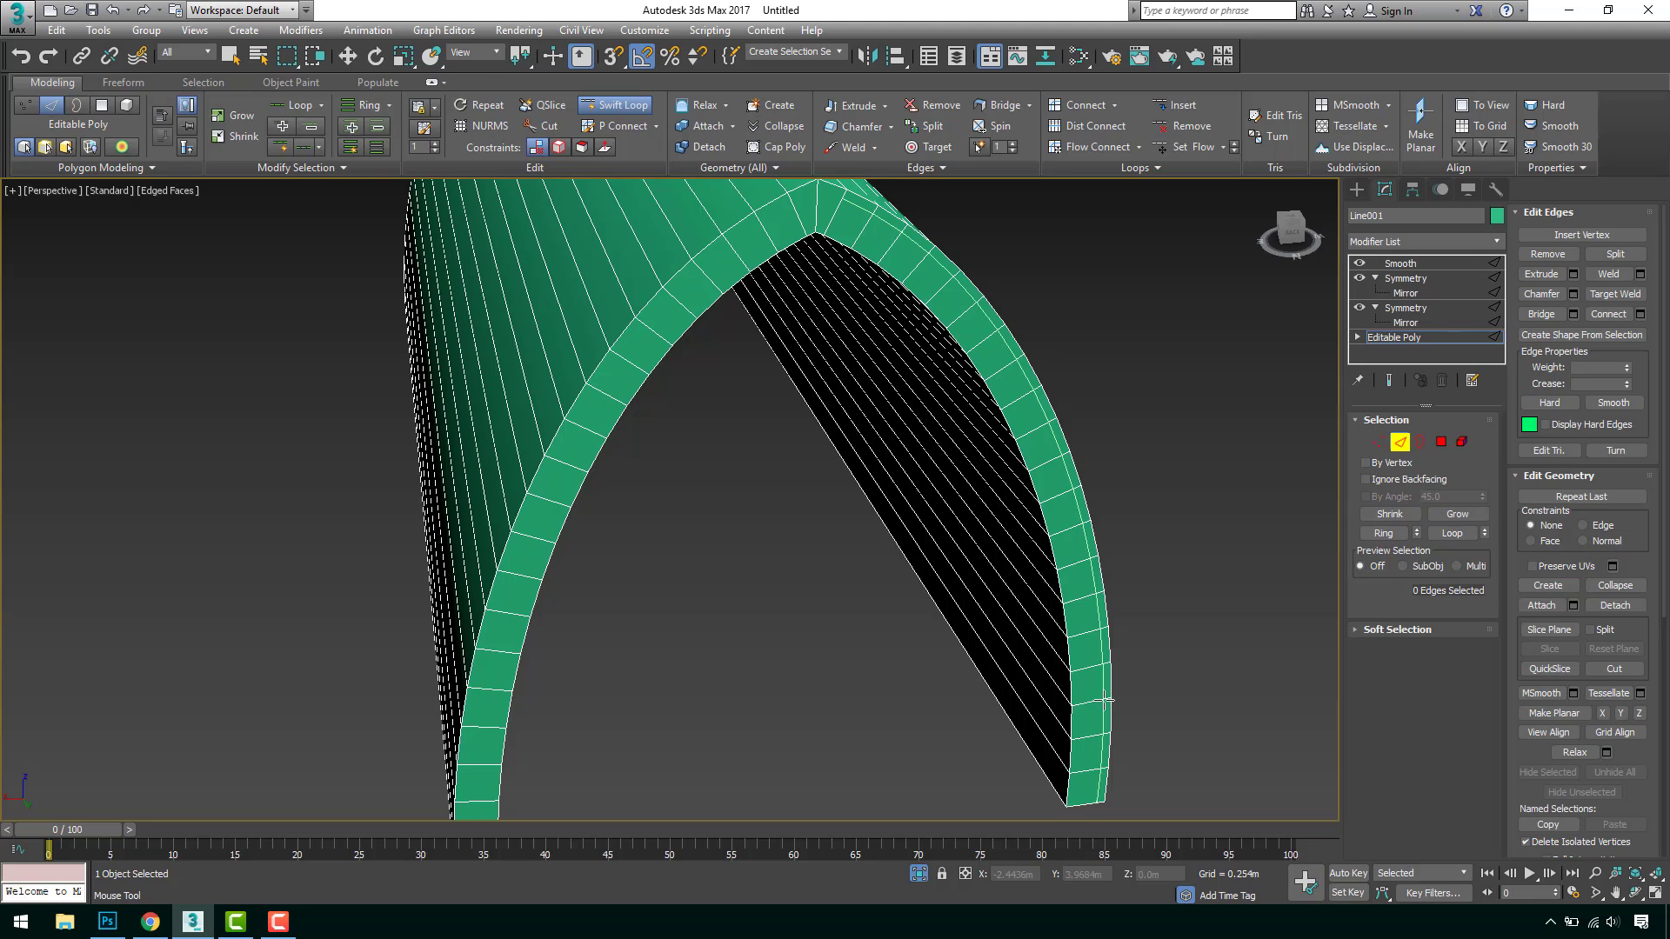
left_click(1104, 701)
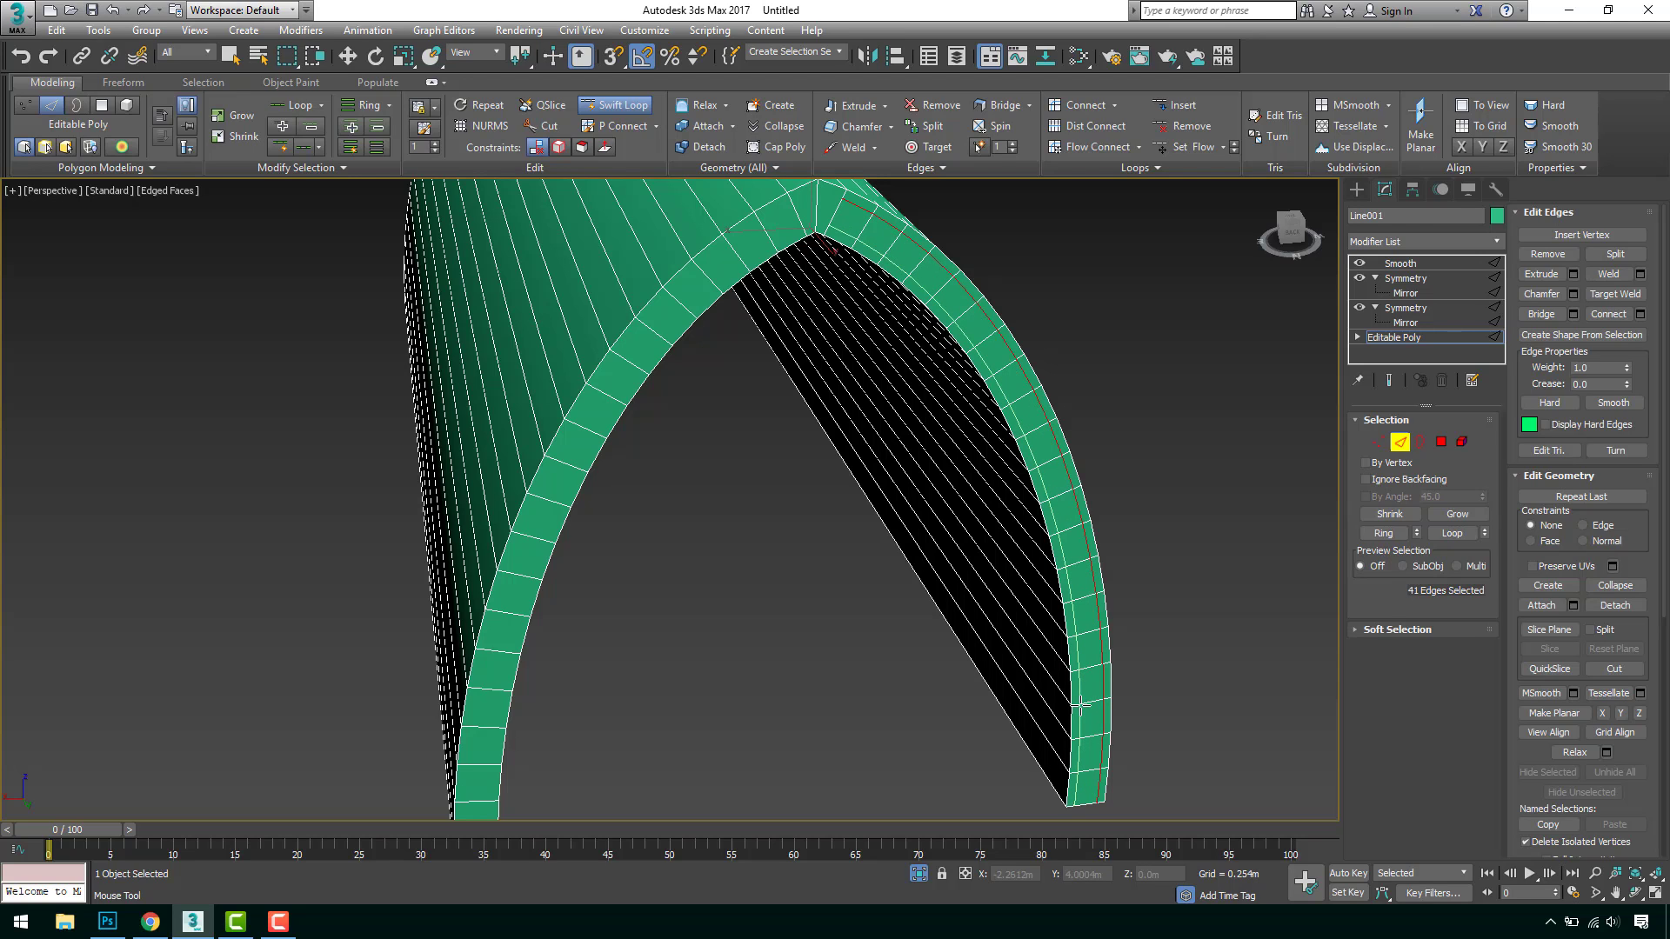
left_click(1078, 703)
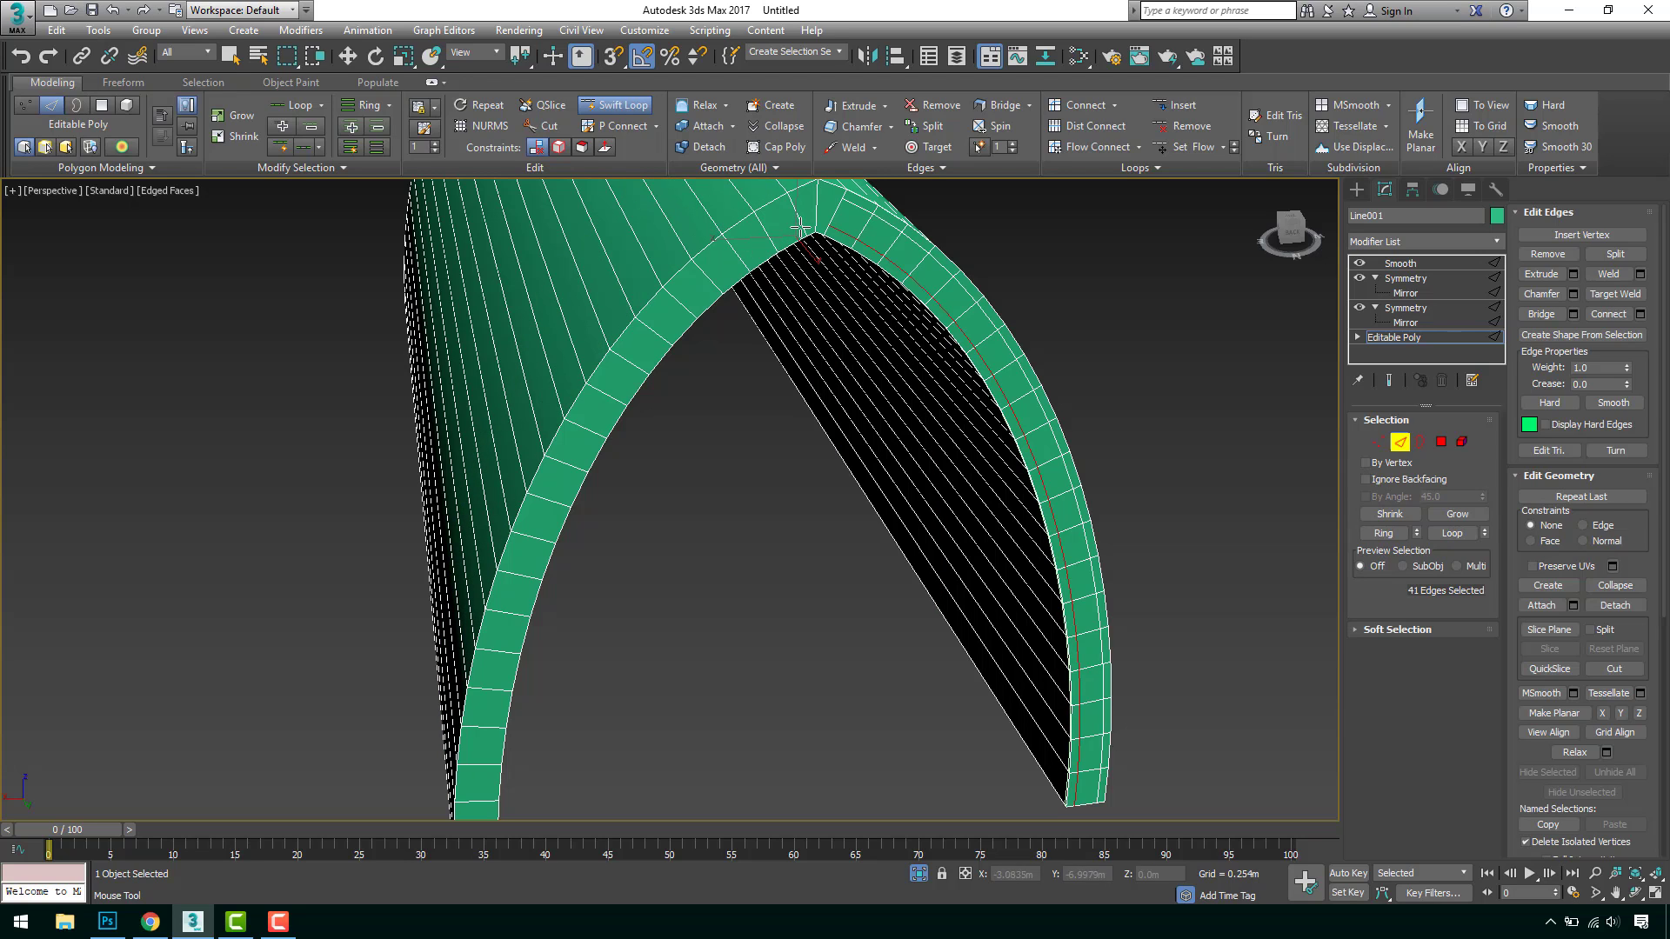
left_click(576, 425)
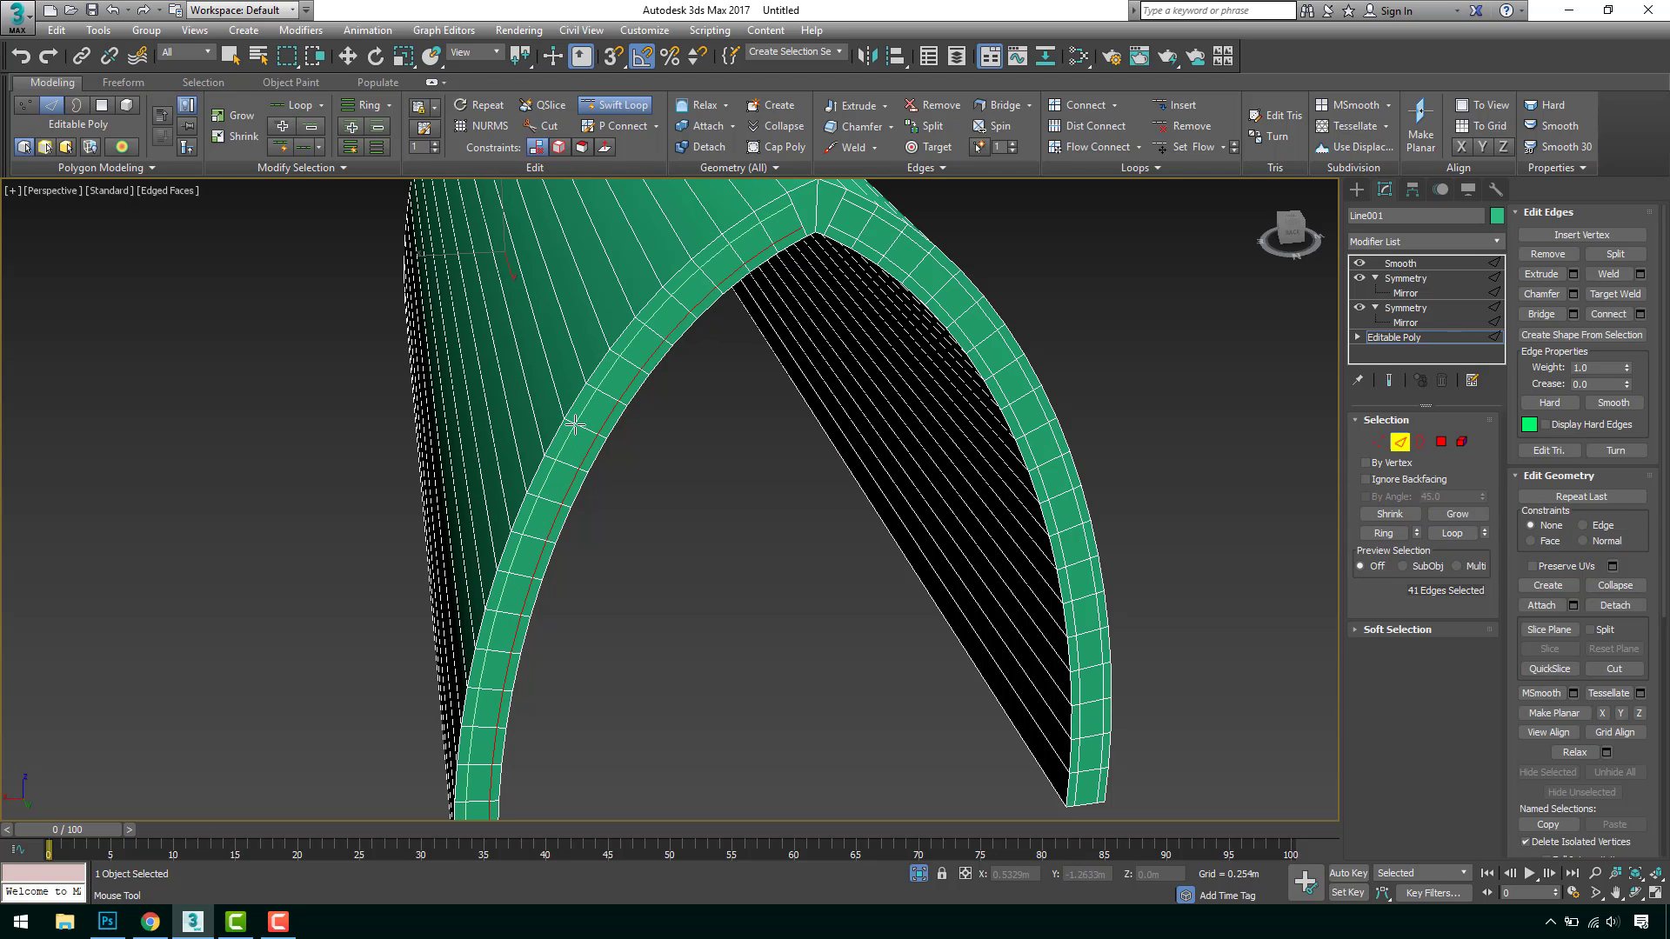
left_click(575, 425)
Leave Swift Loop and show the arch apex close up in the front view, shaded with edged faces.
scroll(837, 318, "up", 3)
scroll(837, 319, "down", 5)
key("f")
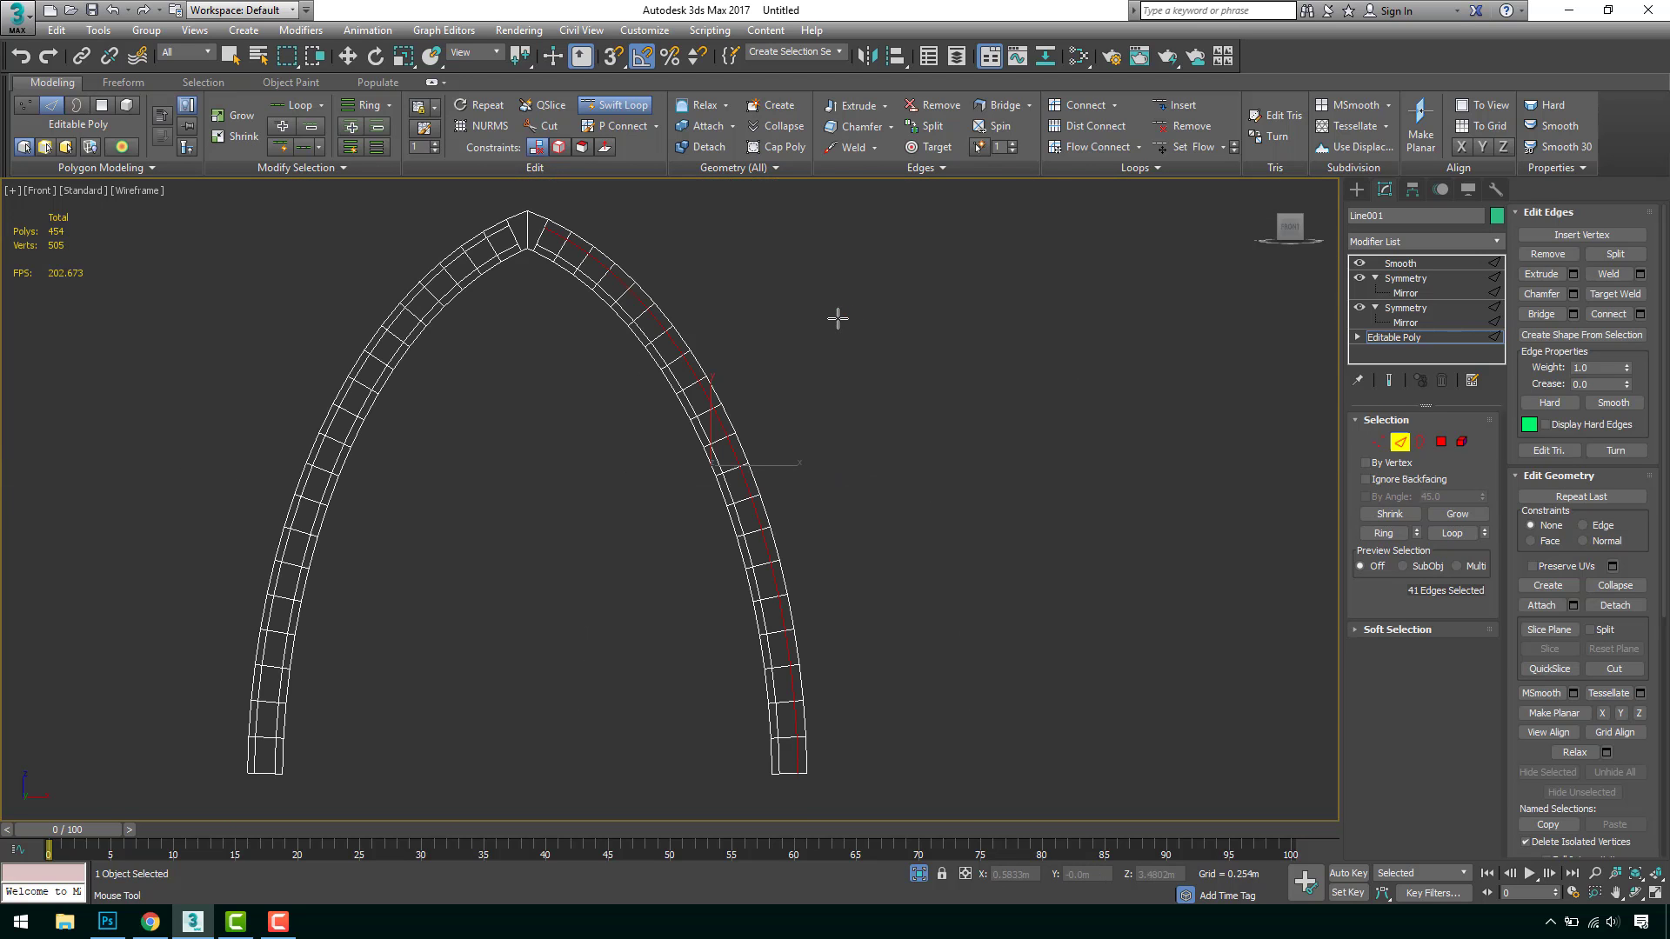
scroll(644, 276, "up", 3)
key("w")
middle_click_drag(524, 260, 791, 519)
scroll(774, 491, "up", 4)
key("F3")
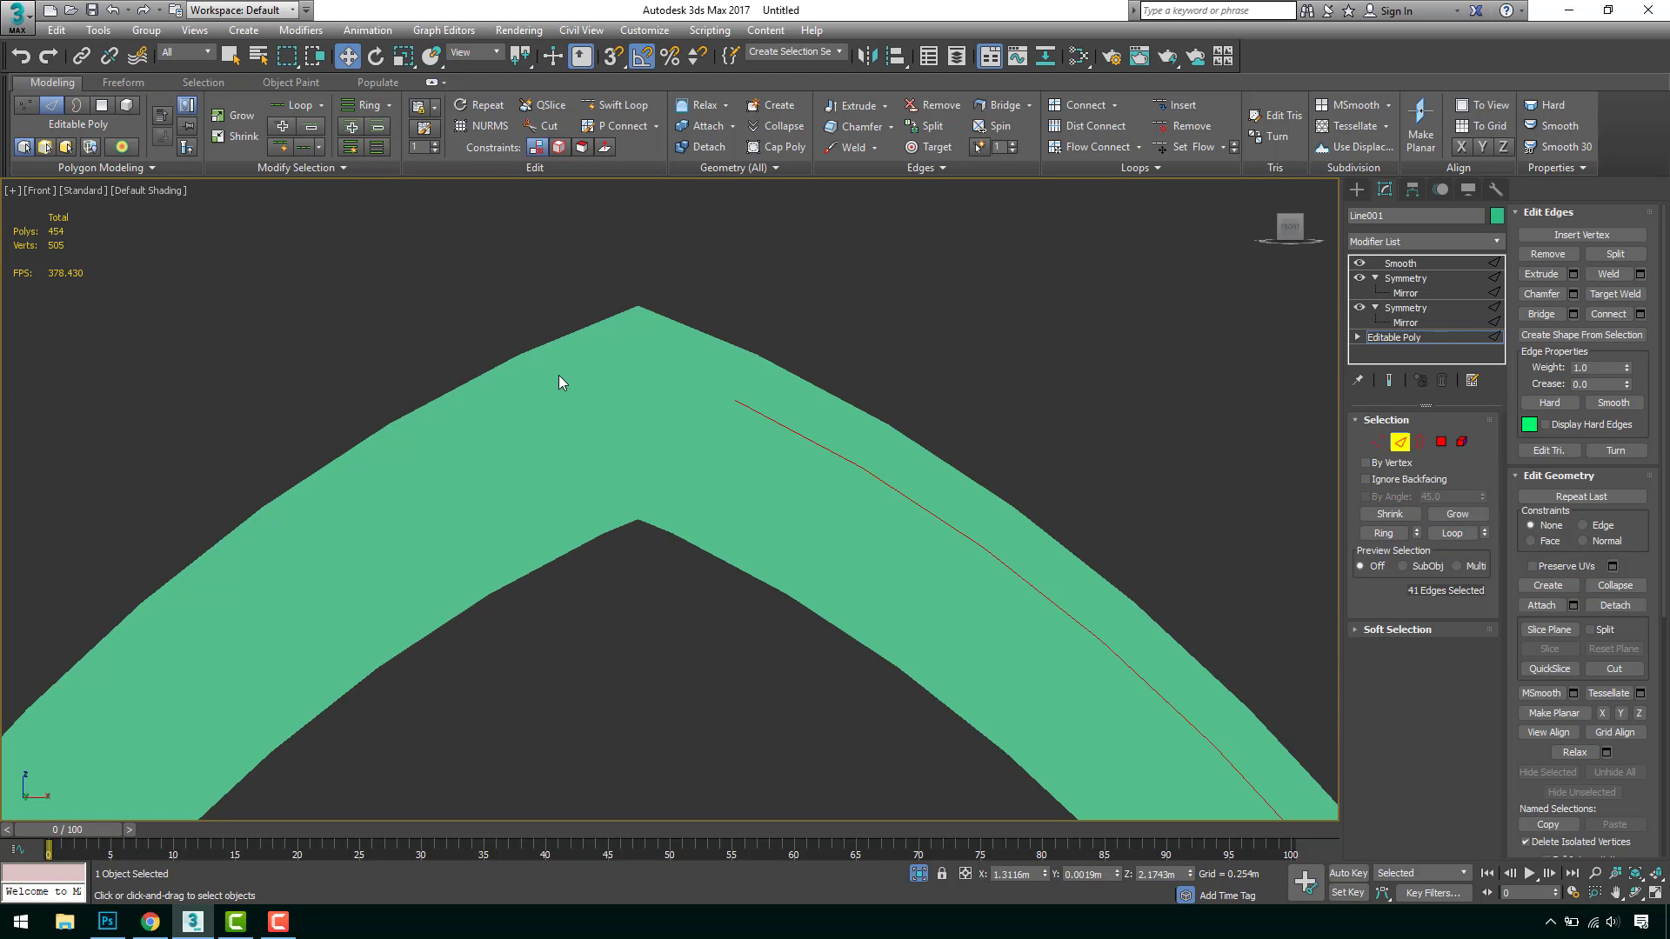
scroll(558, 380, "up", 3)
key("F4")
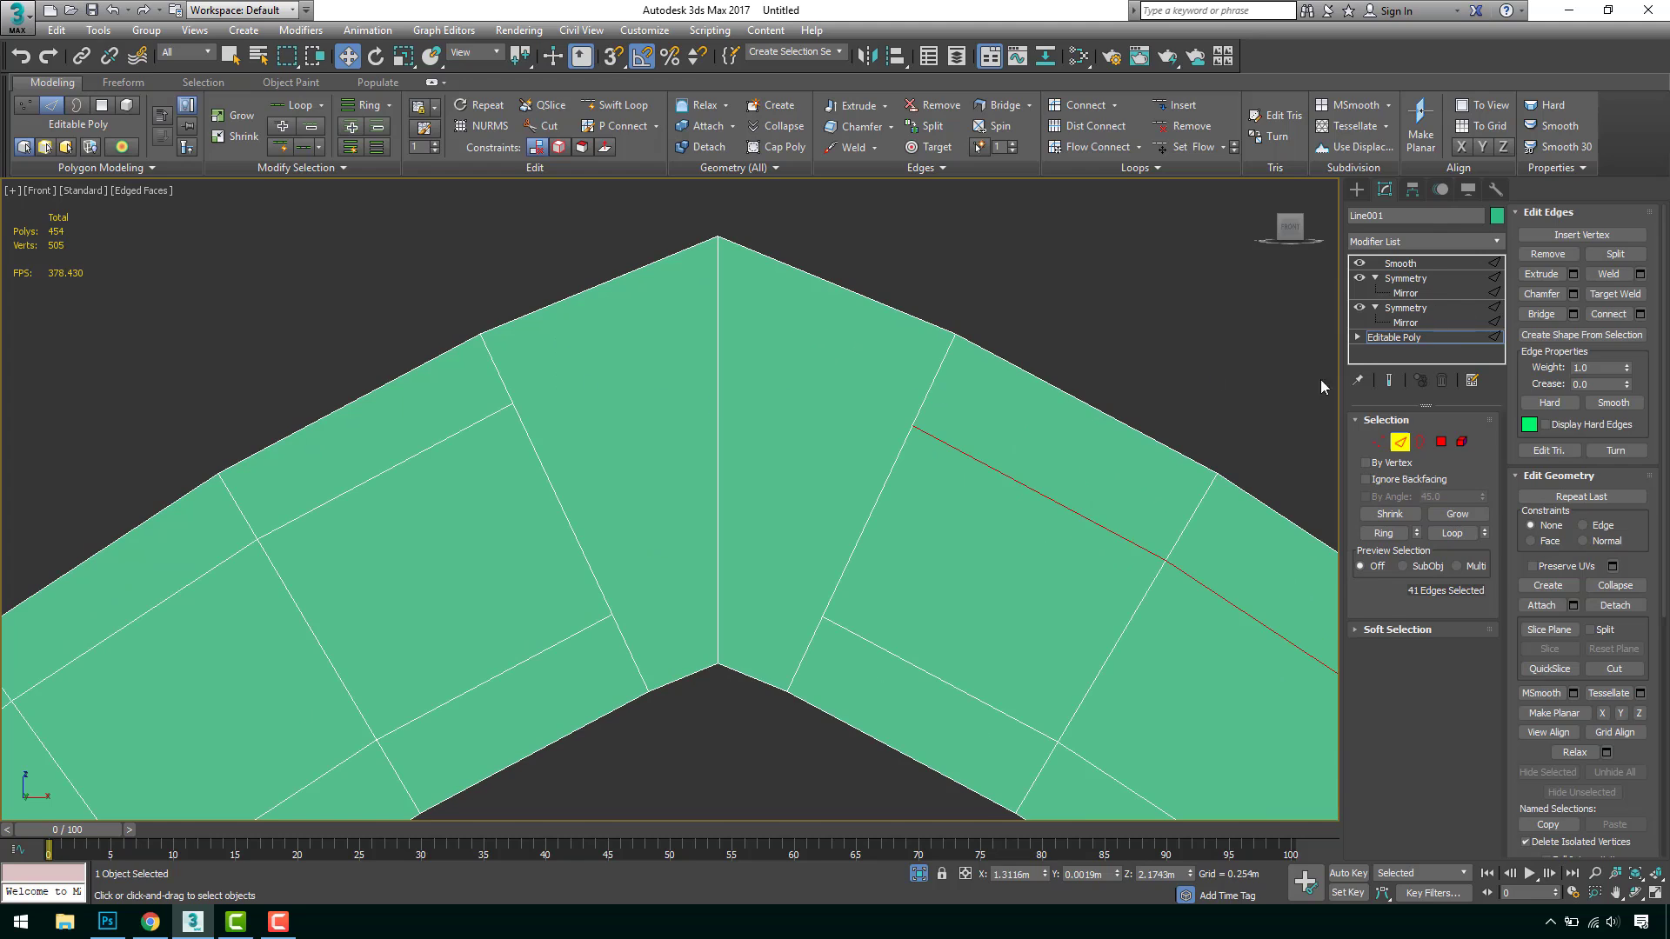
Cut edges across the apex on the front end face, joining the outer loops and the inner loops of both halves.
left_click(1593, 669)
left_click(513, 402)
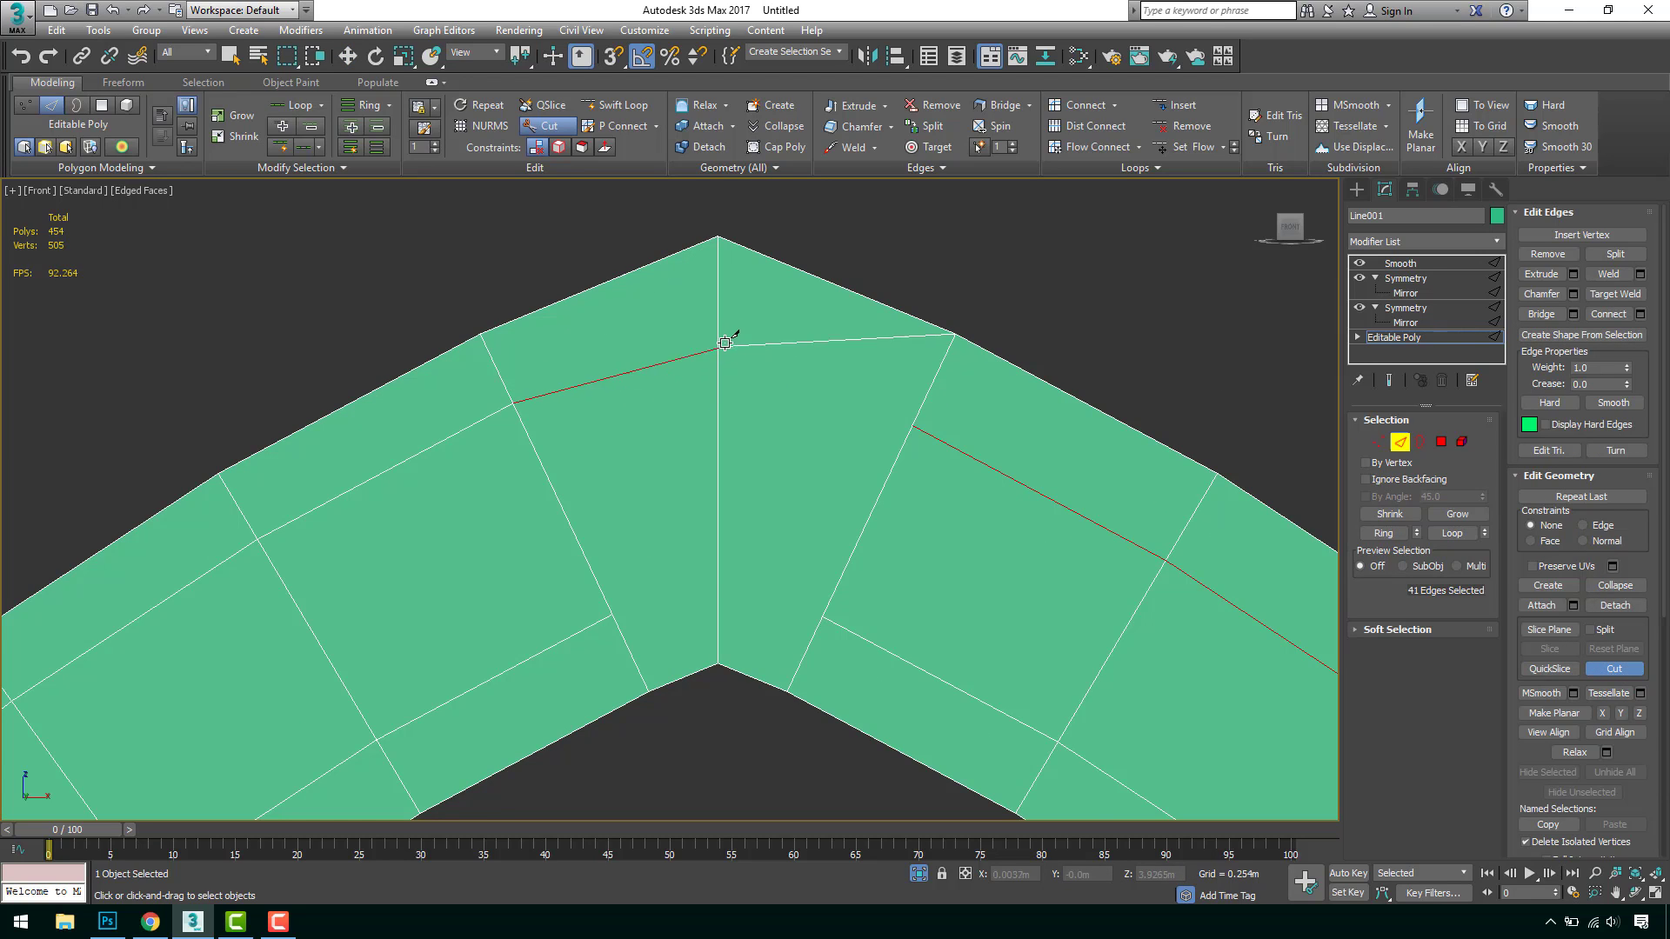
left_click(717, 331)
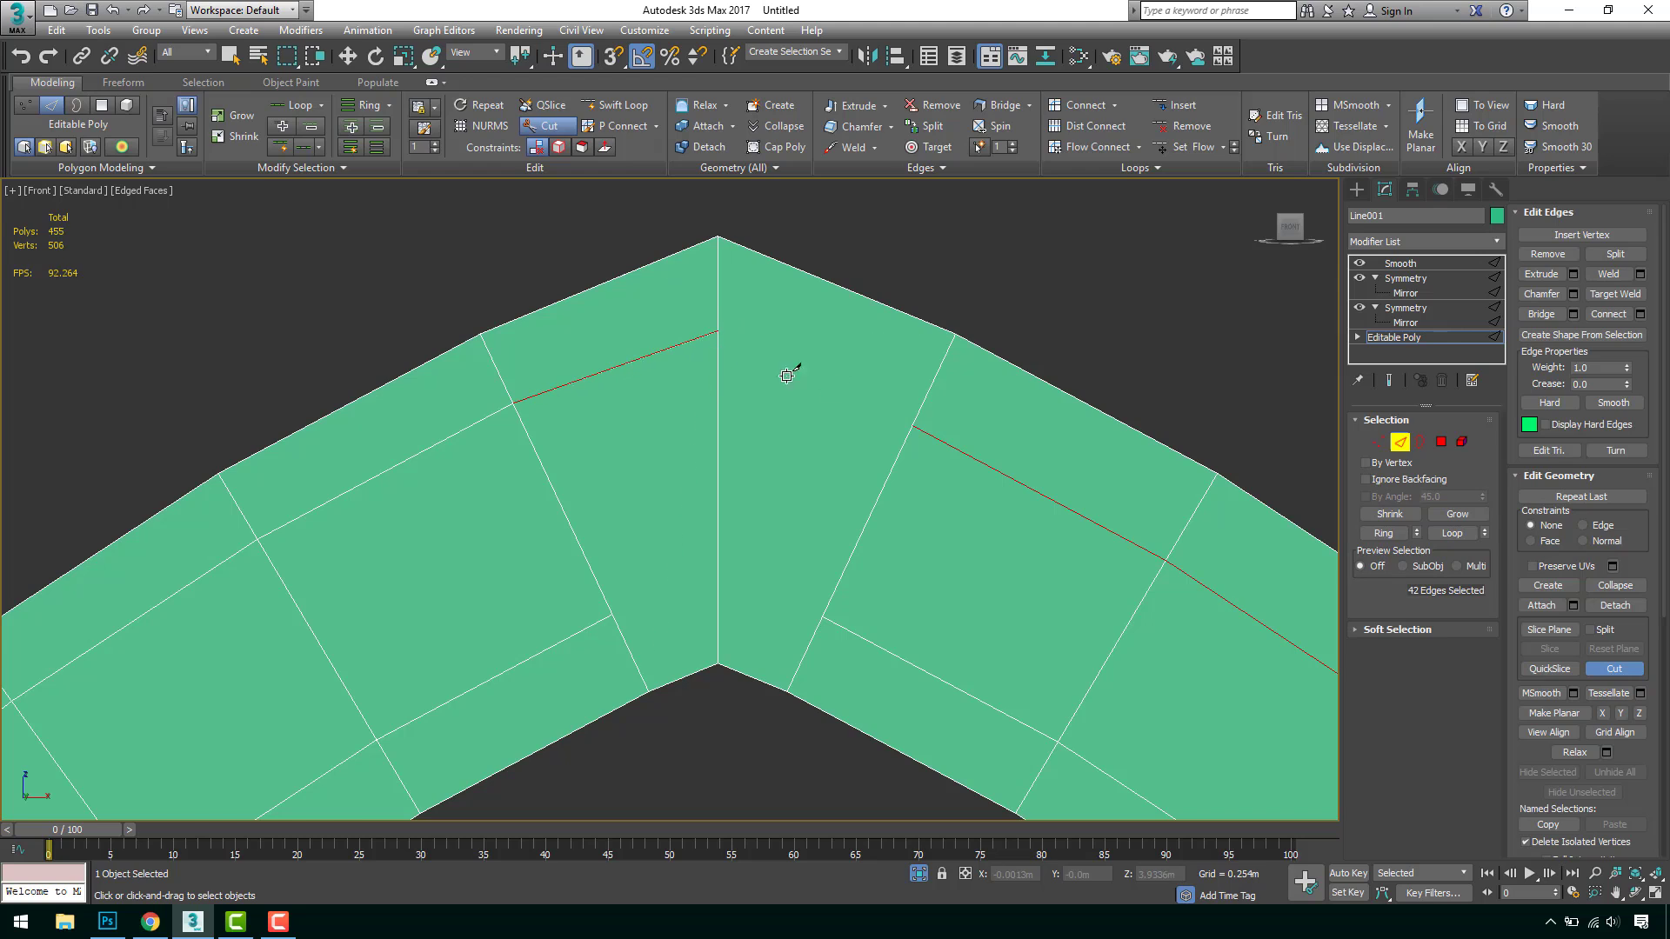
left_click(912, 426)
left_click(823, 618)
left_click(717, 585)
left_click(614, 614)
right_click(644, 607)
right_click(772, 532)
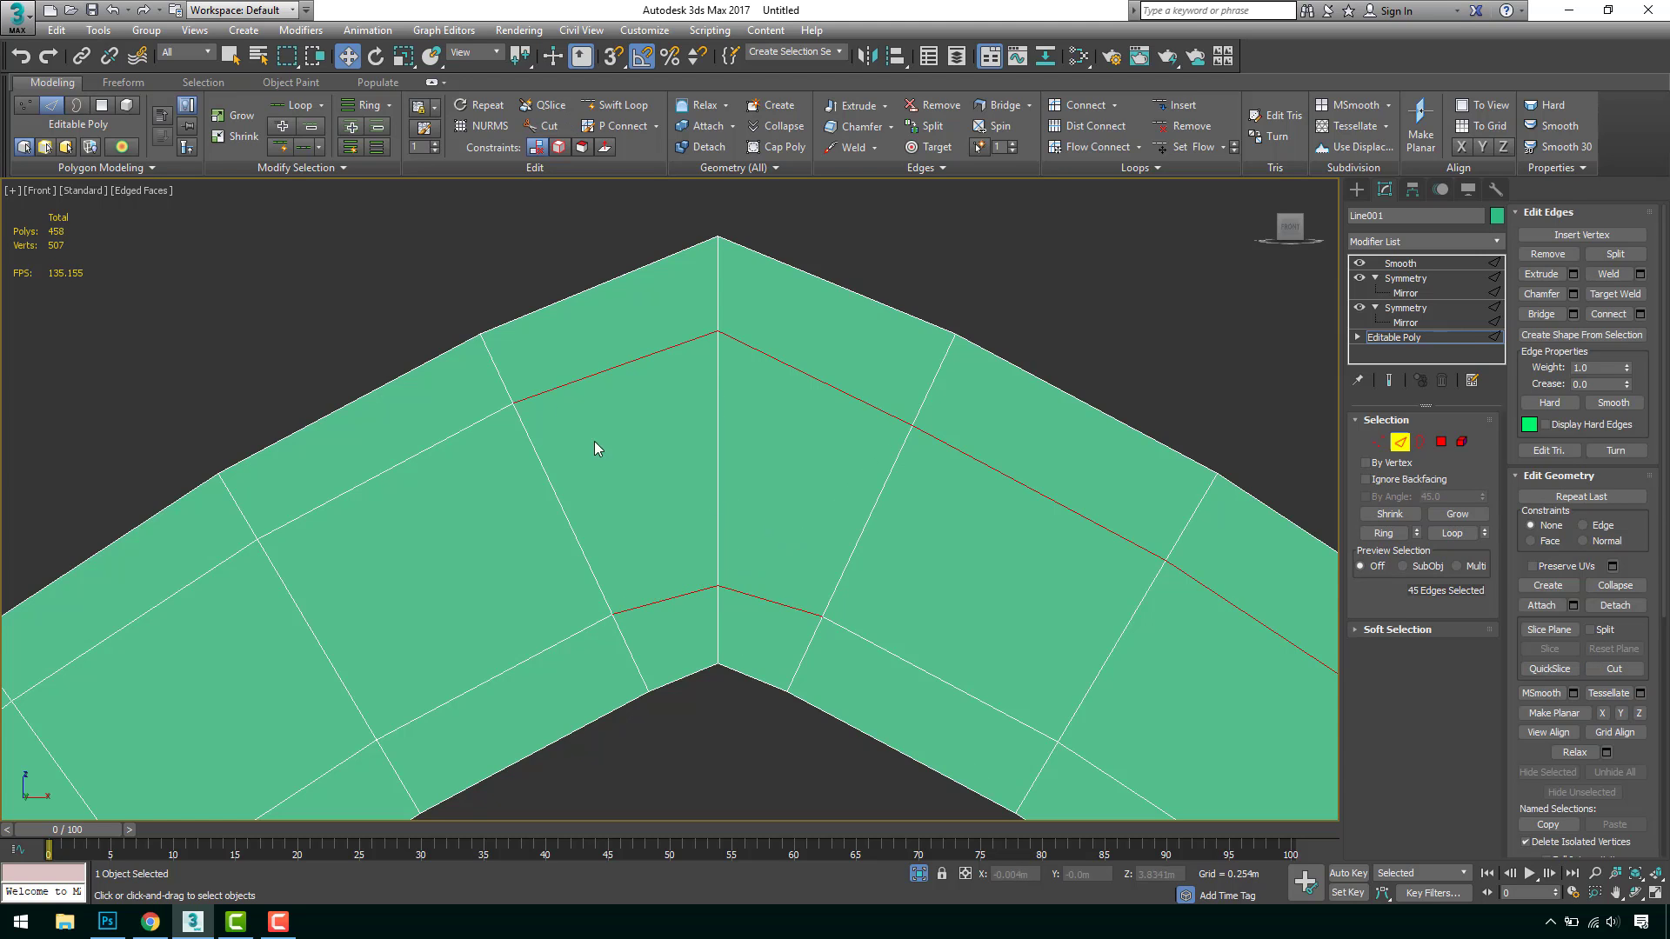
Leave Edge sub-object mode and show the apex of the vault's other end close up in the perspective view.
scroll(522, 355, "down", 7)
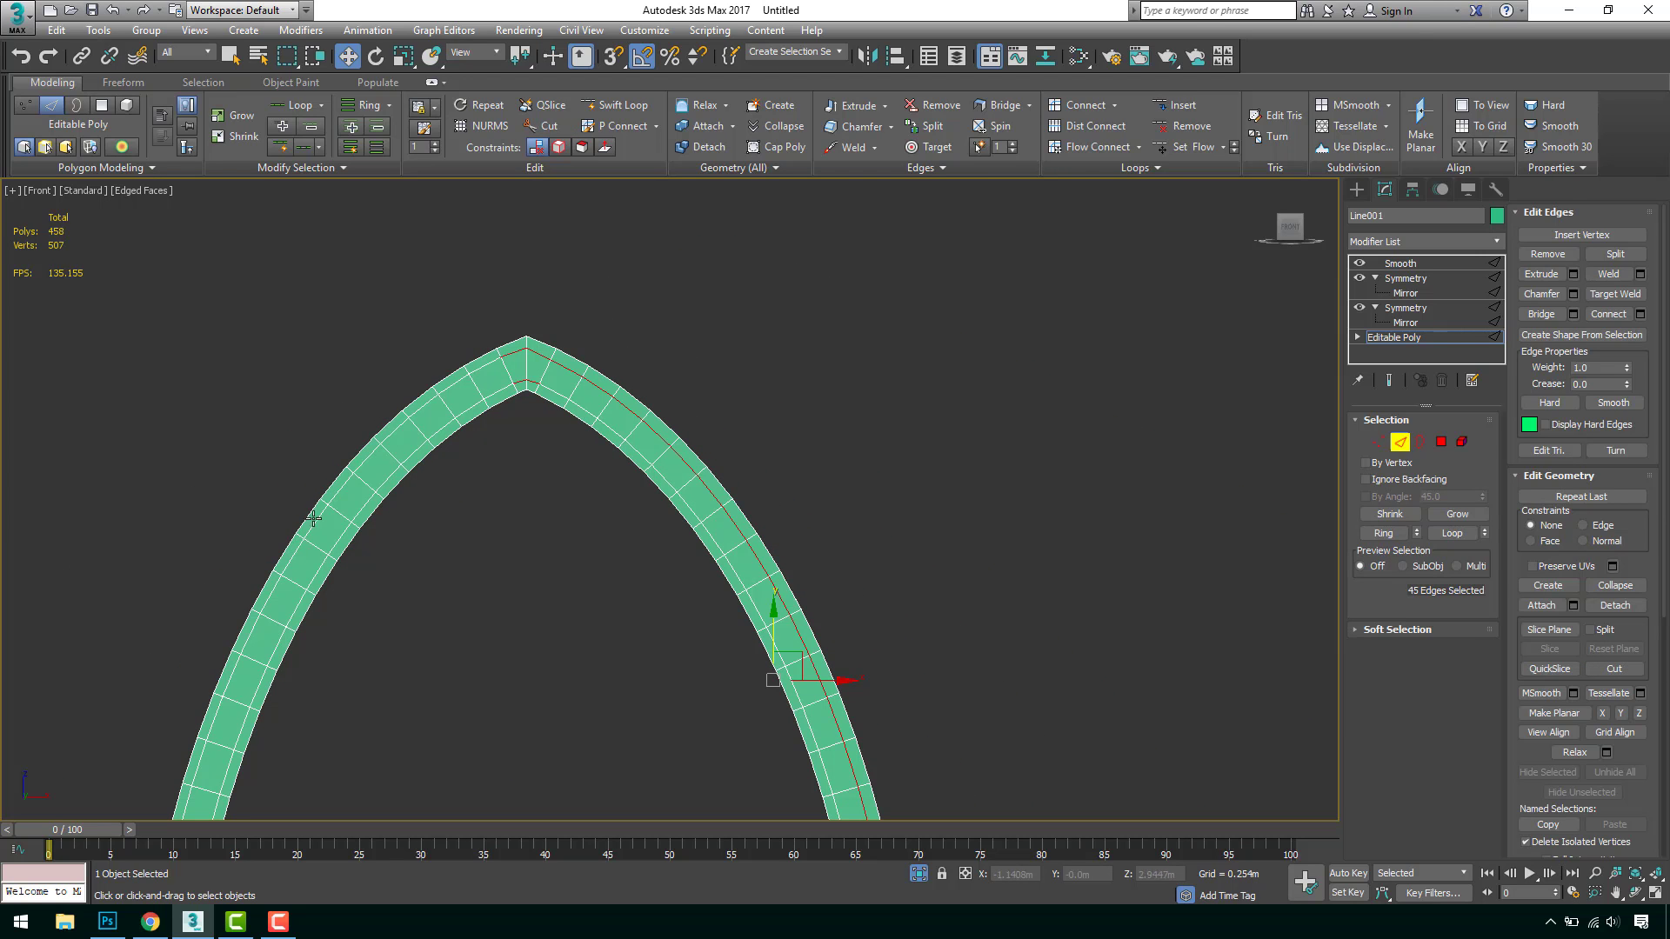
left_click(1399, 442)
middle_click_drag(527, 370, 667, 317)
scroll(661, 324, "down", 3)
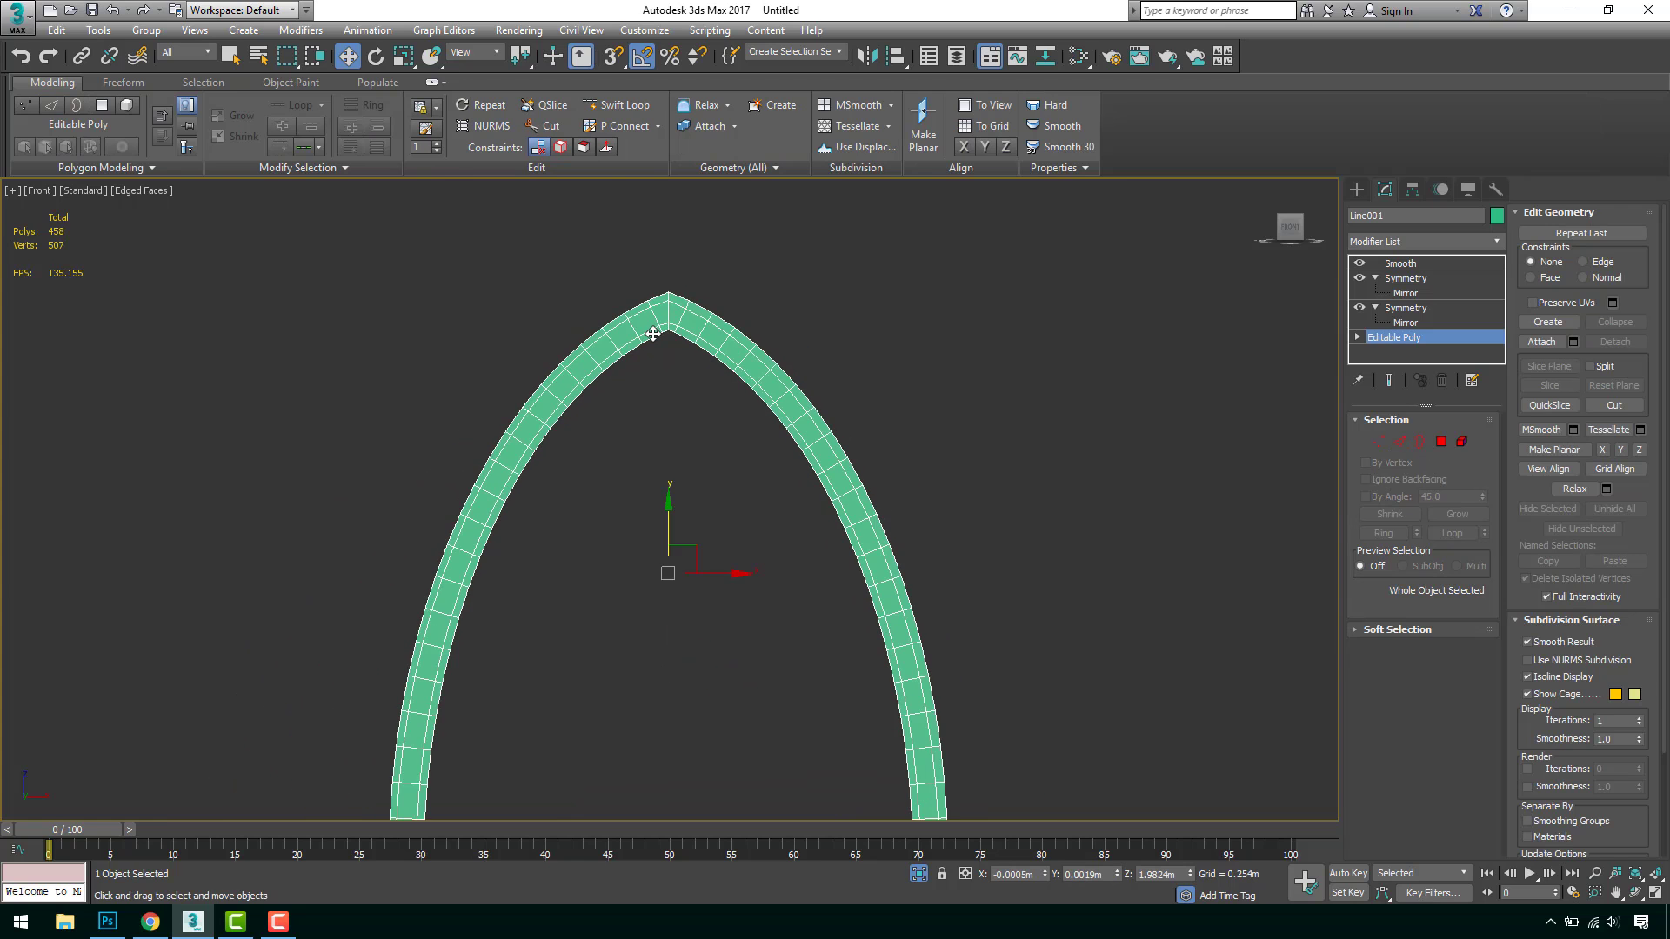
key("p")
key("z")
middle_click_drag(771, 353, 899, 348, "alt")
middle_click_drag(899, 348, 755, 359)
scroll(755, 359, "up", 4)
scroll(1094, 345, "up", 8)
scroll(1087, 379, "down", 4)
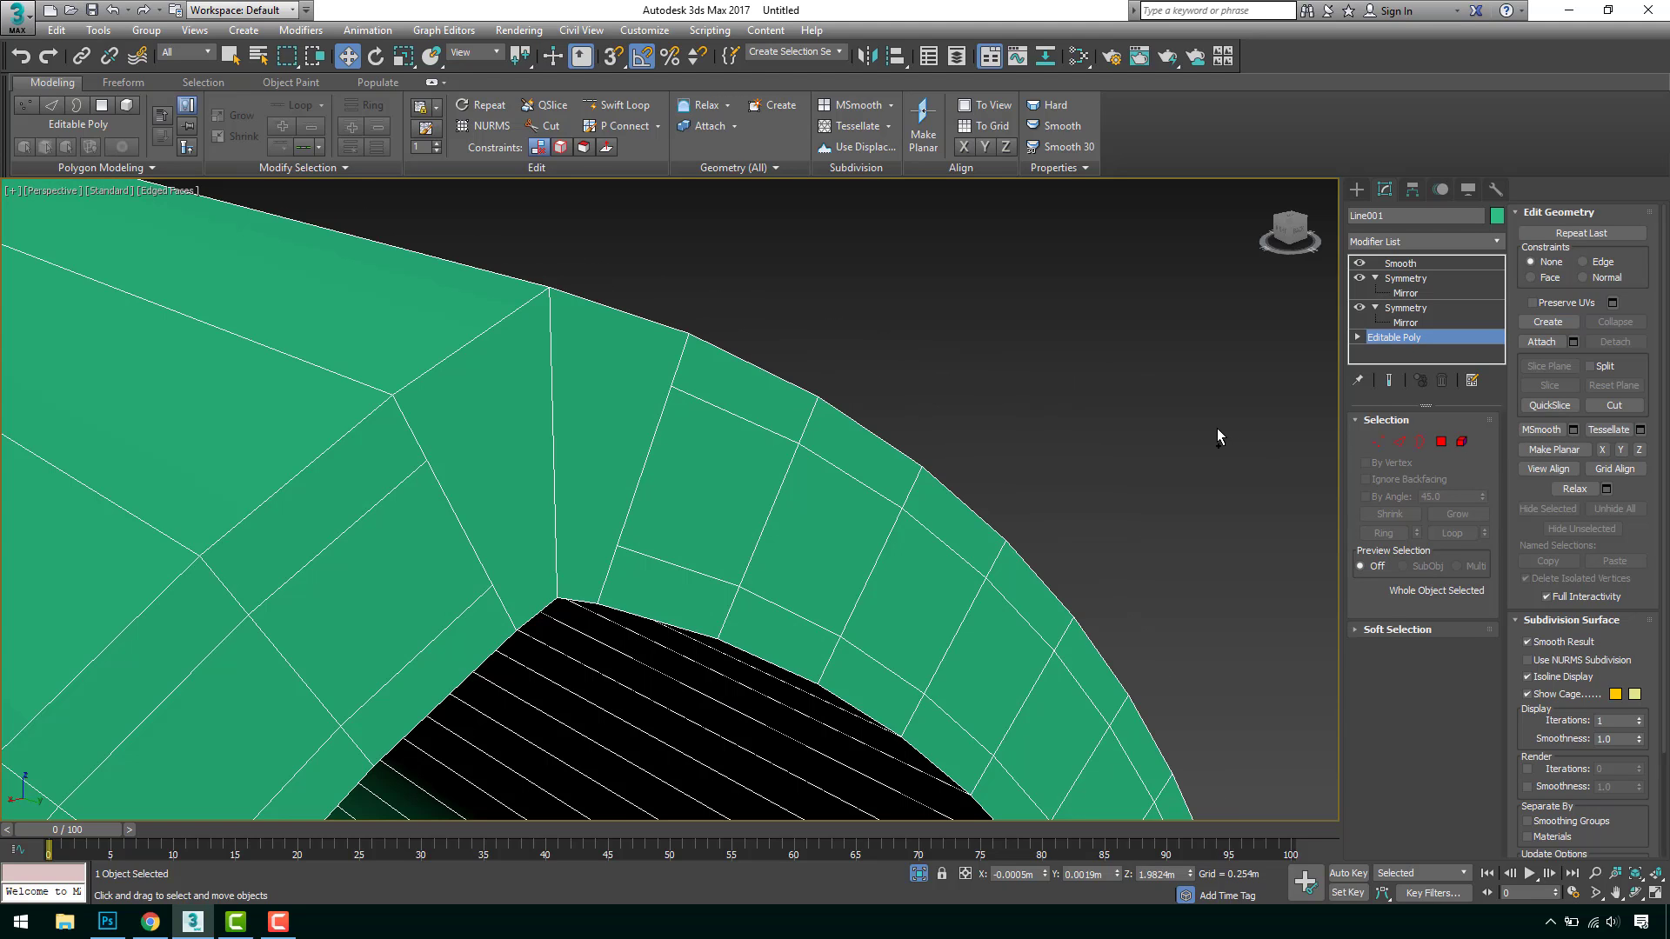
Cut matching edges across the apex at this end, connecting the outer and inner loops of both arch halves.
key("ctrl+z")
left_click(1614, 406)
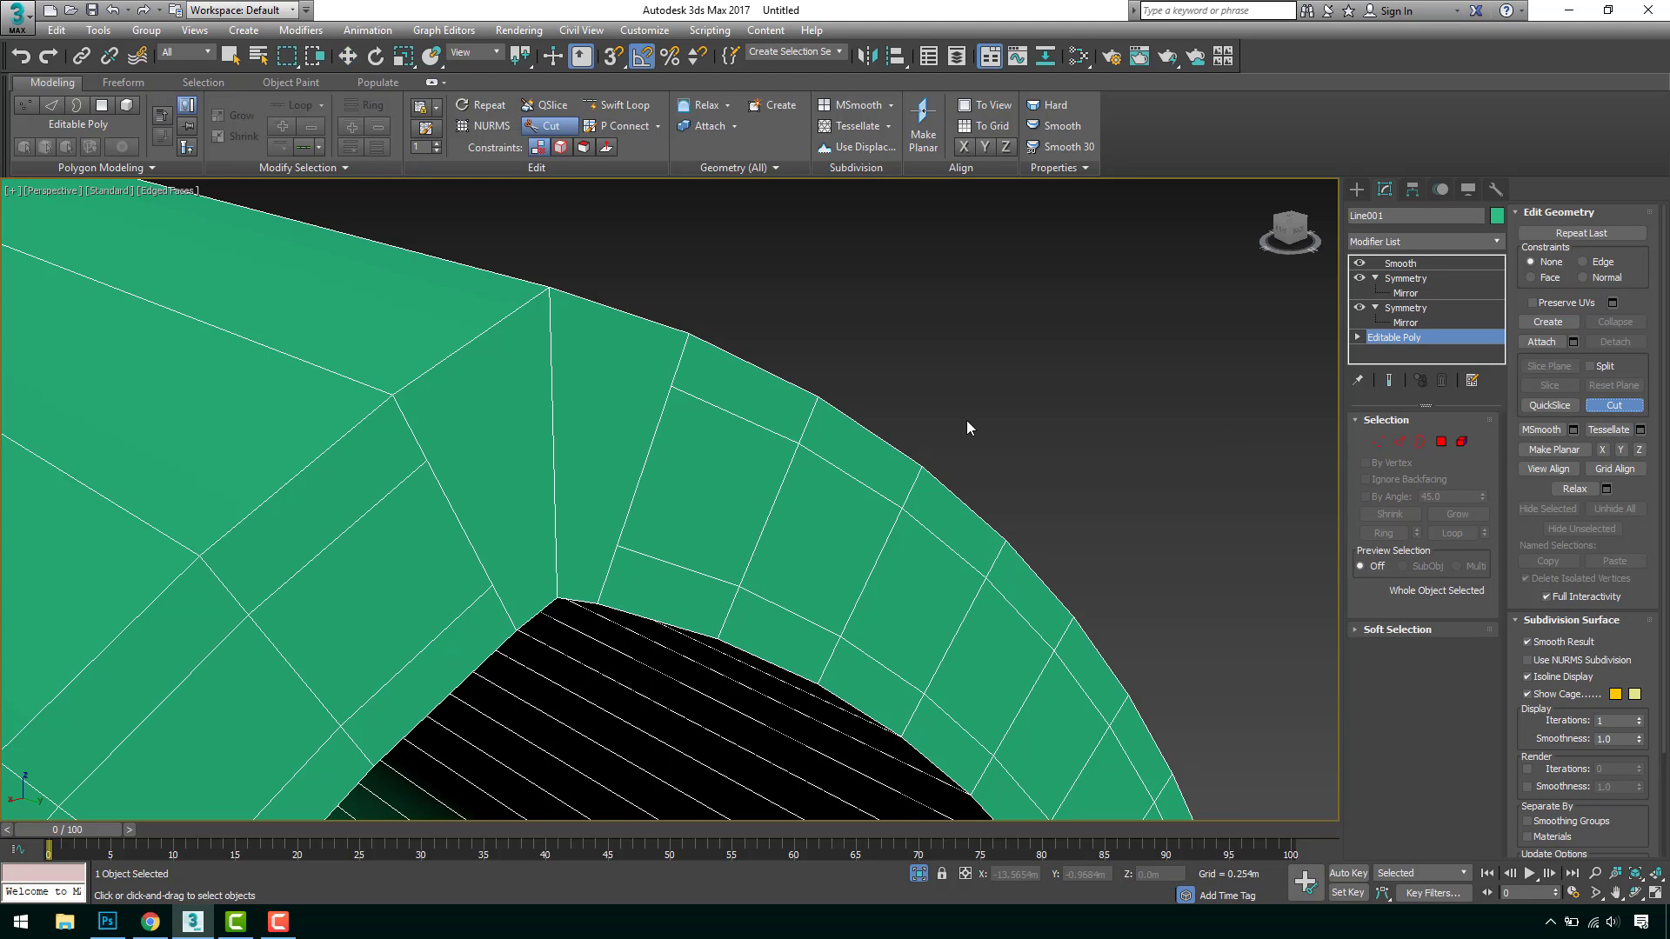
left_click(552, 372)
left_click(672, 386)
right_click(621, 536)
left_click(617, 544)
left_click(555, 541)
left_click(495, 585)
right_click(621, 526)
key("w")
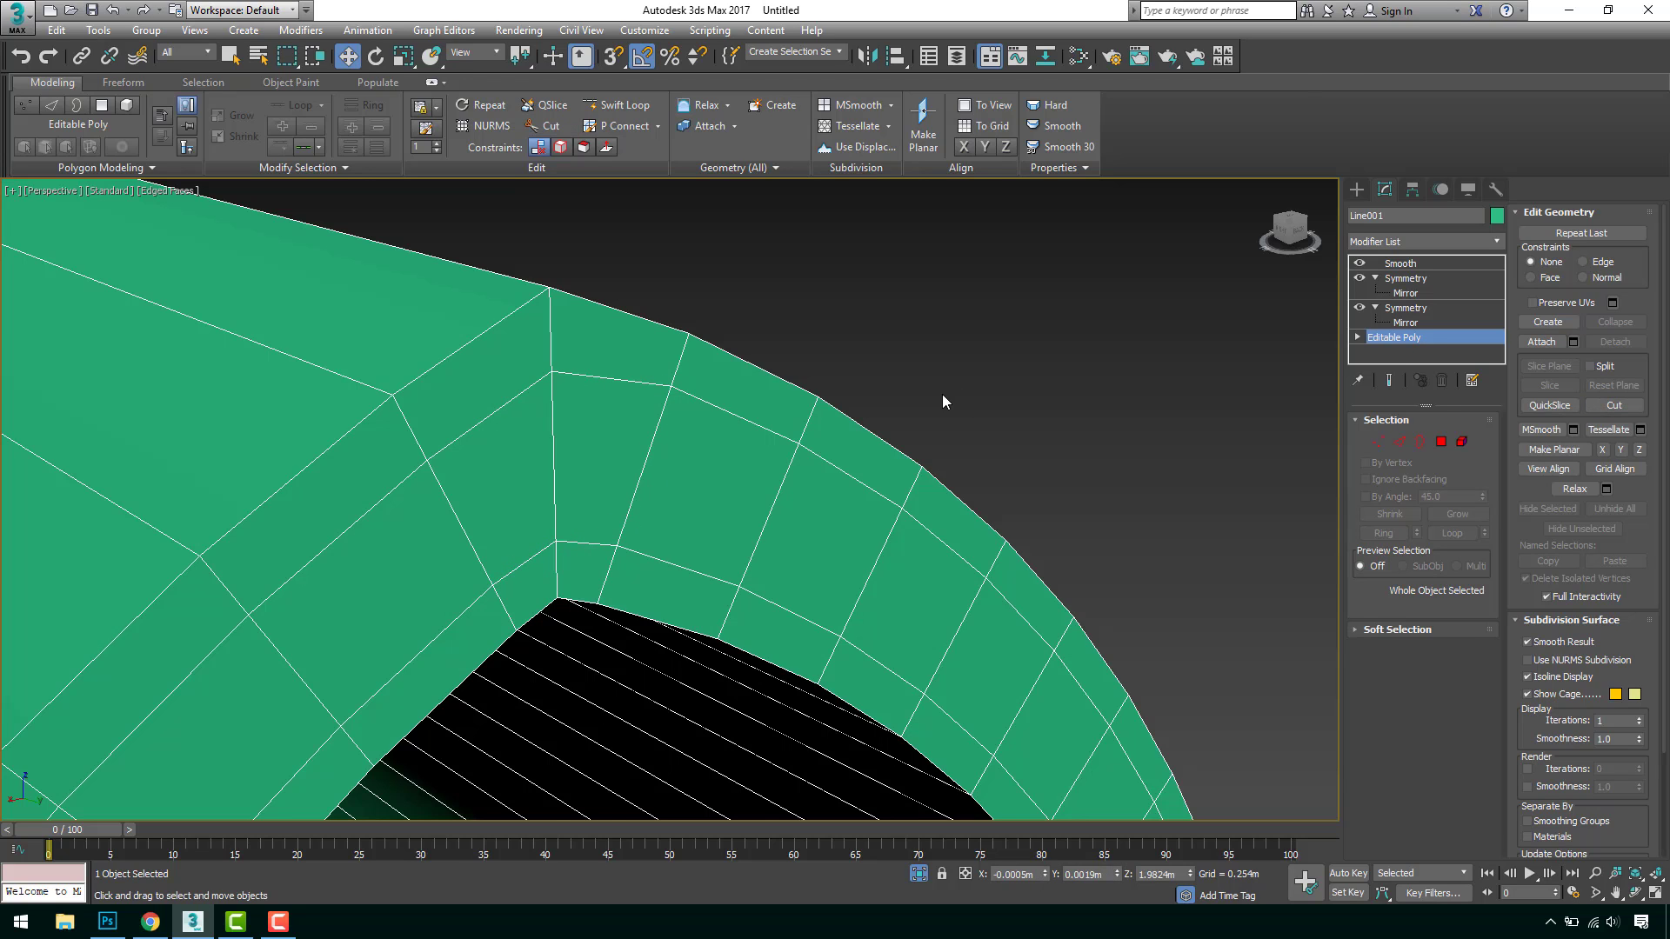
Select the outer and inner rim polygon loops on the arch's front end face, excluding the matching loops at the far end.
left_click(1441, 442)
left_click(619, 364)
left_click(518, 372, "shift")
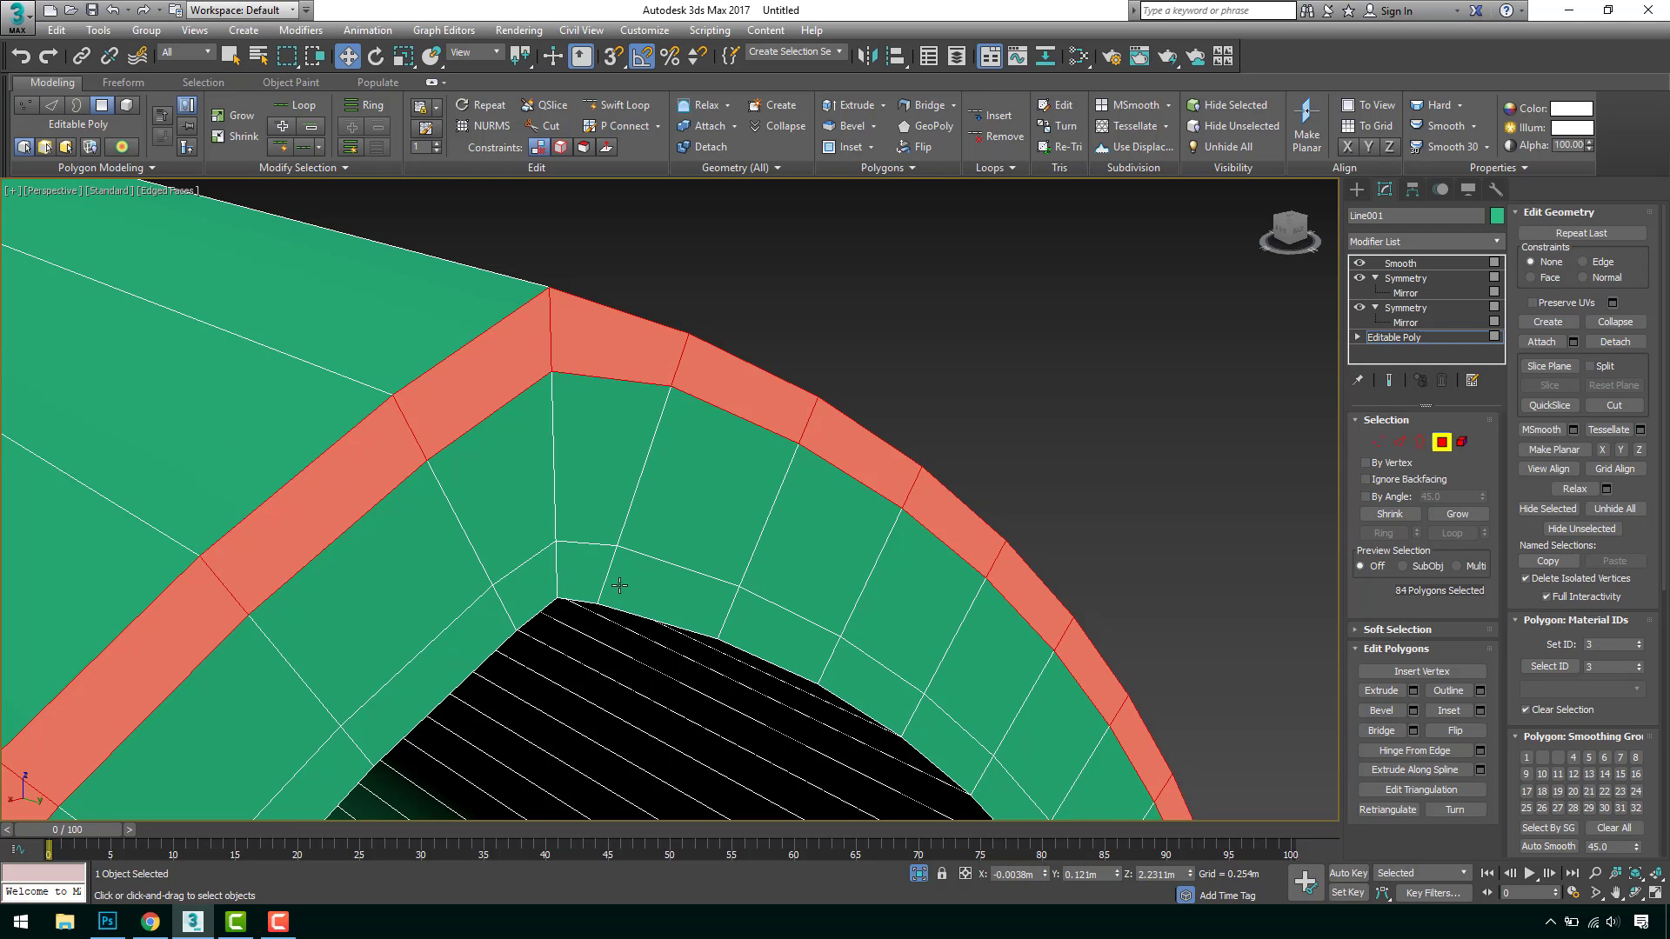
left_click(586, 580, "ctrl")
left_click(647, 600, "shift")
scroll(805, 468, "down", 10)
key("F3")
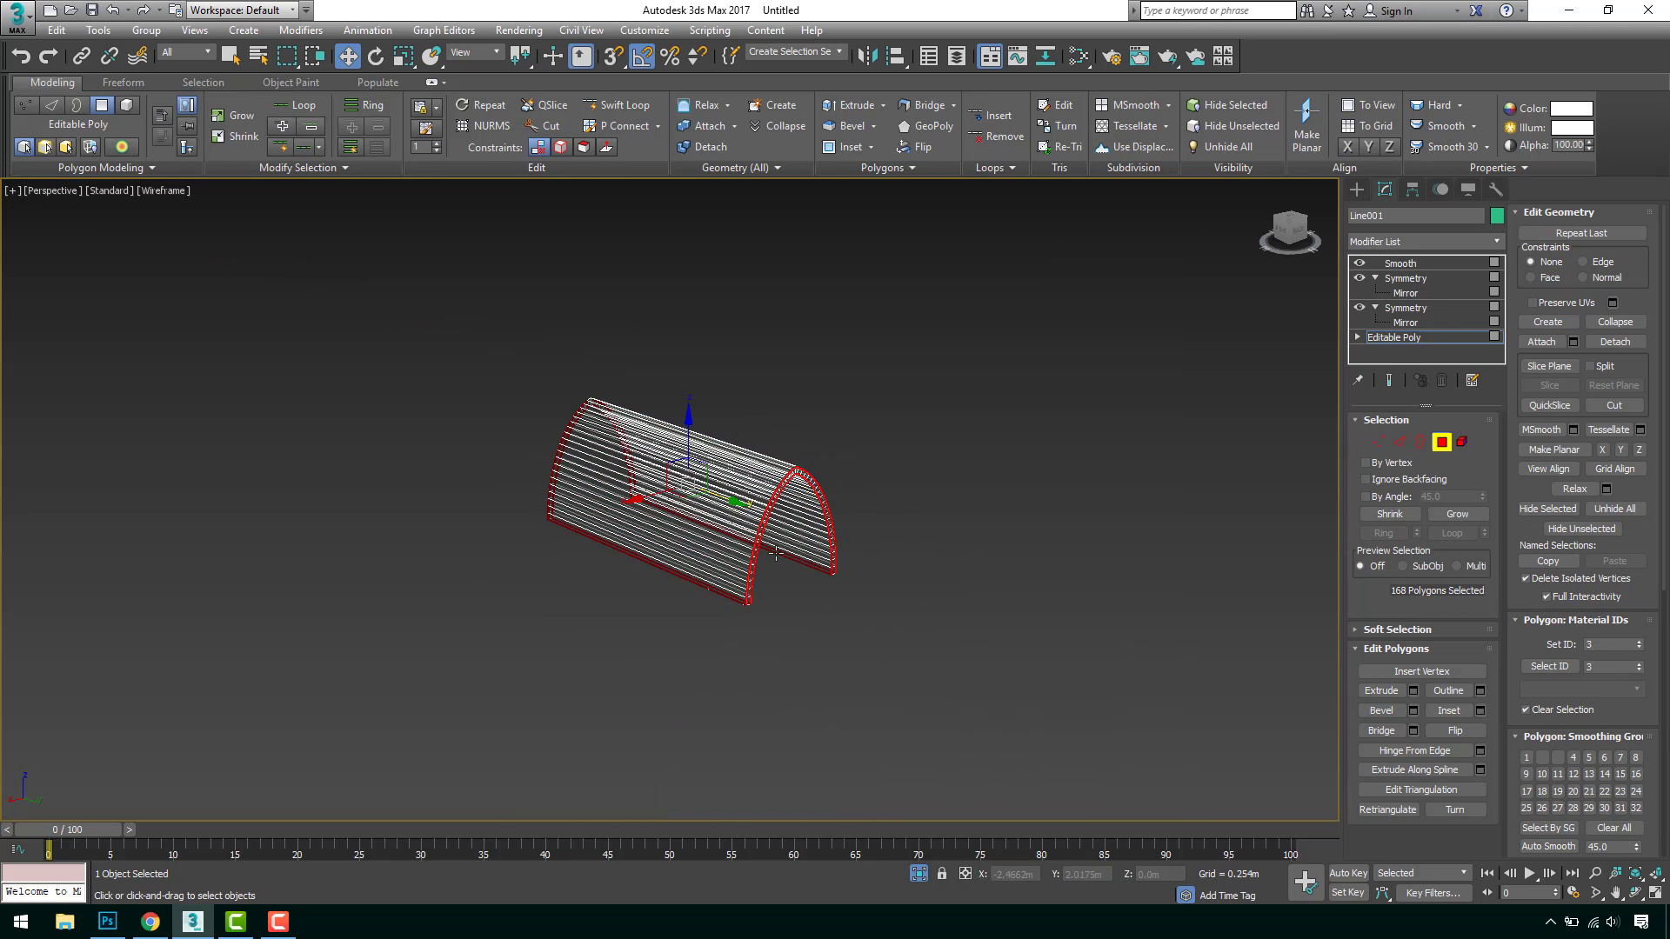
middle_click_drag(776, 554, 846, 558, "alt")
left_click_drag(764, 299, 270, 691, "alt")
middle_click_drag(753, 502, 701, 469, "alt")
scroll(927, 440, "up", 6)
key("F3")
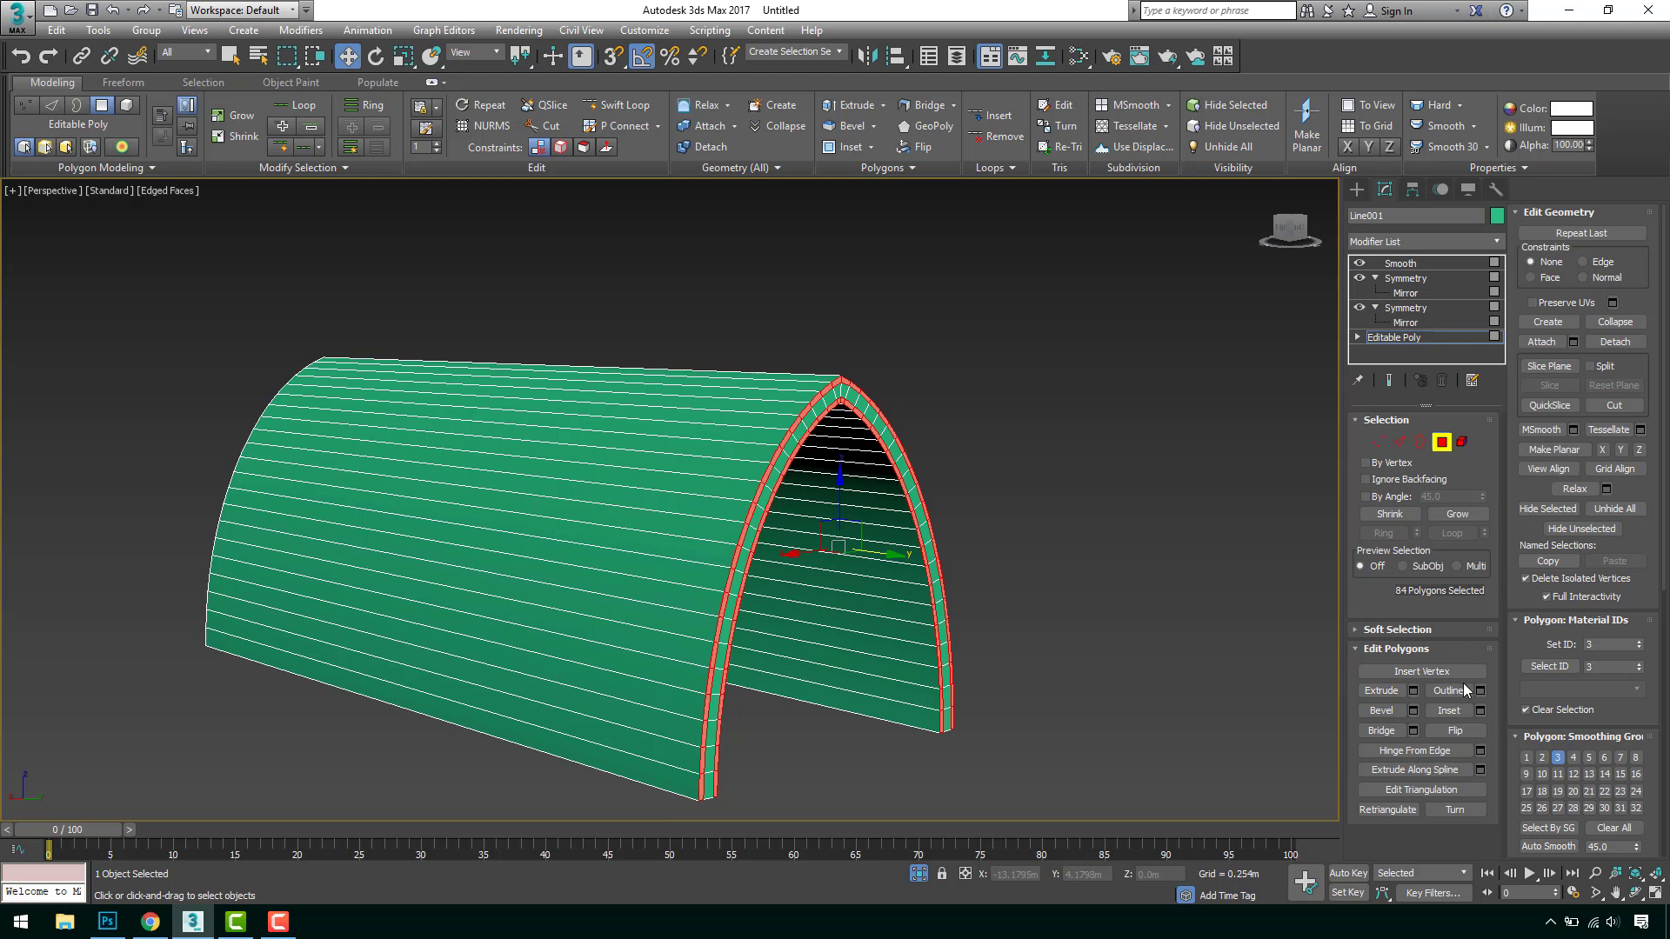
left_click(1415, 689)
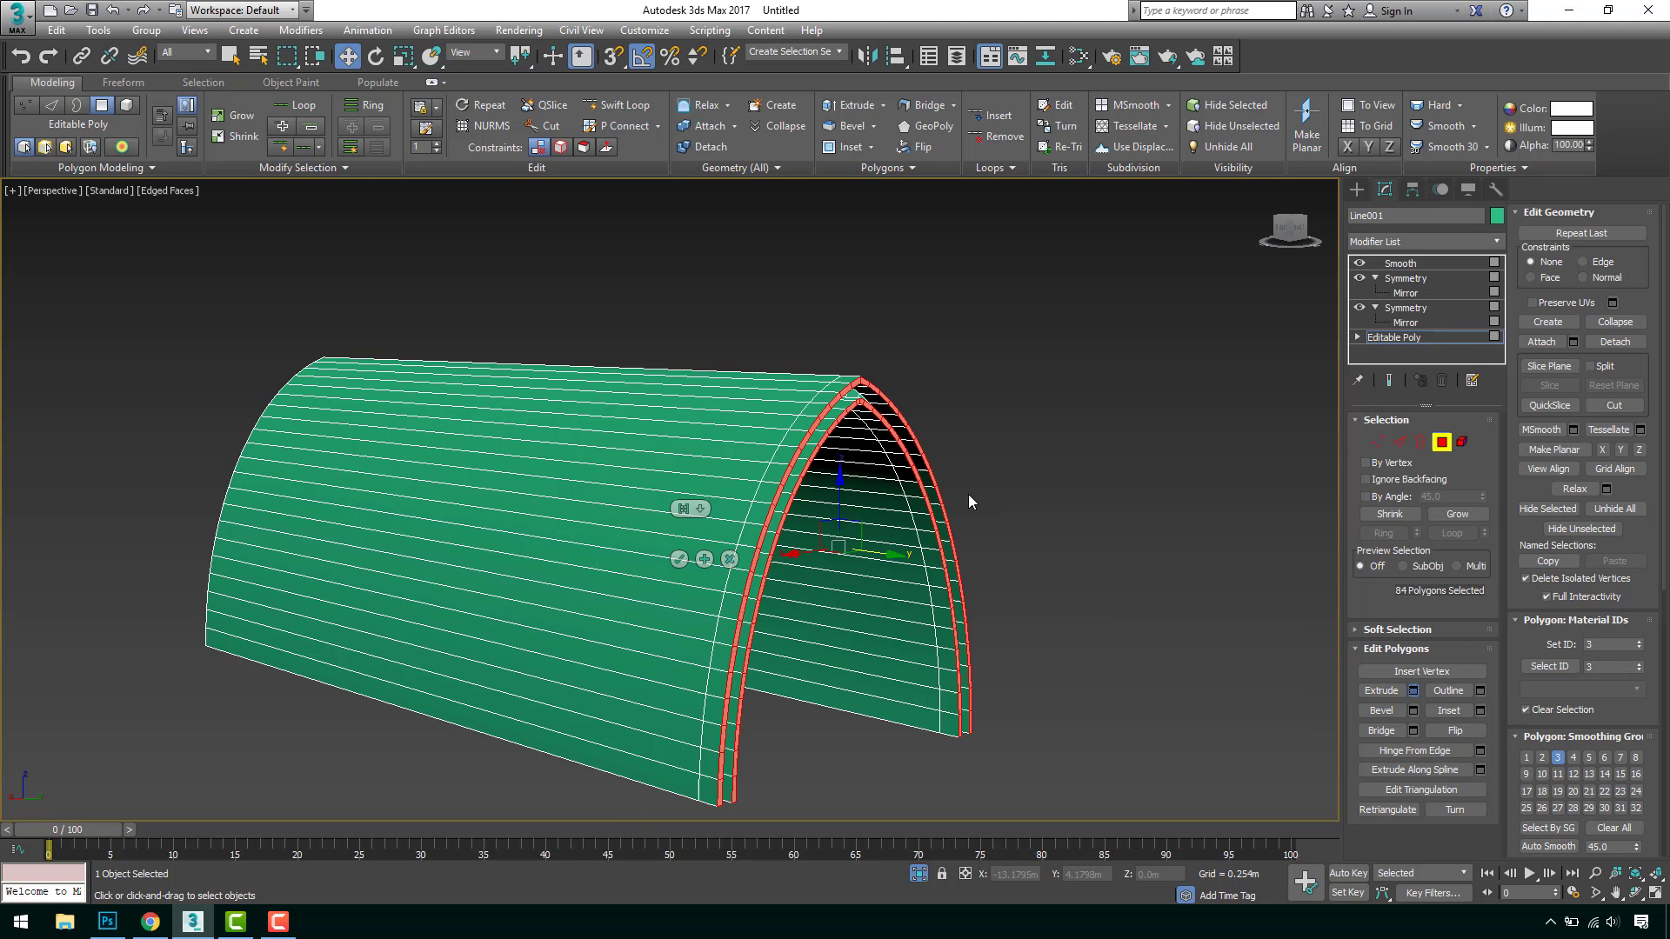
scroll(892, 448, "up", 2)
right_click(683, 535)
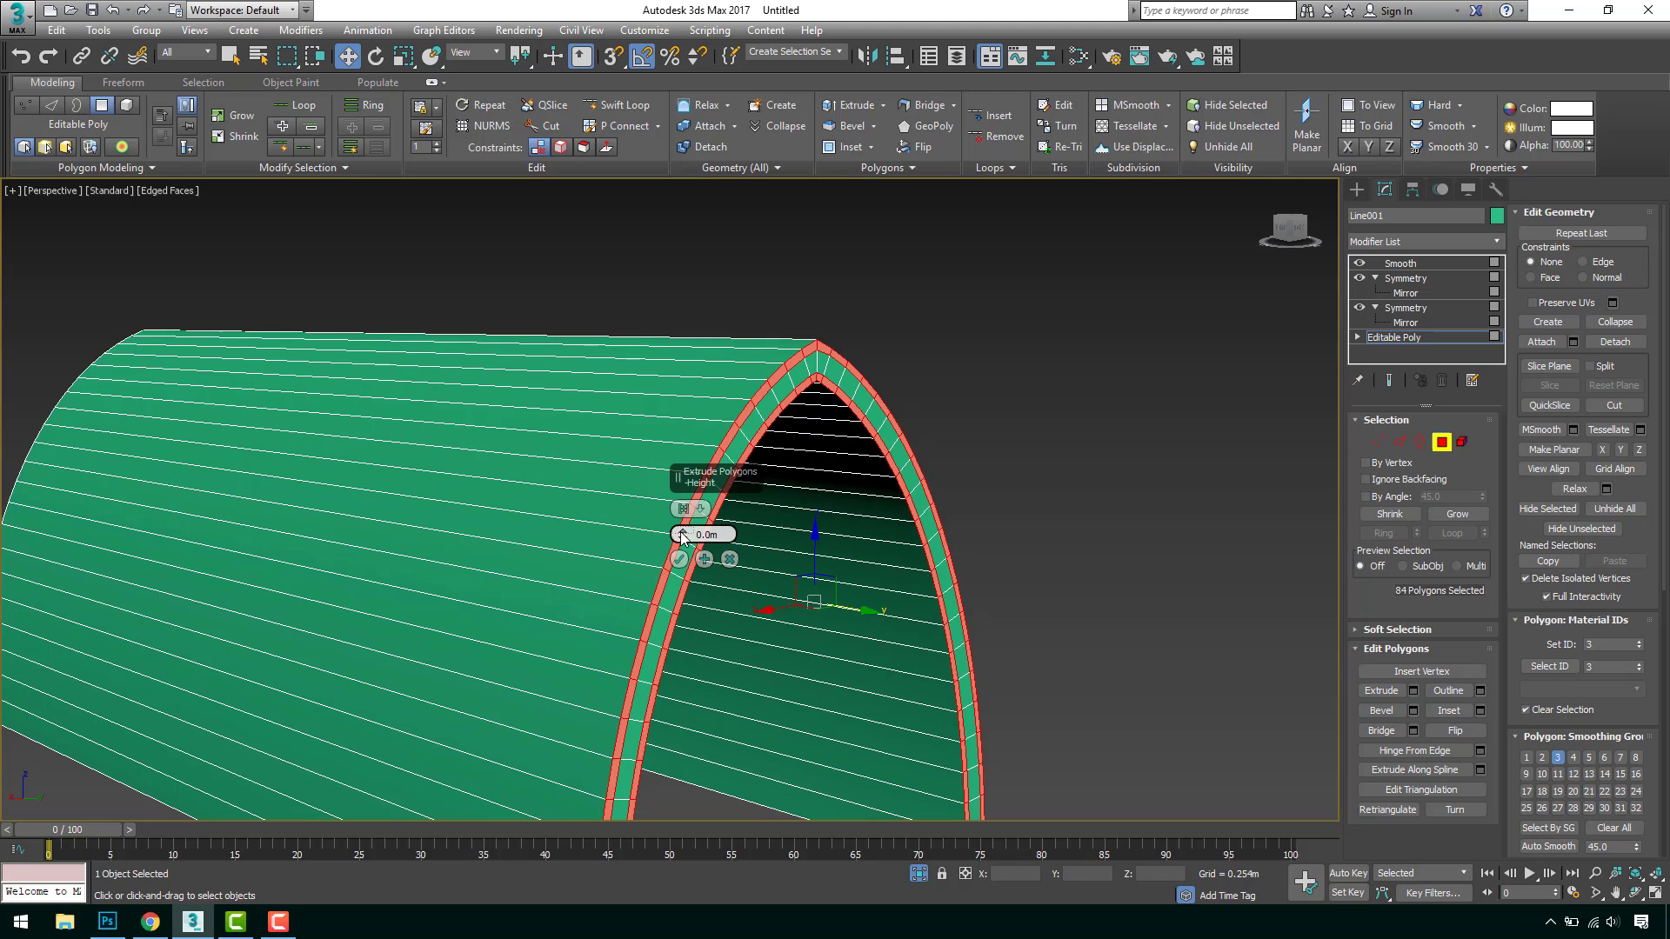
left_click_drag(682, 535, 667, 507)
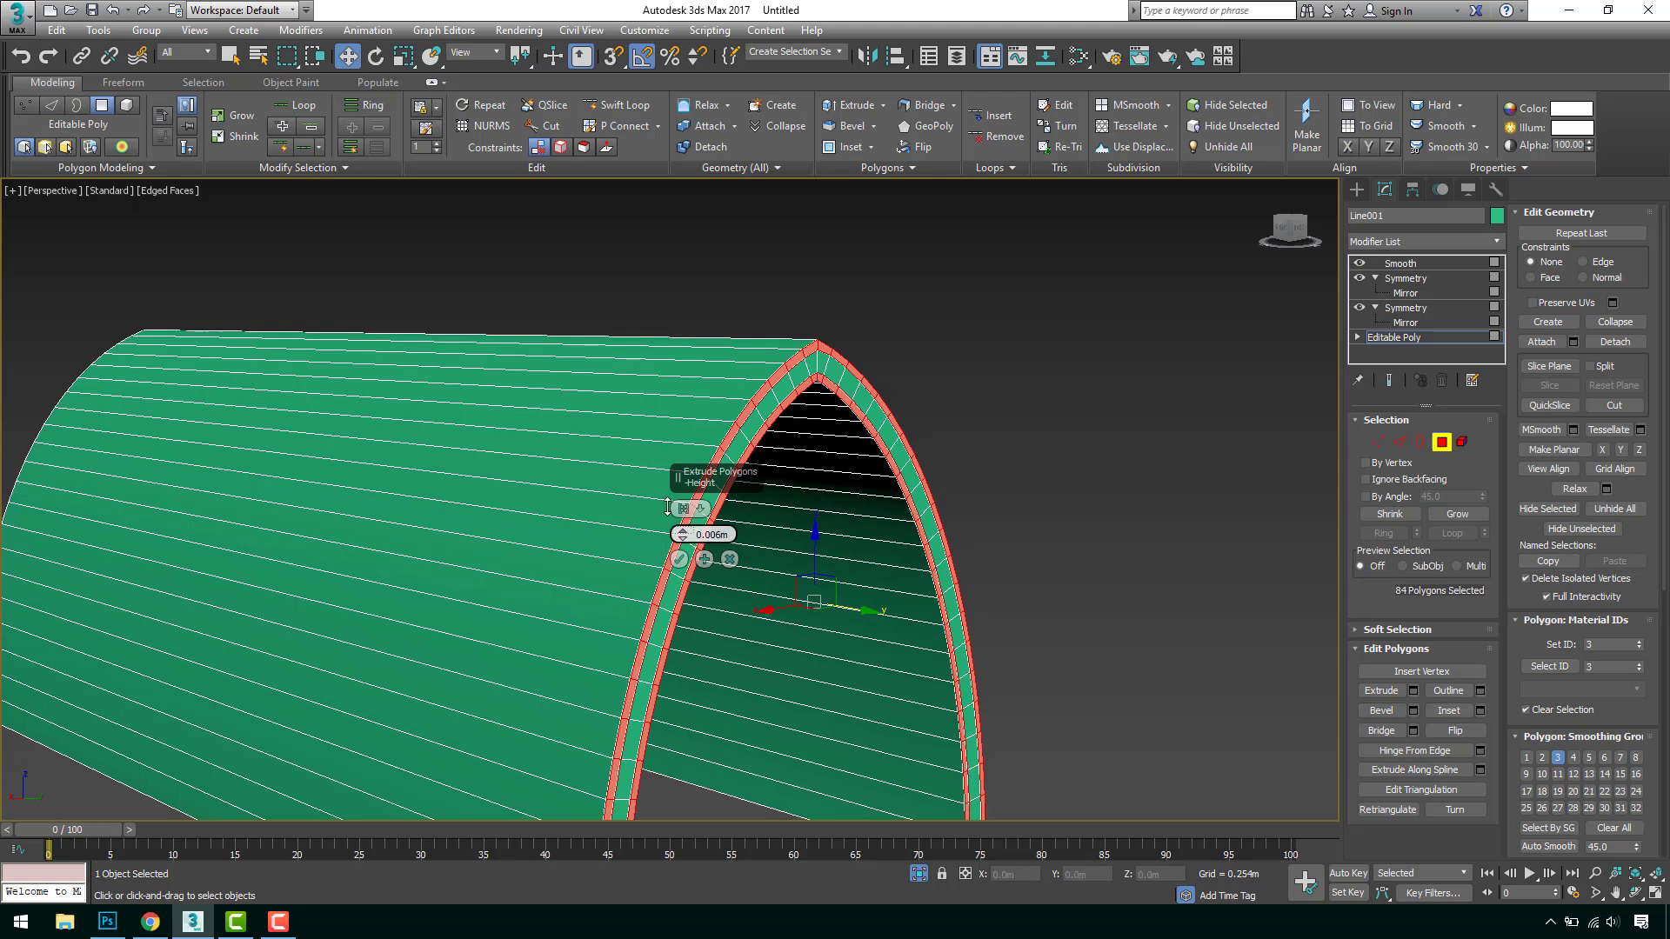
left_click(729, 560)
left_click(749, 424)
left_click(744, 439, "shift")
scroll(809, 372, "down", 3)
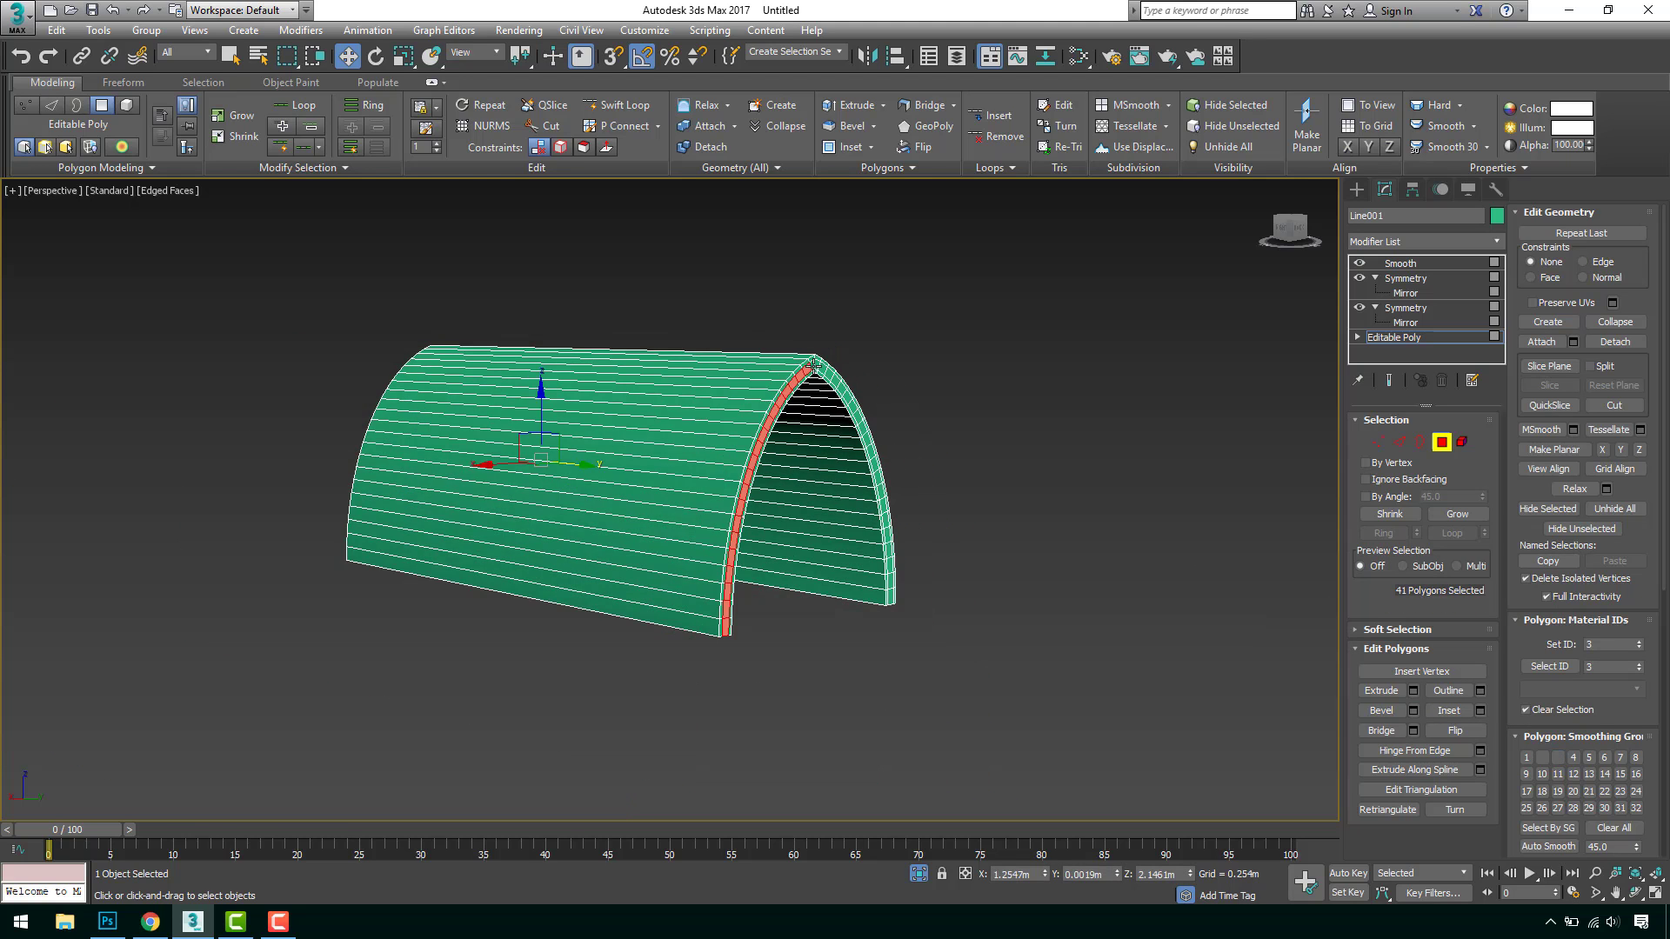
scroll(821, 363, "up", 3)
scroll(822, 359, "up", 2)
left_click(787, 374, "ctrl")
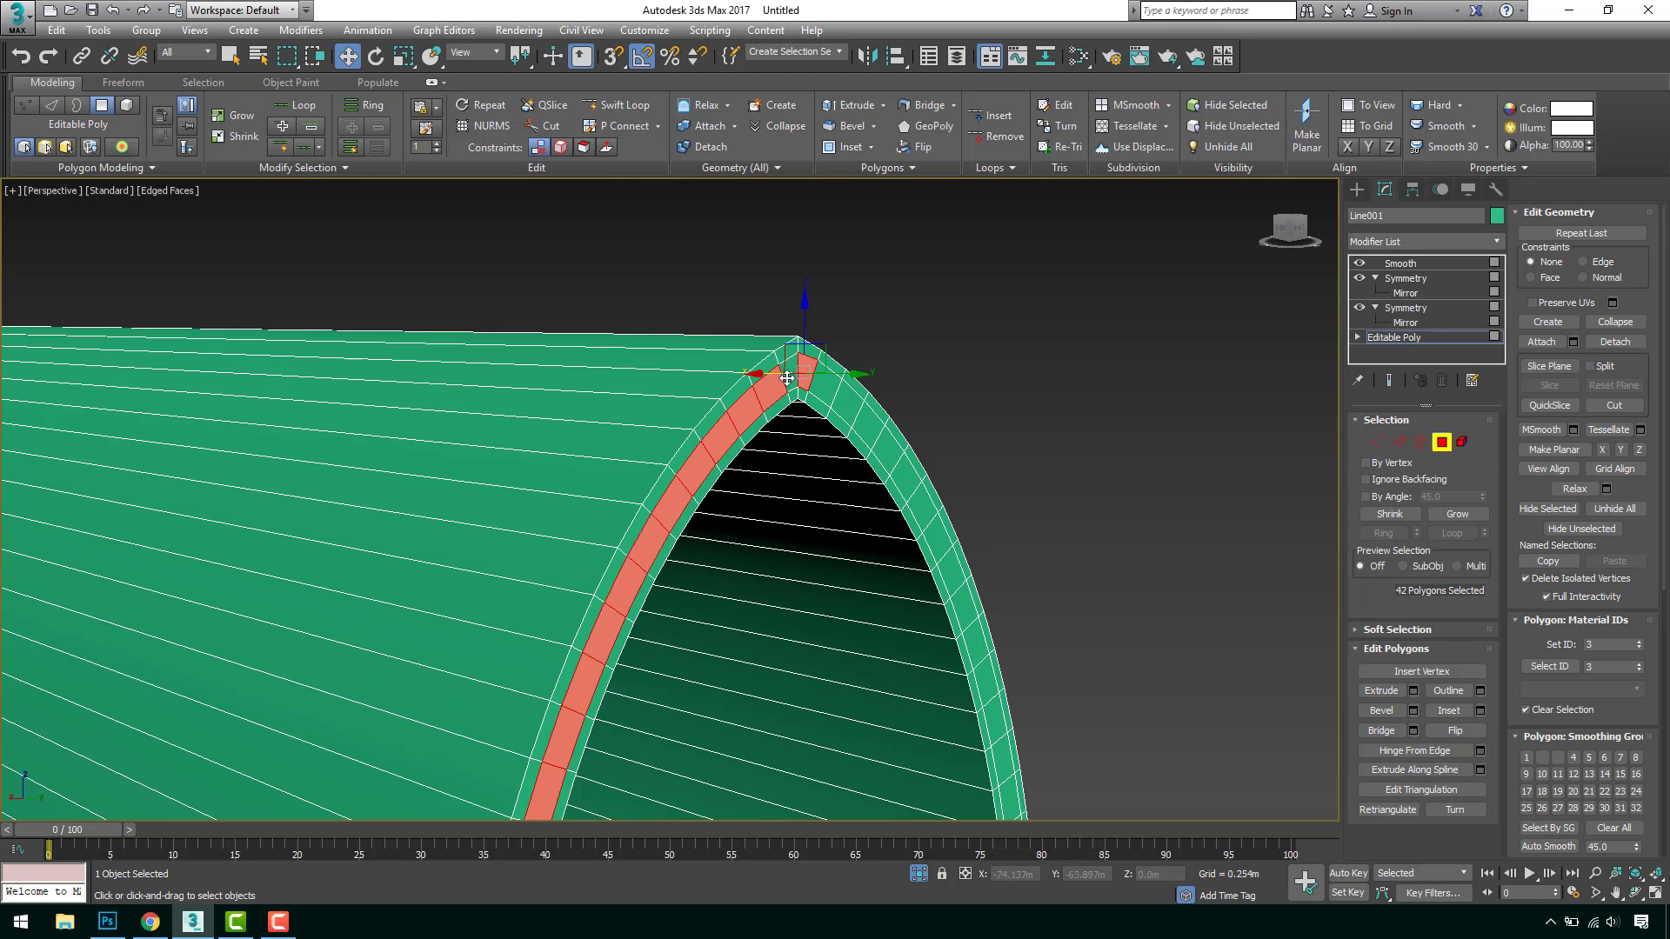
left_click(805, 369, "ctrl")
left_click(849, 409, "ctrl")
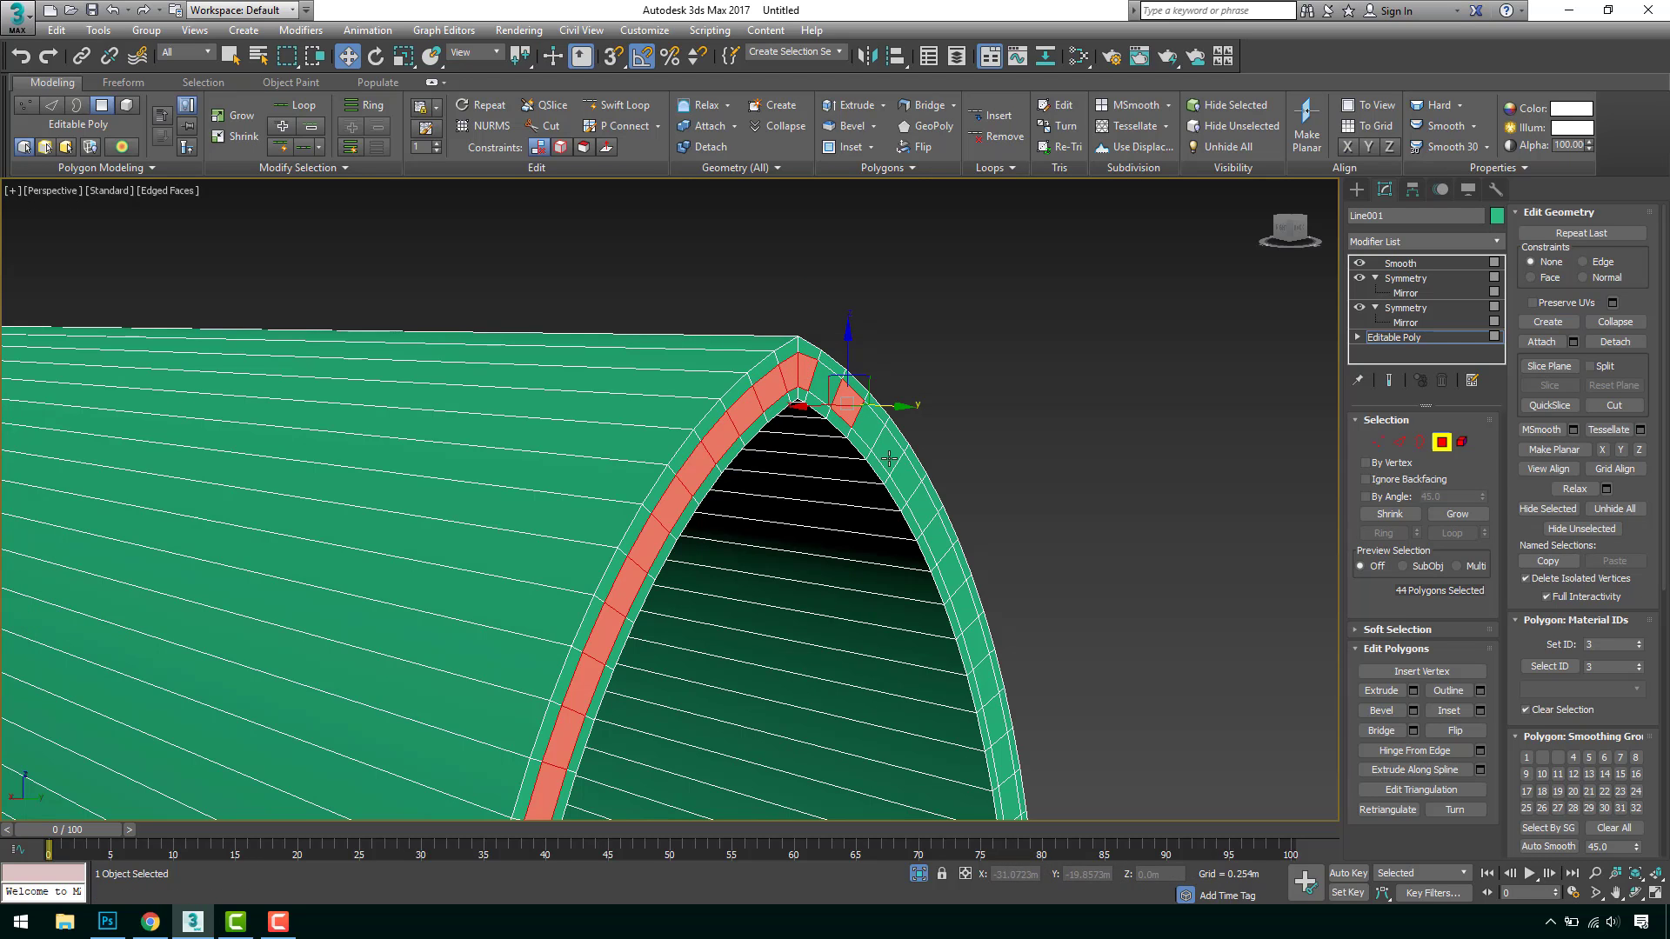
Select the middle polygon band between the rim loops on both arch halves, including the two polygons at the apex.
left_click(886, 448)
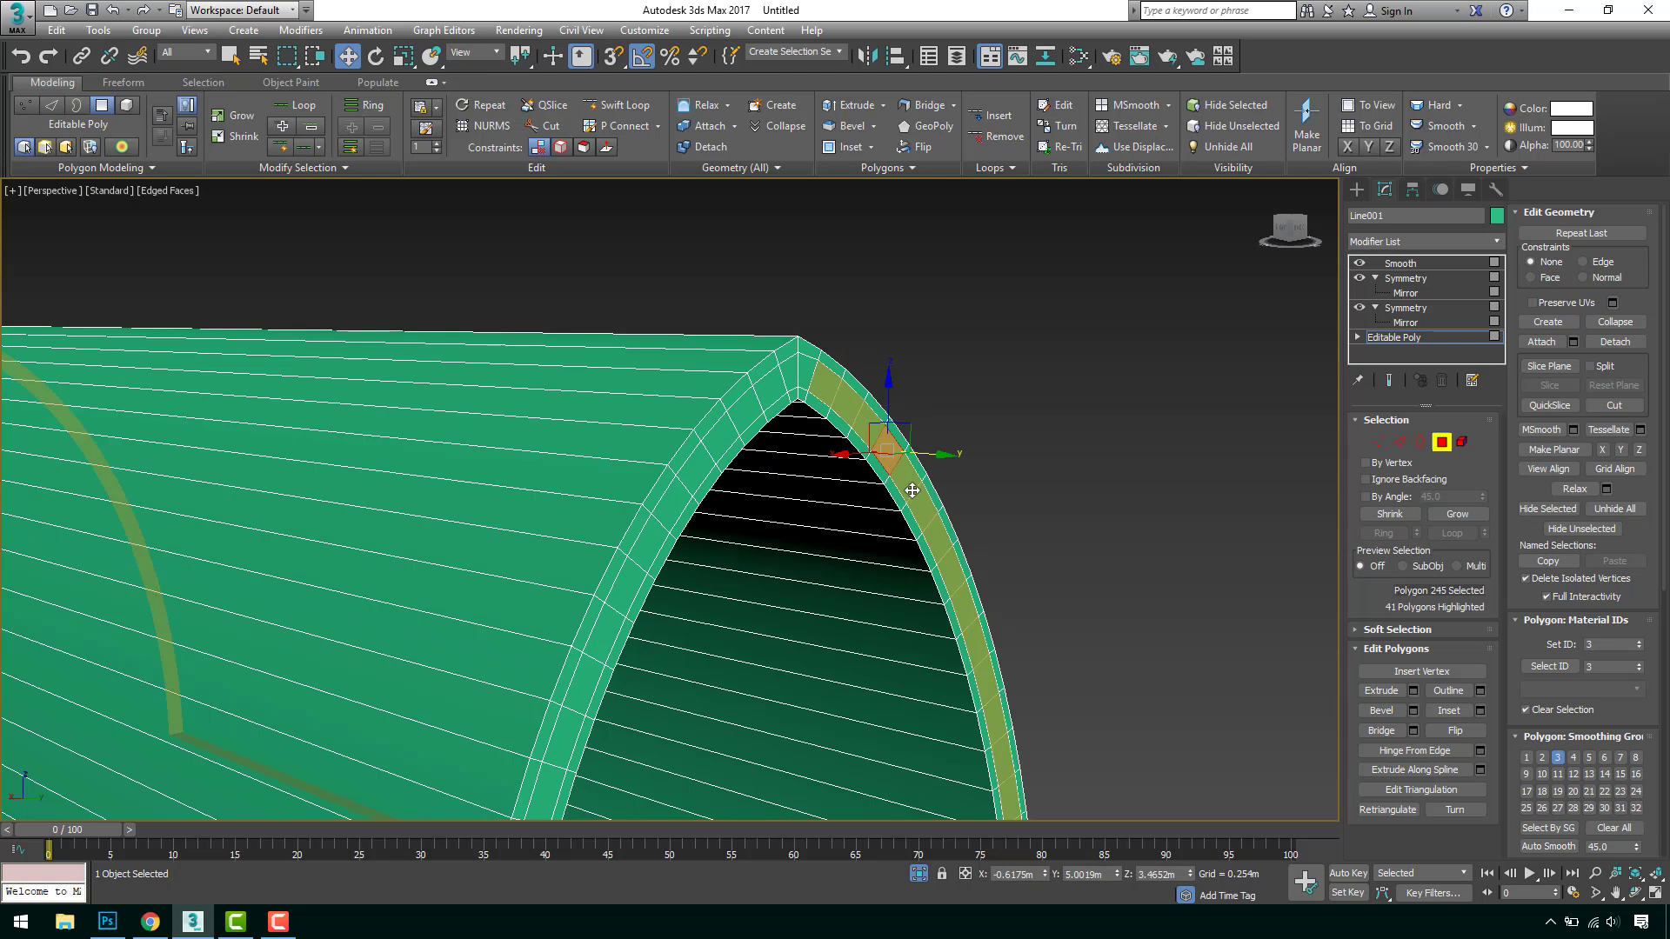
left_click(912, 490, "shift")
left_click(682, 493, "ctrl")
left_click(701, 475, "shift")
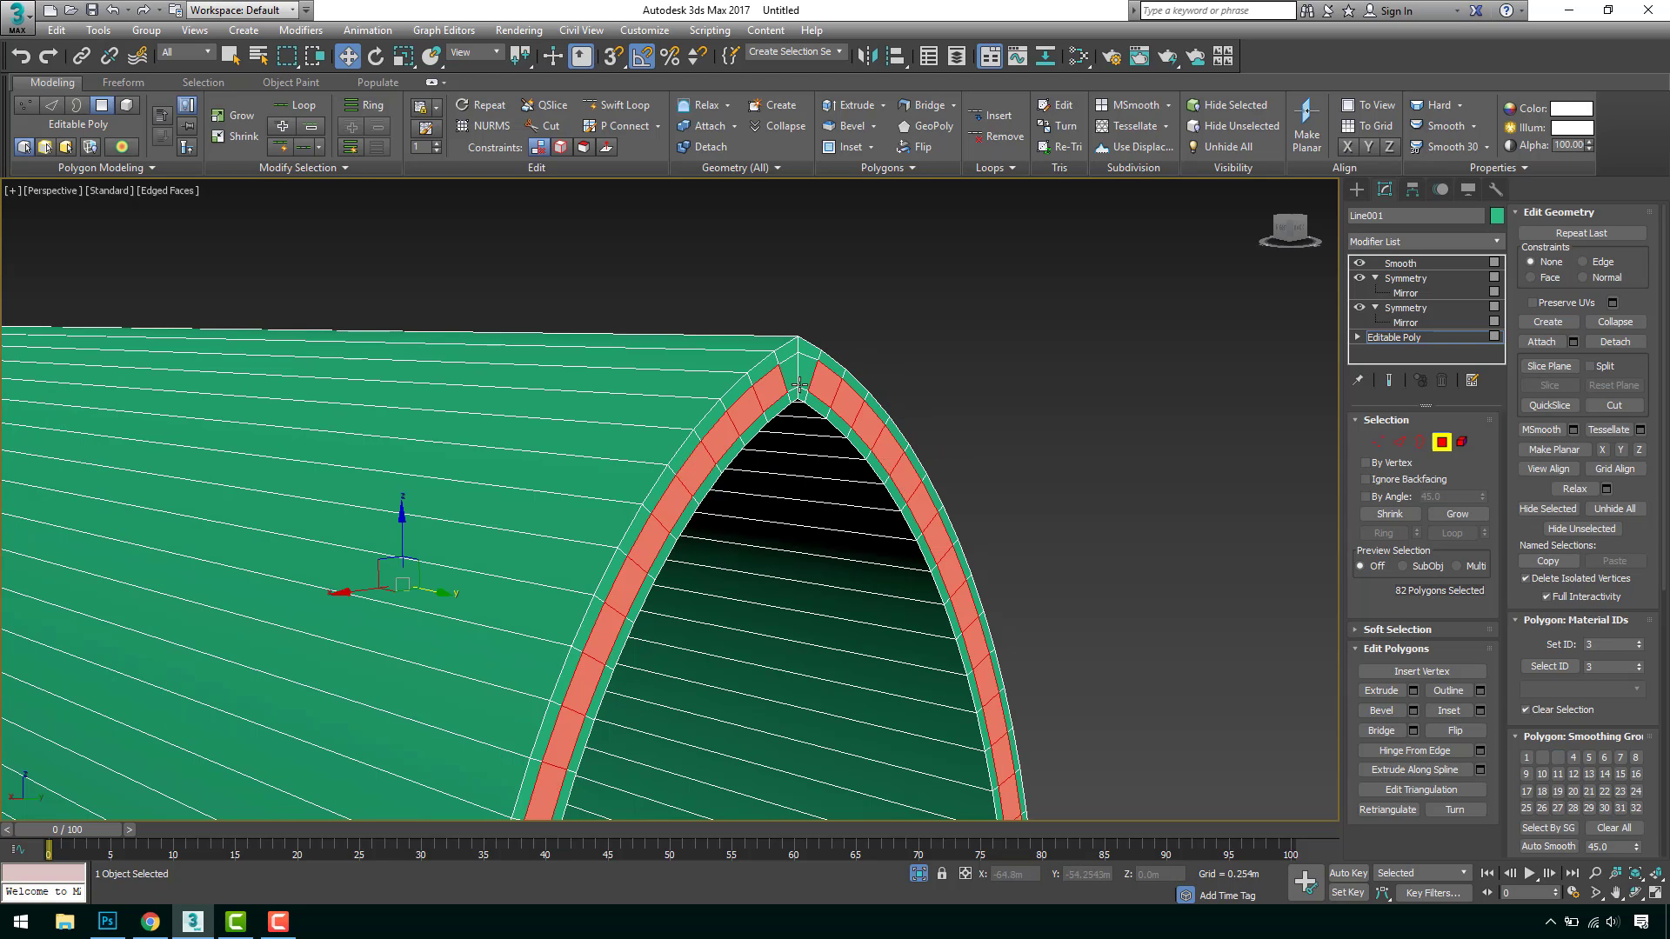
left_click(790, 376, "ctrl")
left_click(808, 373, "ctrl")
Remove the far end's polygons from the selection and extrude the front end's middle band by 0.0353 m.
scroll(922, 311, "down", 5)
middle_click_drag(832, 364, 901, 374, "alt")
key("F3")
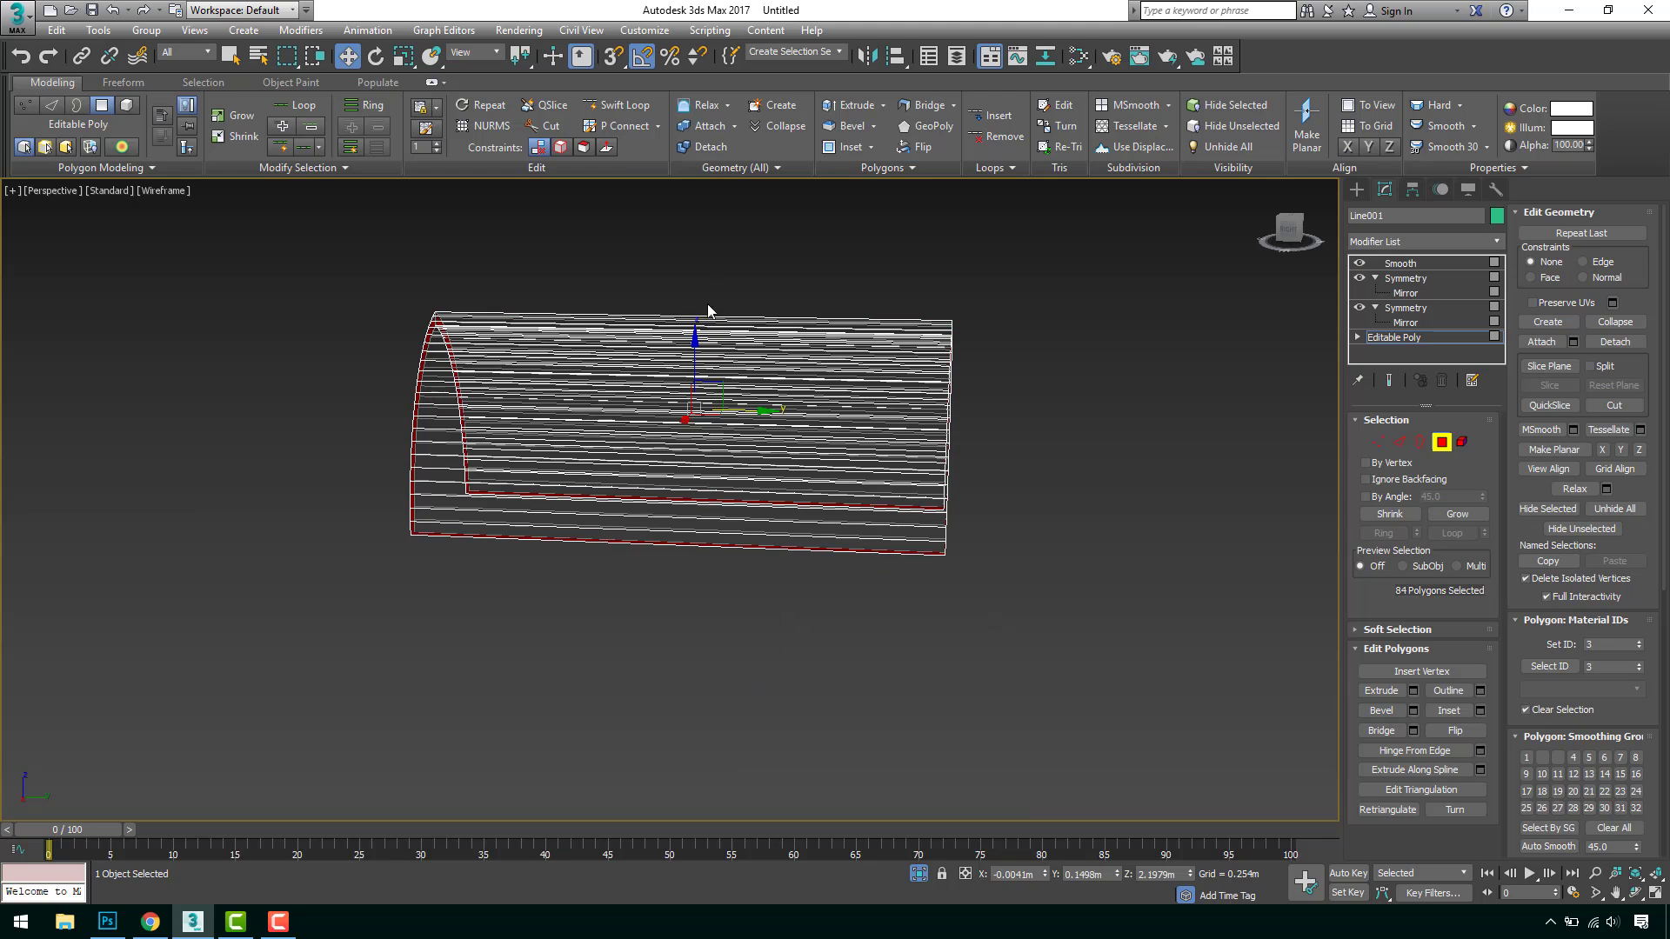
left_click_drag(708, 304, 219, 717, "alt")
key("F3")
middle_click_drag(921, 351, 824, 342, "alt")
scroll(1004, 364, "up", 5)
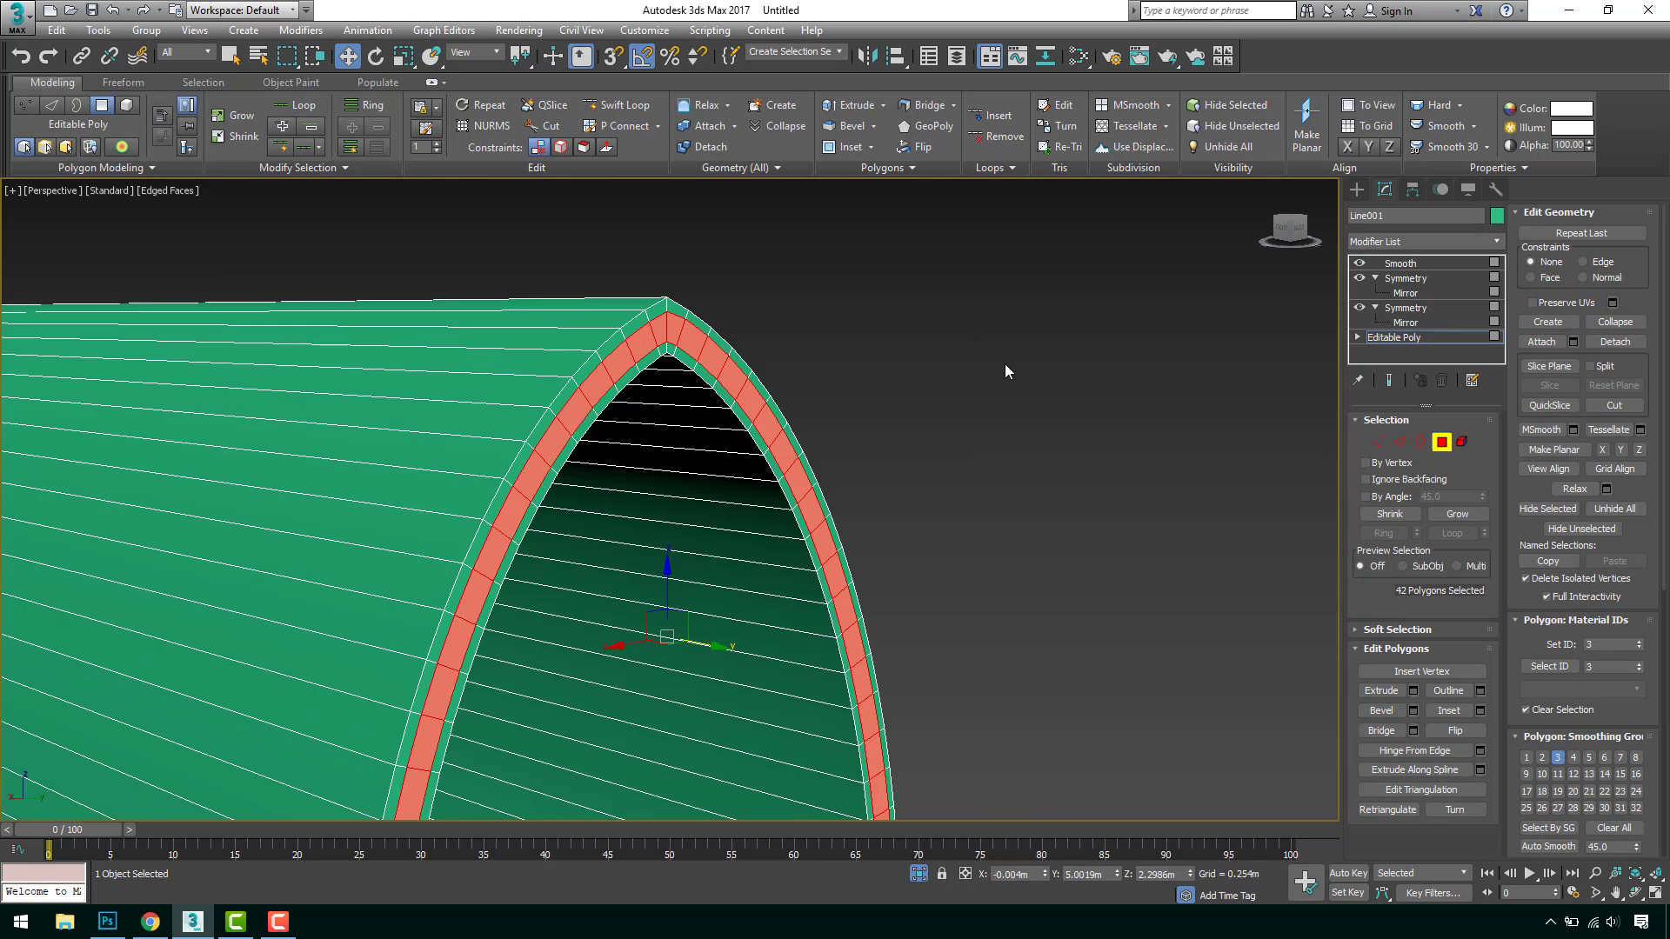
left_click(1412, 690)
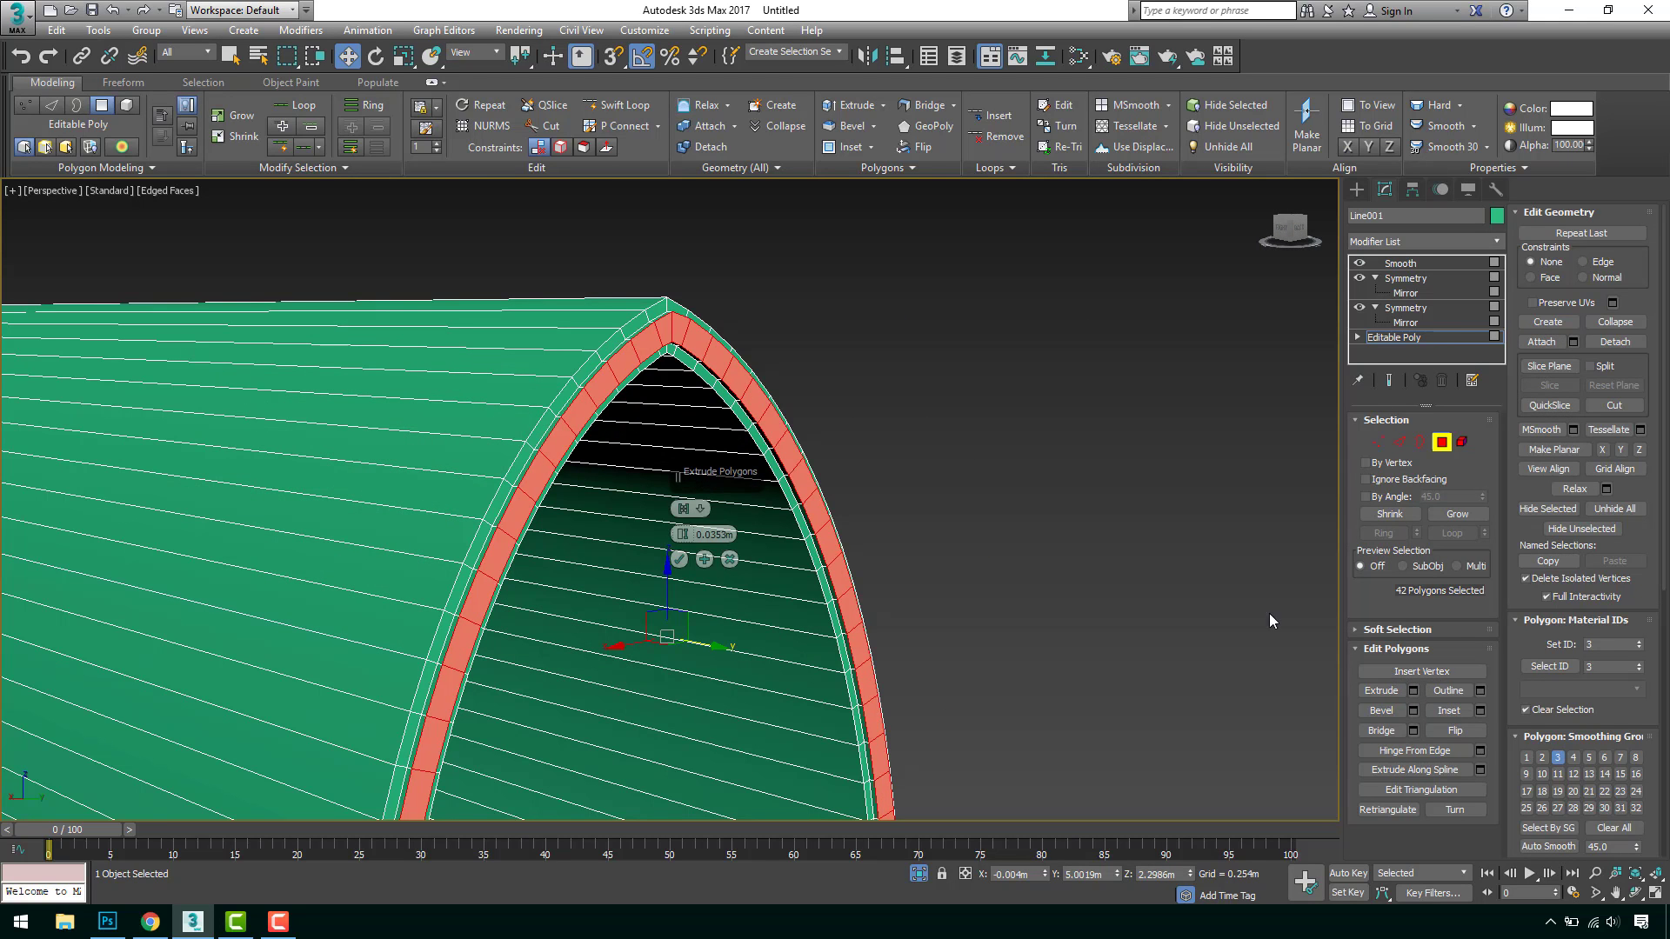
left_click(679, 560)
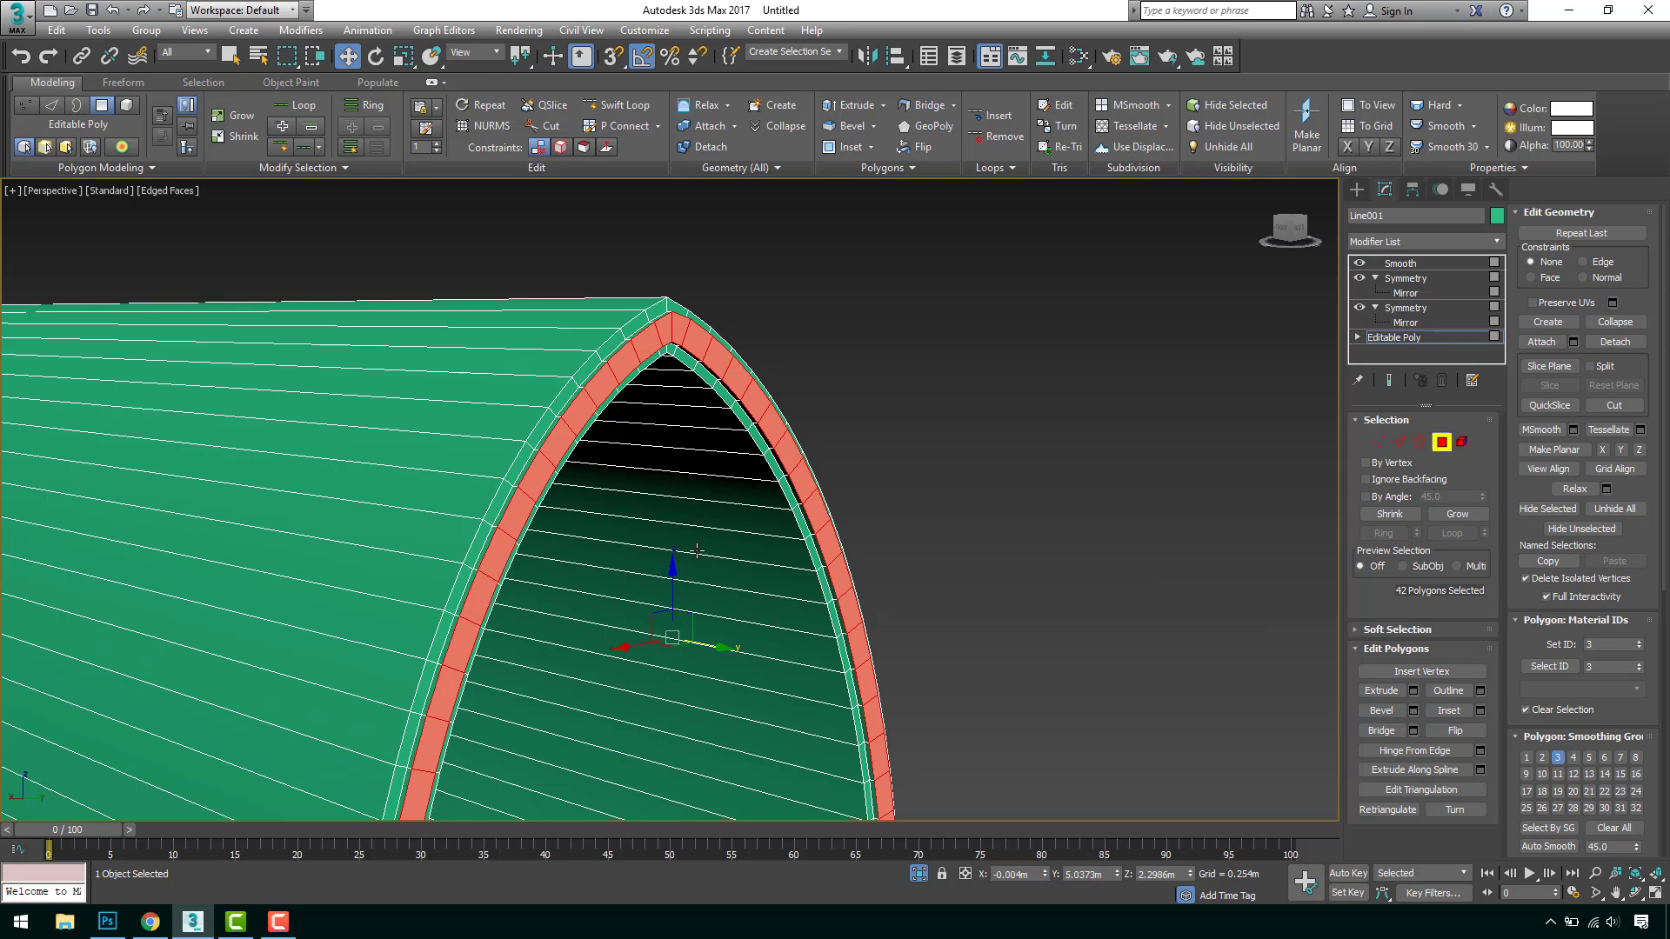
Leave Polygon sub-object mode and check the extruded rim at the Symmetry, Smooth and Editable Poly levels of the modifier stack.
left_click(1441, 442)
left_click(1402, 308)
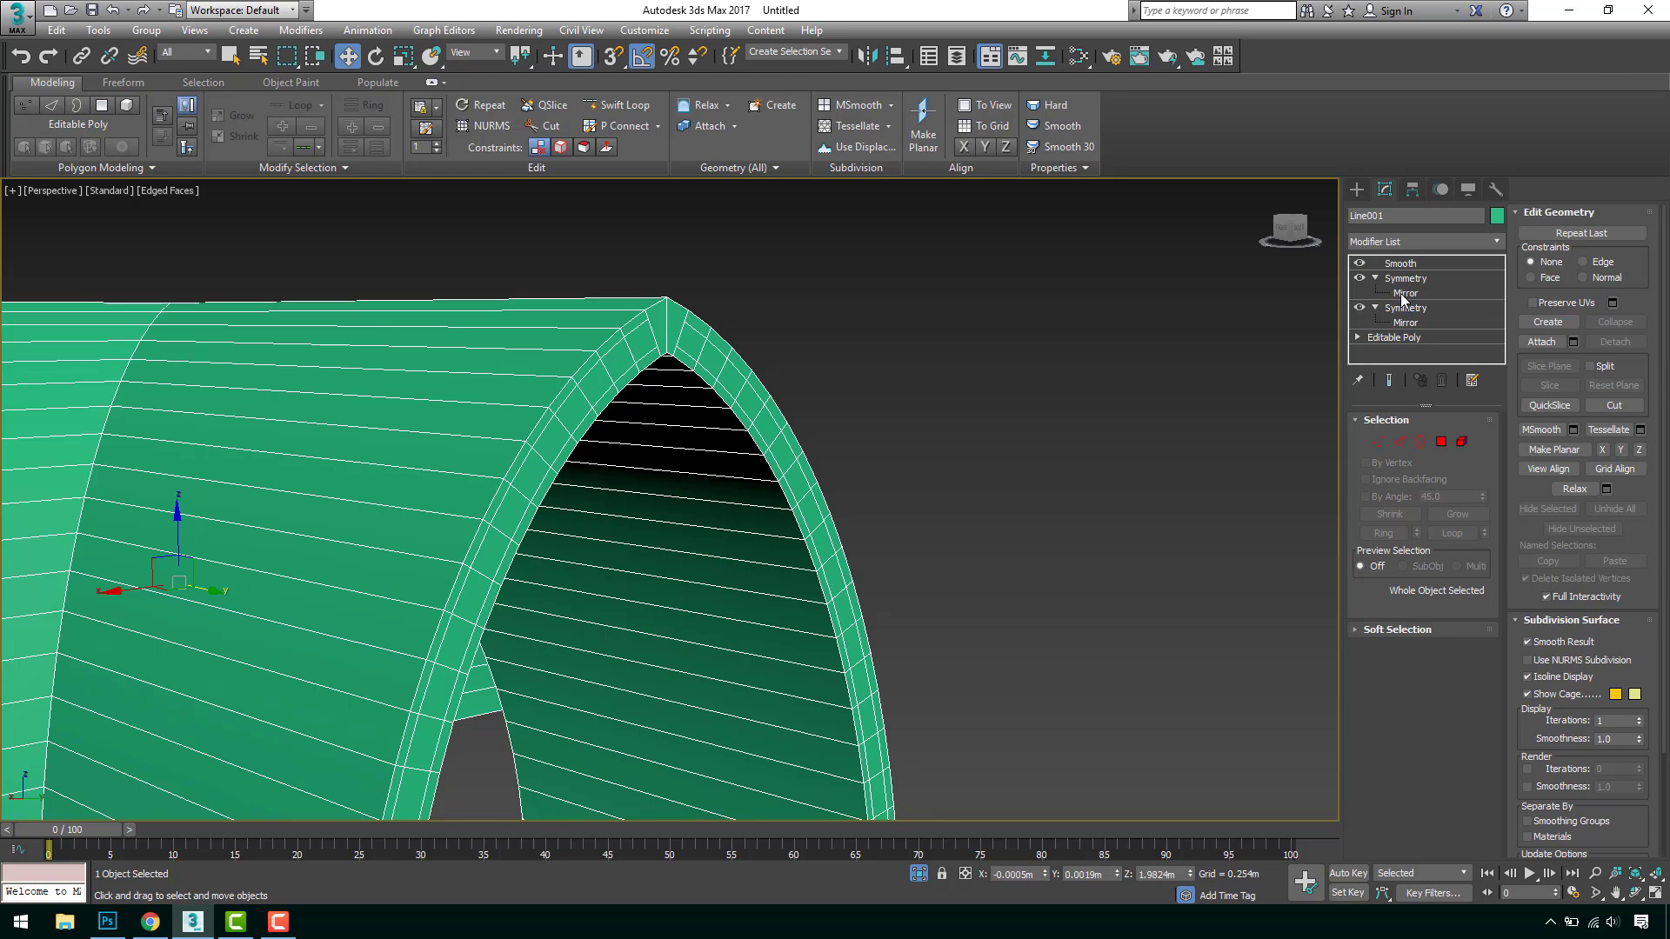
left_click(1405, 278)
left_click(1402, 263)
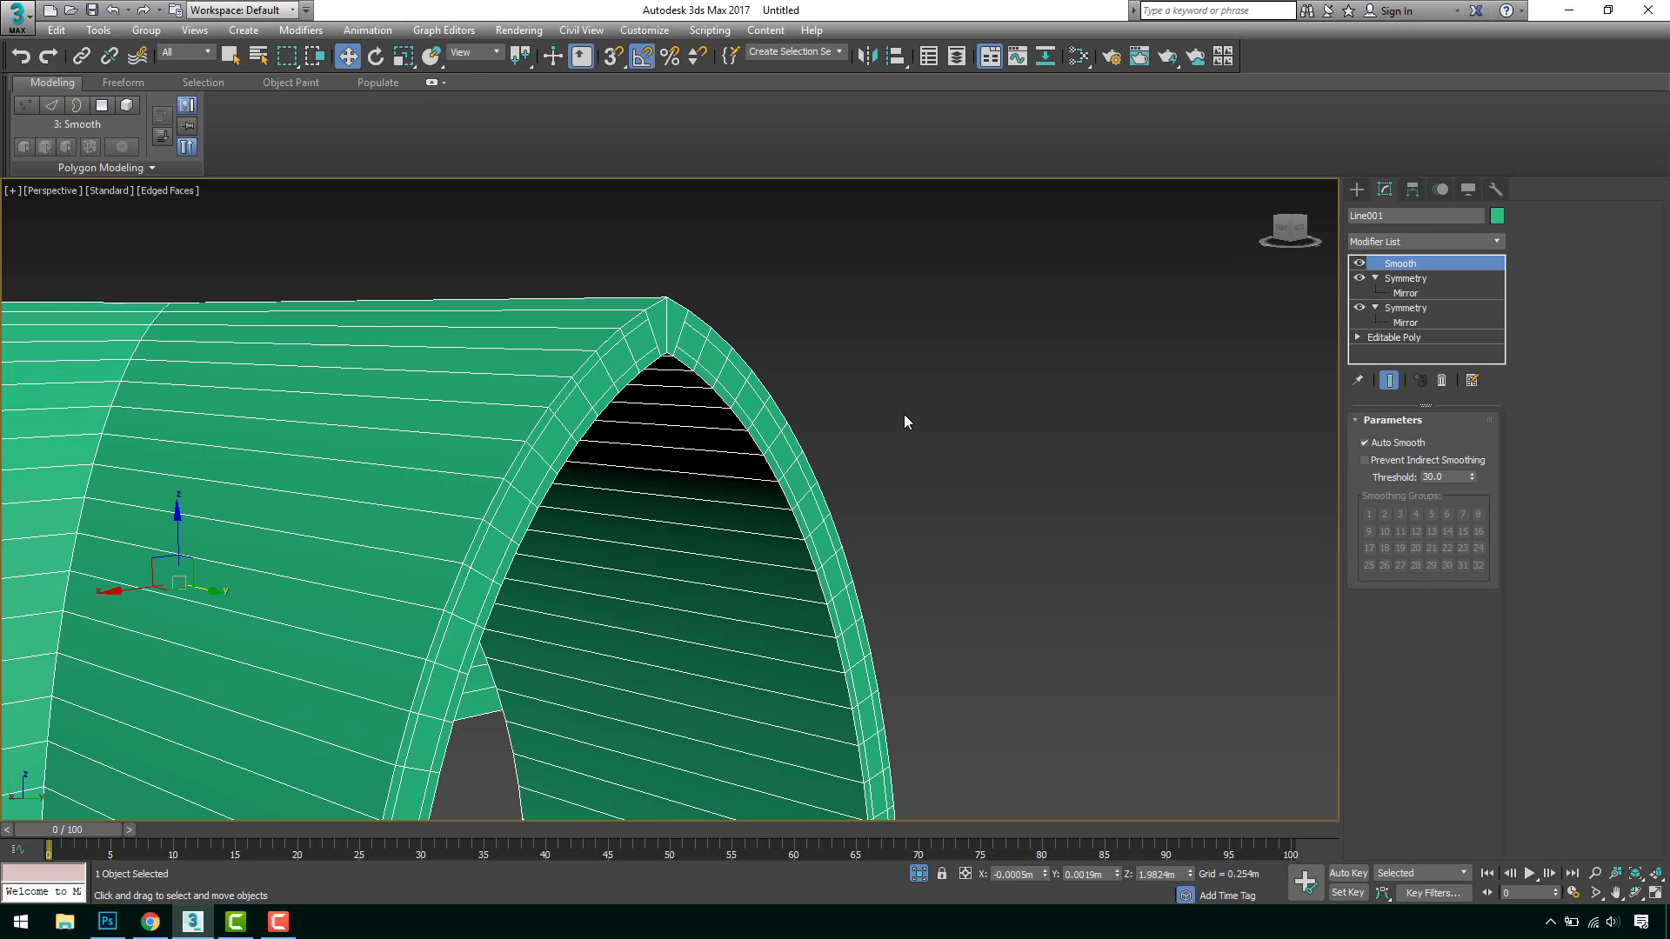
left_click(1394, 337)
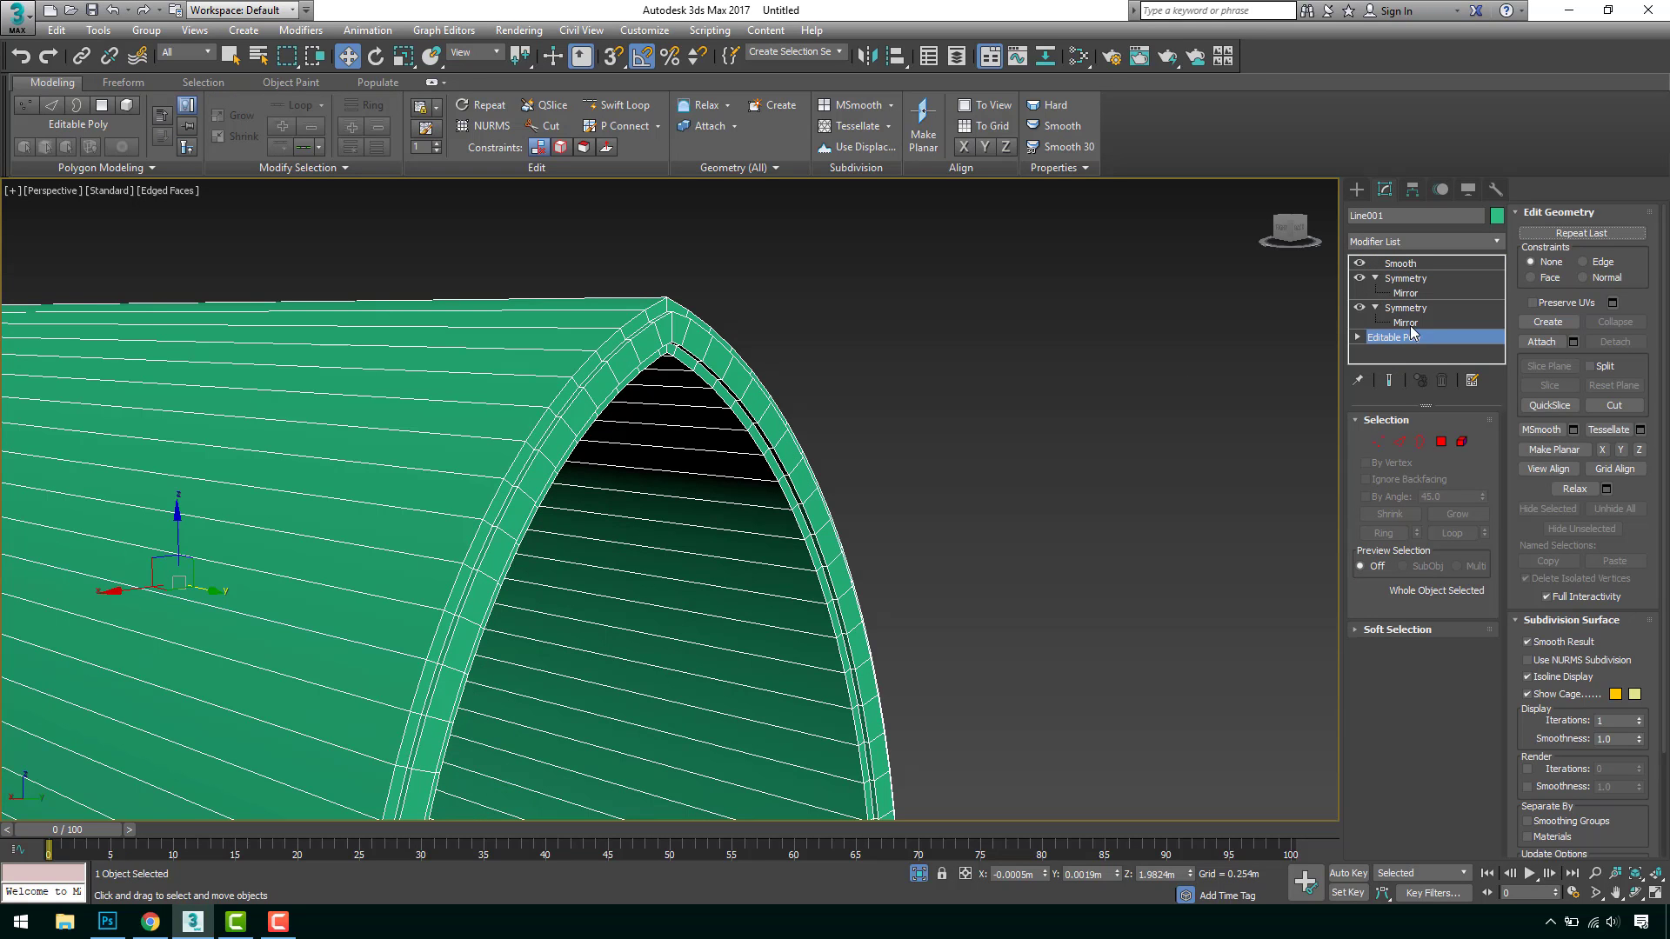
left_click(1406, 310)
key("z")
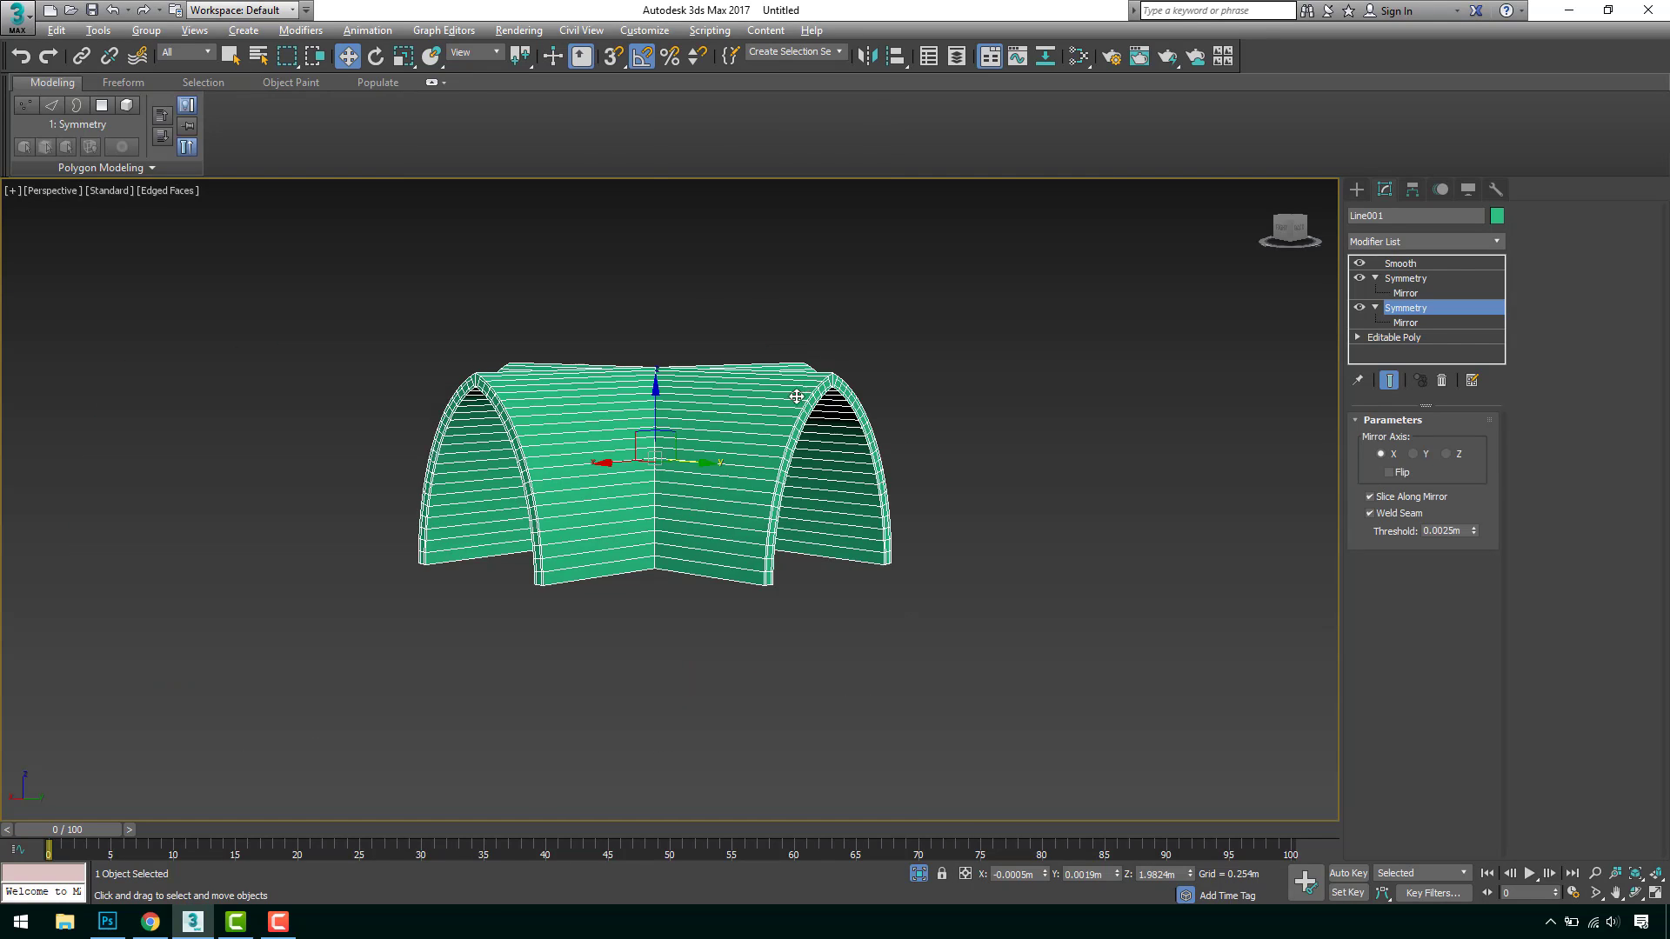
Delete both Symmetry modifiers and the Smooth modifier, leaving only the Editable Poly arch.
right_click(1408, 314)
left_click(1435, 342)
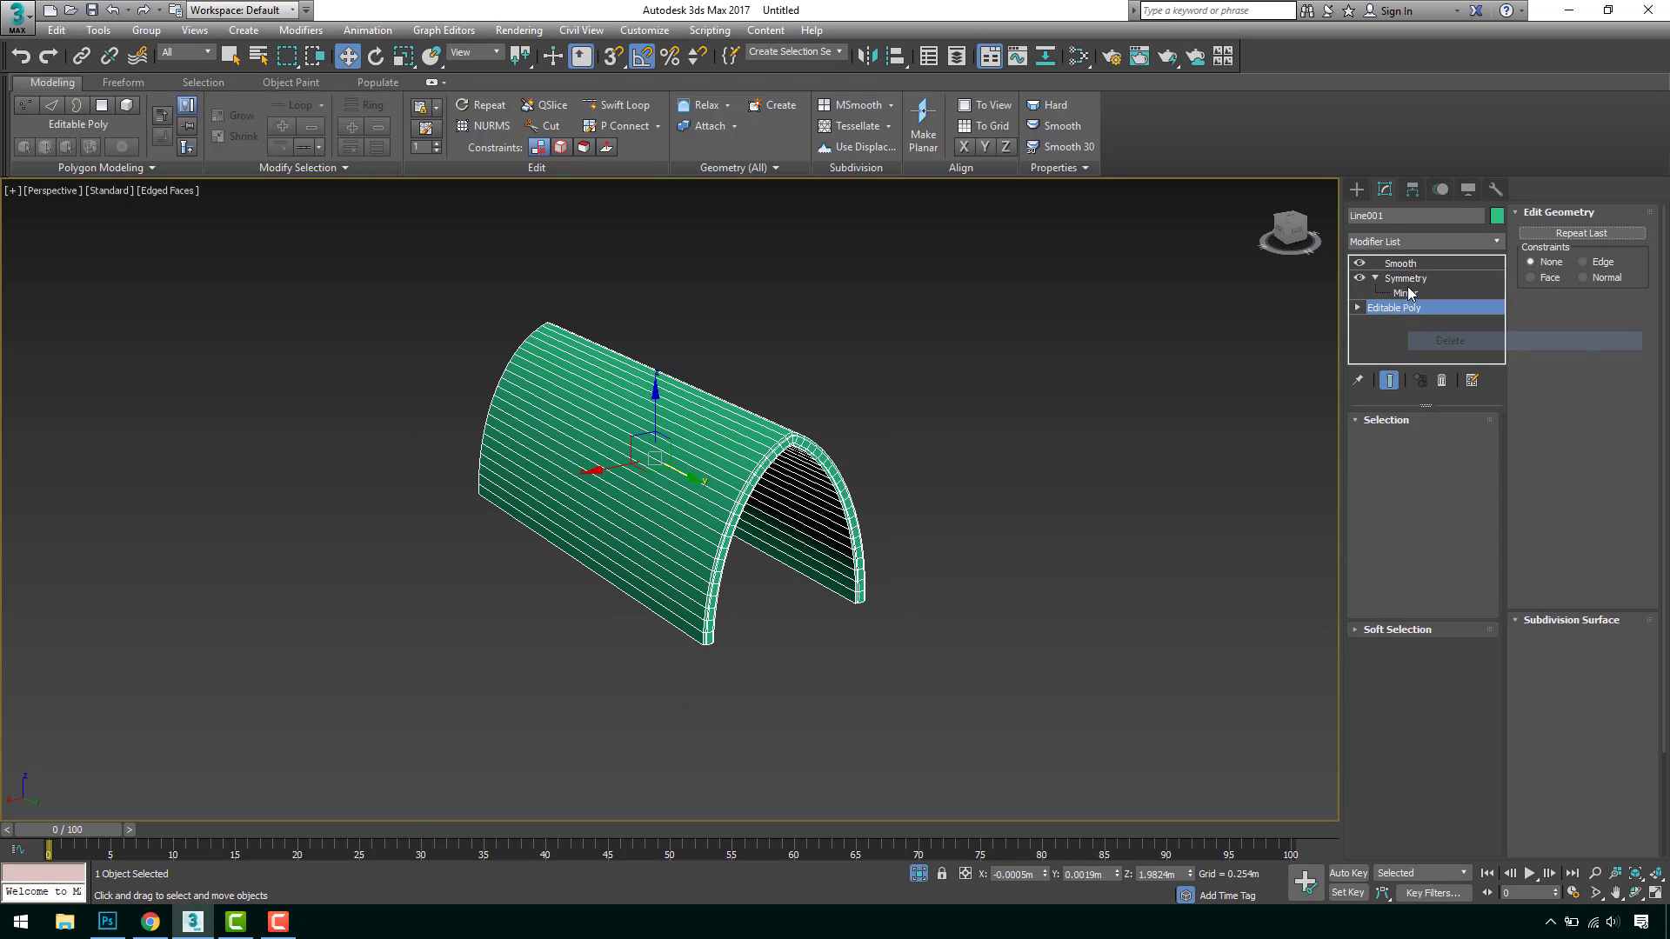
right_click(1409, 280)
left_click(1443, 308)
right_click(1409, 264)
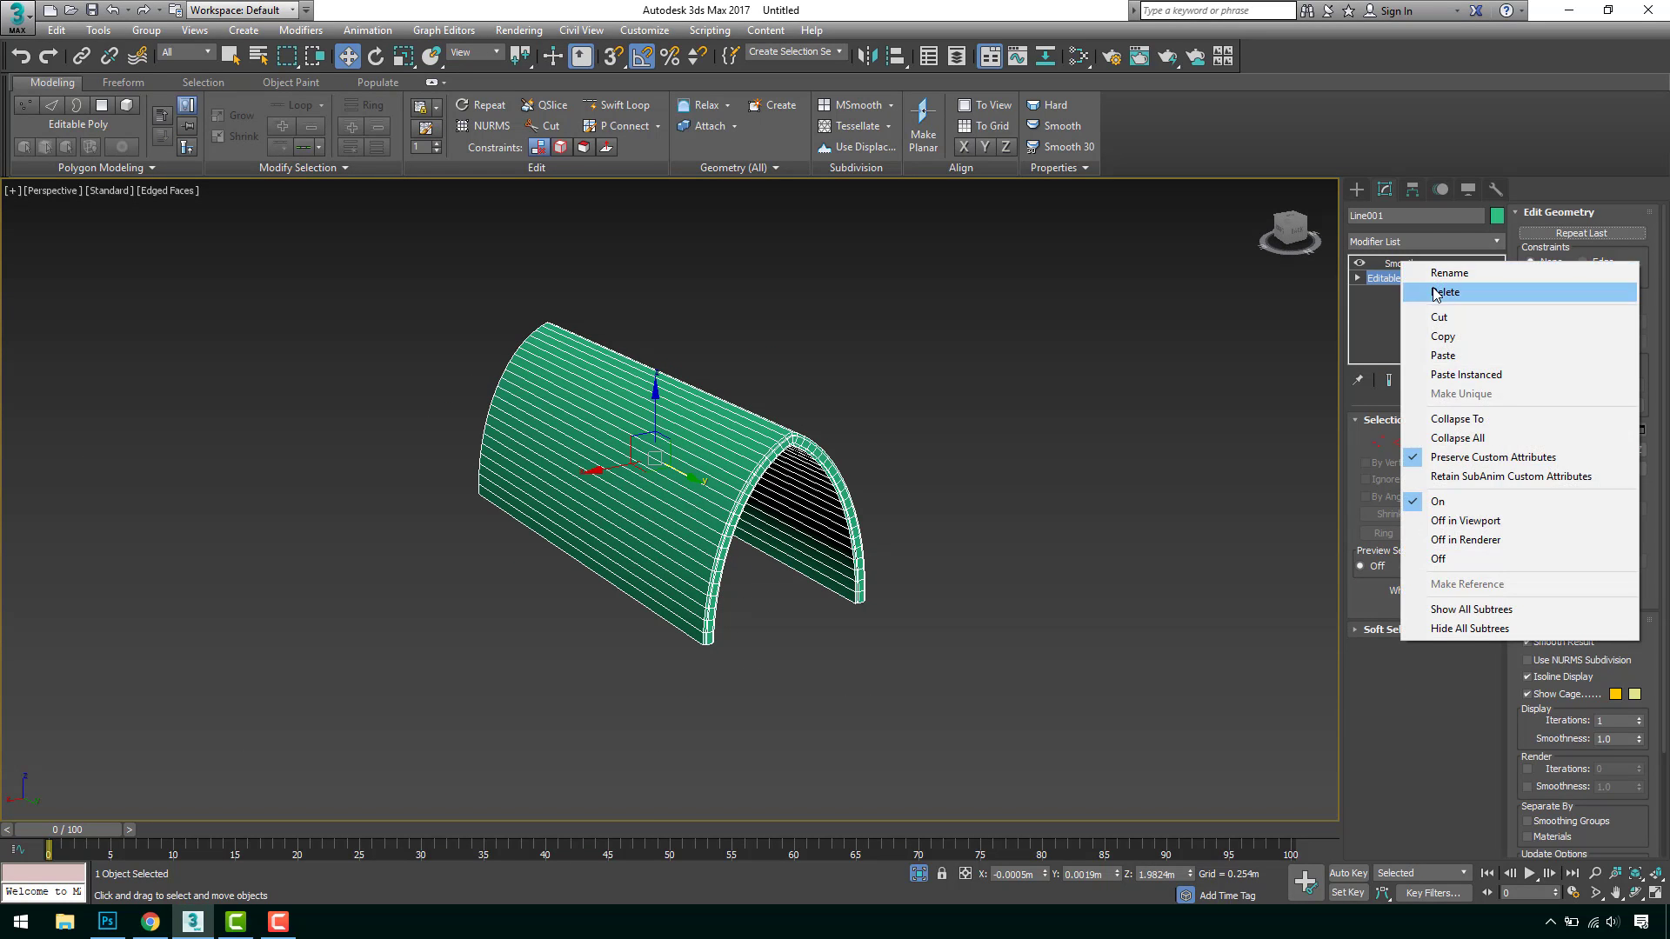
left_click(1444, 291)
Show the arch in the top view and end isolation so the reference grid objects are displayed.
scroll(767, 452, "up", 5)
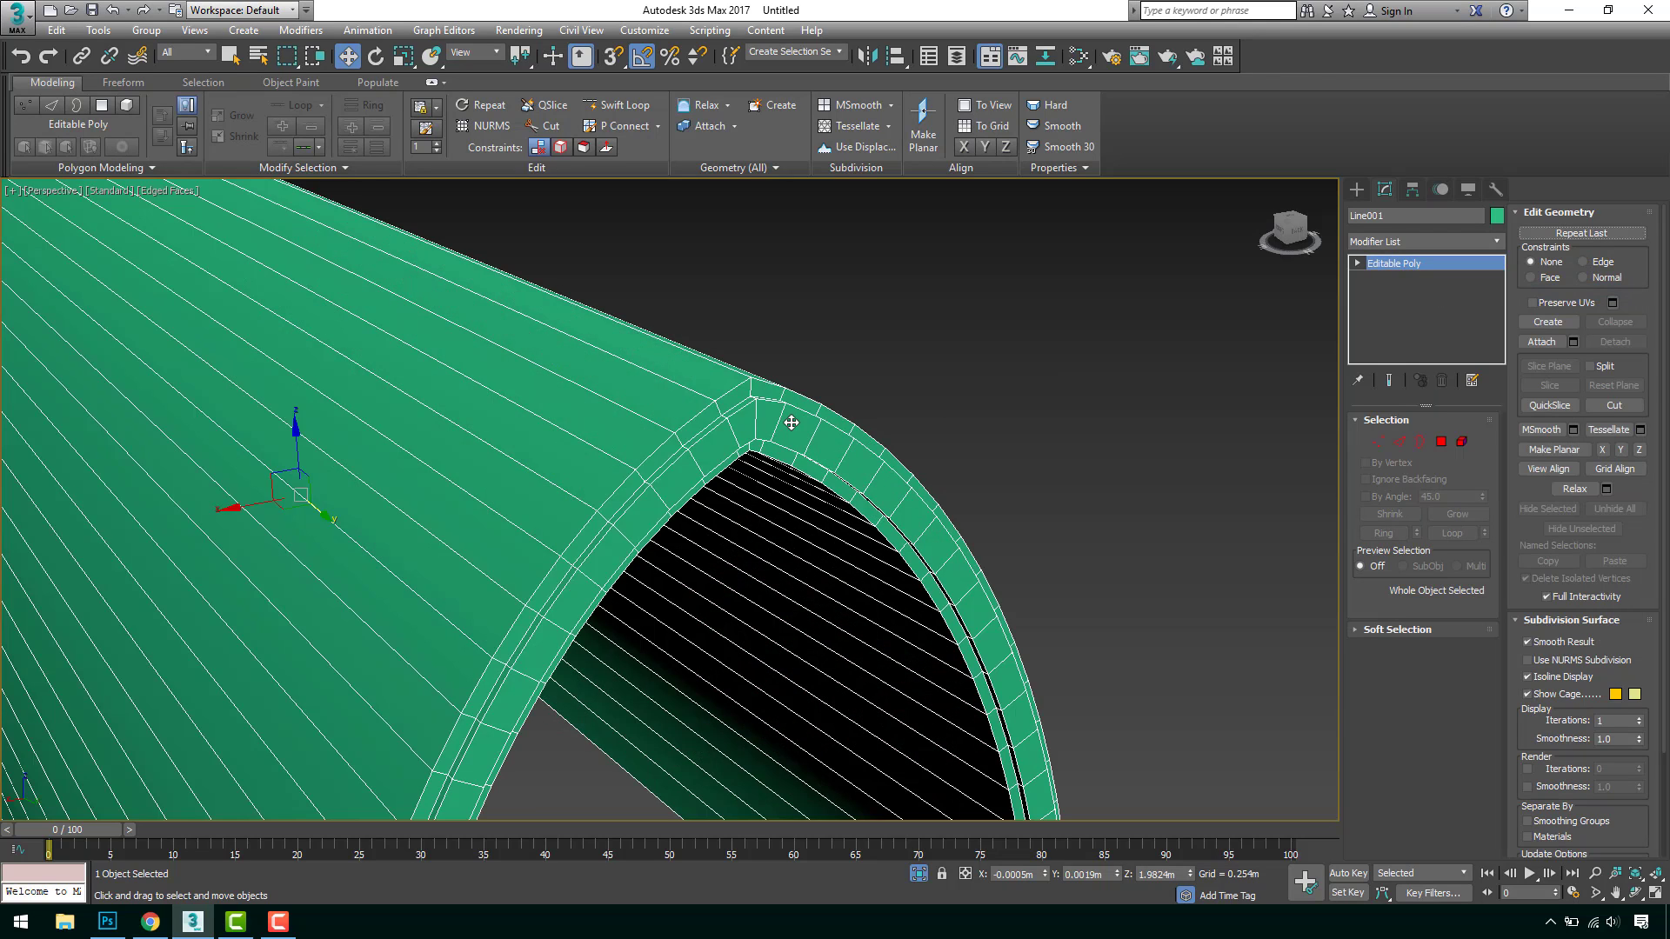
key("t")
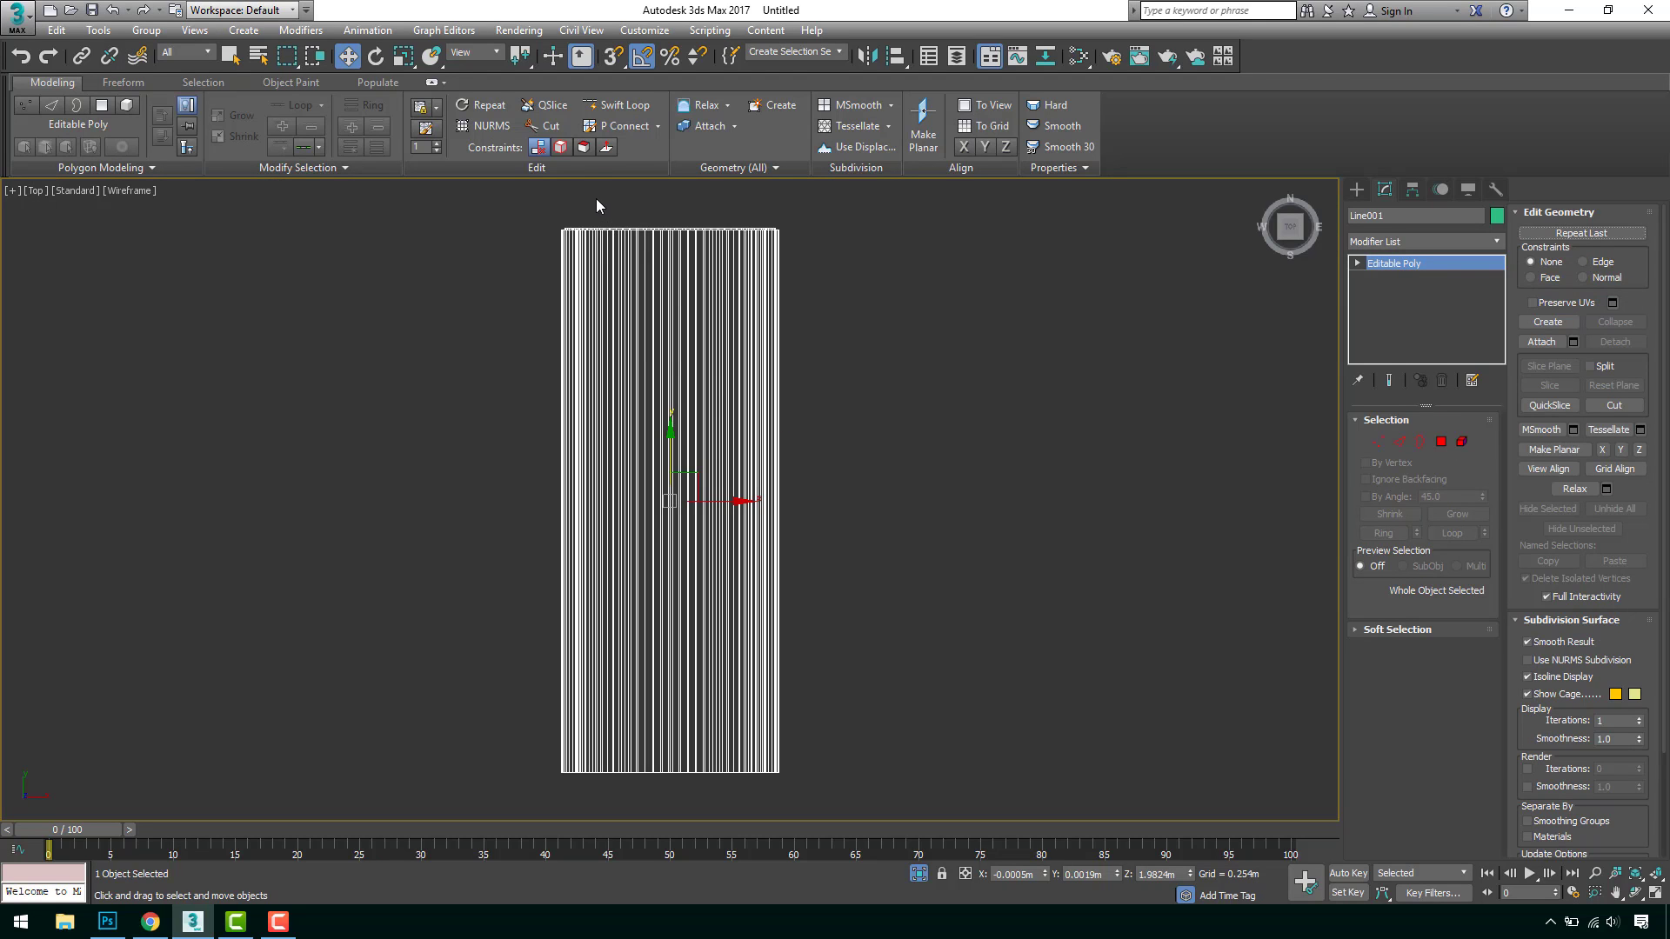
scroll(597, 206, "up", 2)
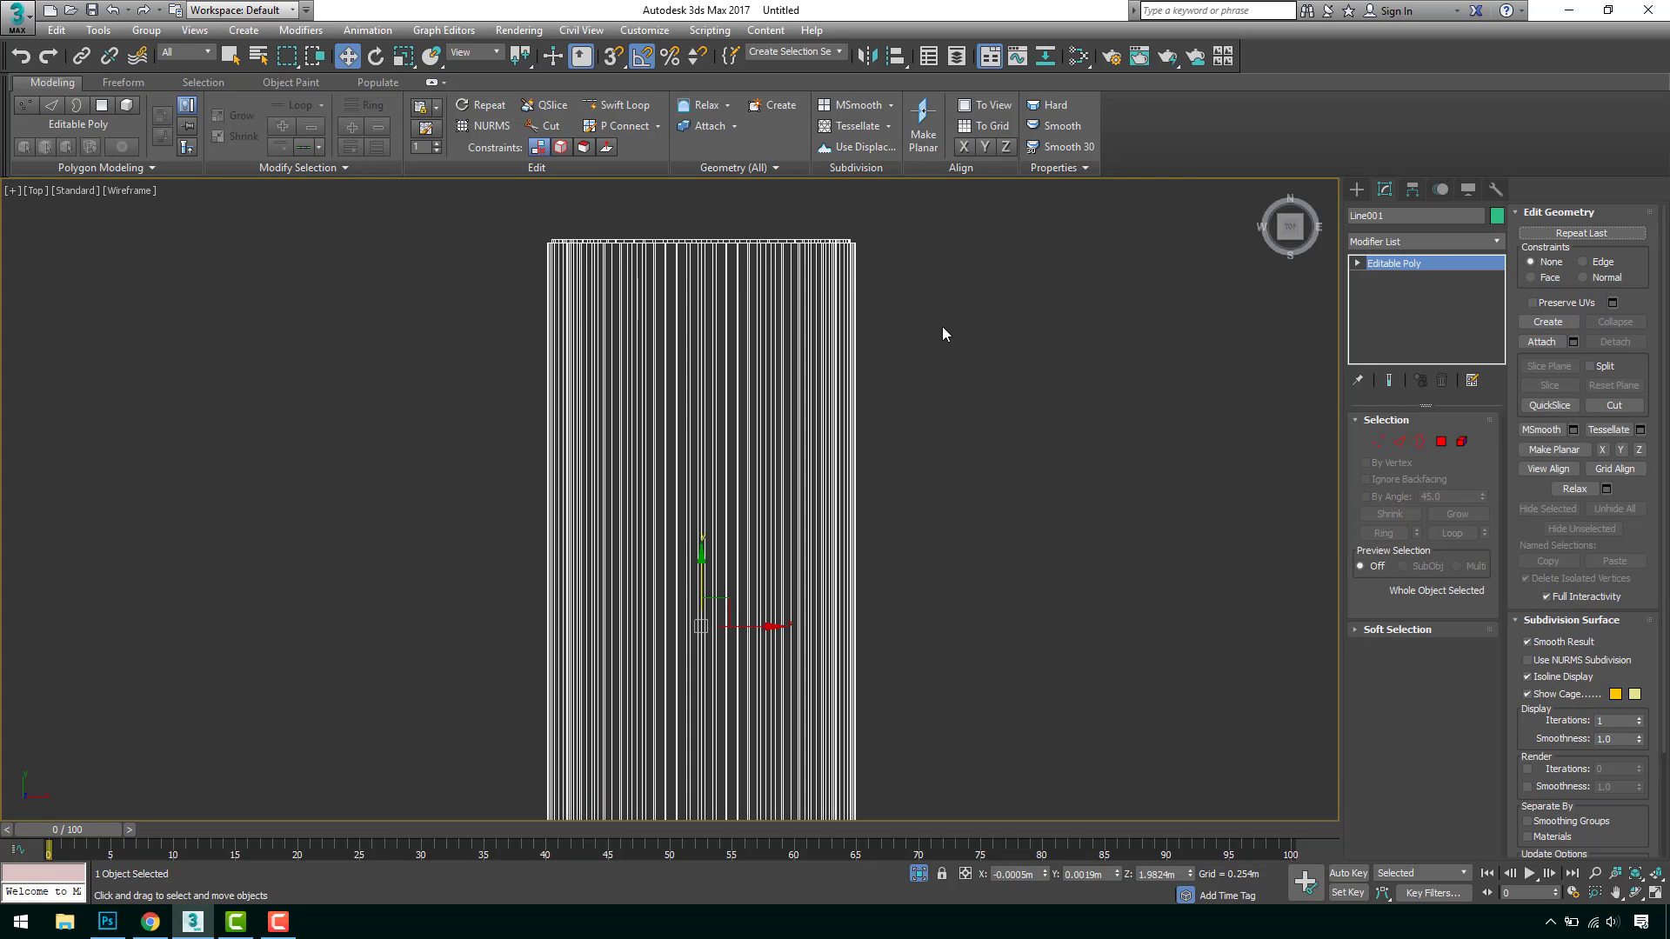
scroll(922, 332, "down", 2)
key("alt+q")
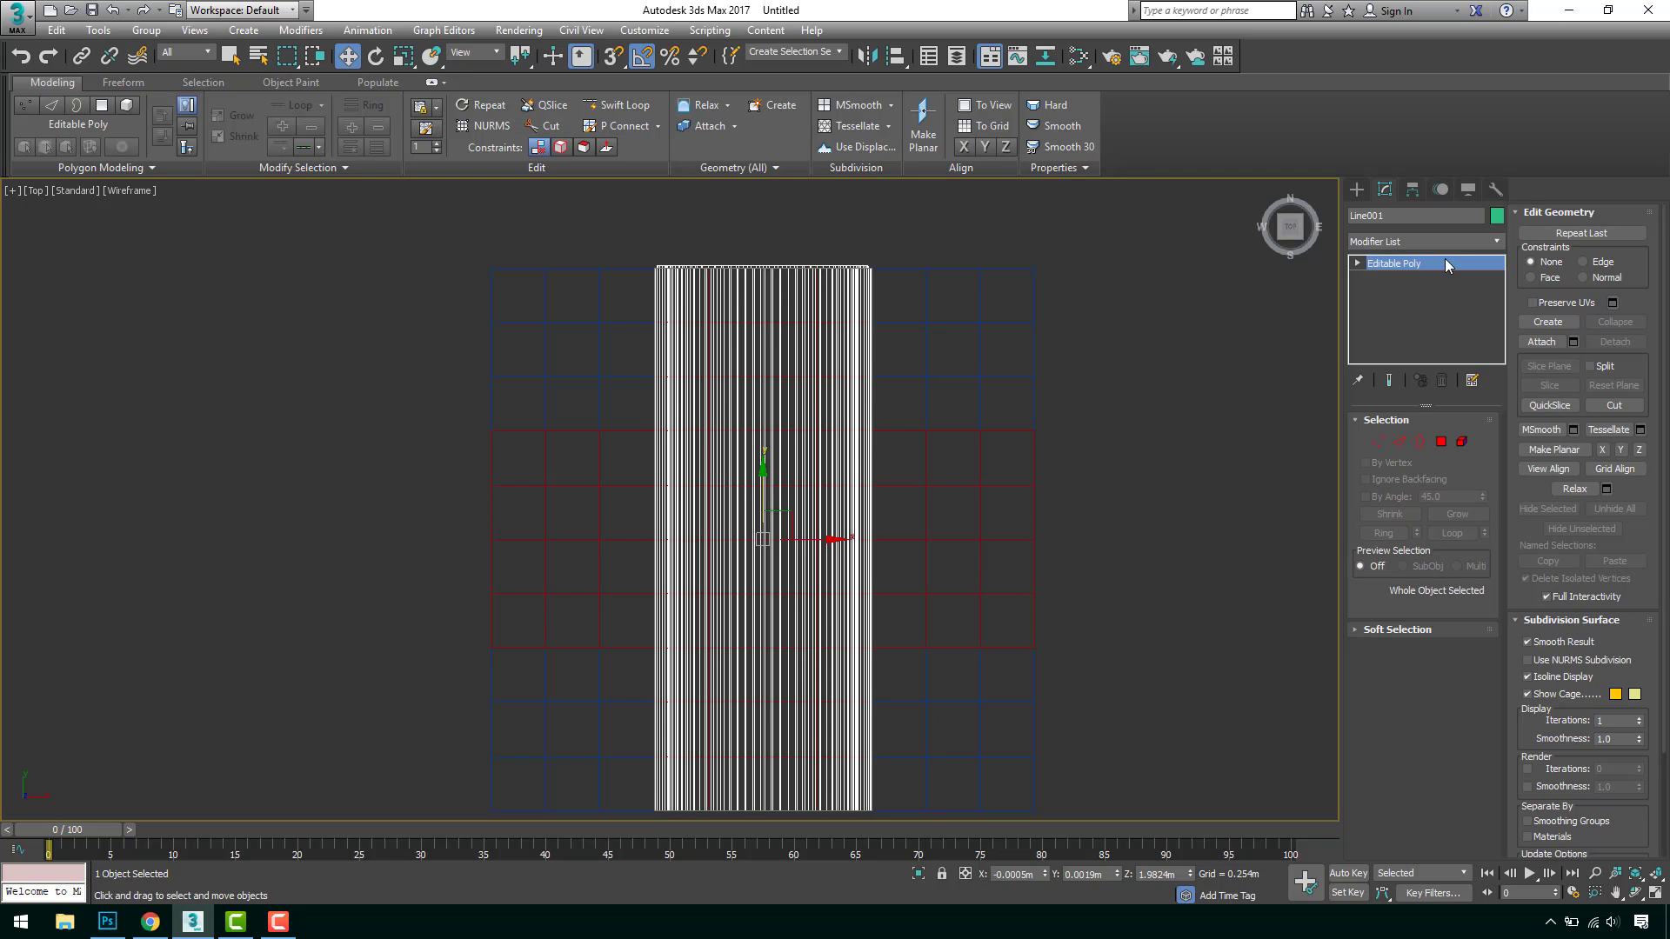
Add a Symmetry modifier to the arch.
left_click(1467, 243)
key("Escape")
left_click(1422, 243)
left_click_drag(1499, 337, 1502, 709)
key("s")
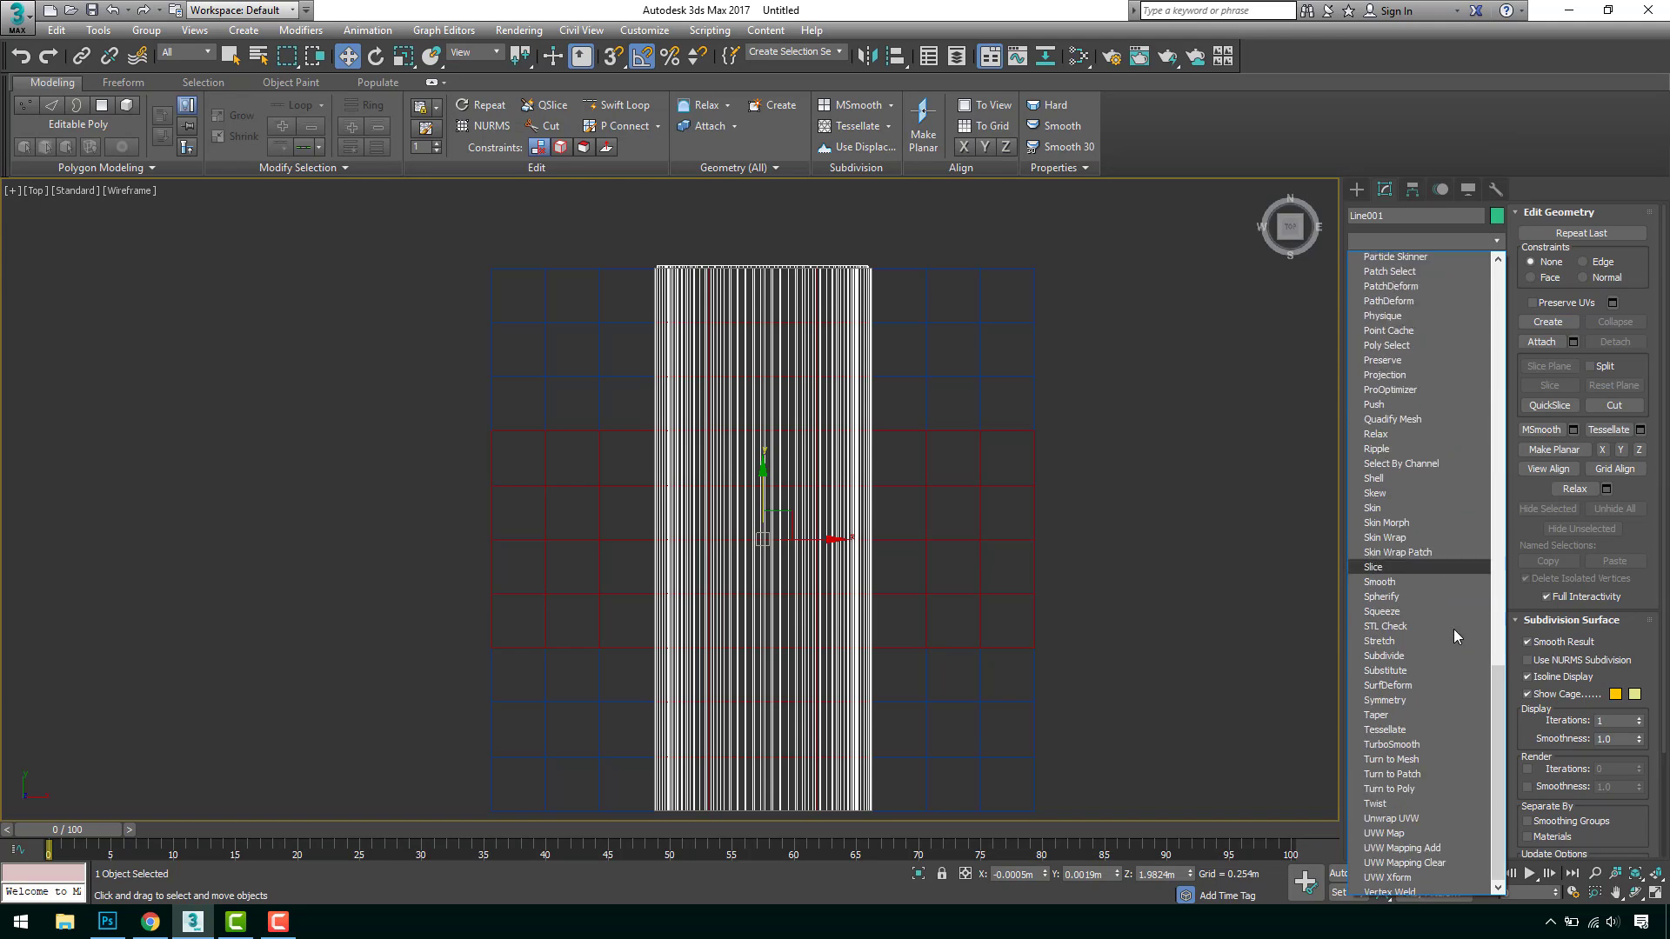
left_click(1414, 590)
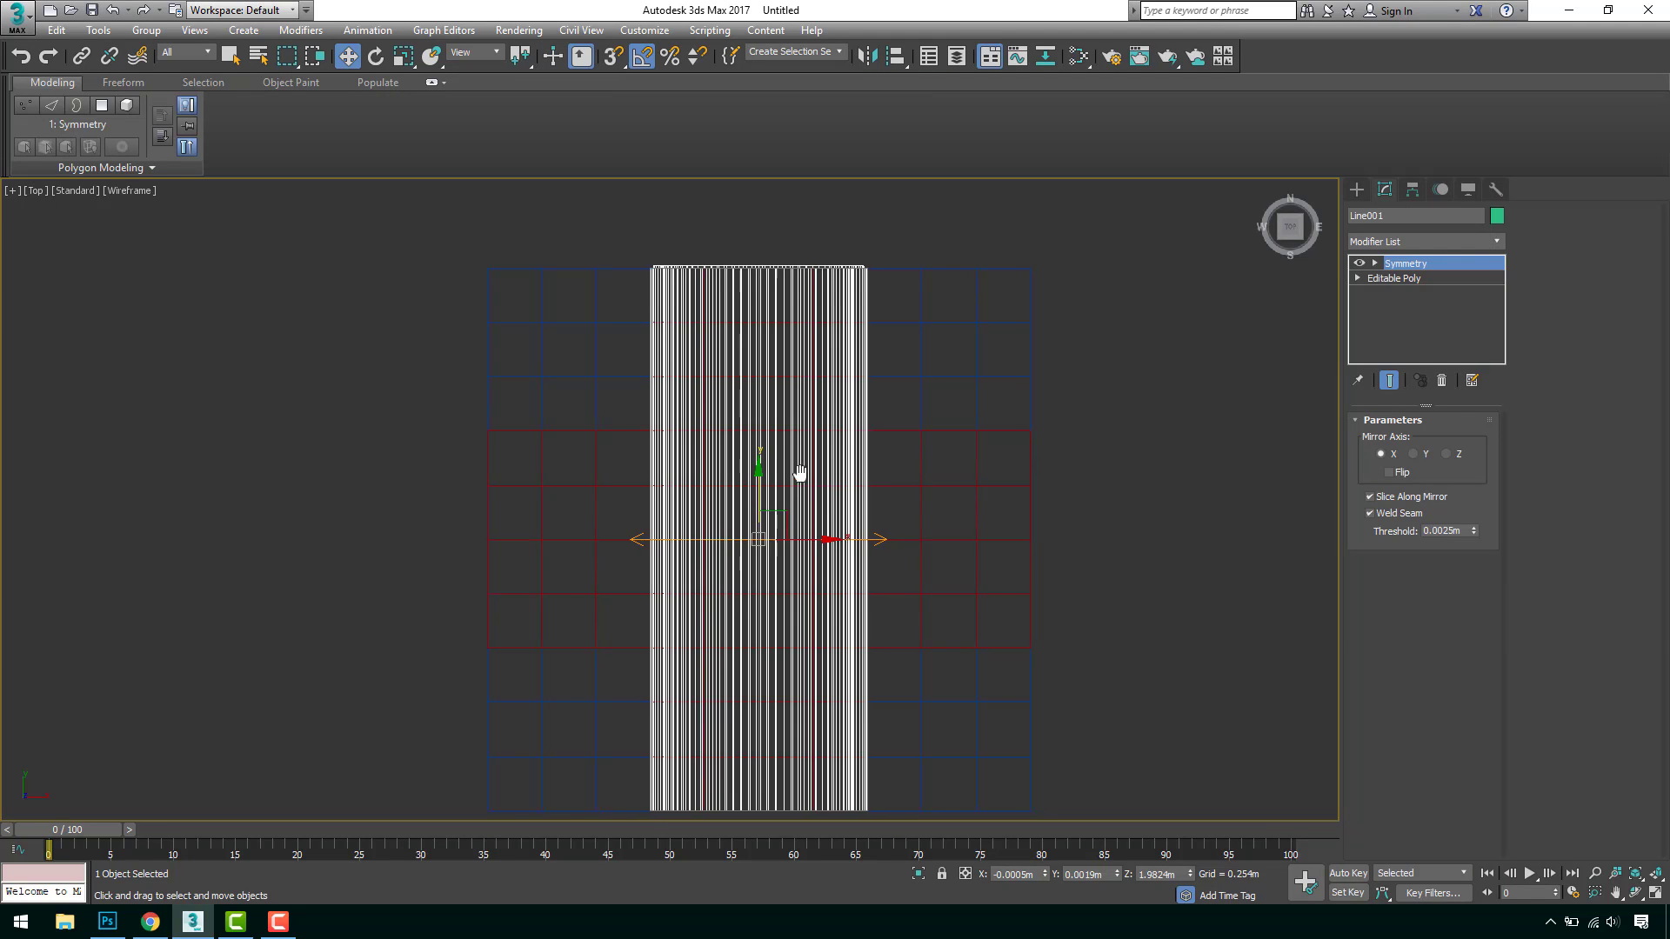
Rotate the Symmetry mirror to a diagonal that keeps the arch's extruded end and reflects it into a perpendicular arm.
middle_click_drag(799, 472, 782, 458)
left_click(1375, 264)
left_click(1406, 279)
key("e")
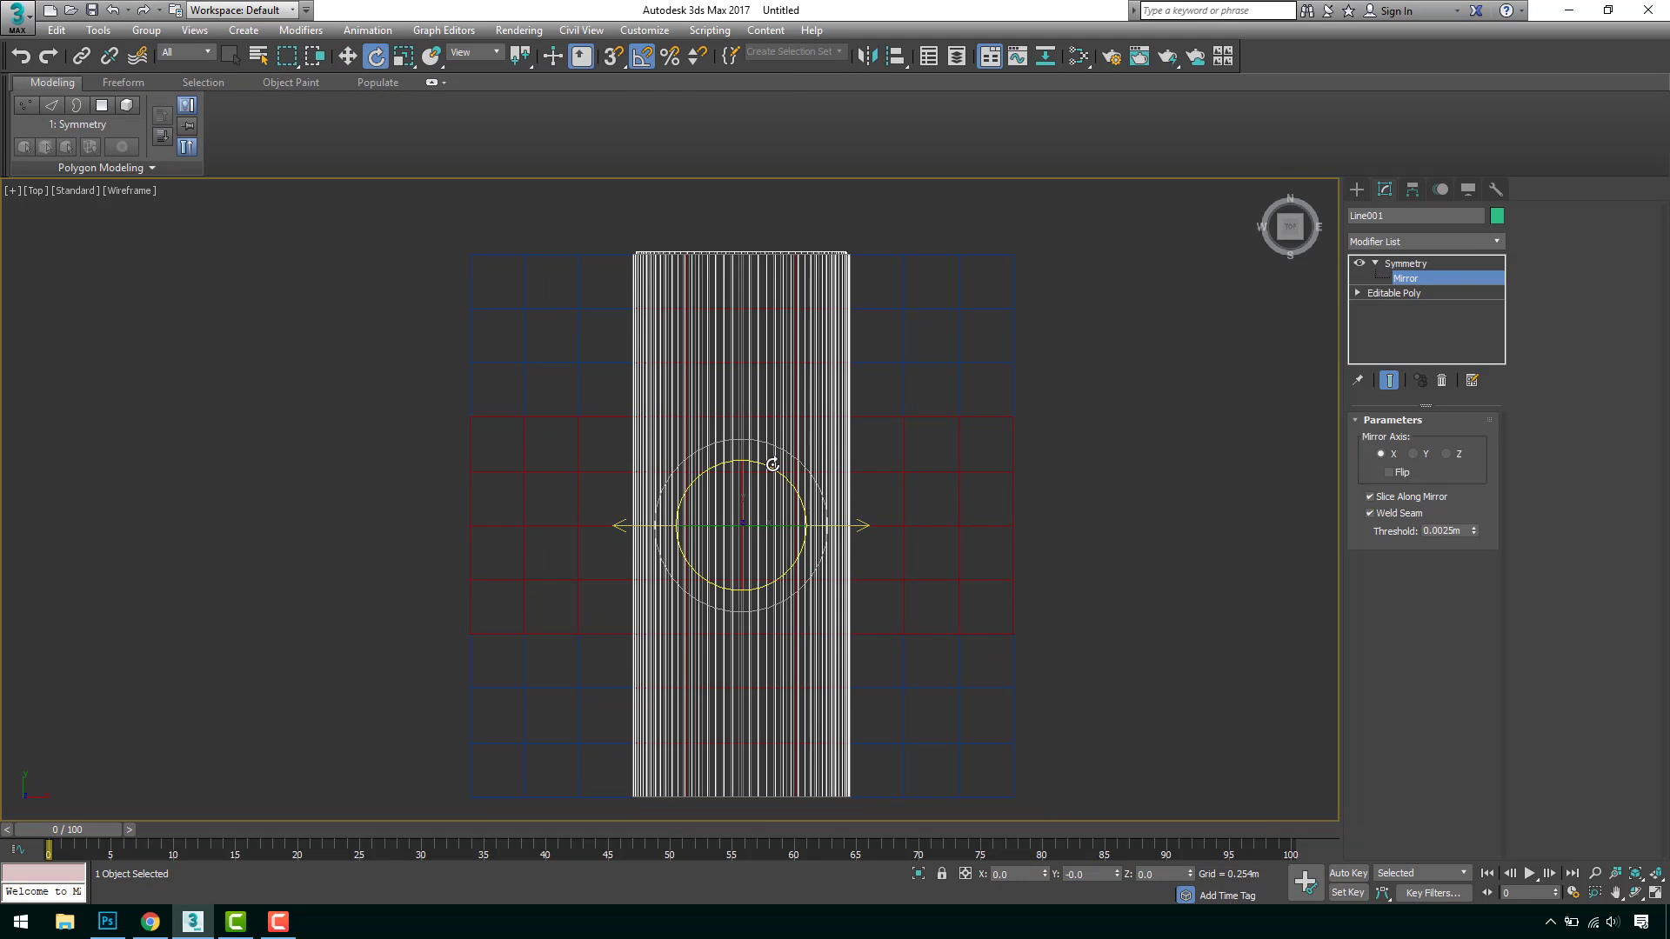
left_click_drag(783, 476, 815, 499)
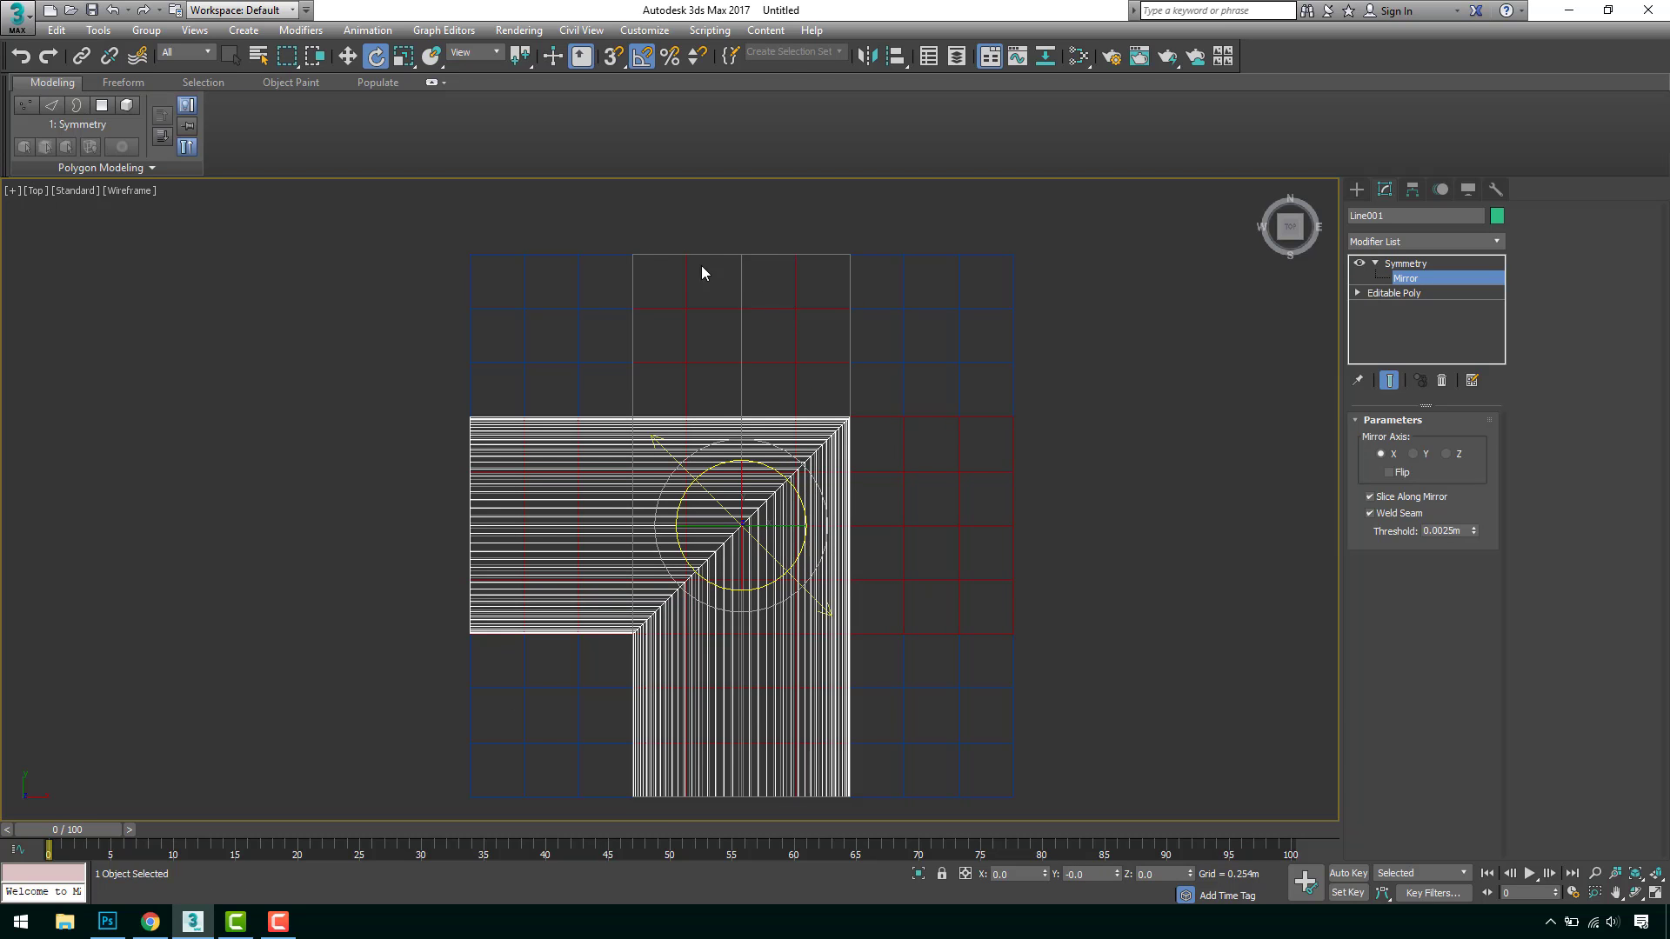
left_click_drag(800, 513, 765, 430)
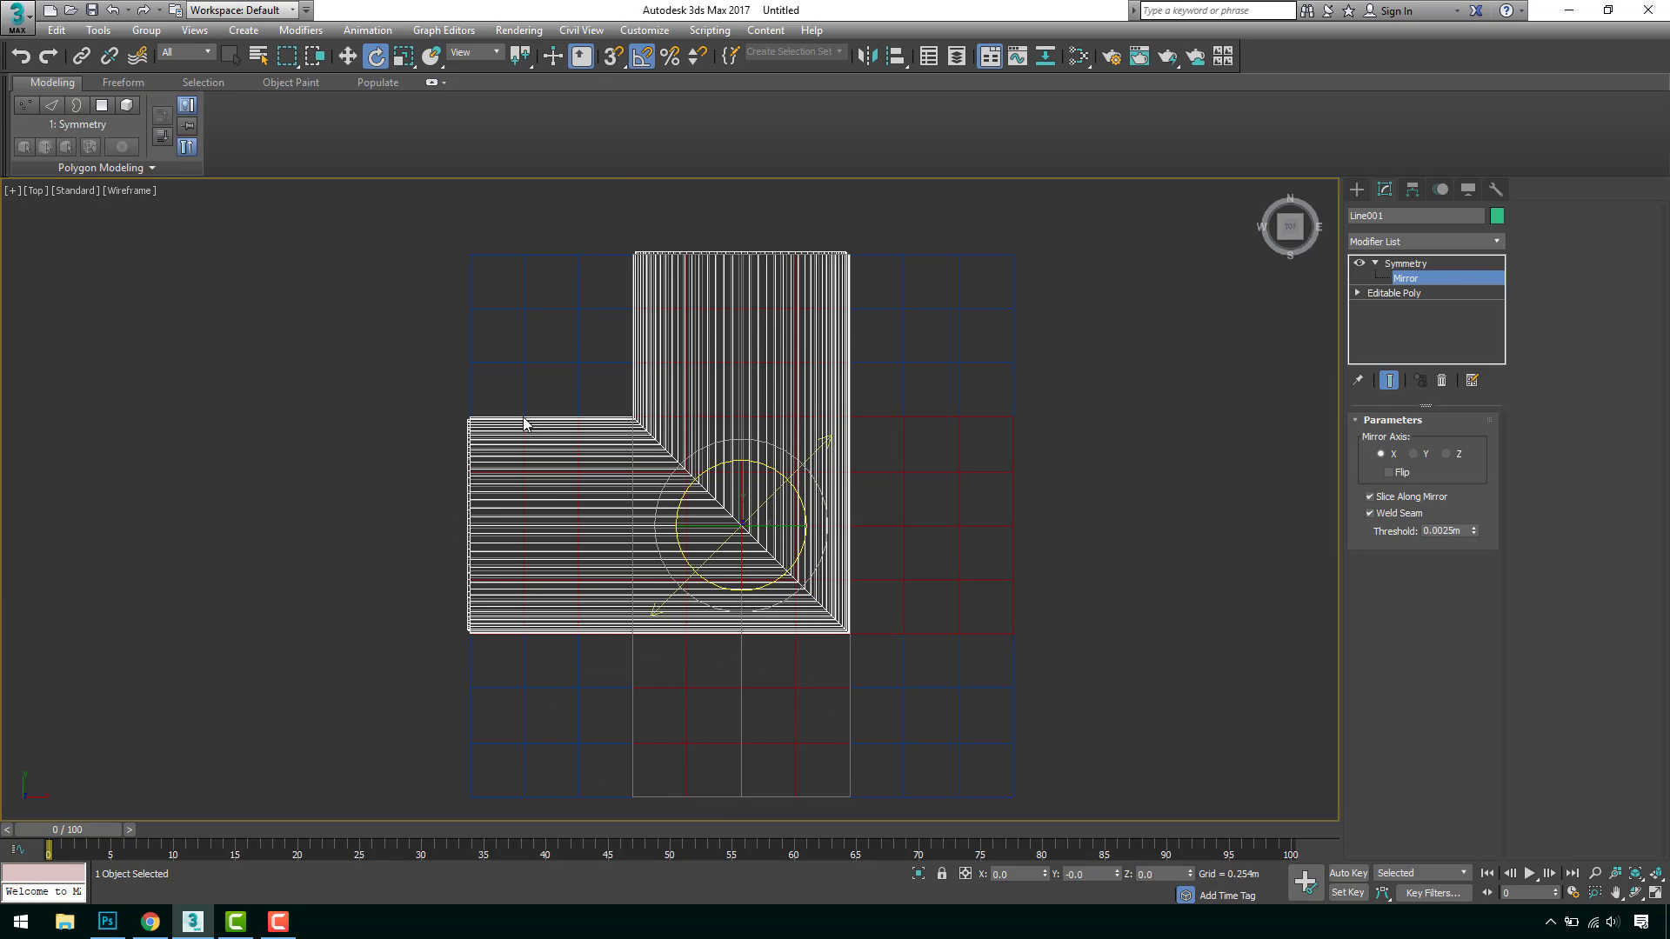
Duplicate the Symmetry modifier on top of the stack and rotate the copy's mirror 90° to complete the four-armed vault.
right_click(1420, 262)
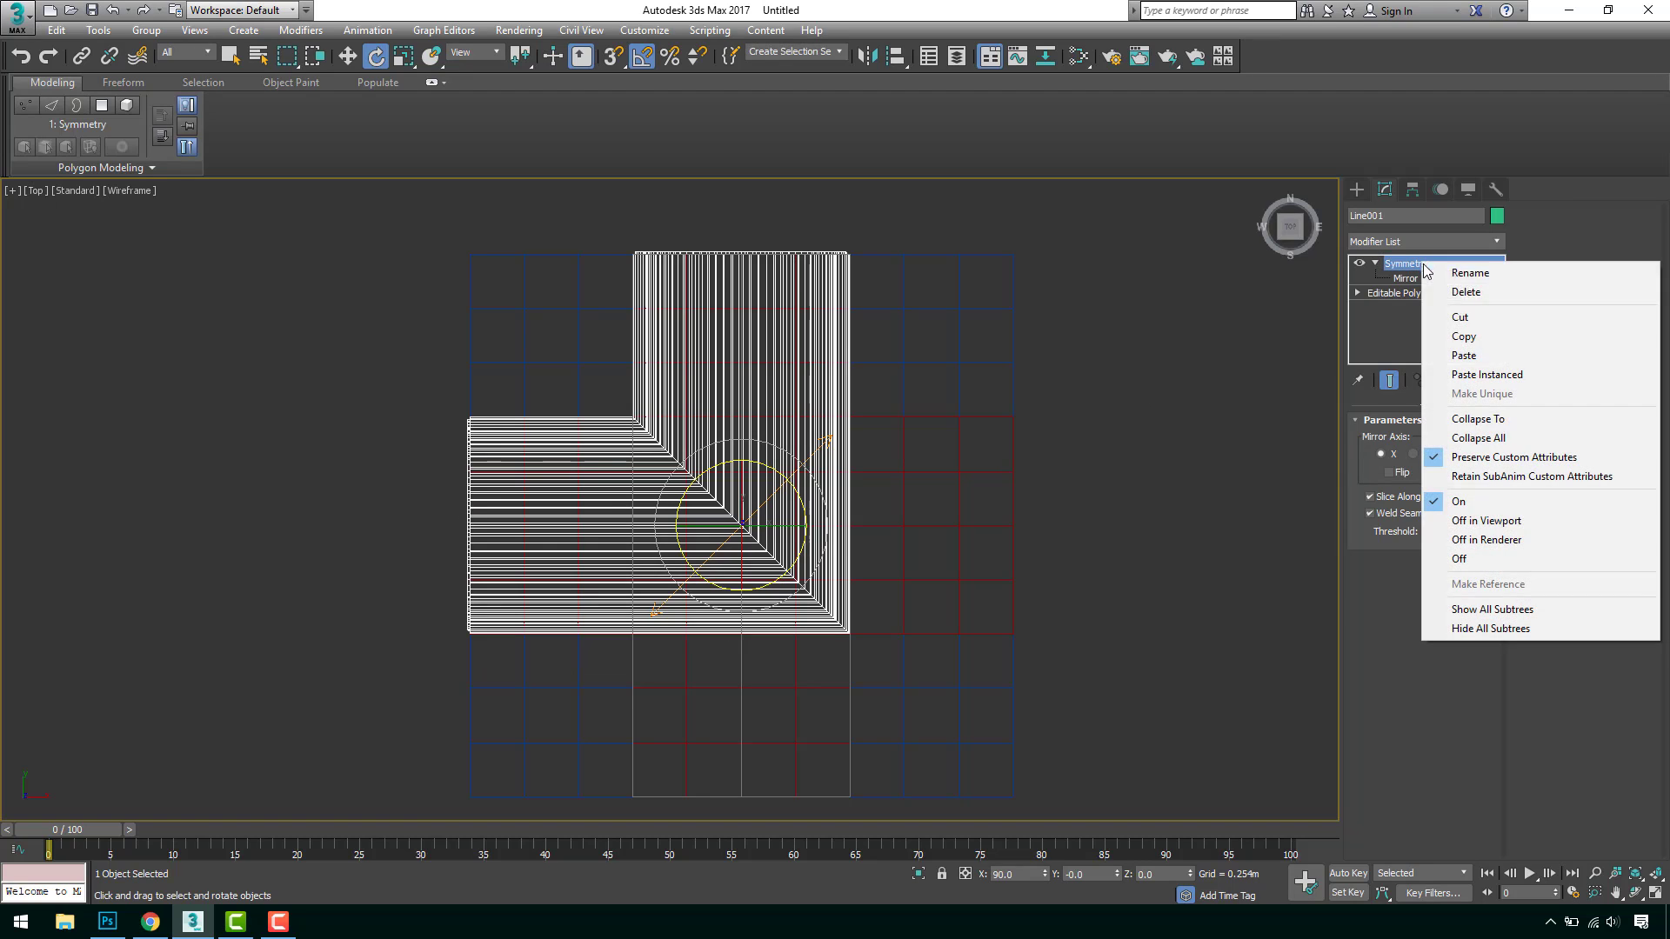
left_click(1484, 340)
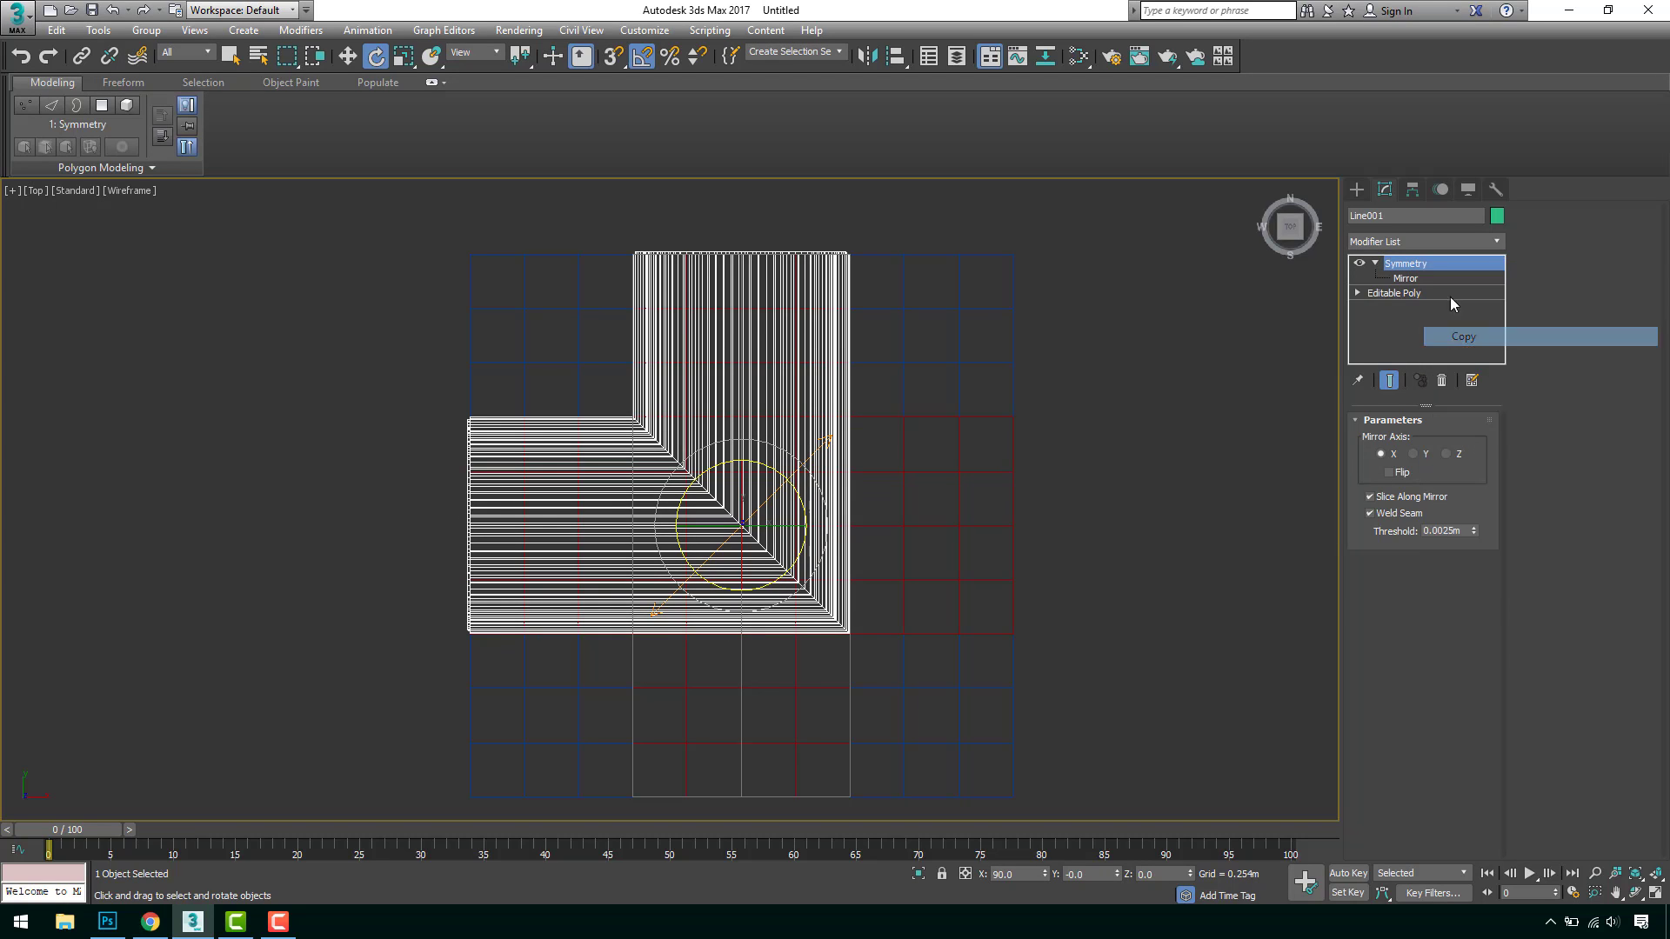
right_click(1403, 264)
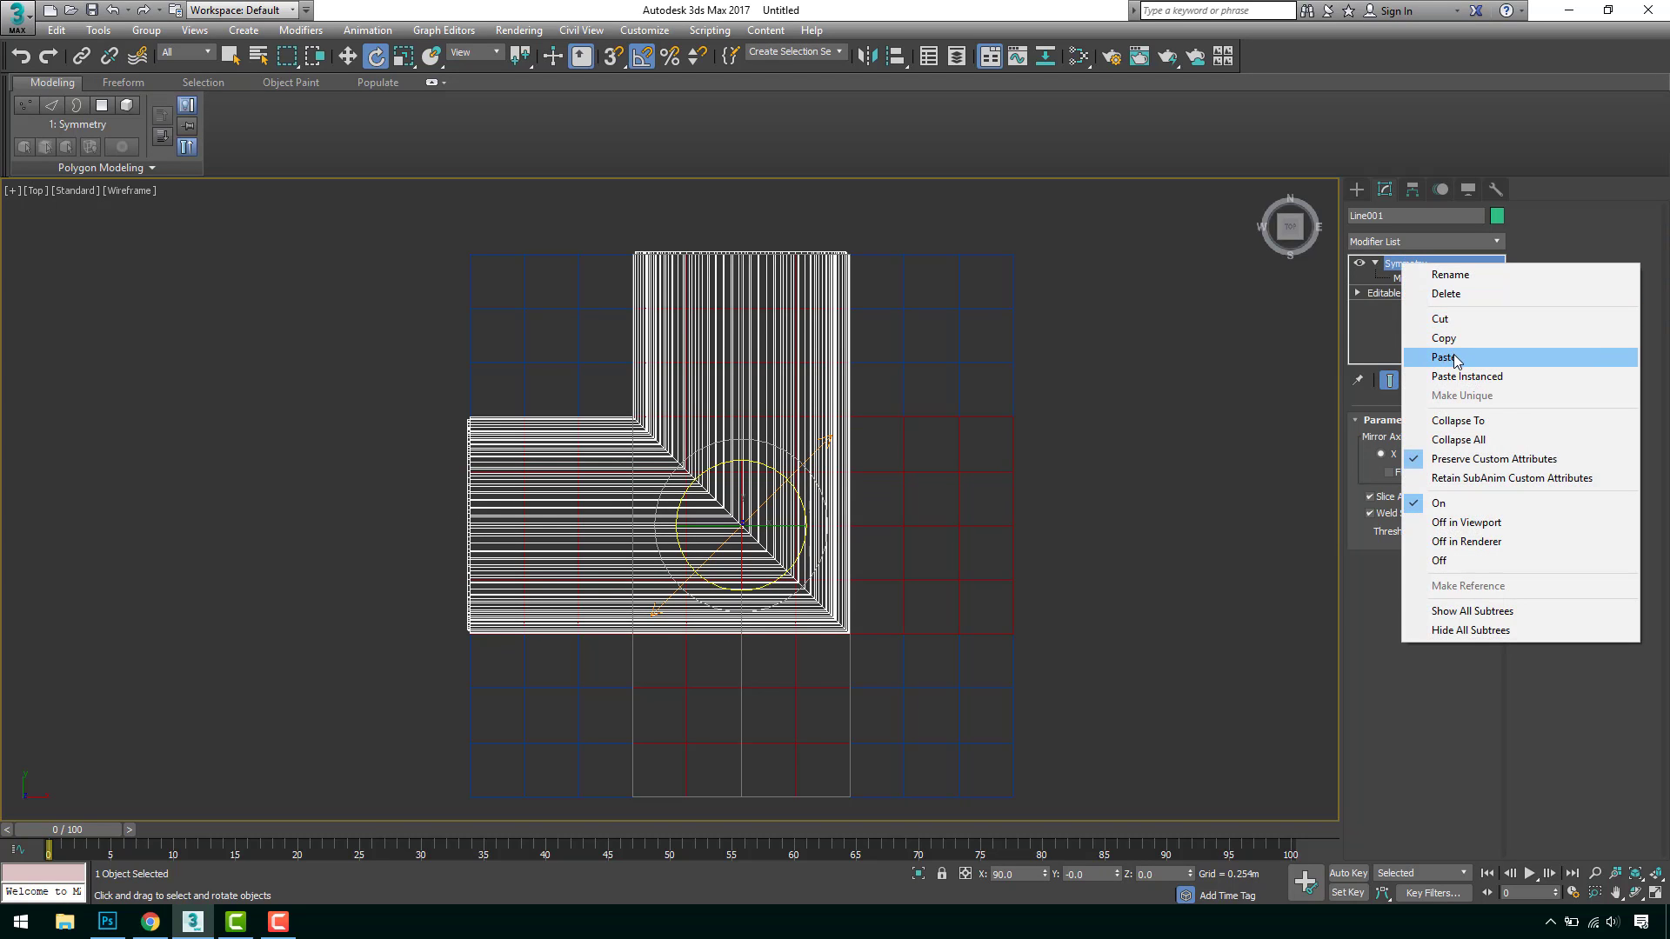
left_click(1453, 357)
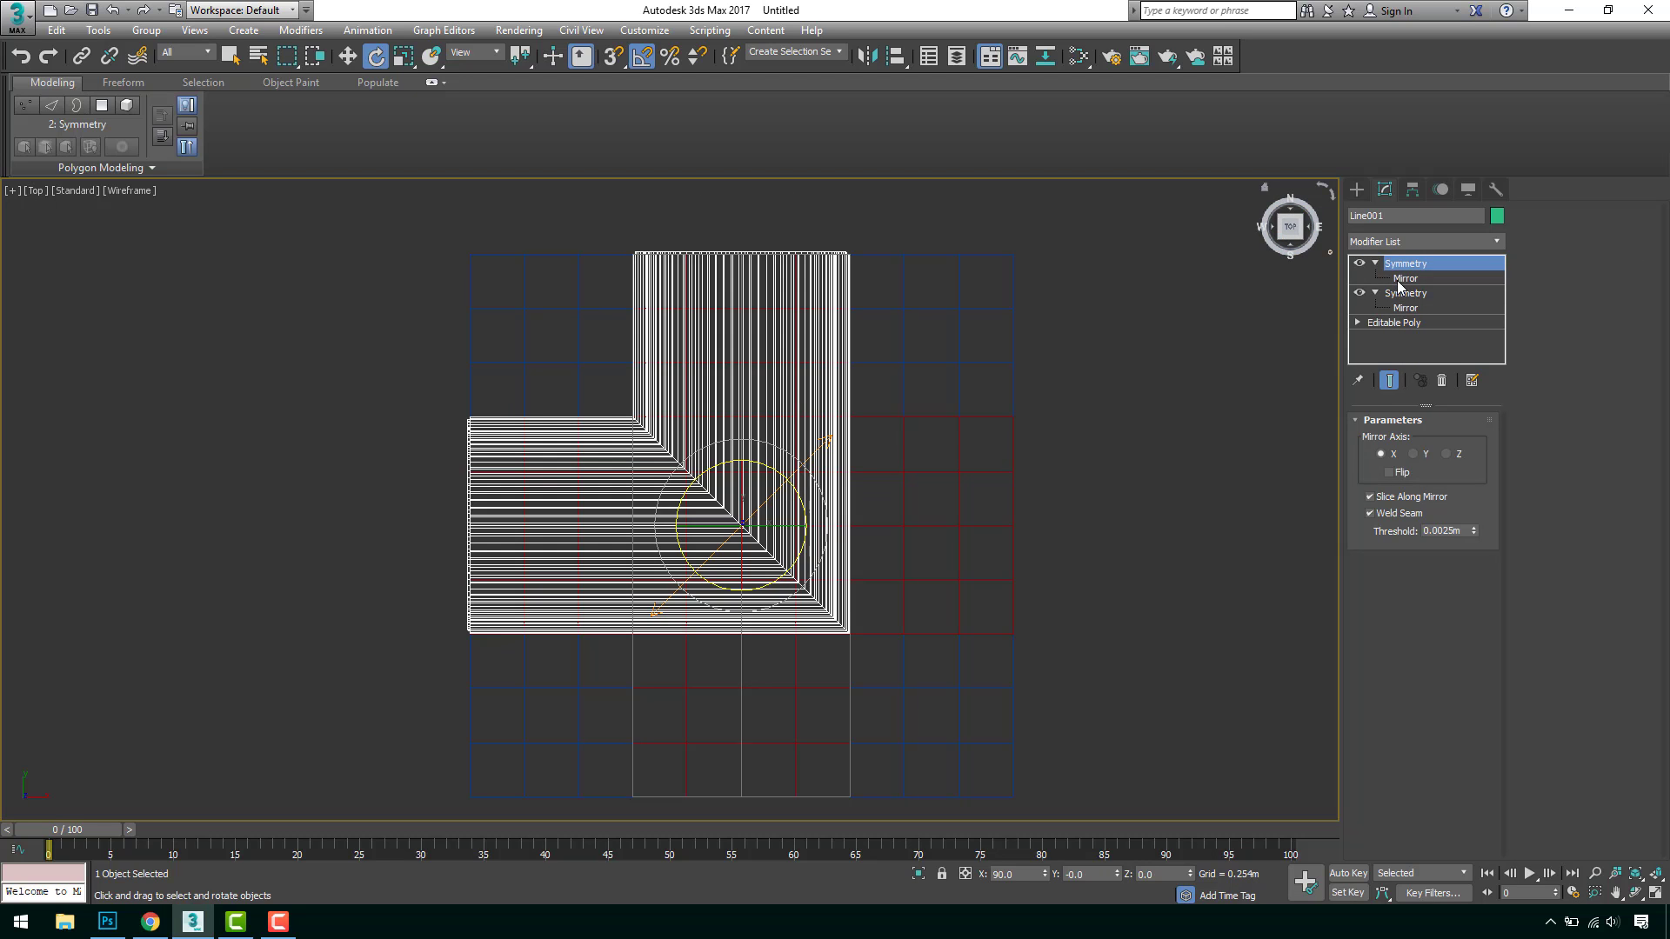
left_click(1402, 279)
left_click_drag(796, 504, 789, 424)
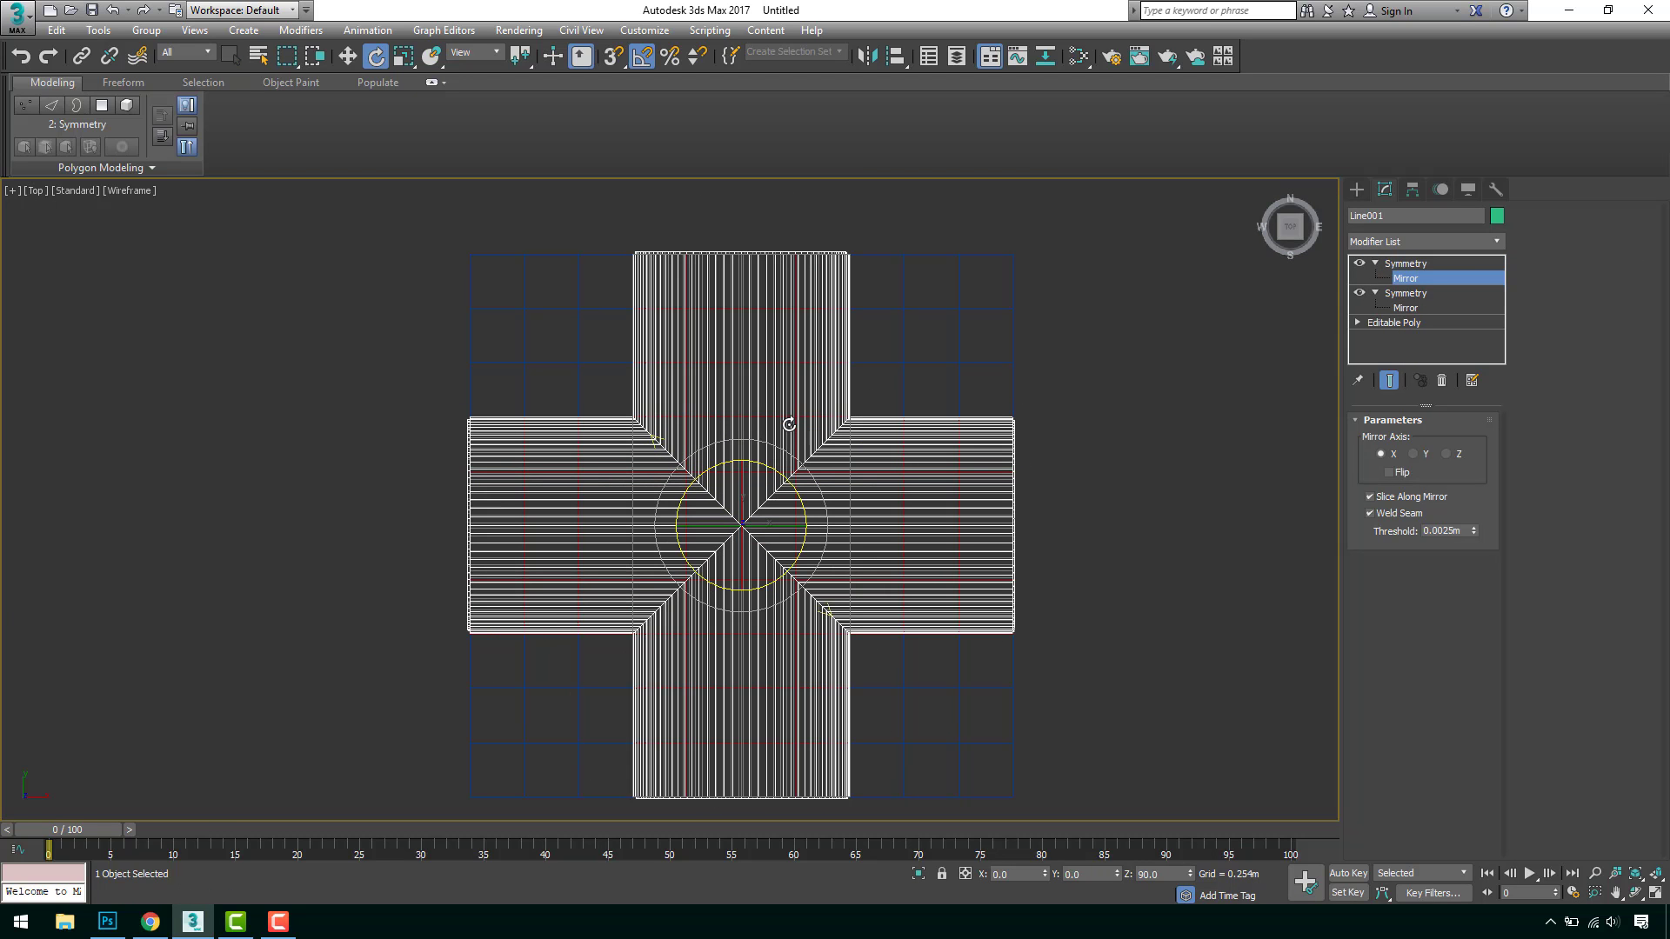
Add a Smooth modifier above the two Symmetry modifiers and enable Auto Smooth.
left_click(1405, 263)
left_click(1437, 242)
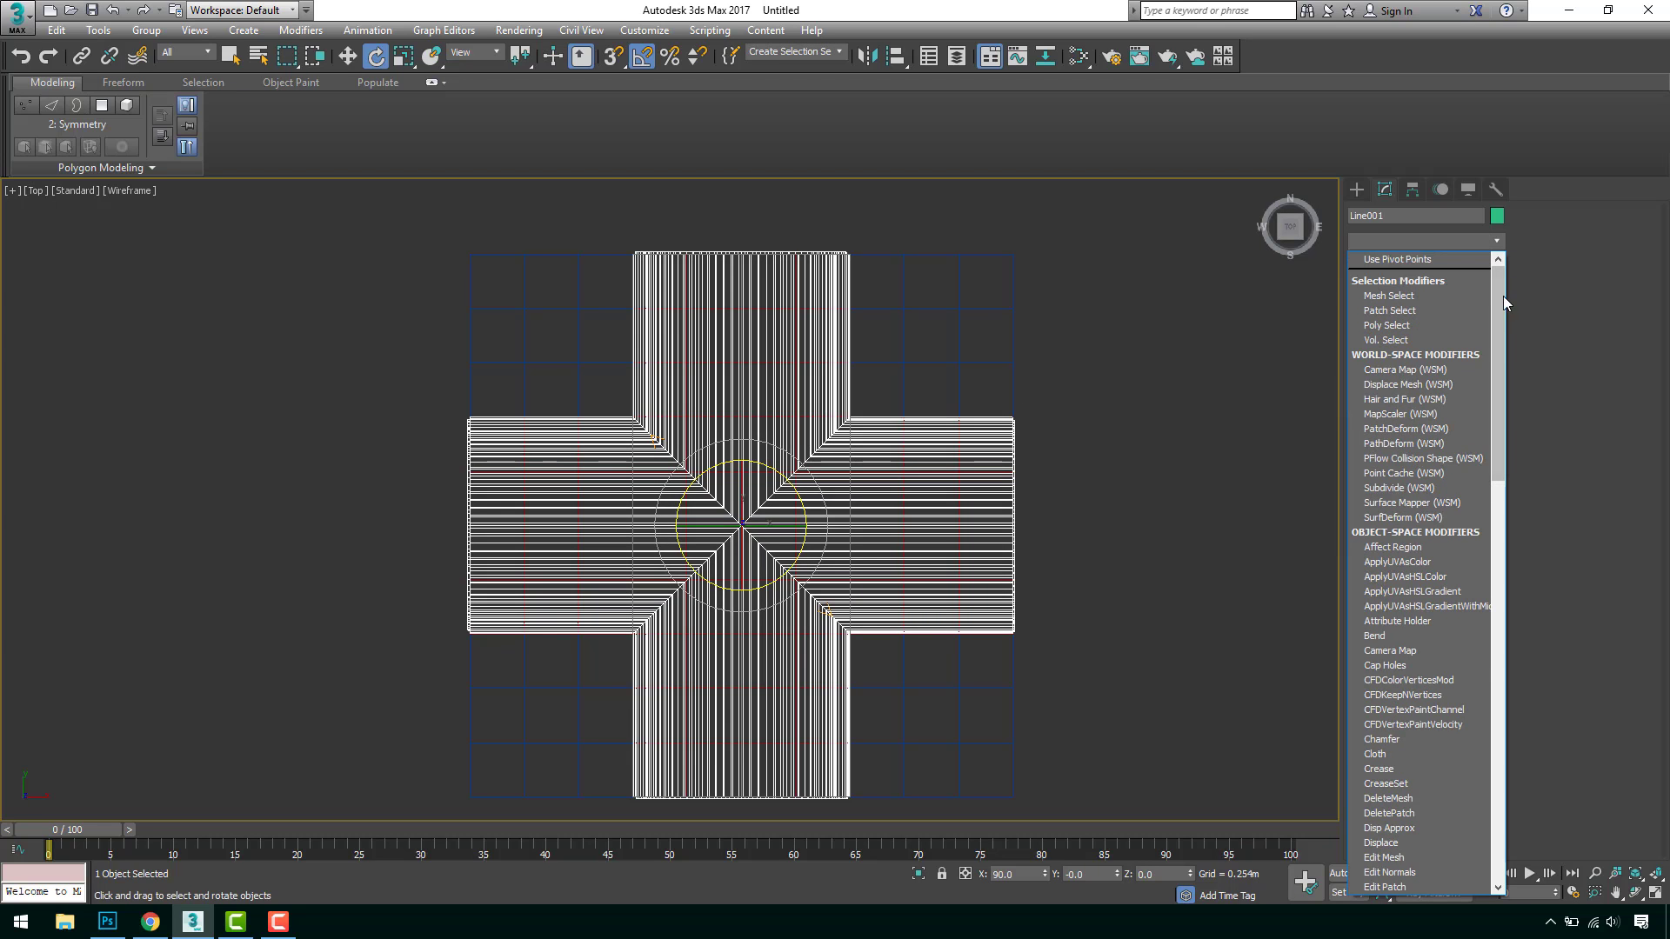
left_click_drag(1500, 409, 1510, 654)
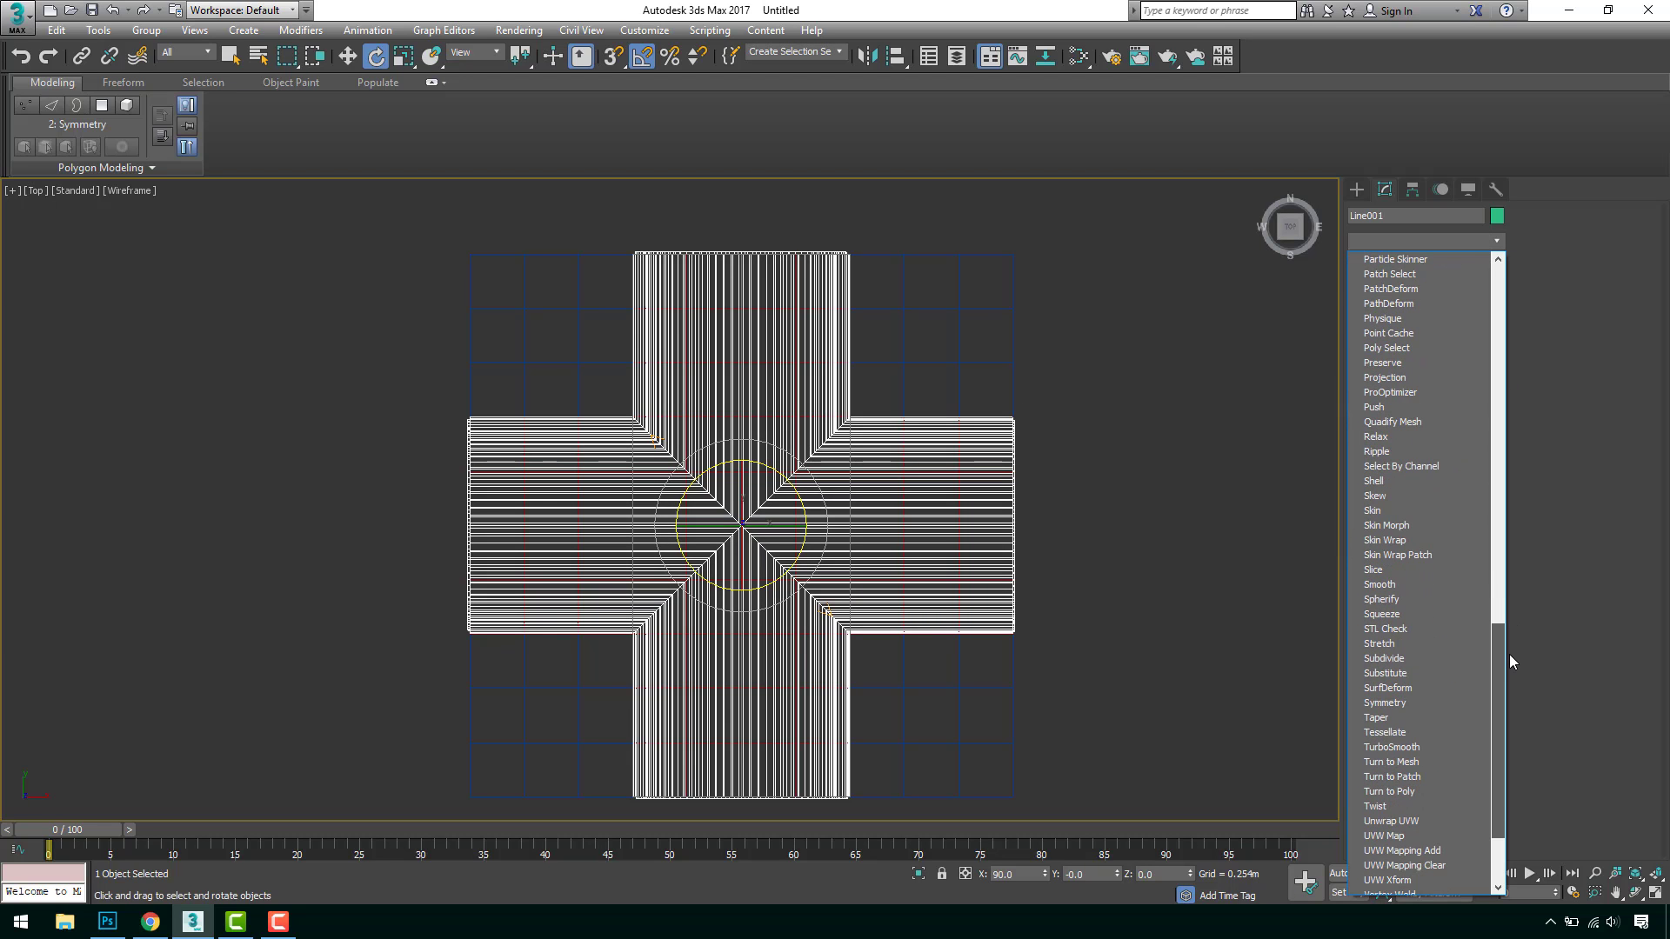
left_click(1430, 584)
left_click(1389, 445)
scroll(913, 487, "up", 2)
middle_click_drag(913, 490, 899, 440)
scroll(898, 440, "down", 2)
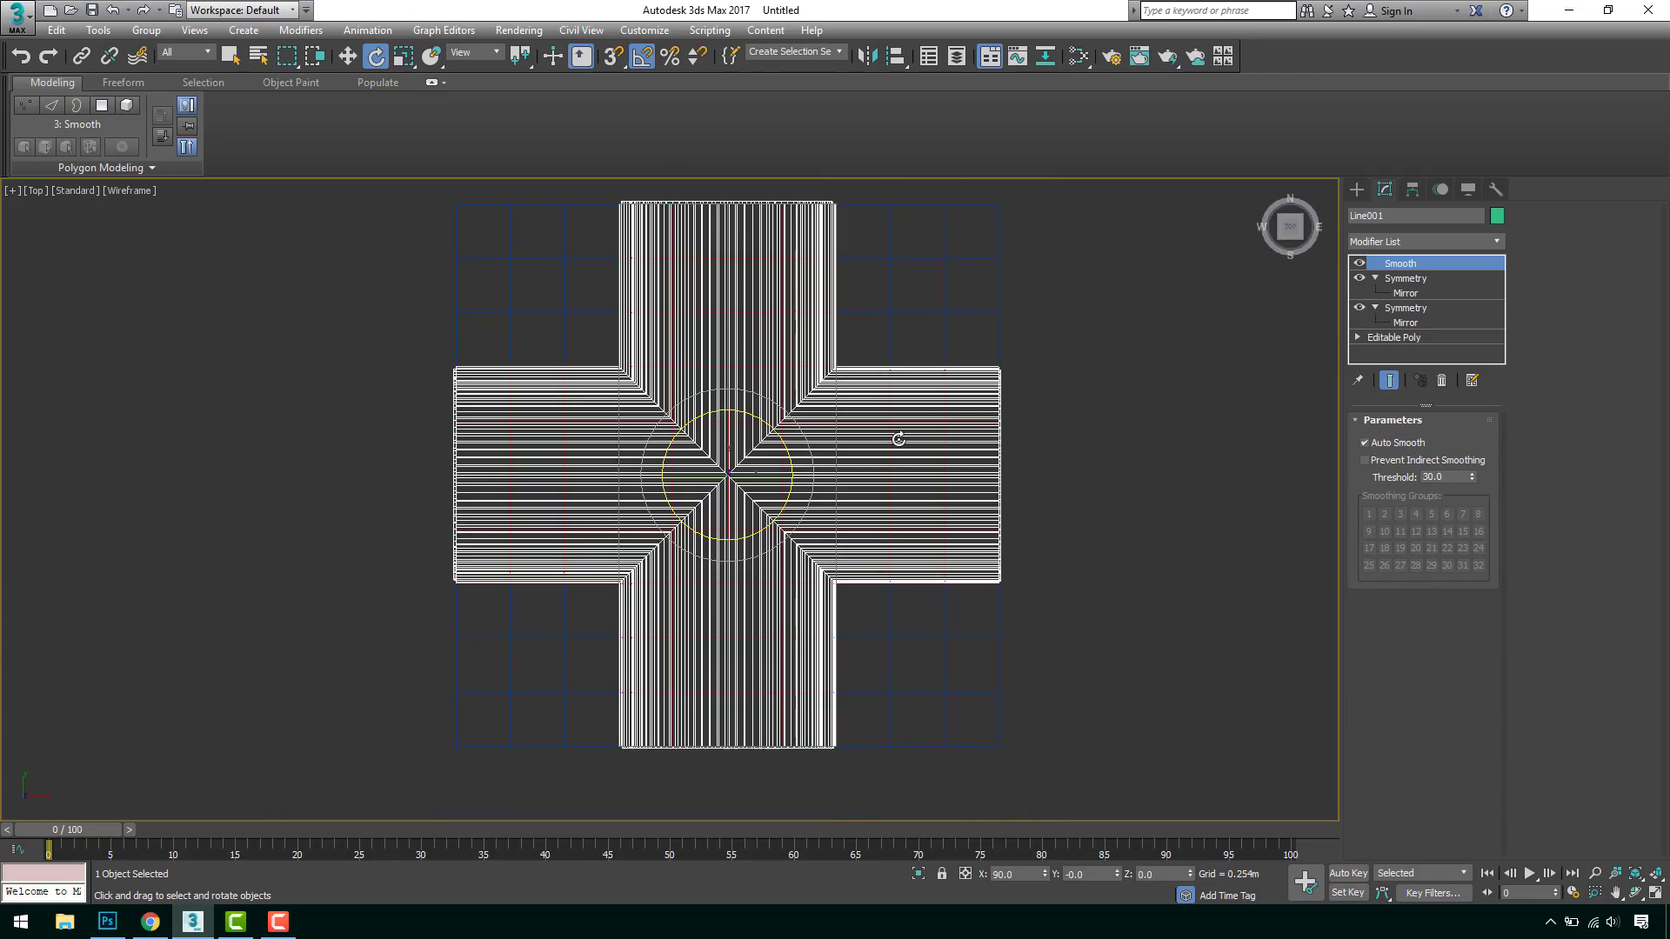
Examine the smoothed vault in a shaded perspective view with edged faces displayed.
key("p")
scroll(885, 453, "down", 2)
key("F3")
key("F3")
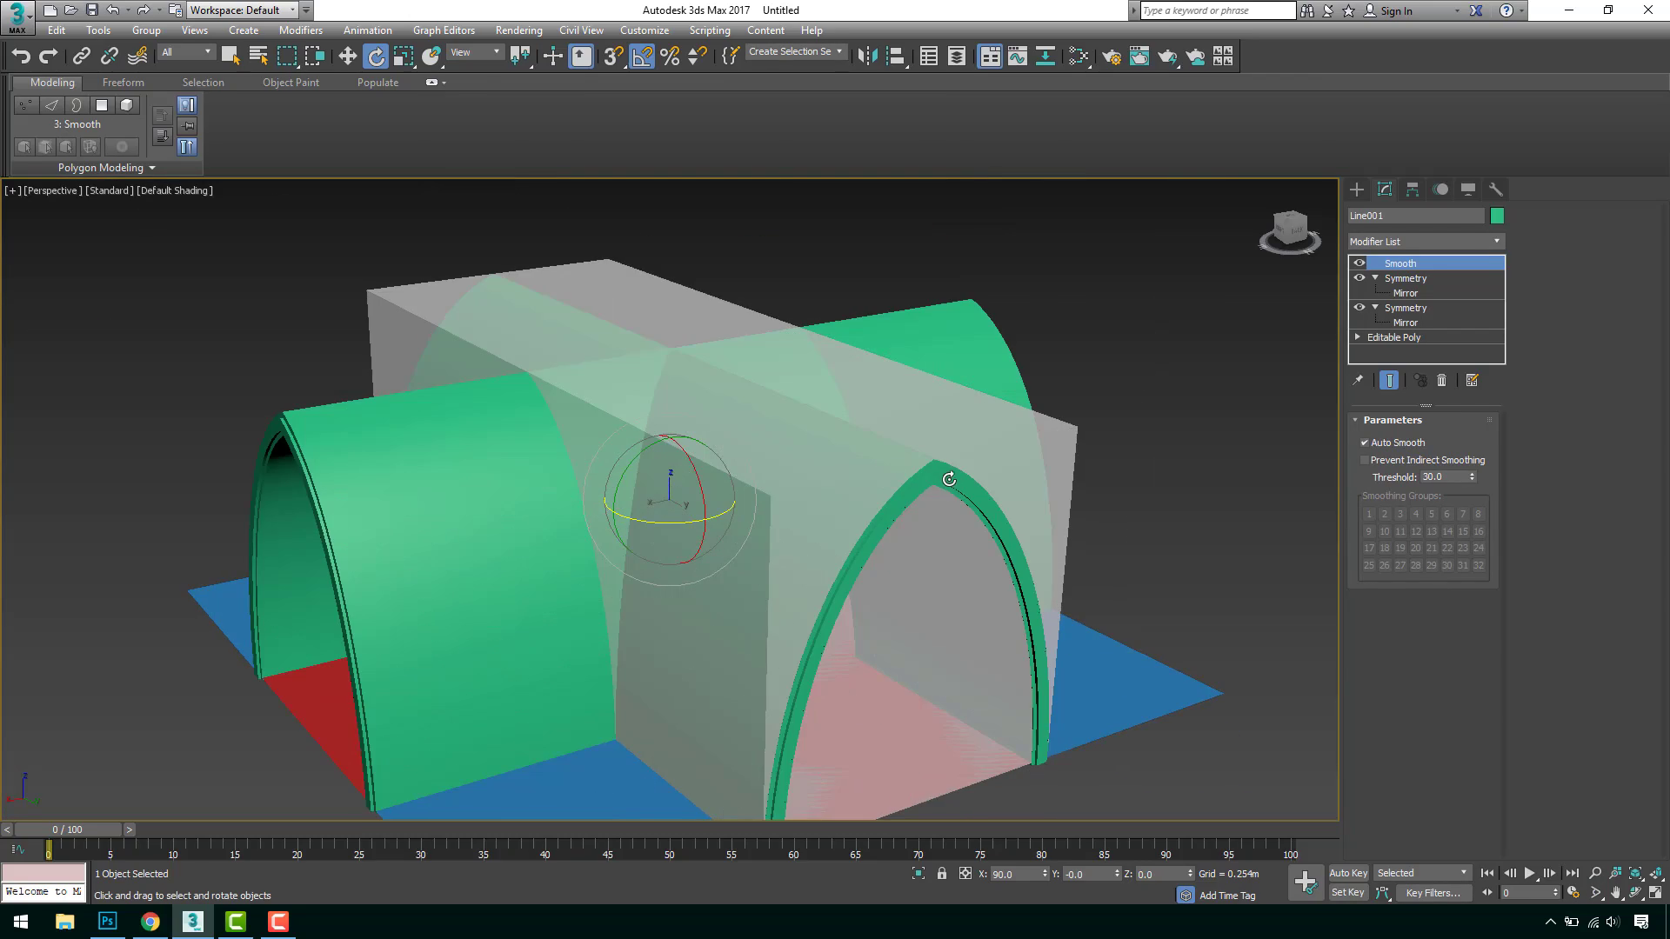
middle_click_drag(949, 479, 1054, 426, "alt")
scroll(719, 417, "up", 3)
scroll(615, 373, "down", 1)
middle_click_drag(615, 373, 896, 410, "alt")
key("F4")
scroll(415, 478, "down", 2)
scroll(676, 492, "down", 1)
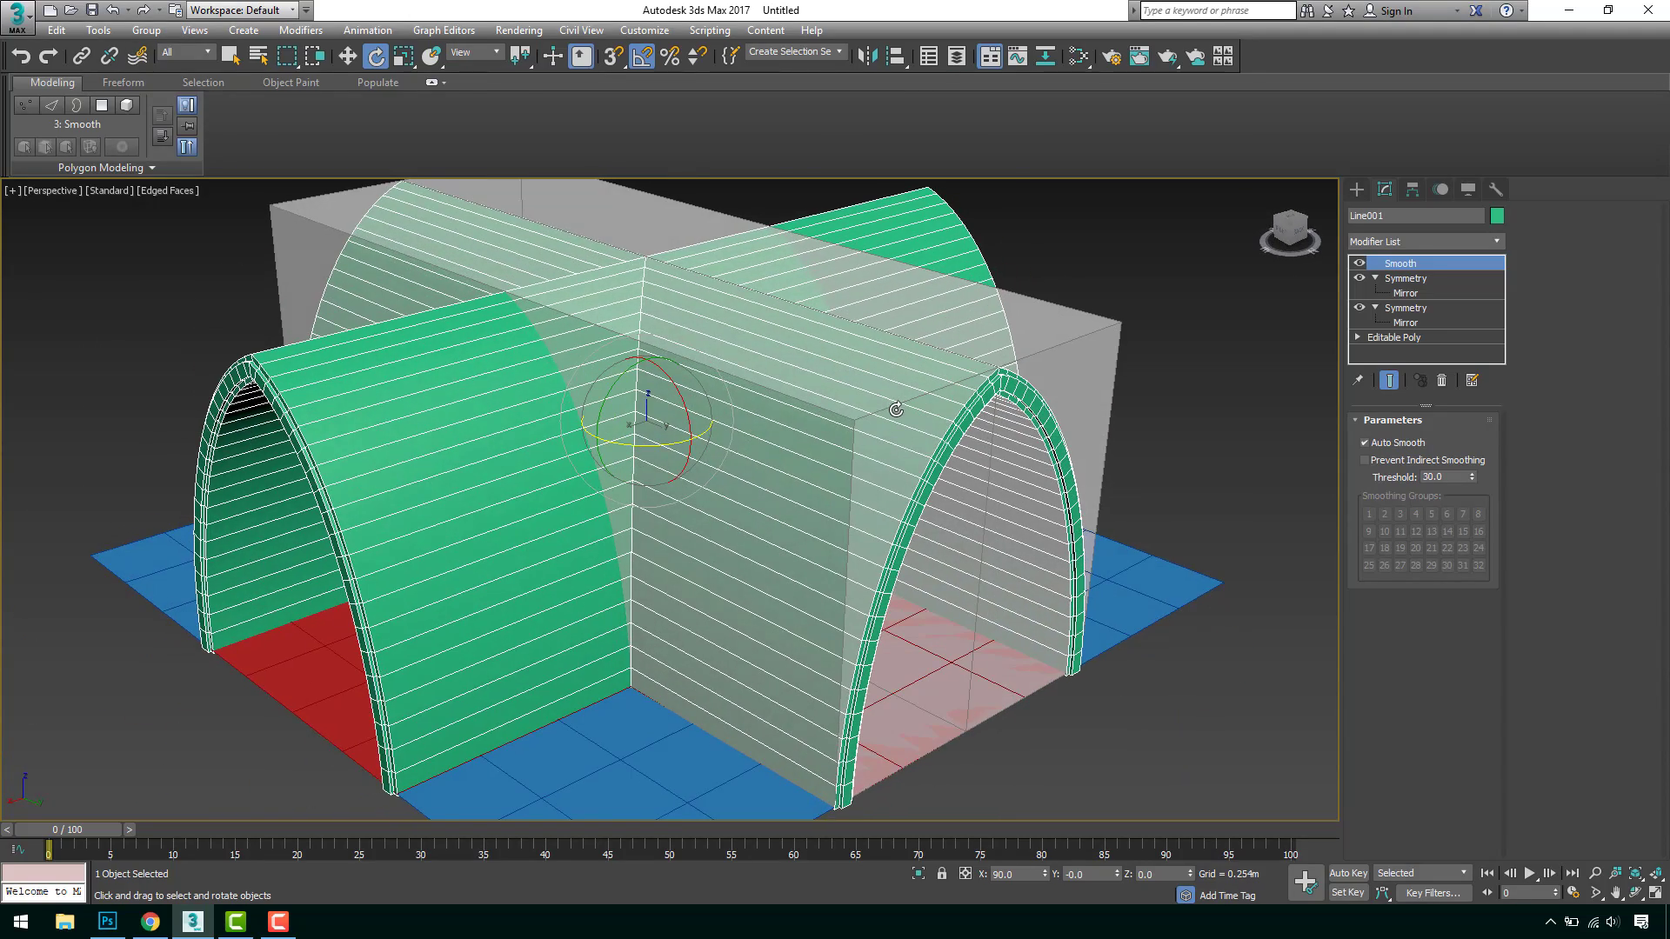
Unfreeze all objects and delete the transparent reference box that passes through the vault.
left_click(1153, 322)
scroll(1126, 337, "down", 3)
right_click(1079, 339)
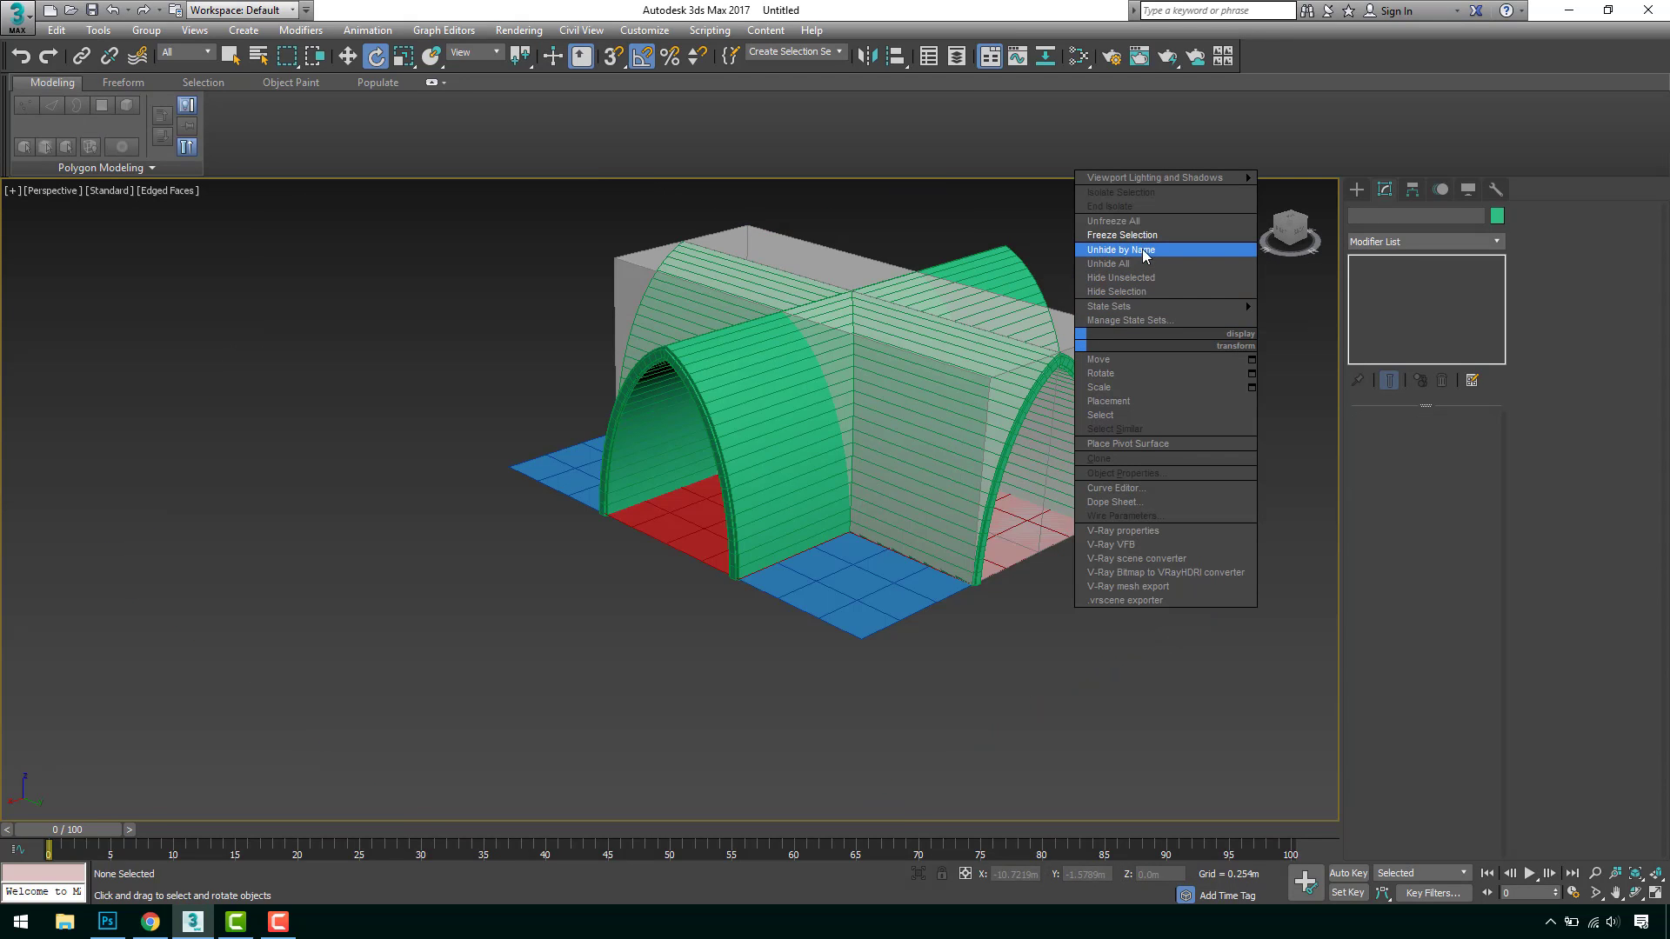
left_click(1139, 223)
left_click(1098, 338)
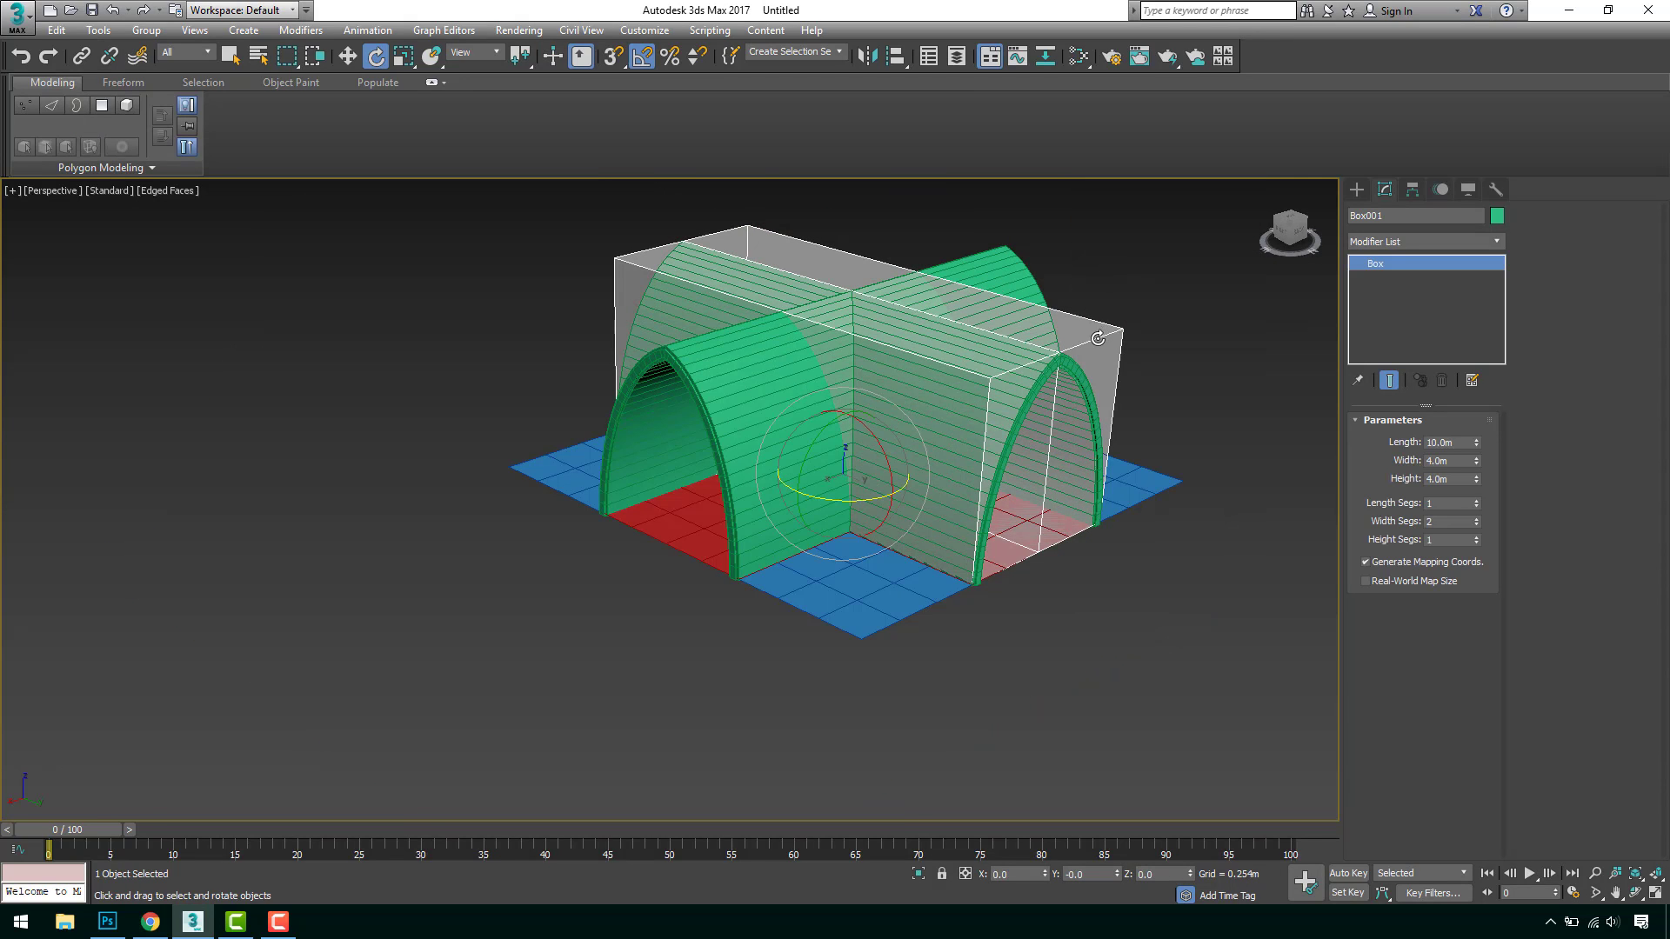
middle_click_drag(1097, 339, 1038, 377)
key("Delete")
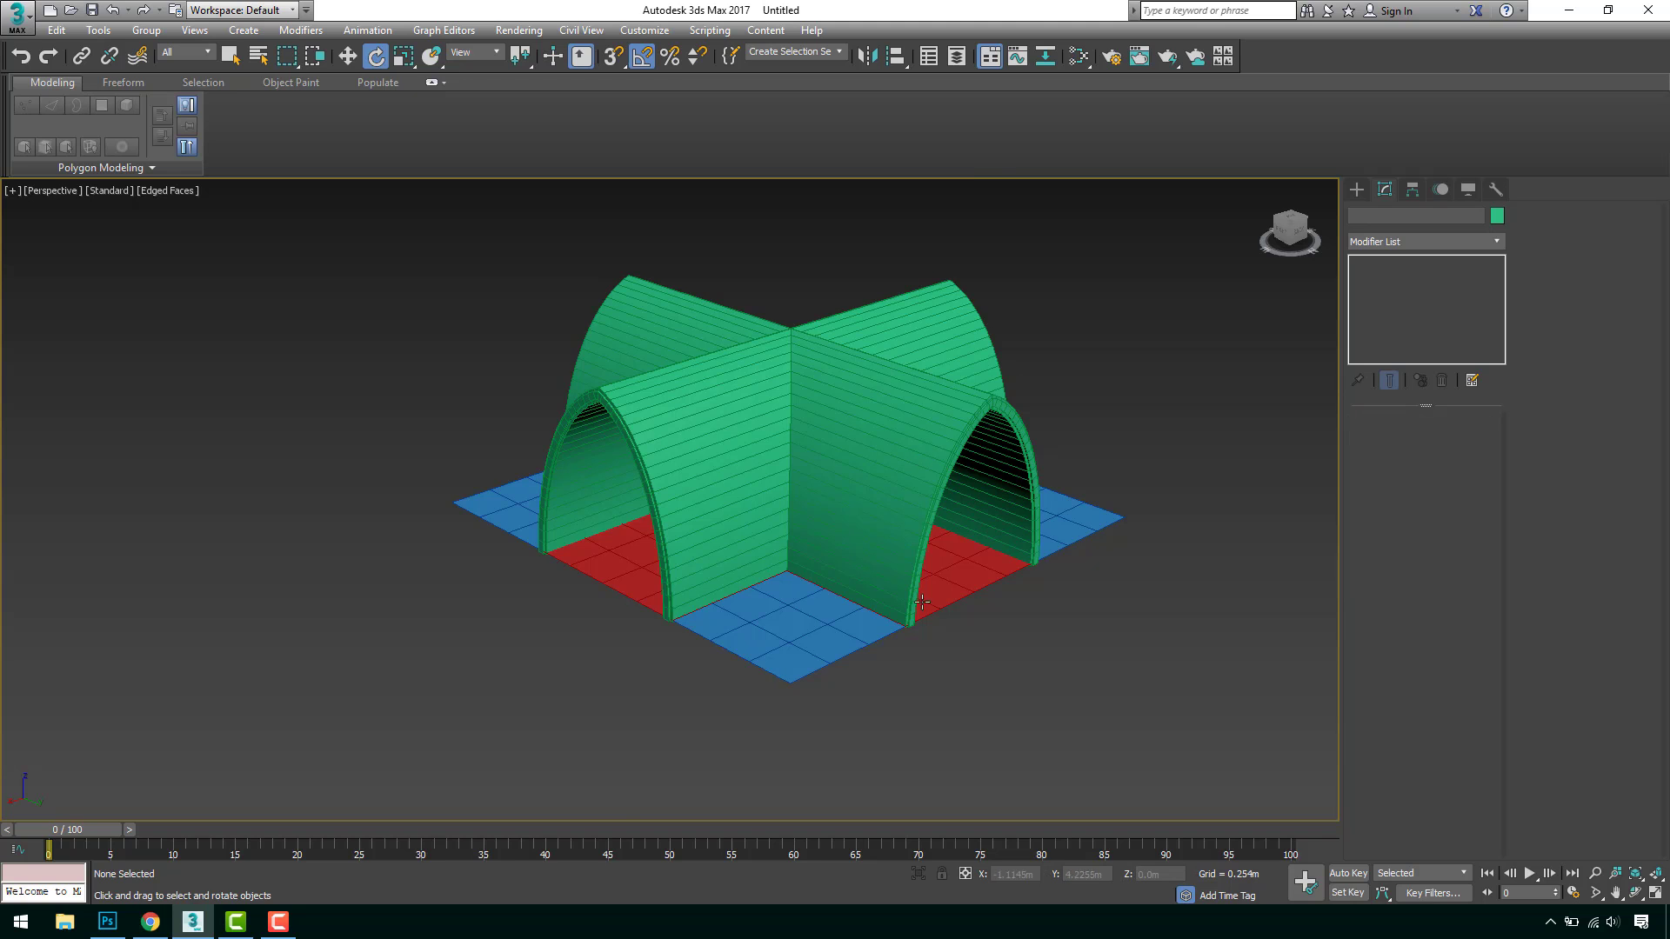
Select the vault and examine its base against the floor line in the front wireframe view.
scroll(843, 604, "up", 2)
left_click(917, 508)
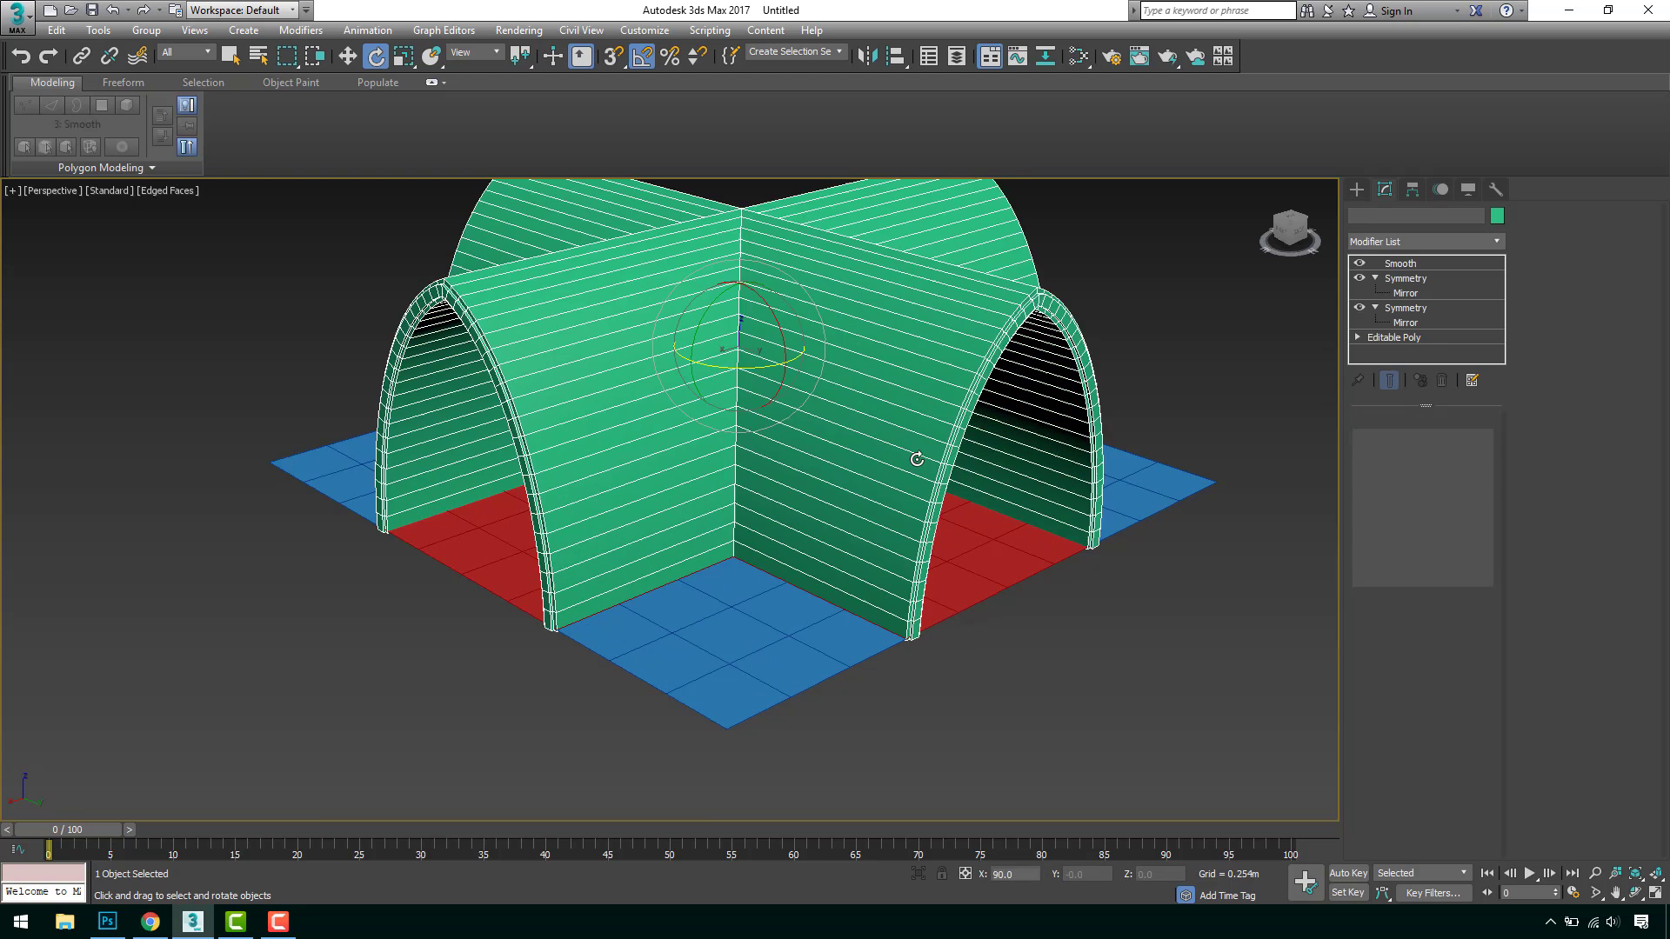
key("f")
key("z")
key("F3")
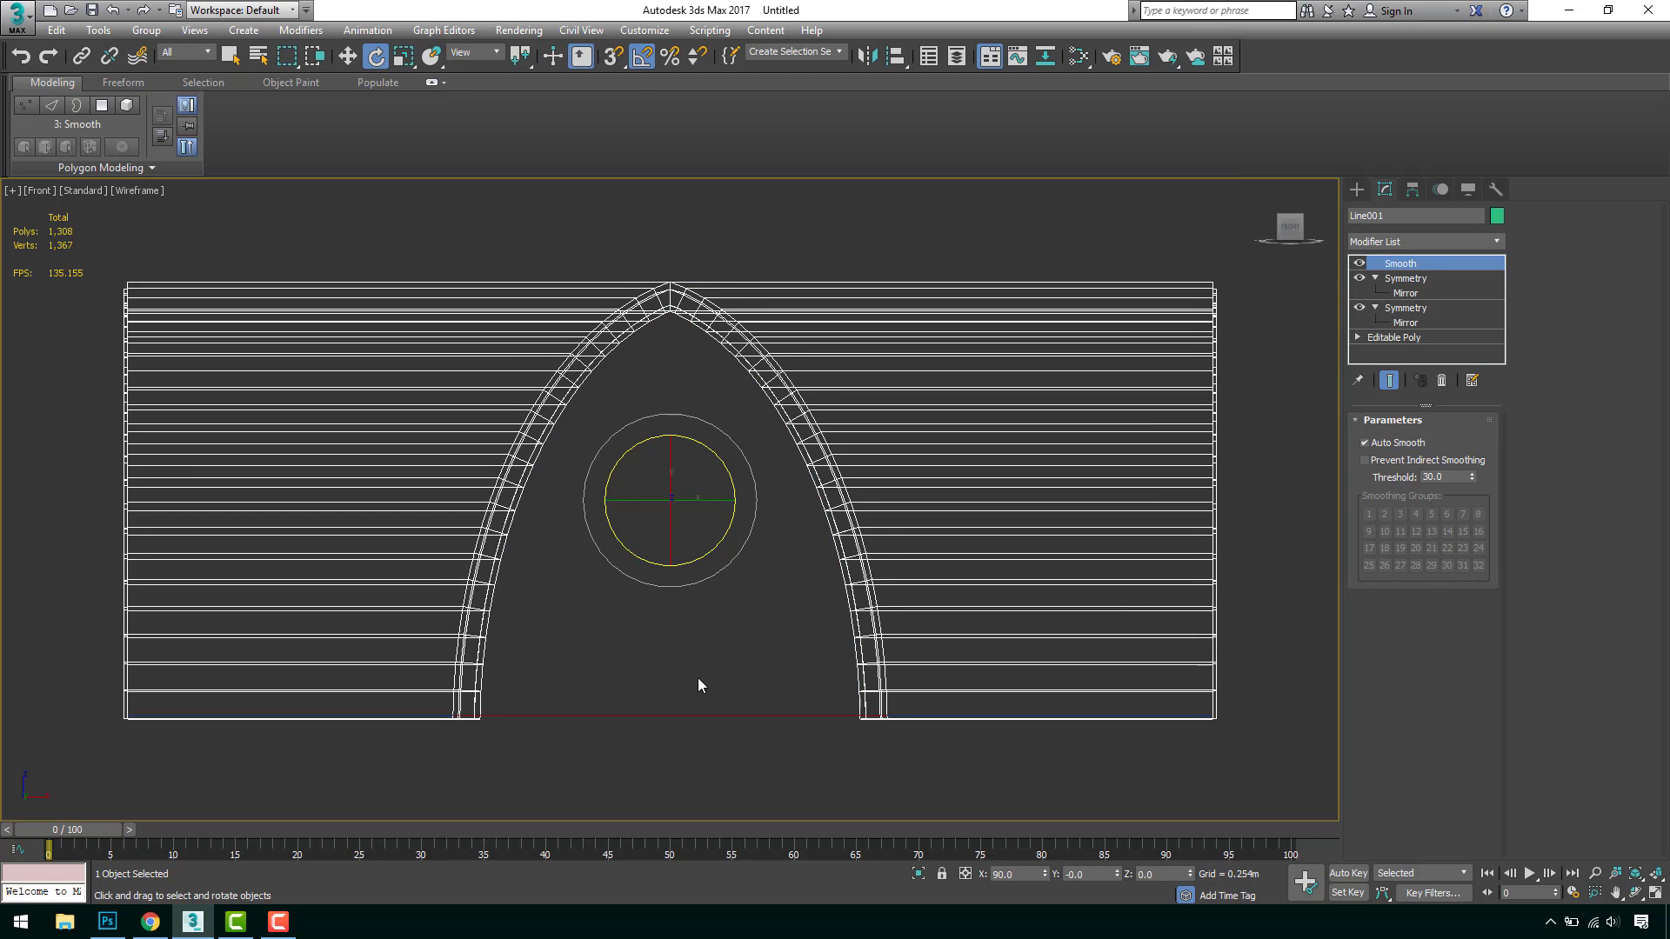
scroll(909, 581, "up", 10)
scroll(1000, 513, "up", 2)
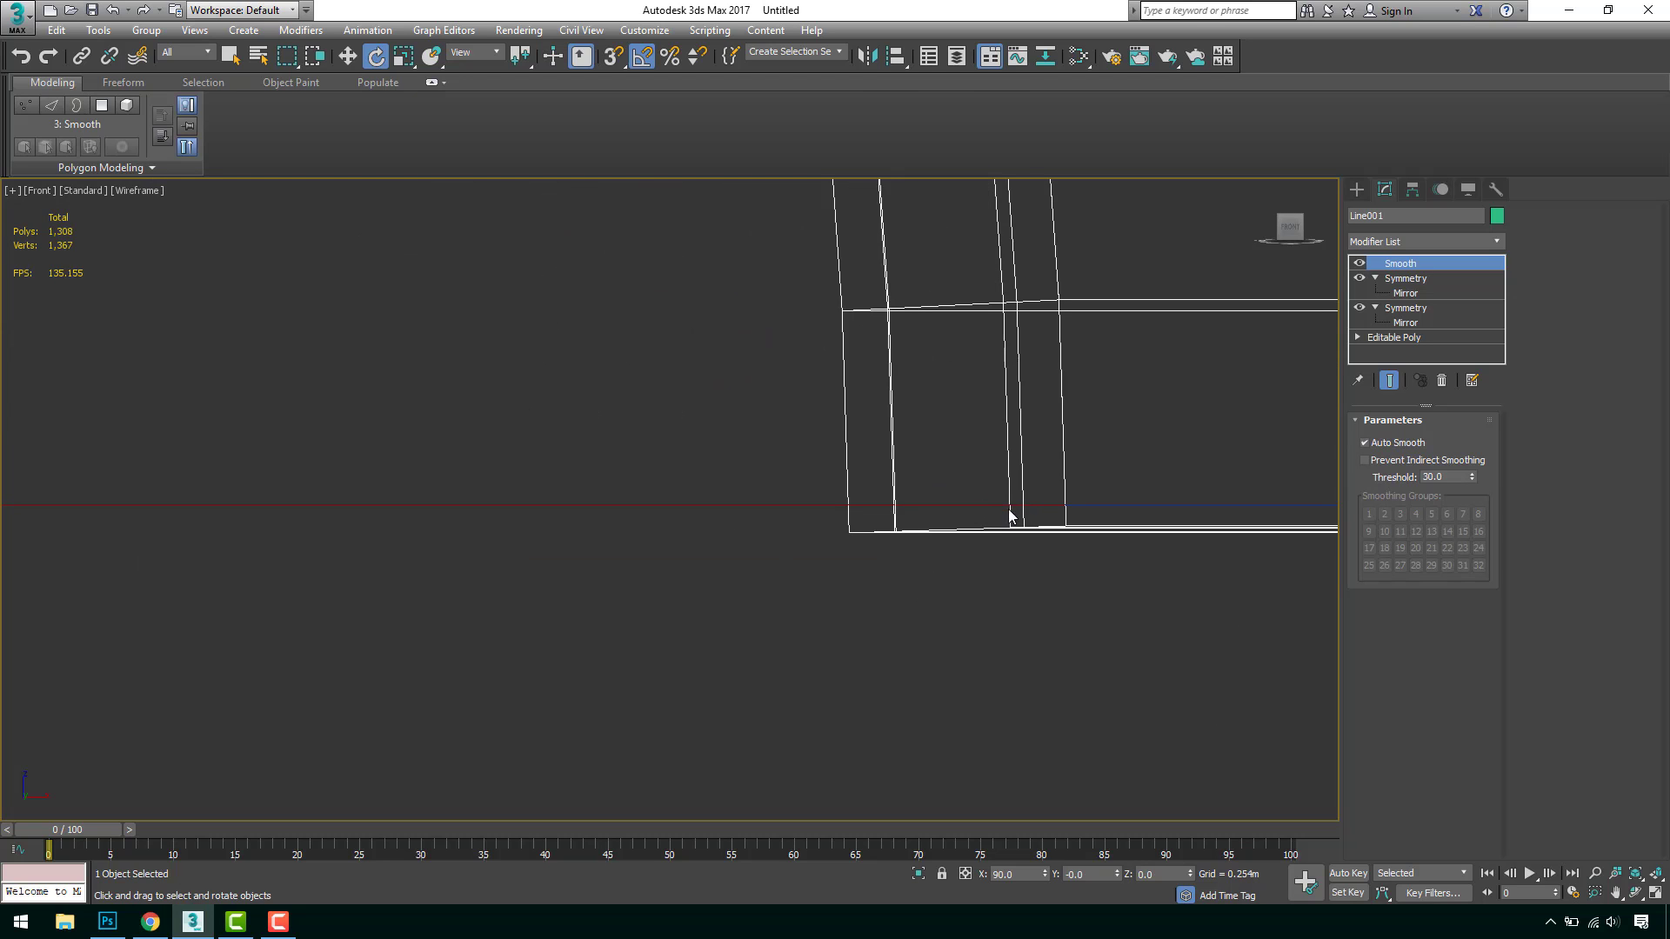
scroll(974, 495, "down", 10)
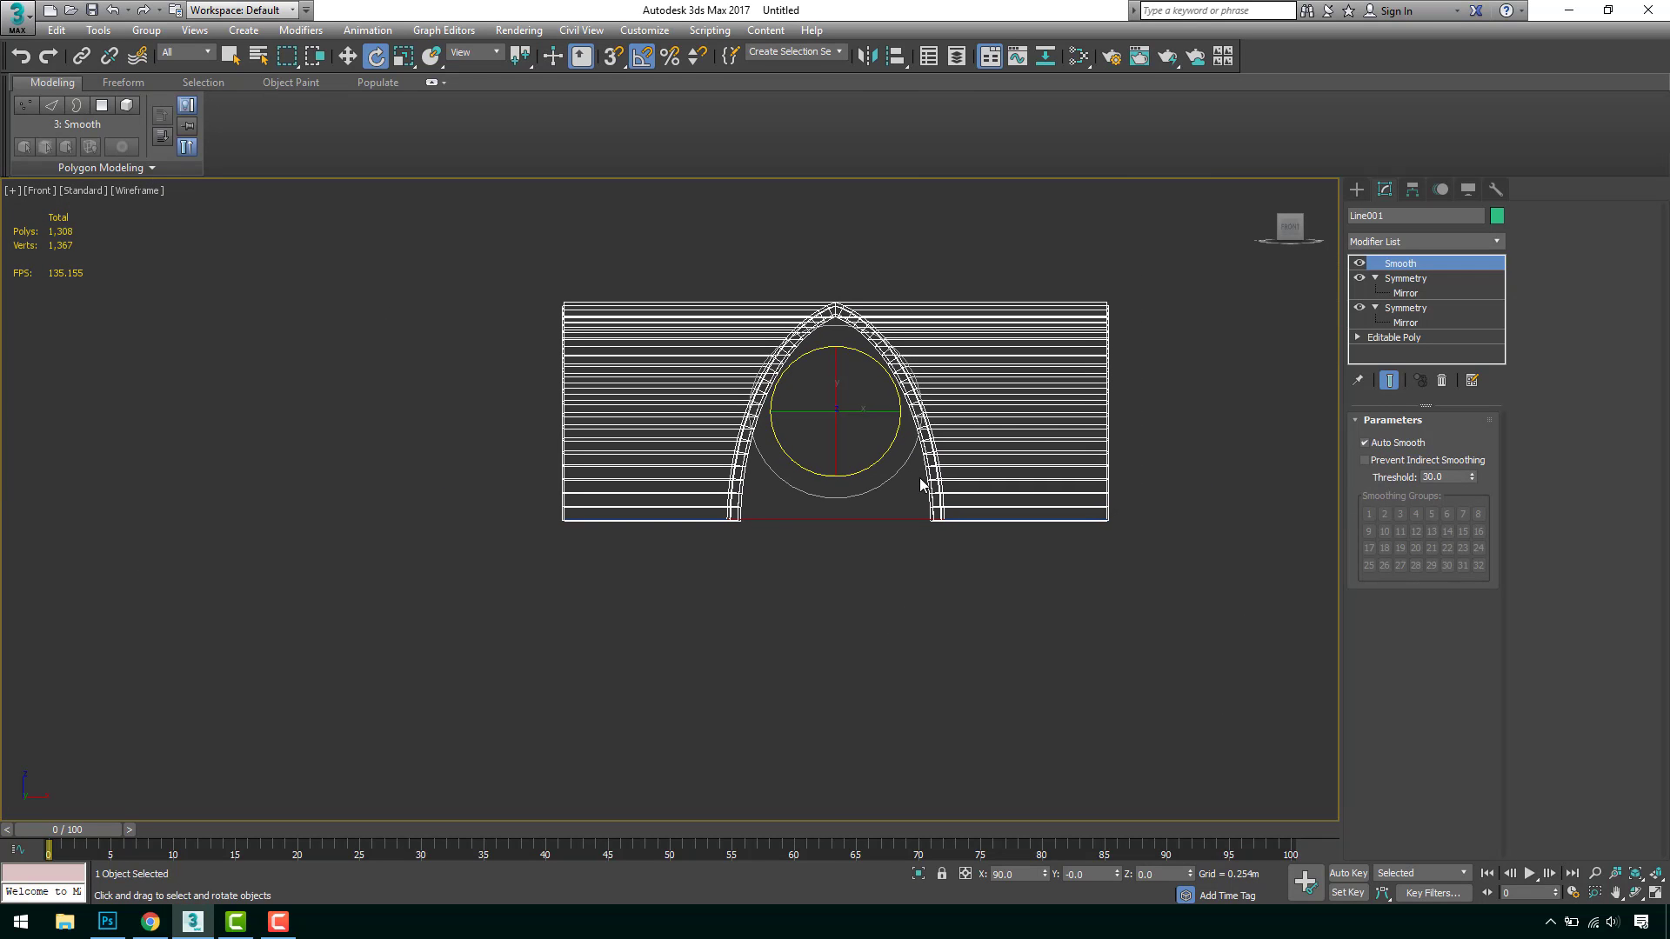
left_click(1444, 242)
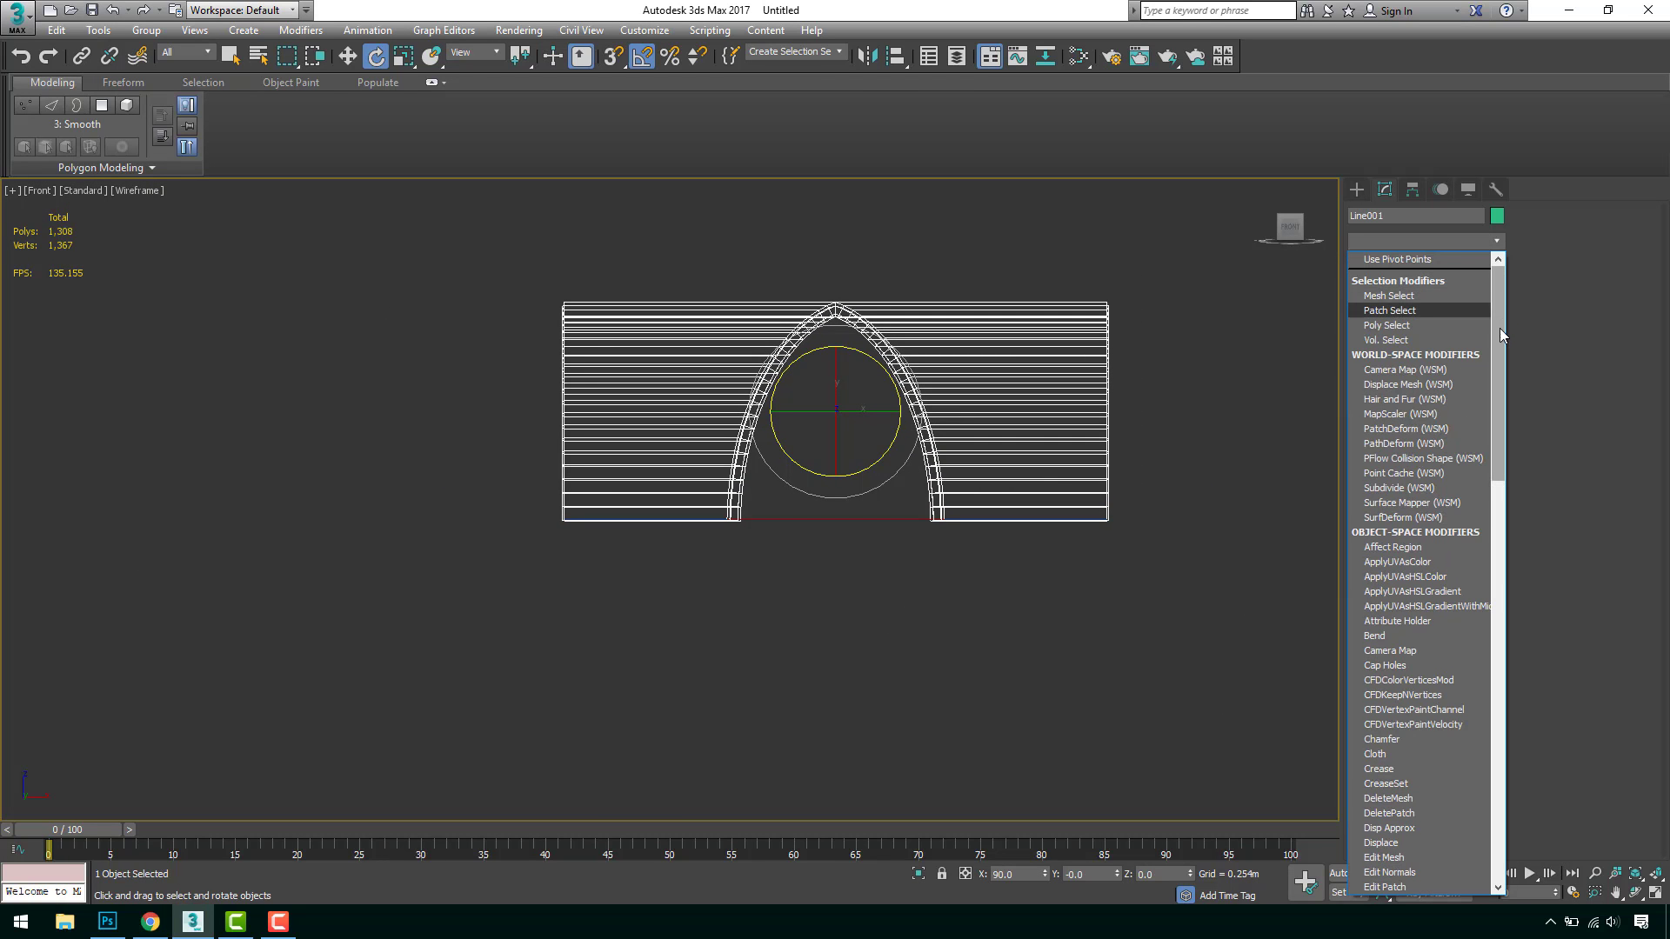
left_click_drag(1498, 306, 1500, 747)
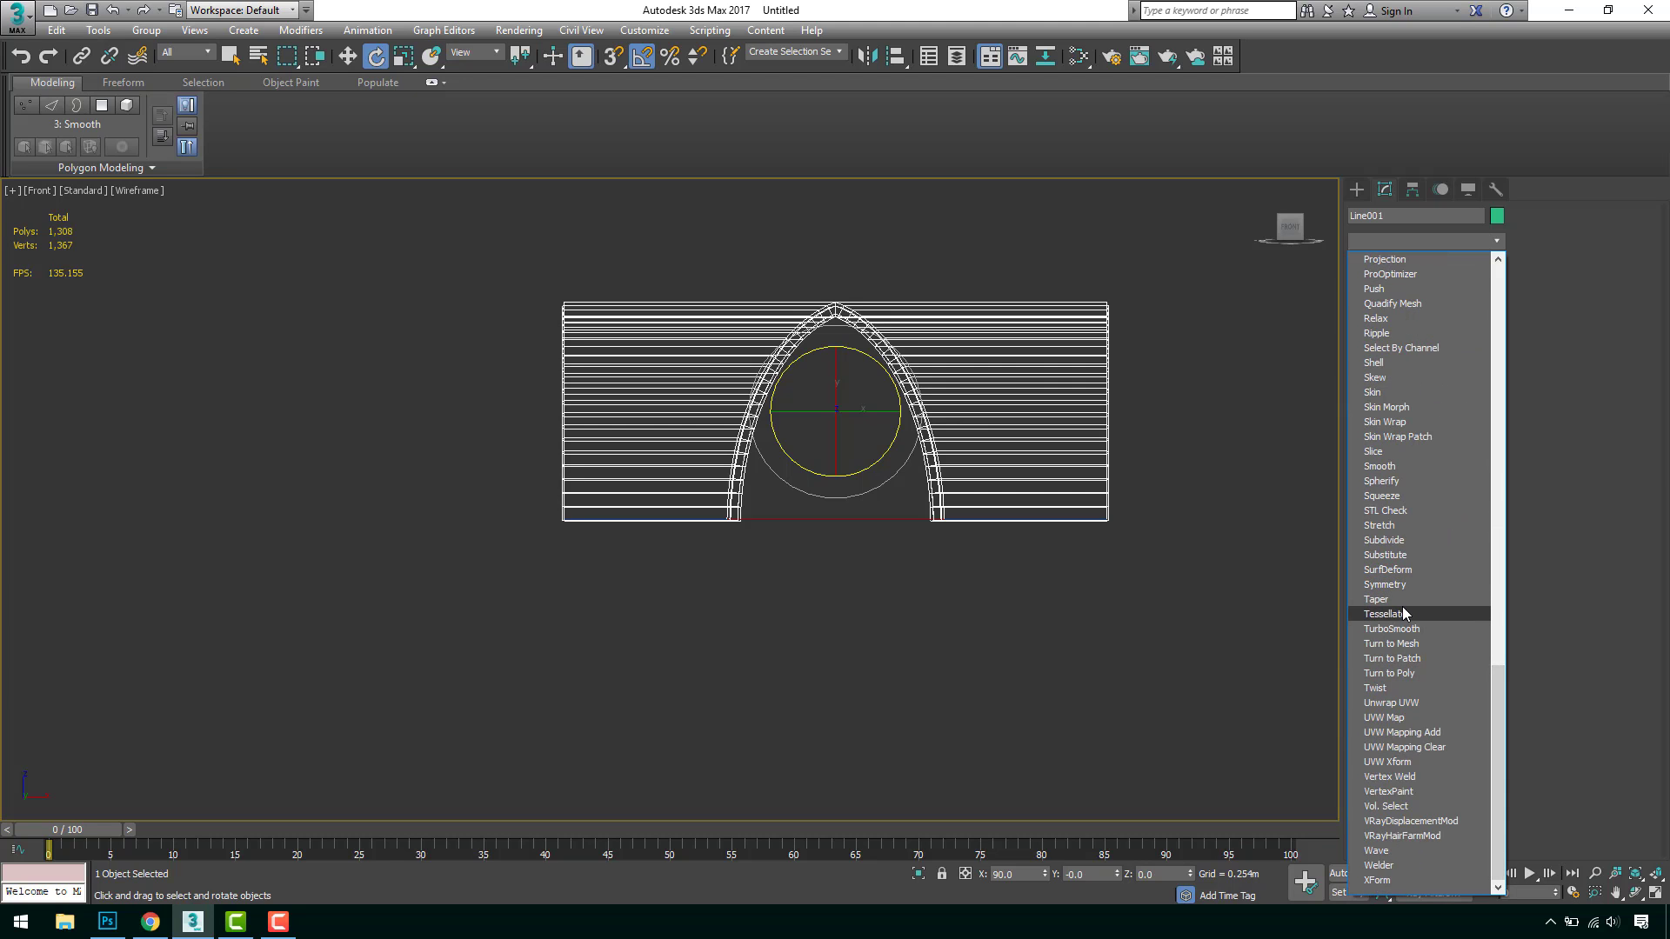
left_click(1313, 552)
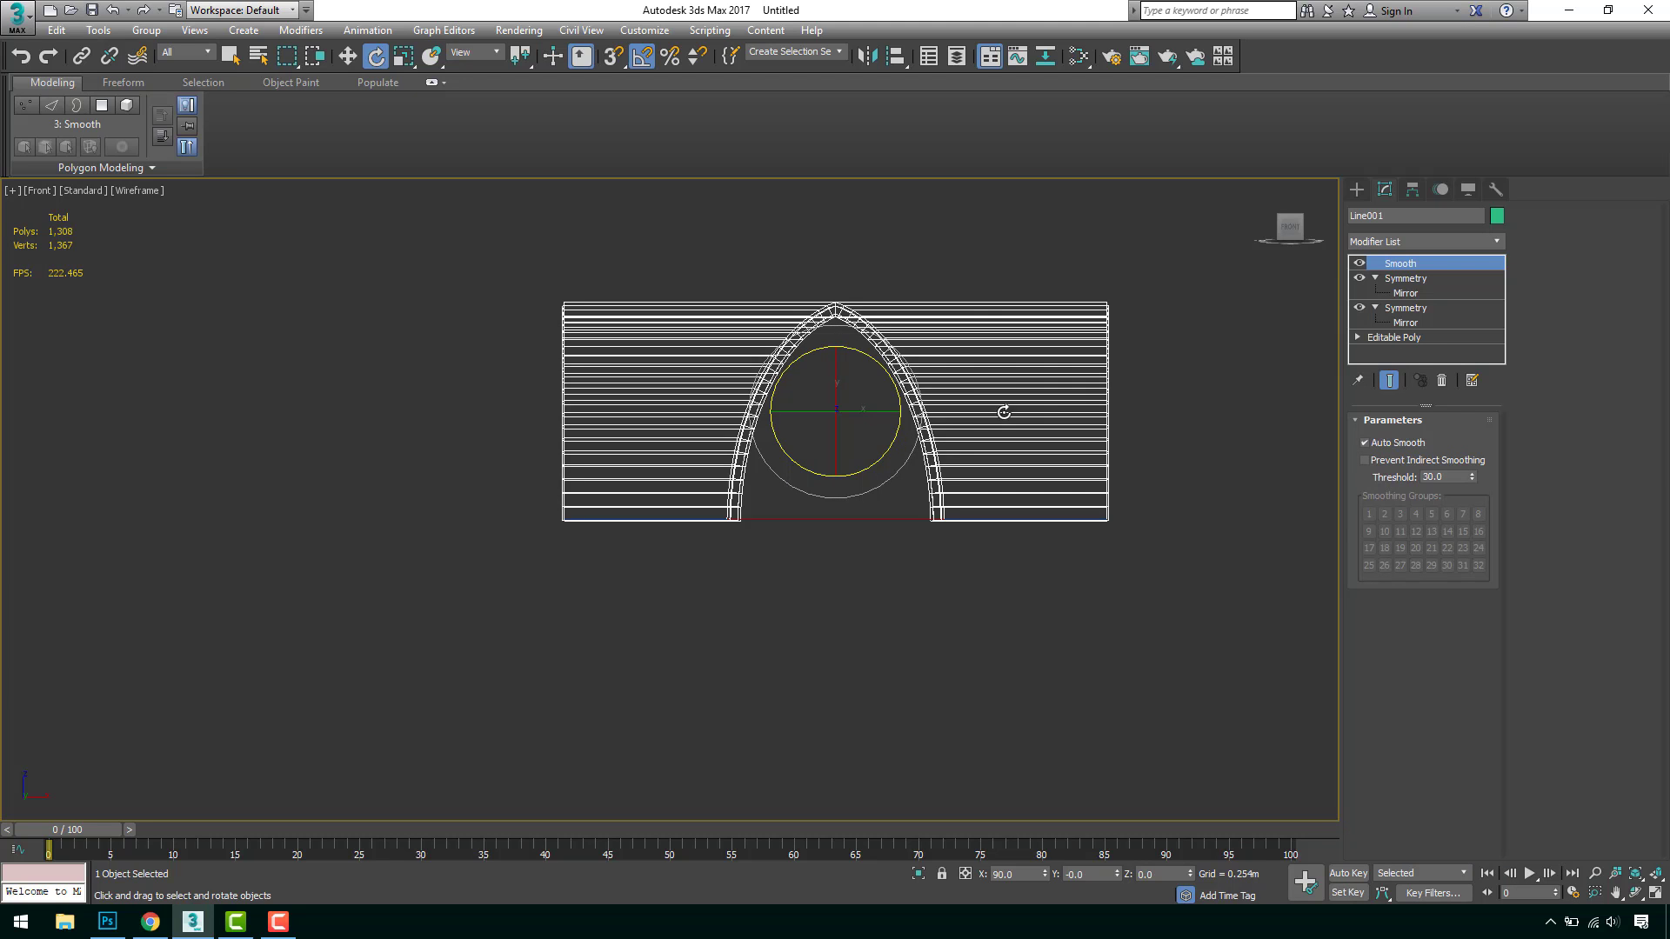
Review the vault at each level of the modifier stack from Editable Poly up to Smooth, and restore shaded display.
left_click(1400, 337)
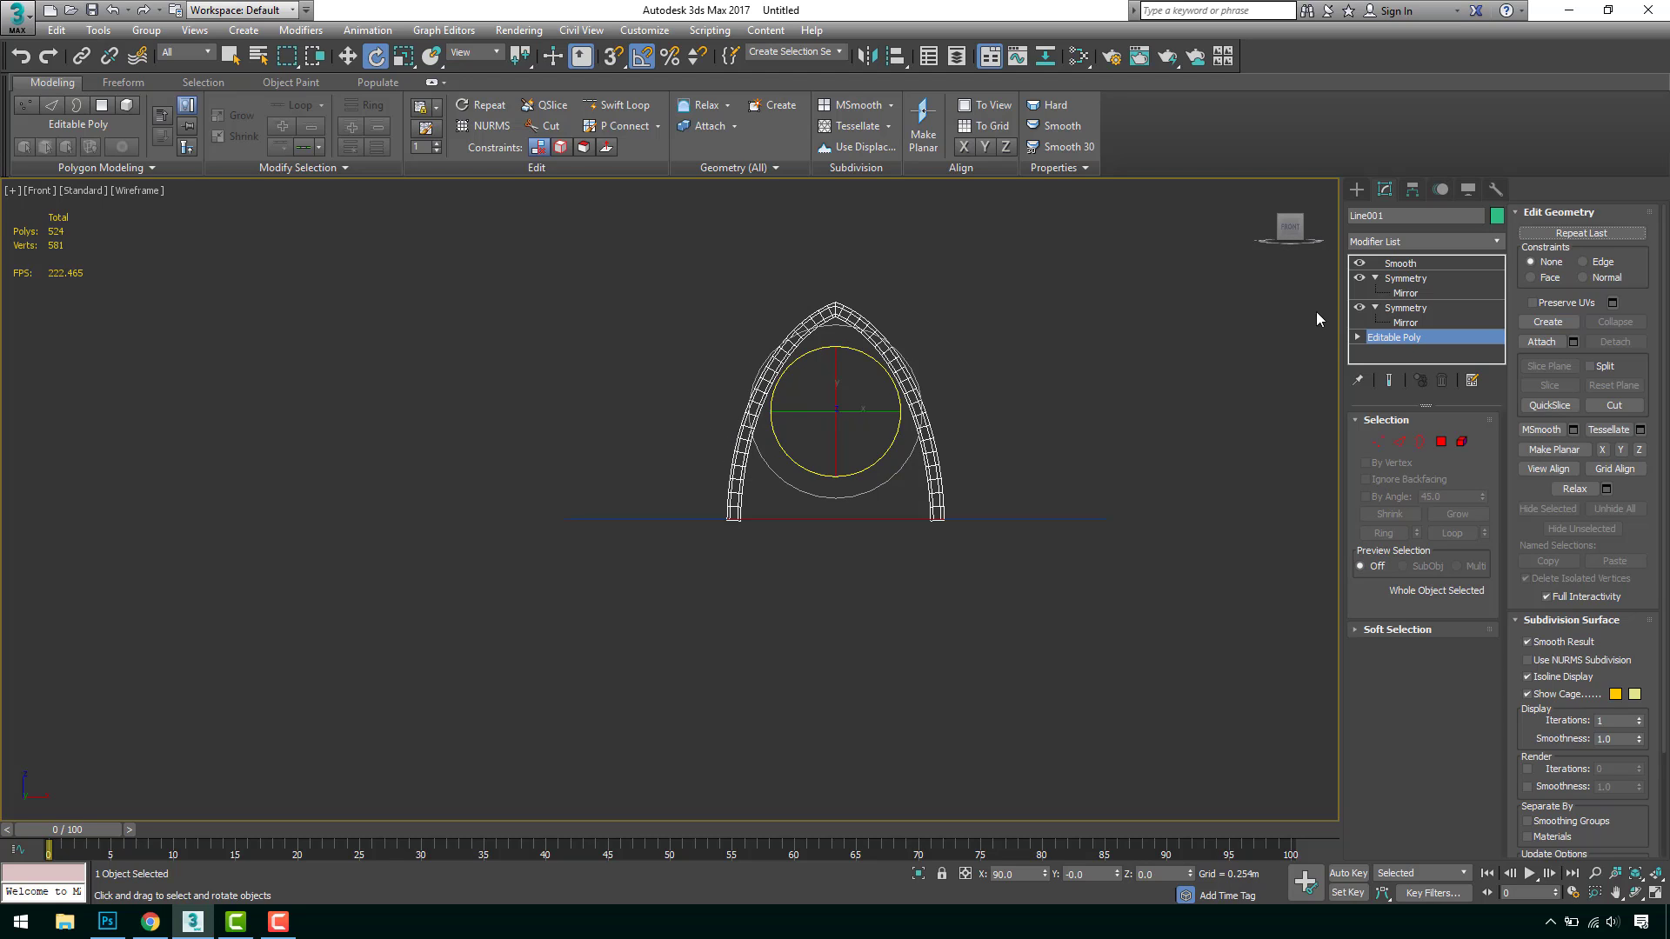
left_click(1402, 309)
left_click(1407, 278)
left_click(1402, 264)
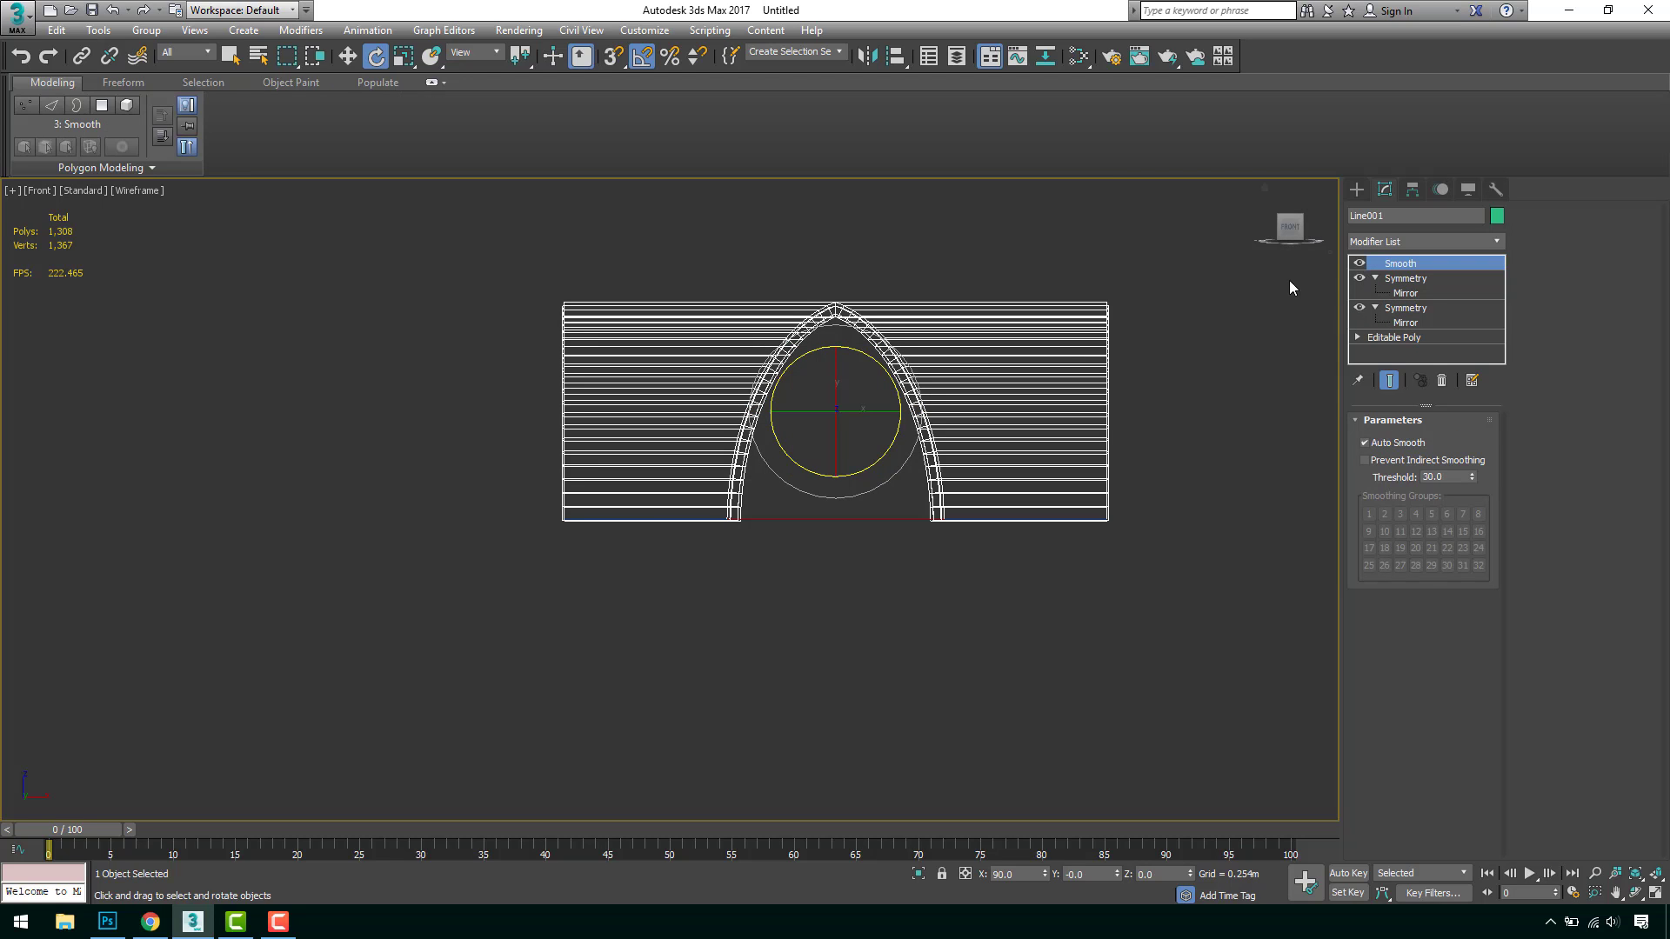
scroll(961, 359, "up", 3)
key("F3")
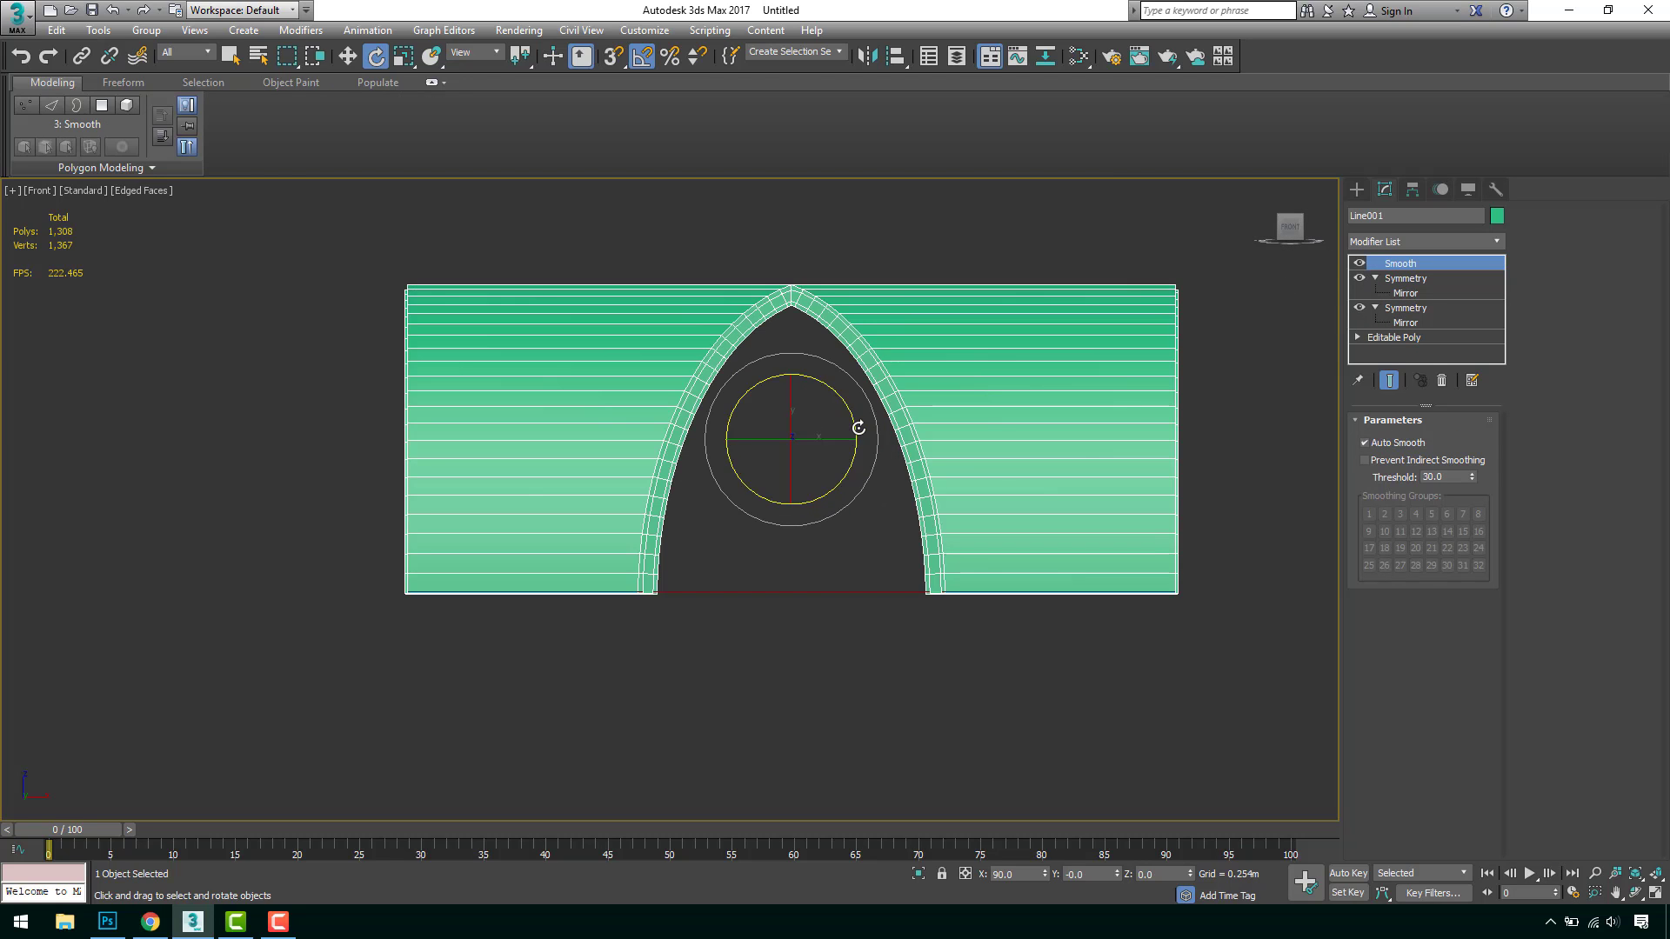
Insert a Slice modifier between the upper Symmetry and the Smooth modifier and frame the vault in perspective.
left_click(1409, 278)
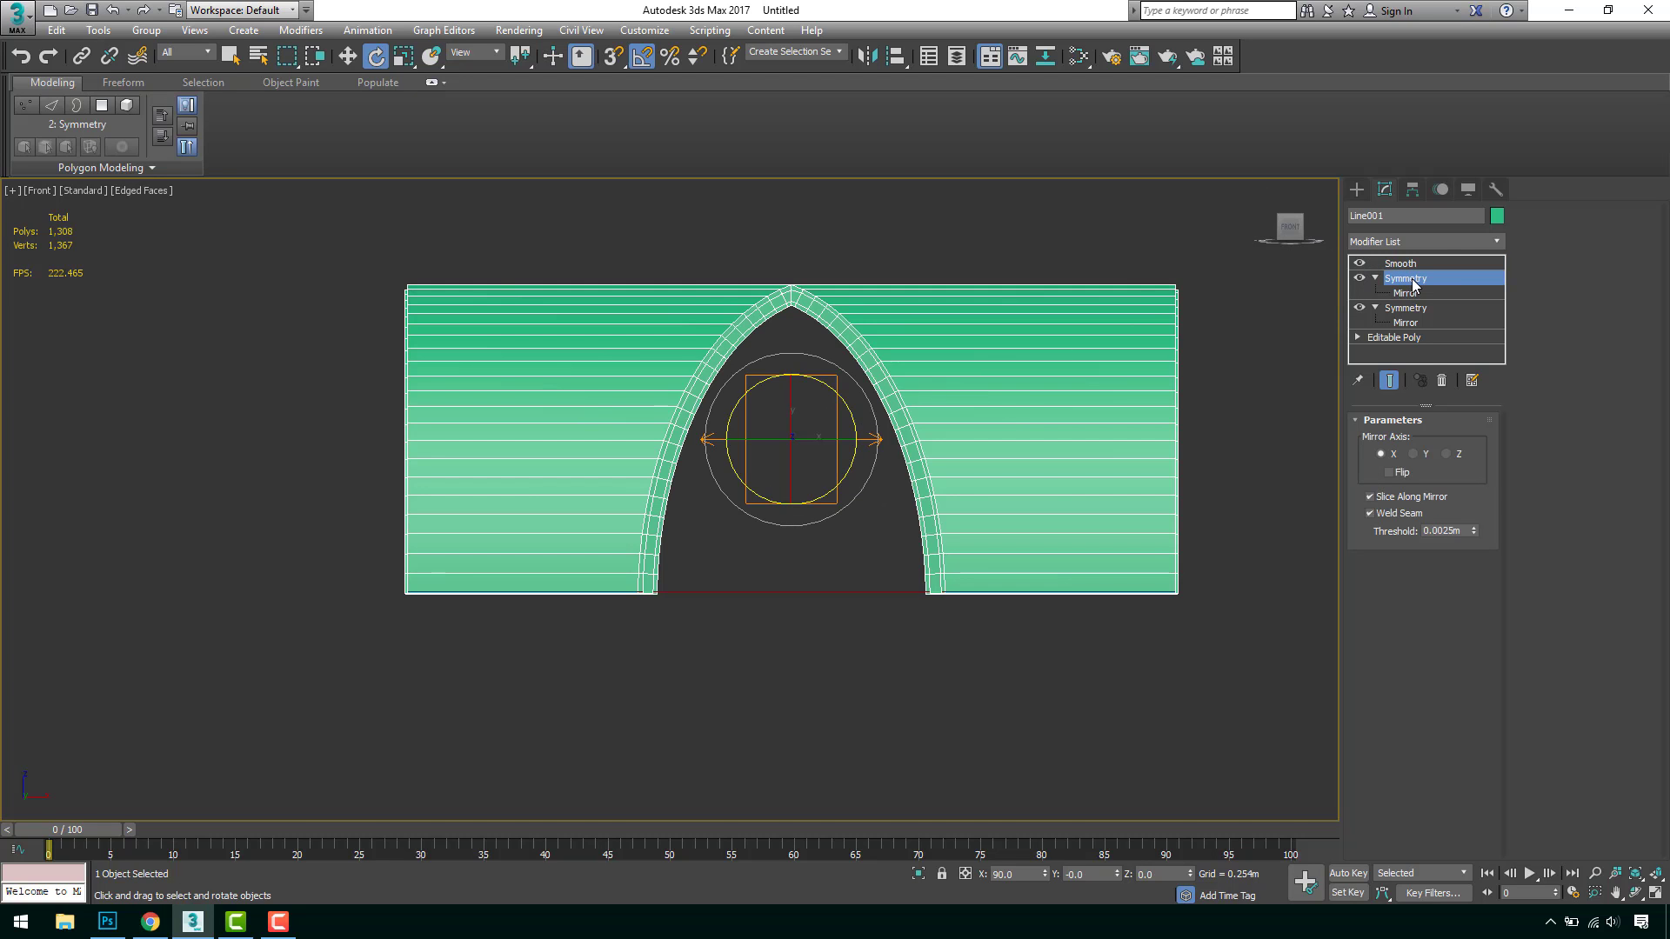
left_click(1476, 241)
left_click_drag(1499, 278, 1543, 692)
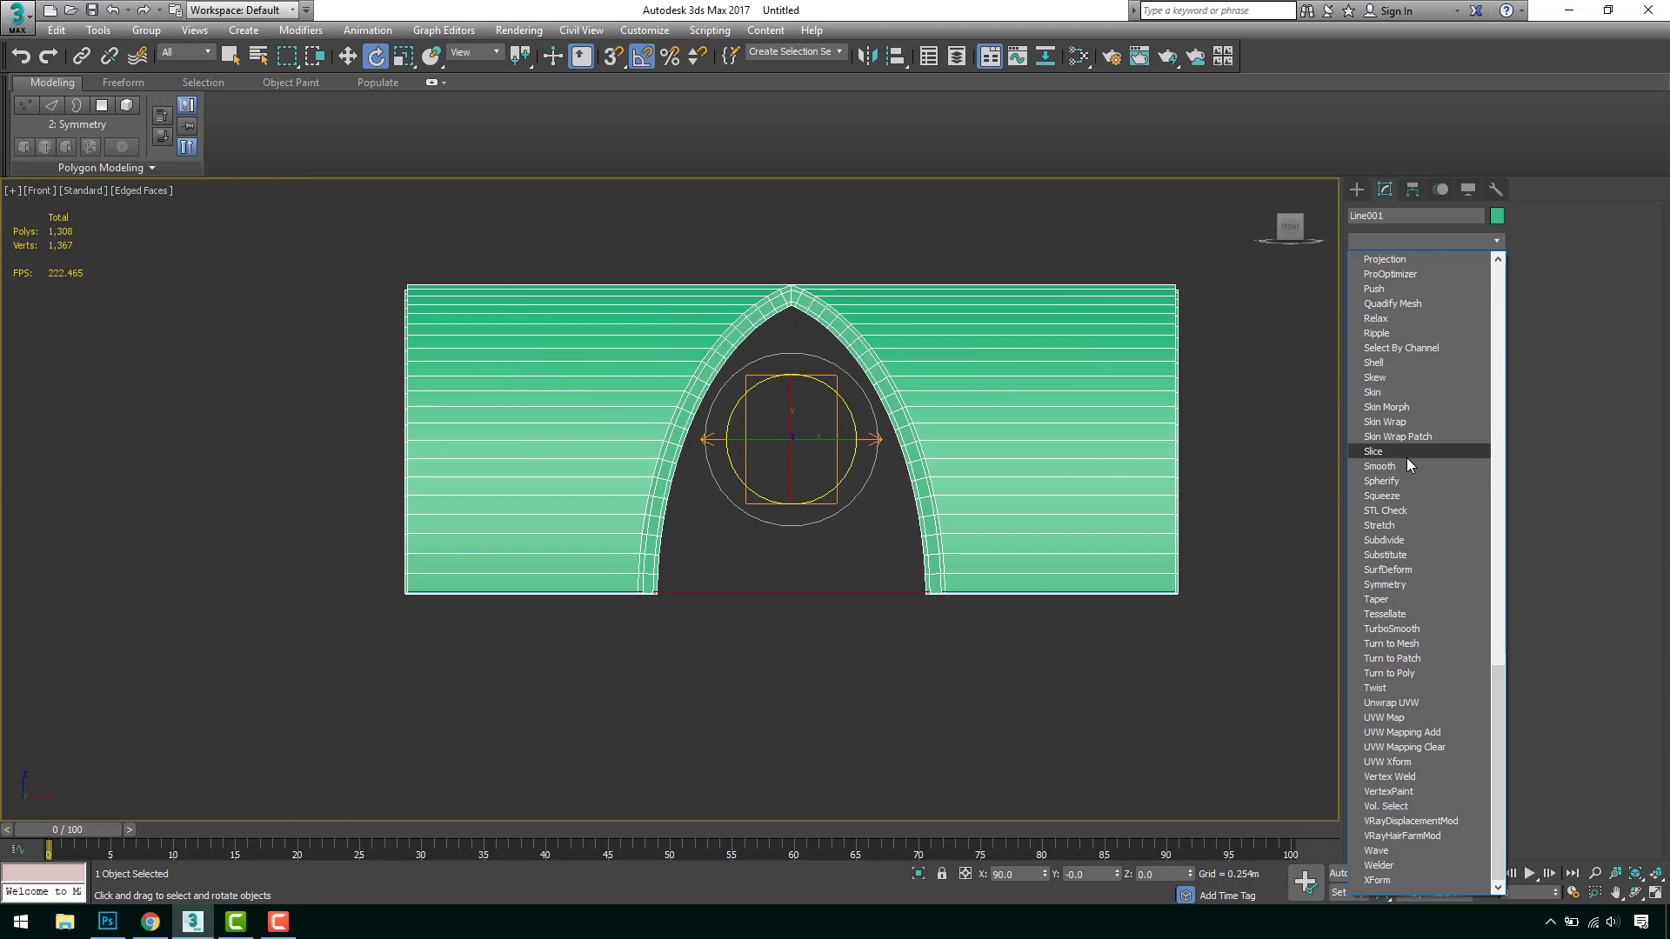
left_click(1407, 457)
scroll(1070, 443, "down", 4)
key("p")
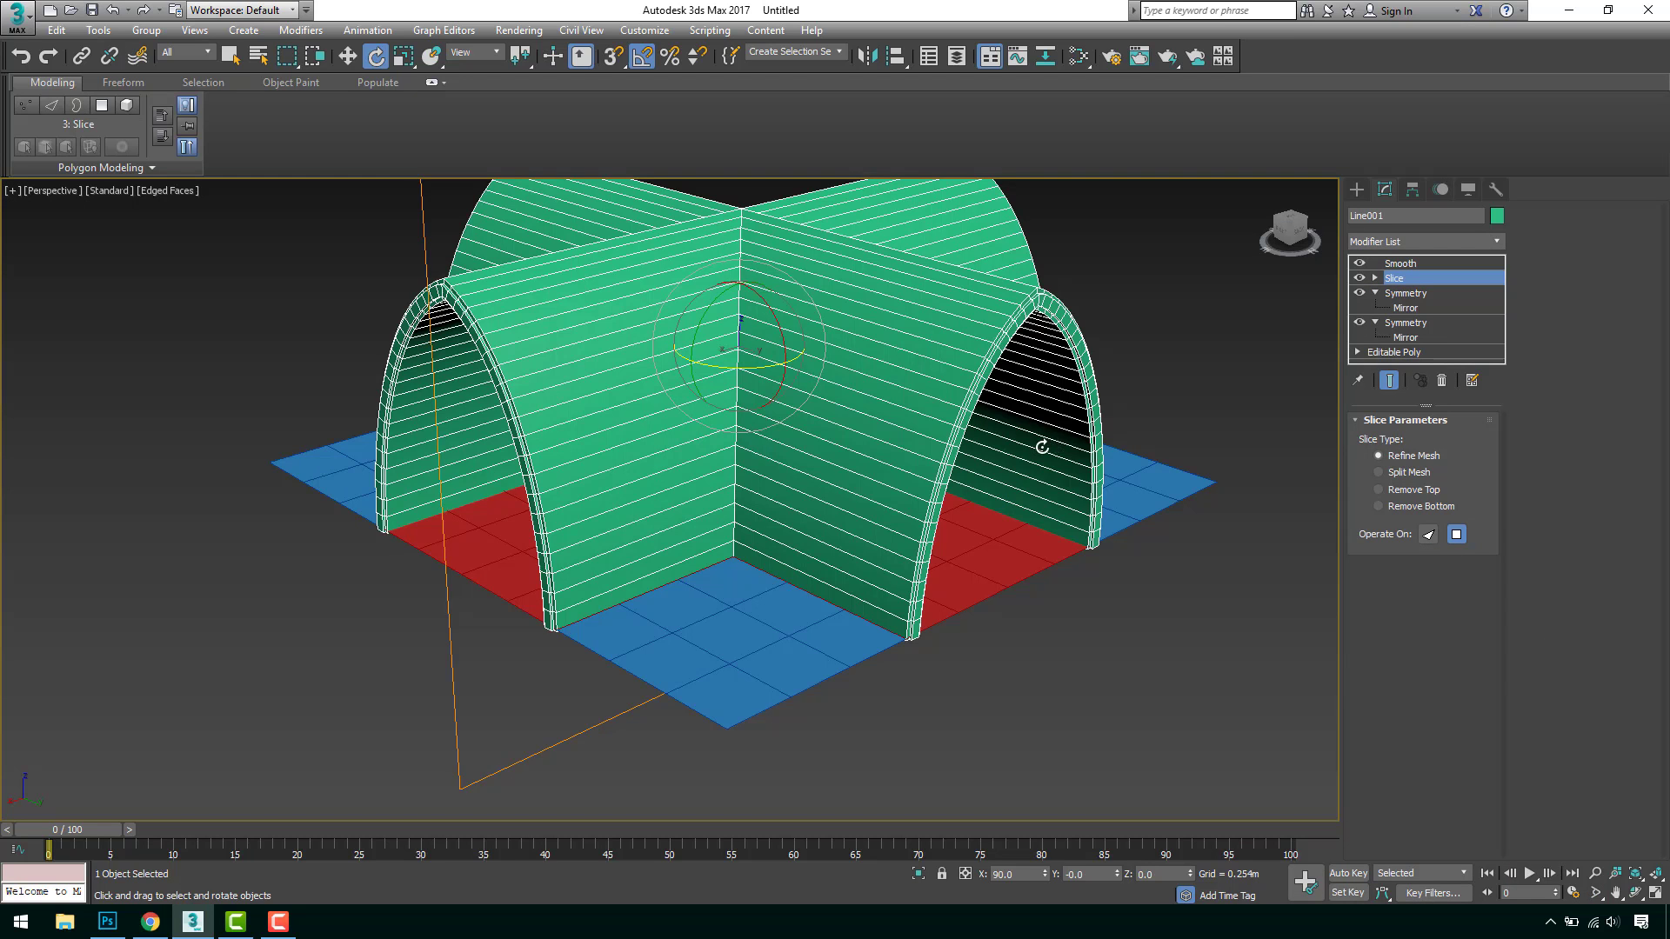
key("z")
middle_click_drag(1035, 440, 1058, 471, "alt")
Set the slice type to Remove Top and rotate the slice plane 90° so it lies horizontally.
left_click(1375, 278)
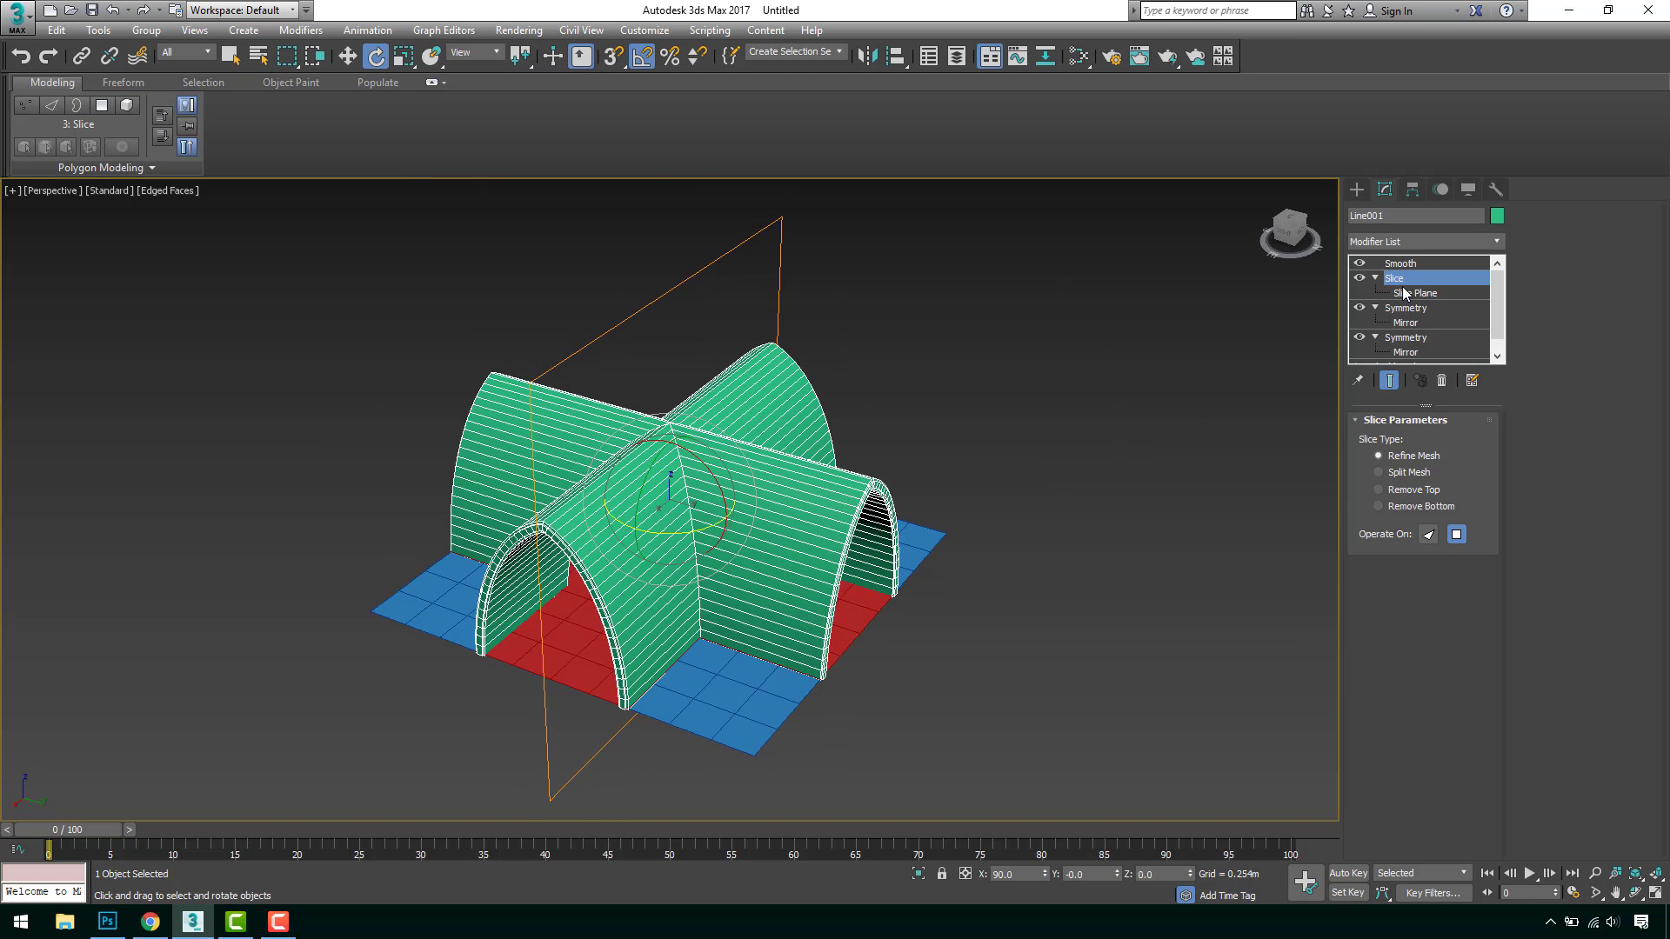
left_click(1411, 293)
left_click(1417, 490)
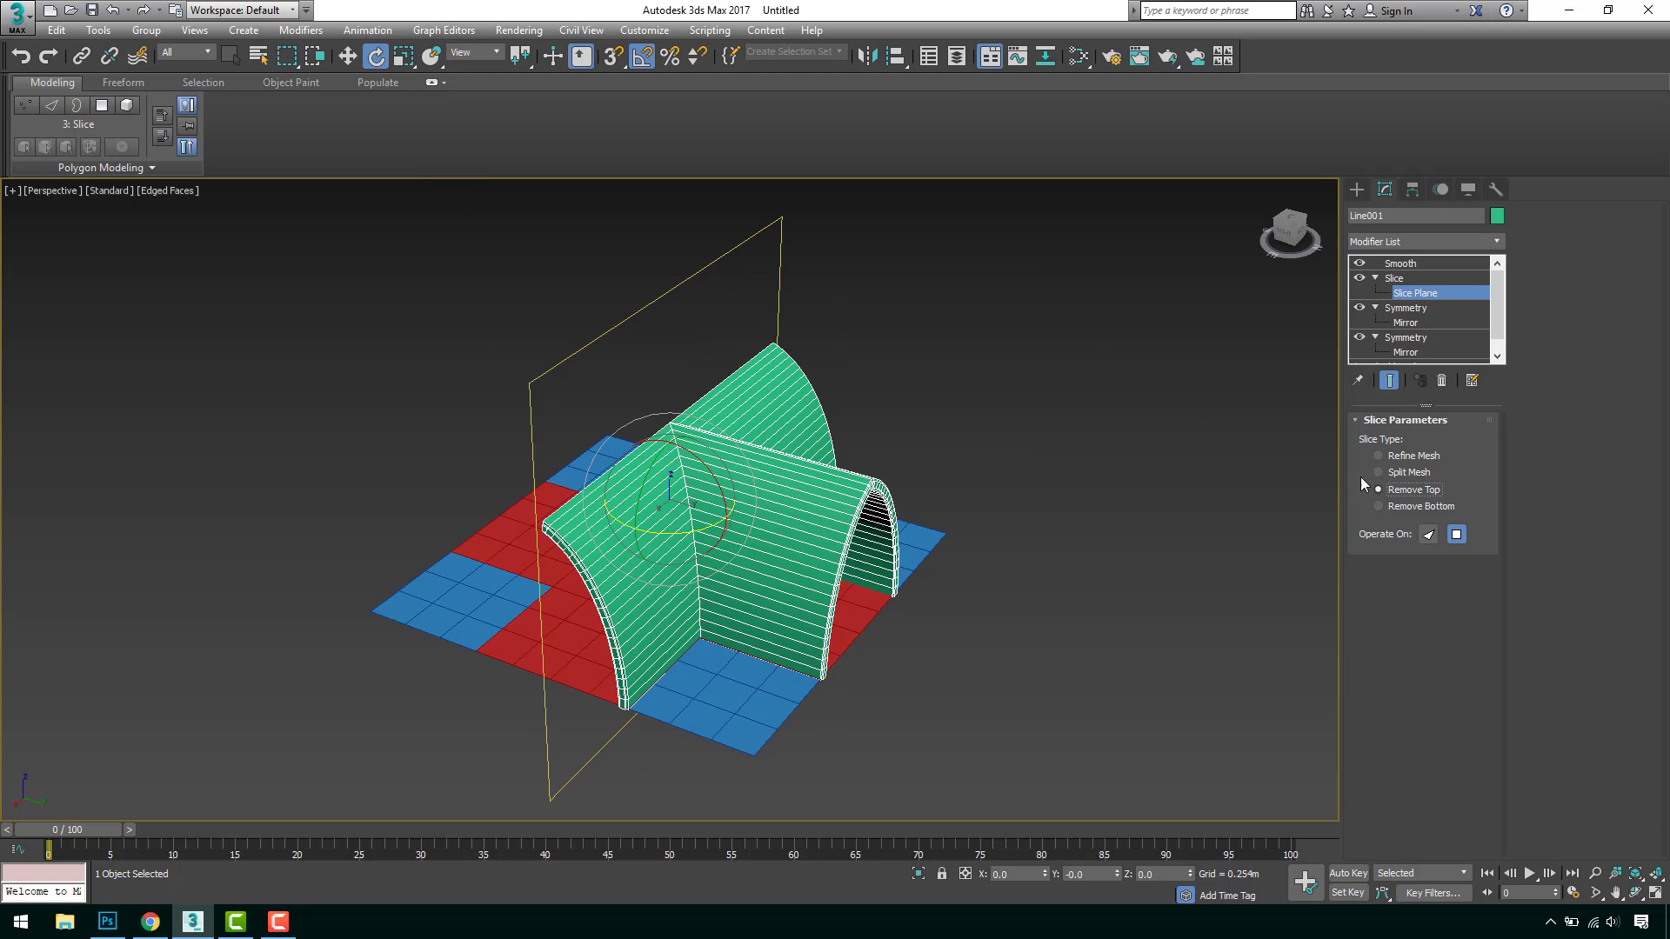
middle_click_drag(983, 503, 929, 474, "alt")
key("w")
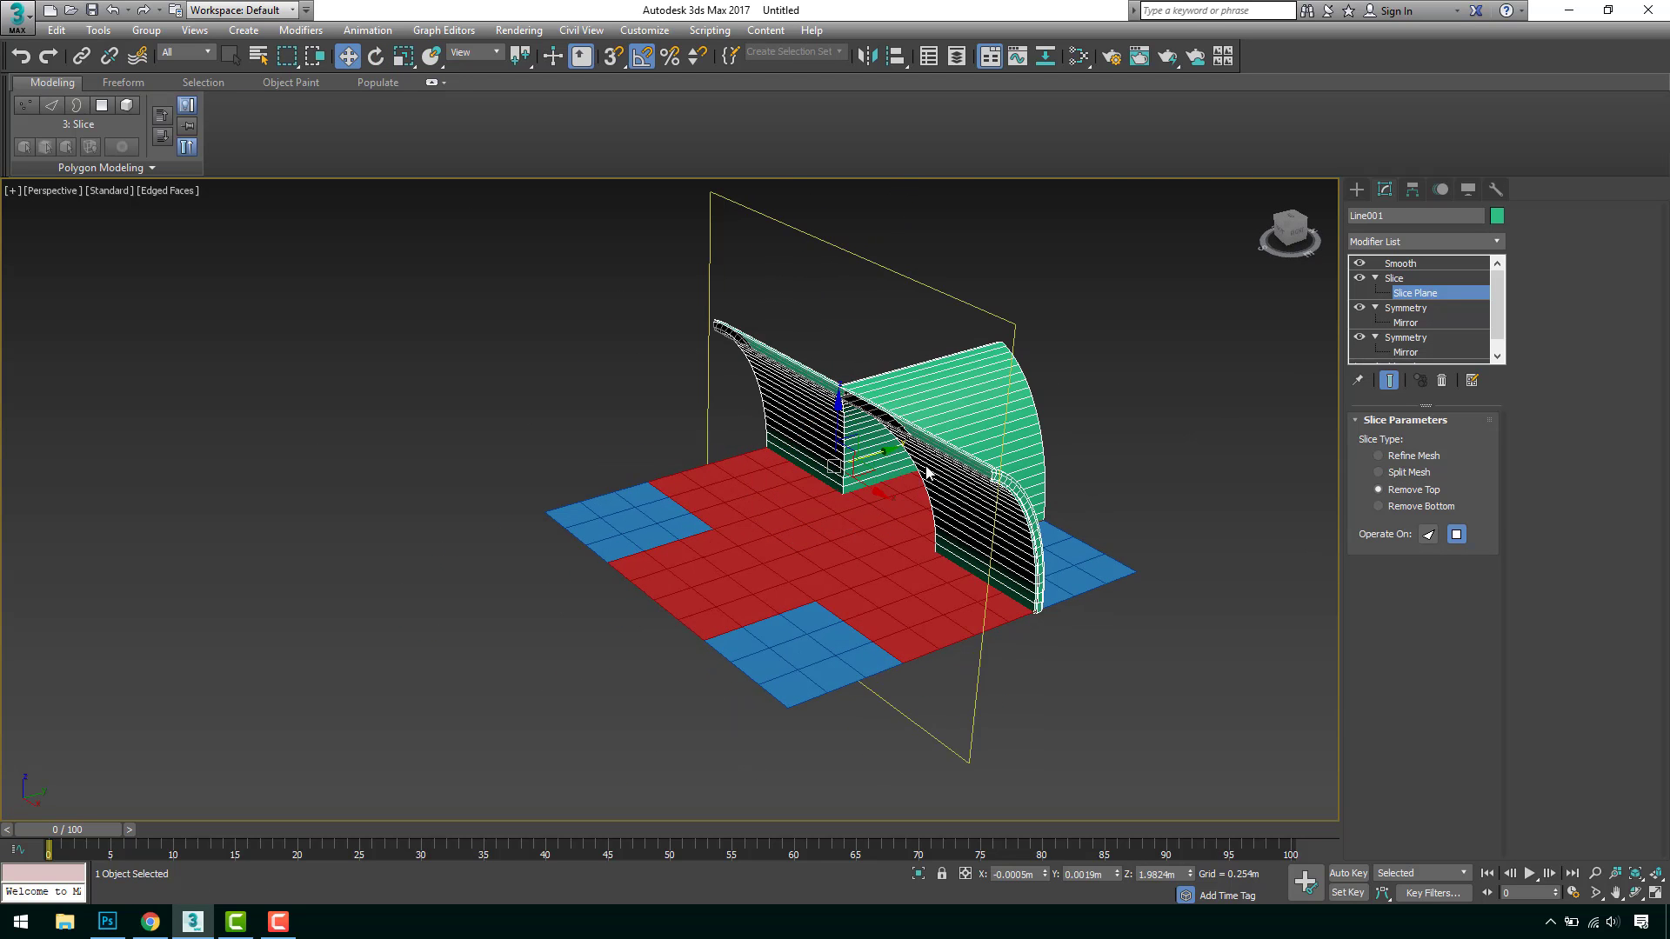
left_click_drag(865, 462, 815, 489)
key("e")
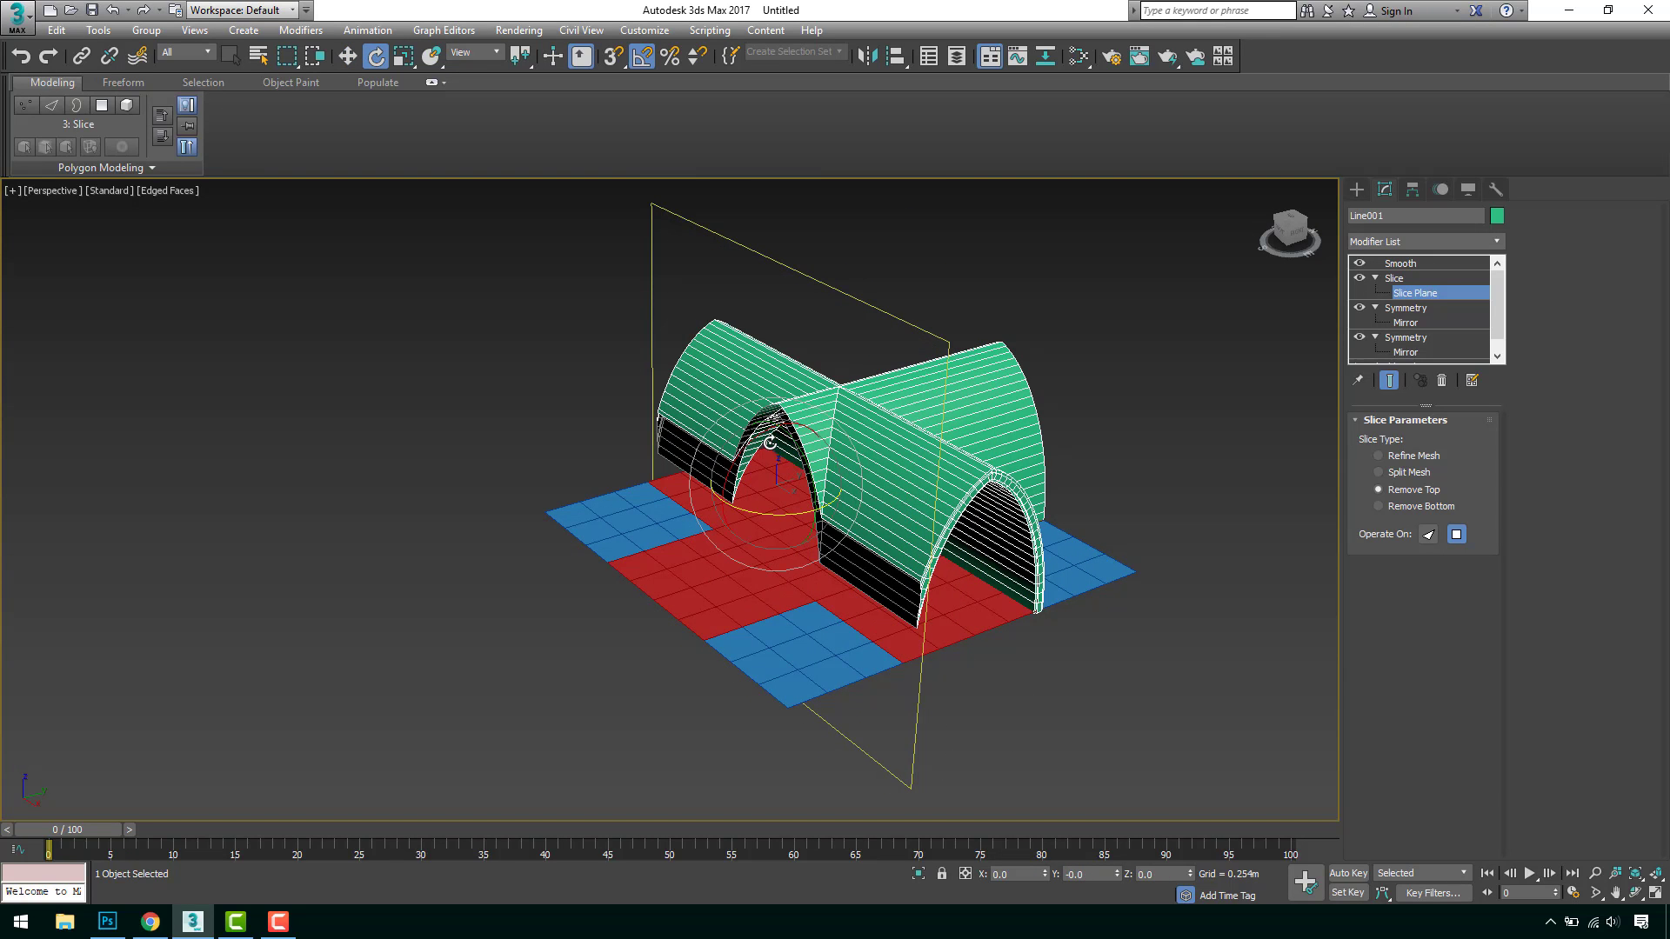
left_click_drag(752, 442, 704, 506)
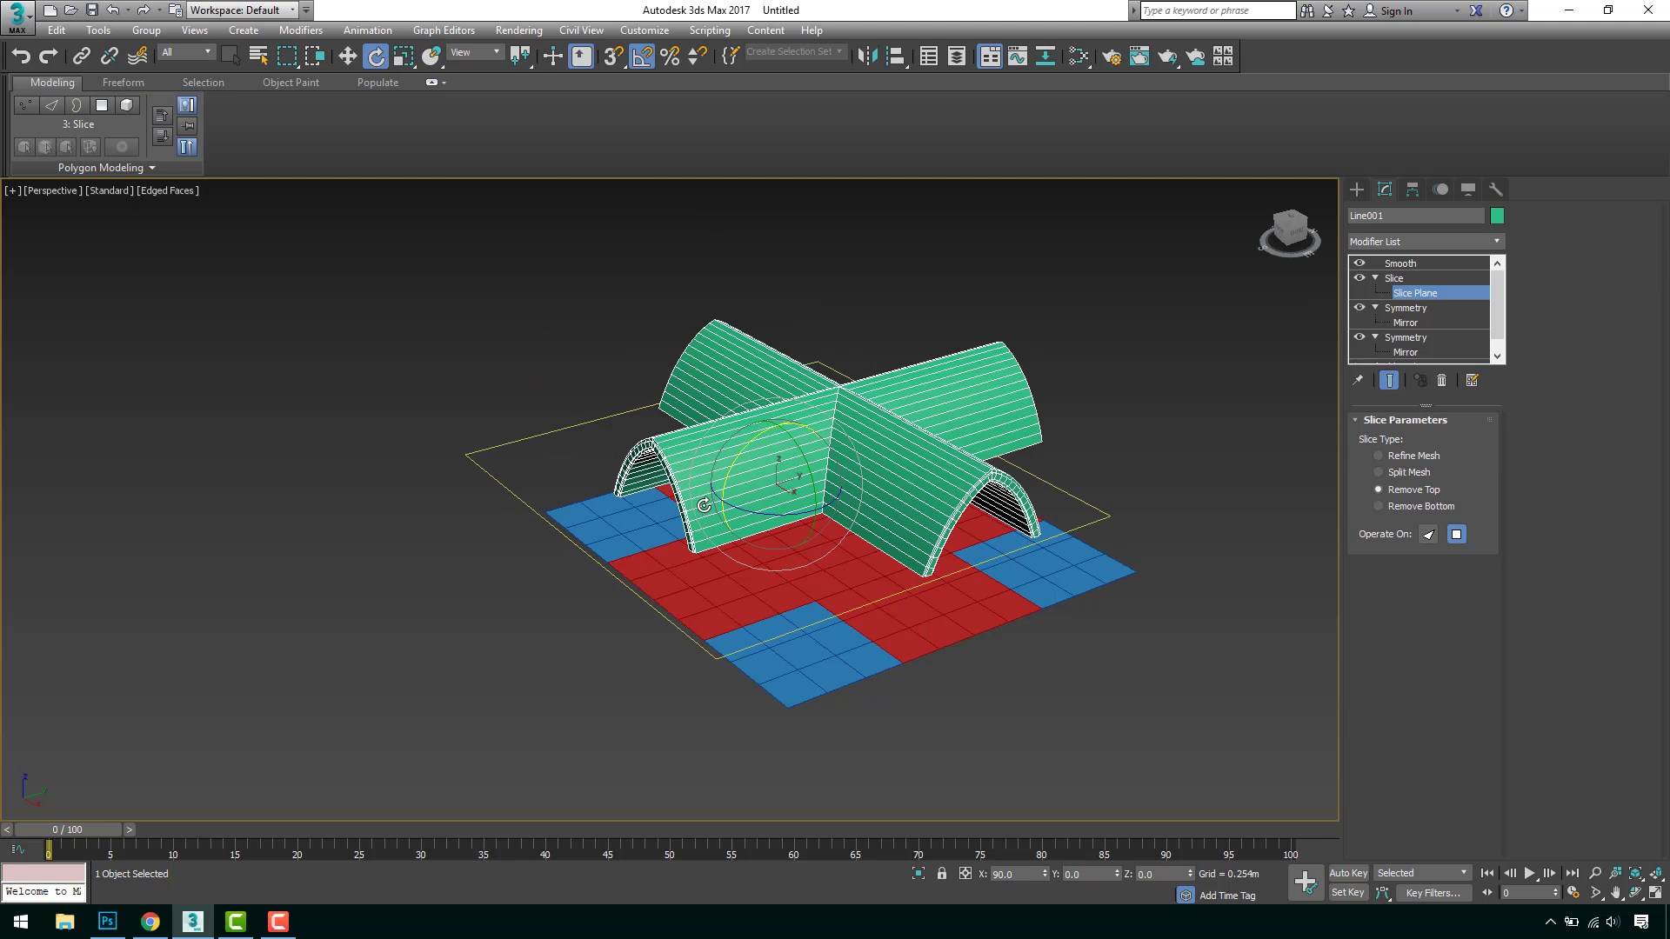
Lower the slice plane to Z 0 at floor level and recentre it along Y to about 0.06 m.
middle_click_drag(936, 467, 799, 472, "alt")
key("w")
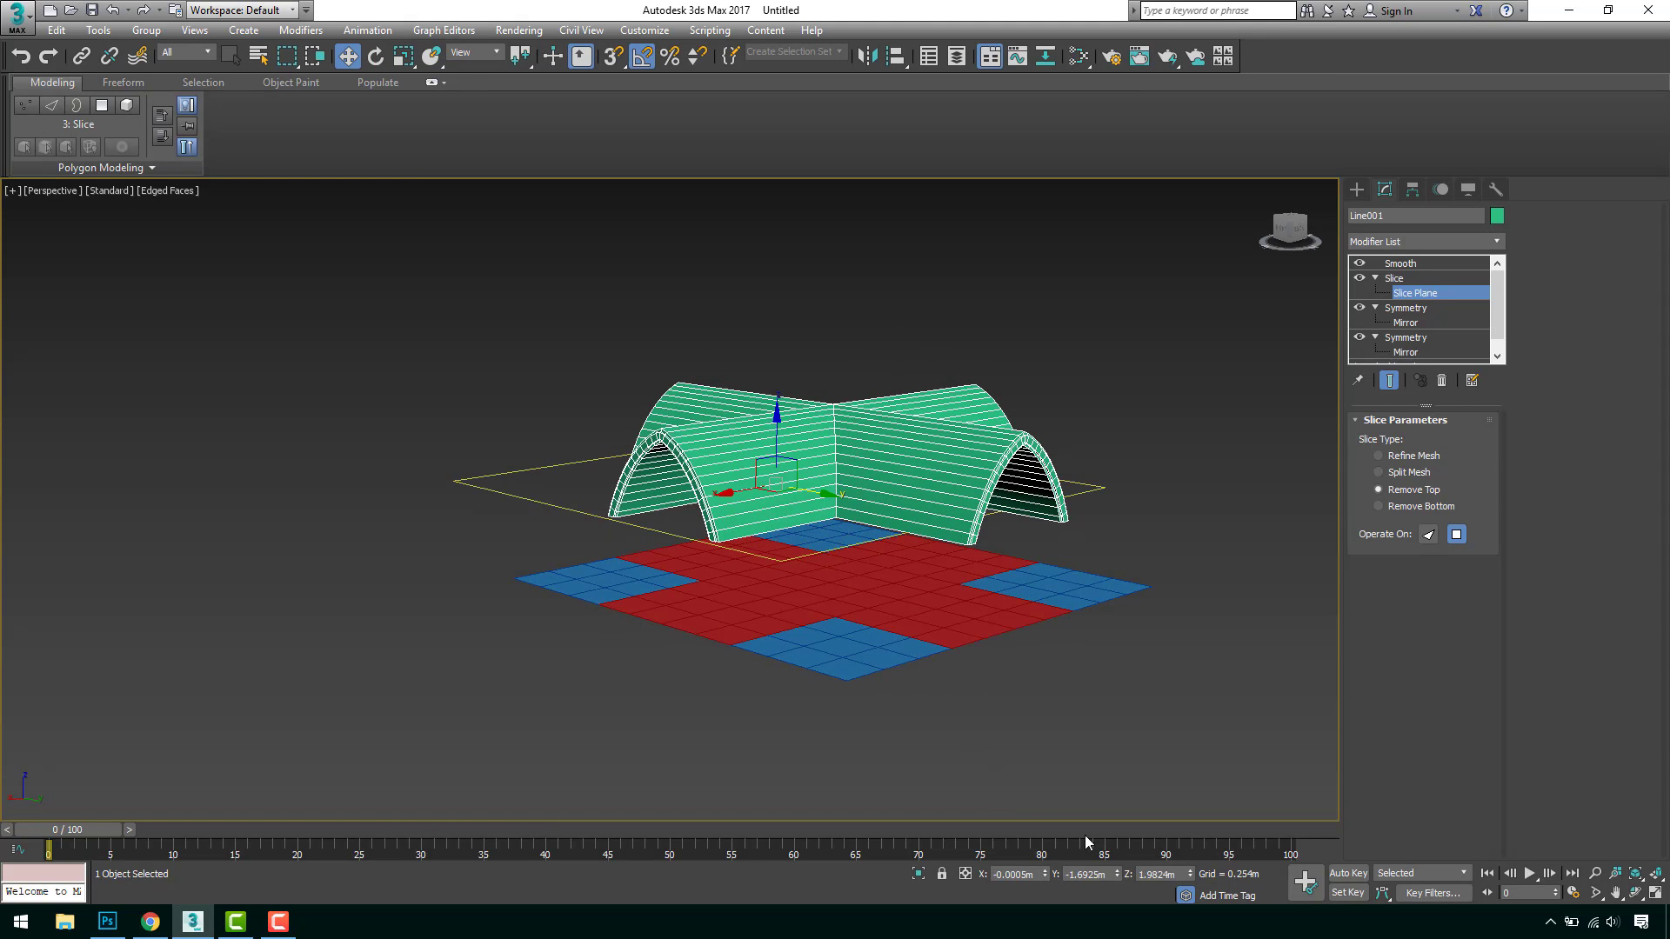
right_click(1189, 873)
middle_click_drag(1001, 765, 830, 582, "alt")
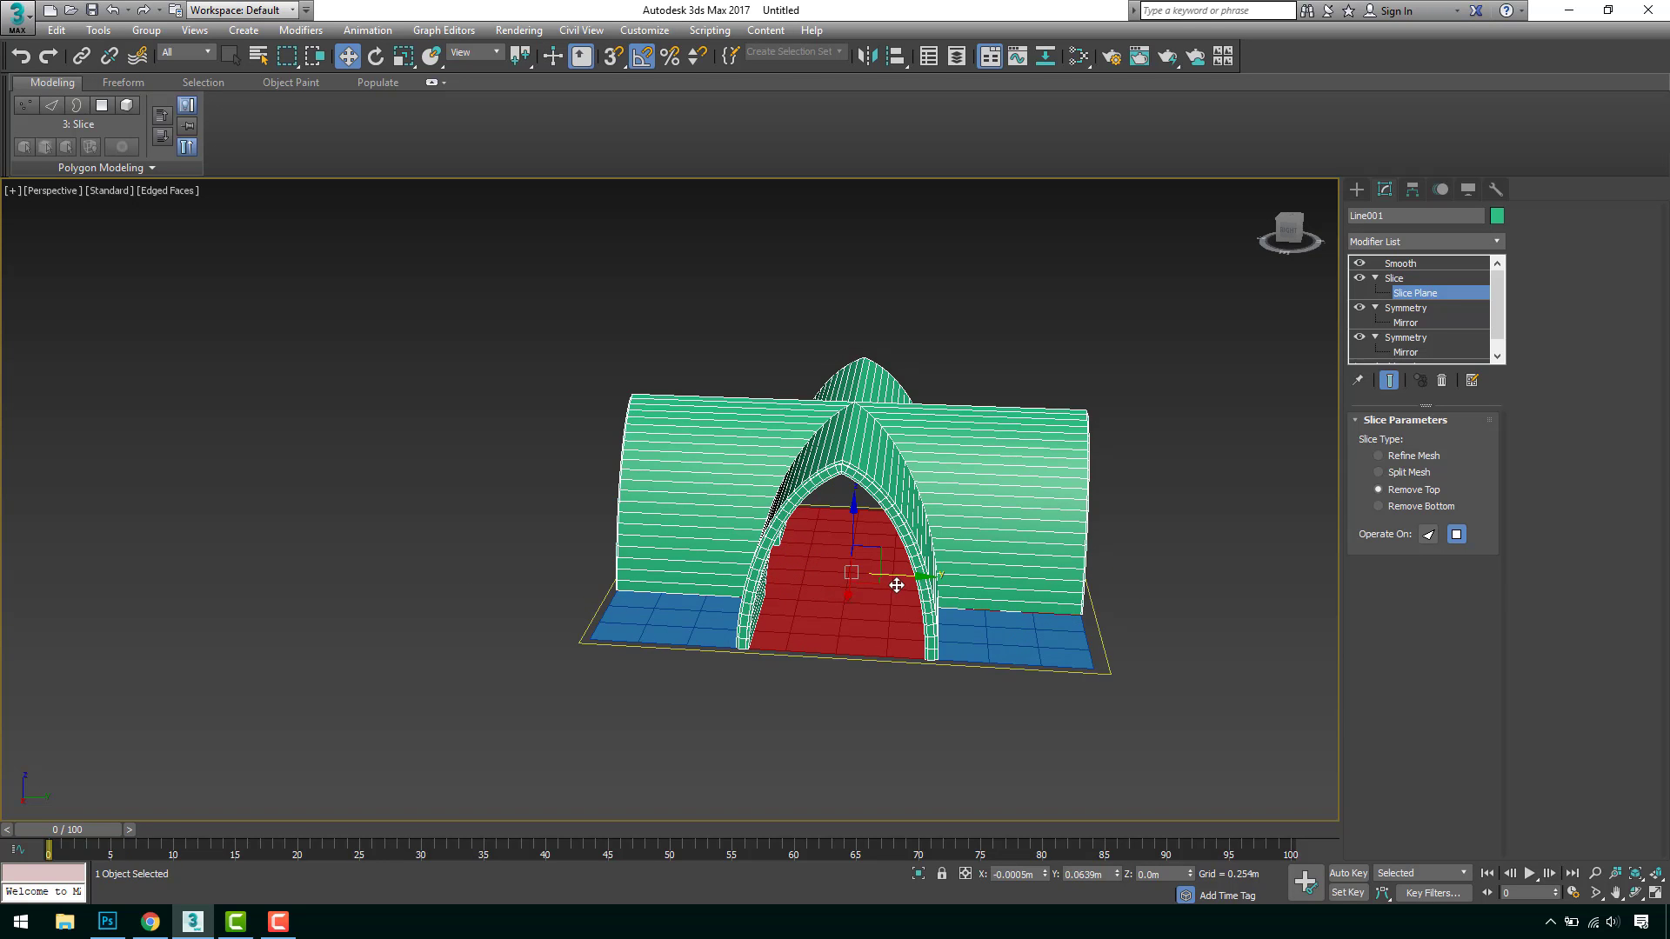
Examine the trimmed base of the vault against the slice plane in the front and perspective views.
key("f")
key("7")
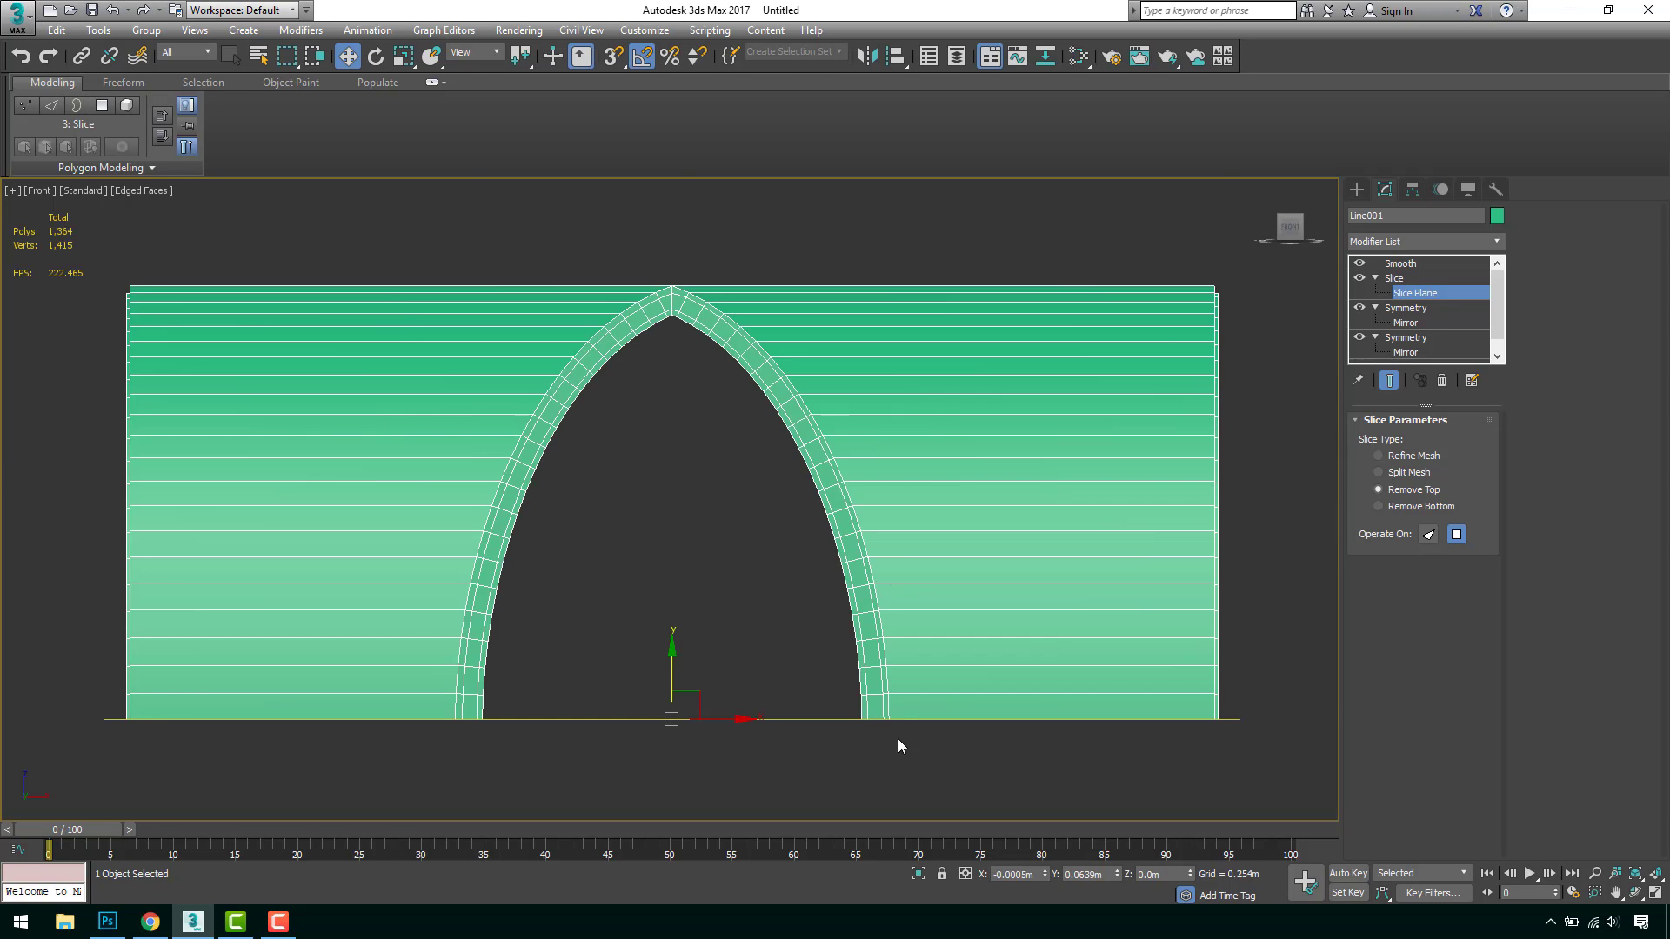
scroll(899, 745, "up", 10)
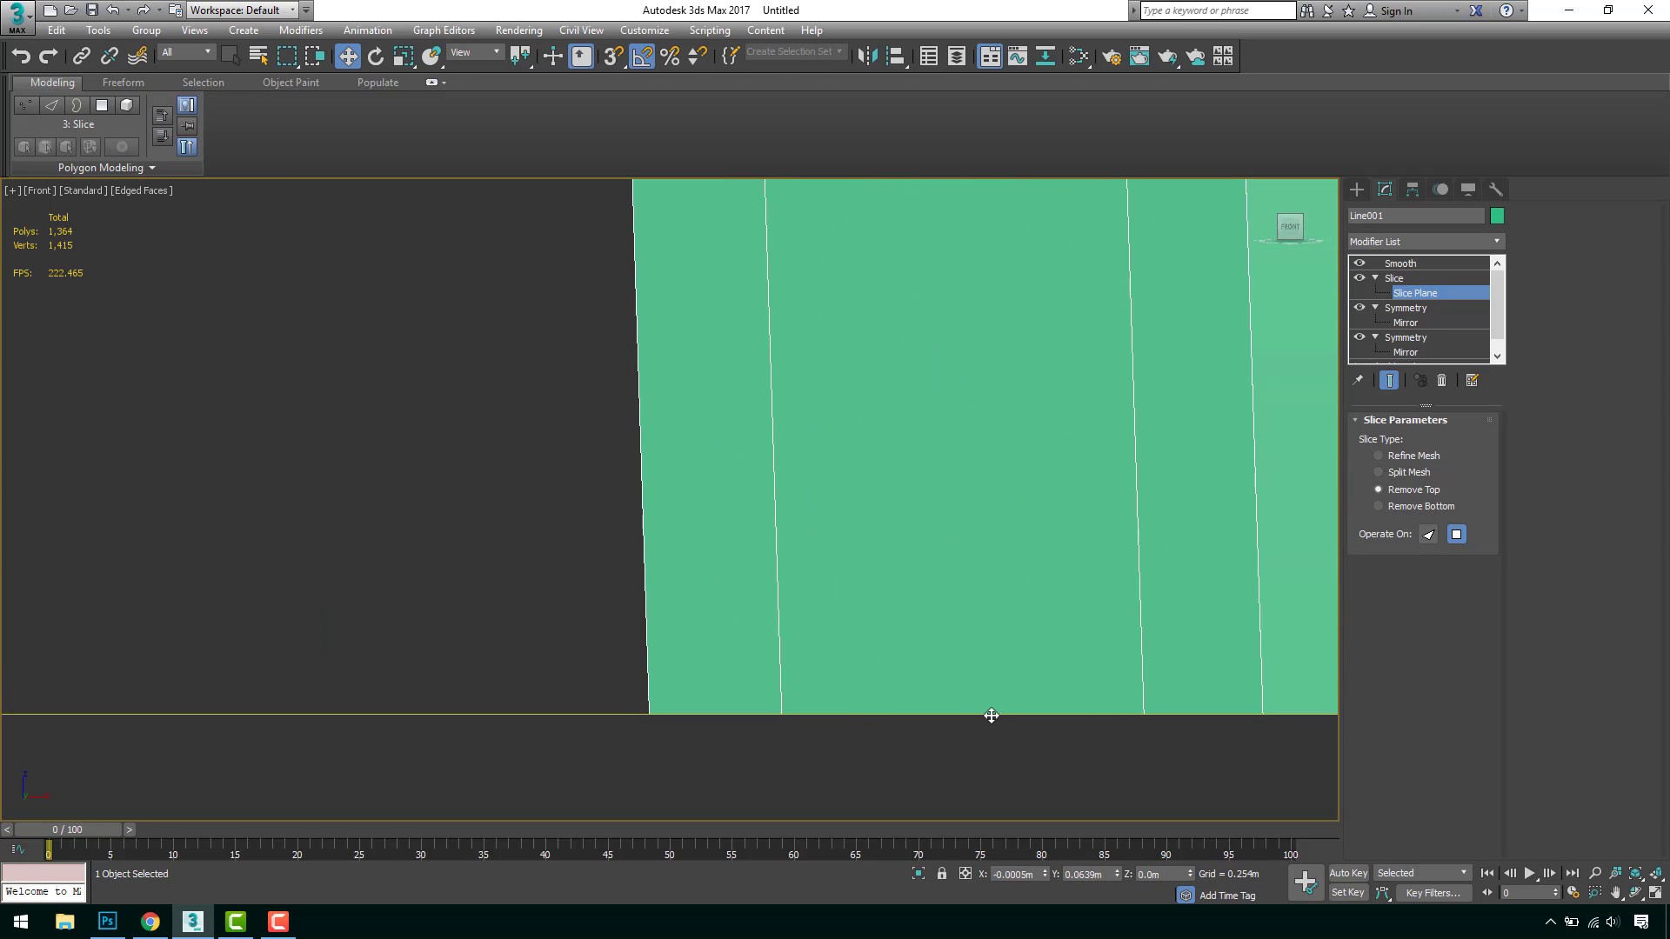
scroll(861, 695, "down", 10)
key("p")
key("7")
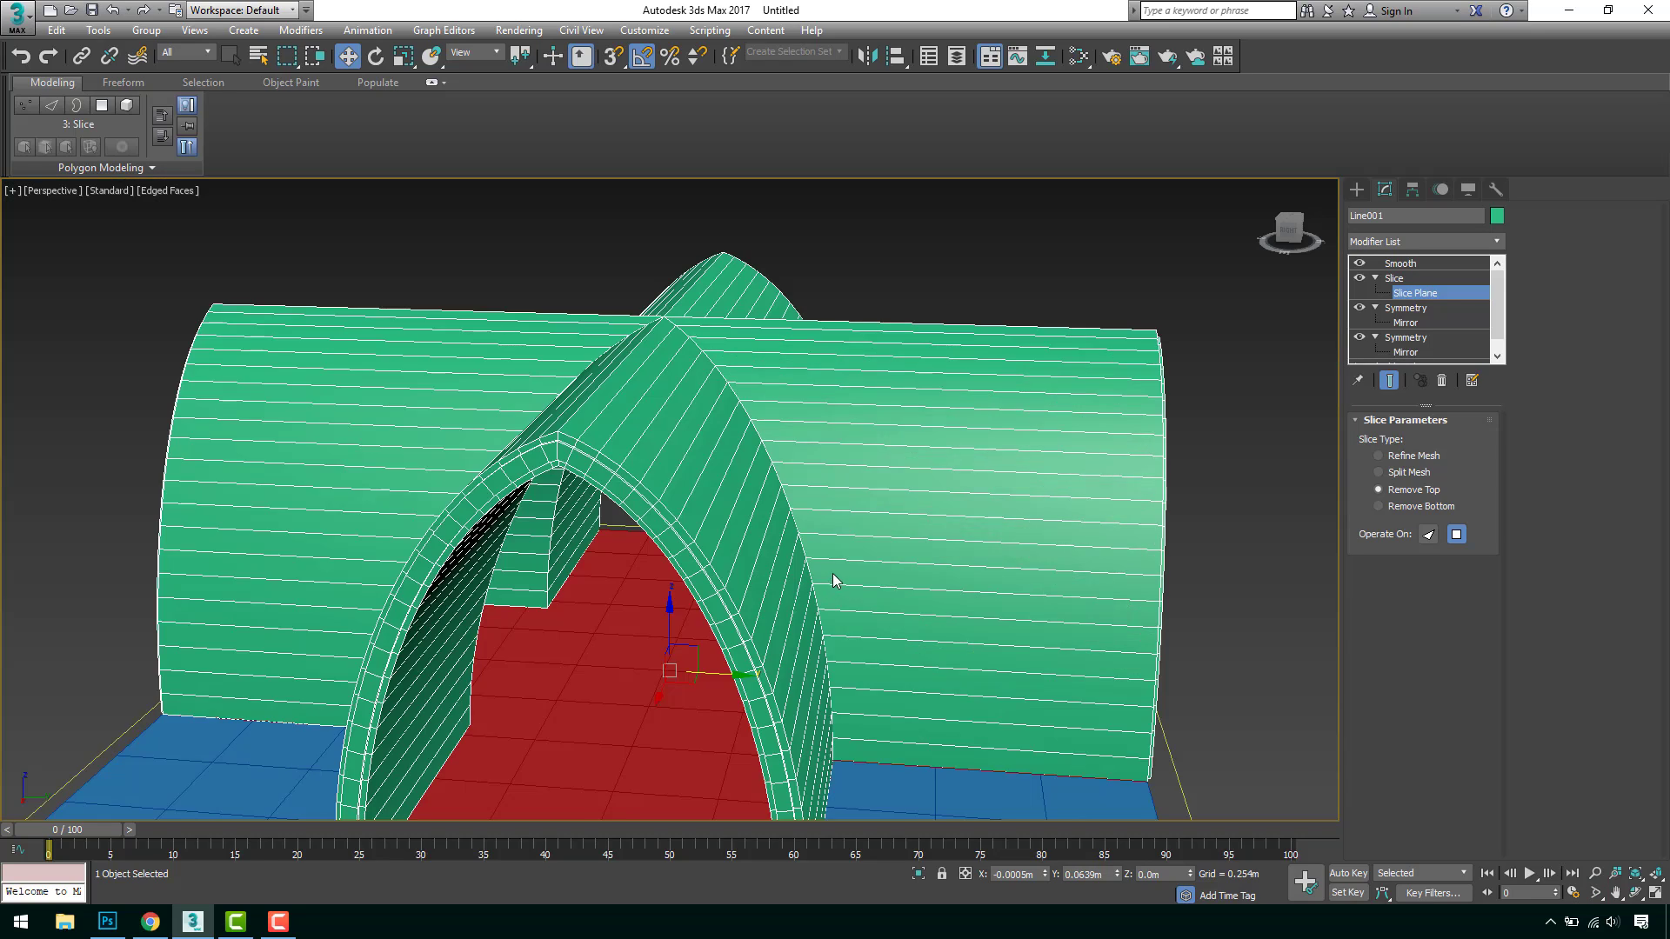
middle_click_drag(834, 581, 1250, 420, "alt")
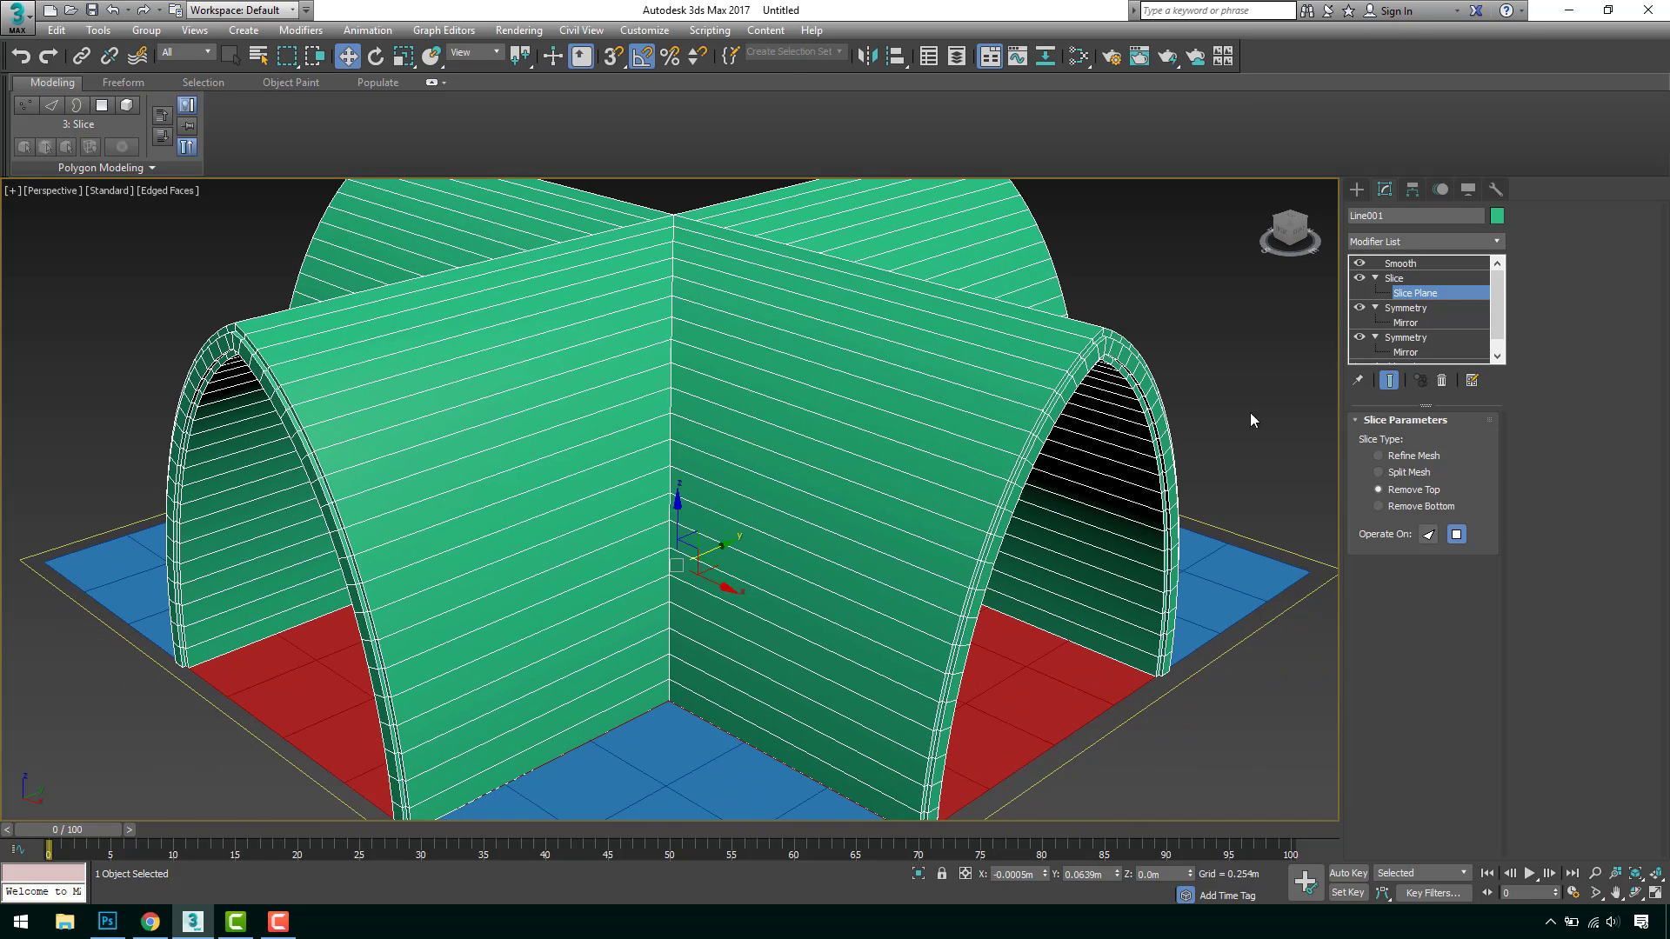
Try the Remove Bottom slice type on the vault, then restore Remove Top.
left_click(1427, 508)
scroll(915, 504, "down", 3)
middle_click_drag(915, 504, 863, 362, "alt")
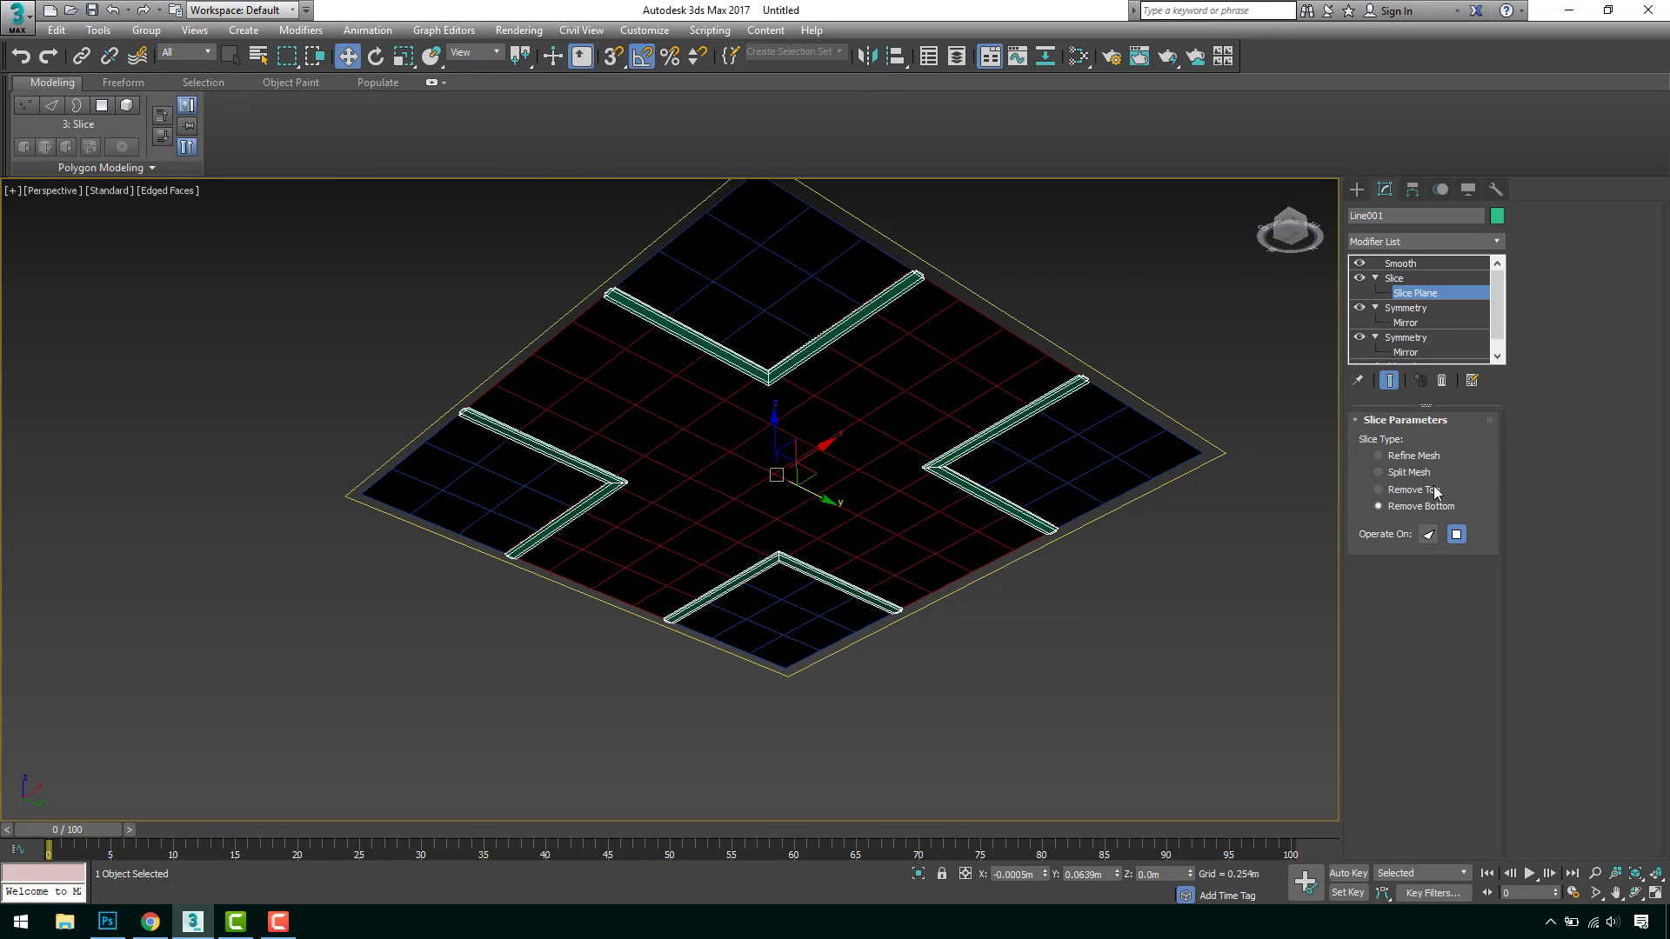
left_click(1416, 489)
Examine the open bottom edges of the vault walls from below and leave slice plane editing.
middle_click_drag(1192, 465, 874, 442, "alt")
scroll(608, 484, "up", 6)
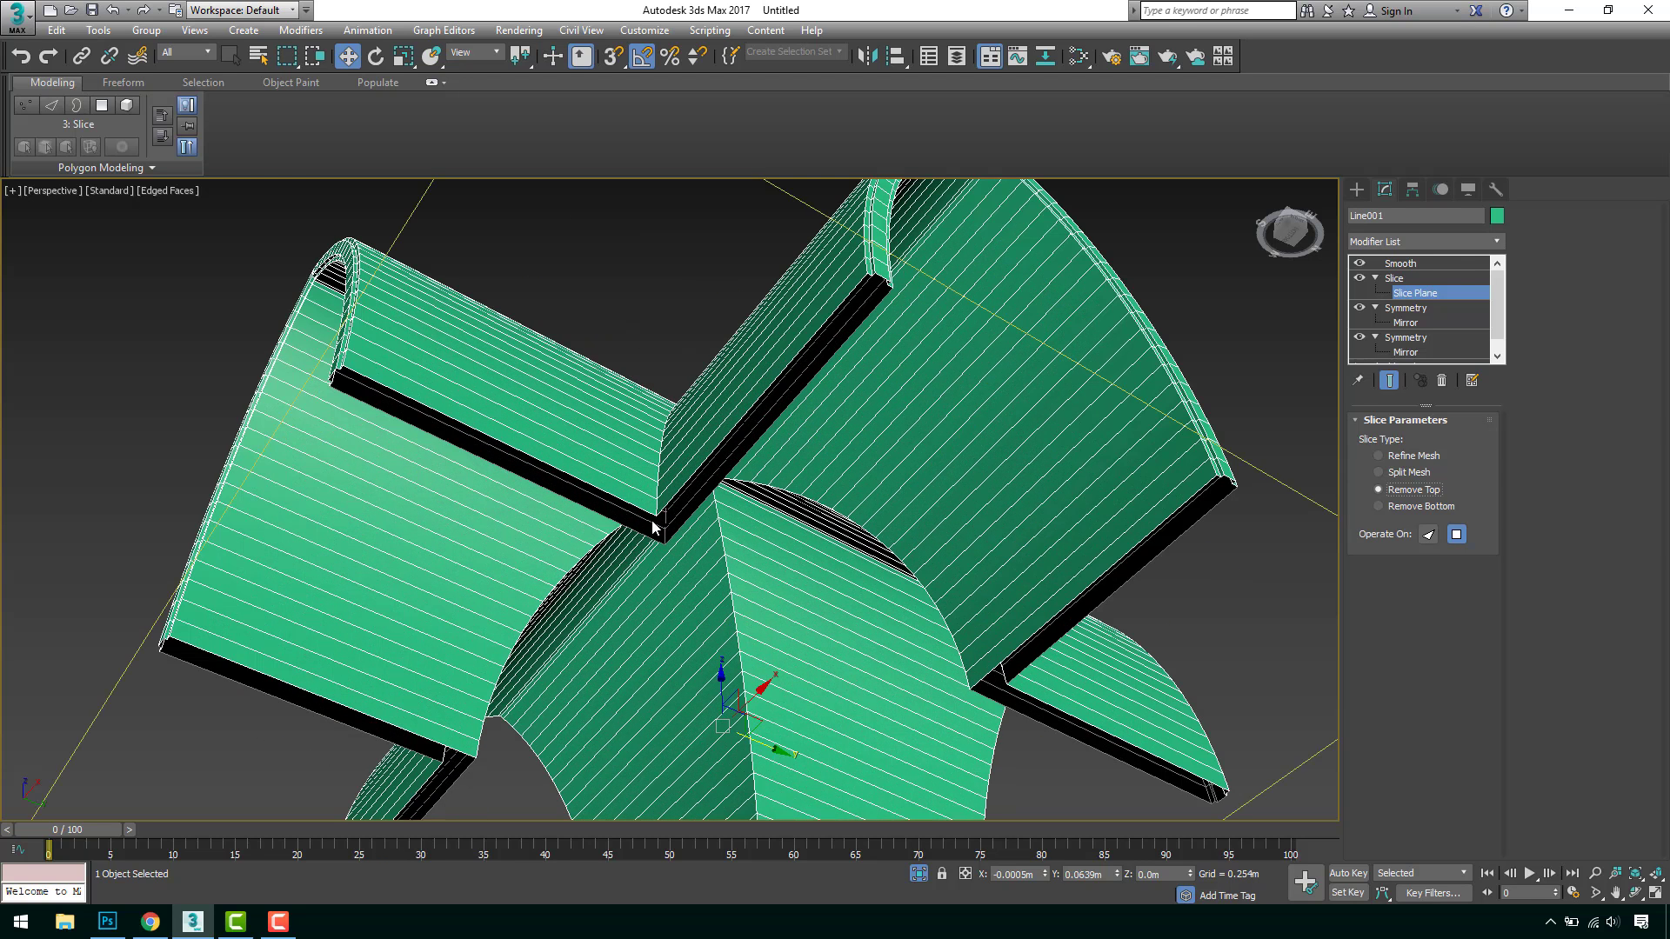
left_click(1442, 280)
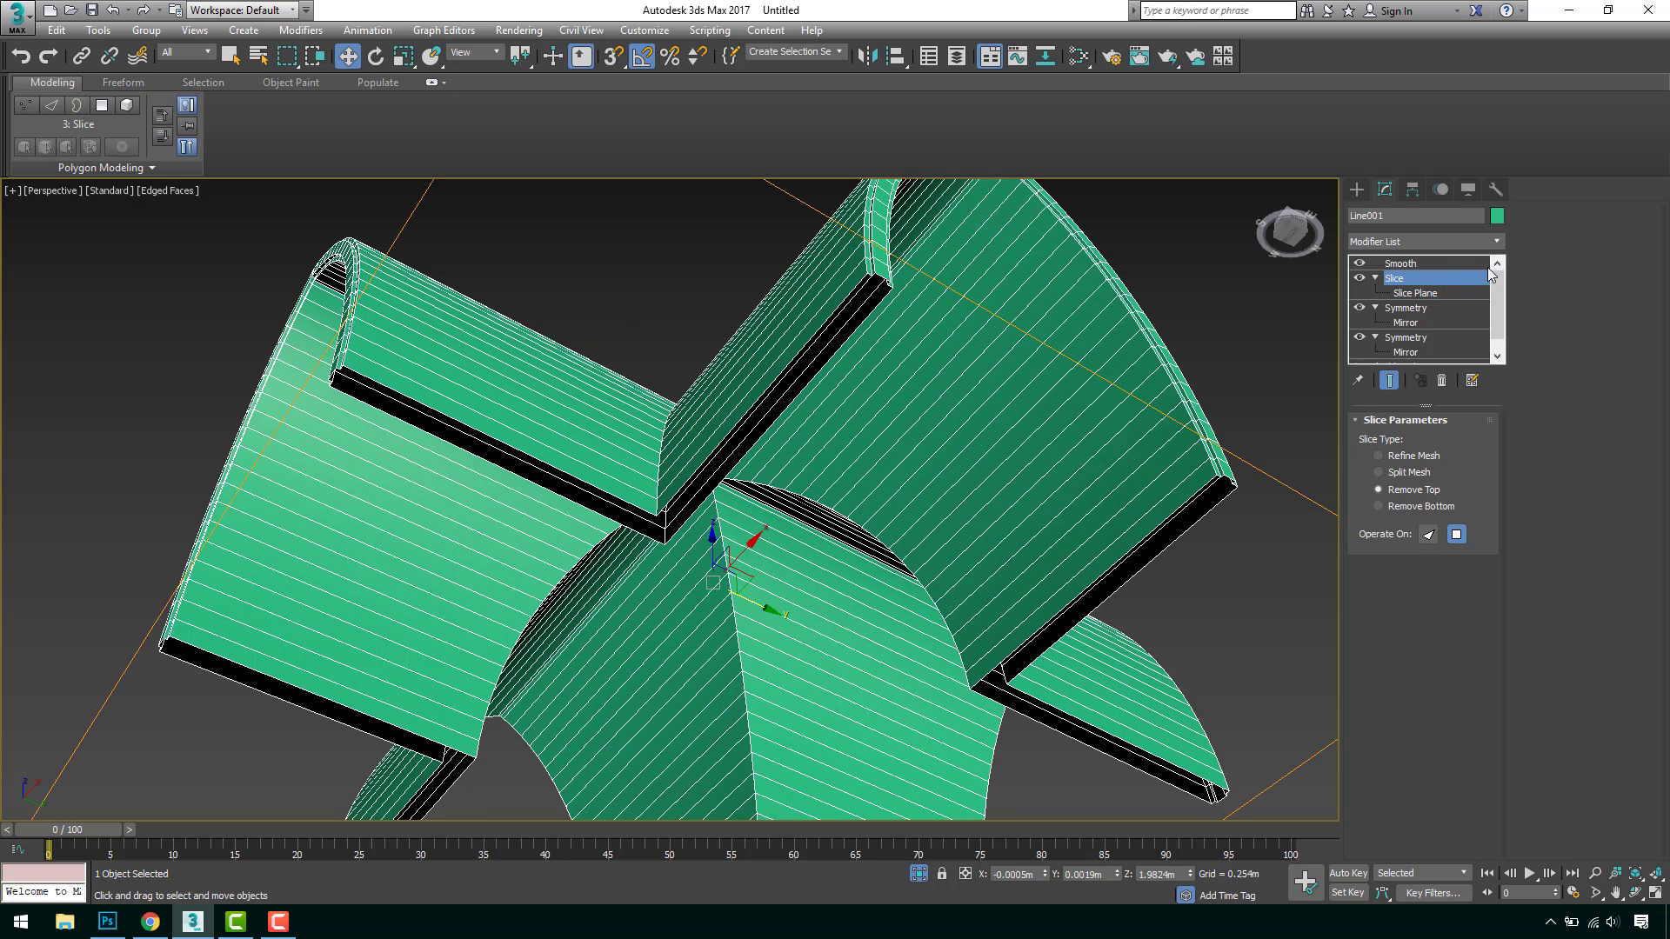
Add a Cap Holes modifier above the Slice to close the open bottom edges of the vault walls.
left_click(1465, 242)
left_click_drag(1500, 294, 1501, 348)
left_click(1387, 584)
scroll(1075, 536, "down", 4)
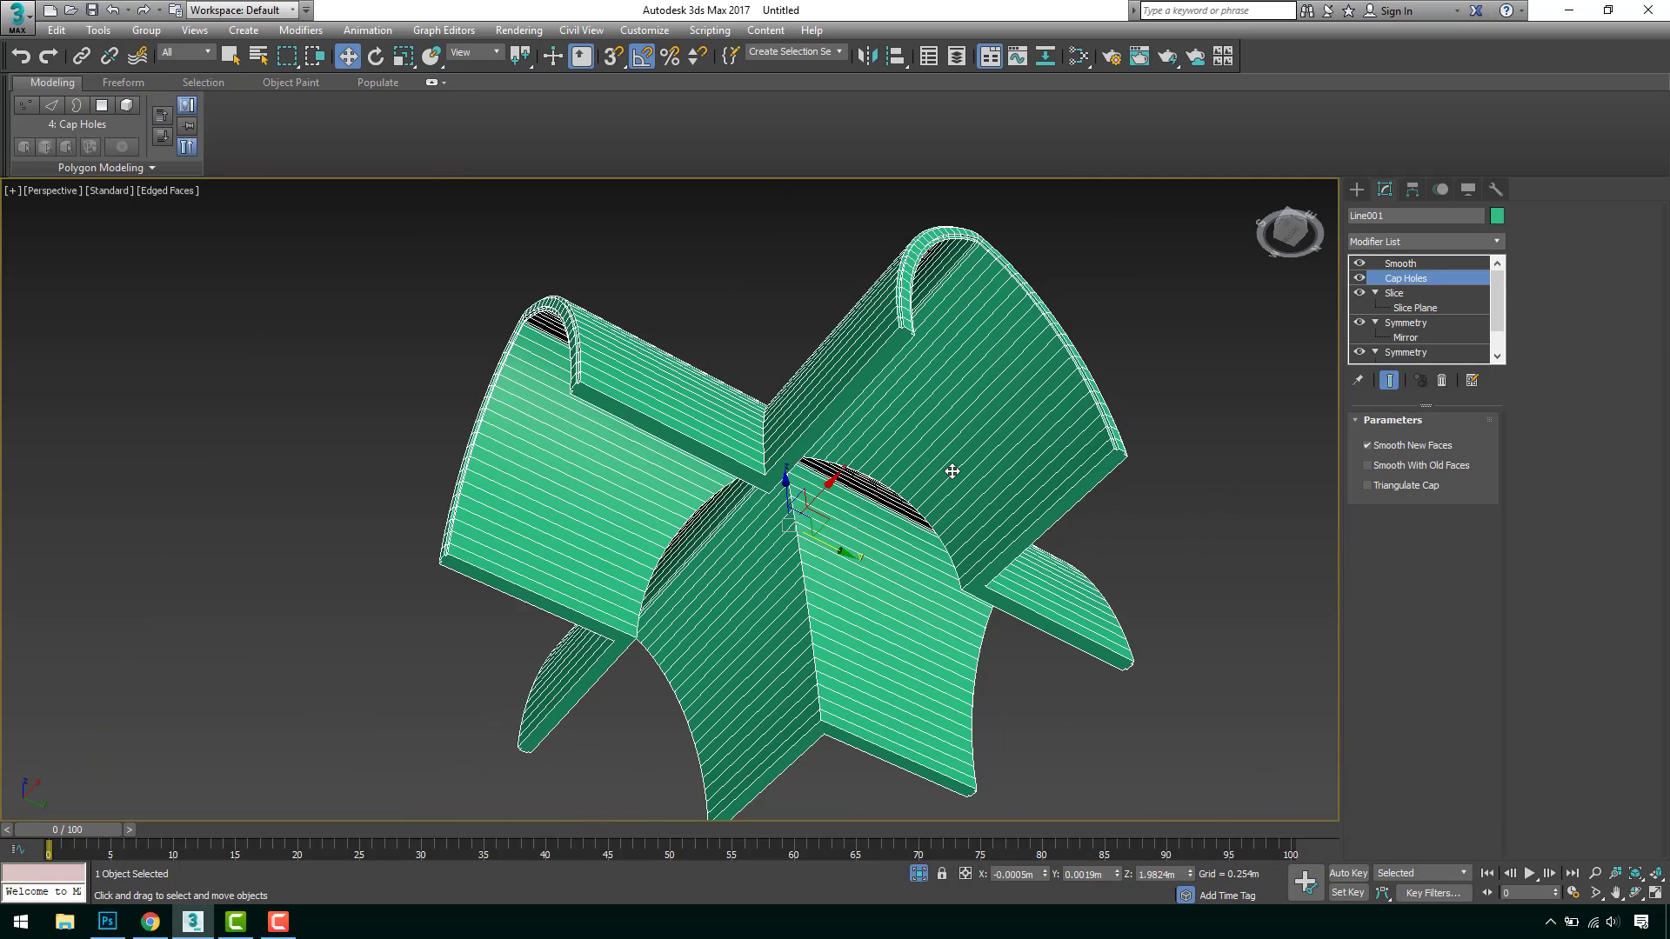
Examine the capped vault from below and above, with and without shading and edged faces.
key("F3")
key("F3")
key("F4")
middle_click_drag(1028, 450, 982, 618, "alt")
mouse_move(1071, 596)
middle_mouse_down("alt")
mouse_move(969, 552)
mouse_move(935, 483)
mouse_move(913, 485)
middle_mouse_up("alt")
key("F3")
key("F4")
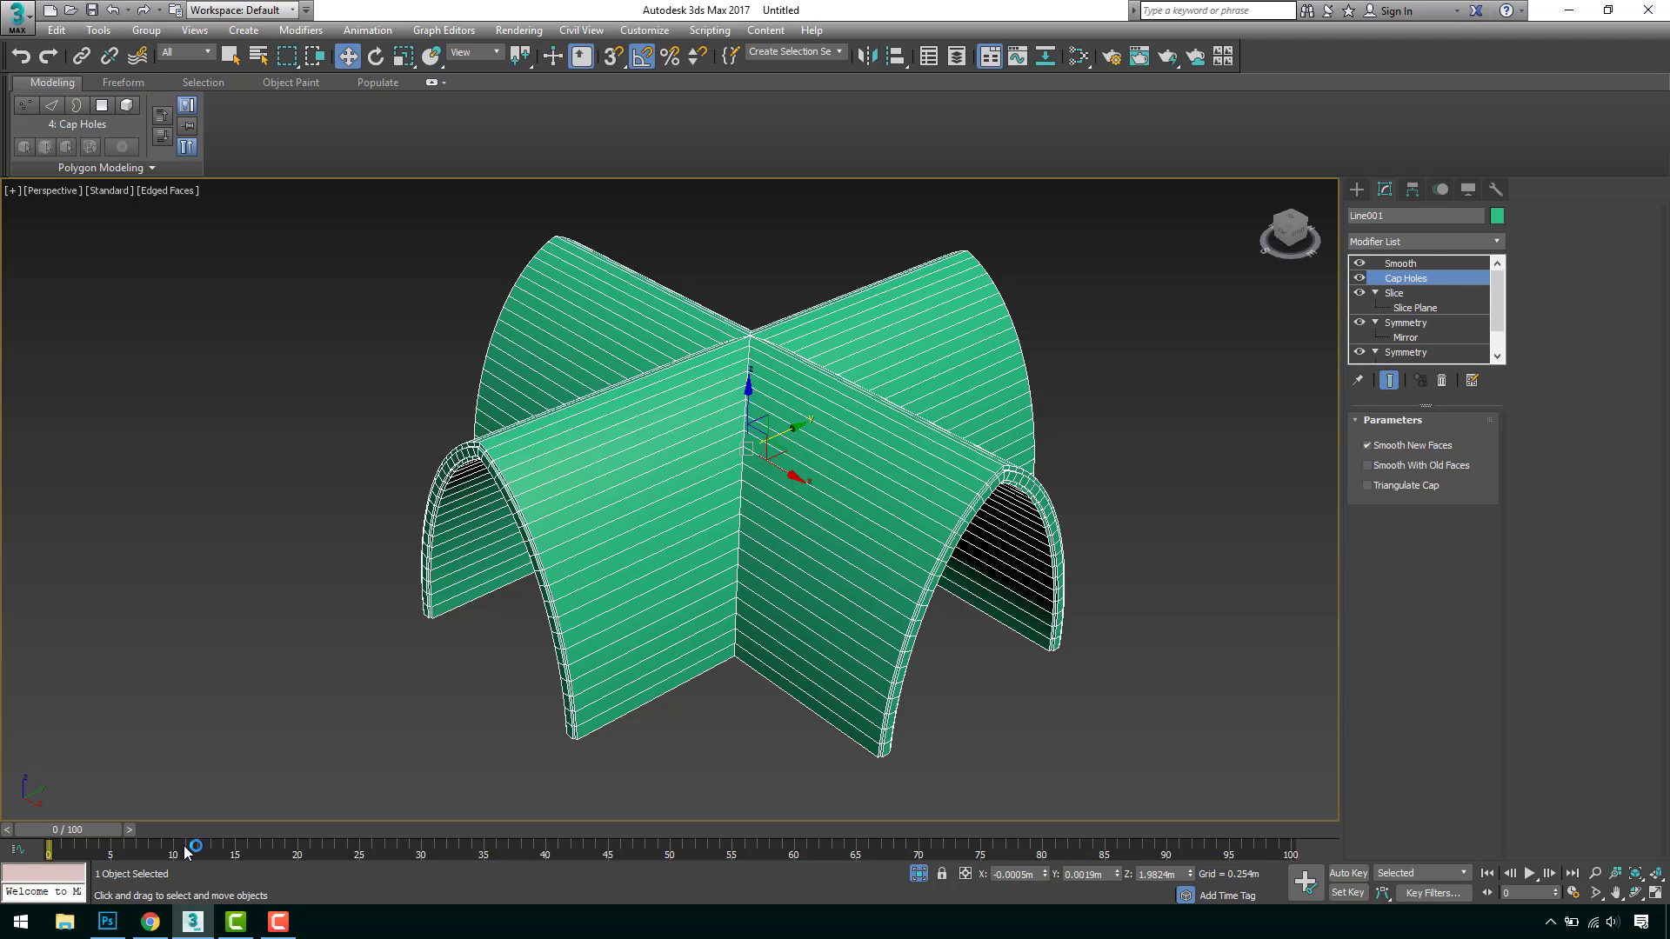
Switch to Chrome and review the vault drawings in the forum post, the "boveda cruzada" image results and the GOV3DSTUDIO FORO group page.
left_click(162, 927)
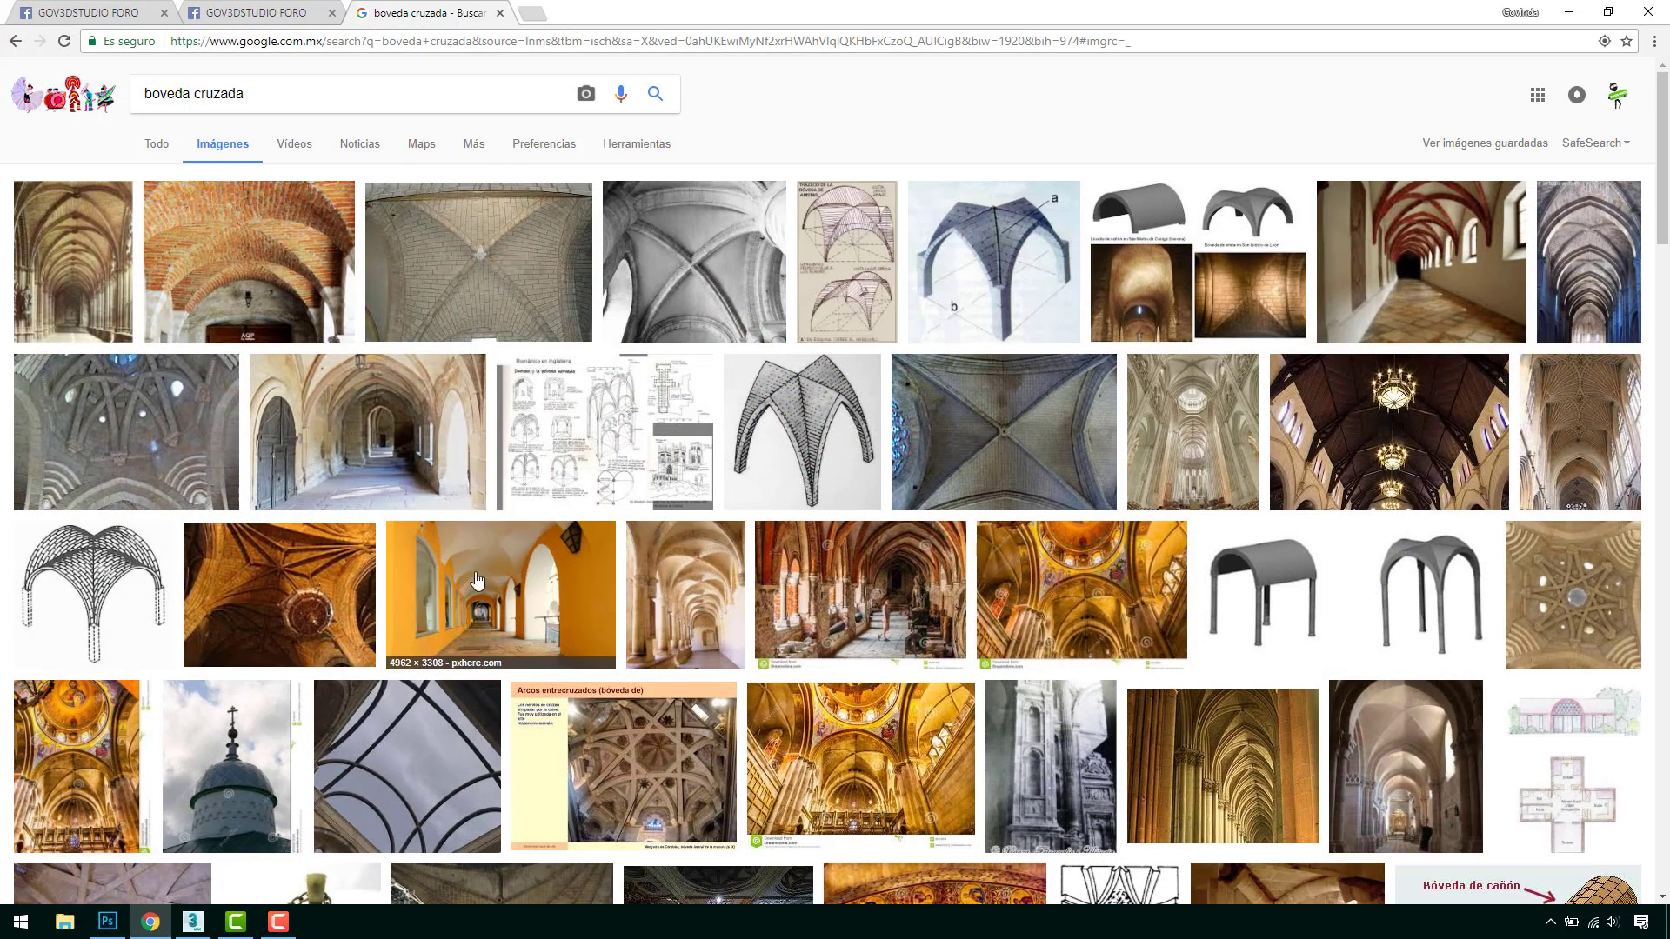
left_click(75, 11)
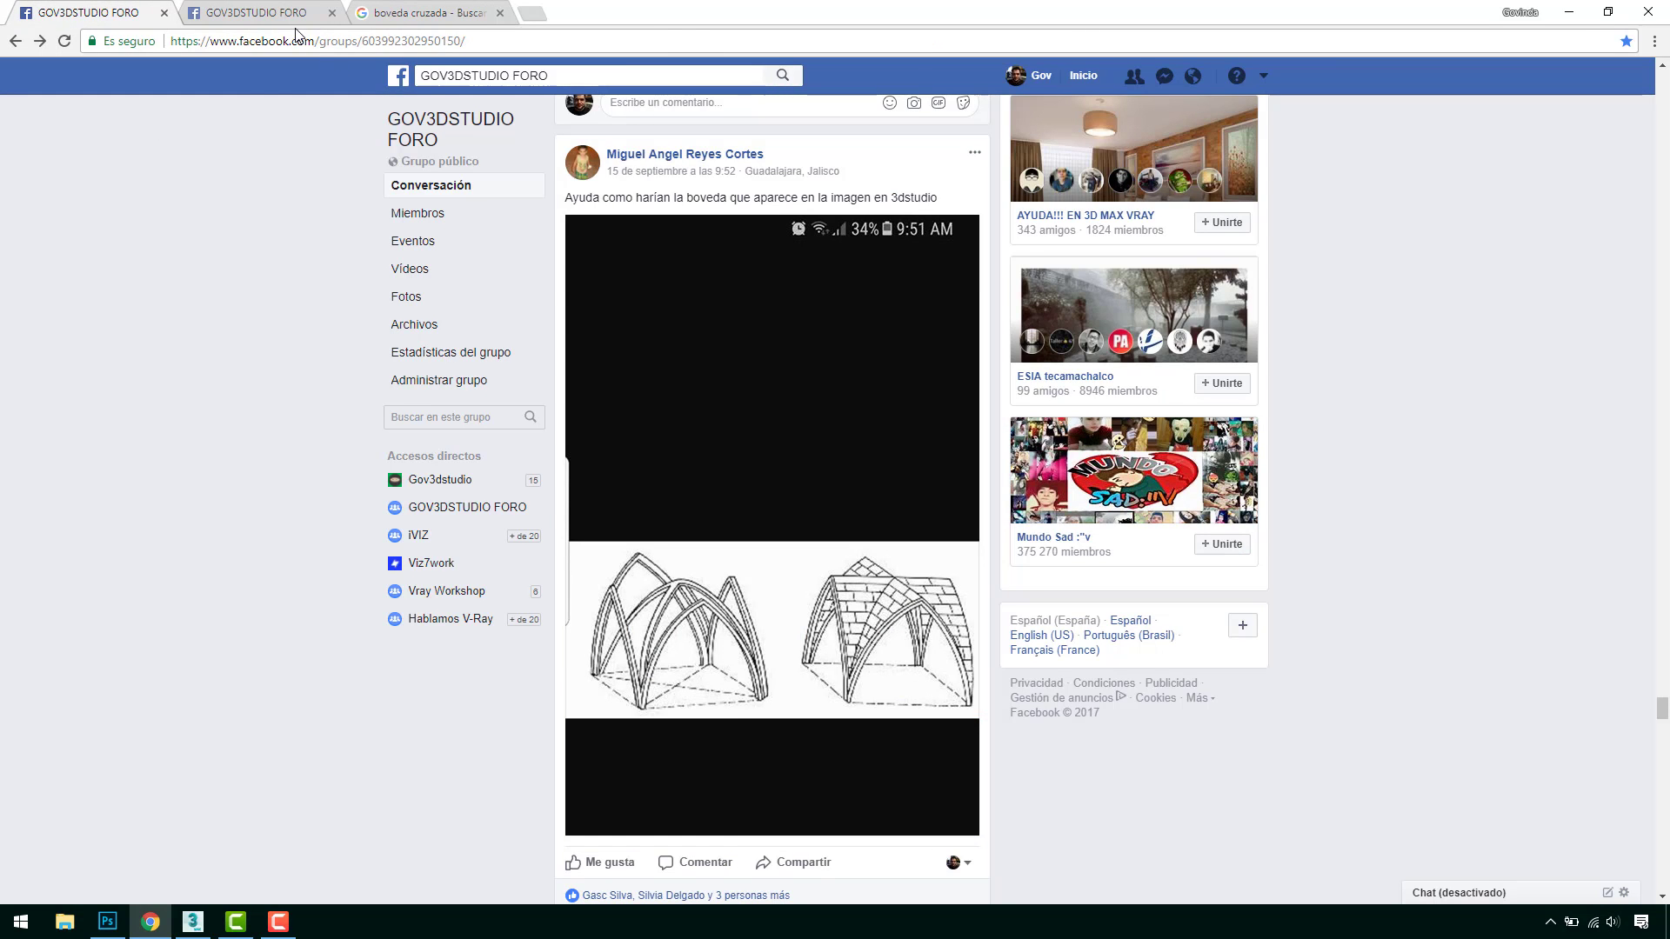
left_click(405, 15)
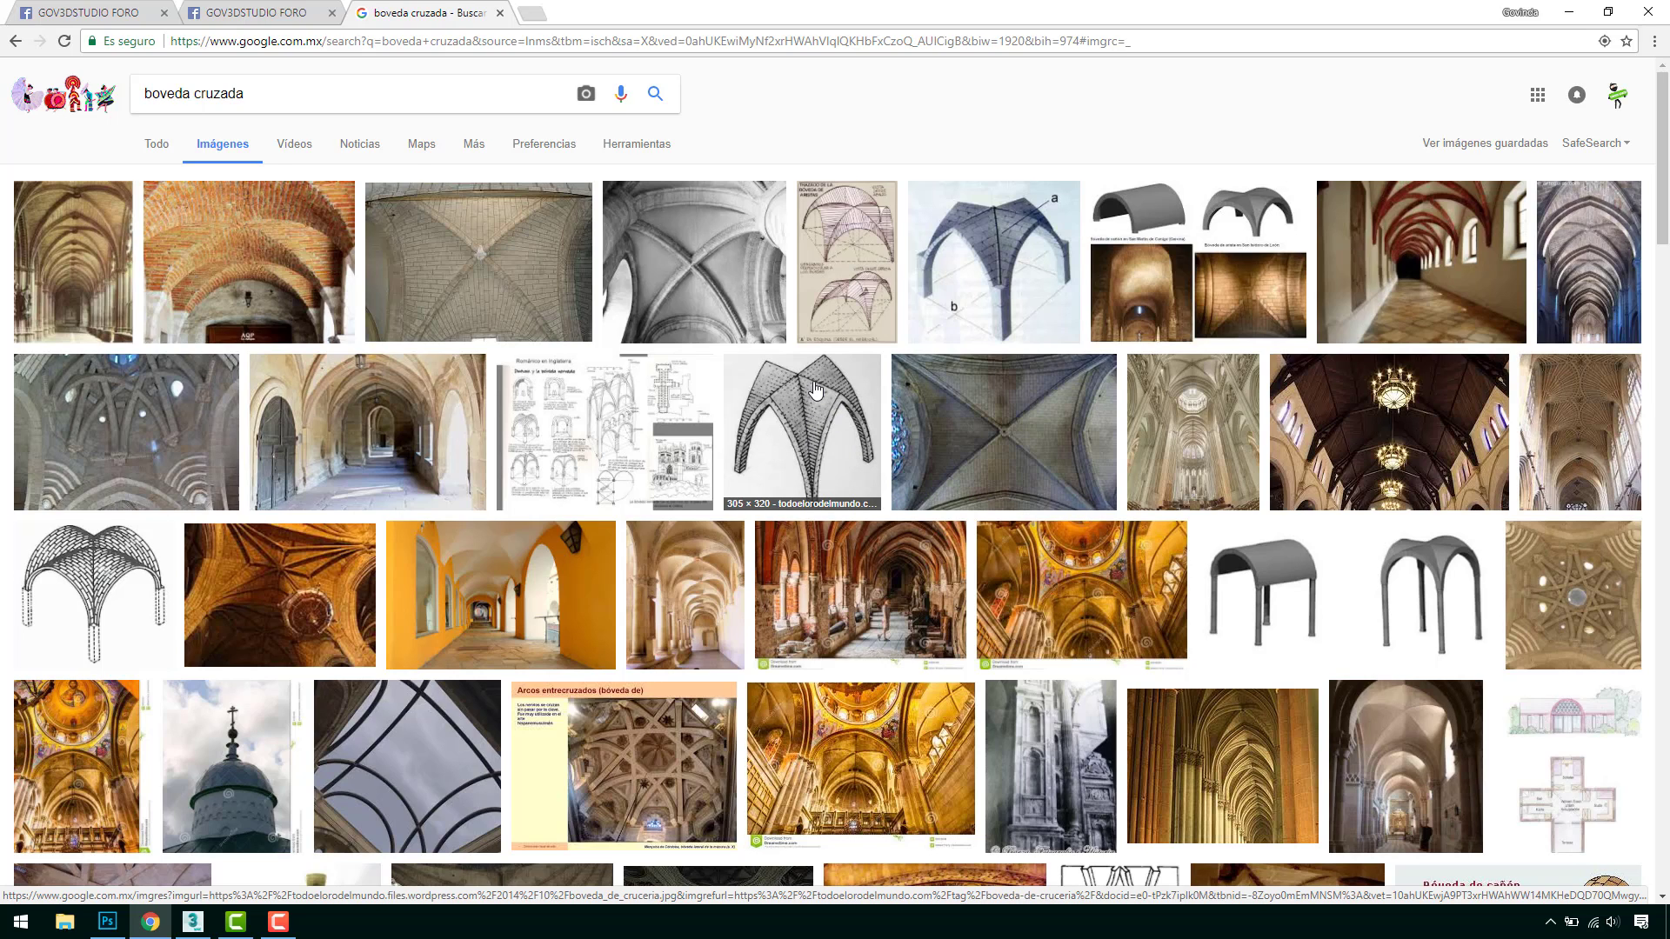
scroll(815, 389, "down", 2)
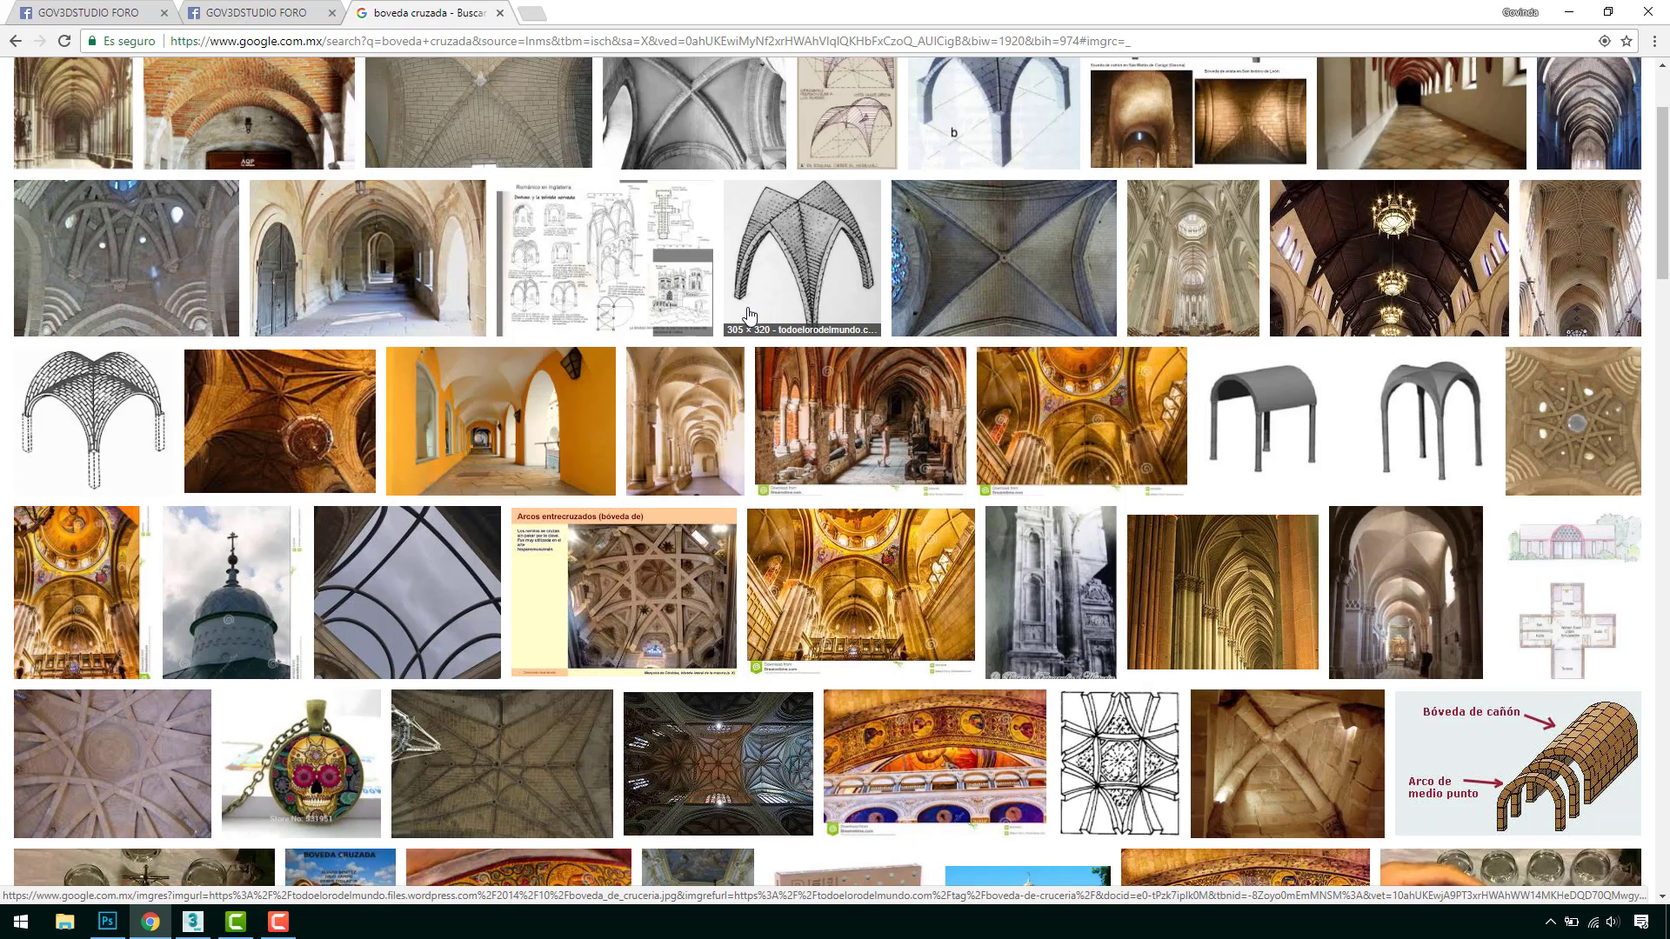
left_click(91, 12)
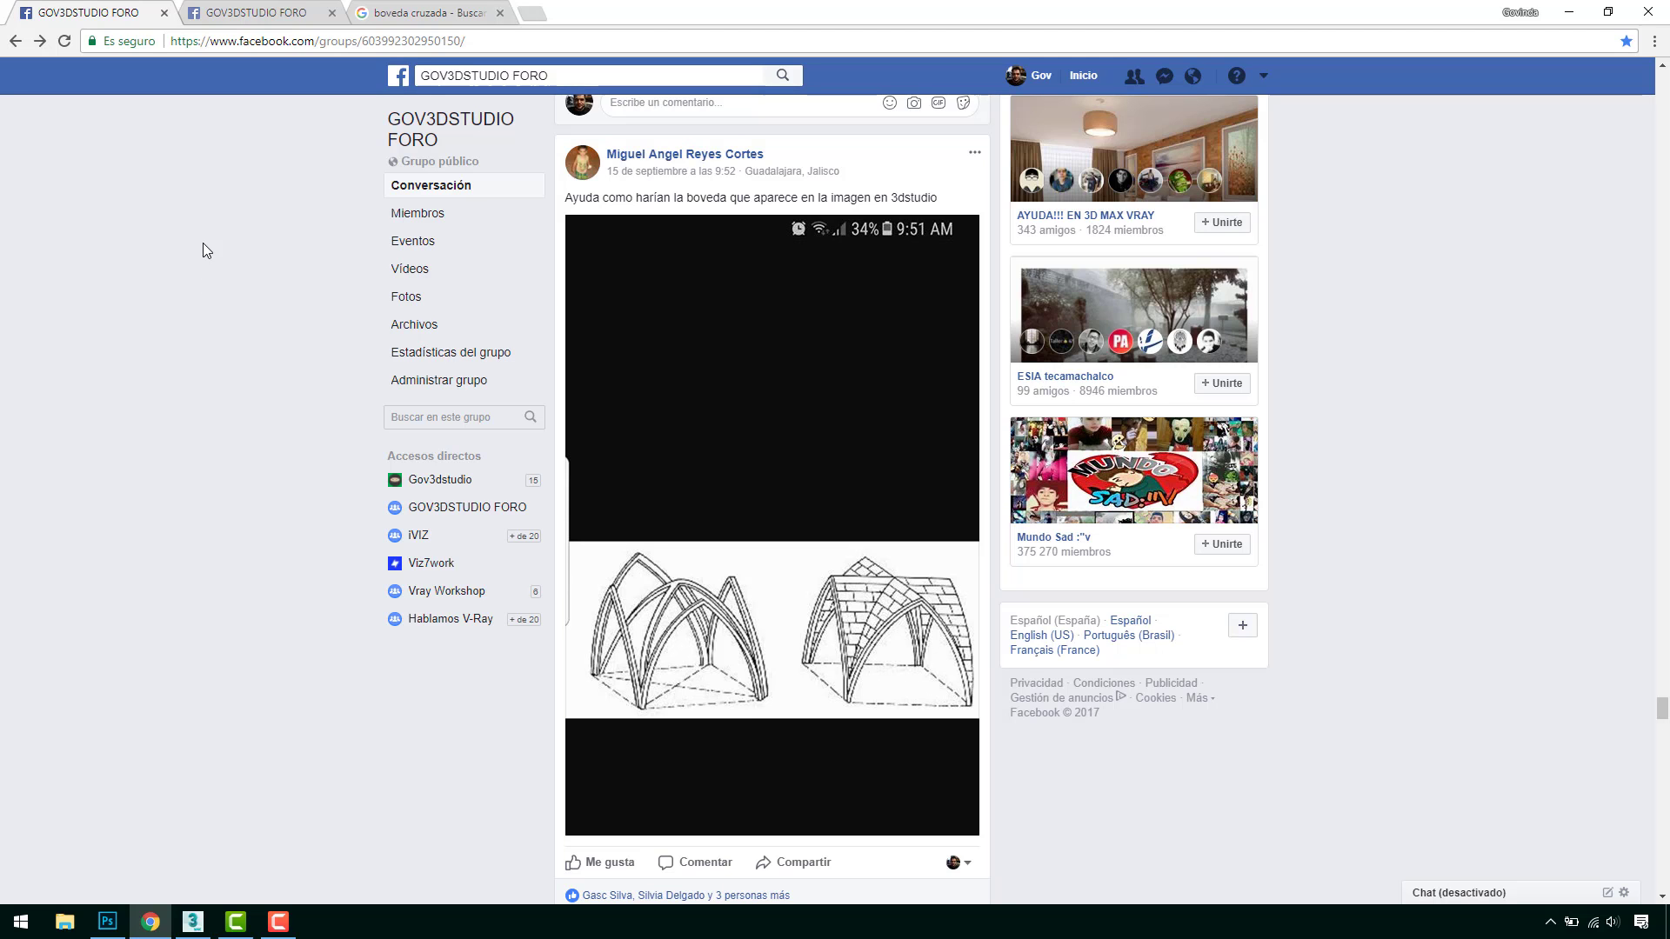
left_click(261, 15)
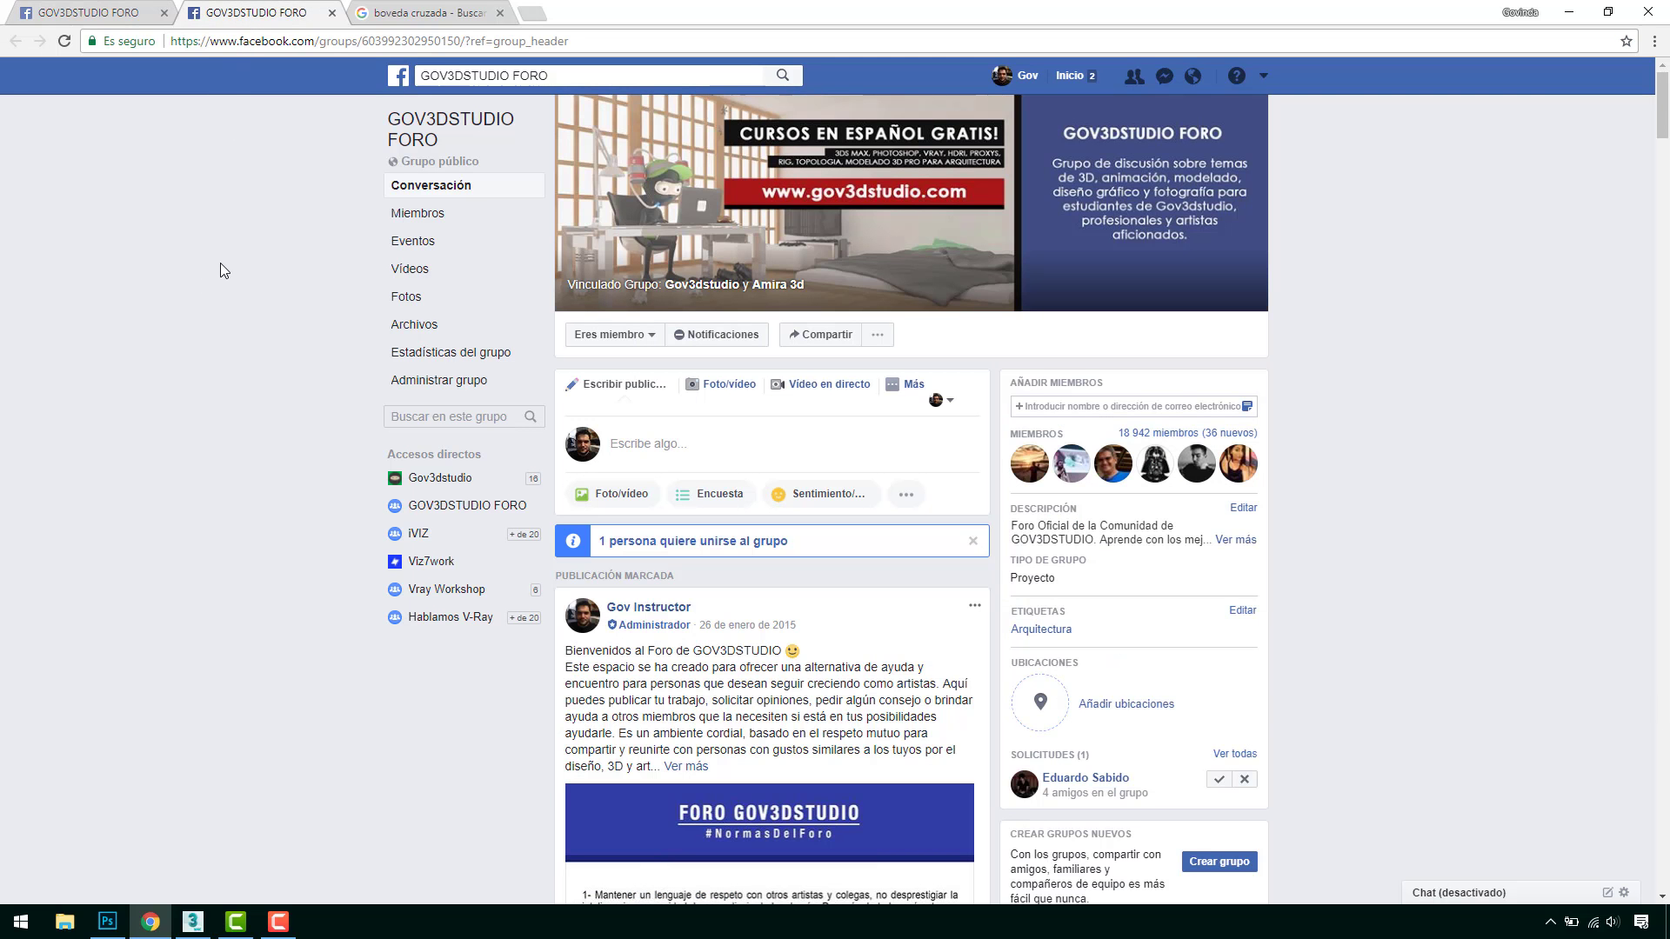